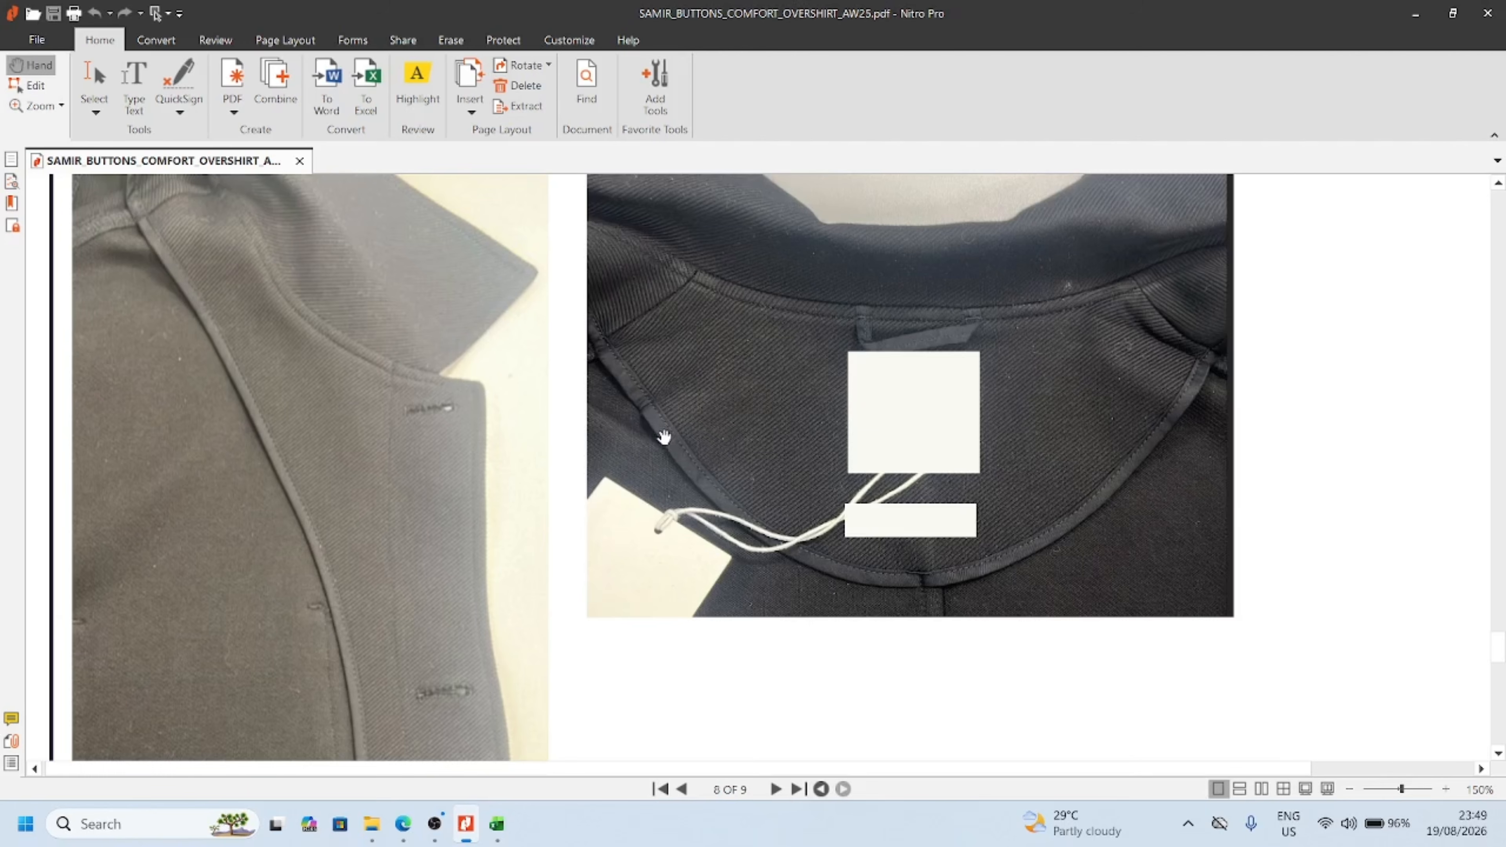
Look back through the overshirt tech pack's hangtag, label, cord and size-coloured price tag pages, from page 8 to page 3
{"action": "scroll", "coordinate": [664, 437], "scroll_direction": "up", "scroll_amount": 3}
{"action": "scroll", "coordinate": [664, 437], "scroll_direction": "up", "scroll_amount": 20}
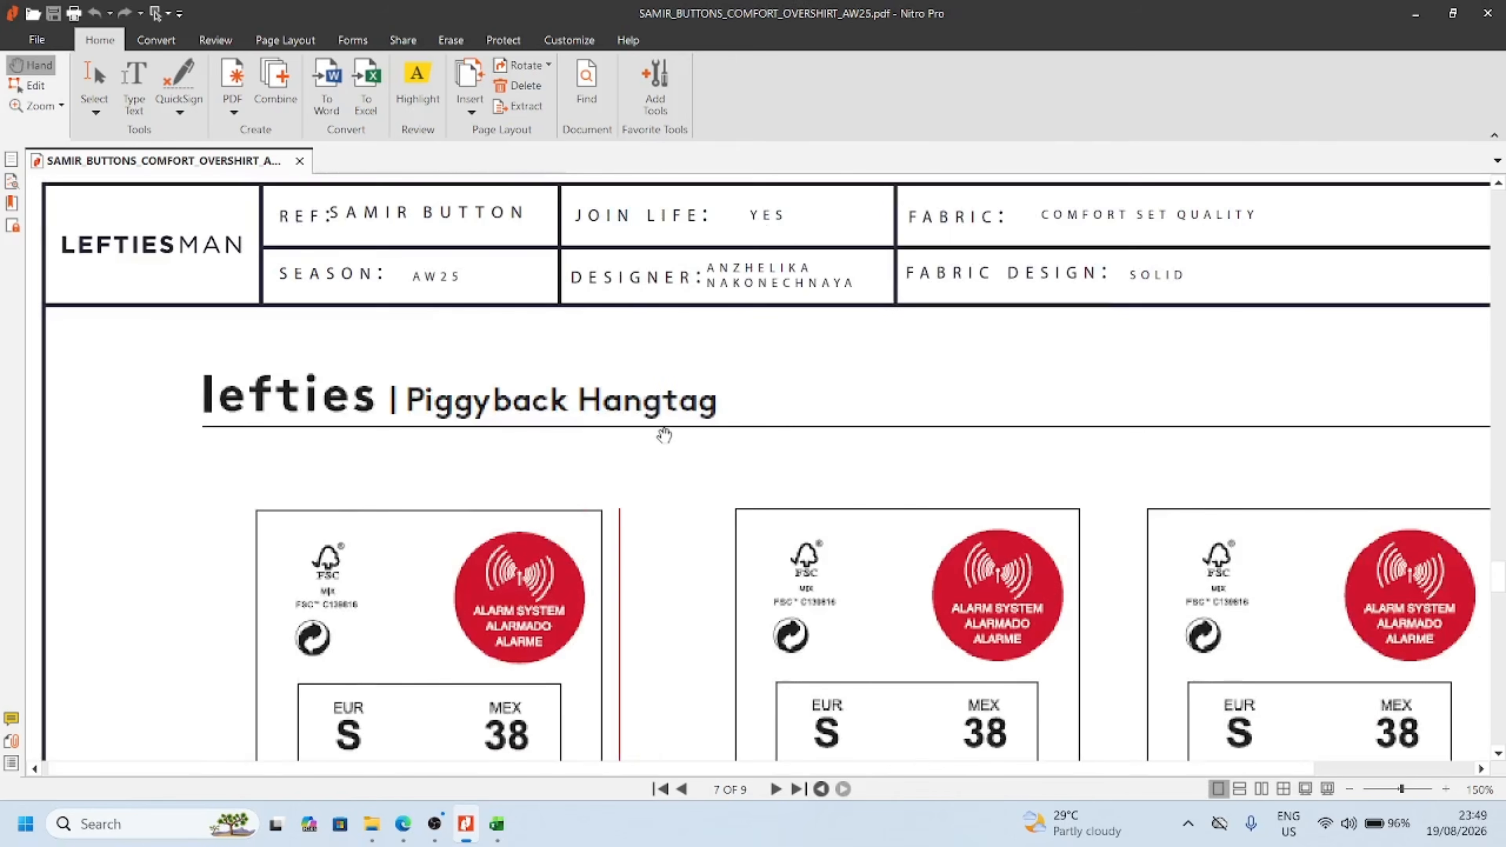
{"action": "scroll", "coordinate": [664, 438], "scroll_direction": "up", "scroll_amount": 20}
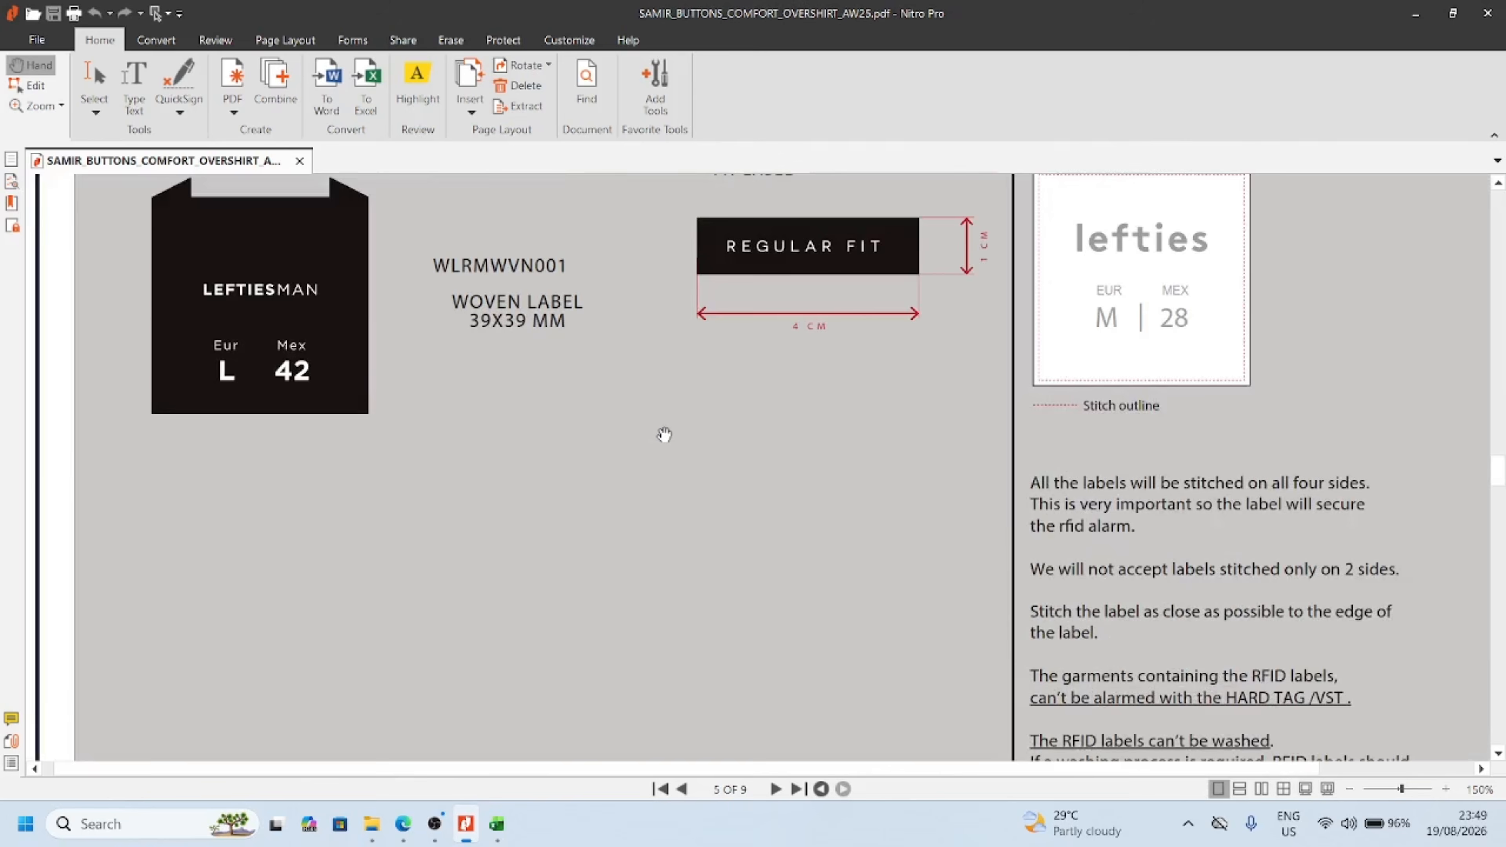
{"action": "scroll", "coordinate": [663, 434], "scroll_direction": "up", "scroll_amount": 20}
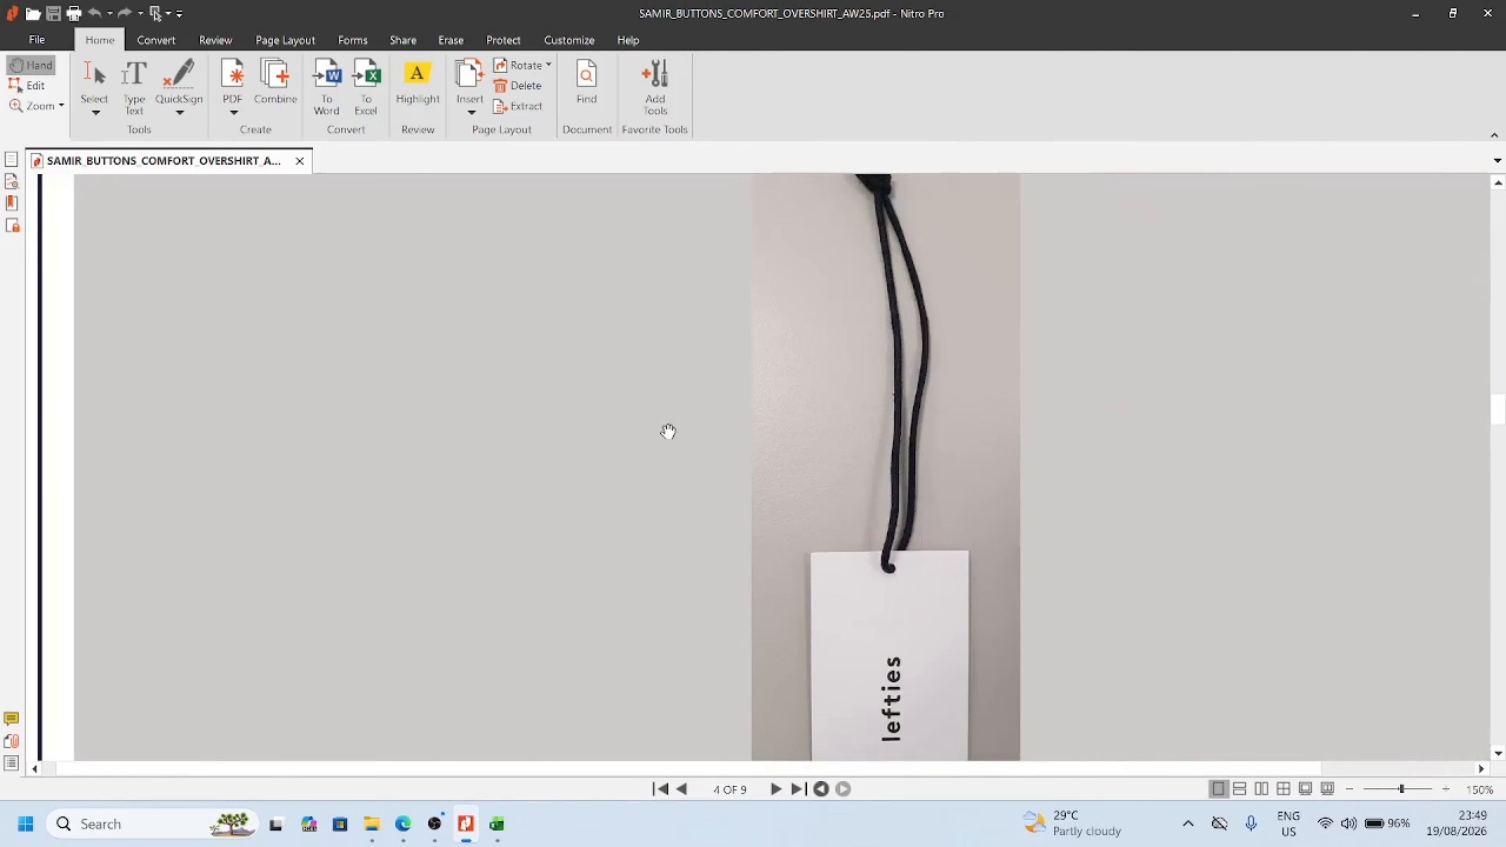
{"action": "scroll", "coordinate": [711, 428], "scroll_direction": "down", "scroll_amount": 1}
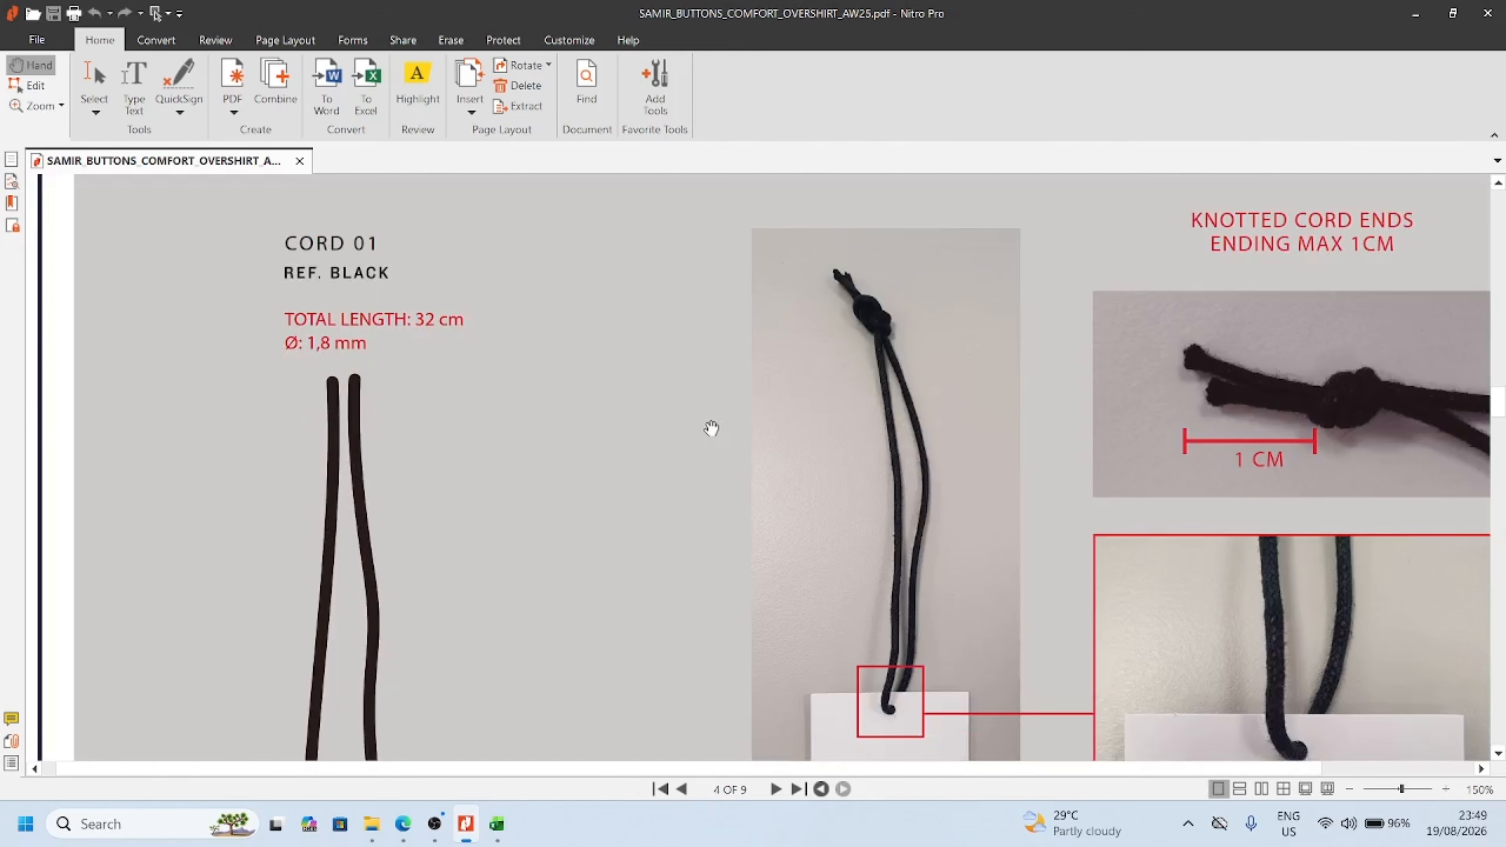
{"action": "scroll", "coordinate": [711, 428], "scroll_direction": "down", "scroll_amount": 1, "text": "ctrl"}
{"action": "scroll", "coordinate": [711, 427], "scroll_direction": "up", "scroll_amount": 6}
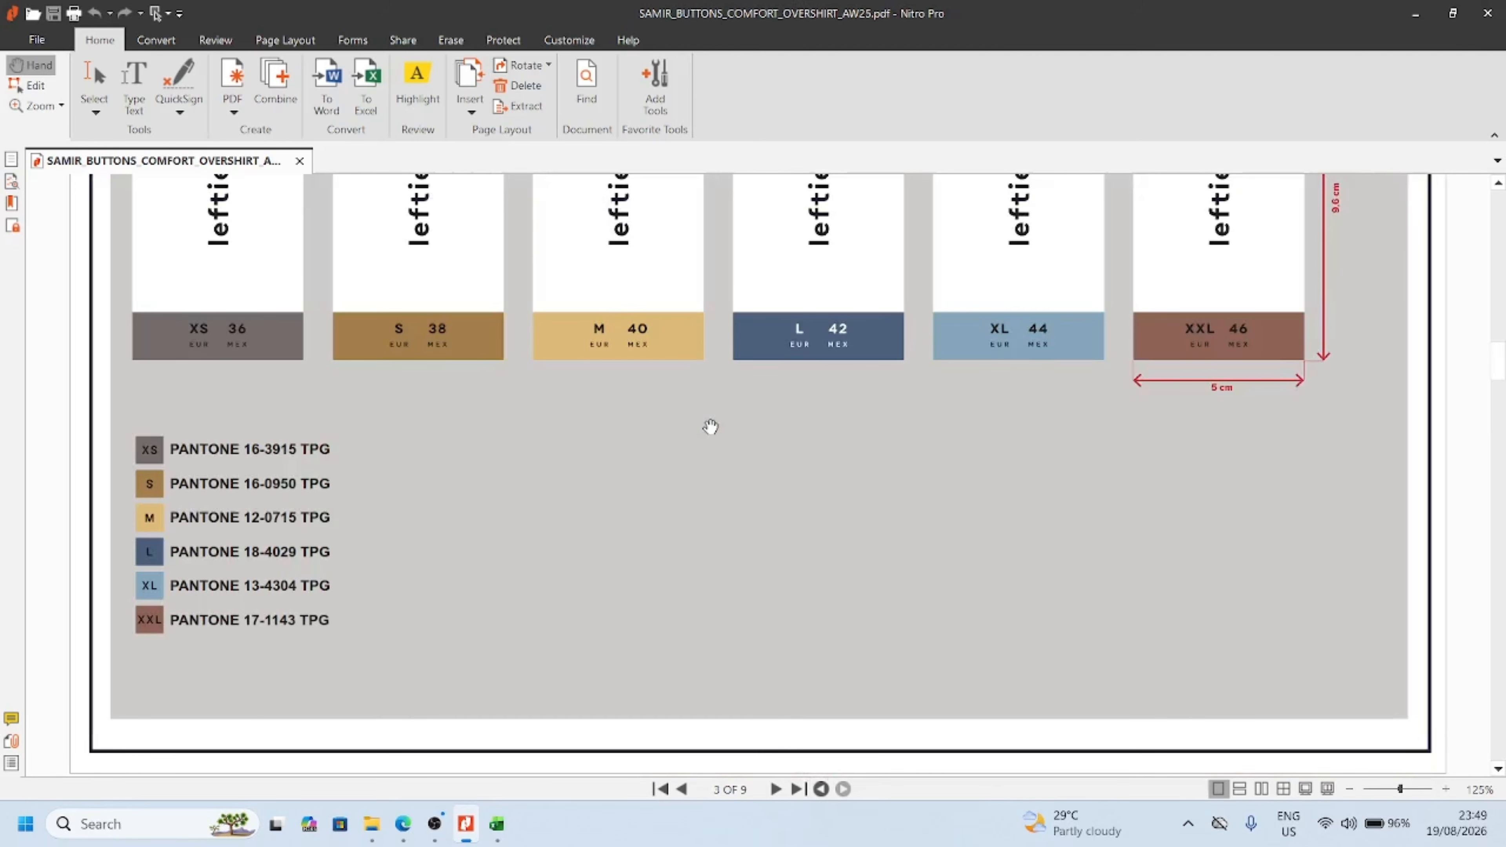
{"action": "scroll", "coordinate": [709, 426], "scroll_direction": "up", "scroll_amount": 10}
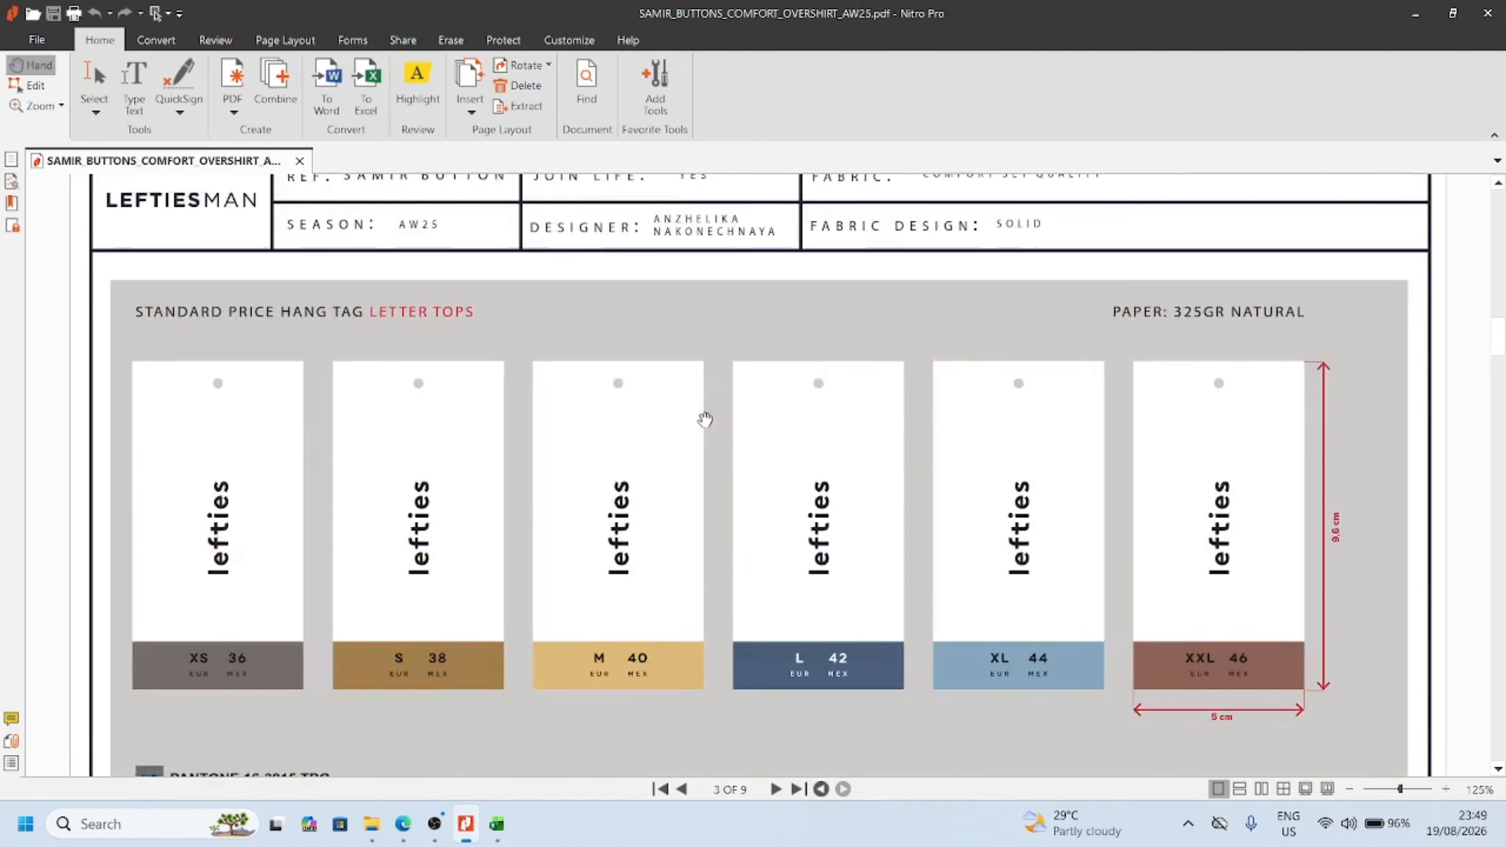
Examine the page 1 overshirt sketches, including the pocket size, collar, shoulder and yoke stitching notes, and the top-stitch and button specifications
{"action": "scroll", "coordinate": [704, 420], "scroll_direction": "up", "scroll_amount": 10}
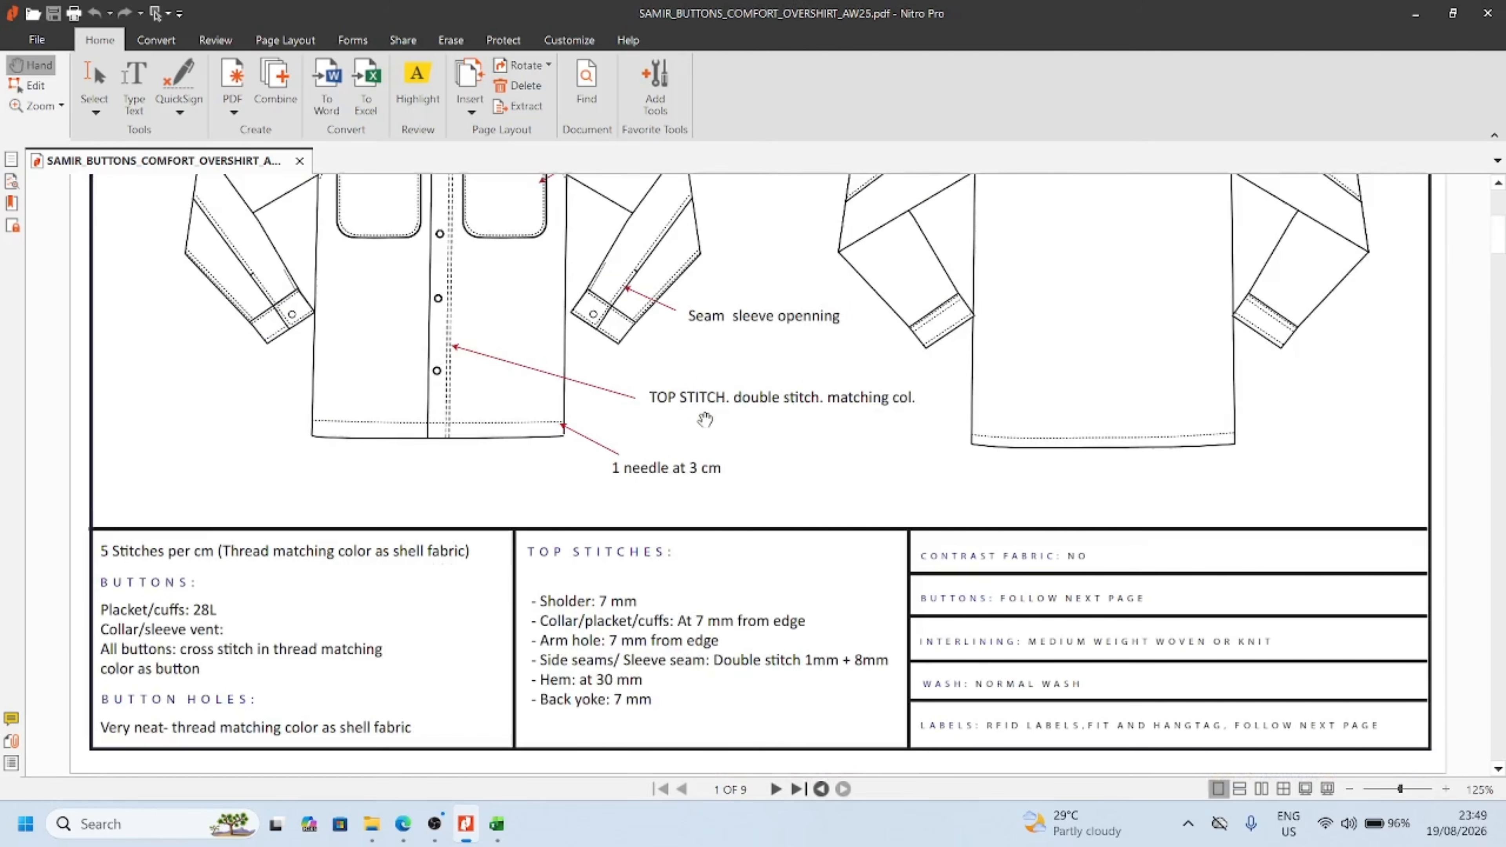
{"action": "scroll", "coordinate": [704, 419], "scroll_direction": "up", "scroll_amount": 3}
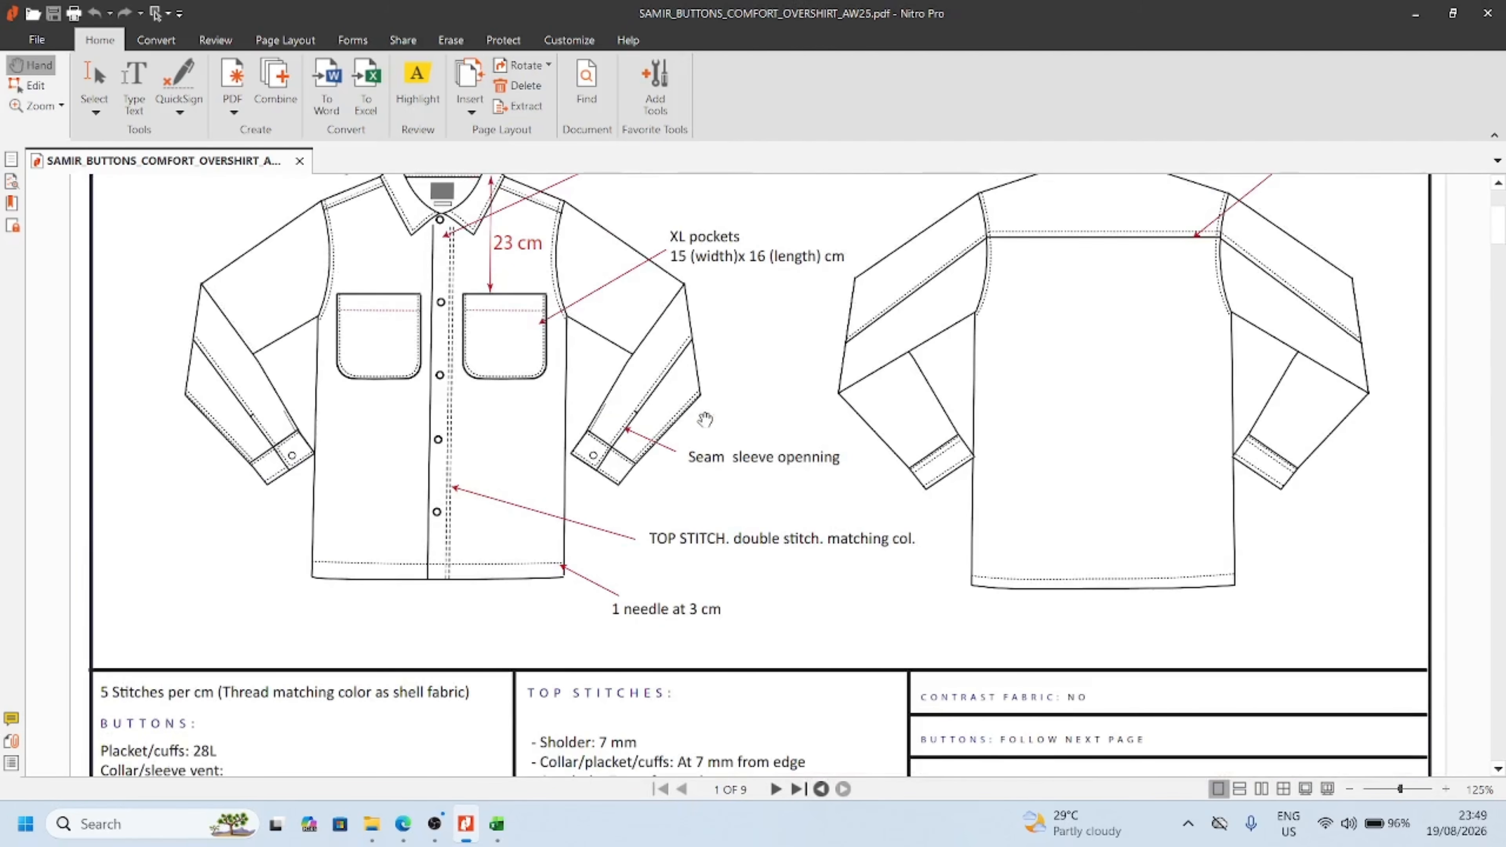
{"action": "scroll", "coordinate": [704, 419], "scroll_direction": "up", "scroll_amount": 2}
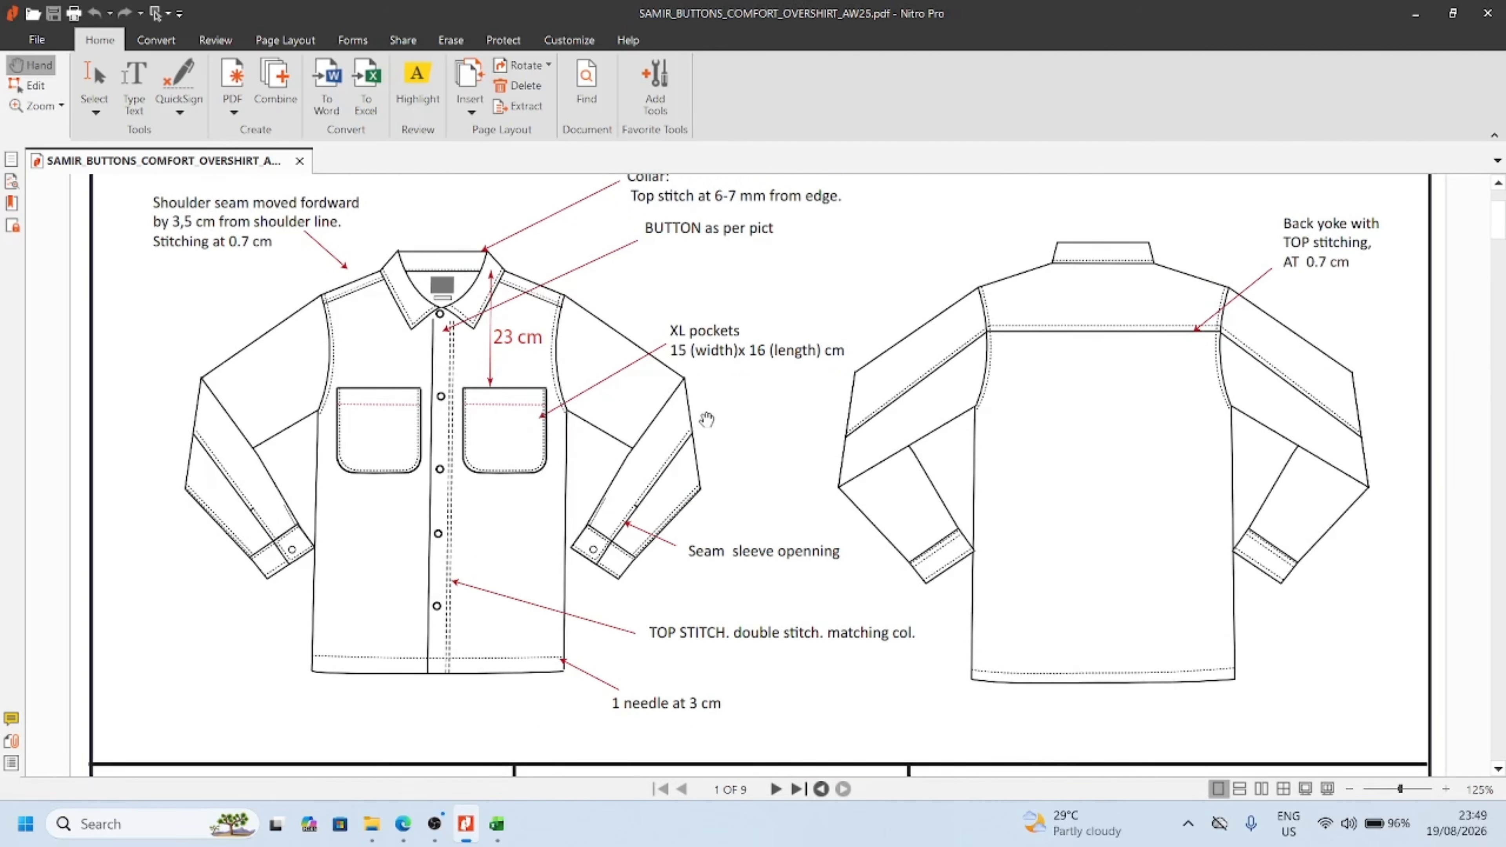
{"action": "scroll", "coordinate": [707, 420], "scroll_direction": "up", "scroll_amount": 1}
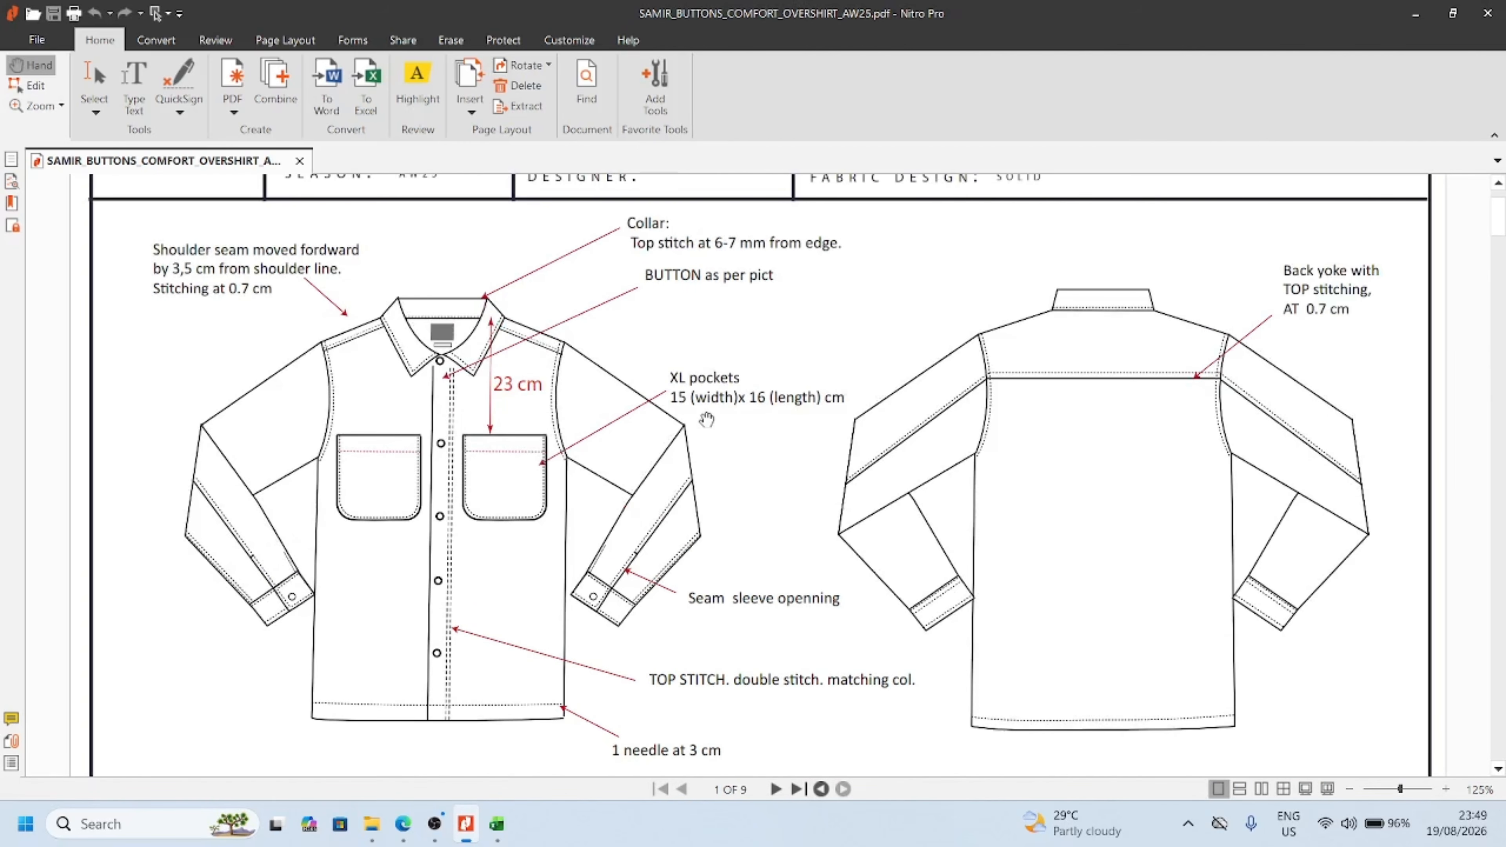
{"action": "scroll", "coordinate": [707, 419], "scroll_direction": "down", "scroll_amount": 1, "text": "ctrl"}
{"action": "scroll", "coordinate": [707, 419], "scroll_direction": "up", "scroll_amount": 1, "text": "ctrl"}
{"action": "scroll", "coordinate": [706, 419], "scroll_direction": "up", "scroll_amount": 1, "text": "ctrl"}
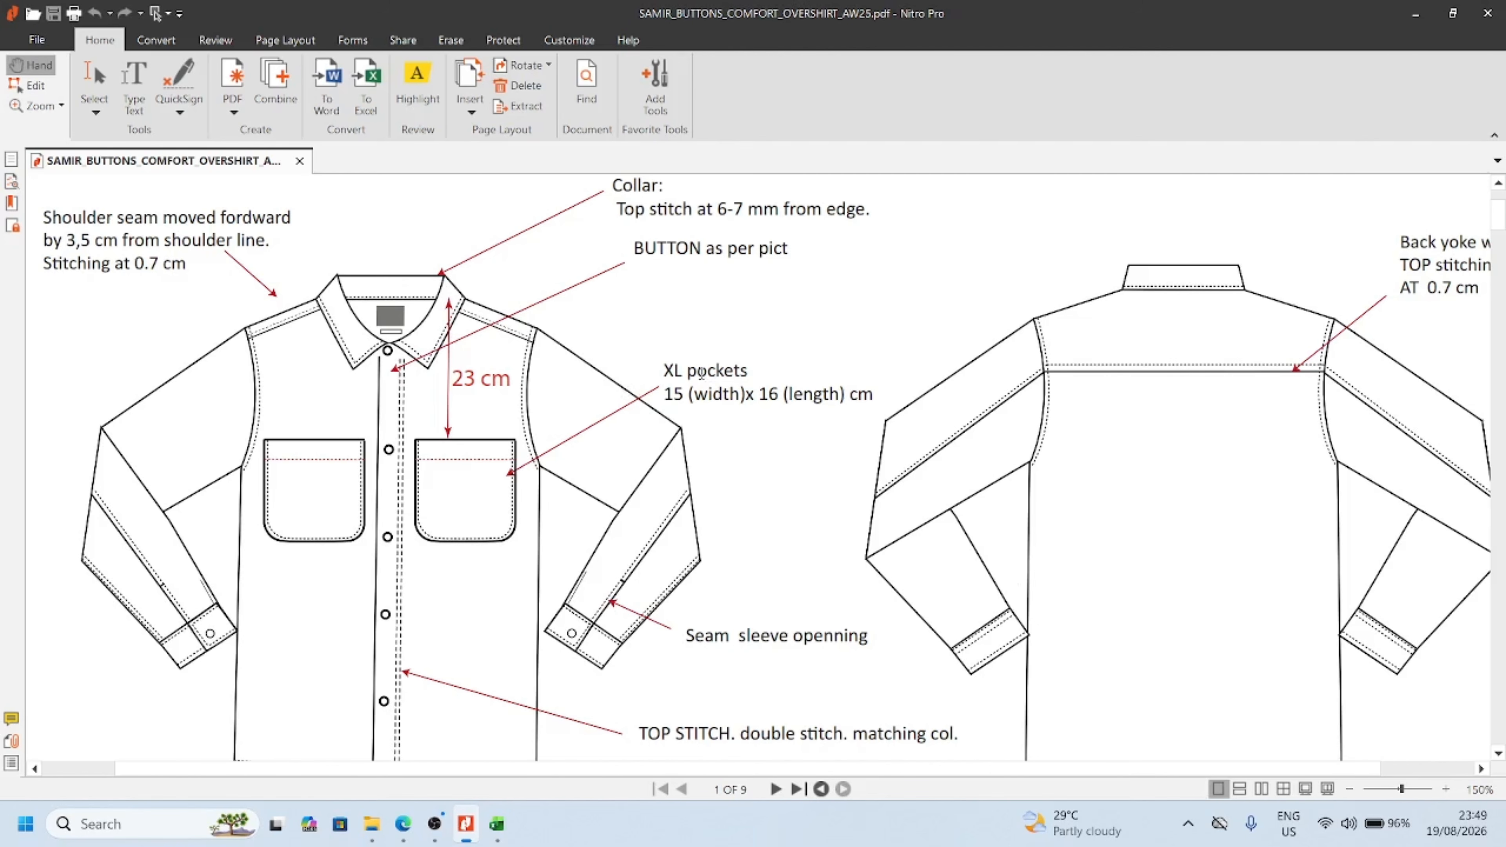
{"action": "scroll", "coordinate": [972, 401], "scroll_direction": "up", "scroll_amount": 3}
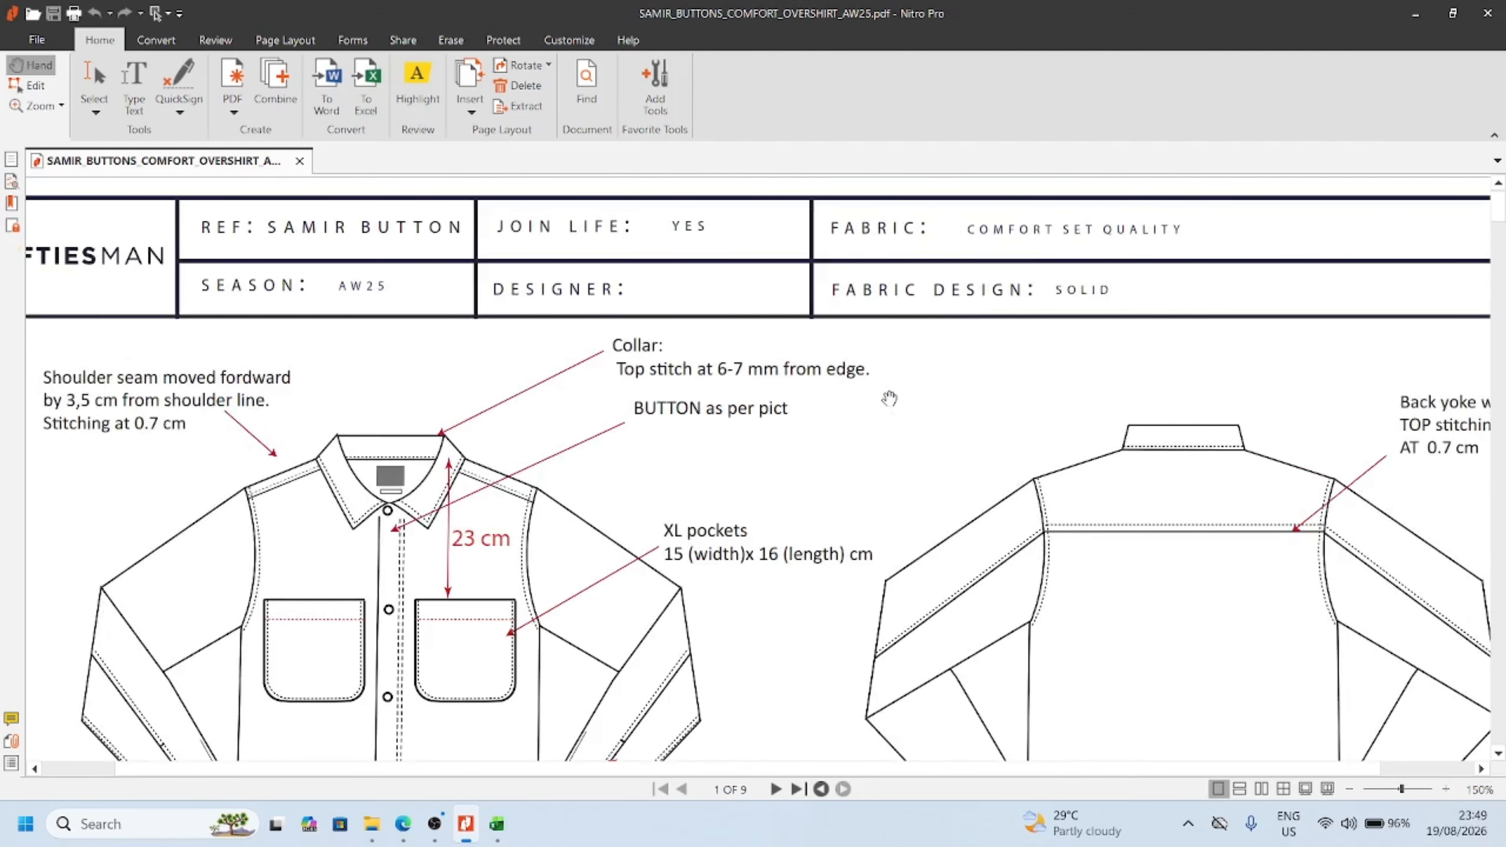
{"action": "scroll", "coordinate": [768, 375], "scroll_direction": "down", "scroll_amount": 3}
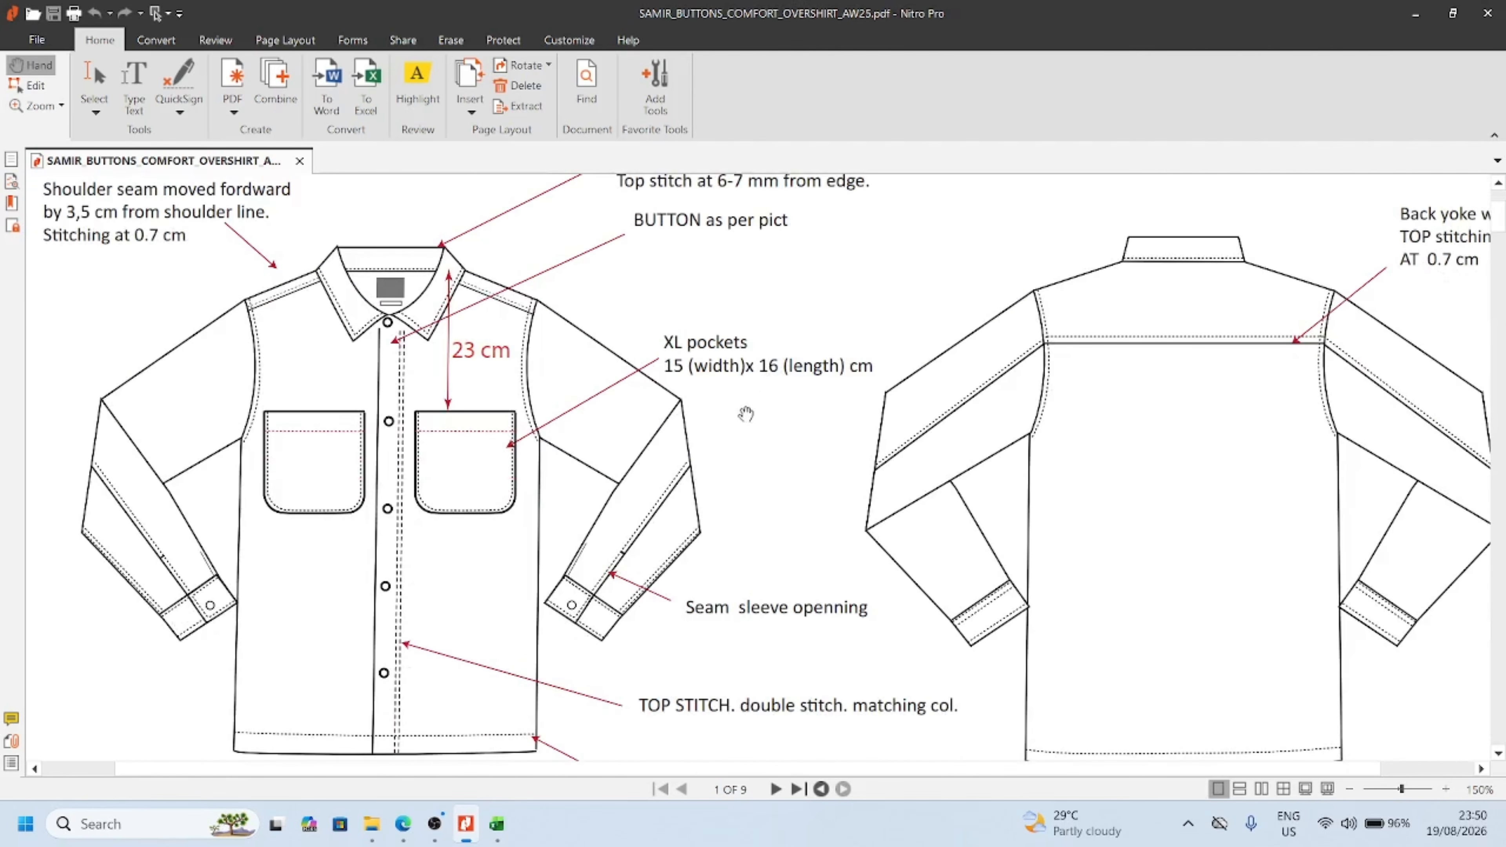
{"action": "scroll", "coordinate": [746, 415], "scroll_direction": "down", "scroll_amount": 3}
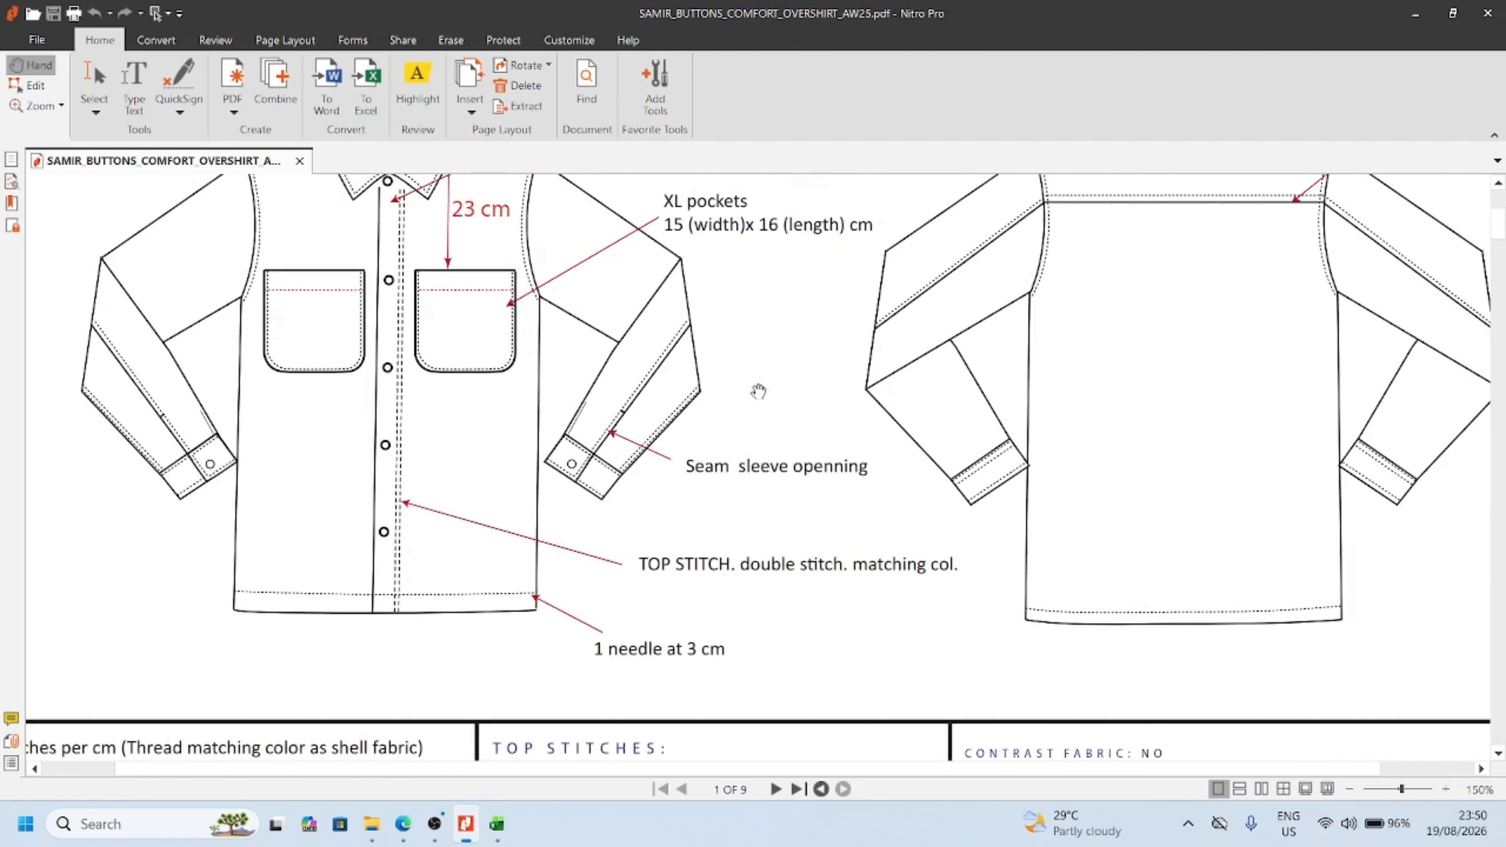
{"action": "scroll", "coordinate": [759, 391], "scroll_direction": "down", "scroll_amount": 3}
{"action": "scroll", "coordinate": [758, 391], "scroll_direction": "down", "scroll_amount": 5}
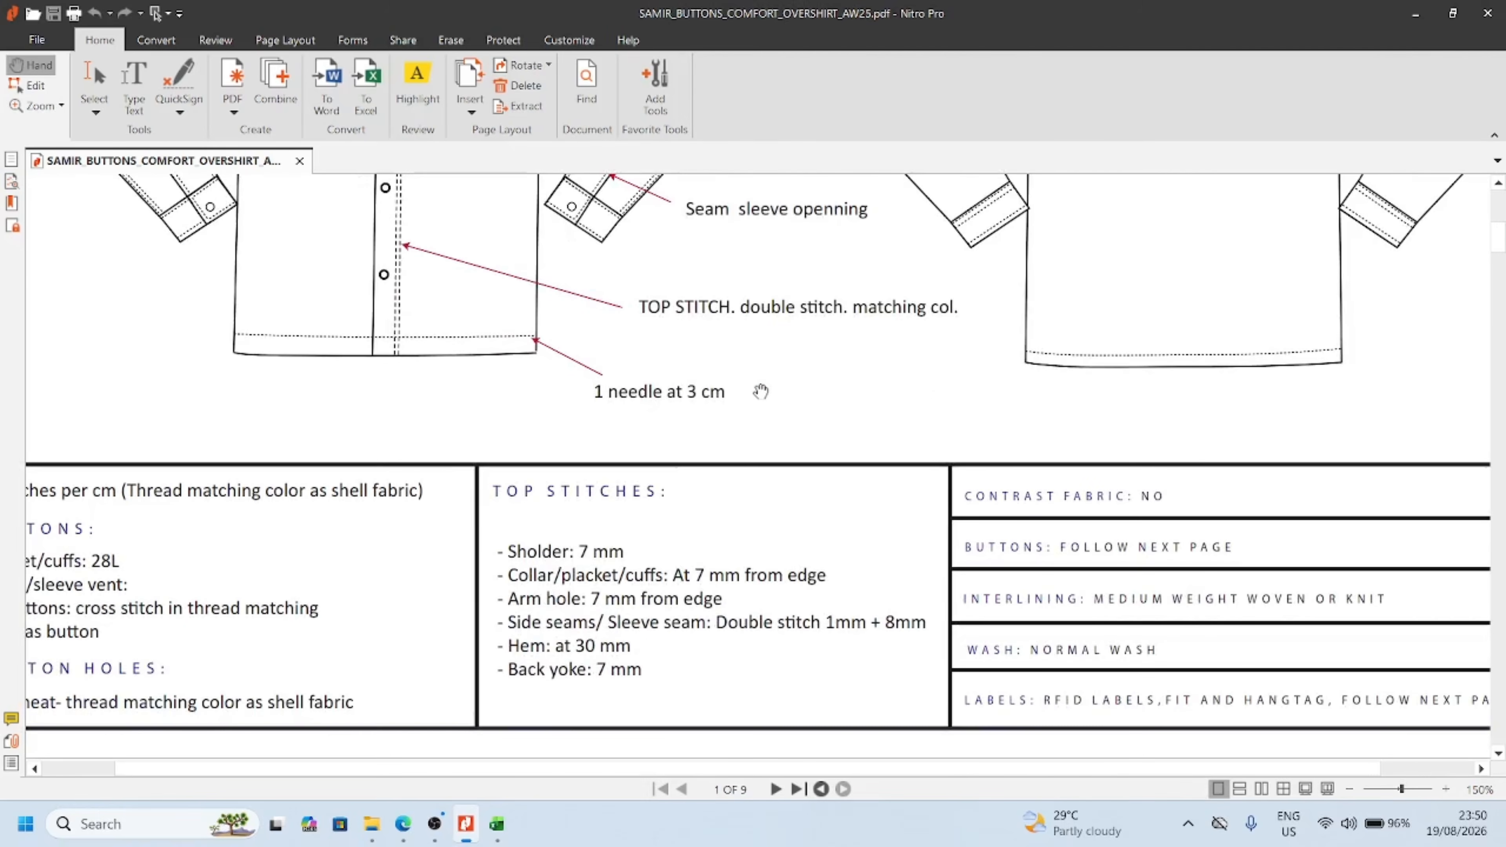
Review the button, price hang tag, cord, main and fit label, label placement and Piggyback Hangtag specifications on pages 2 to 7
{"action": "scroll", "coordinate": [615, 492], "scroll_direction": "down", "scroll_amount": 1}
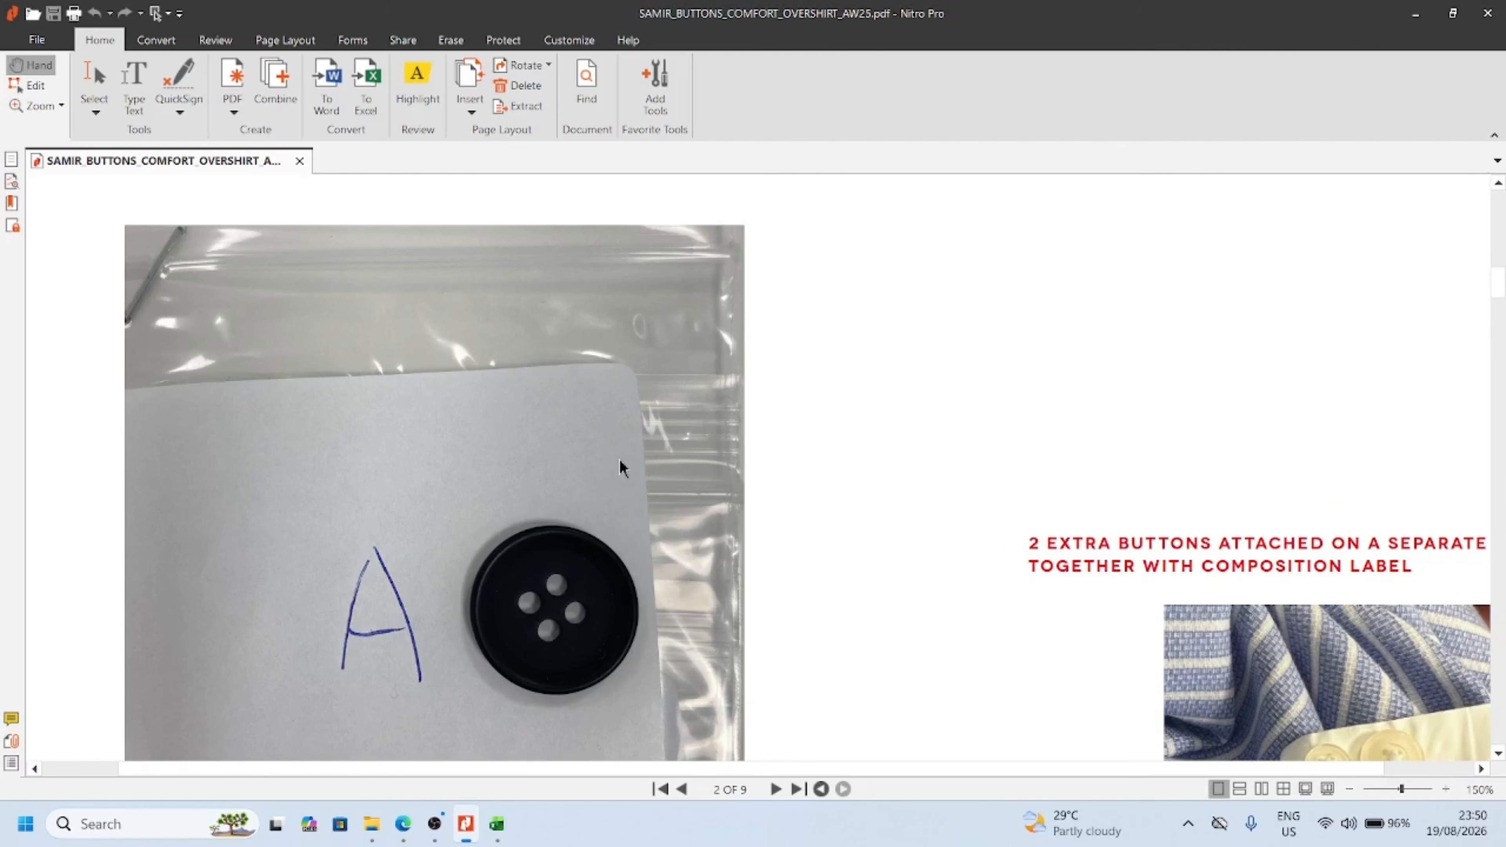
{"action": "scroll", "coordinate": [622, 464], "scroll_direction": "down", "scroll_amount": 5}
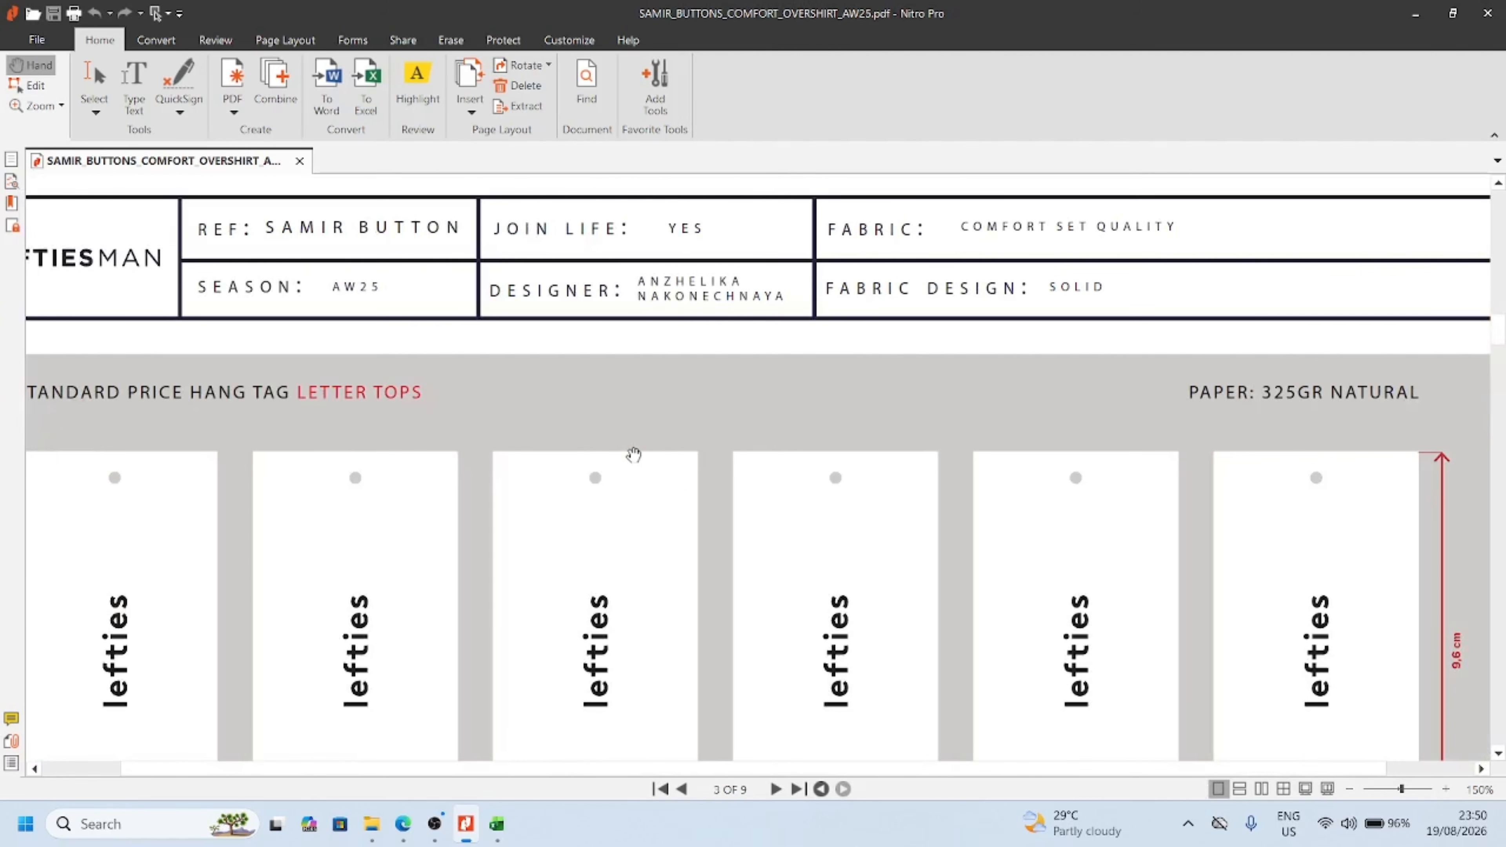
{"action": "scroll", "coordinate": [630, 460], "scroll_direction": "down", "scroll_amount": 2, "text": "ctrl"}
{"action": "scroll", "coordinate": [634, 454], "scroll_direction": "down", "scroll_amount": 2}
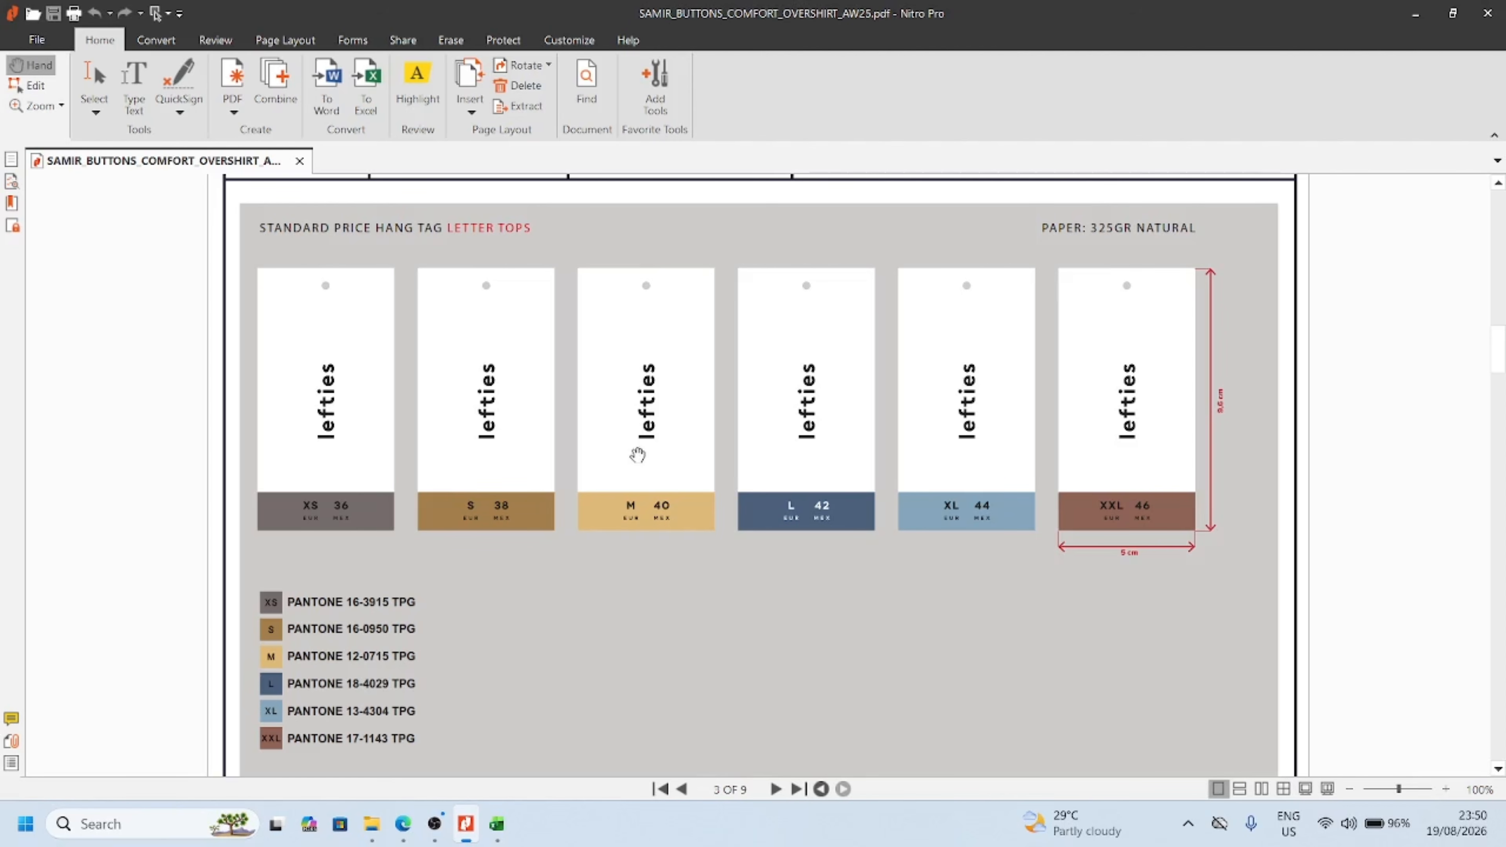
{"action": "scroll", "coordinate": [636, 454], "scroll_direction": "down", "scroll_amount": 6}
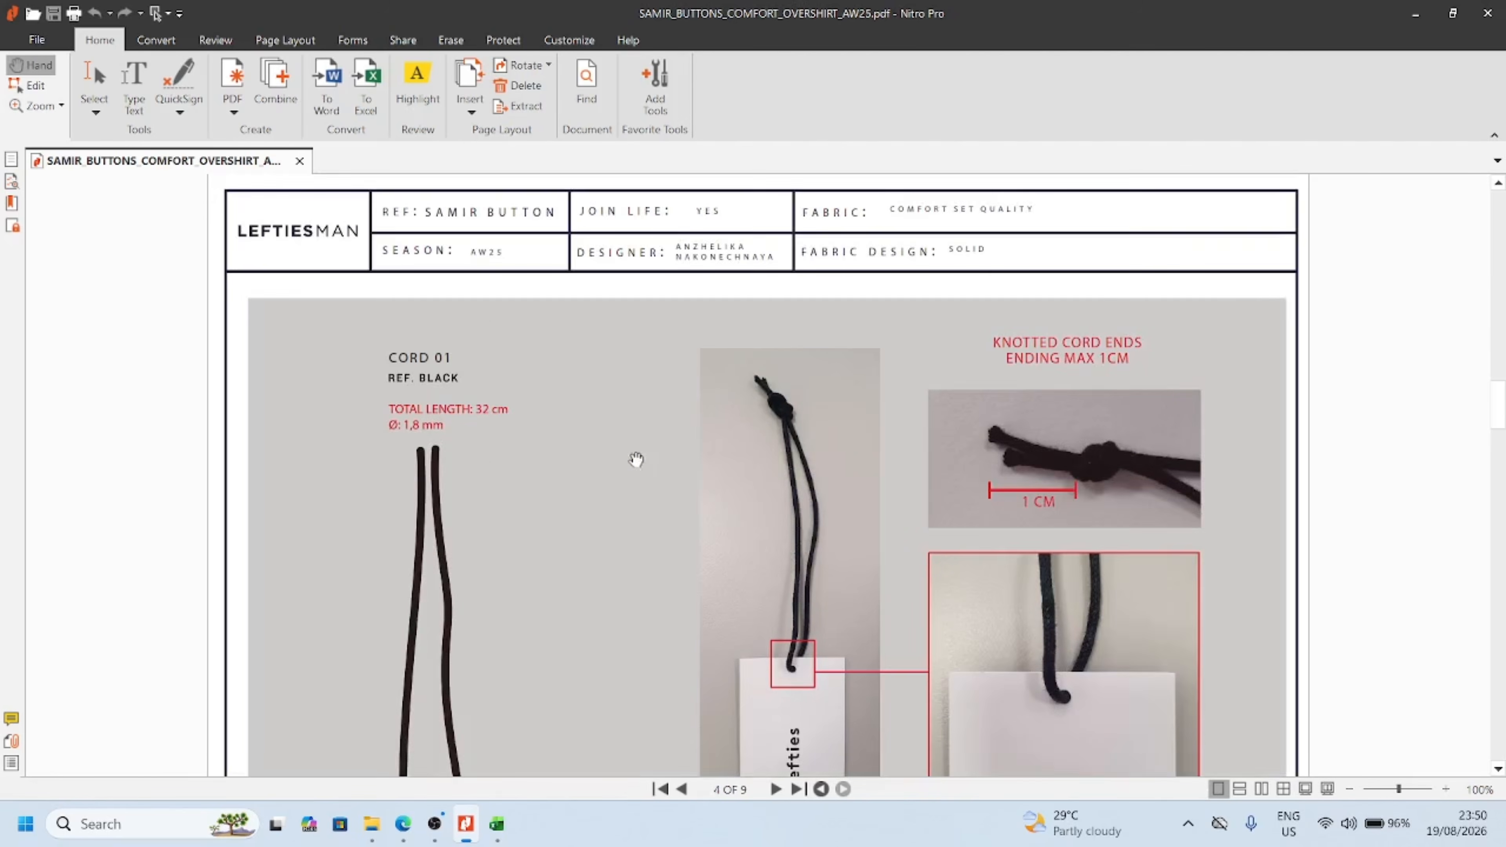
{"action": "scroll", "coordinate": [634, 456], "scroll_direction": "down", "scroll_amount": 8}
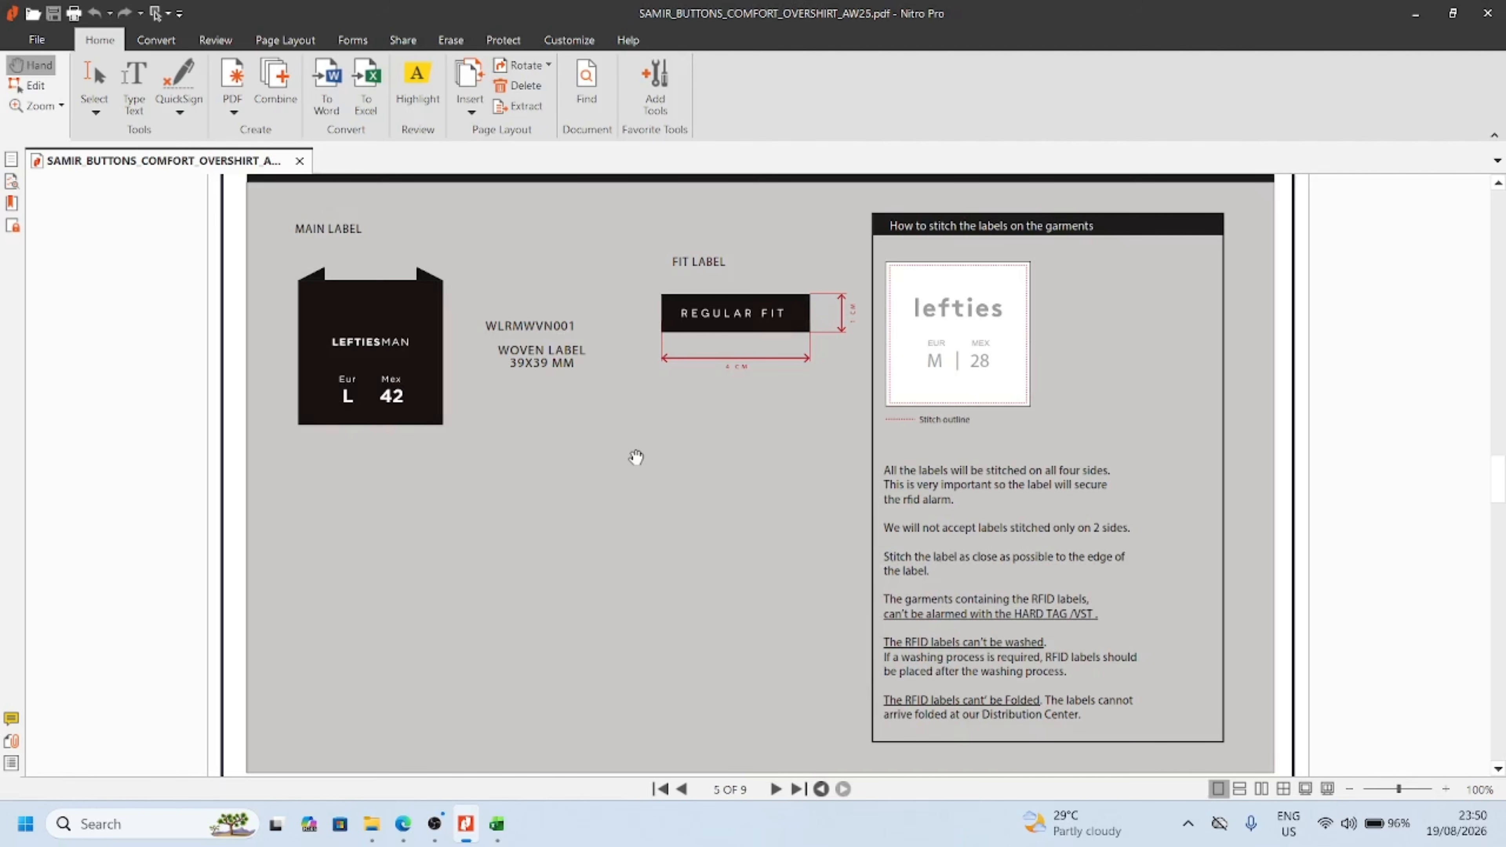
{"action": "scroll", "coordinate": [636, 457], "scroll_direction": "down", "scroll_amount": 10}
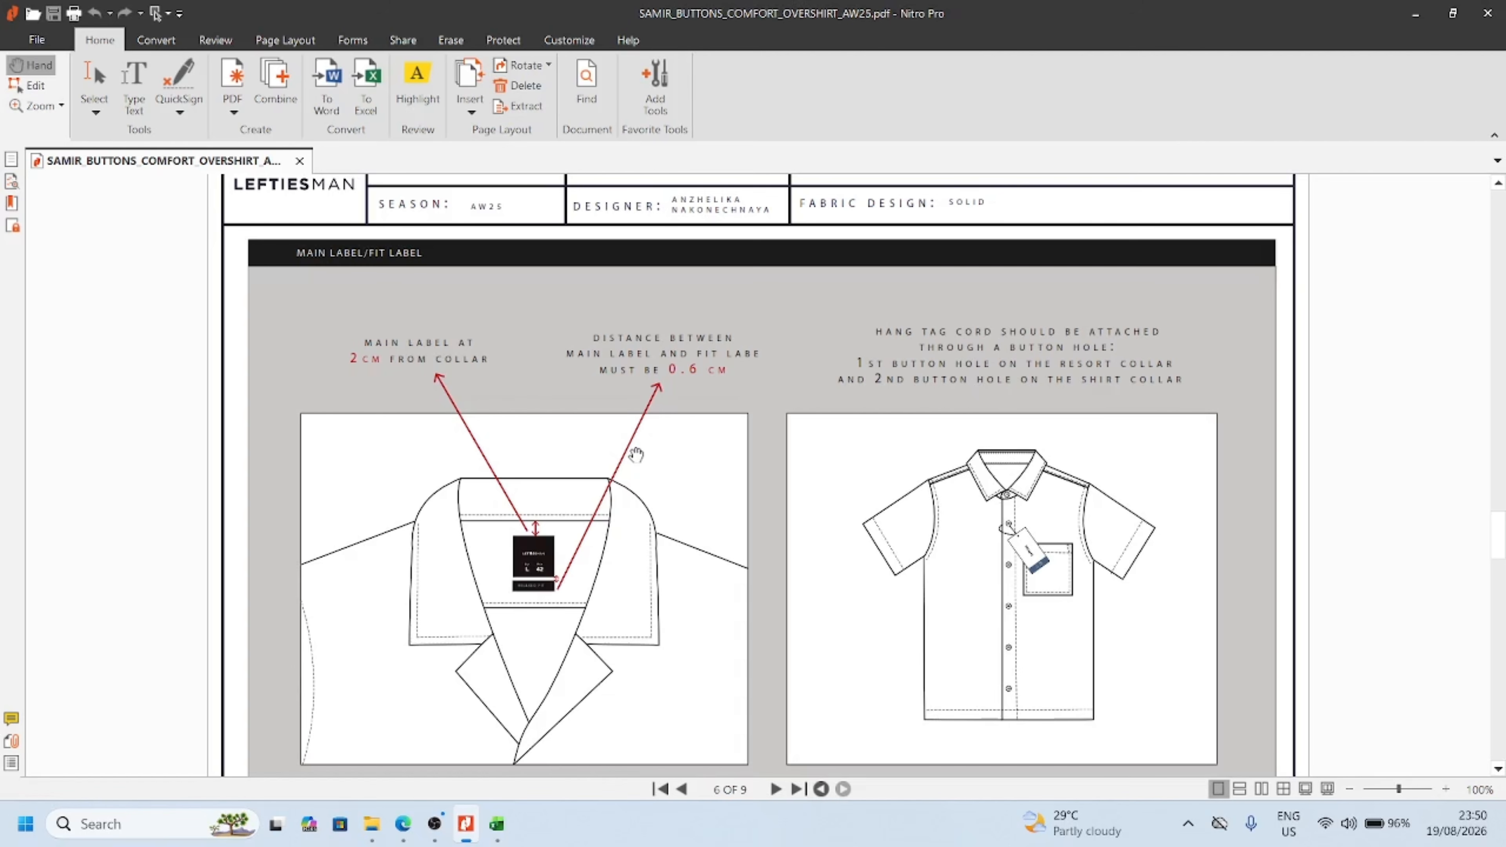
{"action": "scroll", "coordinate": [636, 454], "scroll_direction": "down", "scroll_amount": 3}
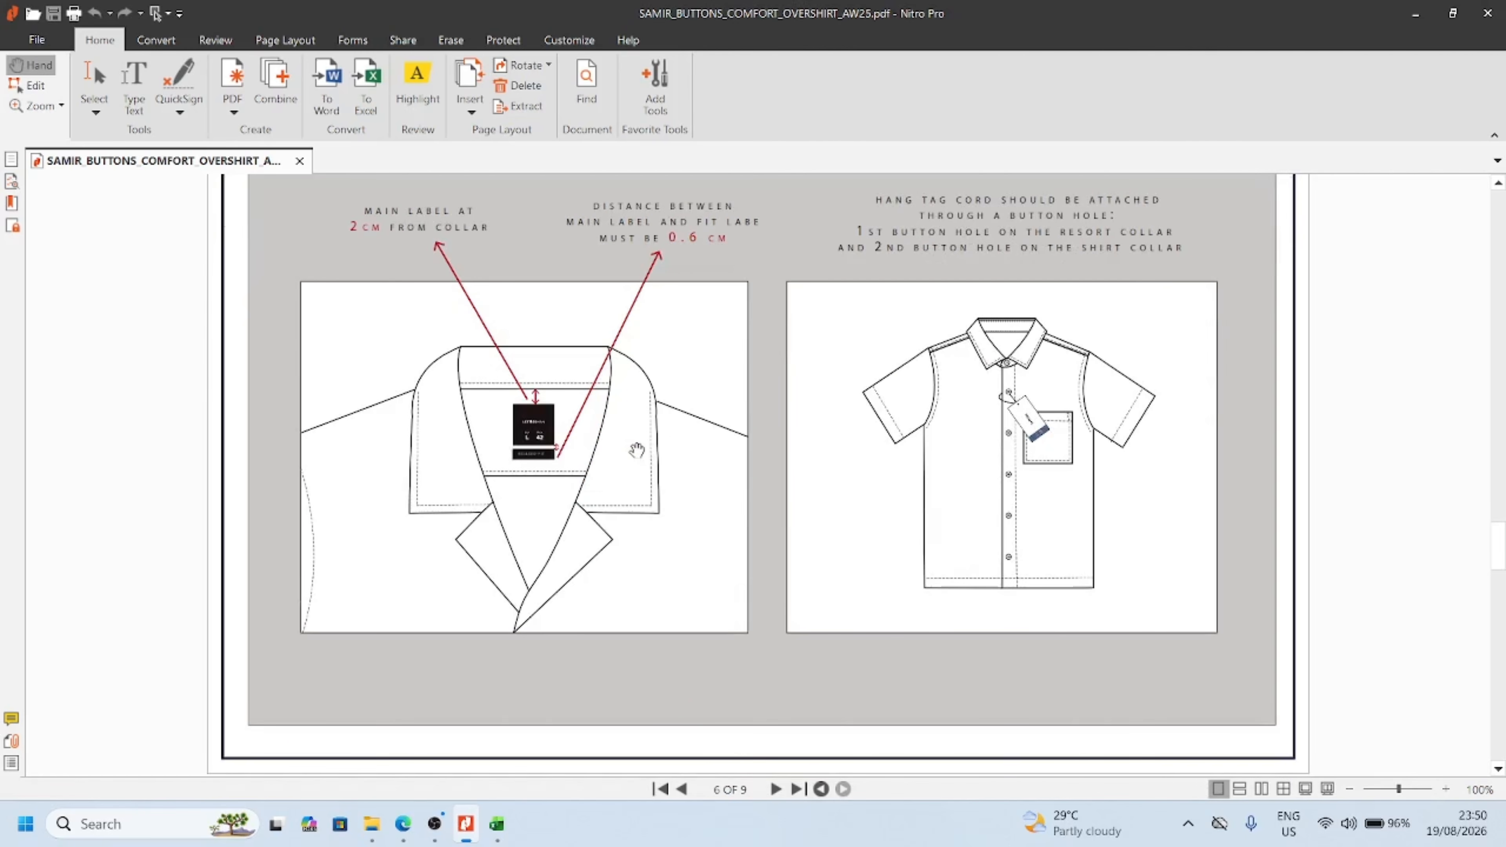
{"action": "scroll", "coordinate": [636, 451], "scroll_direction": "down", "scroll_amount": 3}
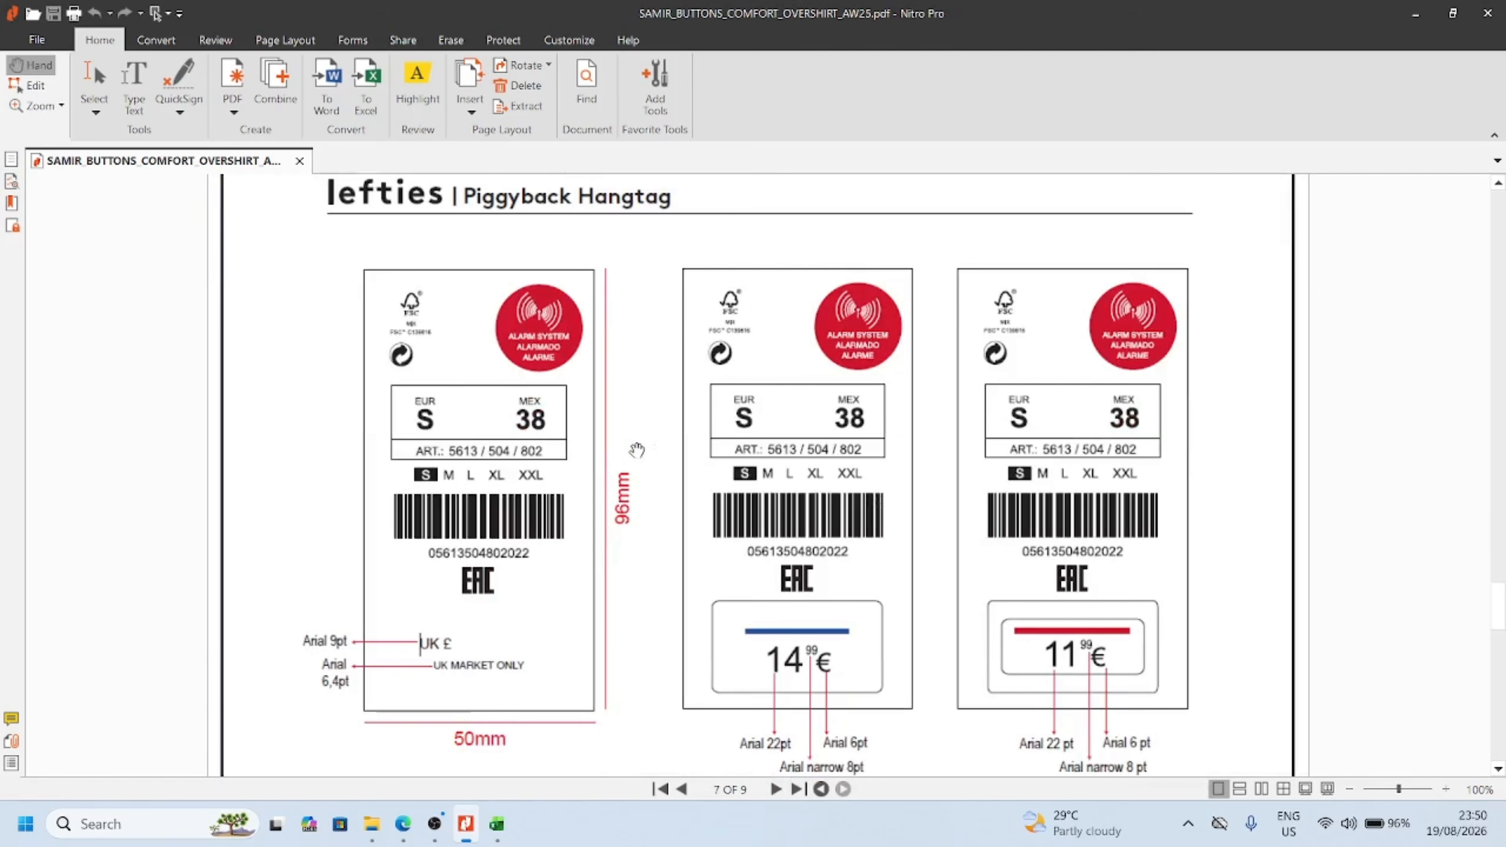
Examine the measurement chart and fit comments on page 9, the facing and half-moon details, and the label stitching instructions
{"action": "scroll", "coordinate": [636, 450], "scroll_direction": "down", "scroll_amount": 3}
{"action": "scroll", "coordinate": [636, 451], "scroll_direction": "down", "scroll_amount": 6}
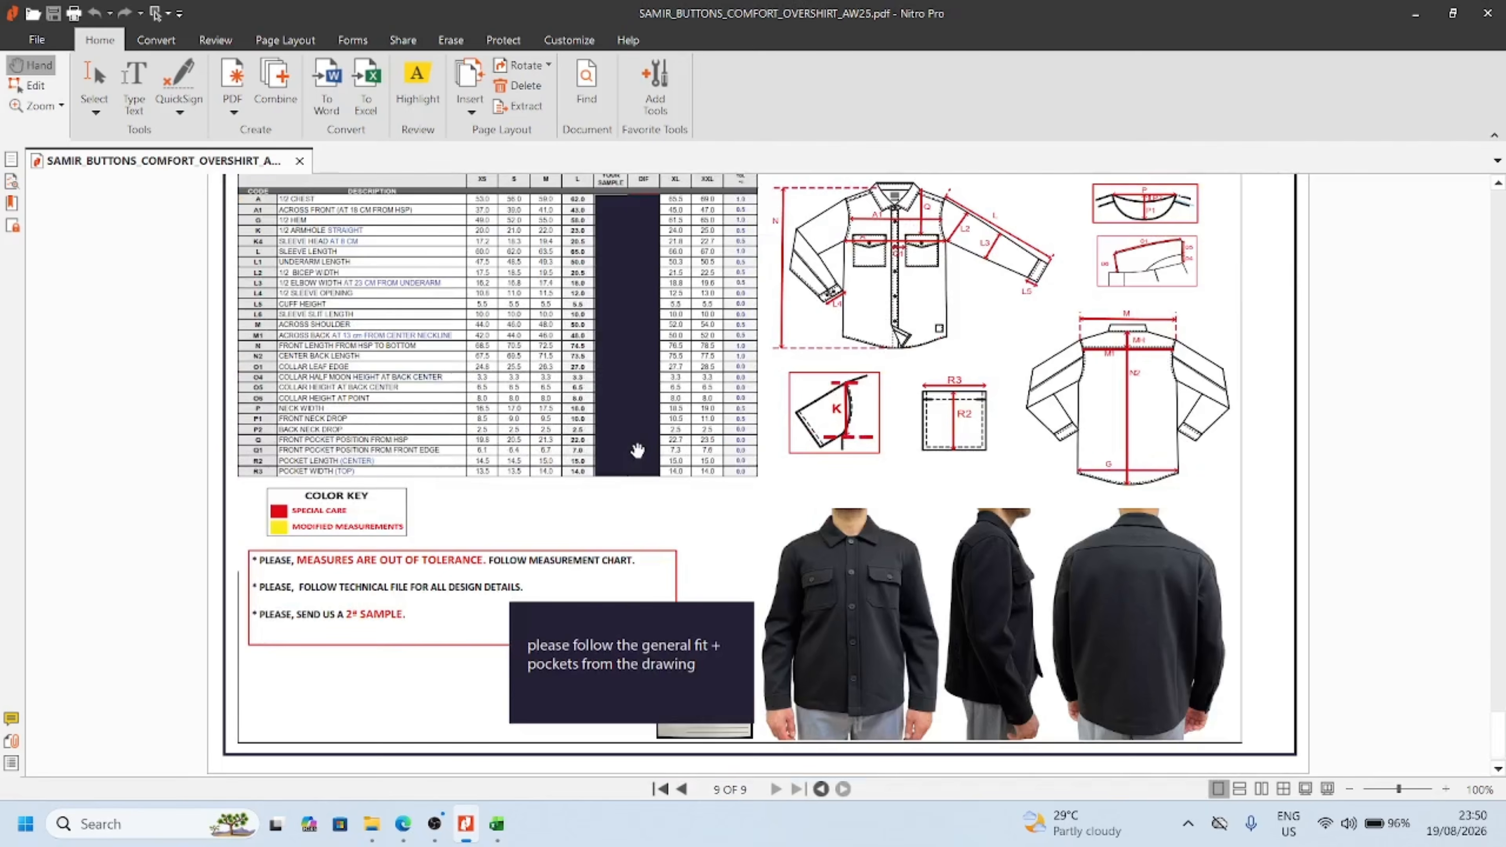
{"action": "scroll", "coordinate": [637, 451], "scroll_direction": "up", "scroll_amount": 2}
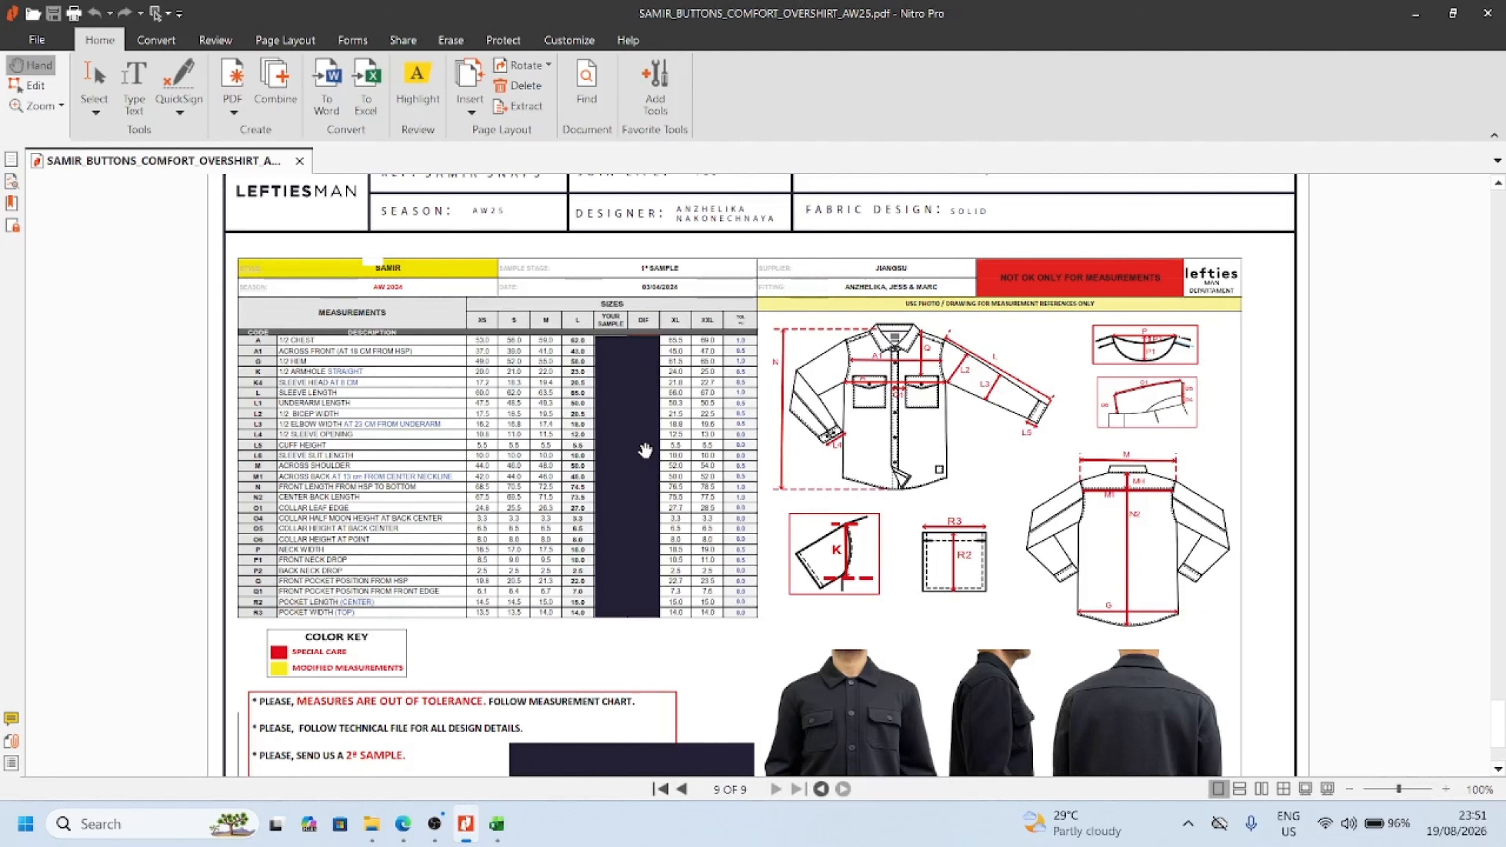
{"action": "scroll", "coordinate": [645, 450], "scroll_direction": "up", "scroll_amount": 15}
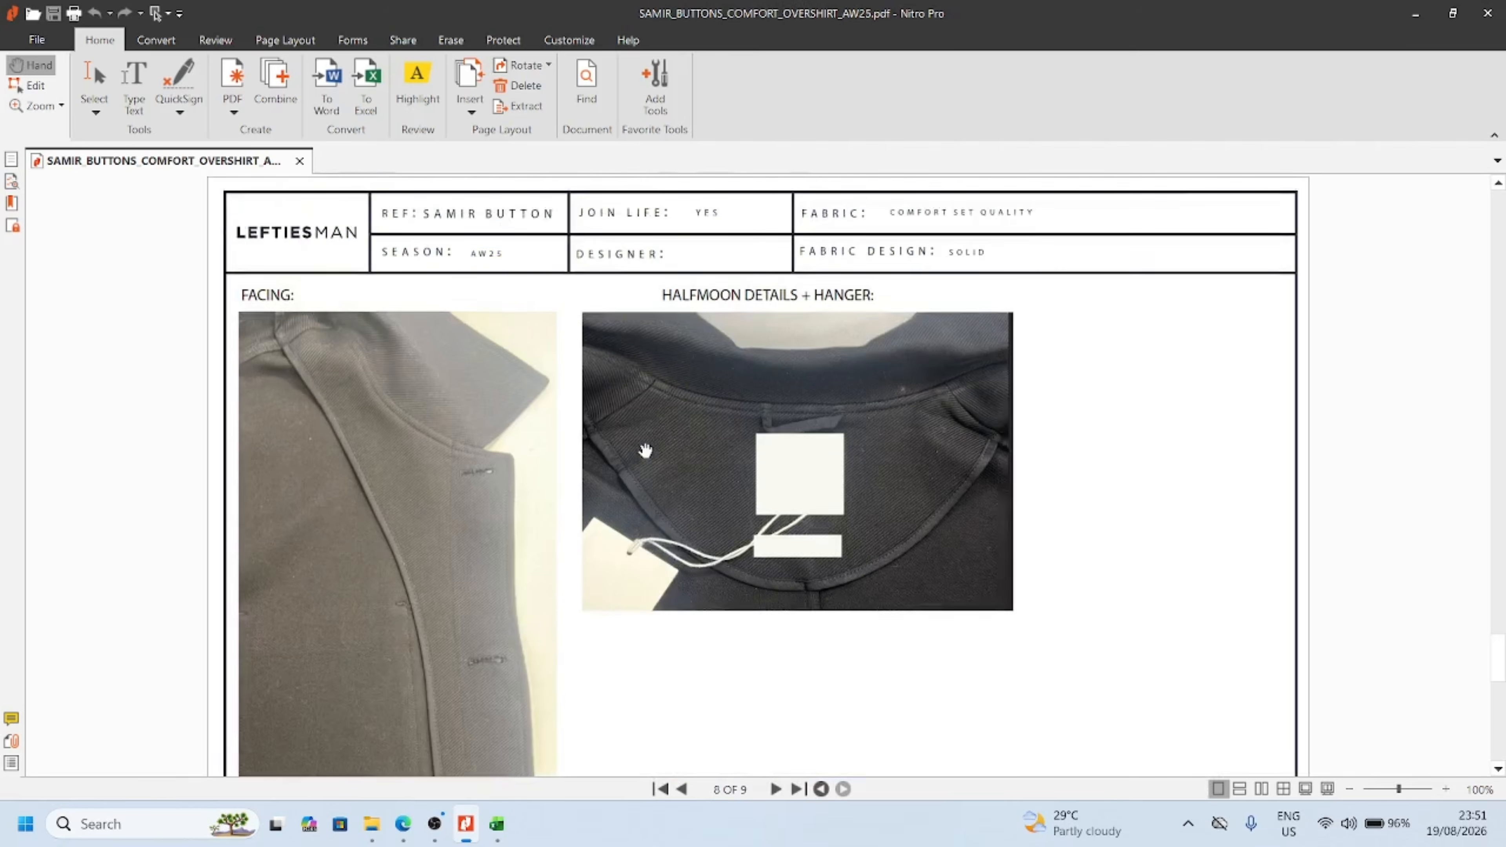
{"action": "scroll", "coordinate": [645, 450], "scroll_direction": "up", "scroll_amount": 10}
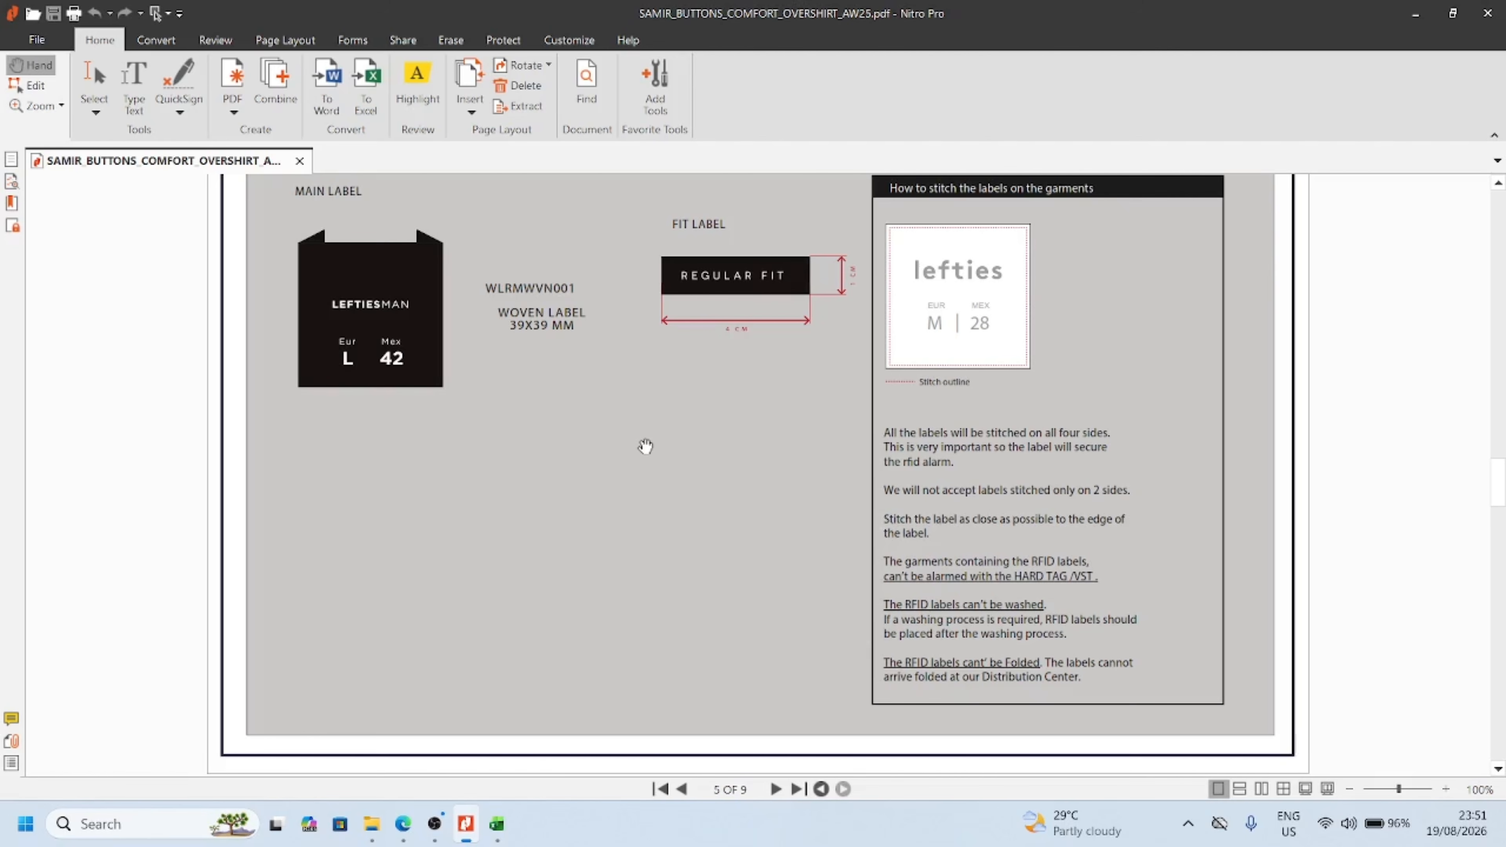
{"action": "scroll", "coordinate": [645, 446], "scroll_direction": "up", "scroll_amount": 3}
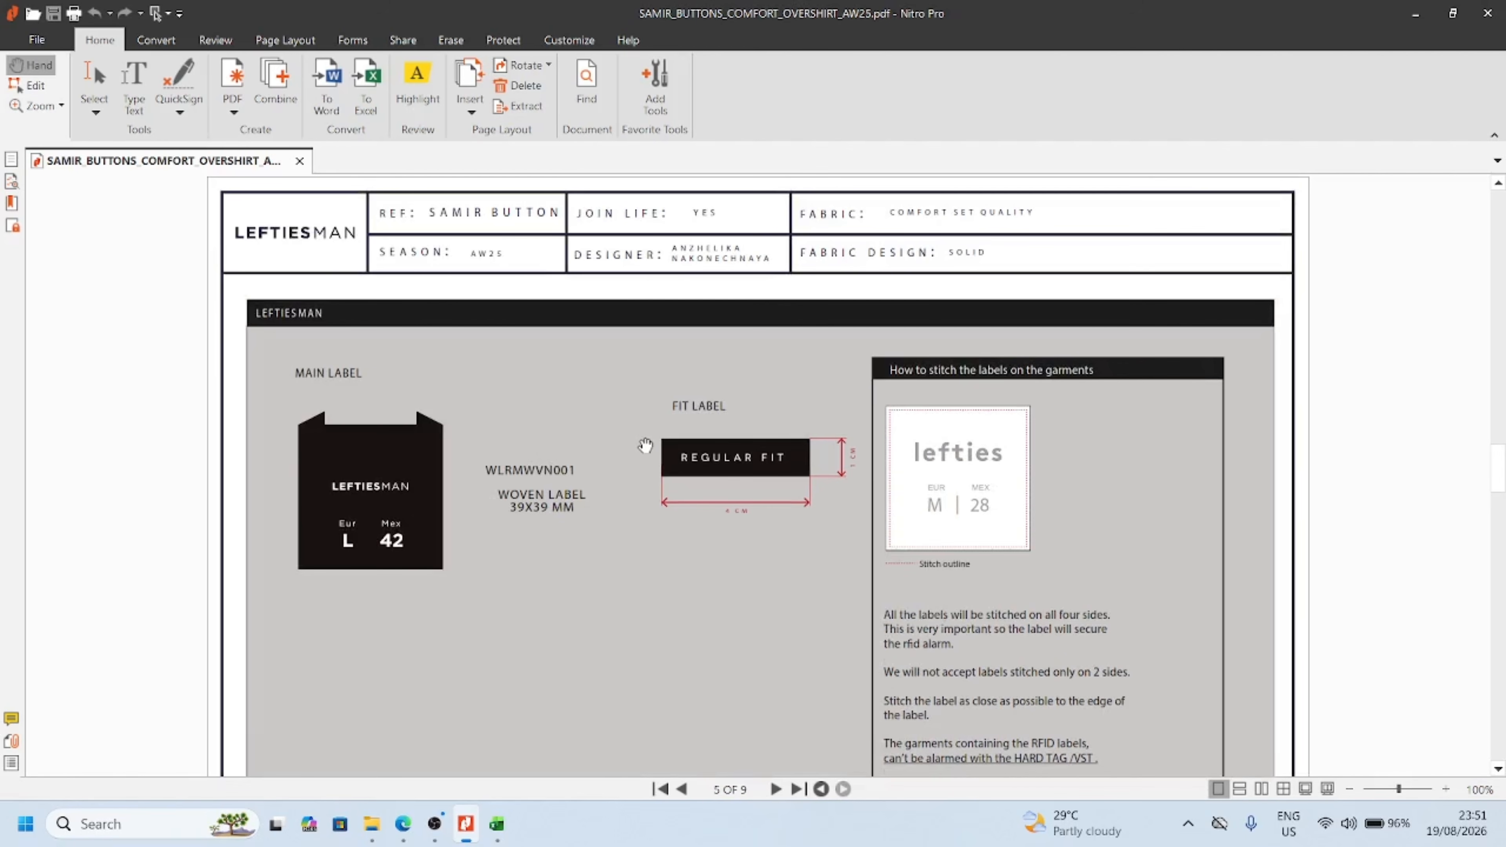
Minimize the tech pack, switch to File Explorer and select the SAMIR BUTTON folder on New Volume (D:)
{"action": "left_click", "coordinate": [1416, 14]}
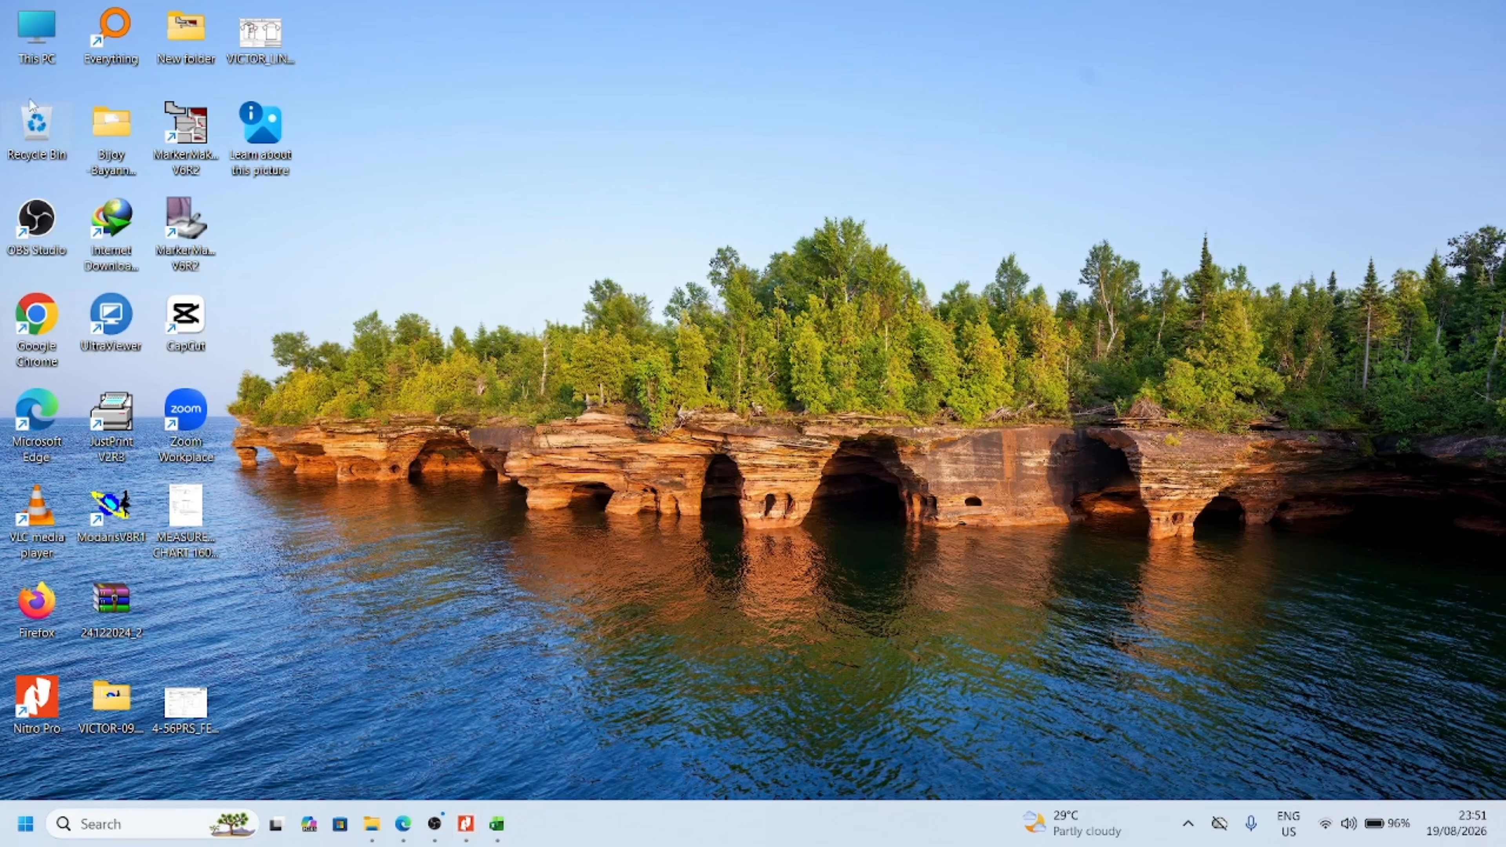
{"action": "double_click", "coordinate": [34, 37]}
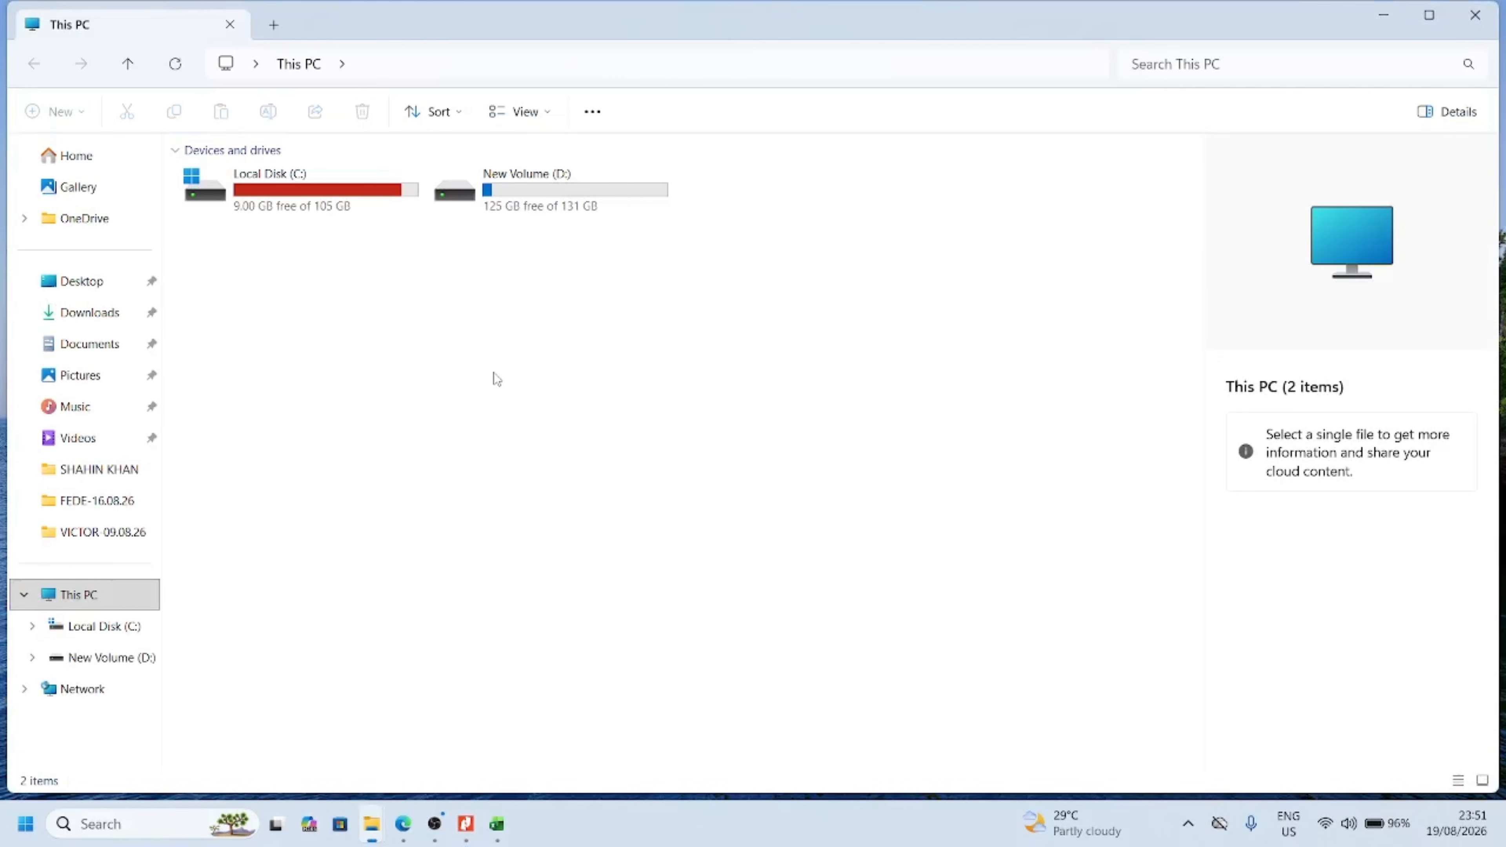
{"action": "double_click", "coordinate": [533, 205]}
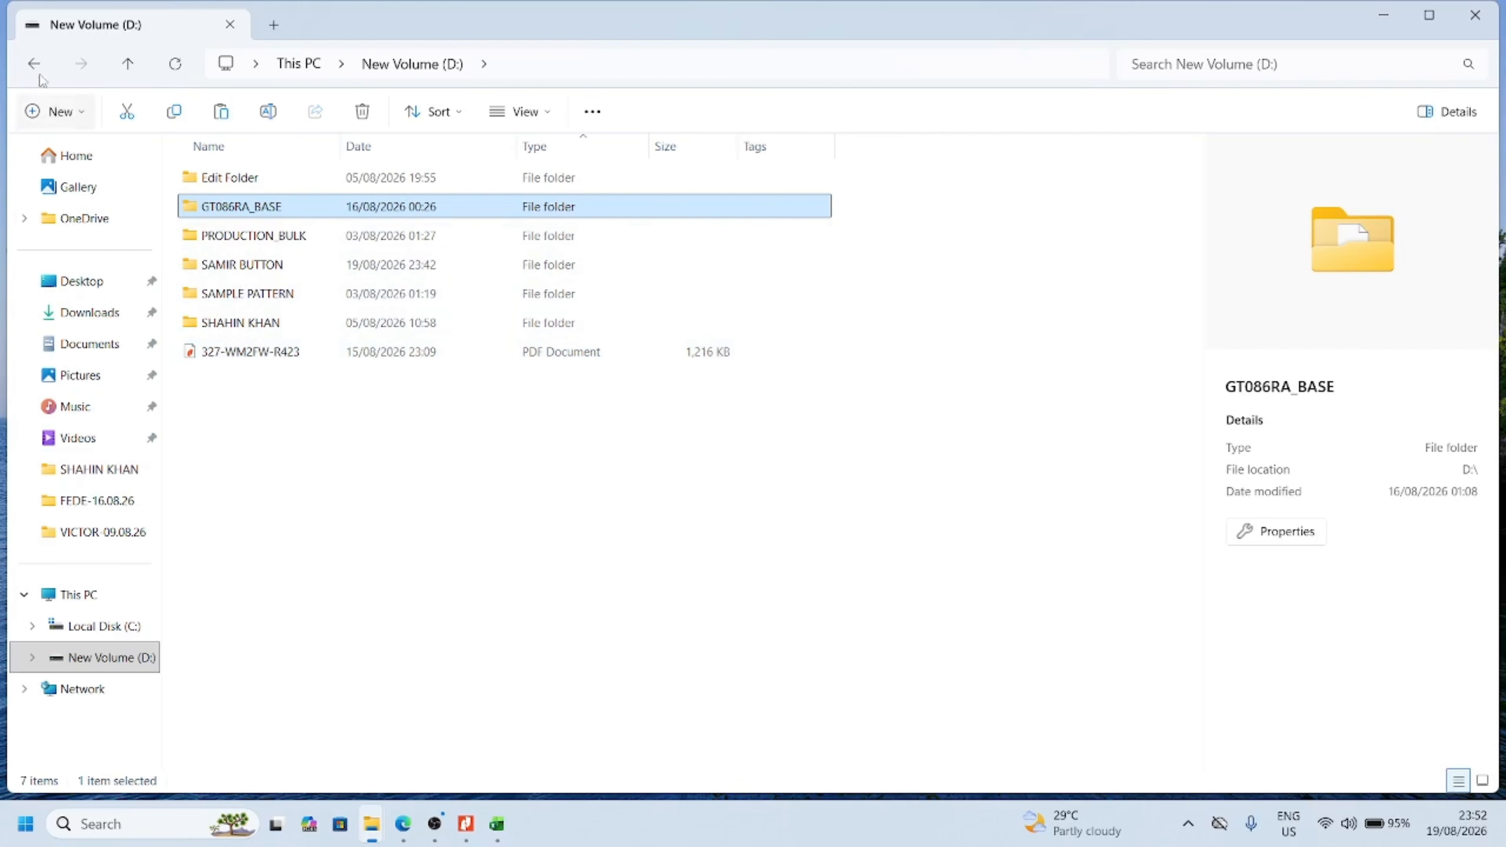
{"action": "left_click", "coordinate": [34, 64]}
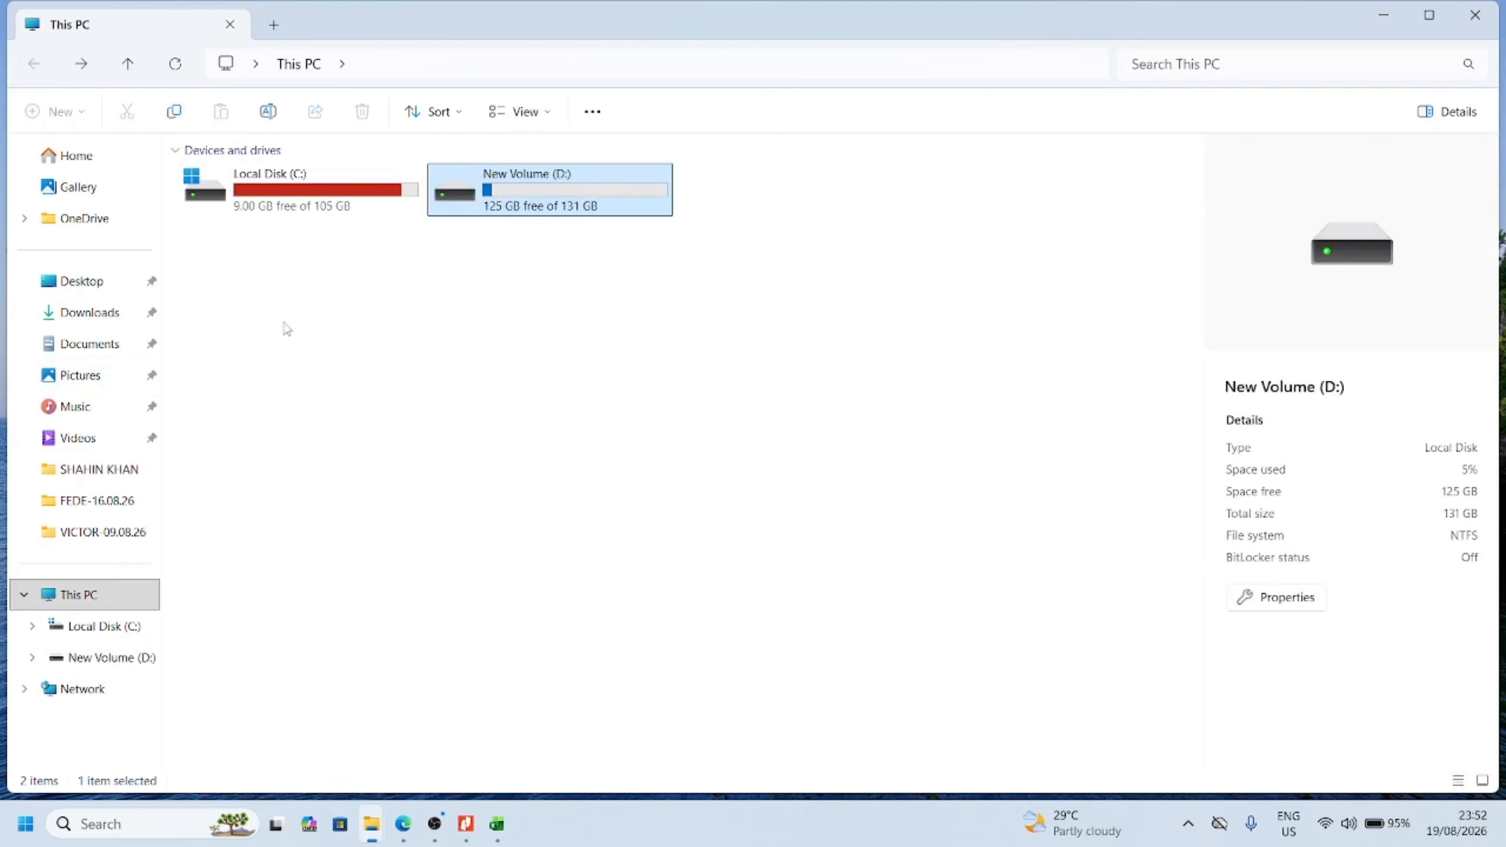
{"action": "double_click", "coordinate": [506, 207]}
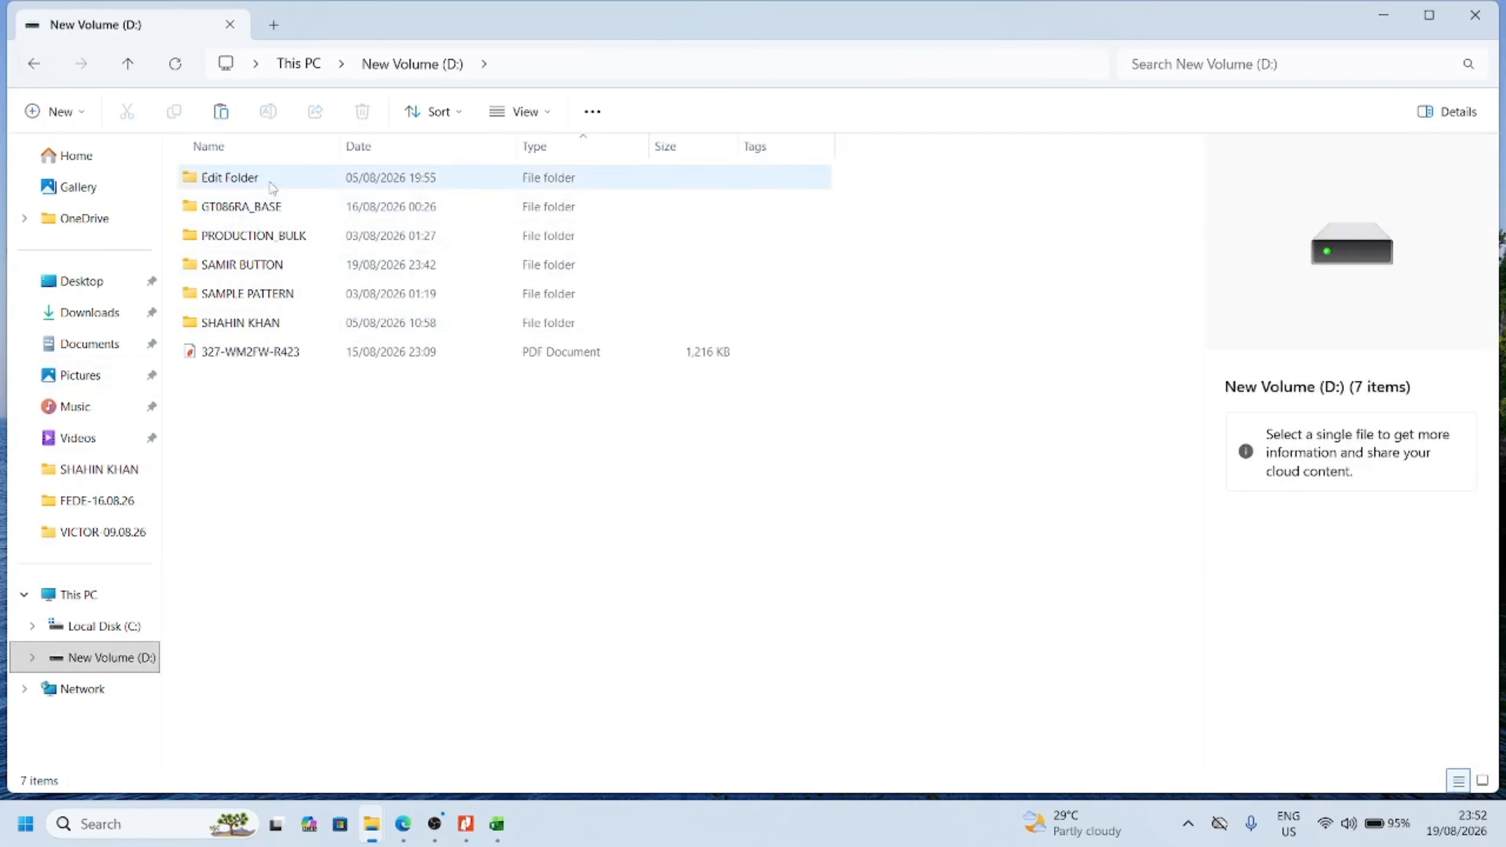
{"action": "mouse_move", "coordinate": [271, 276]}
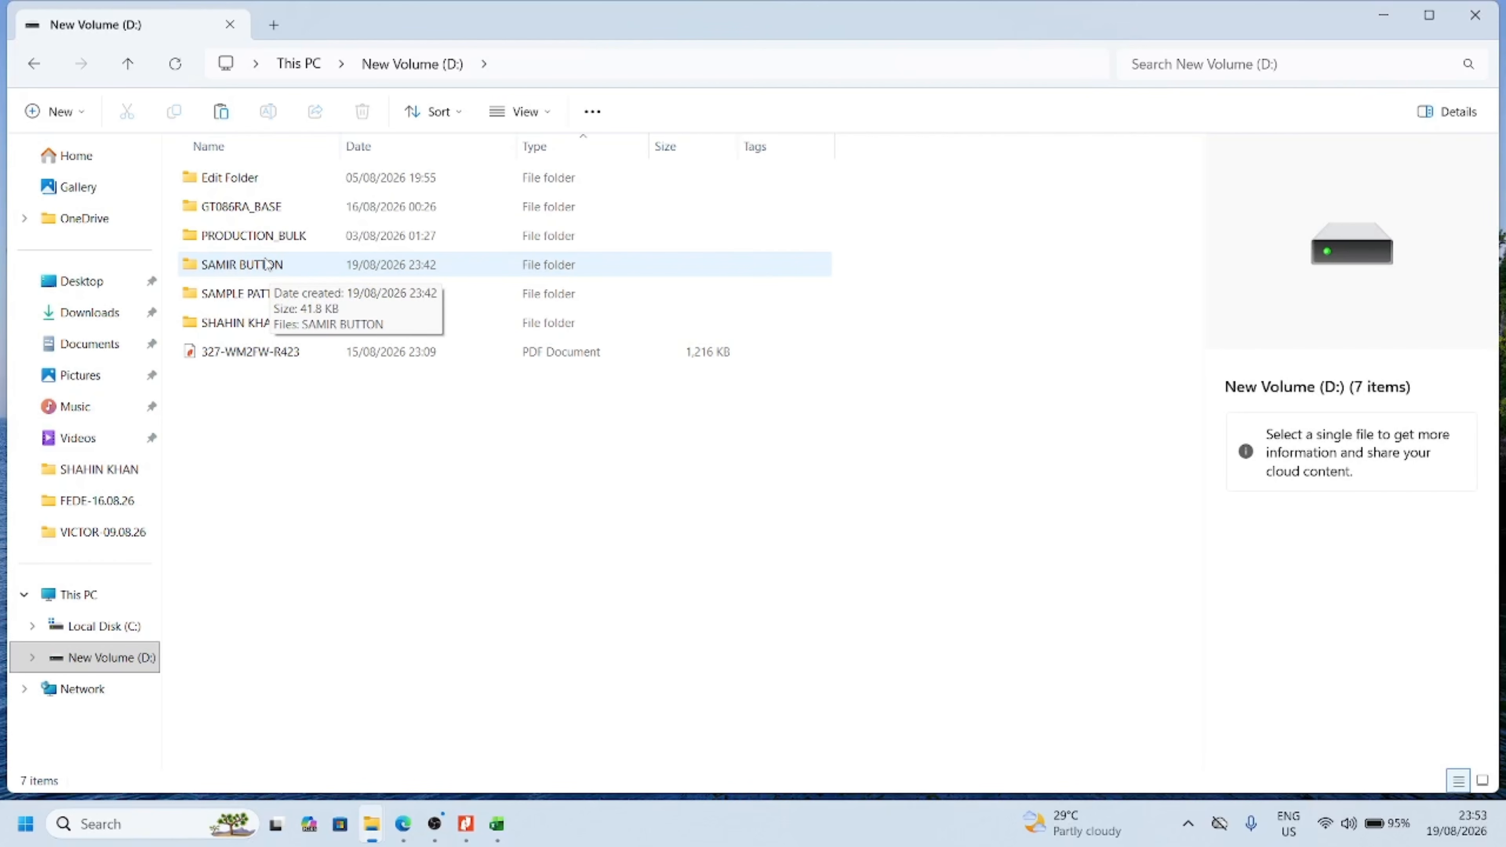
{"action": "left_click", "coordinate": [257, 271]}
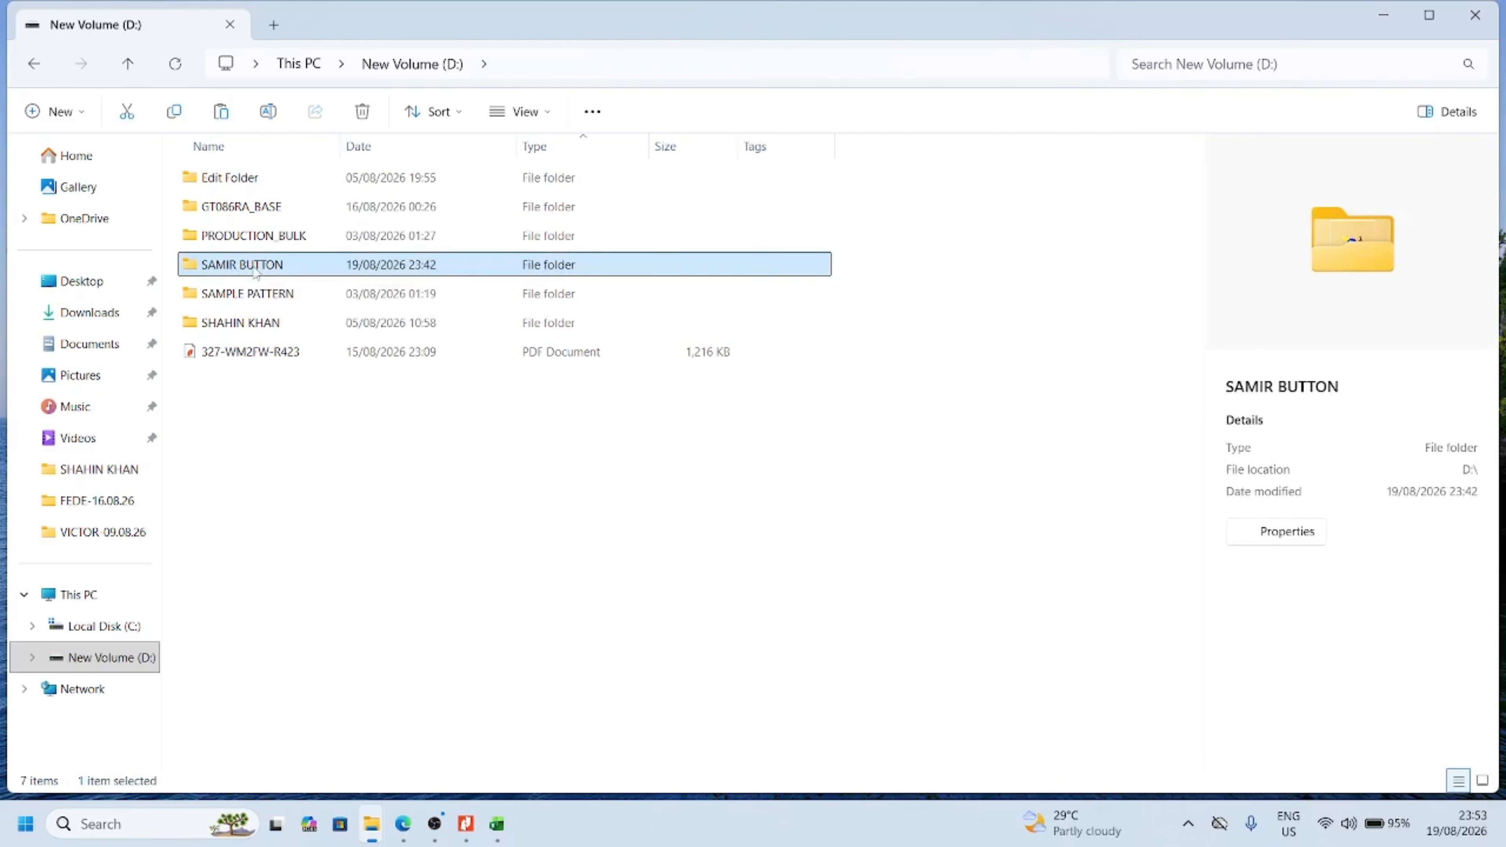
Copy the SAMIR BUTTON folder from New Volume (D:) into the PRODUCTION_BULK folder
{"action": "right_click", "coordinate": [256, 270]}
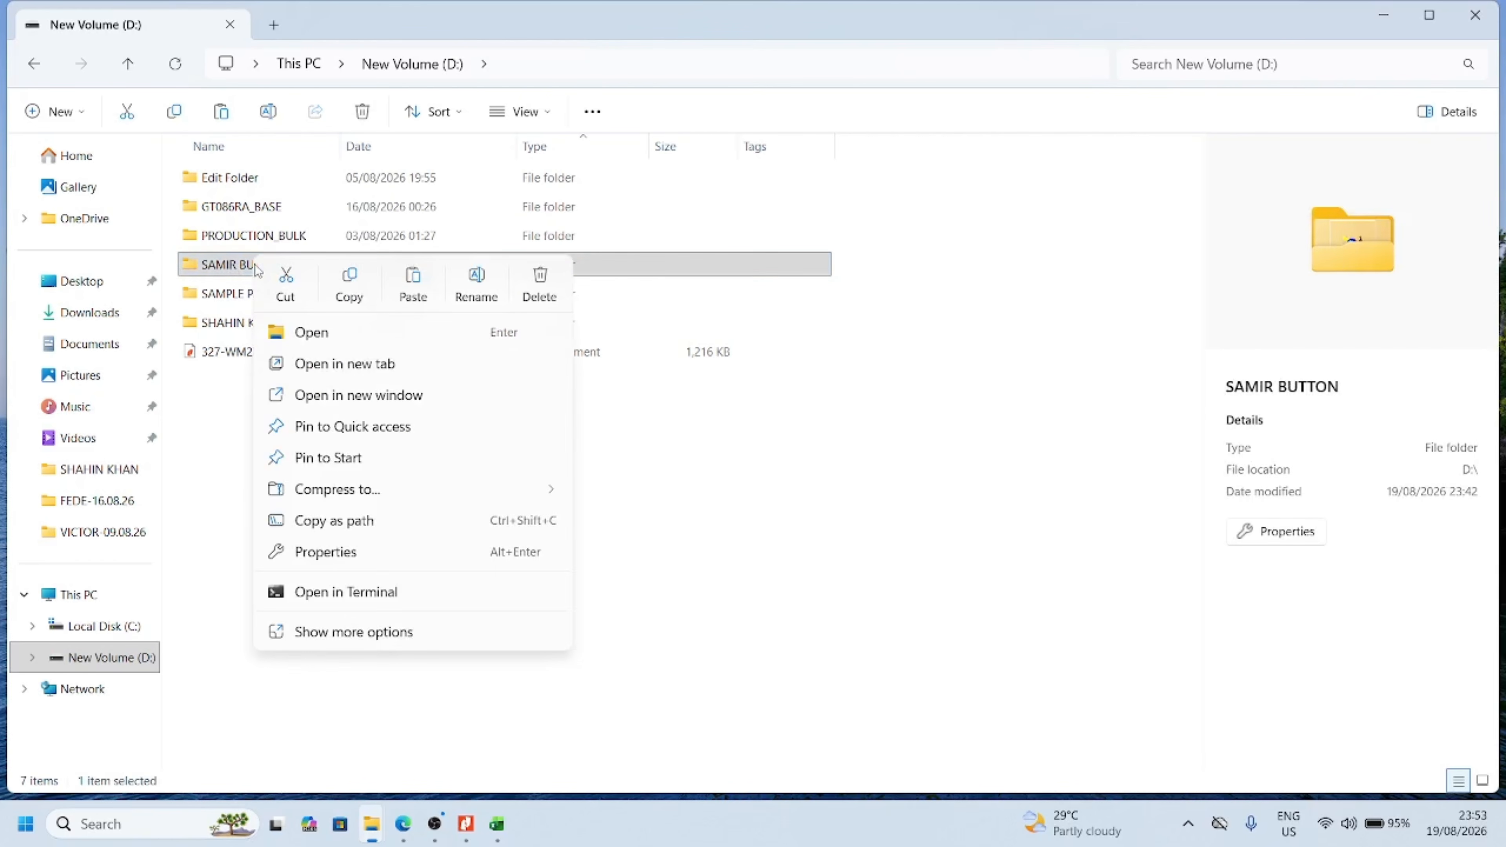
{"action": "left_click", "coordinate": [361, 304]}
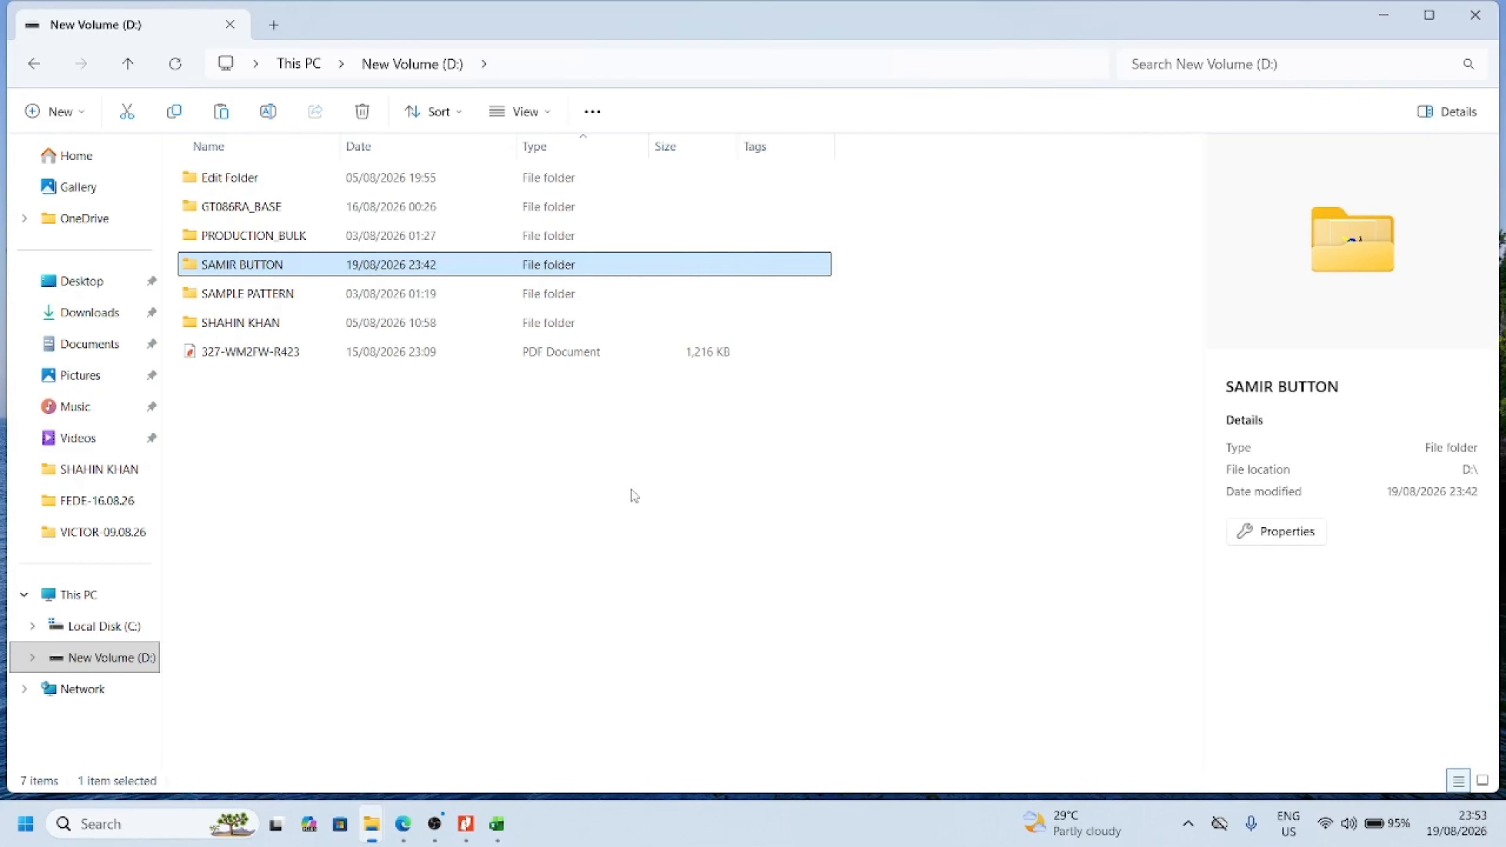
{"action": "double_click", "coordinate": [306, 237]}
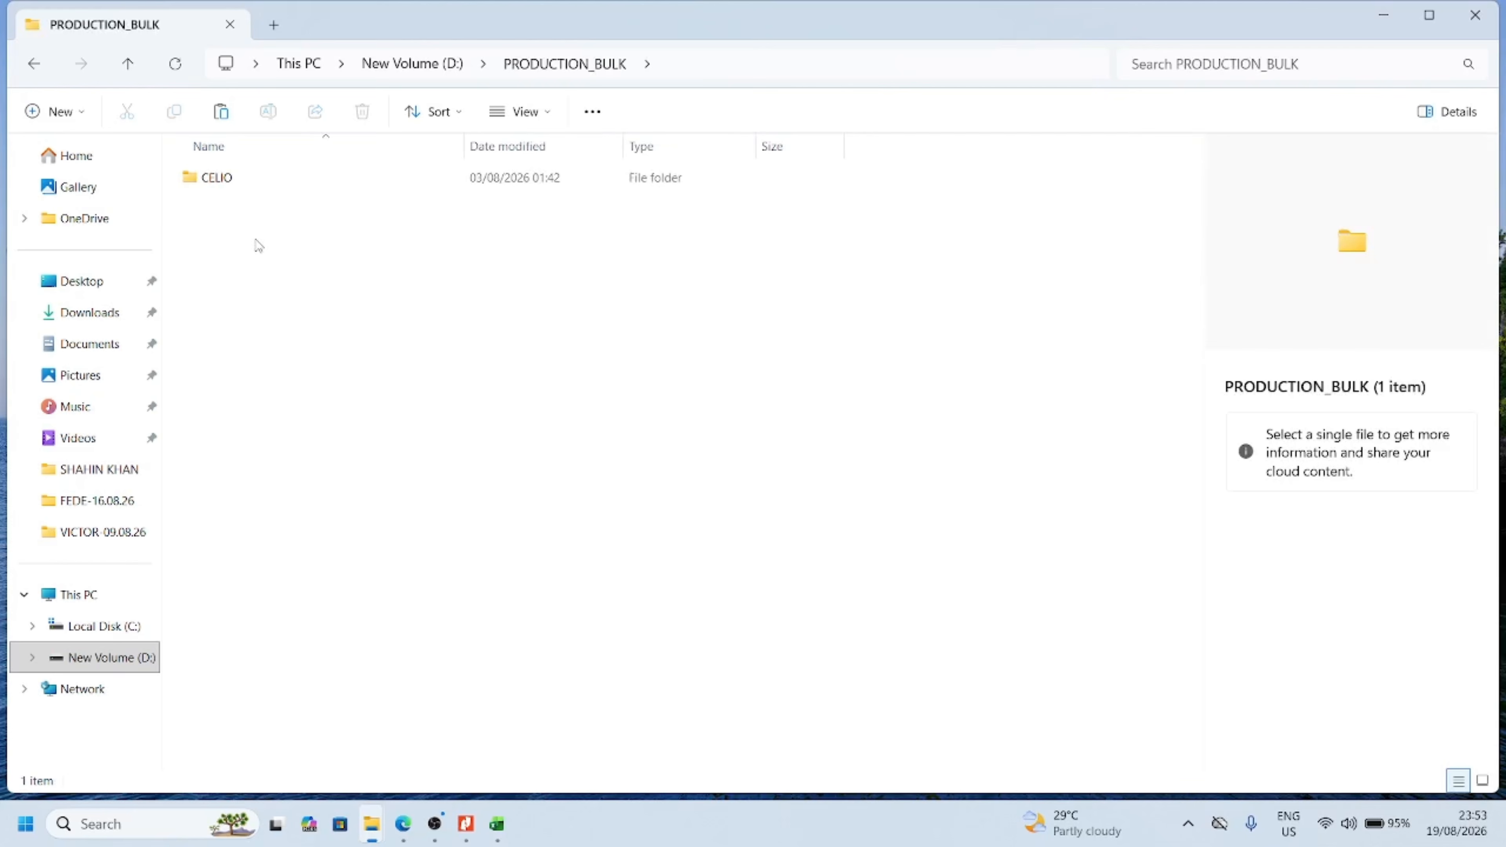
{"action": "right_click", "coordinate": [258, 245]}
{"action": "left_click", "coordinate": [289, 261]}
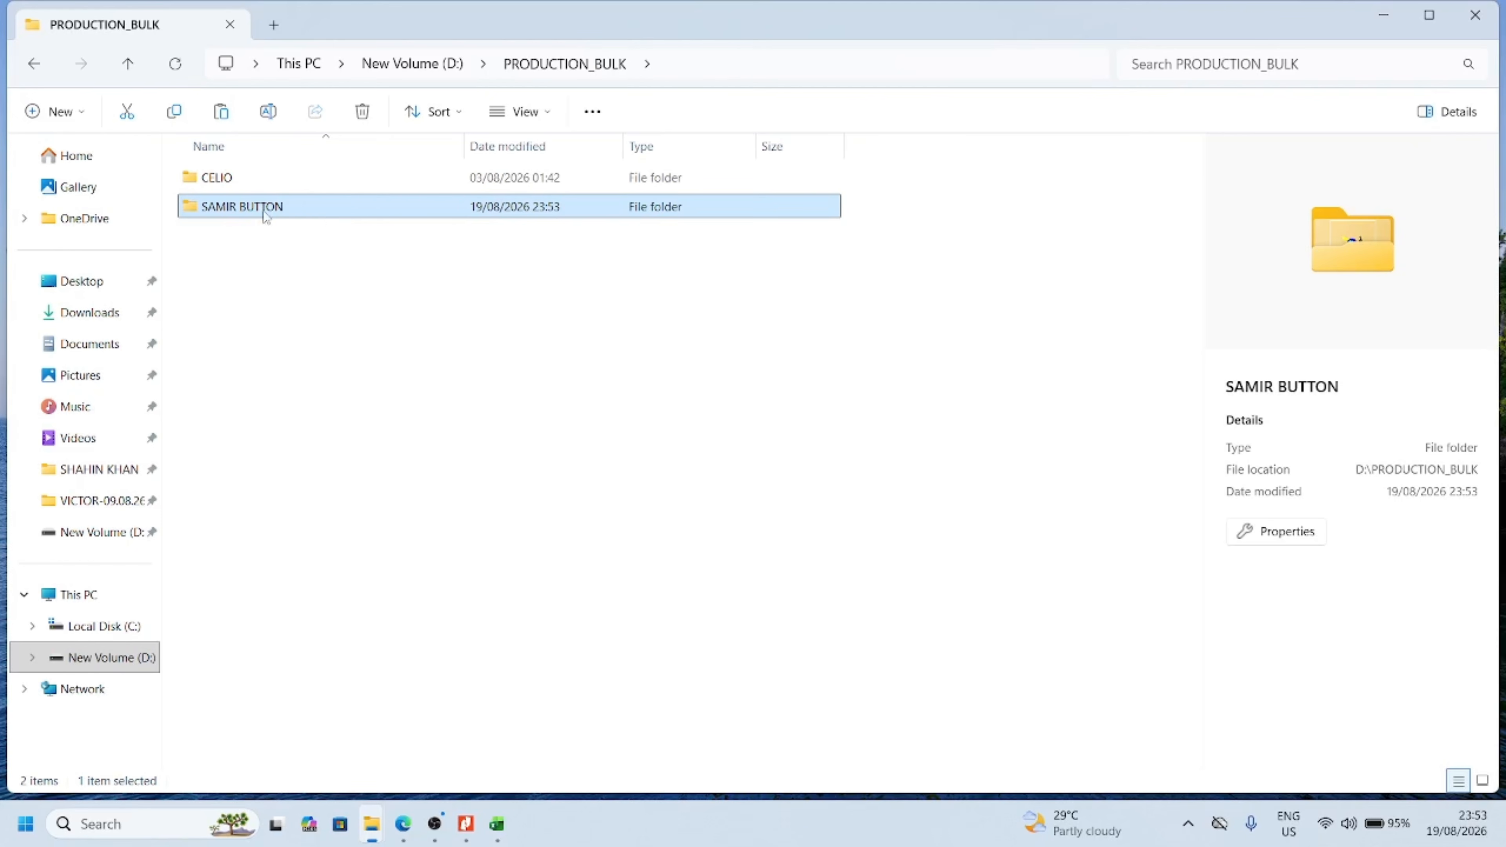
{"action": "left_click", "coordinate": [319, 269]}
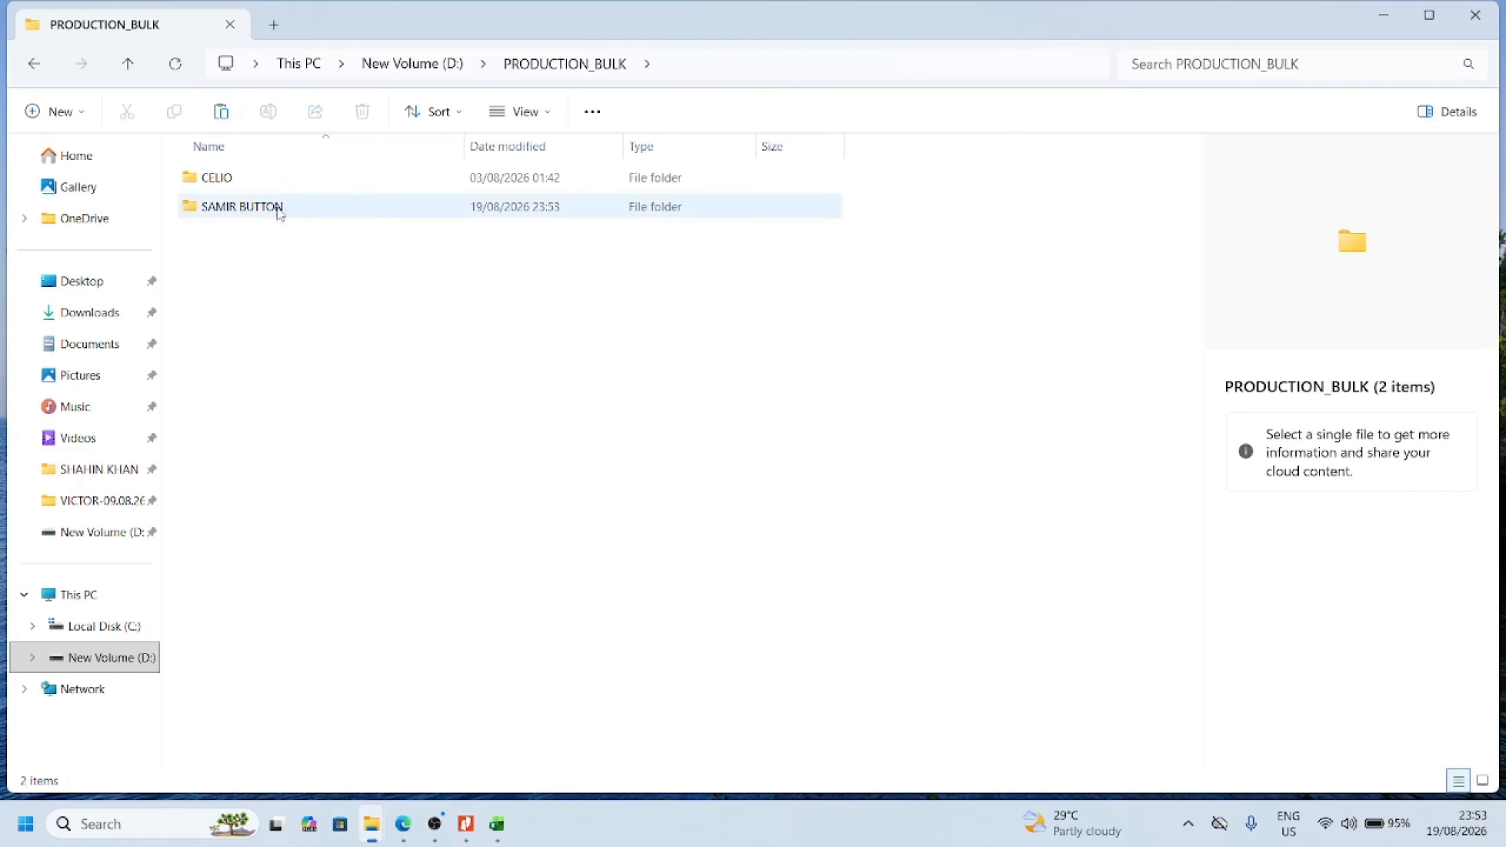
Open the SAMIR BUTTON model file from the copied folder in Modaris and maximize the window
{"action": "mouse_move", "coordinate": [280, 214]}
{"action": "double_click", "coordinate": [298, 211]}
{"action": "double_click", "coordinate": [287, 183]}
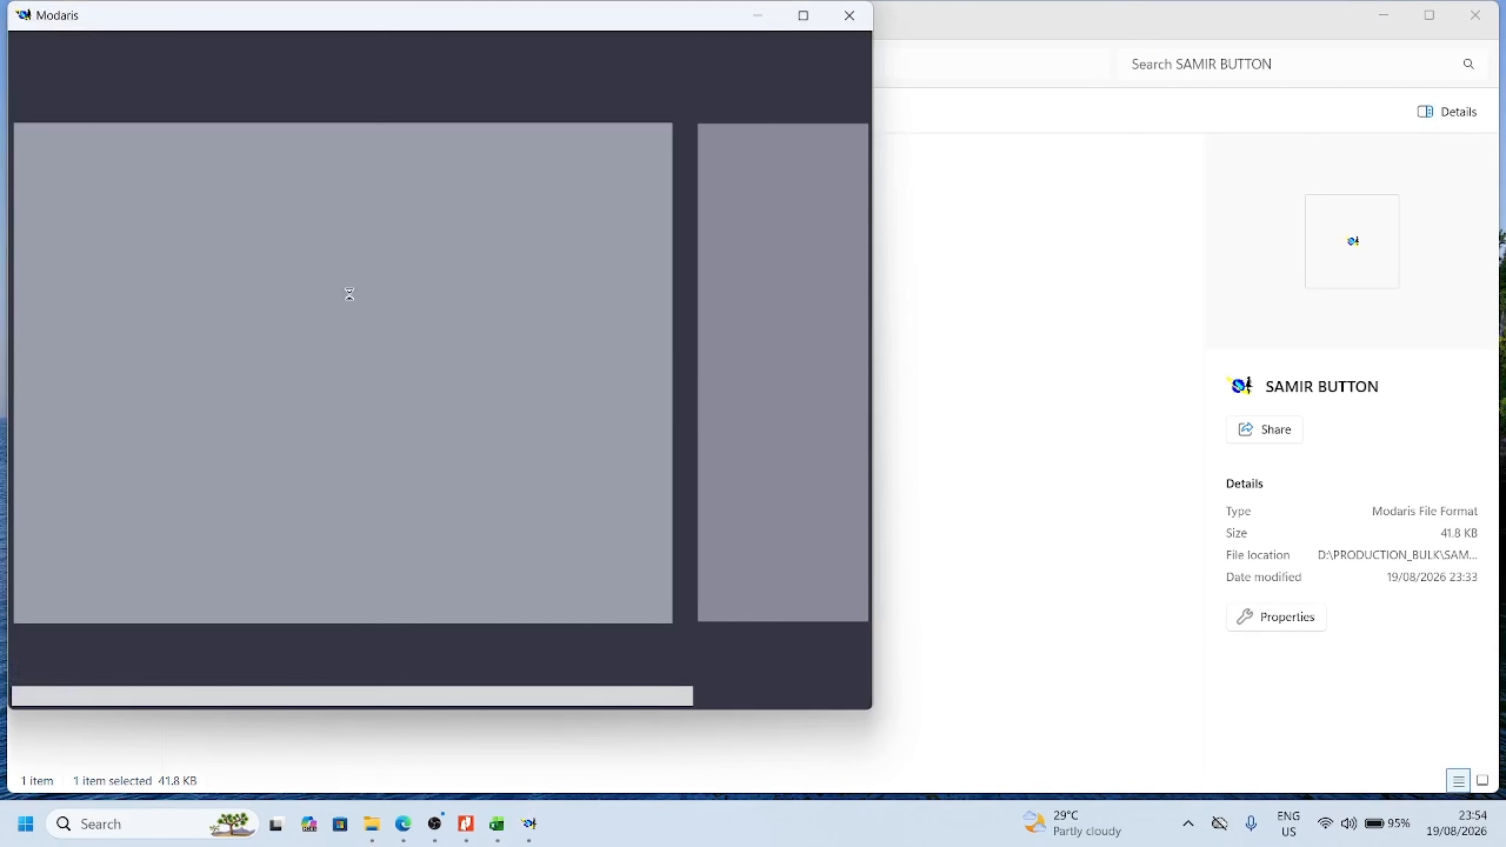
{"action": "left_click", "coordinate": [804, 21]}
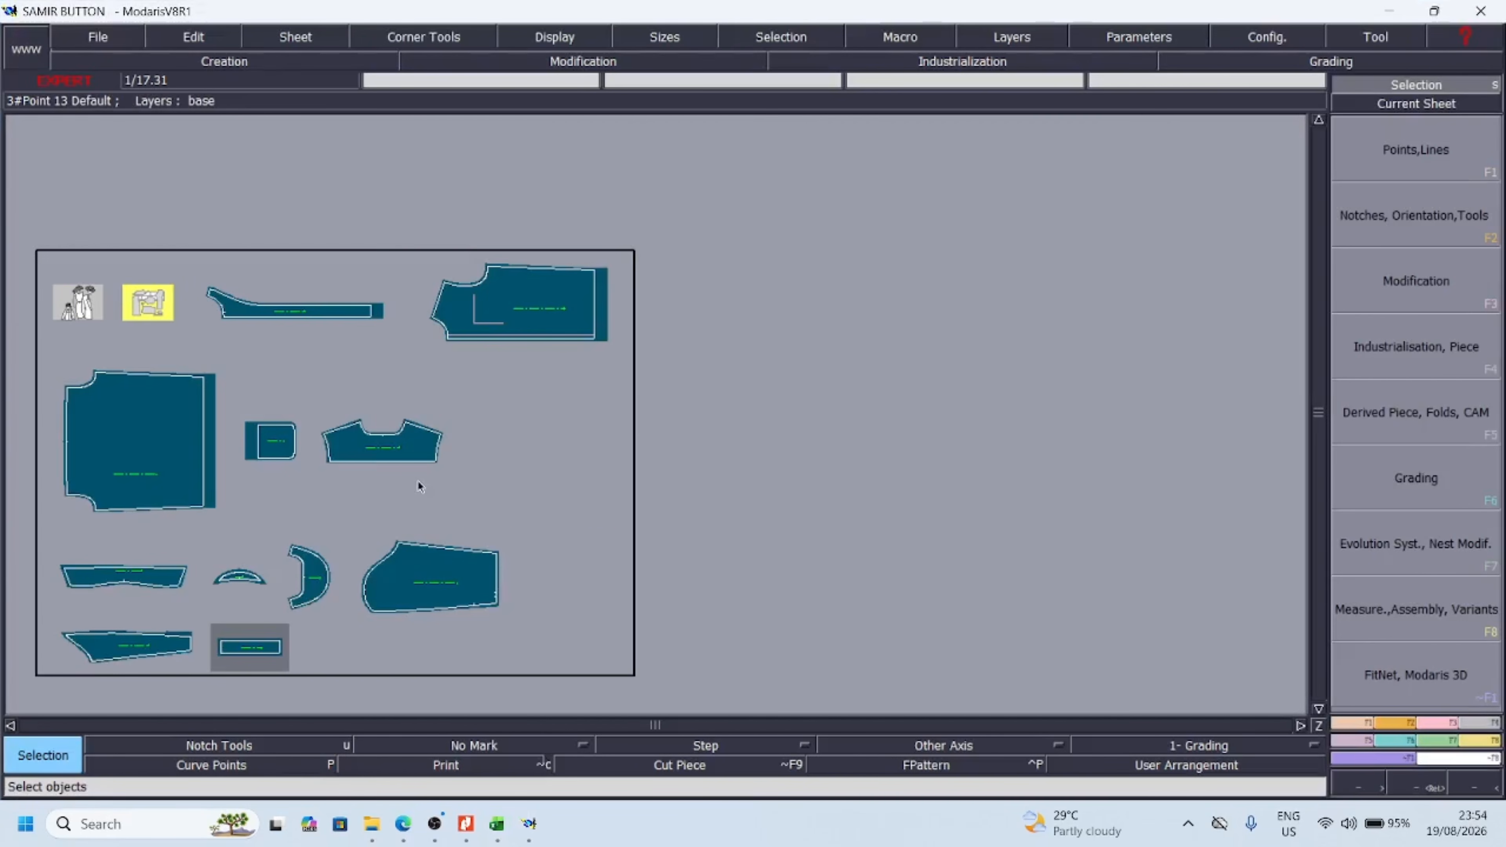
Arrange all the sheets and set every access path directory to D:/PRODUCTION_BULK/SAMIR BUTTON/
{"action": "key", "text": "j"}
{"action": "key", "text": "ctrl+a"}
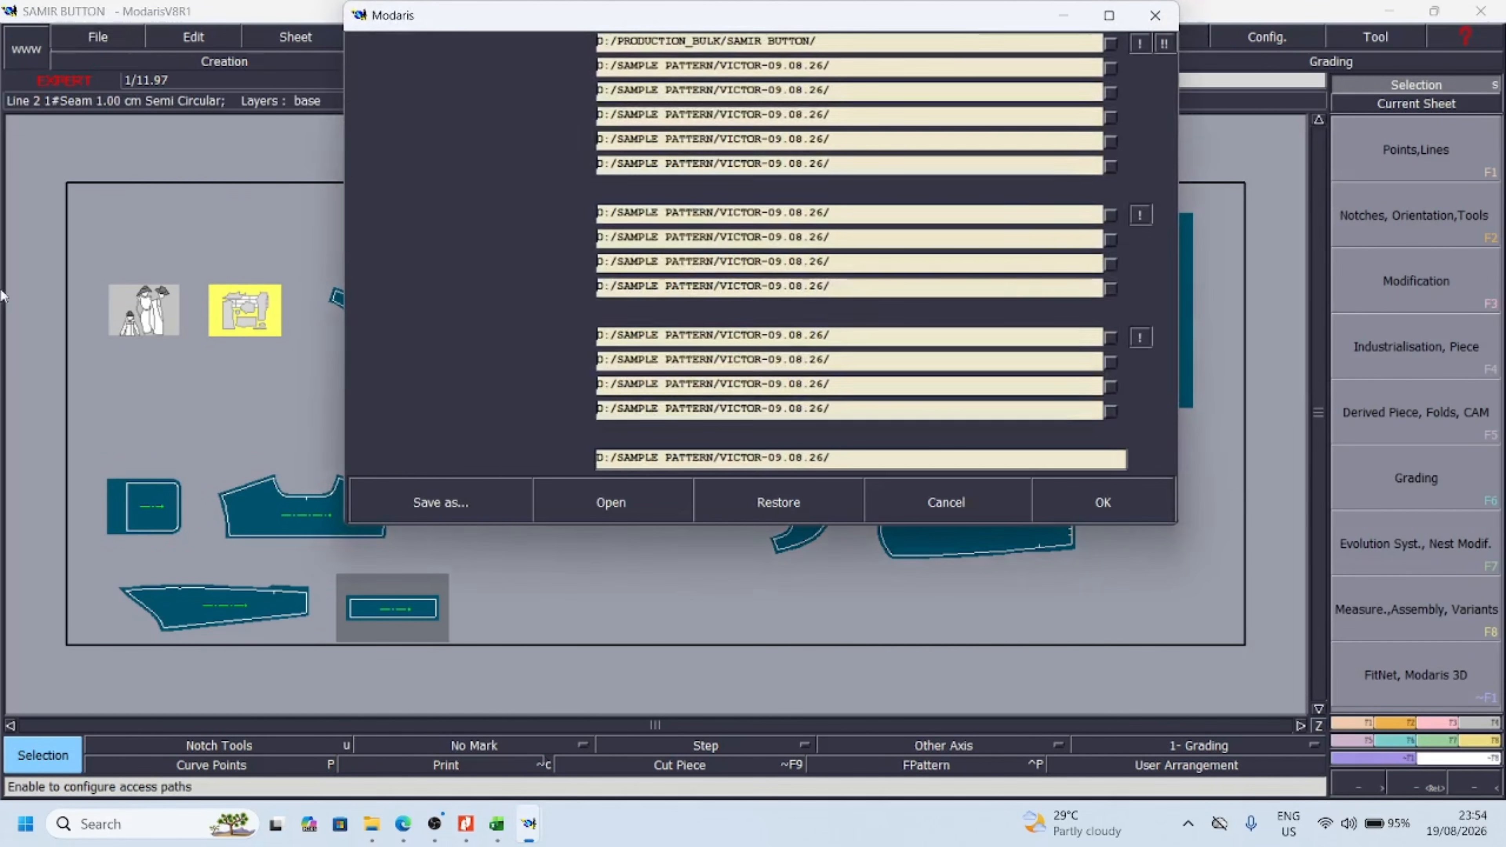
{"action": "left_click", "coordinate": [1141, 43]}
{"action": "left_click", "coordinate": [1165, 43]}
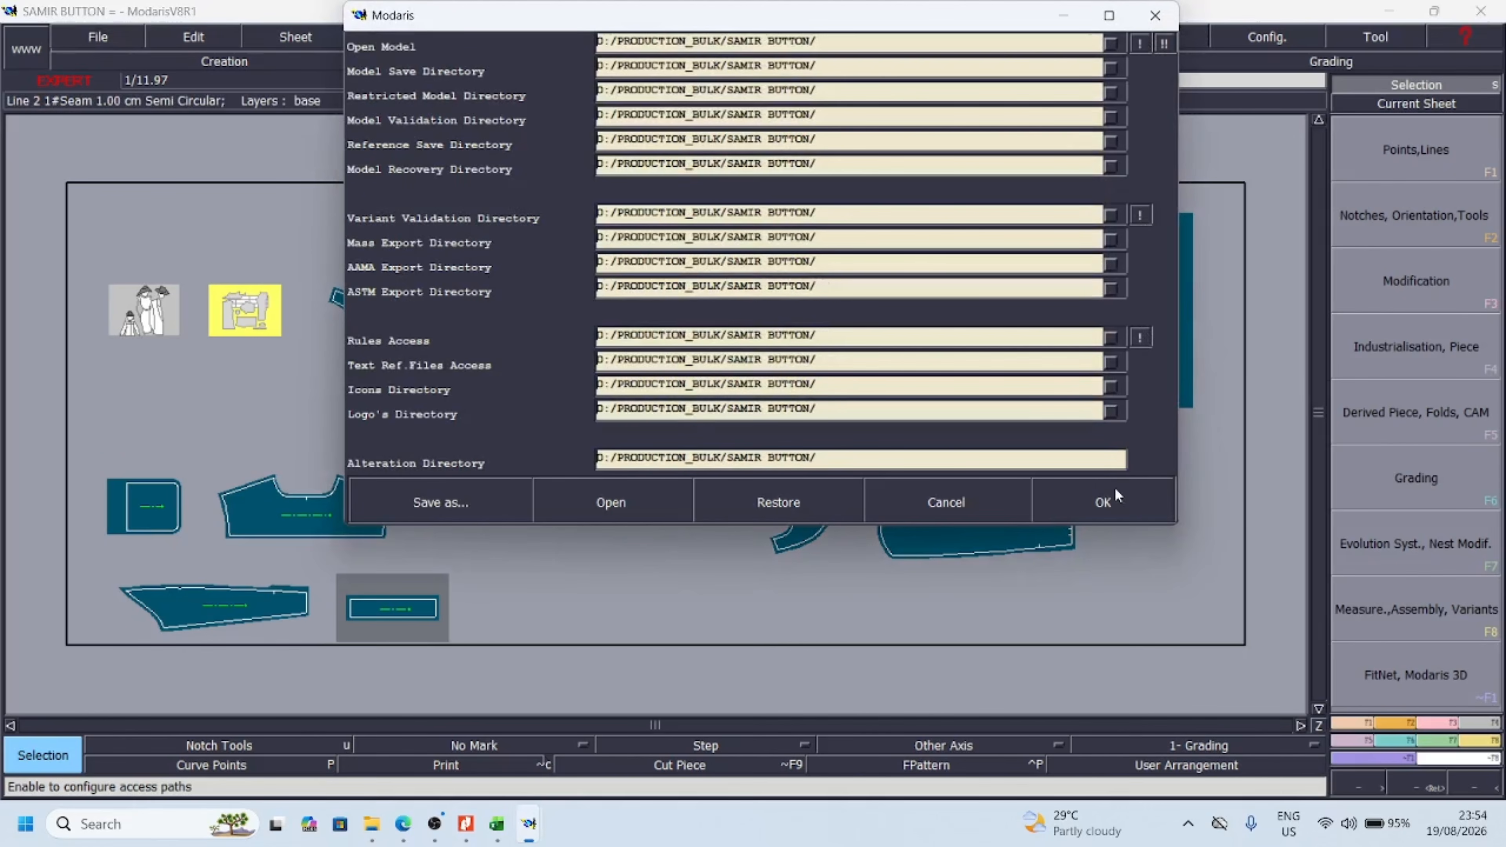
{"action": "left_click", "coordinate": [1103, 502]}
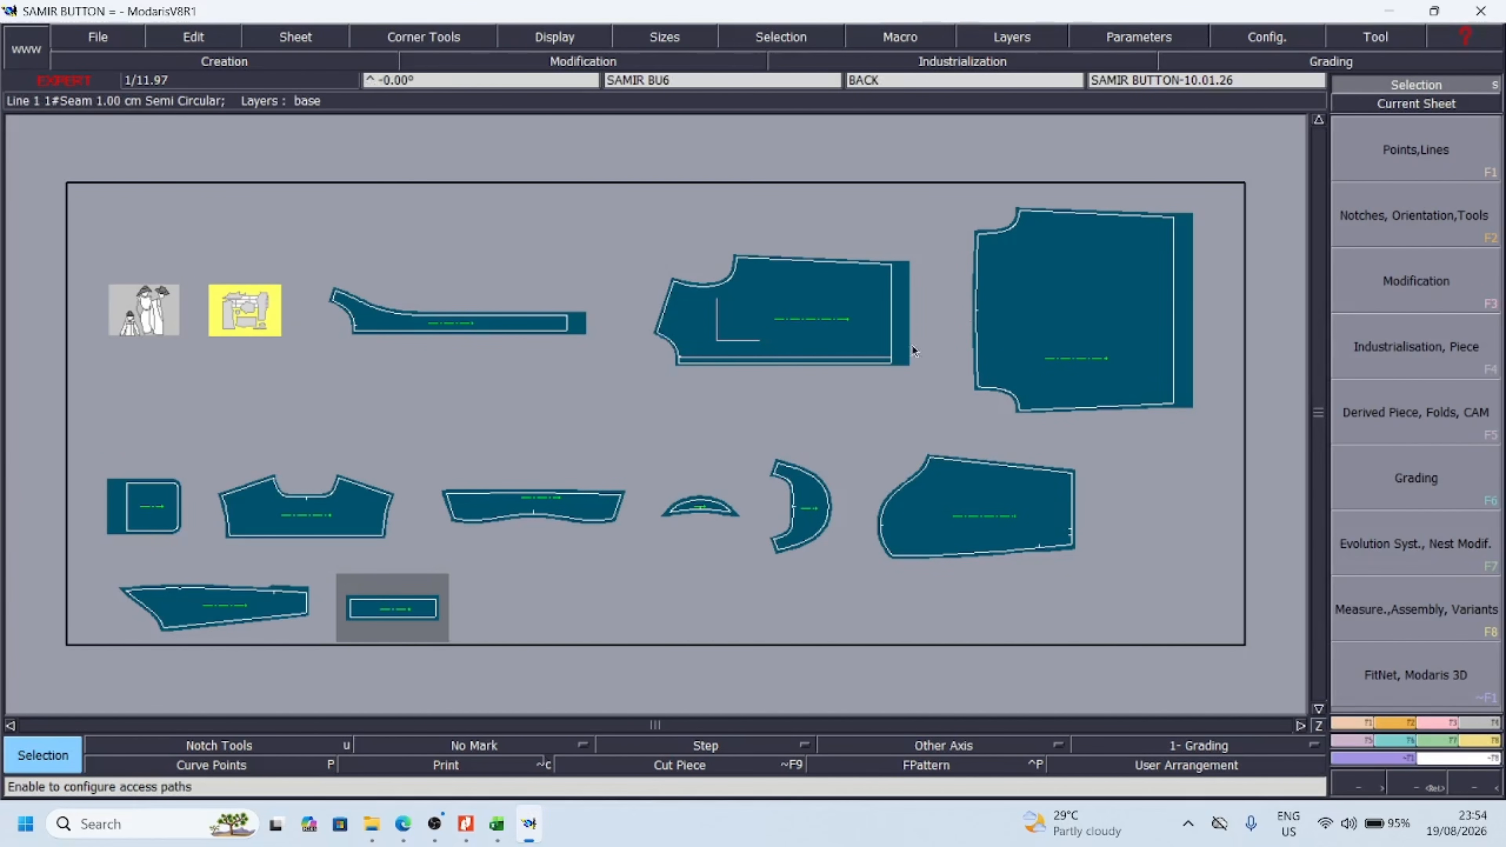
Make the FR front piece the current sheet and examine its outline, pocket placement lines and seam allowances
{"action": "key", "text": "z"}
{"action": "left_click_drag", "start_coordinate": [622, 219], "coordinate": [859, 382]}
{"action": "key", "text": "i"}
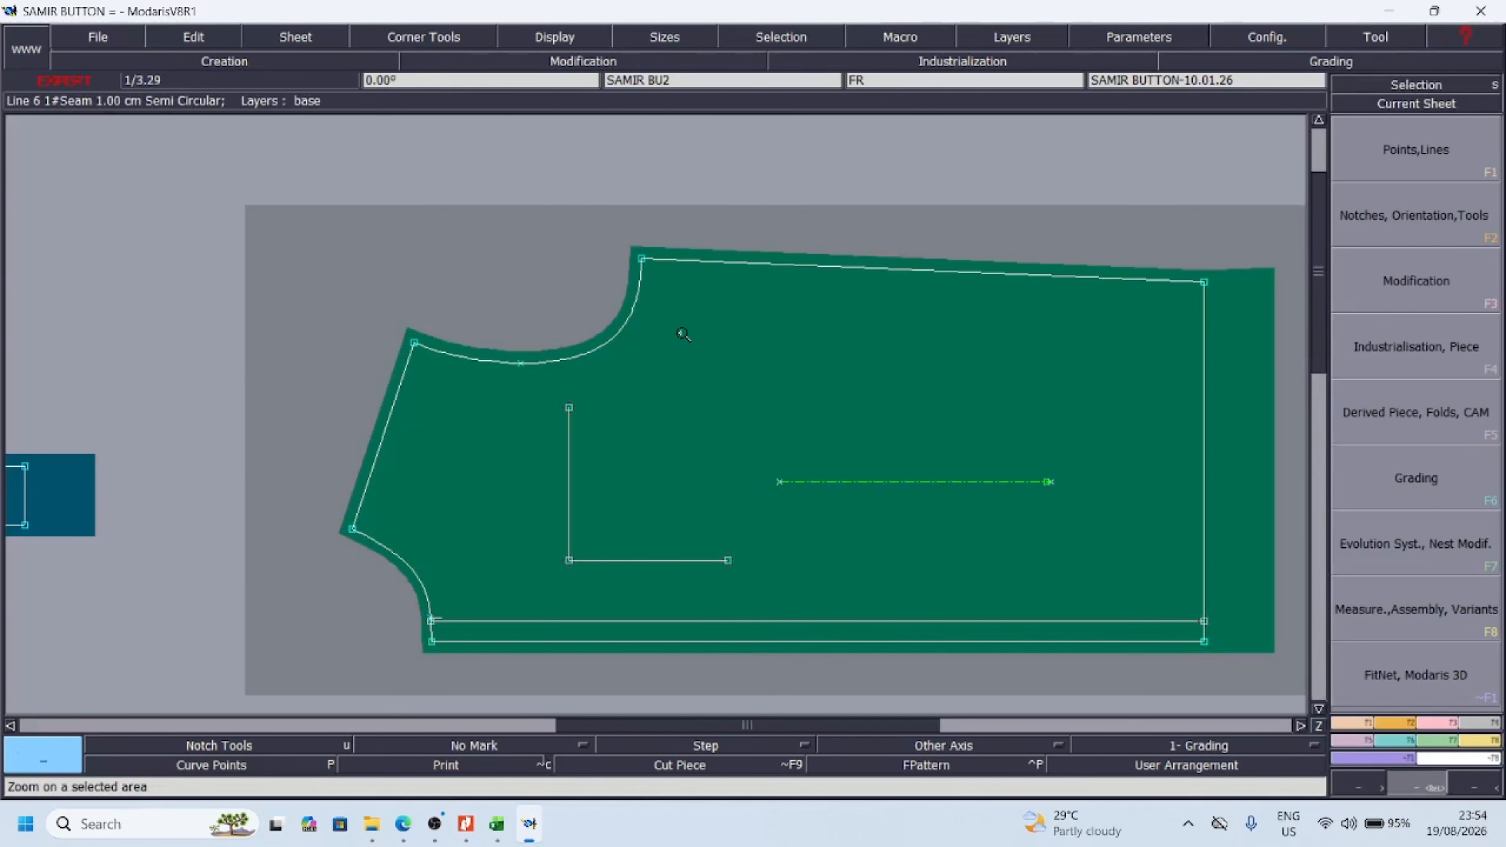
{"action": "key", "text": "j"}
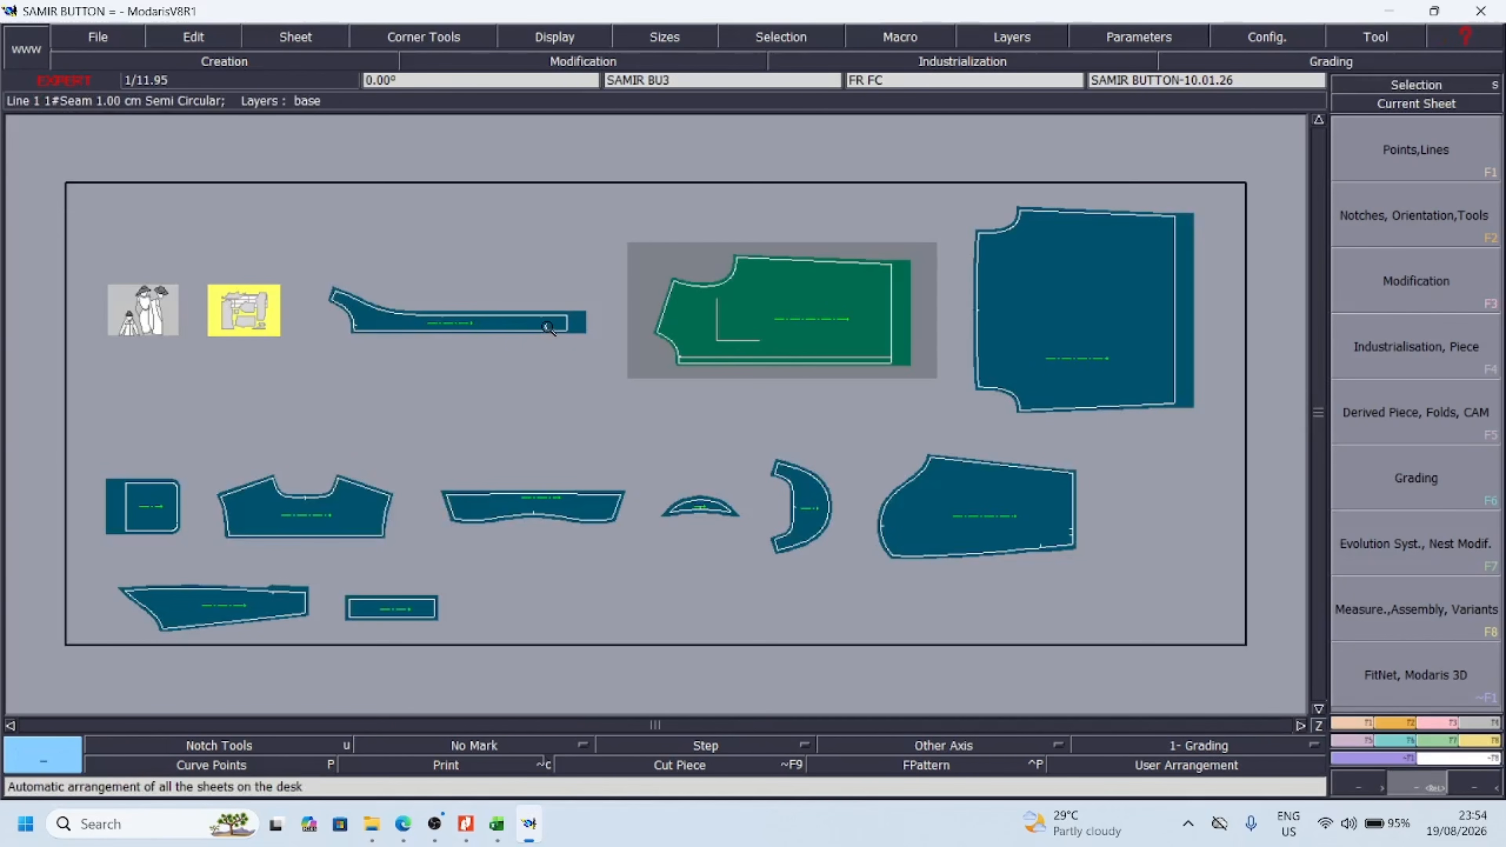
{"action": "left_click_drag", "start_coordinate": [614, 218], "coordinate": [988, 413]}
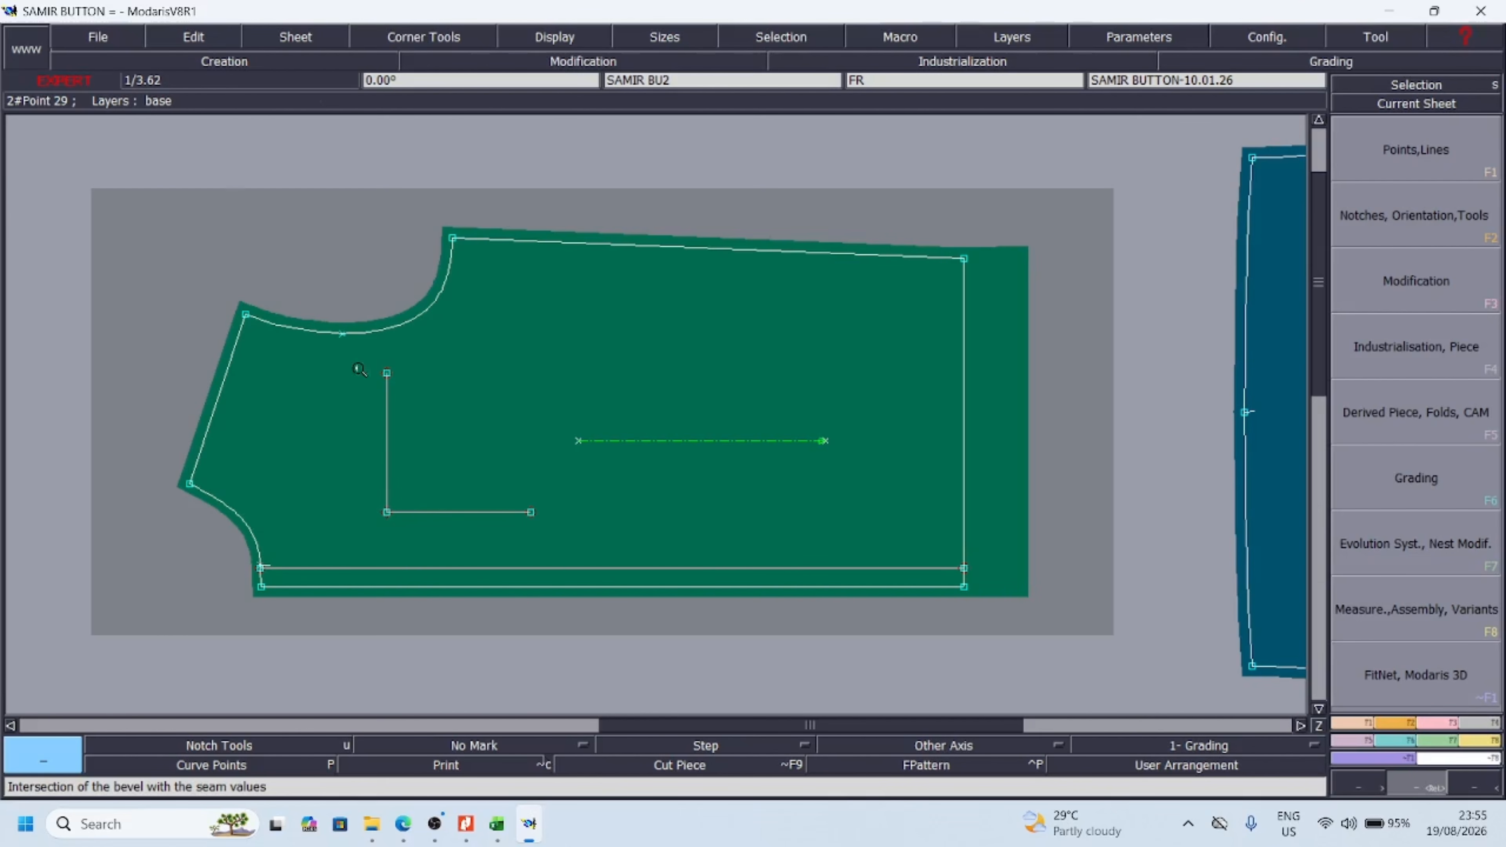
{"action": "left_click_drag", "start_coordinate": [154, 193], "coordinate": [1041, 654]}
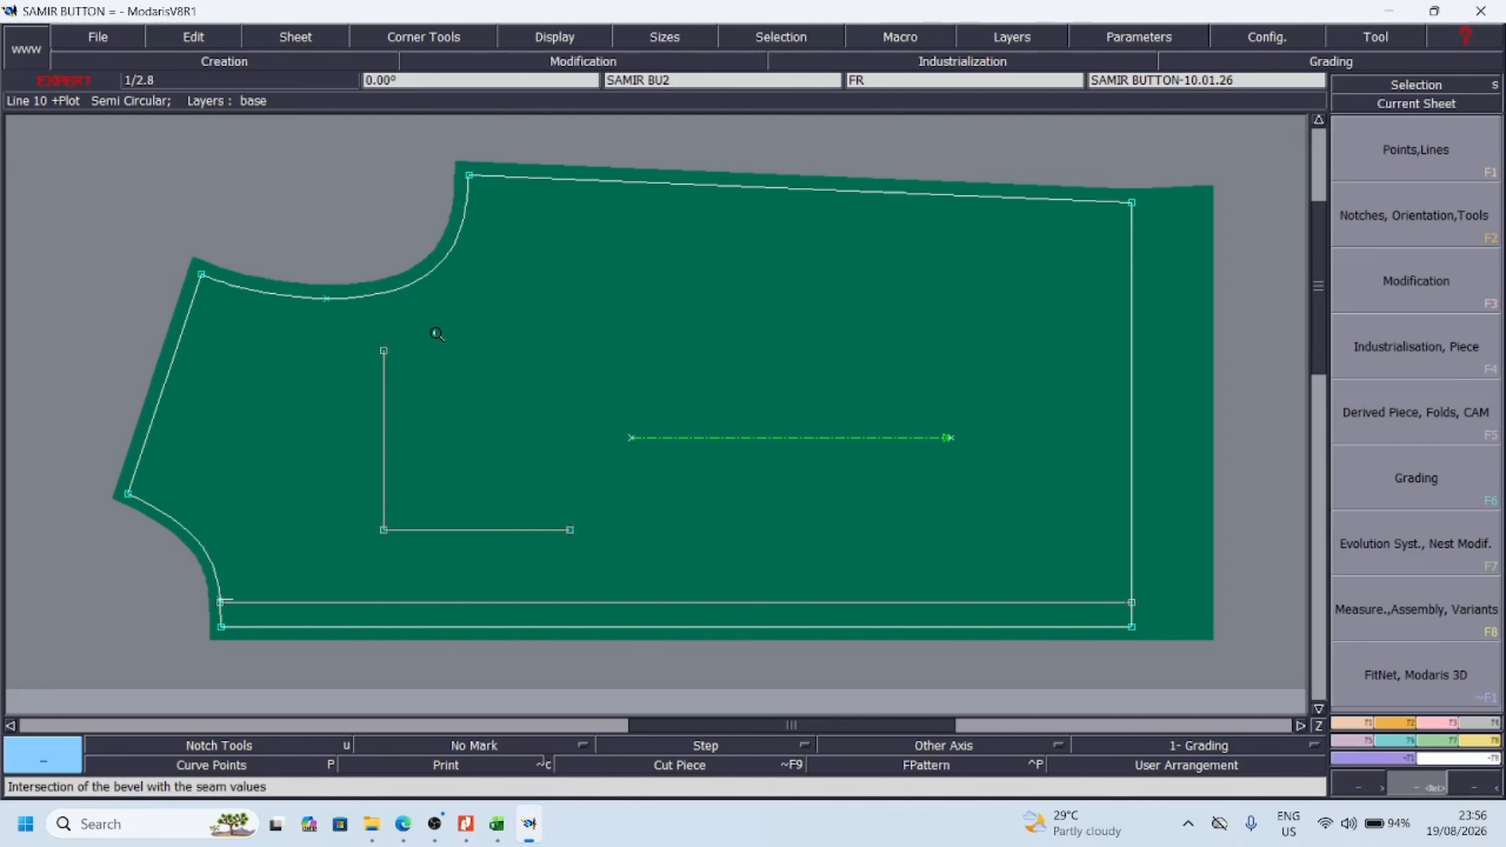
{"action": "key", "text": "j"}
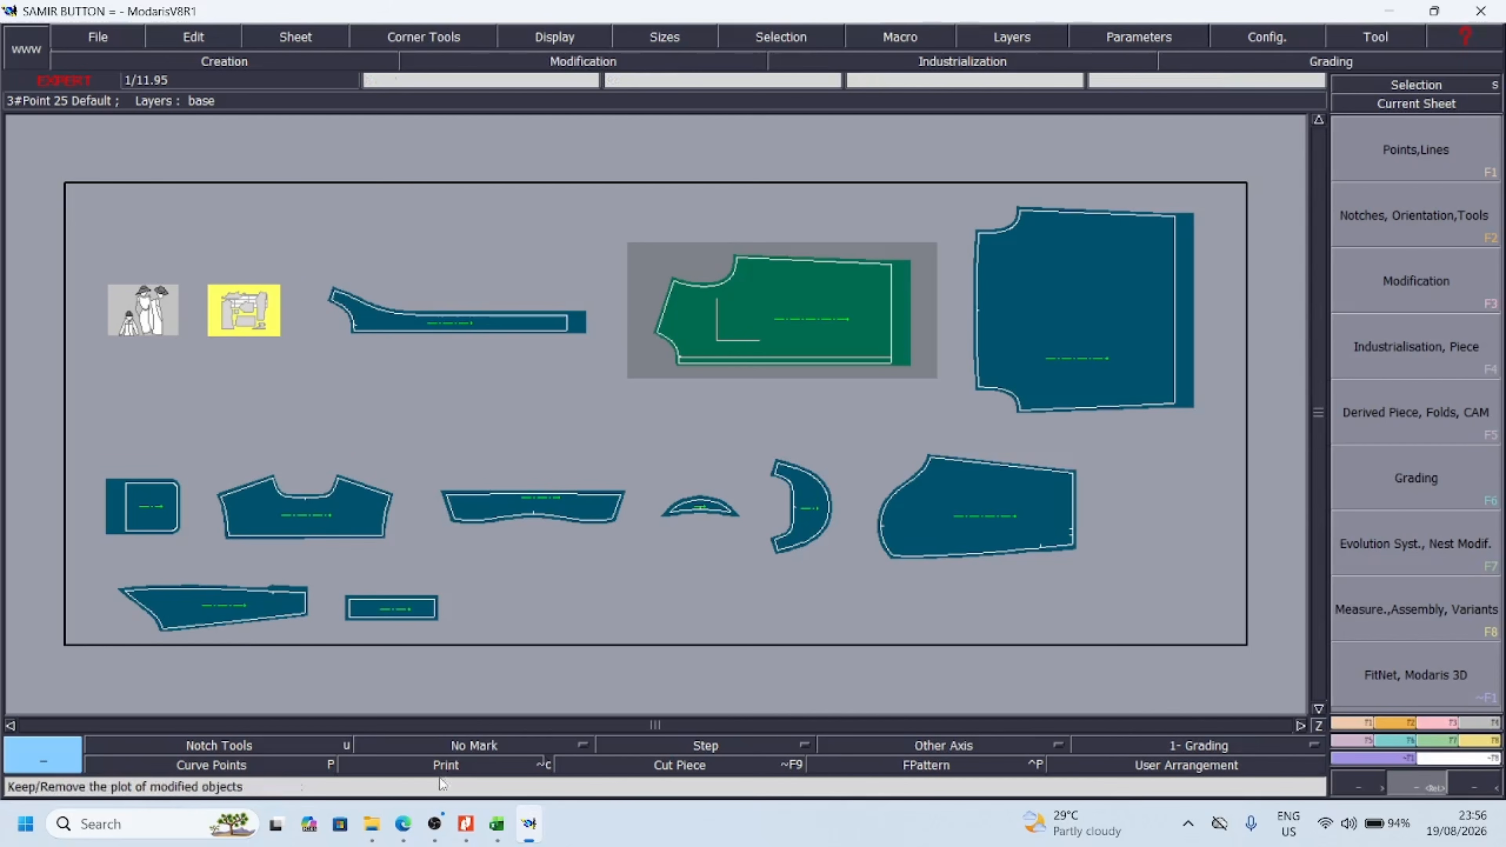
Switch to the tech pack in Nitro Pro and examine the page 1 sketches for pocket, placket, sleeve opening, yoke and hem stitching details
{"action": "left_click", "coordinate": [467, 746]}
{"action": "mouse_move", "coordinate": [467, 827]}
{"action": "left_click", "coordinate": [479, 776]}
{"action": "scroll", "coordinate": [669, 552], "scroll_direction": "down", "scroll_amount": 10}
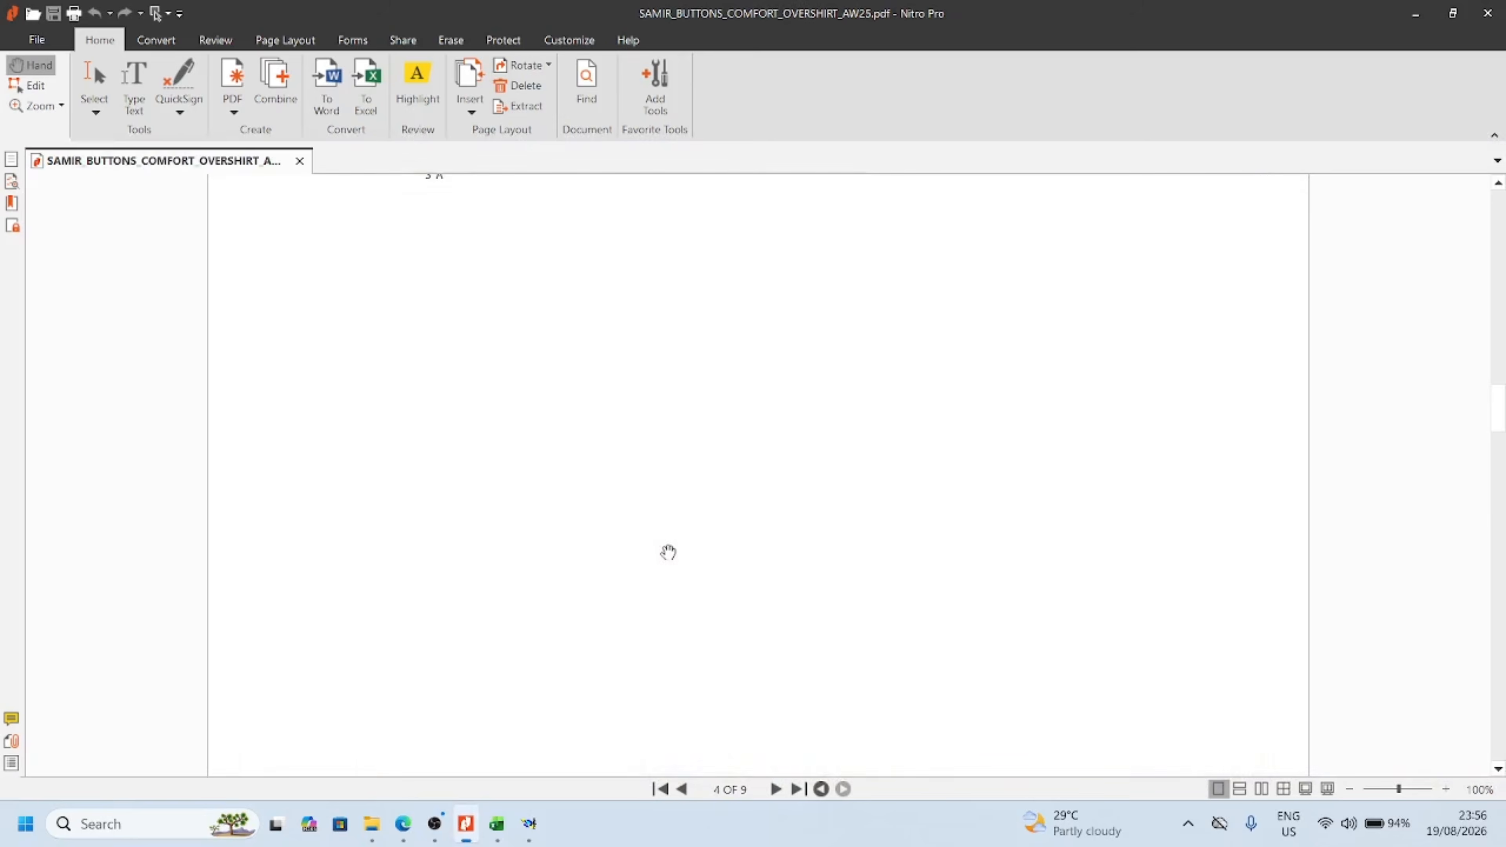
{"action": "scroll", "coordinate": [668, 552], "scroll_direction": "up", "scroll_amount": 20}
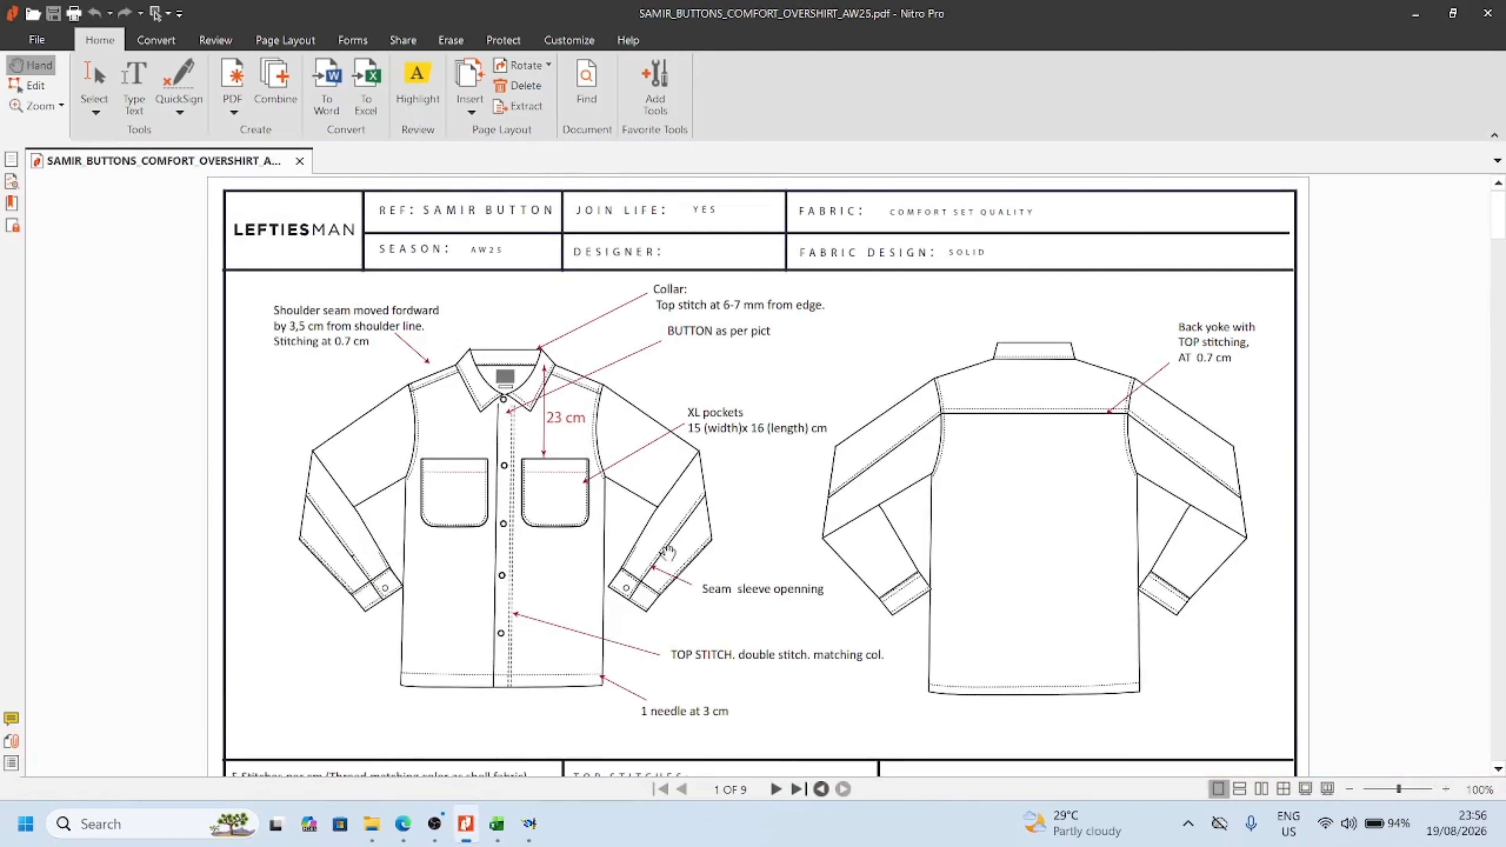
{"action": "scroll", "coordinate": [634, 545], "scroll_direction": "down", "scroll_amount": 1}
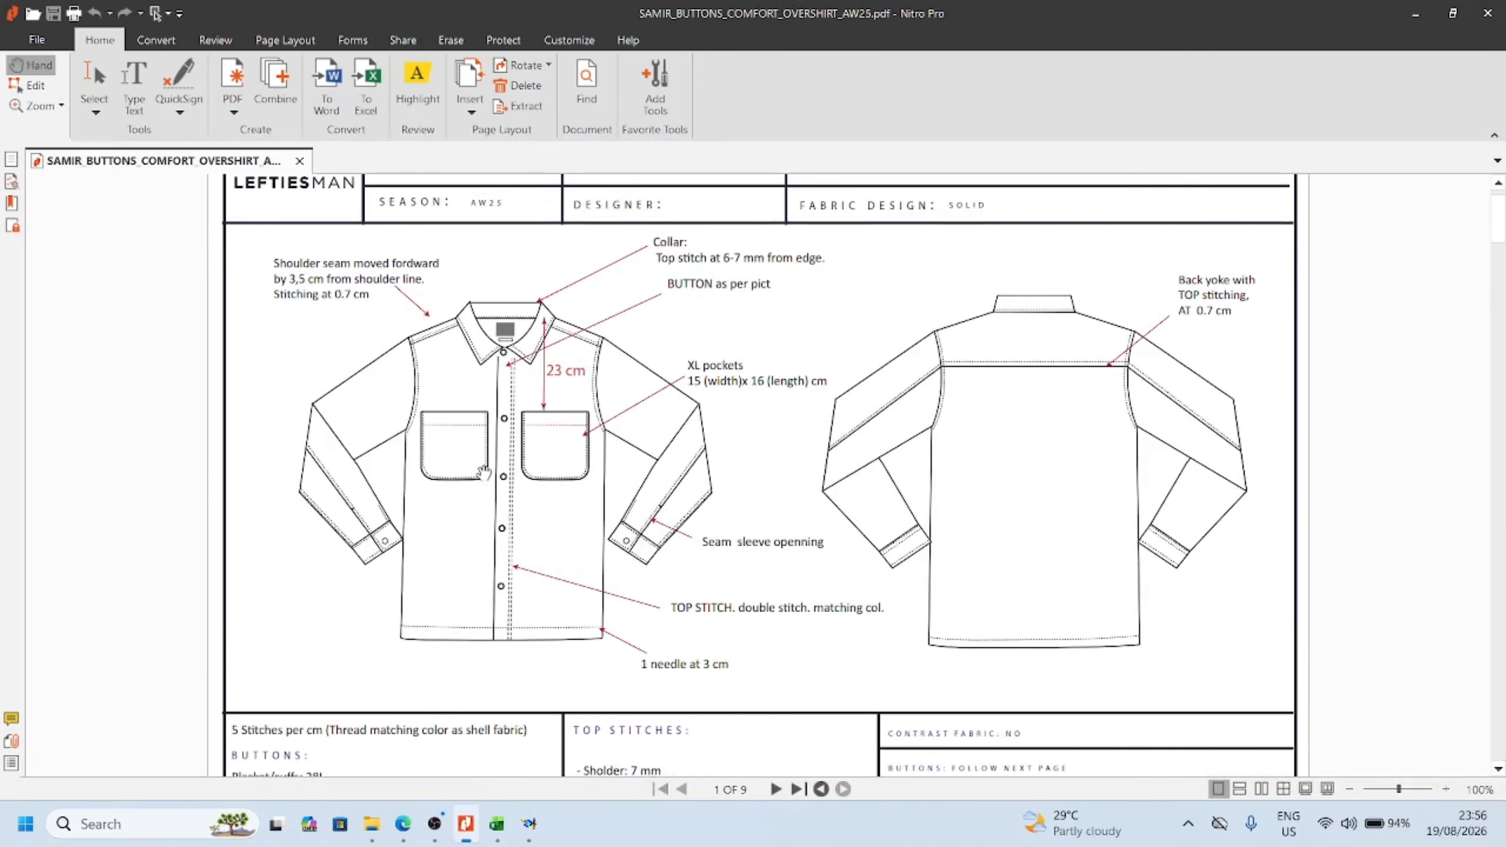
{"action": "scroll", "coordinate": [544, 483], "scroll_direction": "up", "scroll_amount": 2, "text": "ctrl"}
{"action": "scroll", "coordinate": [544, 484], "scroll_direction": "up", "scroll_amount": 2, "text": "ctrl"}
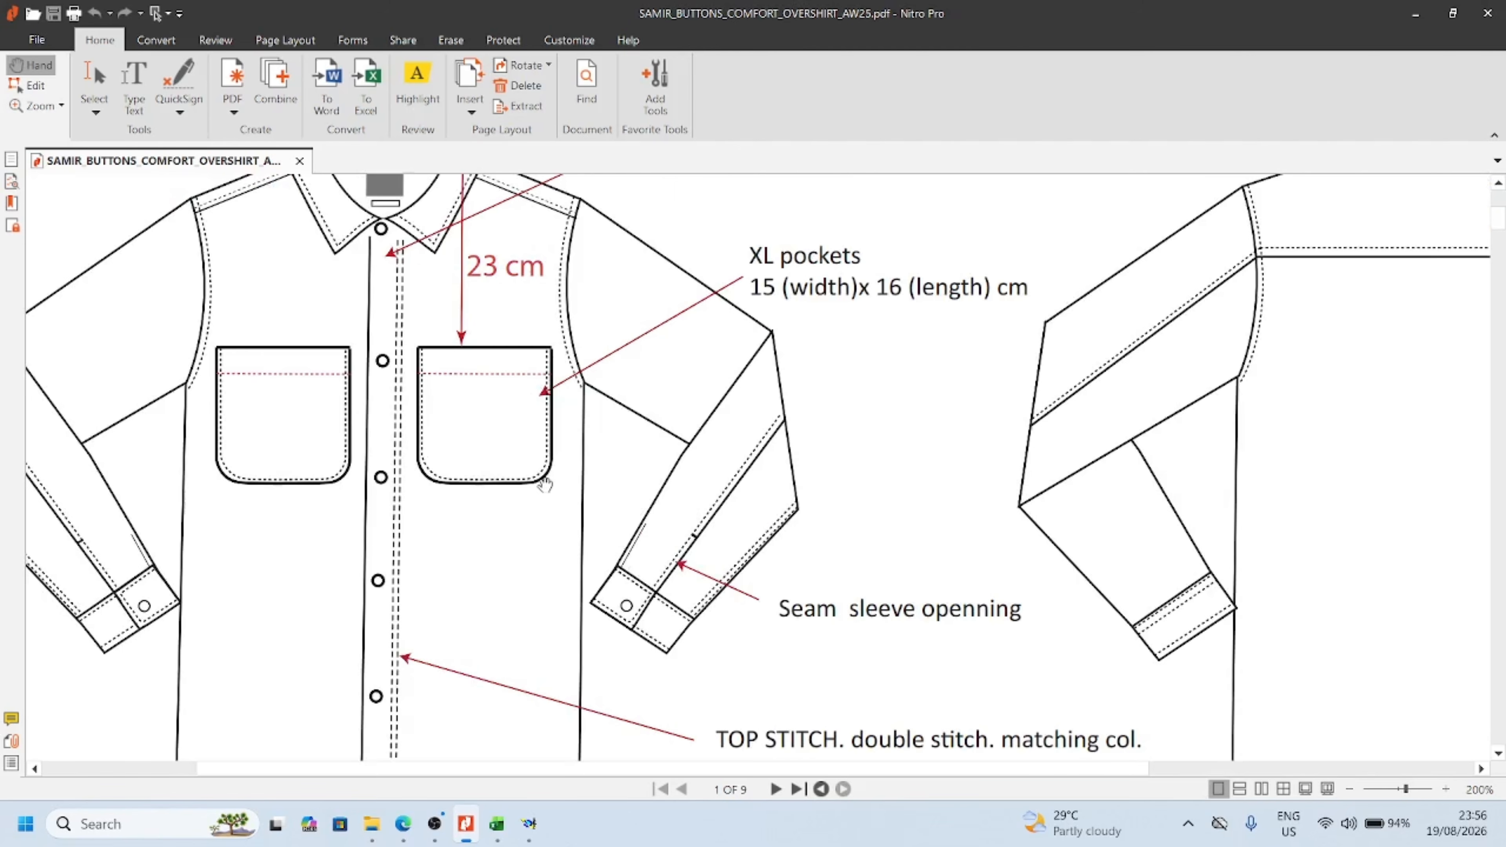
{"action": "scroll", "coordinate": [544, 483], "scroll_direction": "down", "scroll_amount": 1}
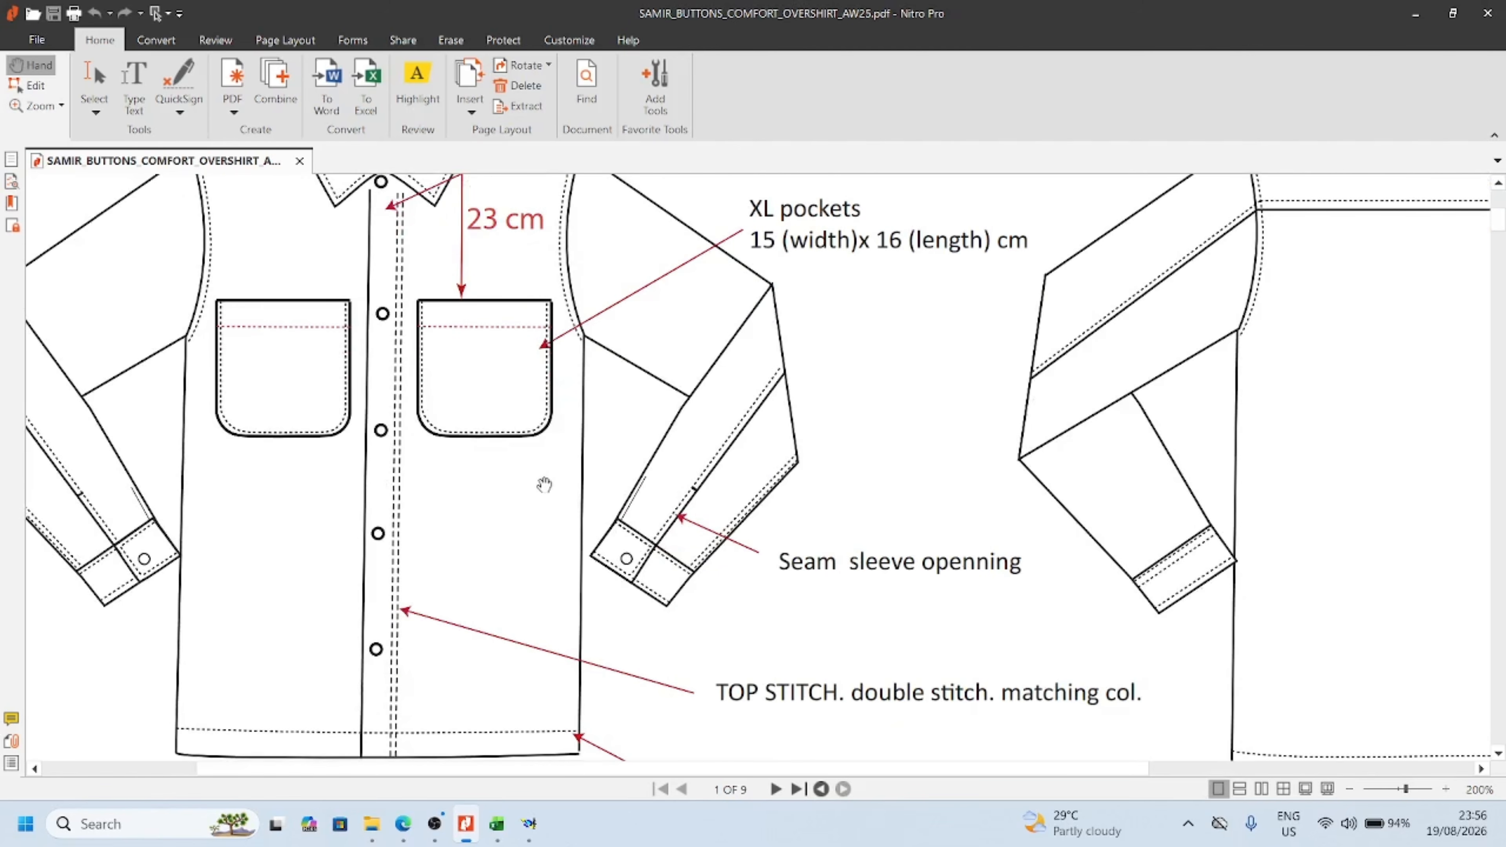
{"action": "scroll", "coordinate": [544, 485], "scroll_direction": "down", "scroll_amount": 2, "text": "ctrl"}
{"action": "scroll", "coordinate": [544, 484], "scroll_direction": "down", "scroll_amount": 2, "text": "ctrl"}
{"action": "scroll", "coordinate": [545, 485], "scroll_direction": "up", "scroll_amount": 2, "text": "ctrl"}
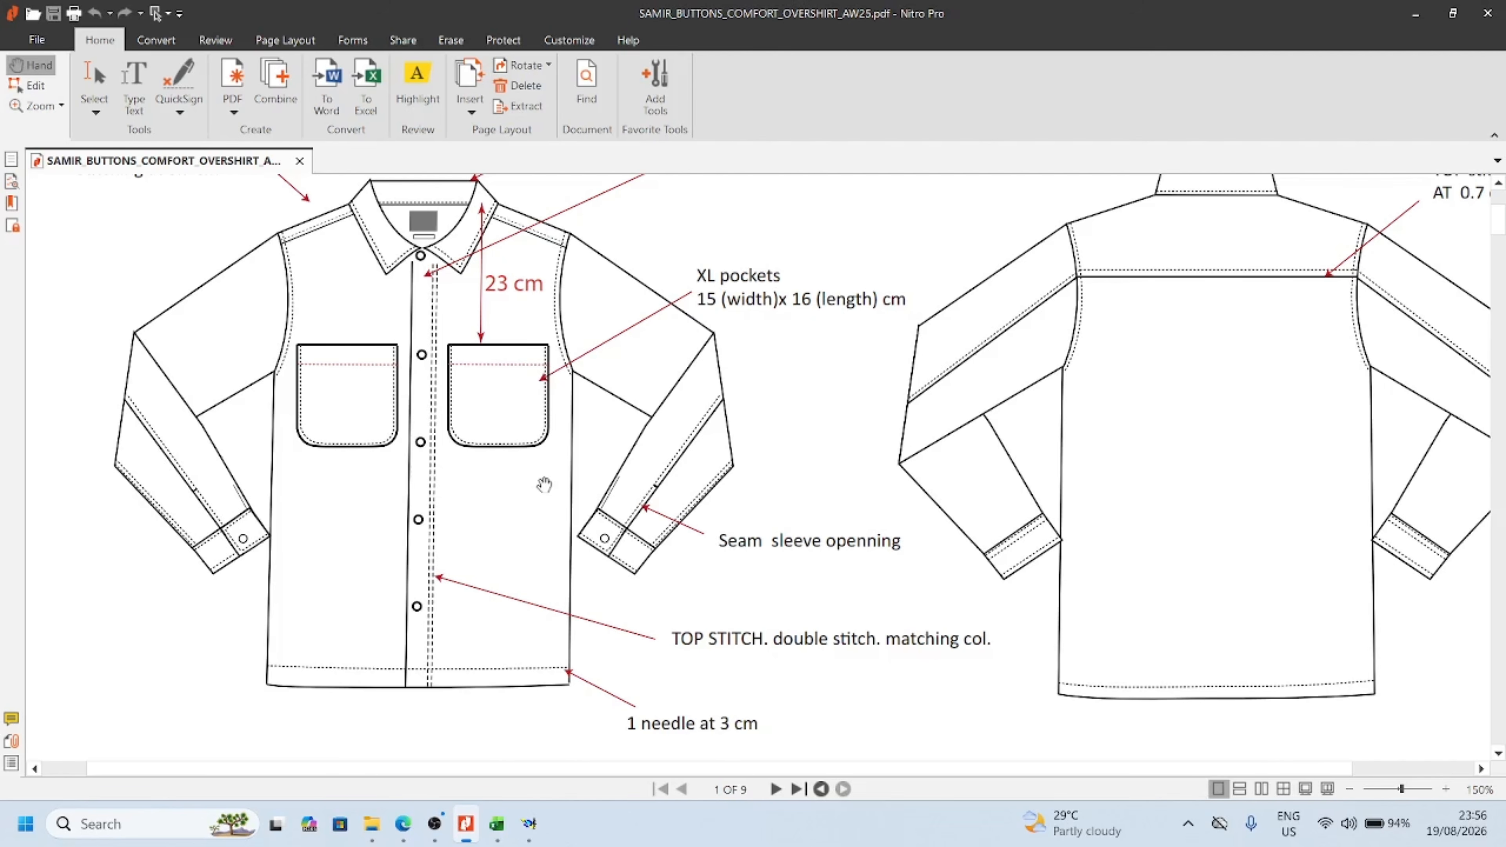
{"action": "scroll", "coordinate": [545, 484], "scroll_direction": "up", "scroll_amount": 1}
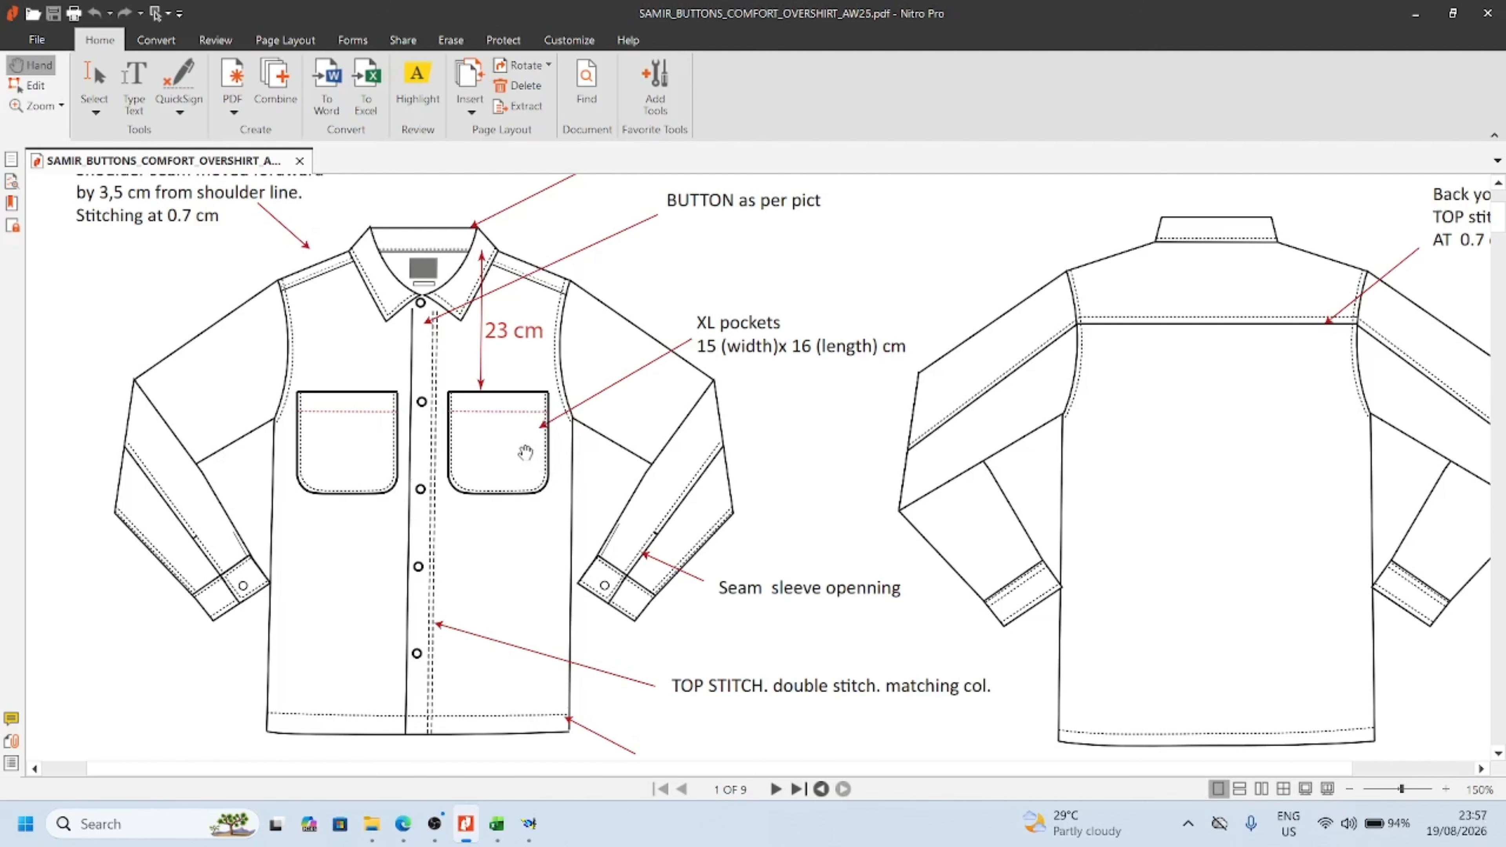
{"action": "scroll", "coordinate": [526, 453], "scroll_direction": "up", "scroll_amount": 1, "text": "ctrl"}
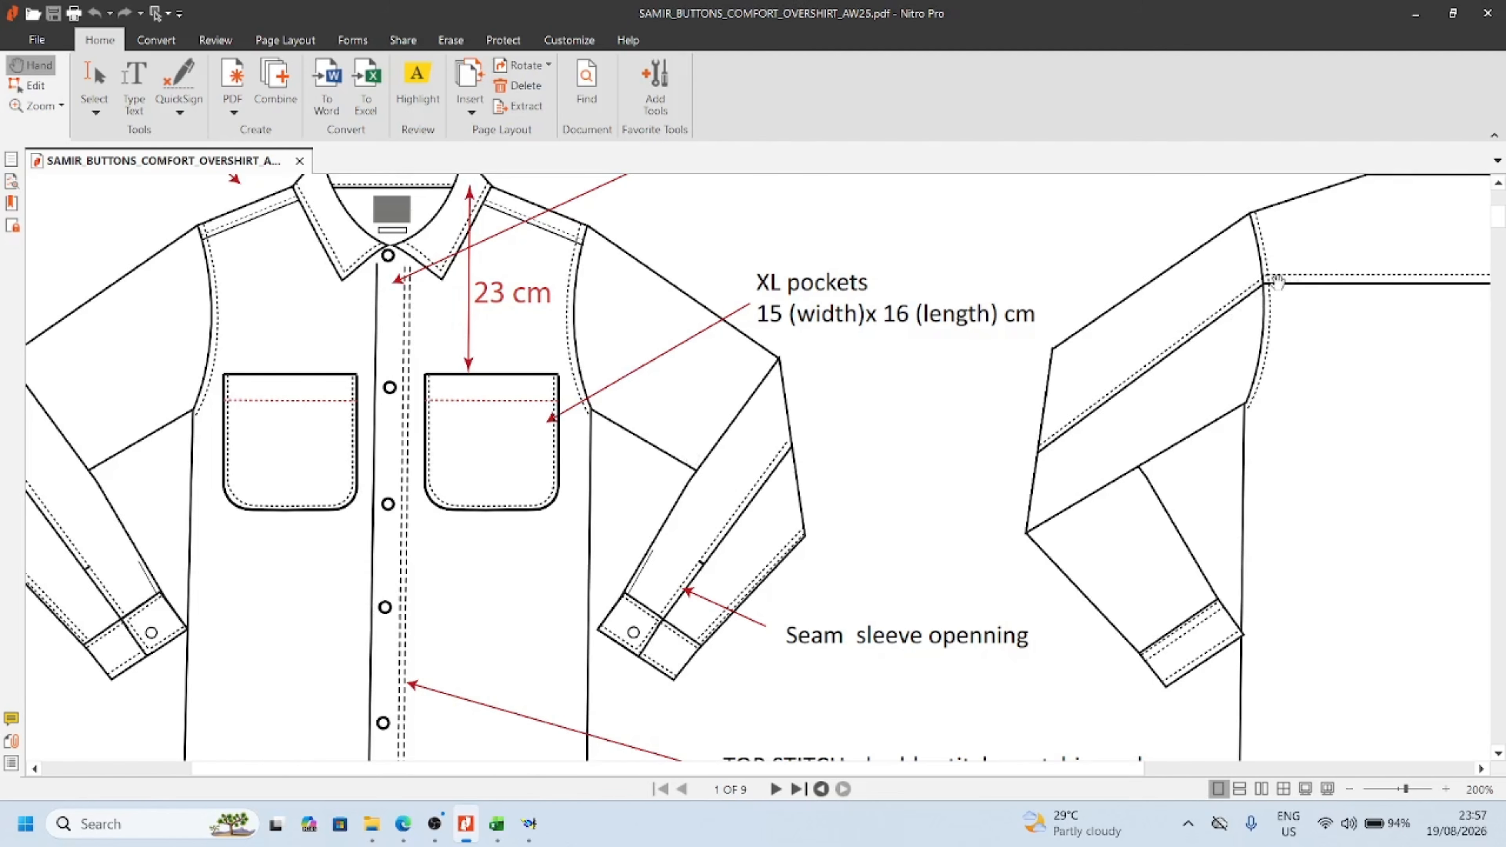
{"action": "scroll", "coordinate": [667, 401], "scroll_direction": "down", "scroll_amount": 1, "text": "ctrl"}
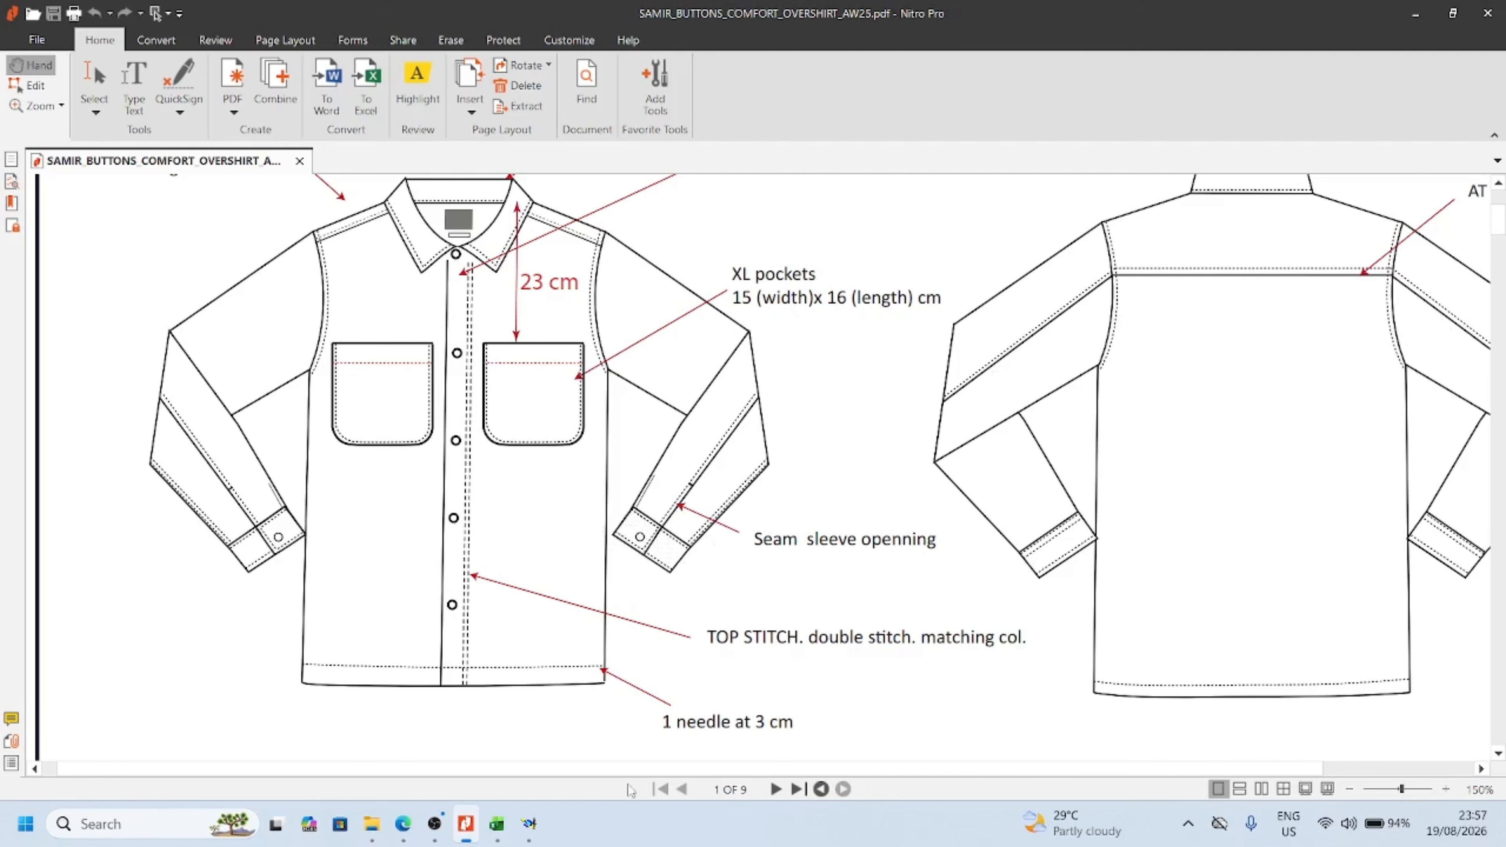
Return to Modaris and examine the front piece up close against the tech pack's pocket and placket details
{"action": "mouse_move", "coordinate": [535, 825]}
{"action": "left_click", "coordinate": [522, 733]}
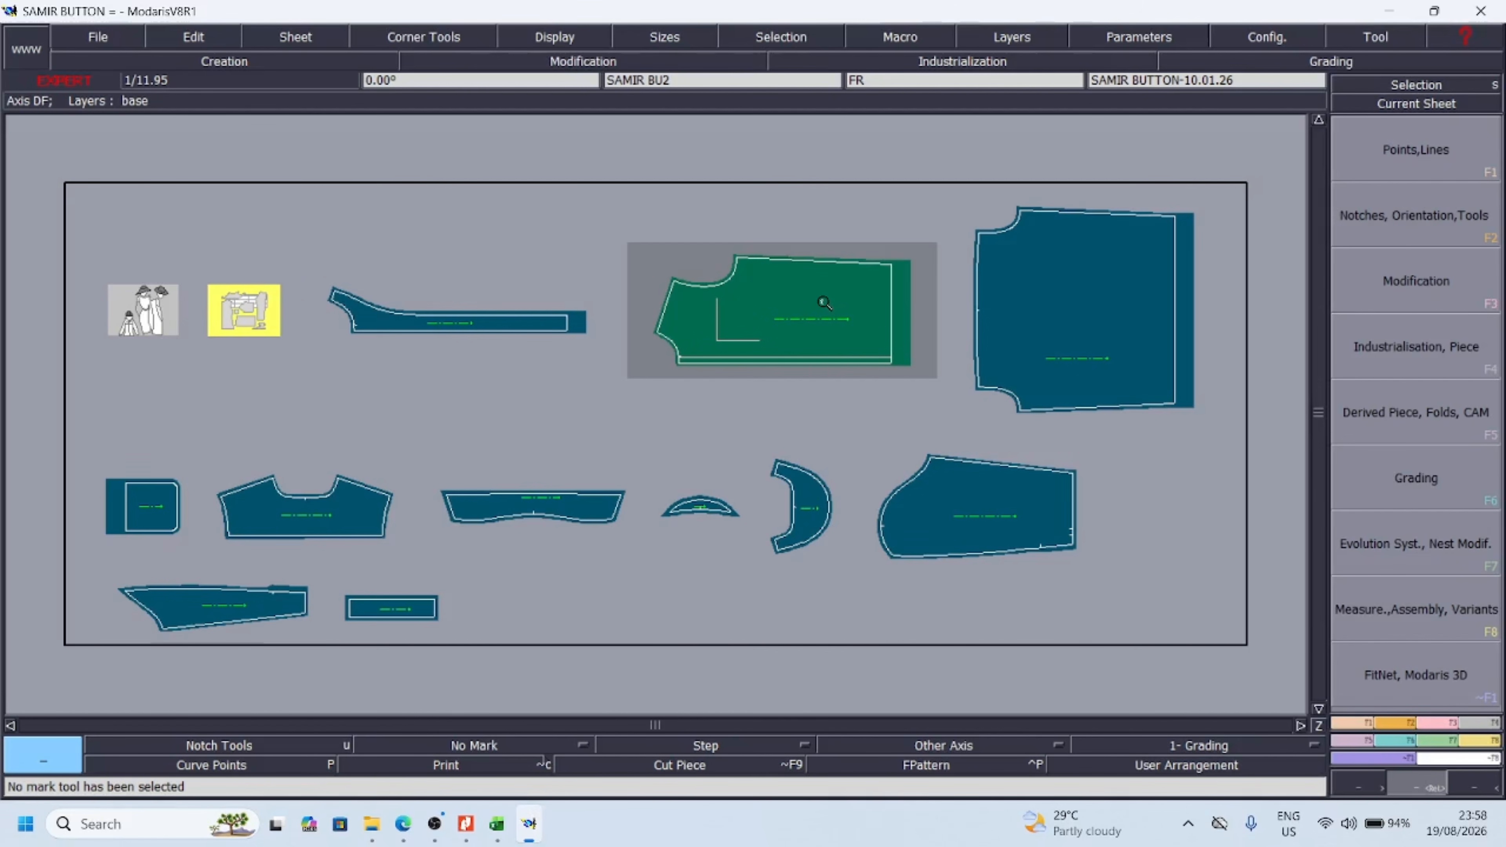
{"action": "left_click_drag", "start_coordinate": [581, 198], "coordinate": [1076, 404]}
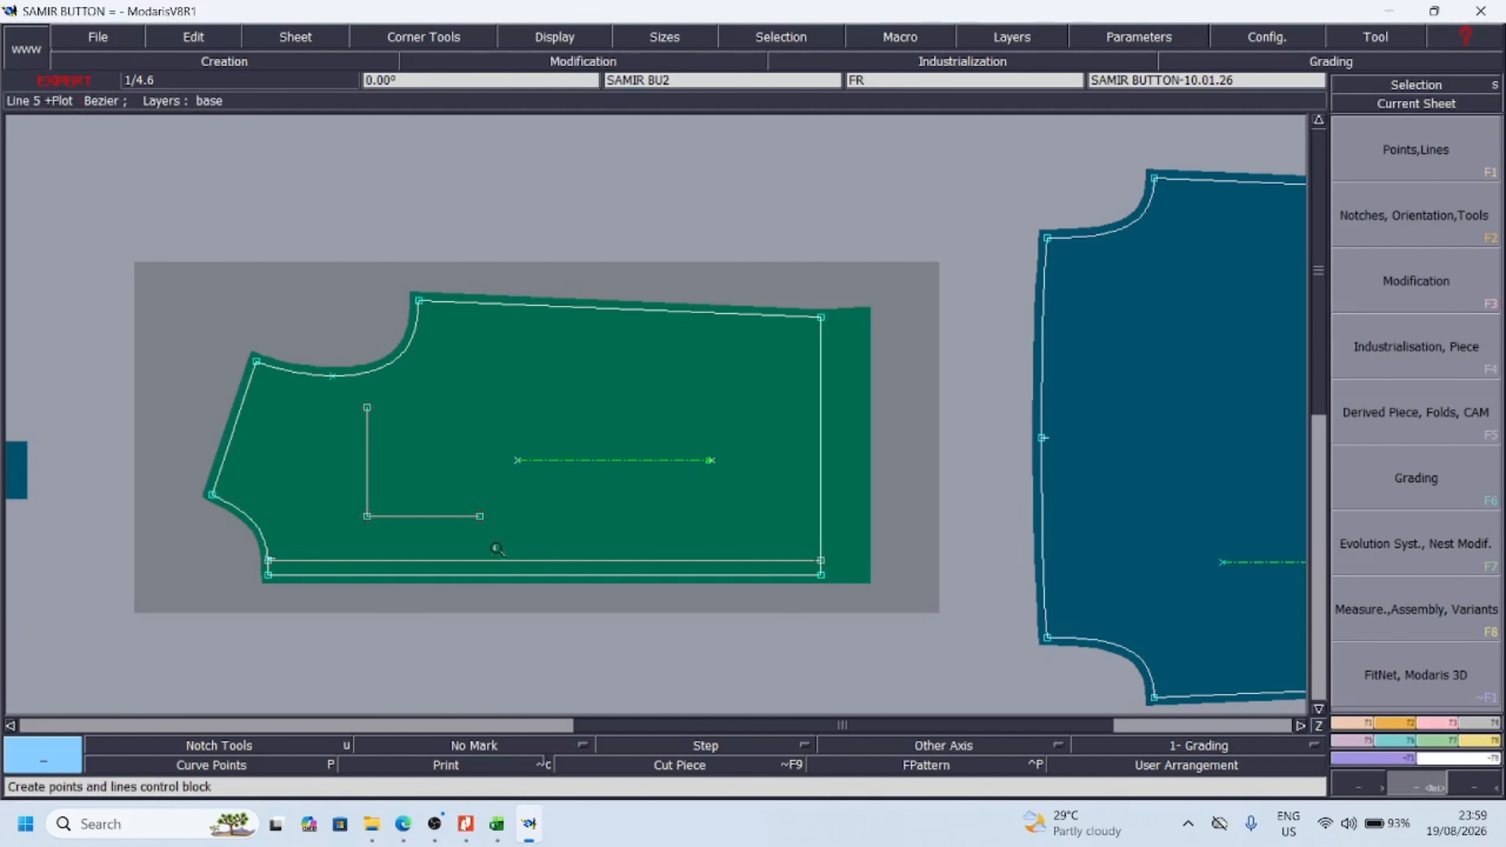
{"action": "left_click", "coordinate": [1466, 787]}
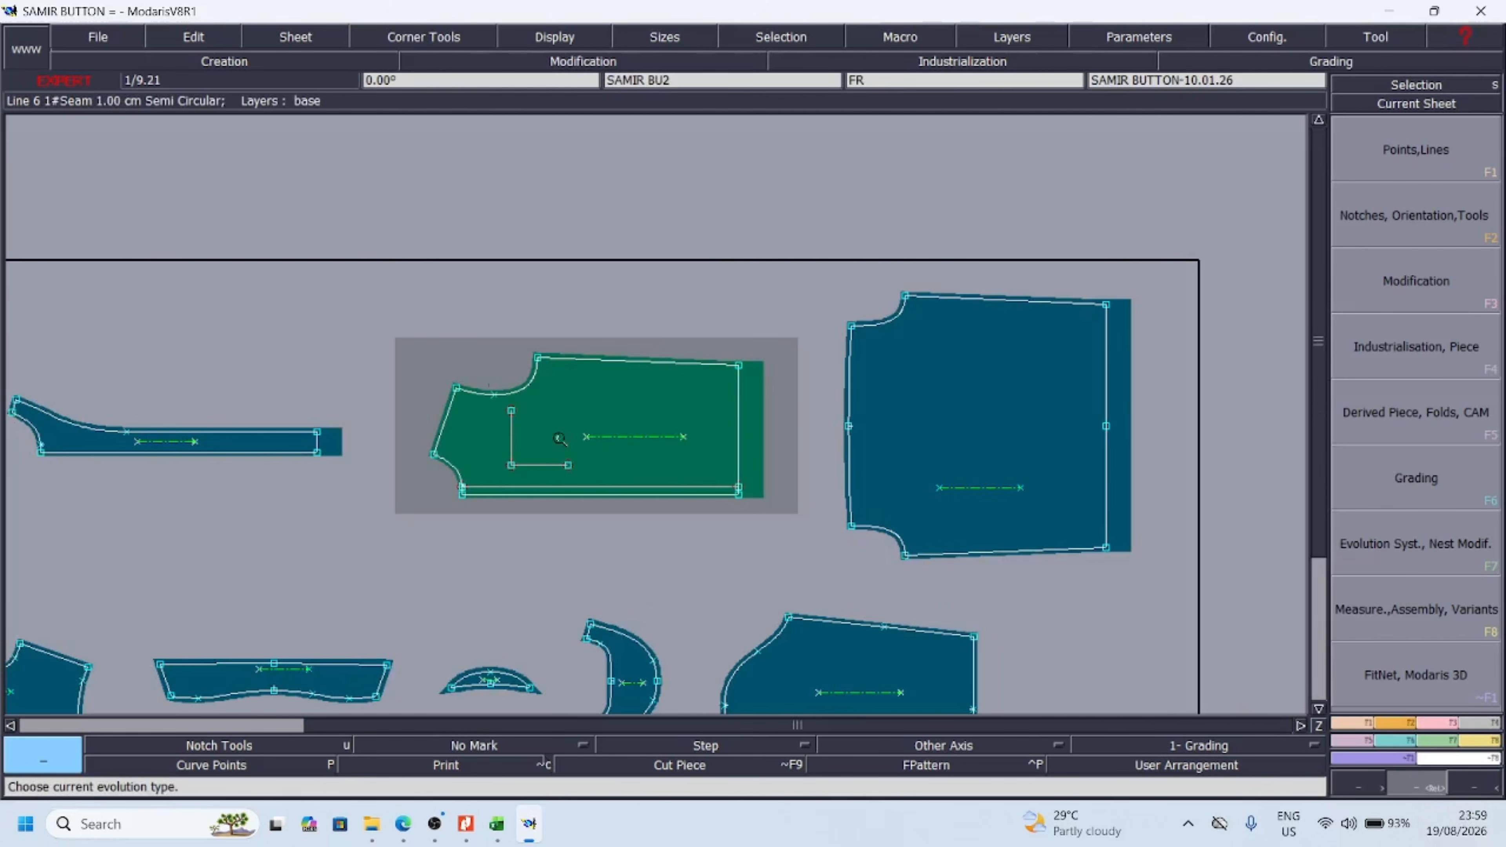
{"action": "left_click_drag", "start_coordinate": [444, 319], "coordinate": [807, 515]}
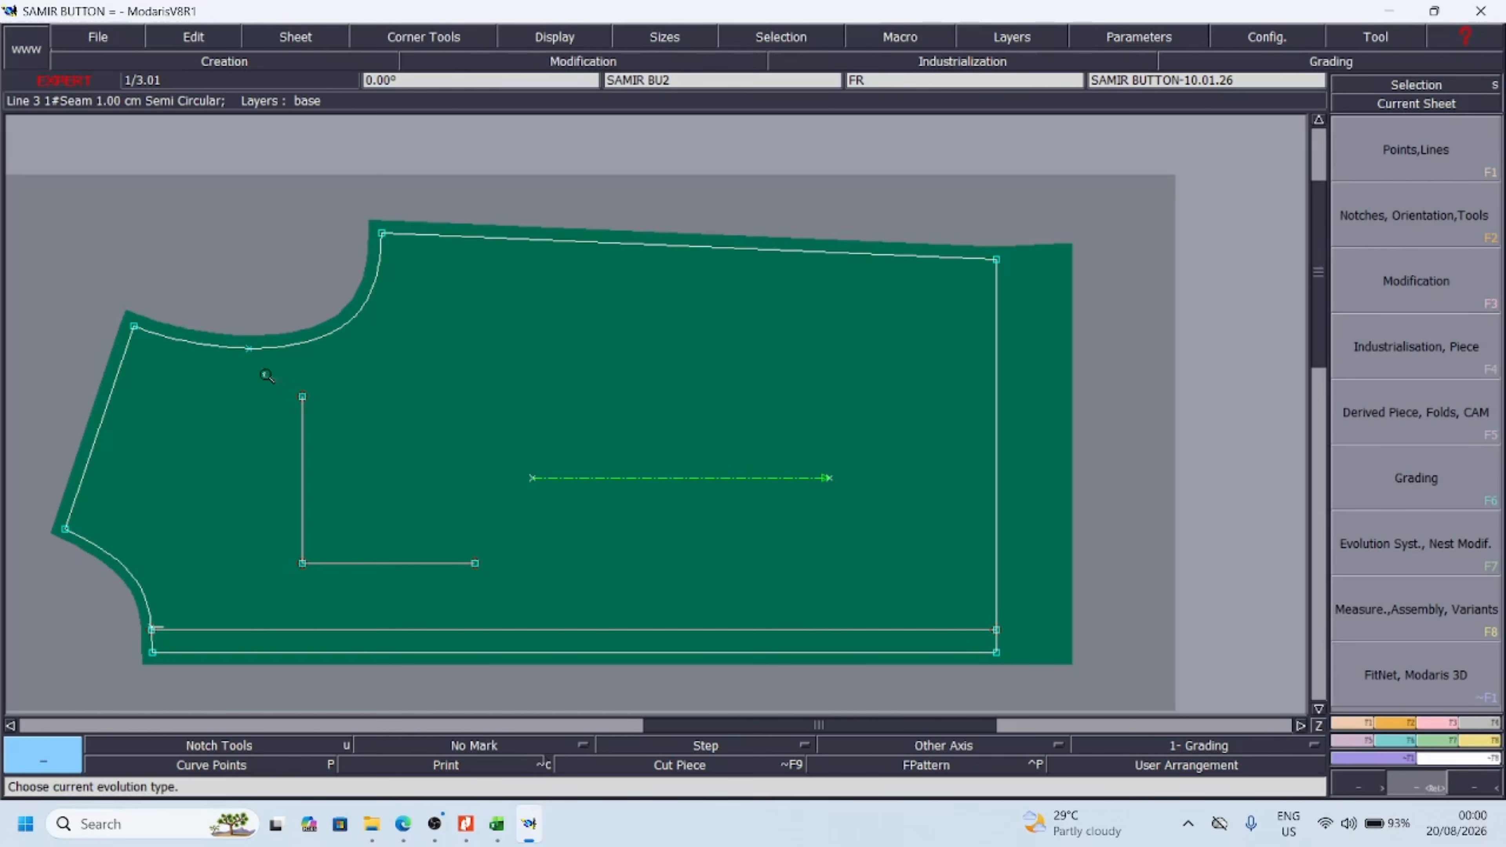
{"action": "left_click", "coordinate": [1470, 791]}
{"action": "left_click", "coordinate": [1470, 792]}
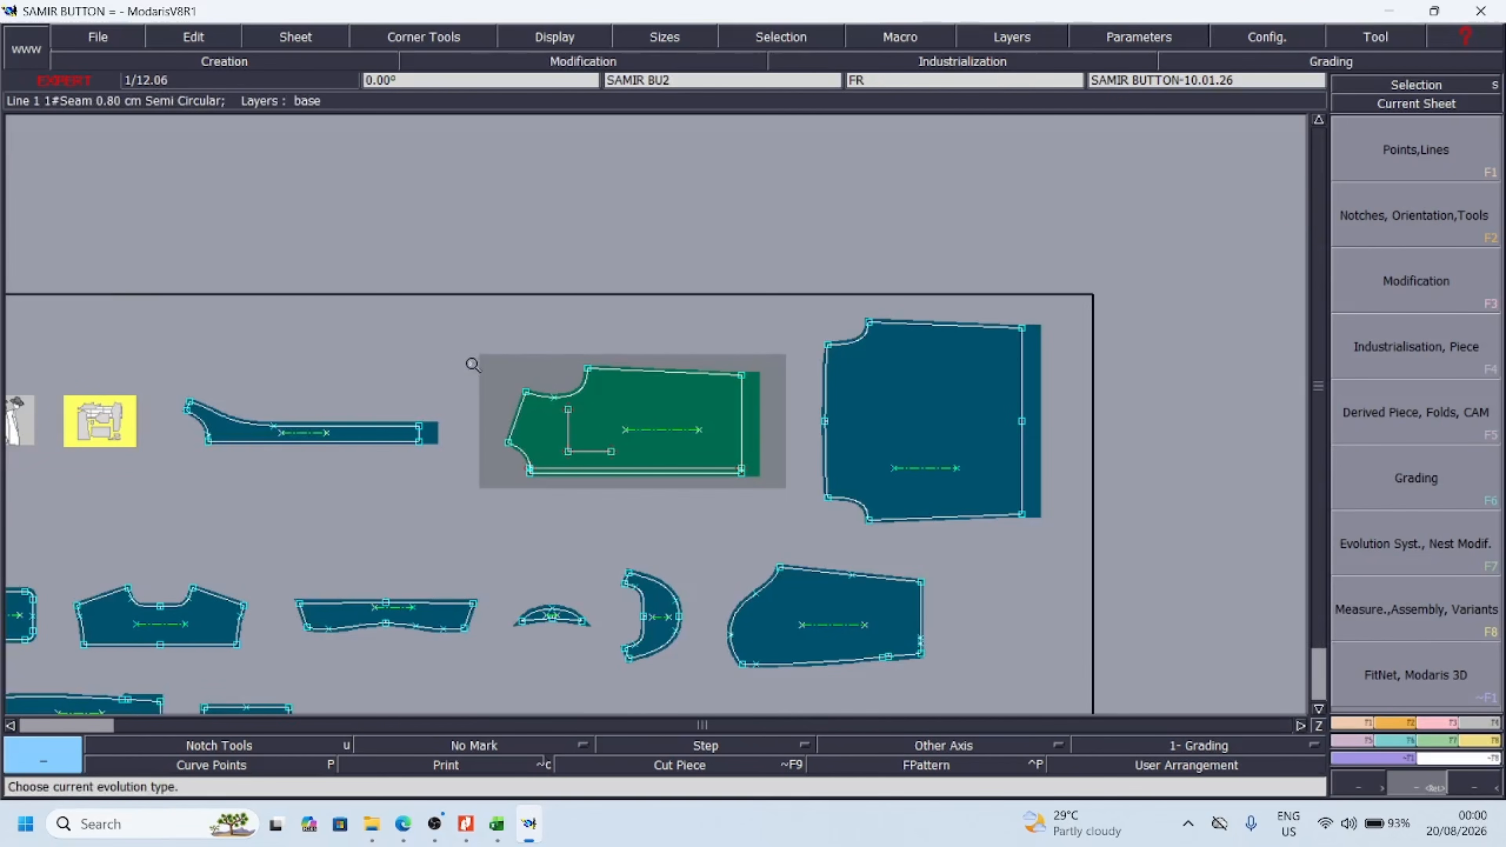
{"action": "left_click_drag", "start_coordinate": [432, 331], "coordinate": [857, 521]}
{"action": "key", "text": "j"}
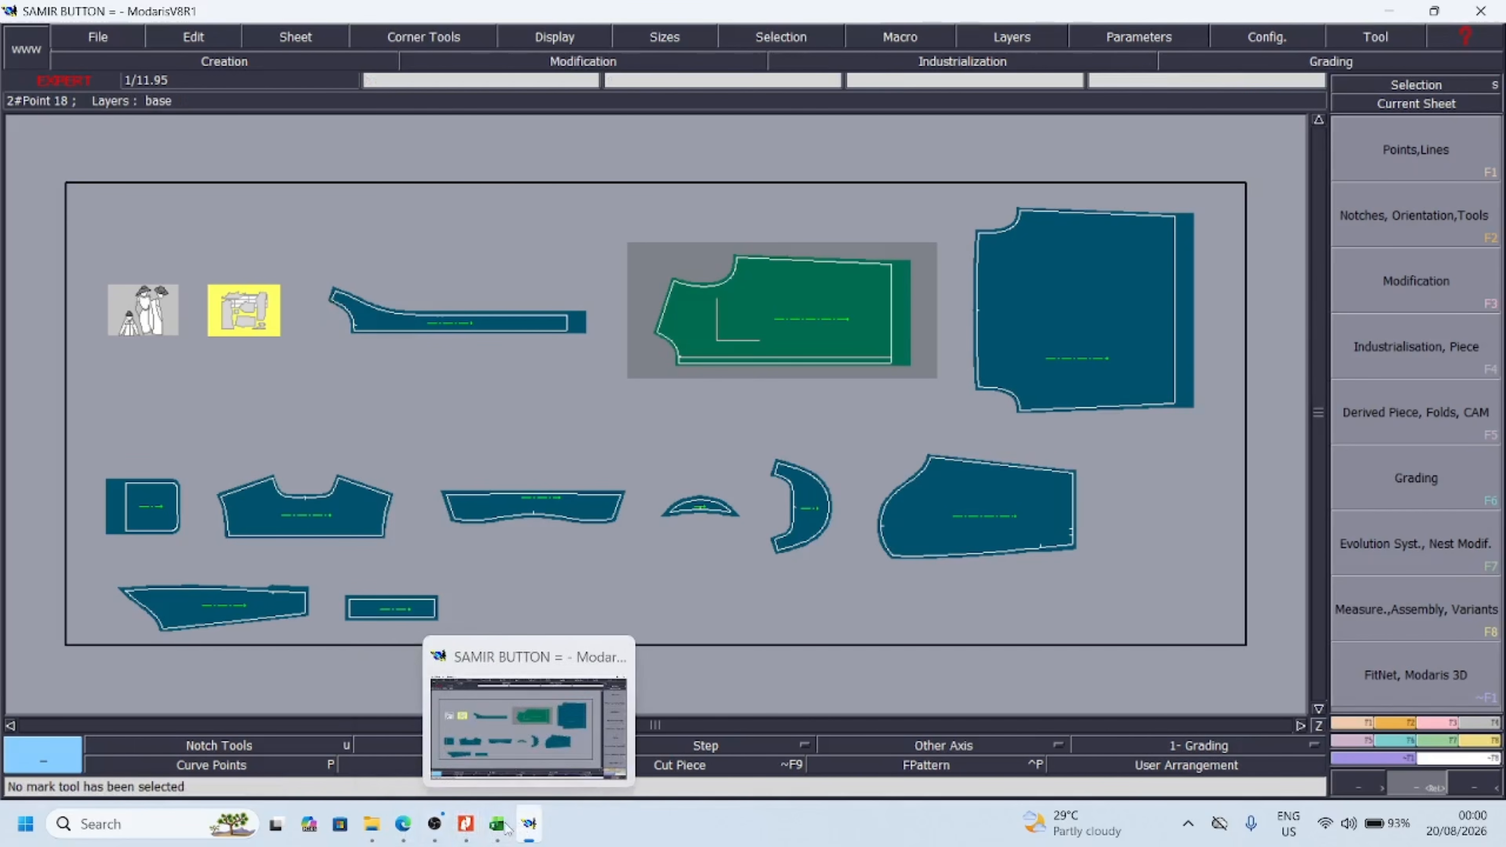
Consult the XS to L measurement chart in the Excel workbook and switch back to Modaris
{"action": "left_click", "coordinate": [465, 720]}
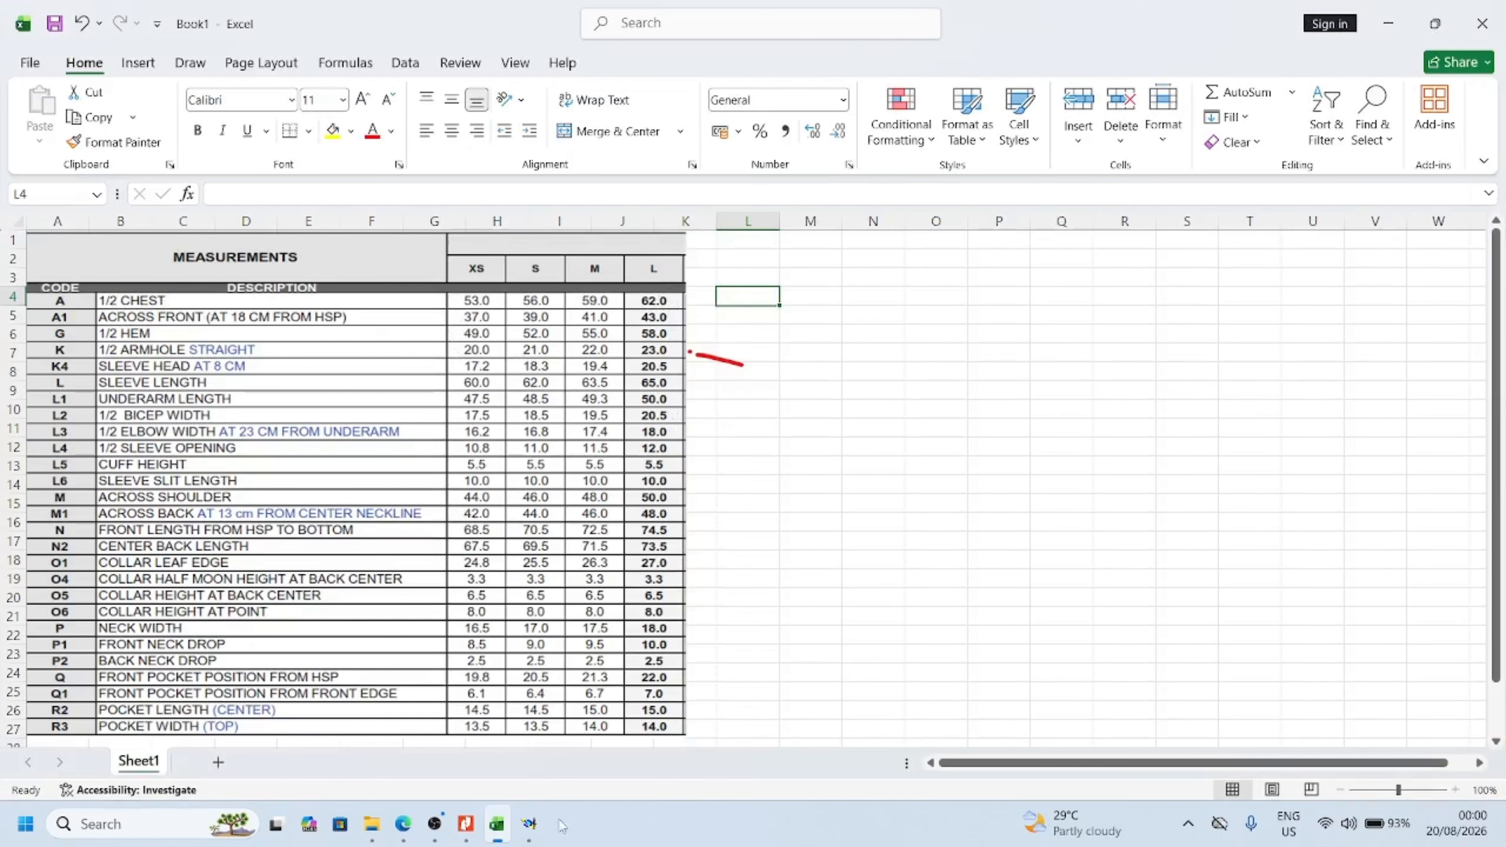
{"action": "mouse_move", "coordinate": [529, 823]}
{"action": "left_click", "coordinate": [531, 739]}
{"action": "key", "text": "Return"}
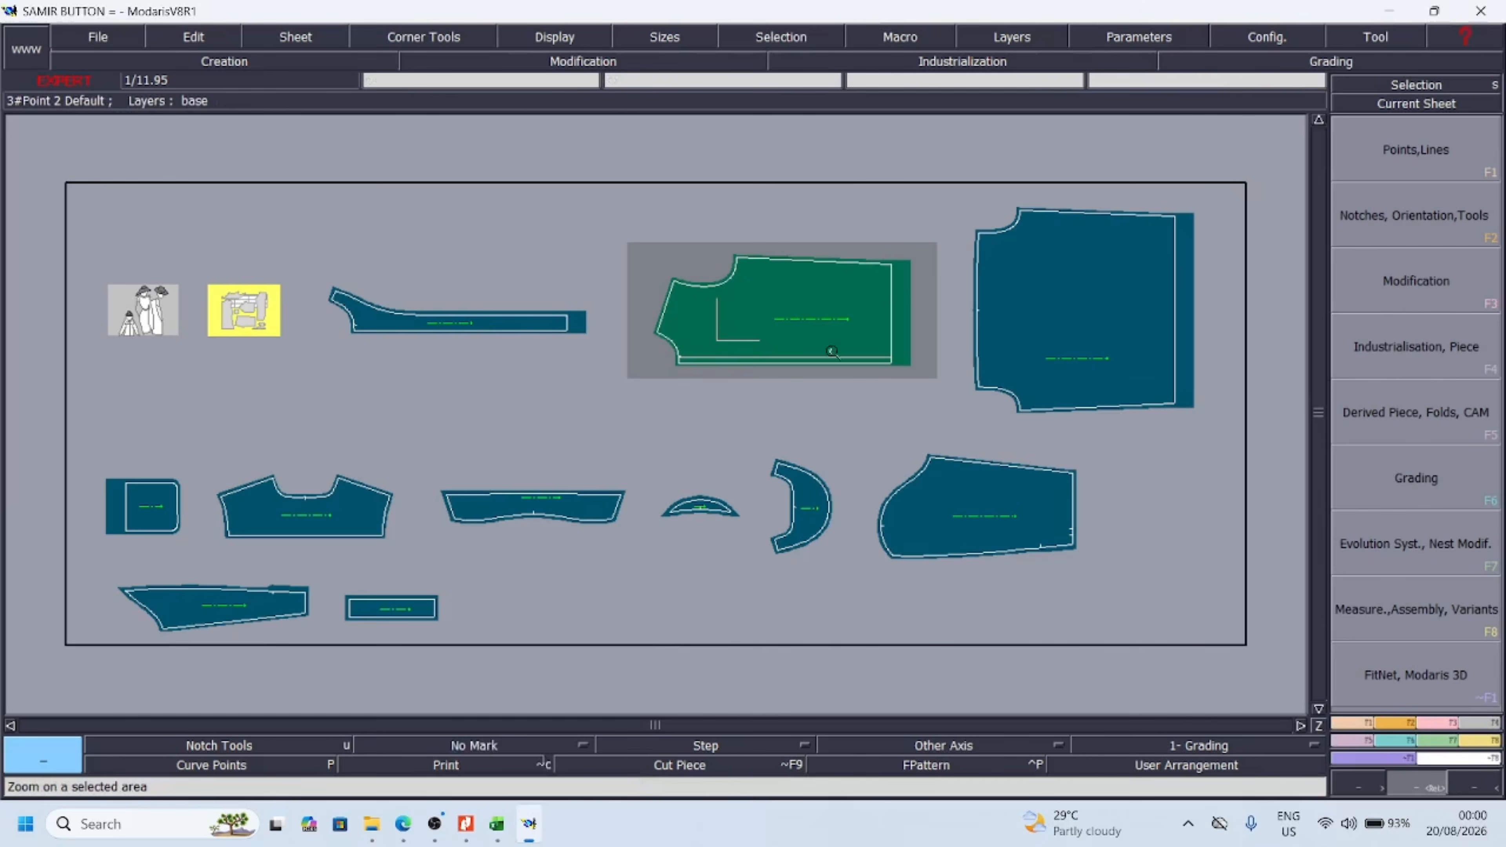
Recheck the front piece up close, display all the pattern pieces again and start the Intersection tool
{"action": "left_click_drag", "start_coordinate": [877, 402], "coordinate": [598, 225]}
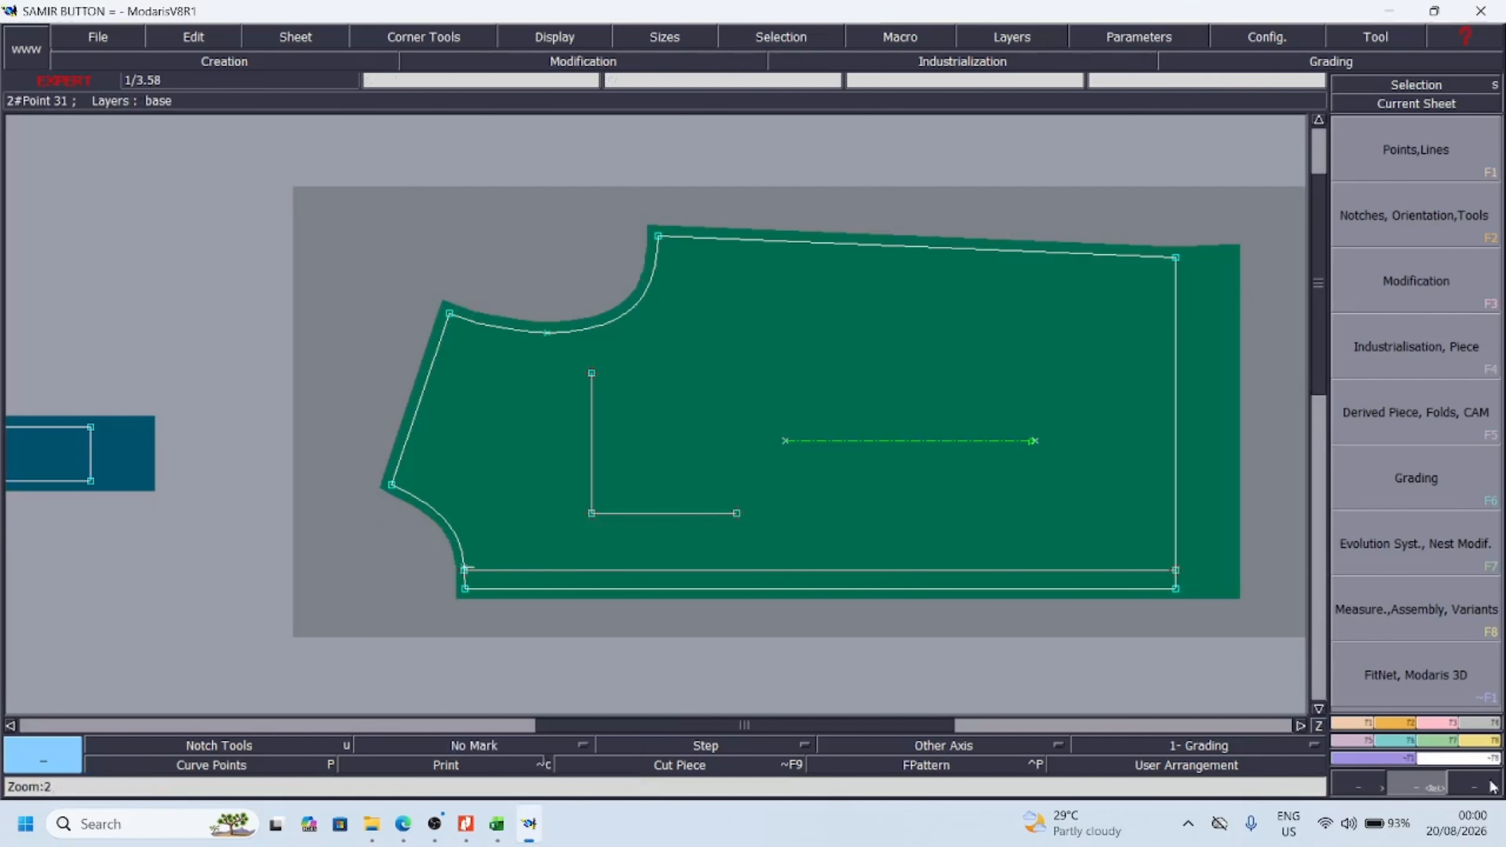
{"action": "key", "text": "j"}
{"action": "left_click", "coordinate": [695, 492]}
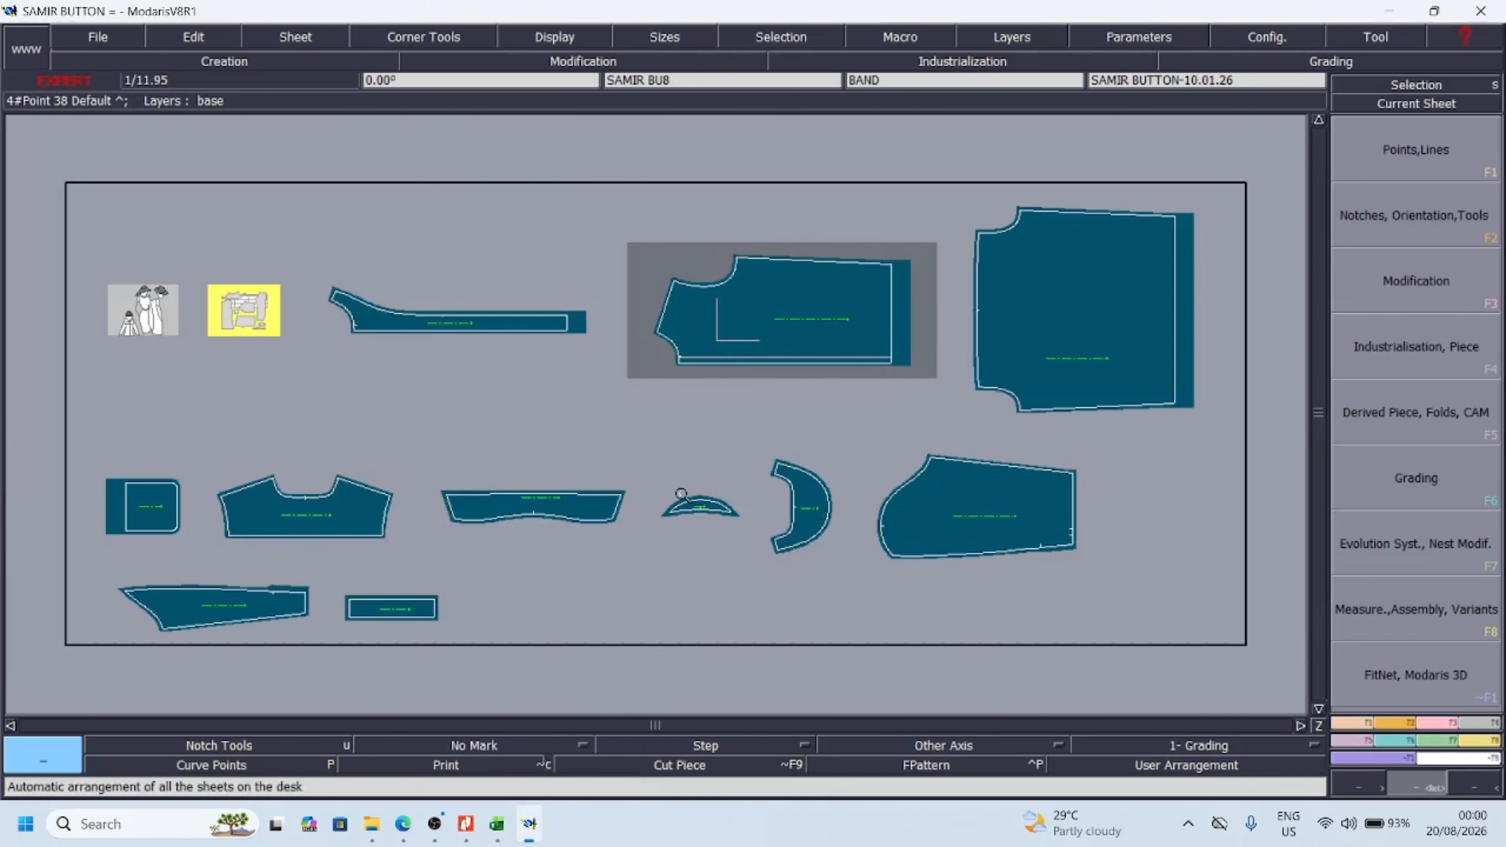
{"action": "key", "text": "i"}
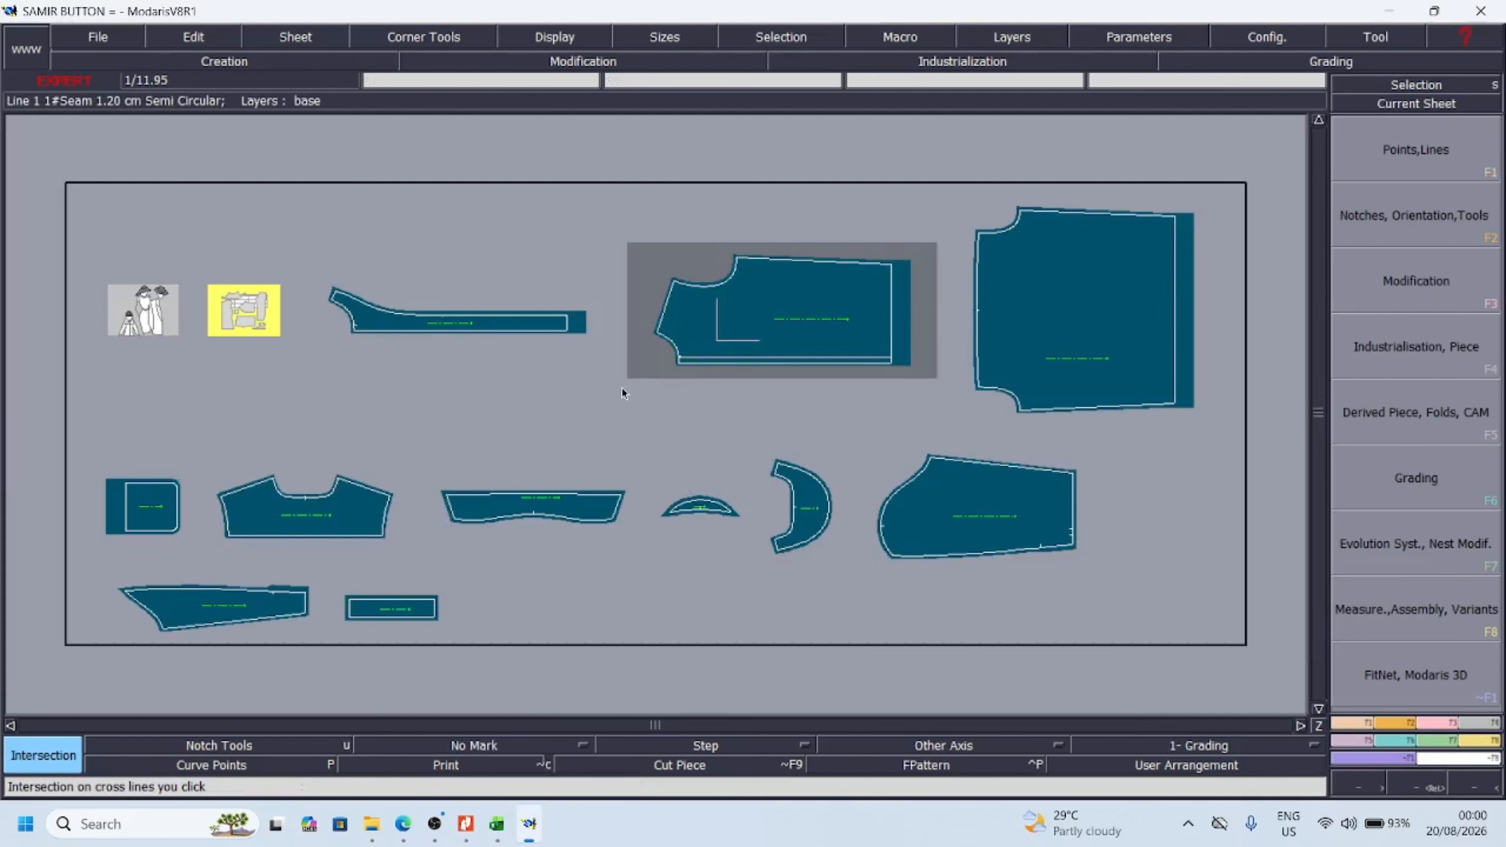
Display only the front, back, yoke, collar and two sleeve piece sheets using sheet selection
{"action": "key", "text": "s"}
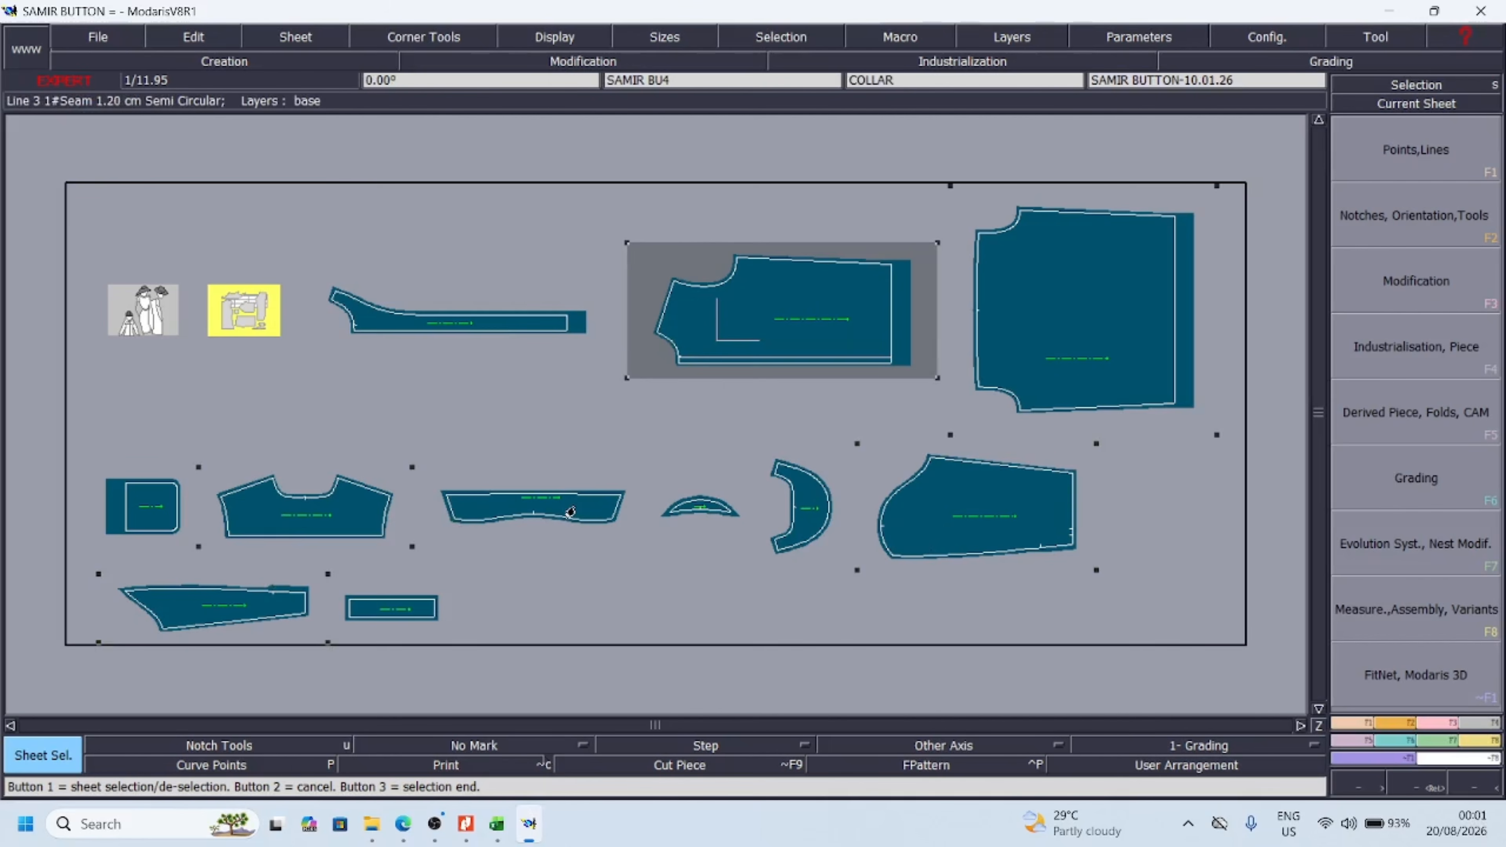
{"action": "key", "text": "Page_Up"}
{"action": "key", "text": "Page_Up"}
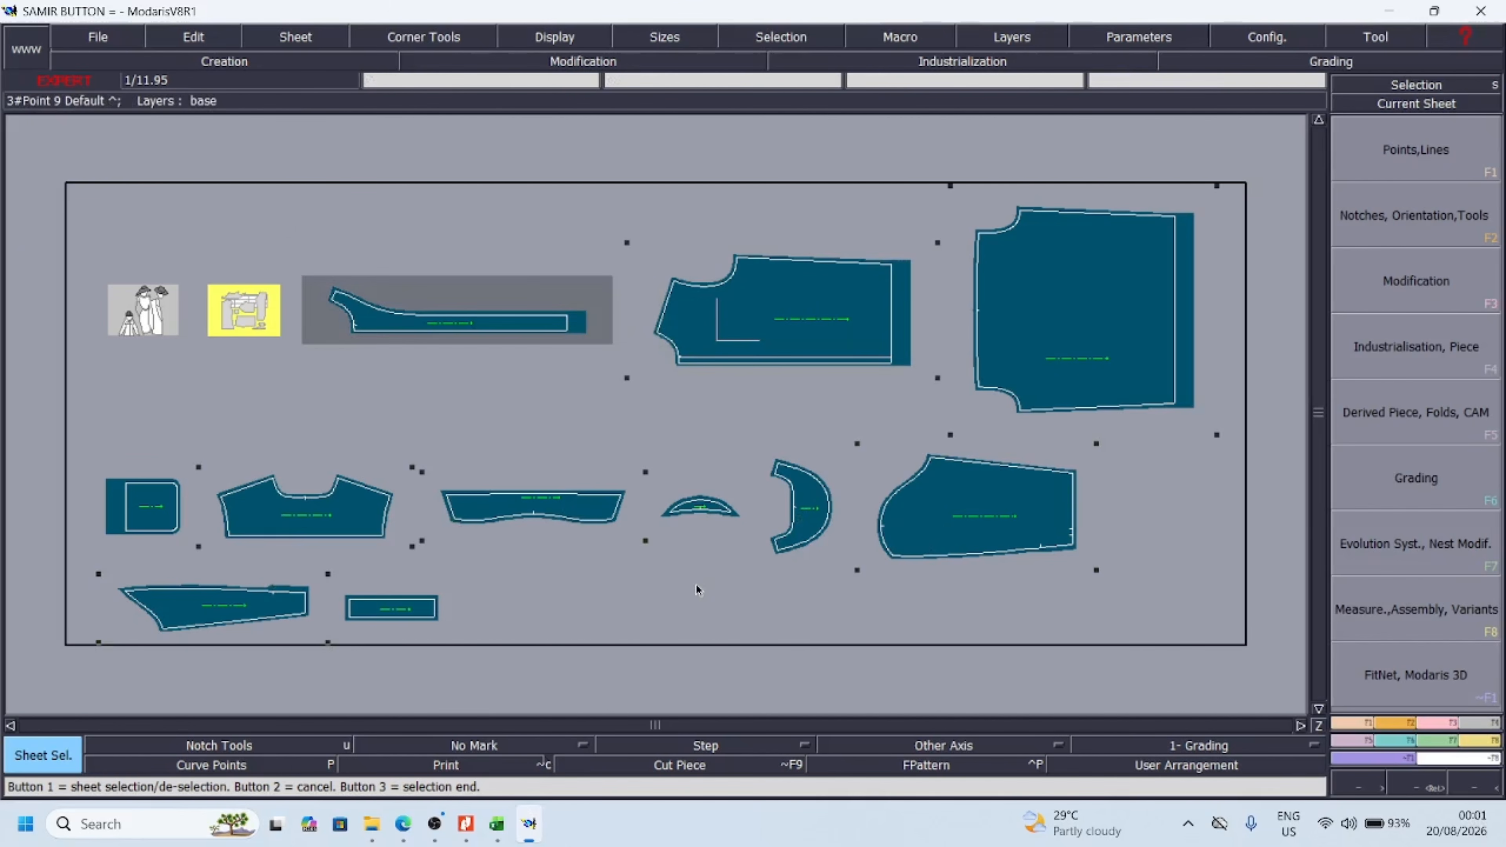
{"action": "key", "text": "s"}
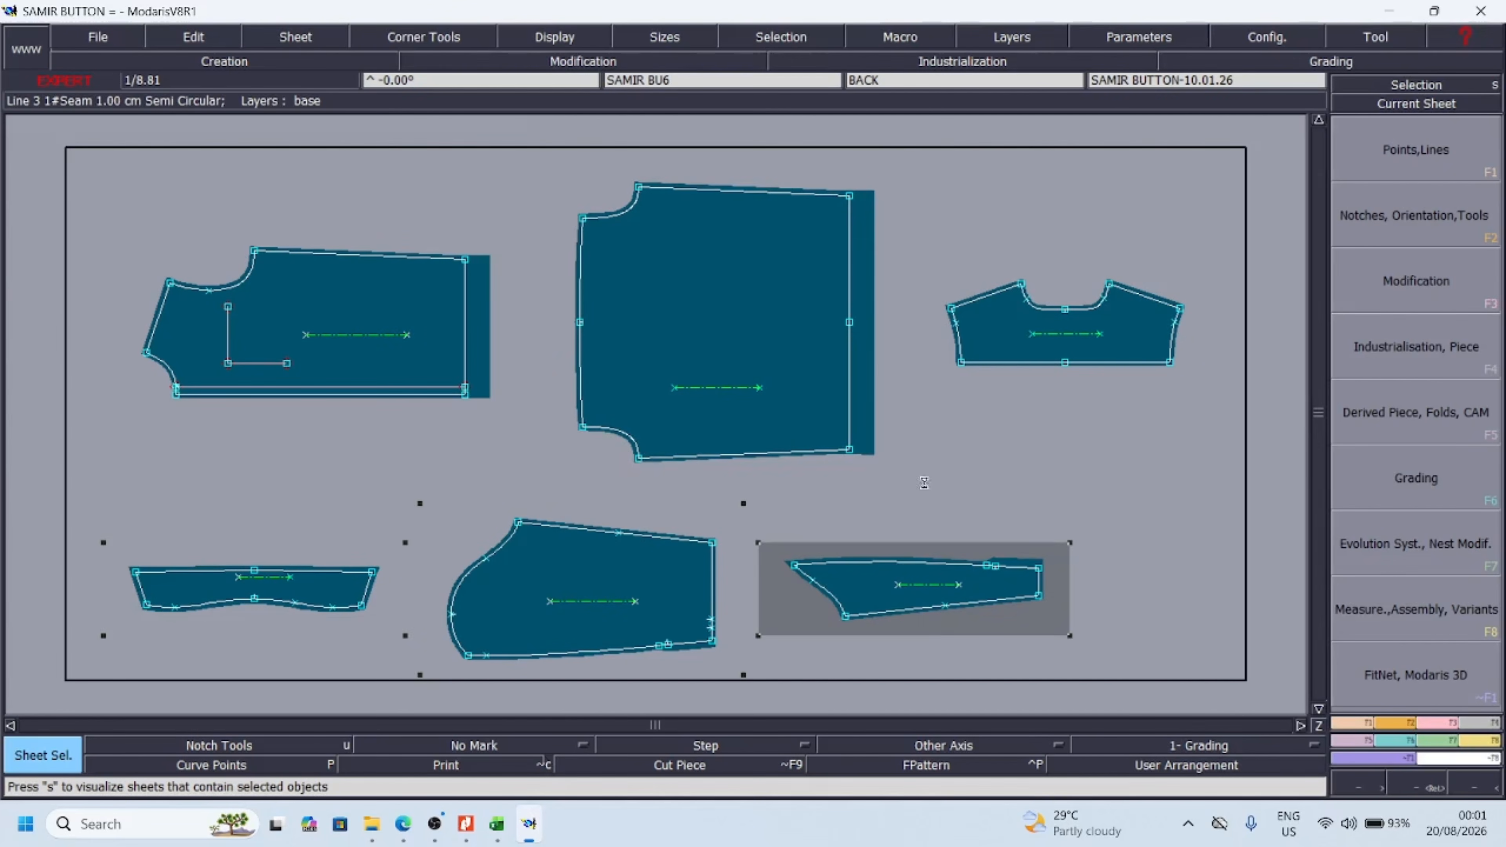
Create a dynamic length measure across the back piece just below the armholes, from side seam to side seam
{"action": "left_click", "coordinate": [591, 315]}
{"action": "key", "text": "z"}
{"action": "left_click_drag", "start_coordinate": [497, 160], "coordinate": [773, 475]}
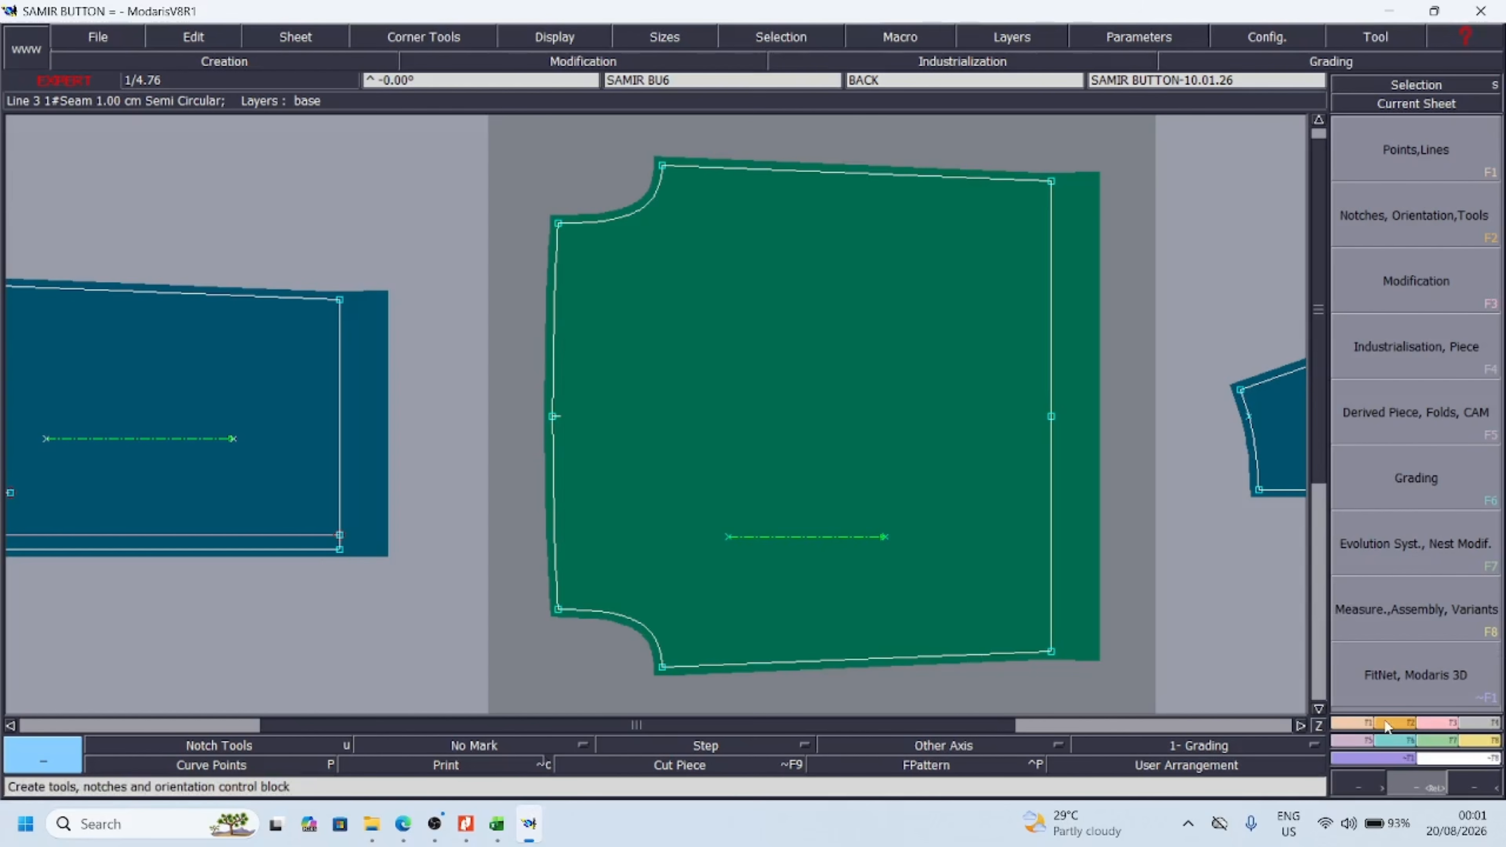
{"action": "left_click", "coordinate": [1367, 724]}
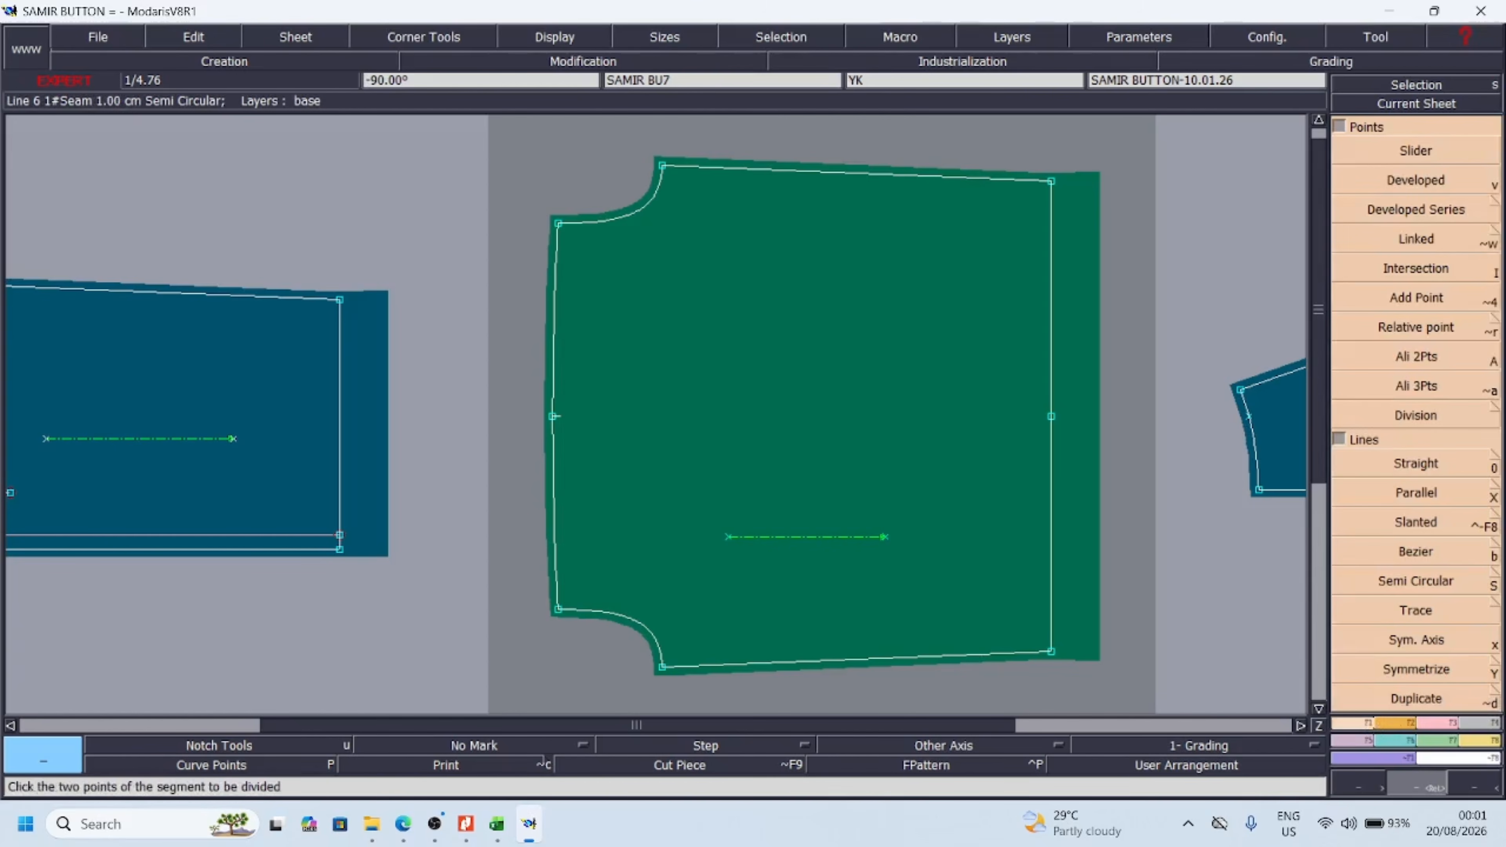
{"action": "left_click", "coordinate": [1469, 742]}
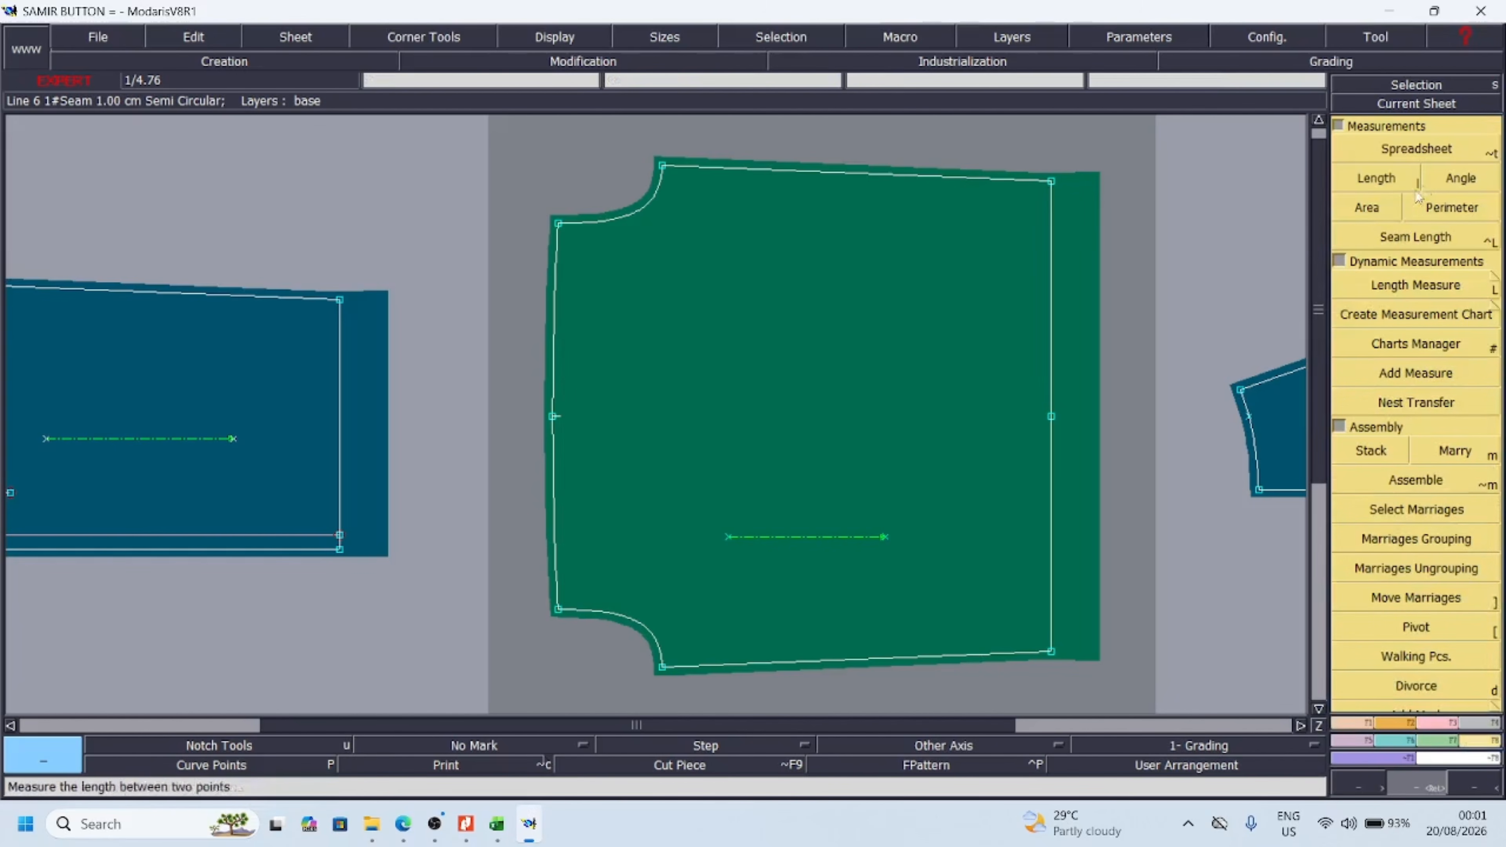
{"action": "left_click", "coordinate": [1393, 185]}
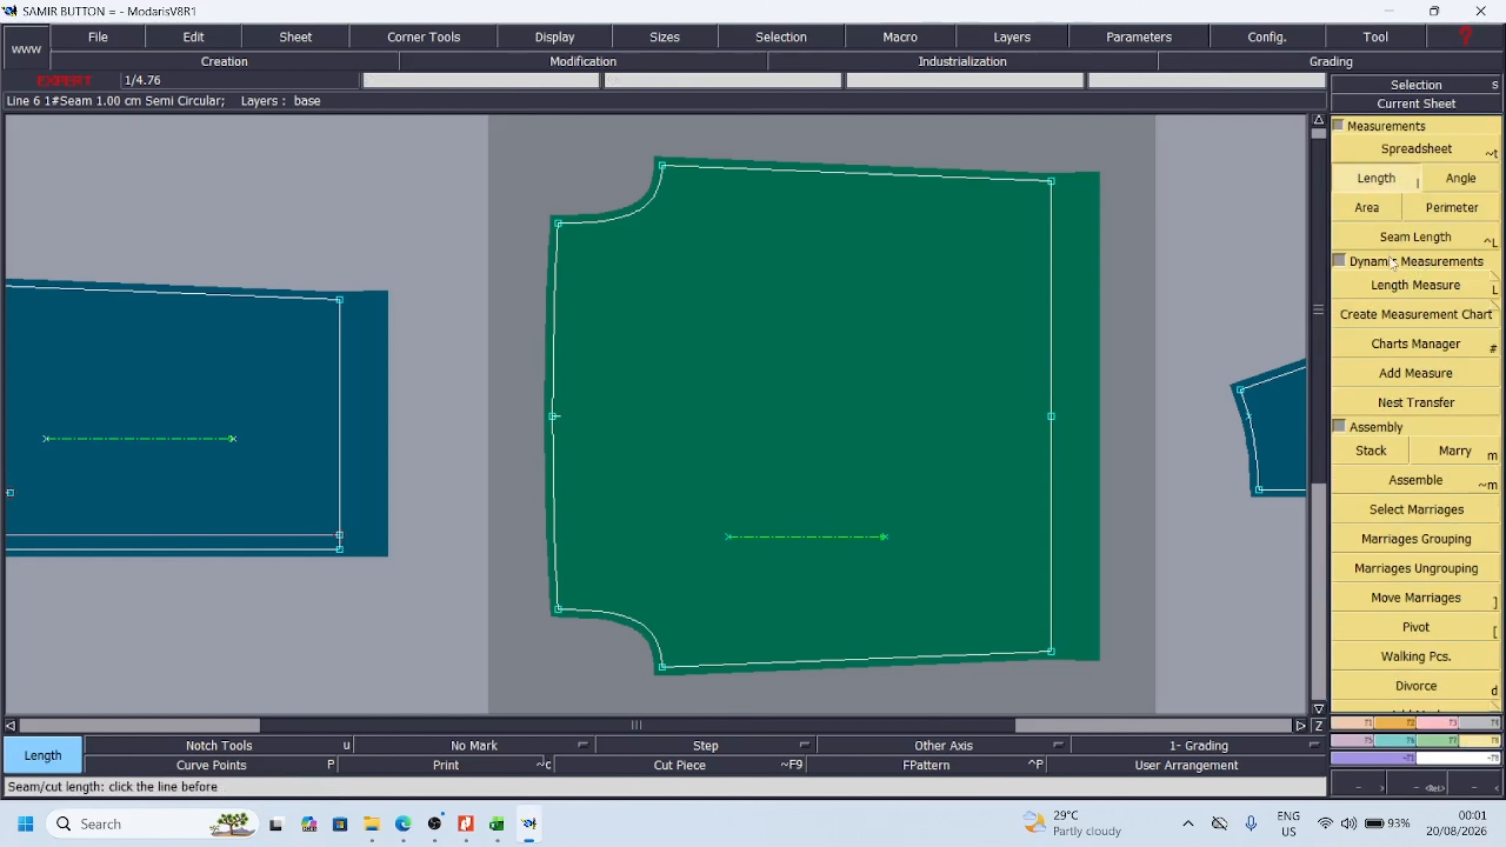
{"action": "left_click", "coordinate": [1406, 289]}
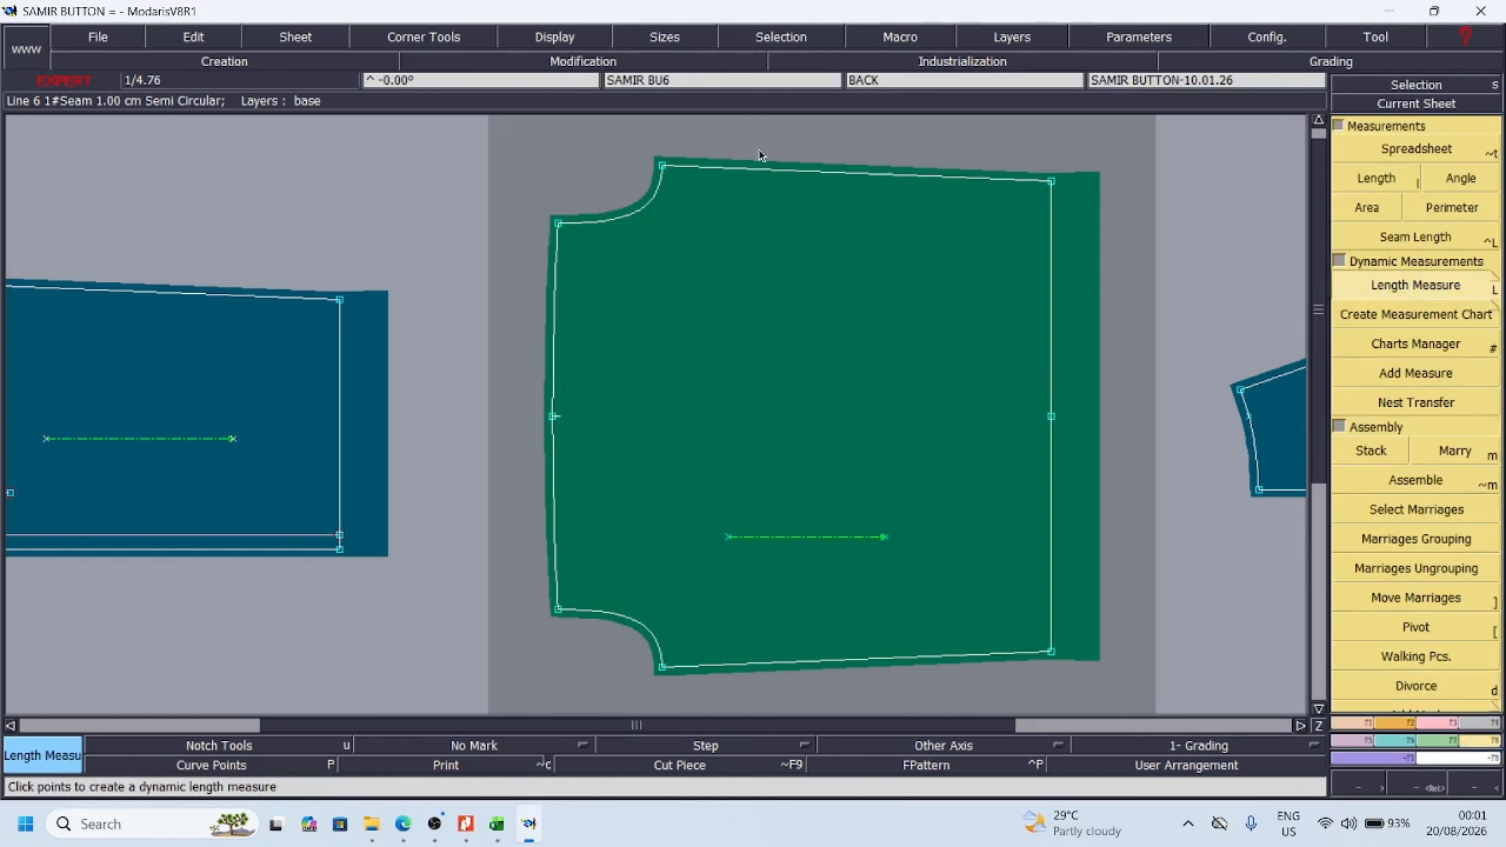
{"action": "left_click", "coordinate": [682, 169]}
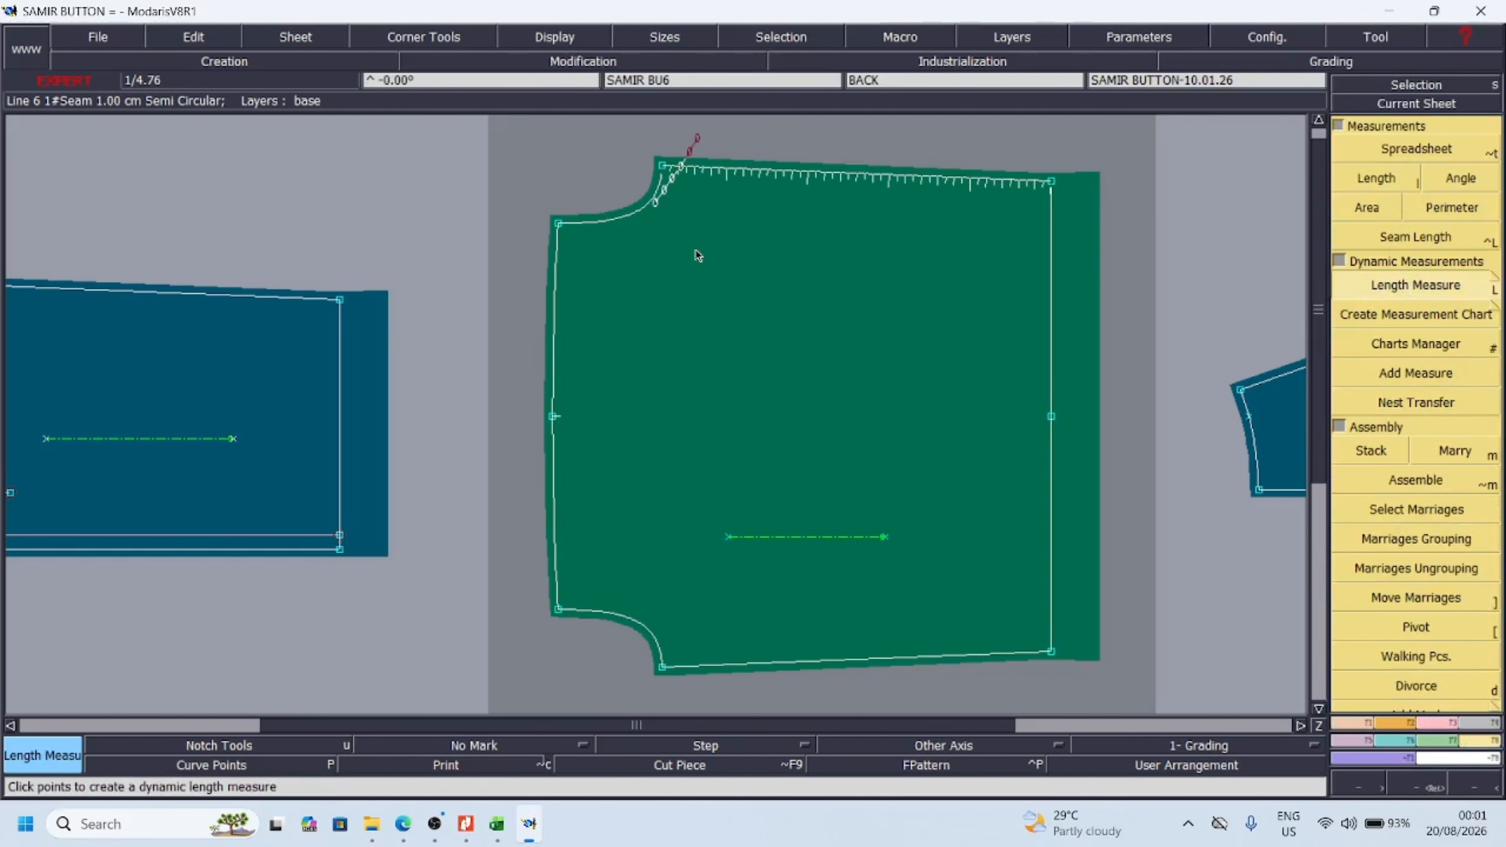
{"action": "left_click", "coordinate": [728, 668]}
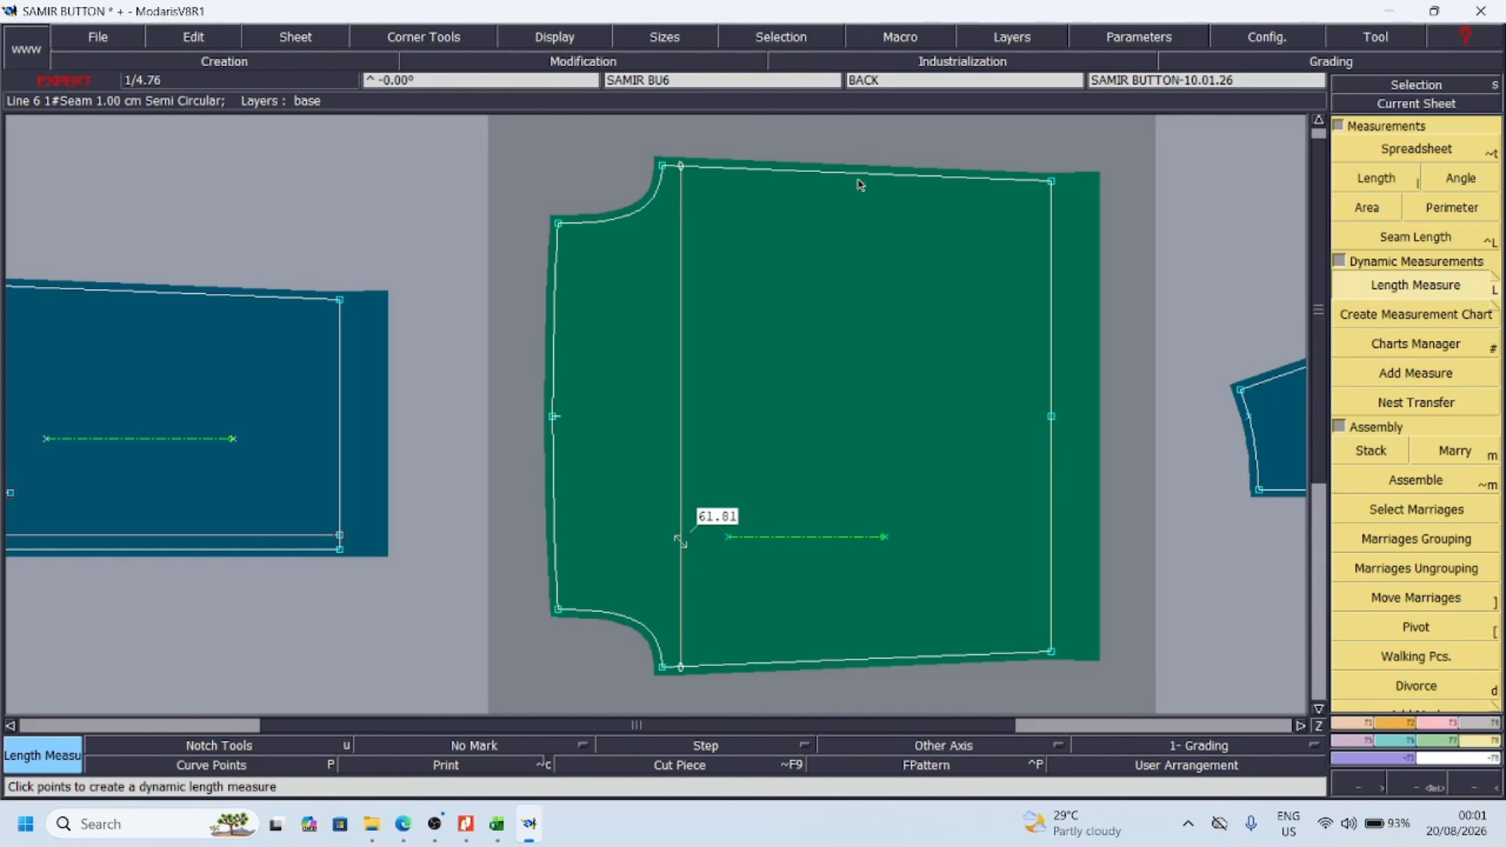
Add dynamic width measures across the back piece at mid-body and along the hem line
{"action": "left_click", "coordinate": [838, 175]}
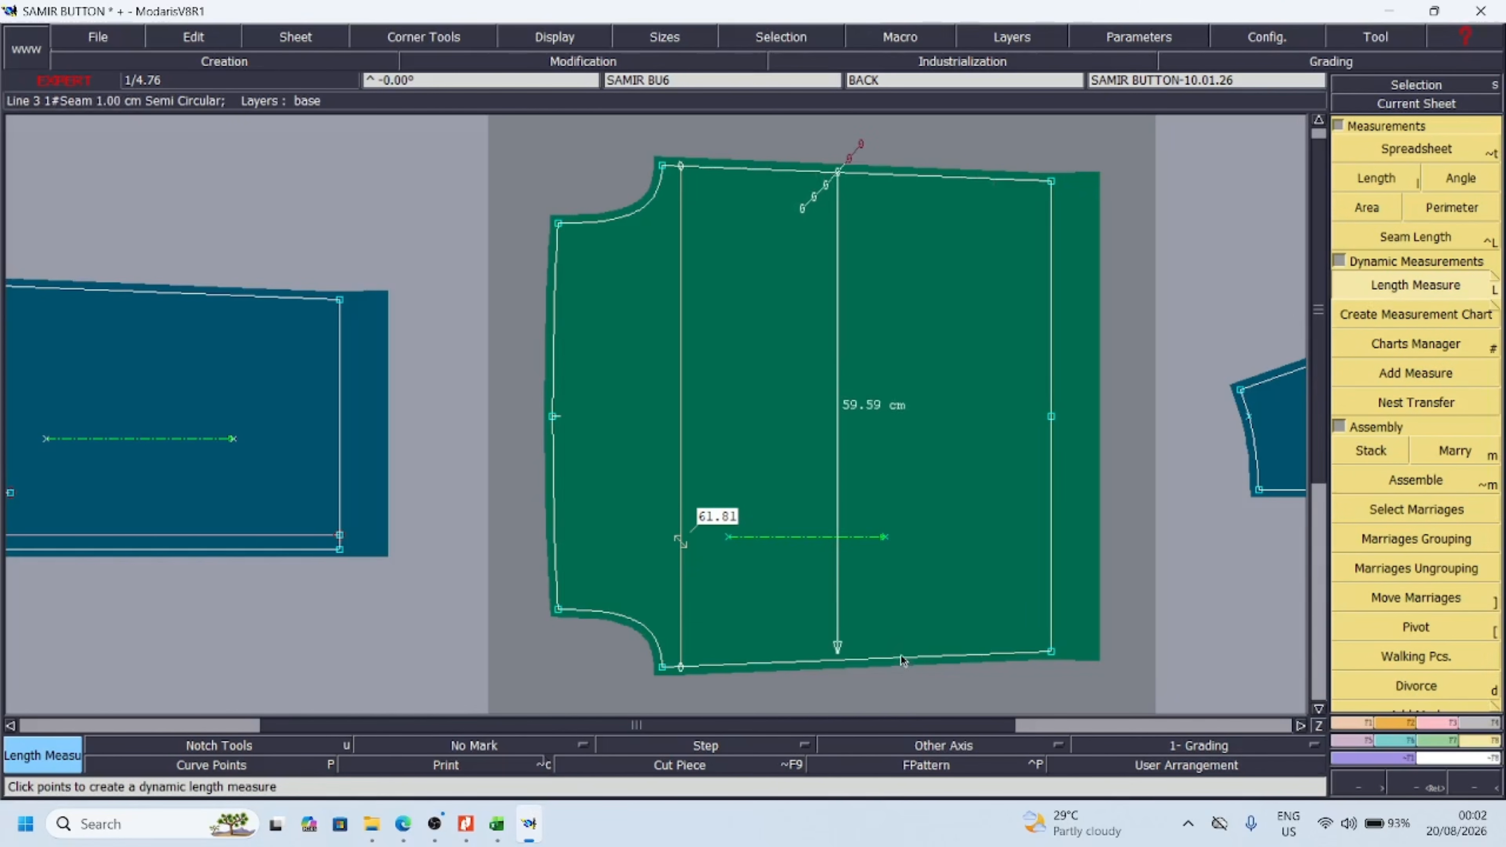
{"action": "left_click", "coordinate": [909, 665]}
{"action": "left_click", "coordinate": [1050, 181]}
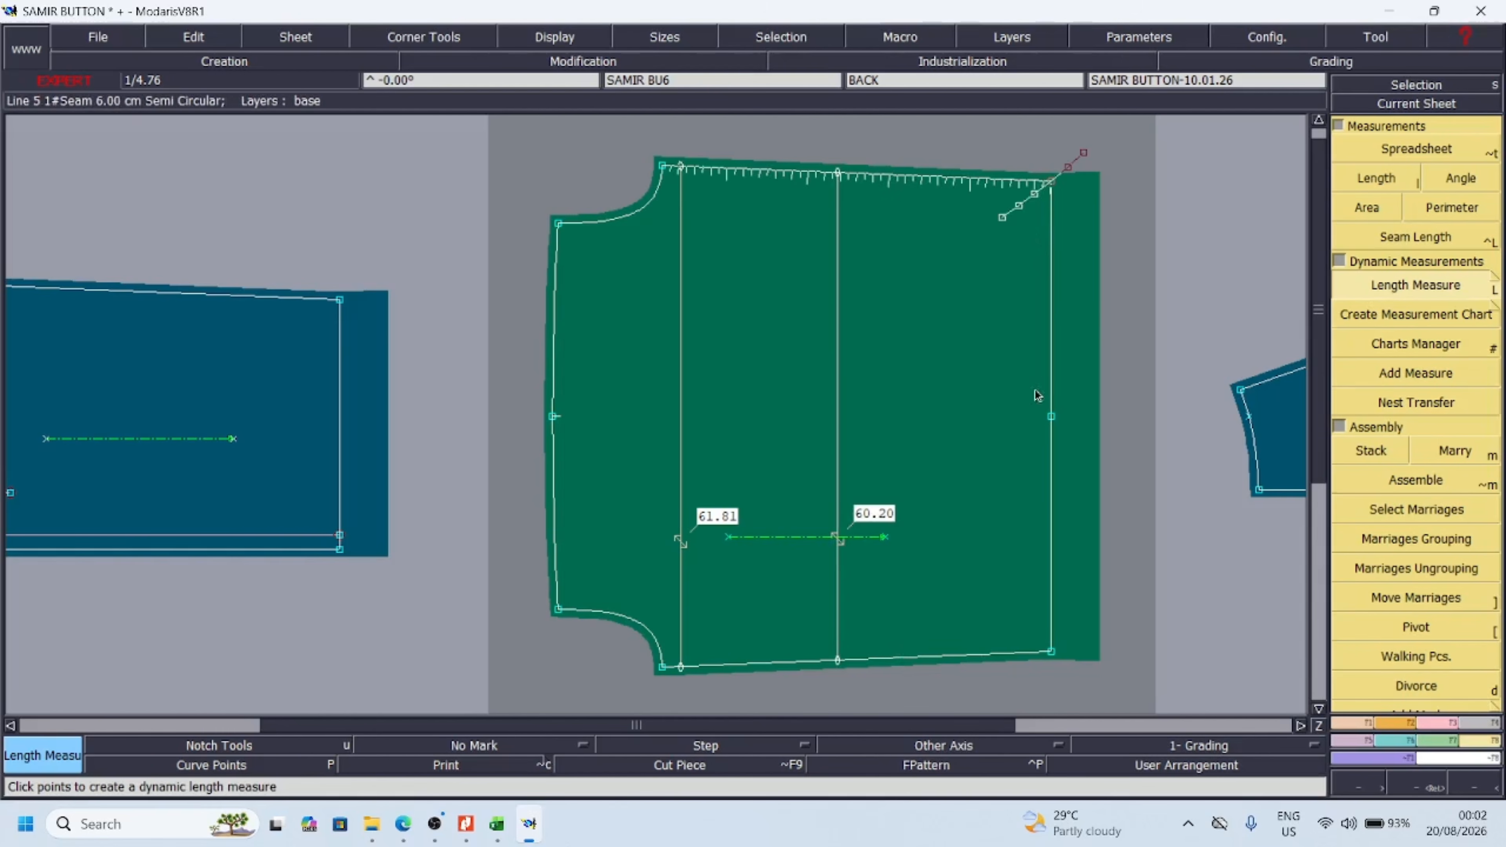
{"action": "left_click", "coordinate": [1051, 652]}
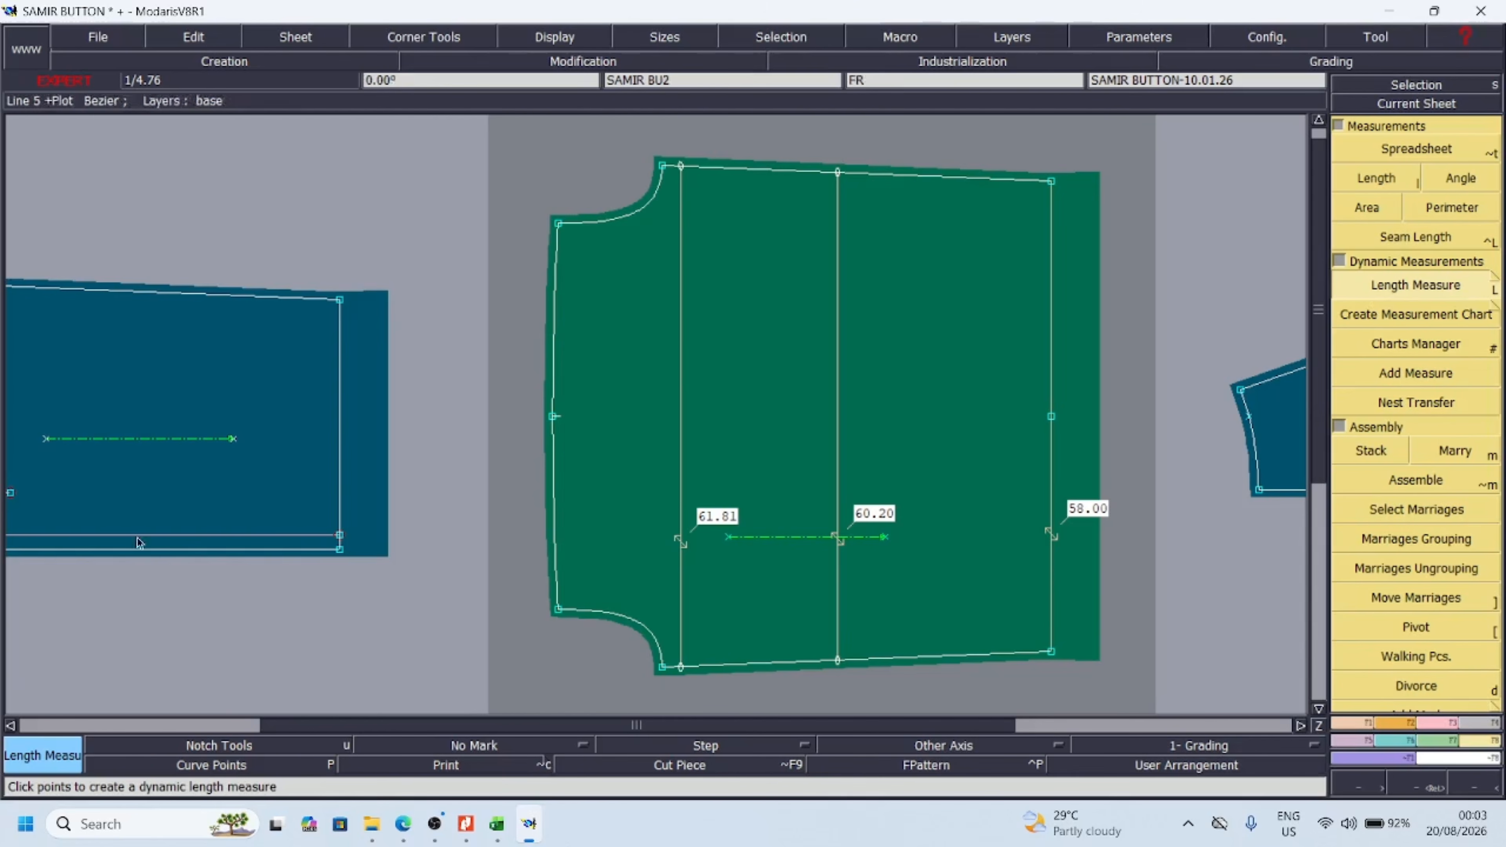
Move the back piece sheet outside the layout frame and bring the front piece sheet into its place
{"action": "left_click", "coordinate": [1481, 782]}
{"action": "left_click", "coordinate": [1481, 782]}
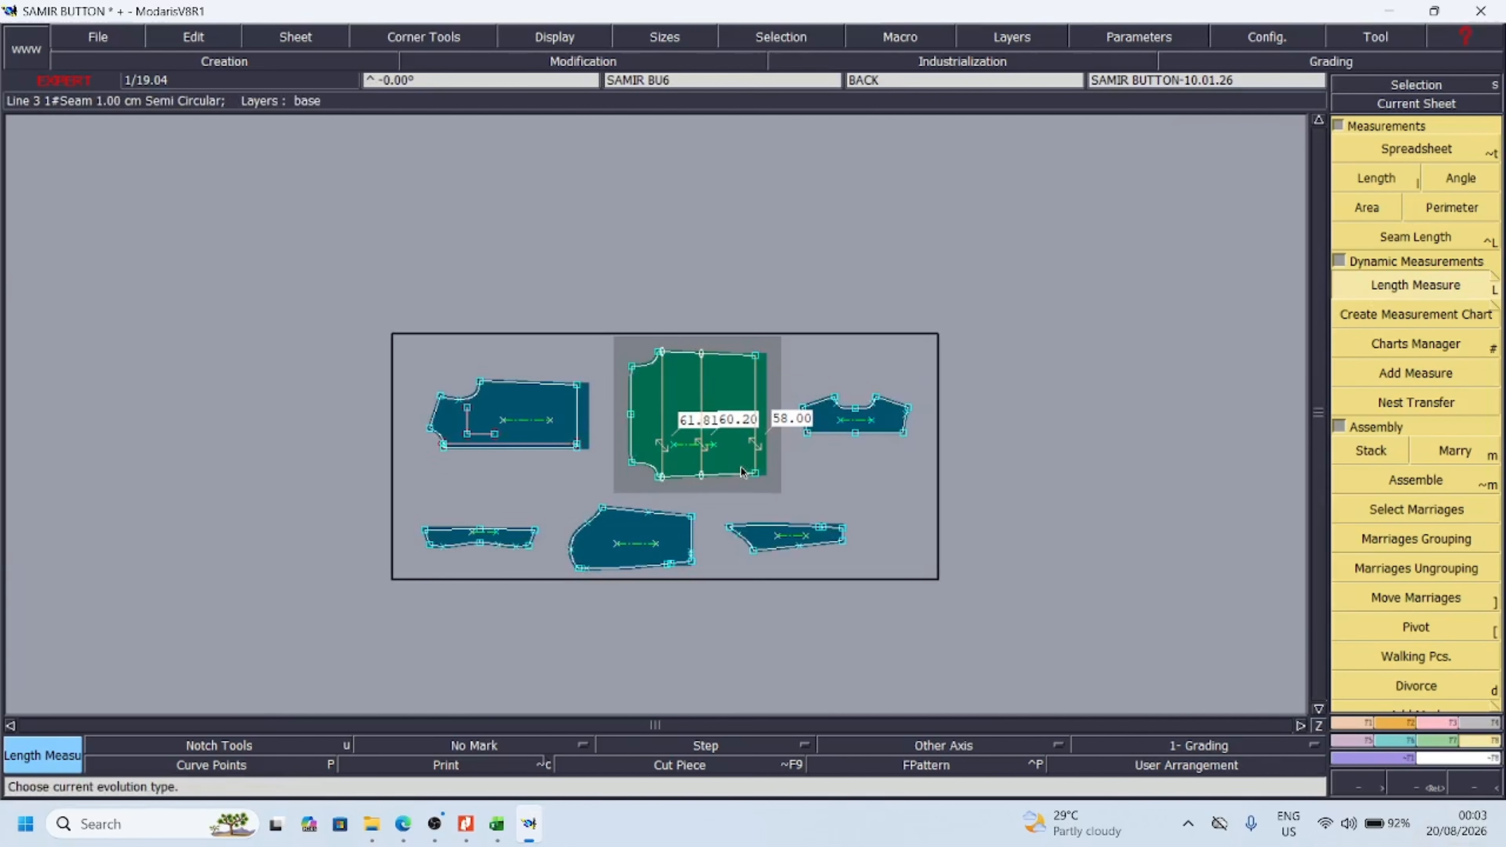
{"action": "key", "text": "q"}
{"action": "left_click", "coordinate": [681, 421]}
{"action": "left_click", "coordinate": [317, 257]}
{"action": "left_click", "coordinate": [499, 396]}
{"action": "left_click", "coordinate": [645, 349]}
{"action": "key", "text": "Return"}
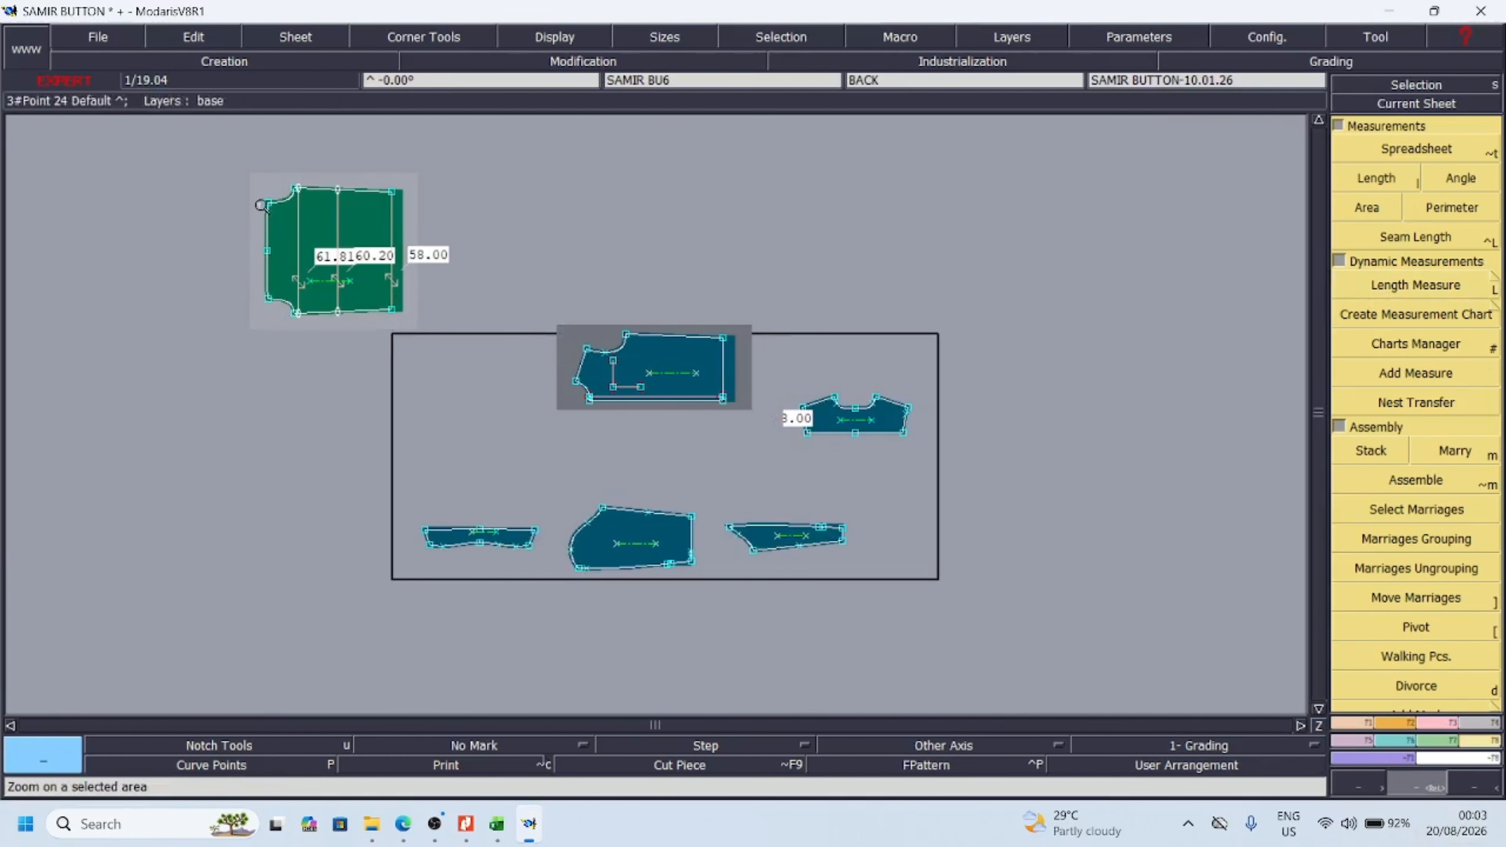
Create a dynamic length measure across the front piece from the side seam just below the armhole to the inner placket line
{"action": "left_click_drag", "start_coordinate": [531, 303], "coordinate": [765, 437]}
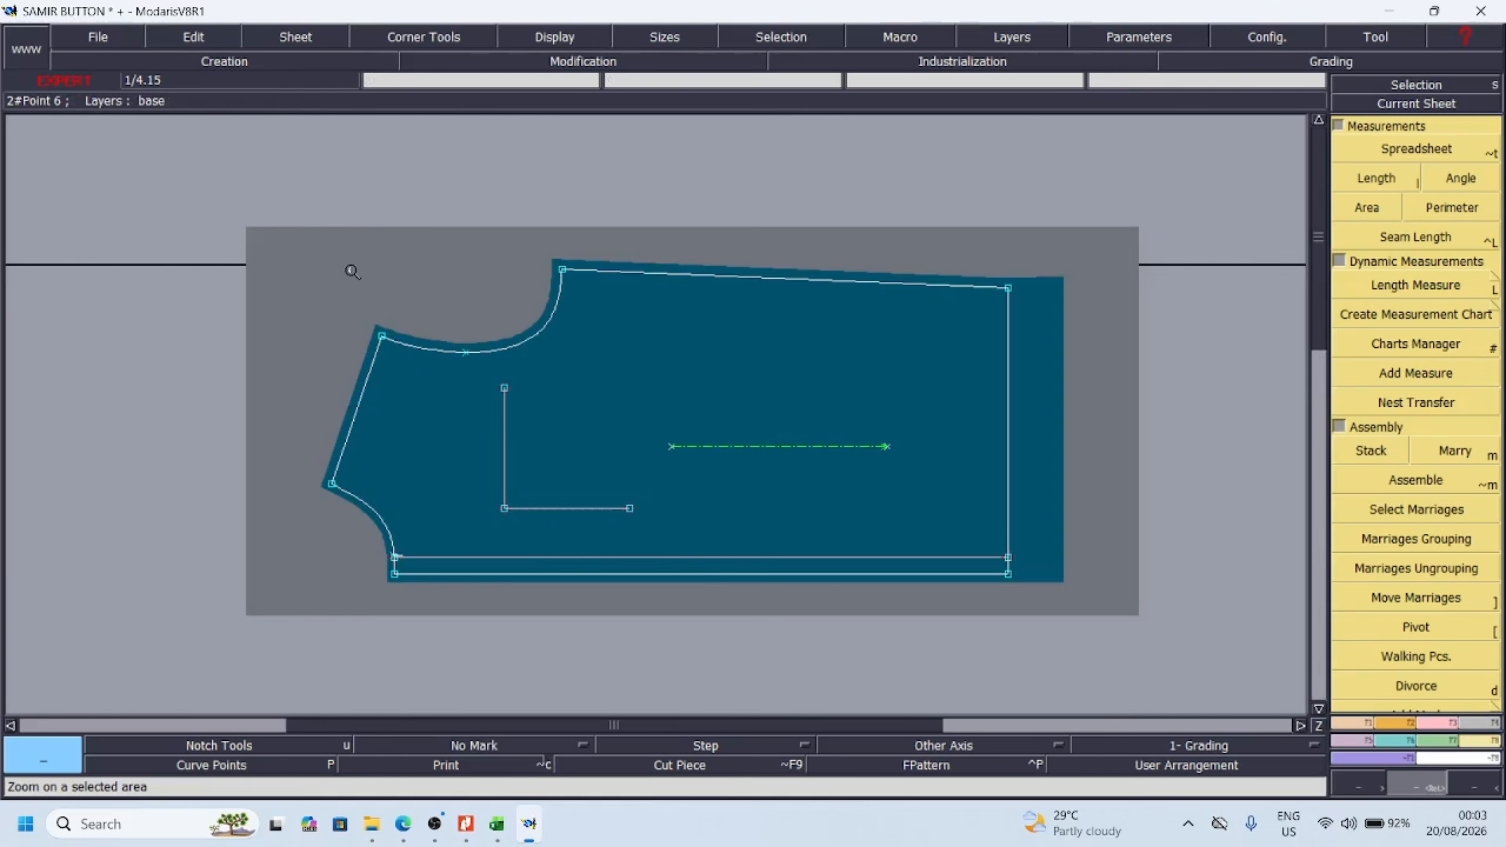
{"action": "left_click_drag", "start_coordinate": [309, 226], "coordinate": [809, 579]}
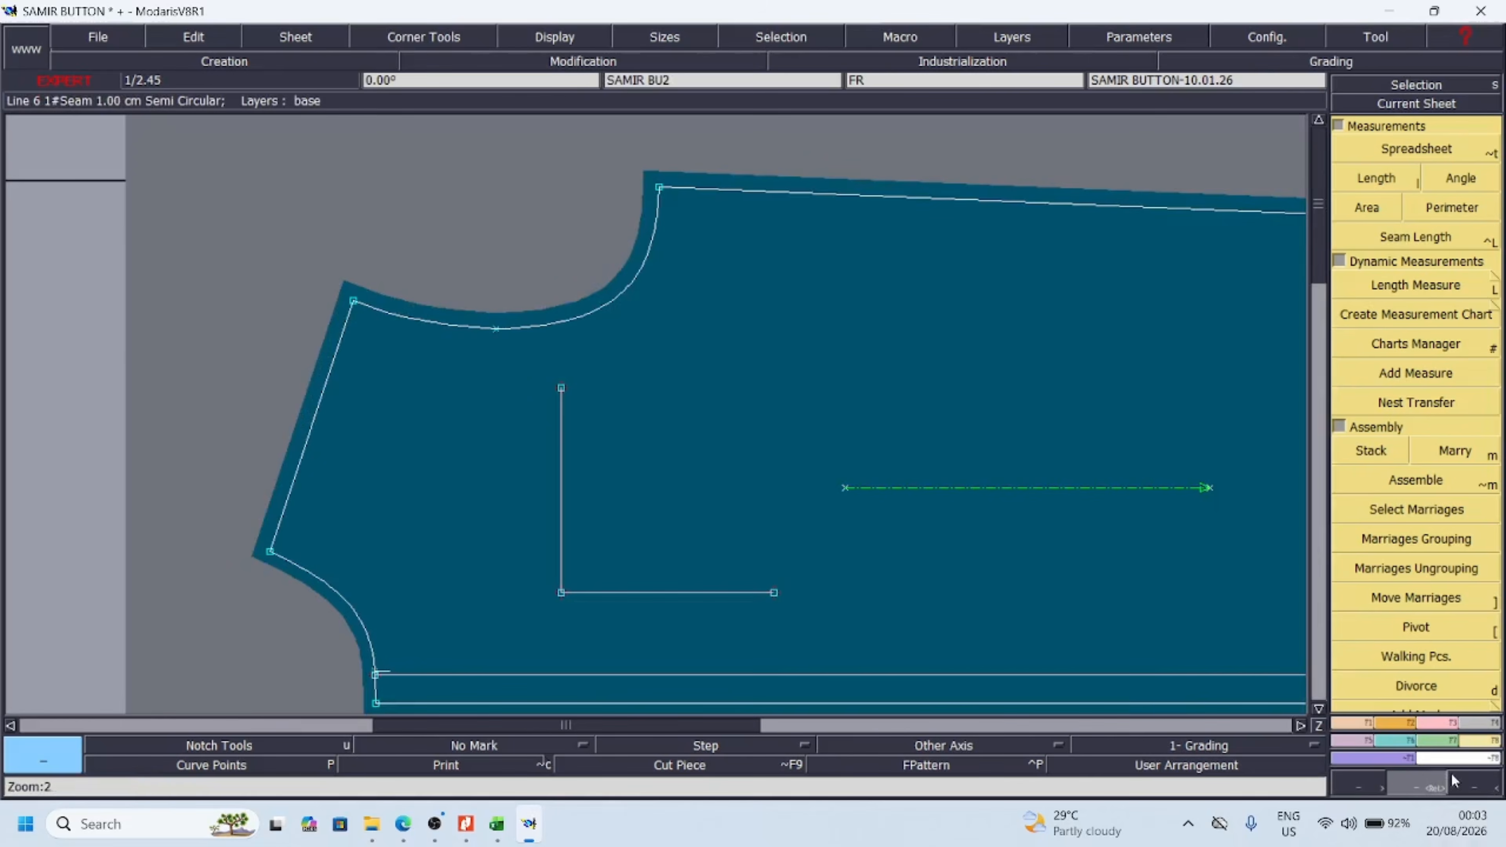
{"action": "left_click", "coordinate": [1454, 782]}
{"action": "left_click", "coordinate": [1398, 293]}
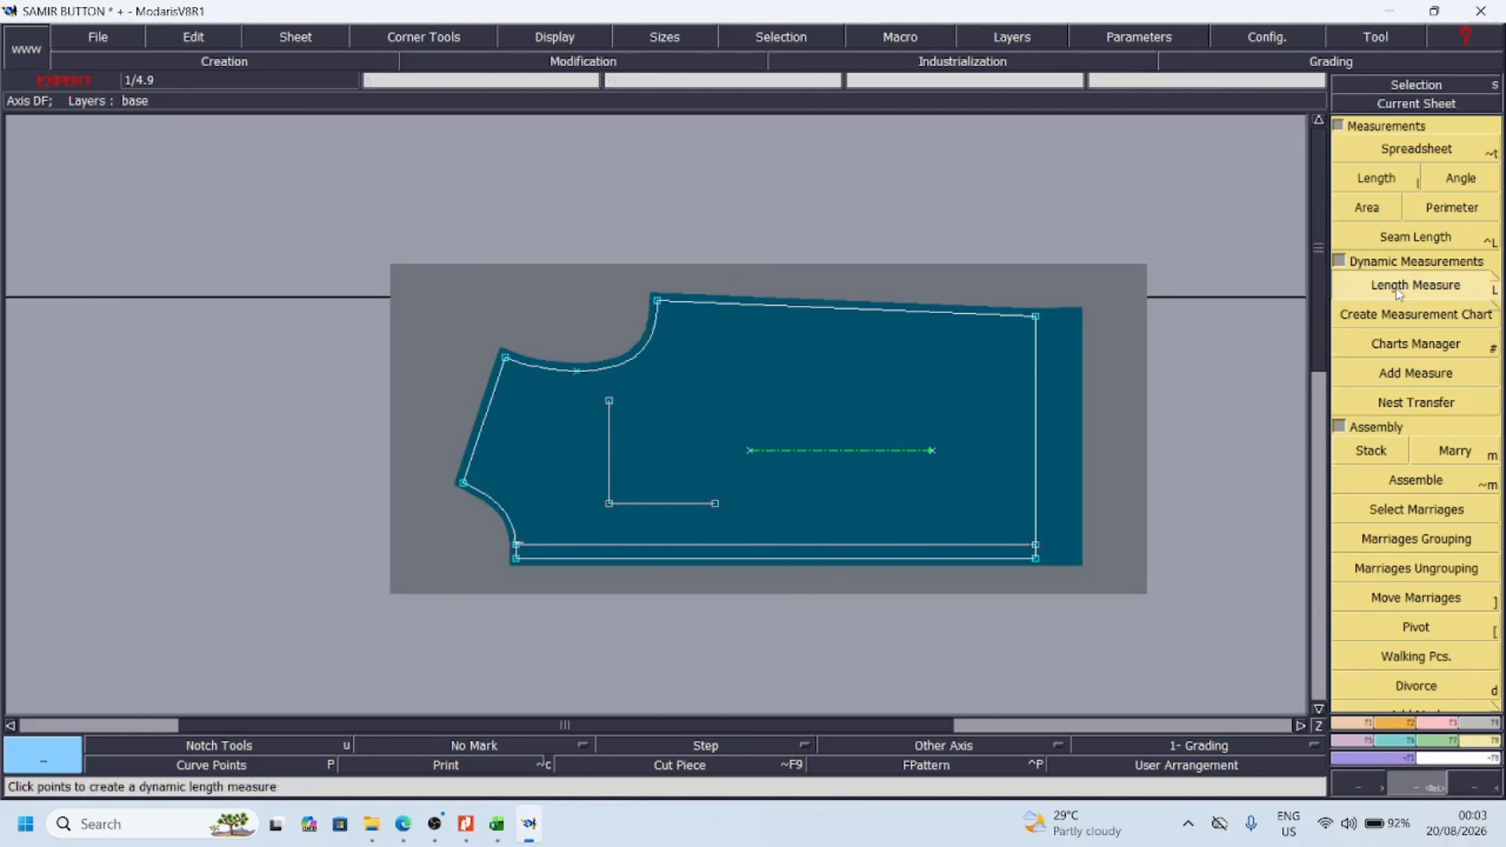
{"action": "left_click", "coordinate": [680, 300]}
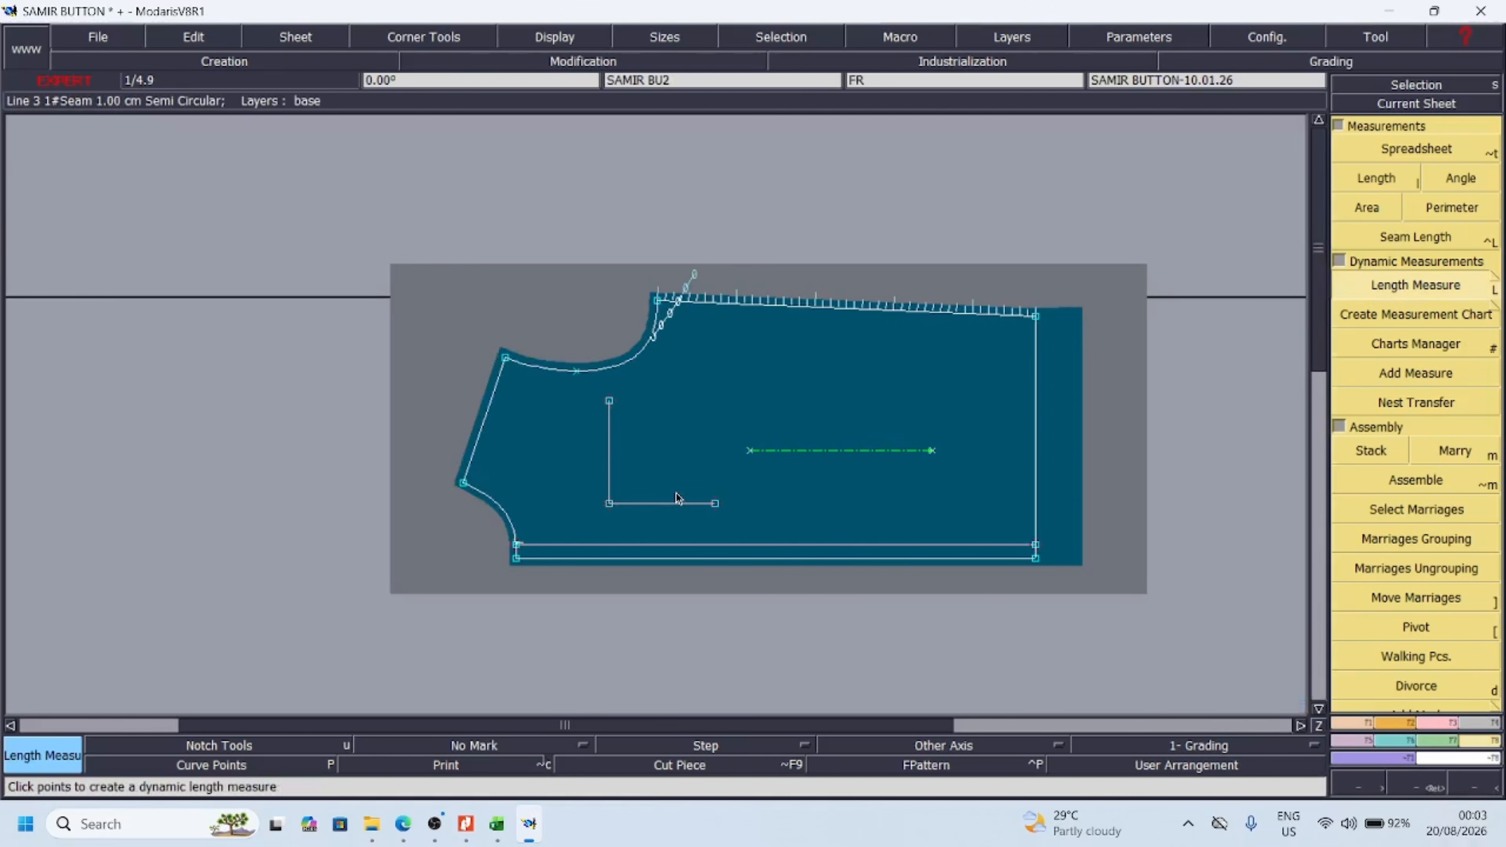
{"action": "left_click", "coordinate": [680, 545]}
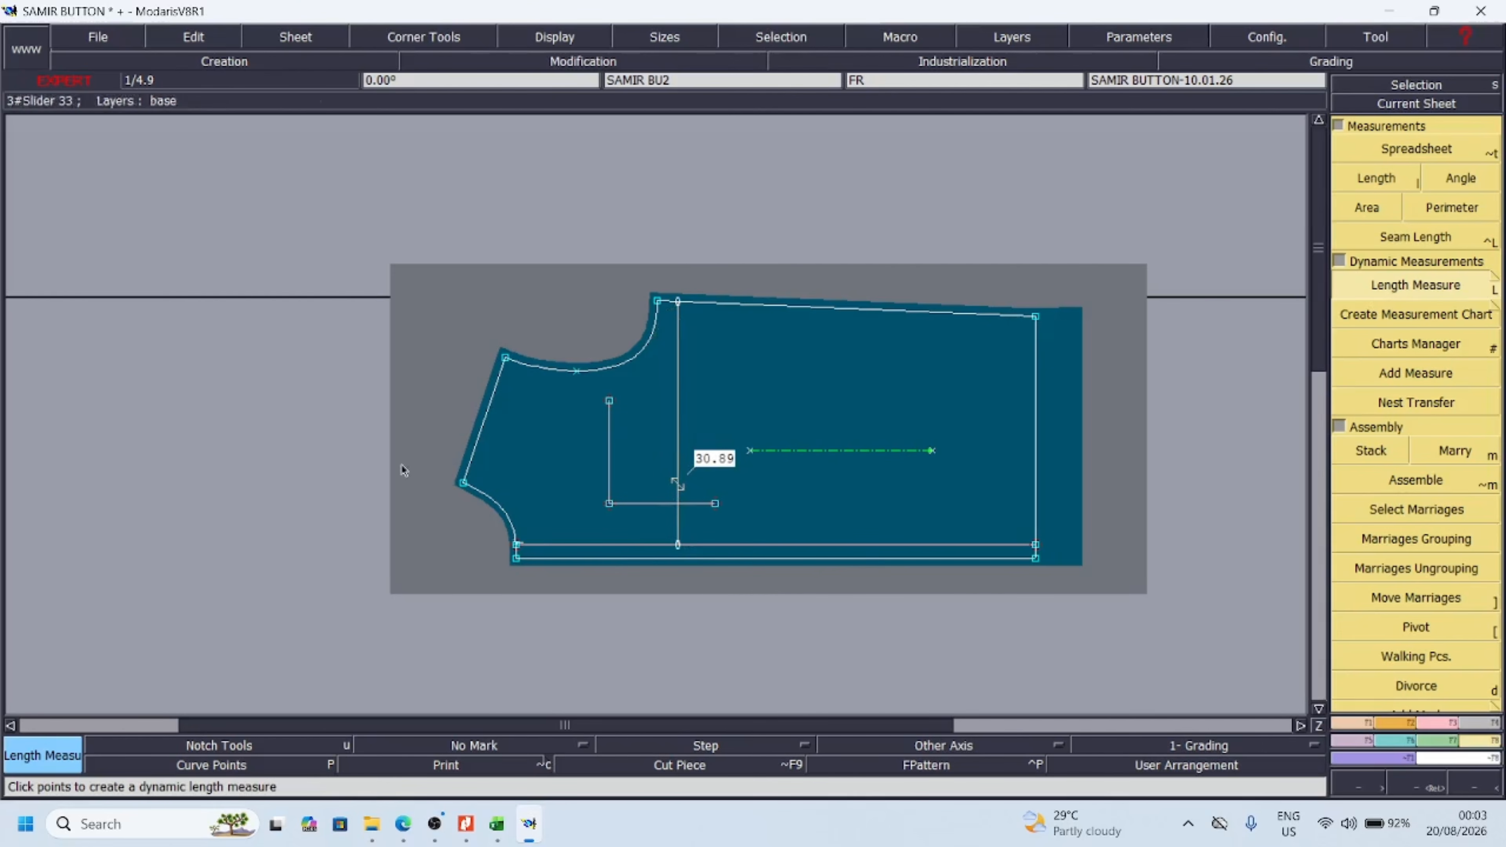
Add dynamic width measures on the front piece at mid-body, hem and the mid-armhole point, each ending on the inner placket line
{"action": "key", "text": "Return"}
{"action": "left_click_drag", "start_coordinate": [394, 266], "coordinate": [1112, 592]}
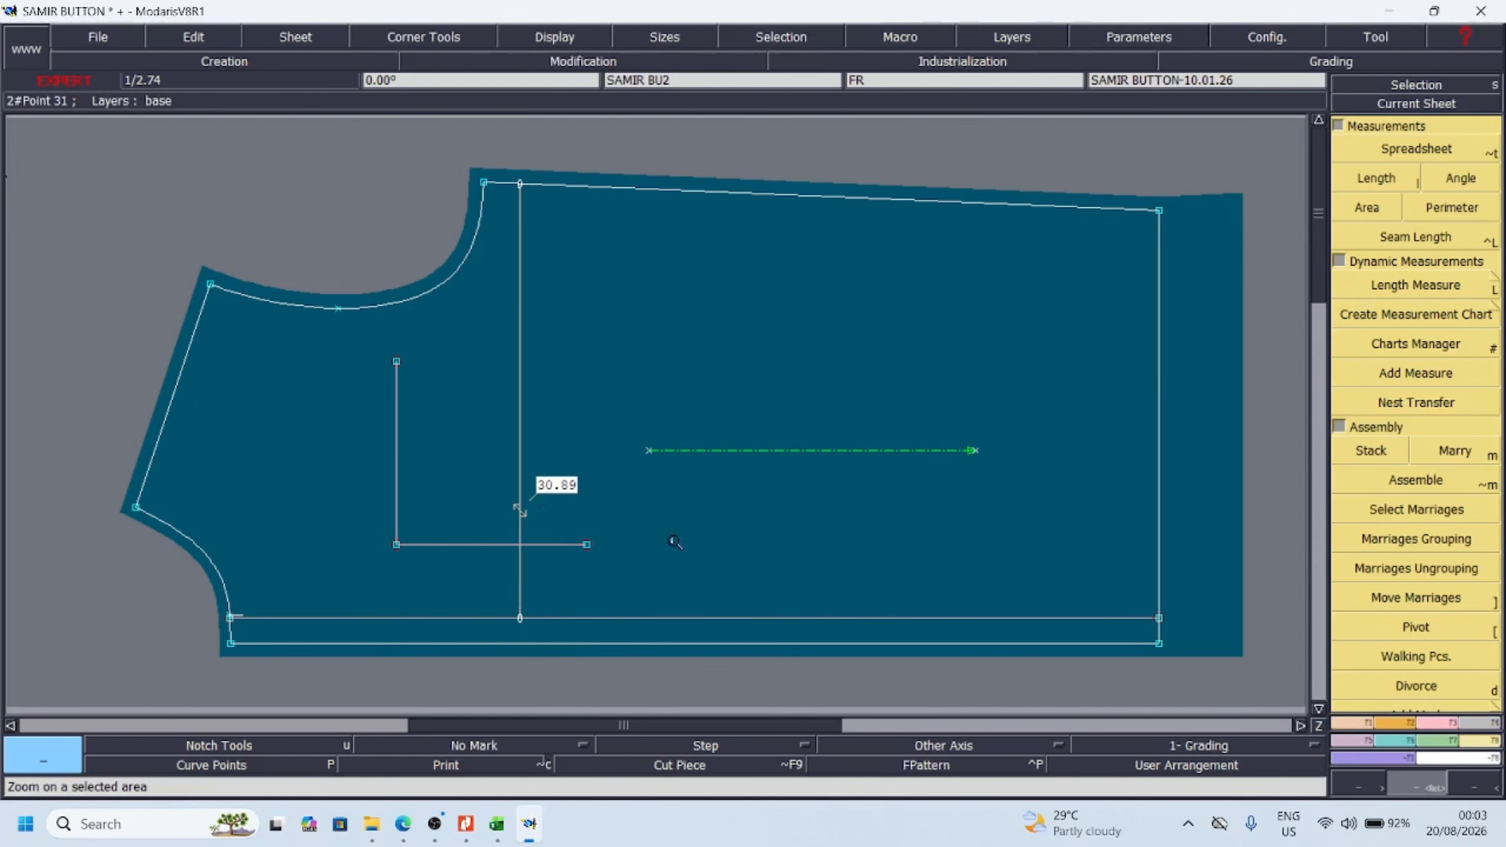
{"action": "left_click", "coordinate": [1411, 297]}
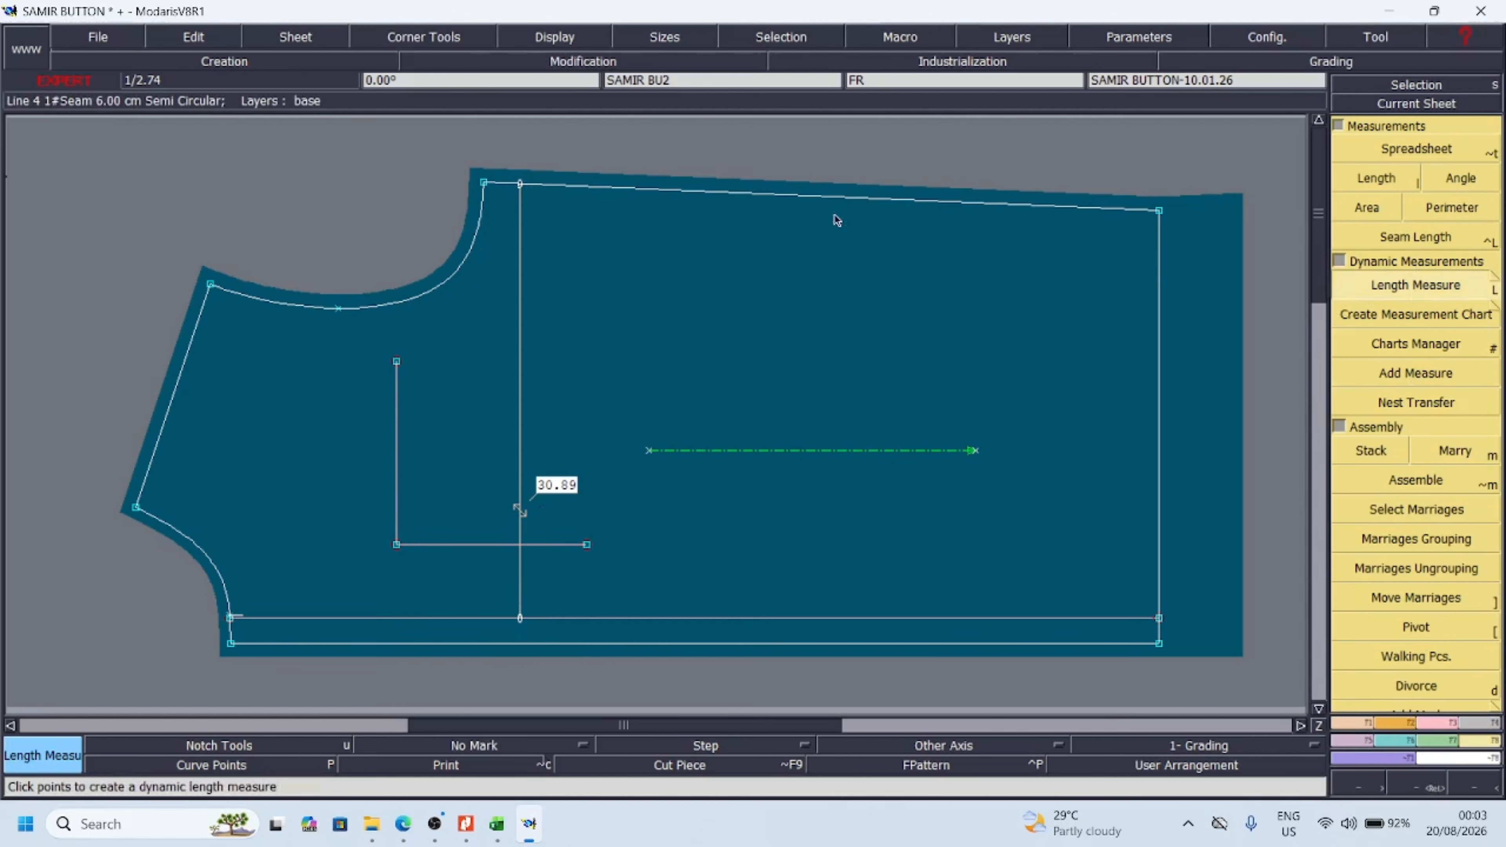
{"action": "left_click", "coordinate": [762, 195]}
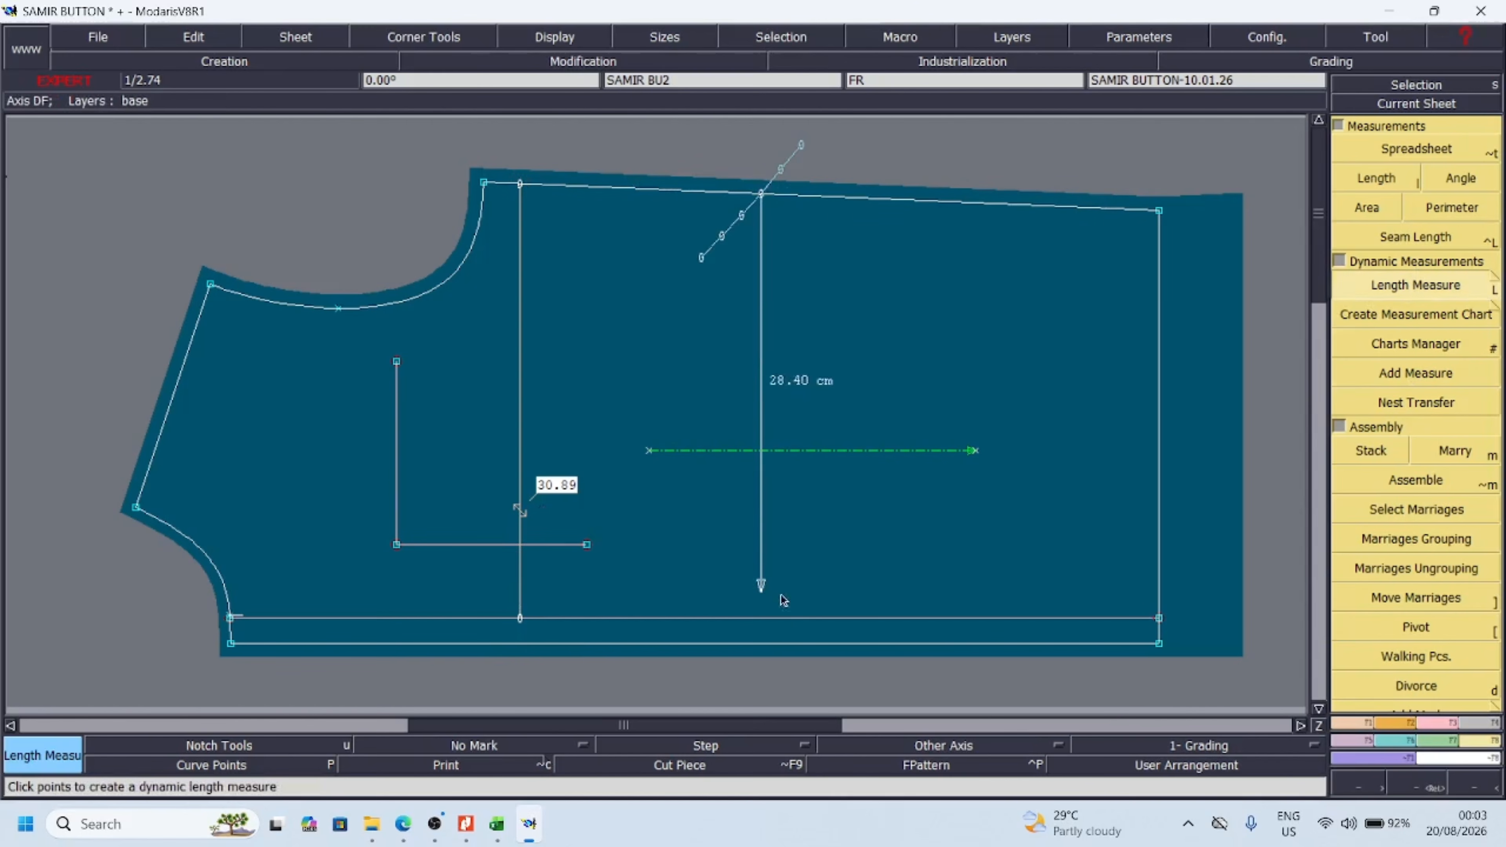
{"action": "left_click", "coordinate": [761, 618]}
{"action": "left_click", "coordinate": [1159, 211]}
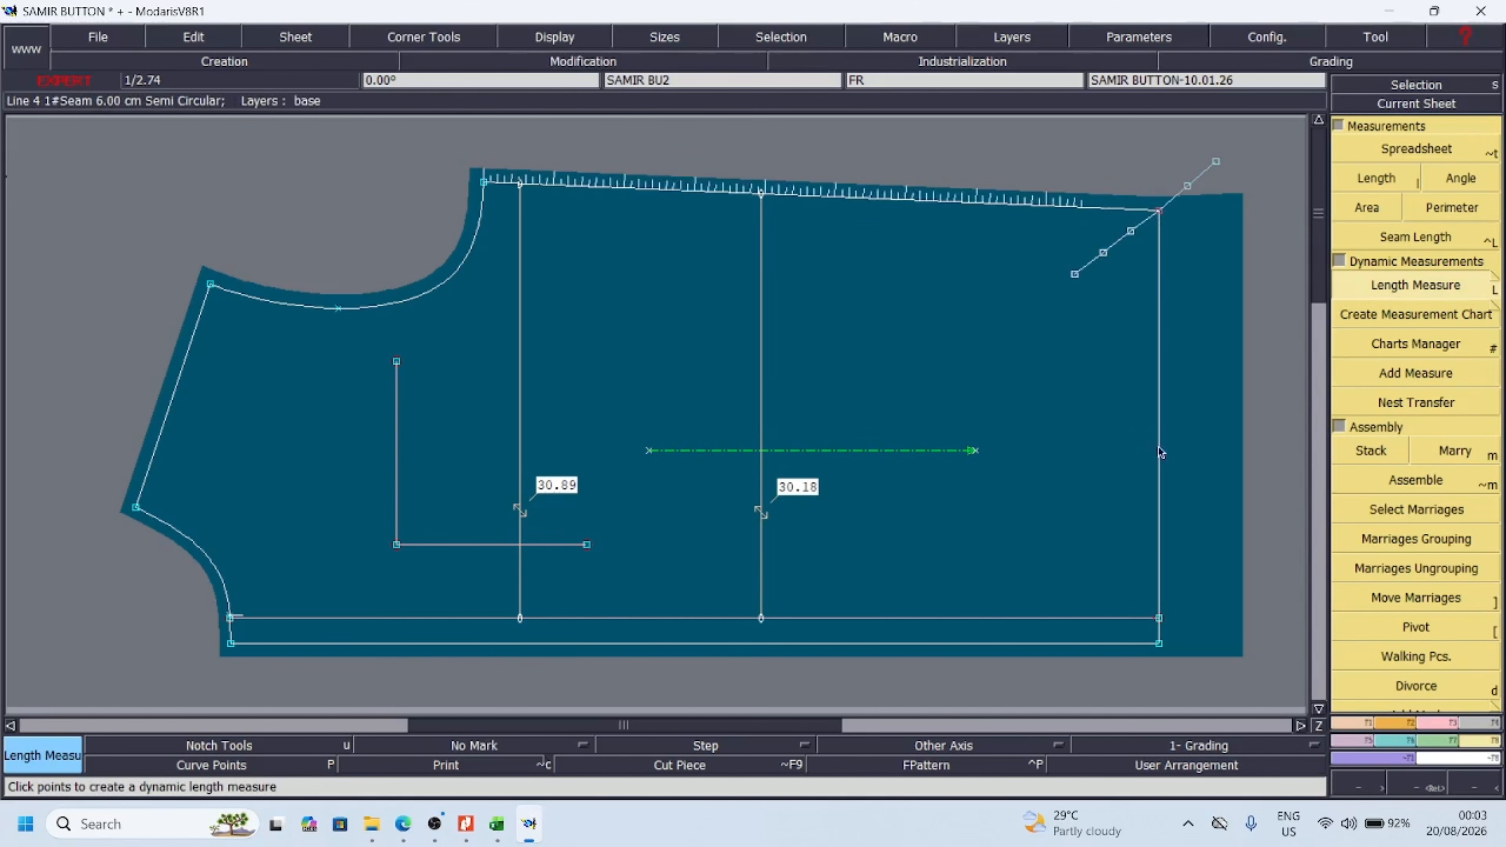
{"action": "left_click", "coordinate": [1161, 618]}
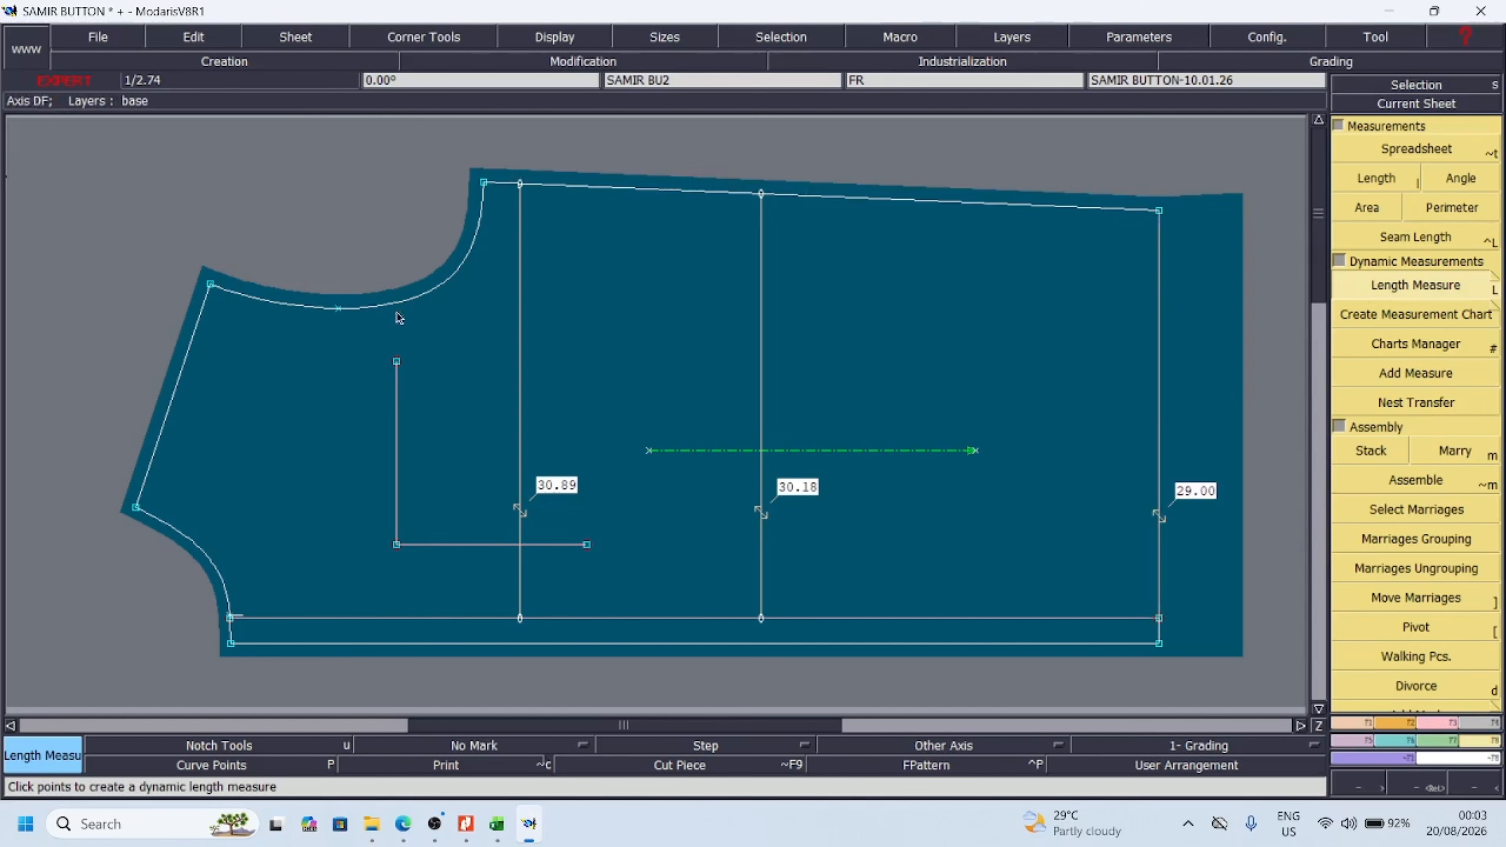
{"action": "left_click", "coordinate": [337, 309]}
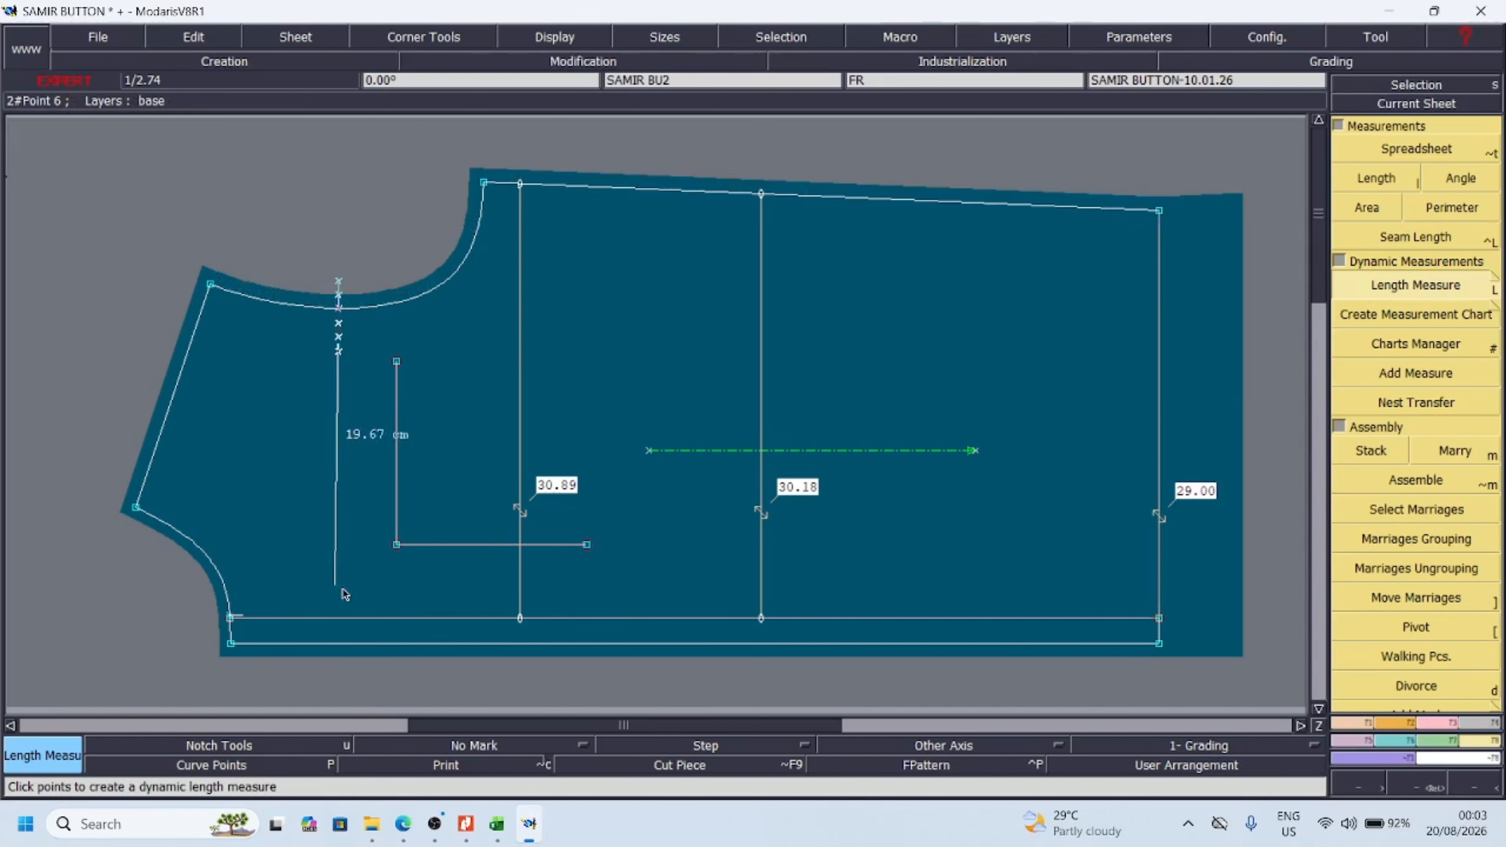
{"action": "left_click", "coordinate": [335, 618]}
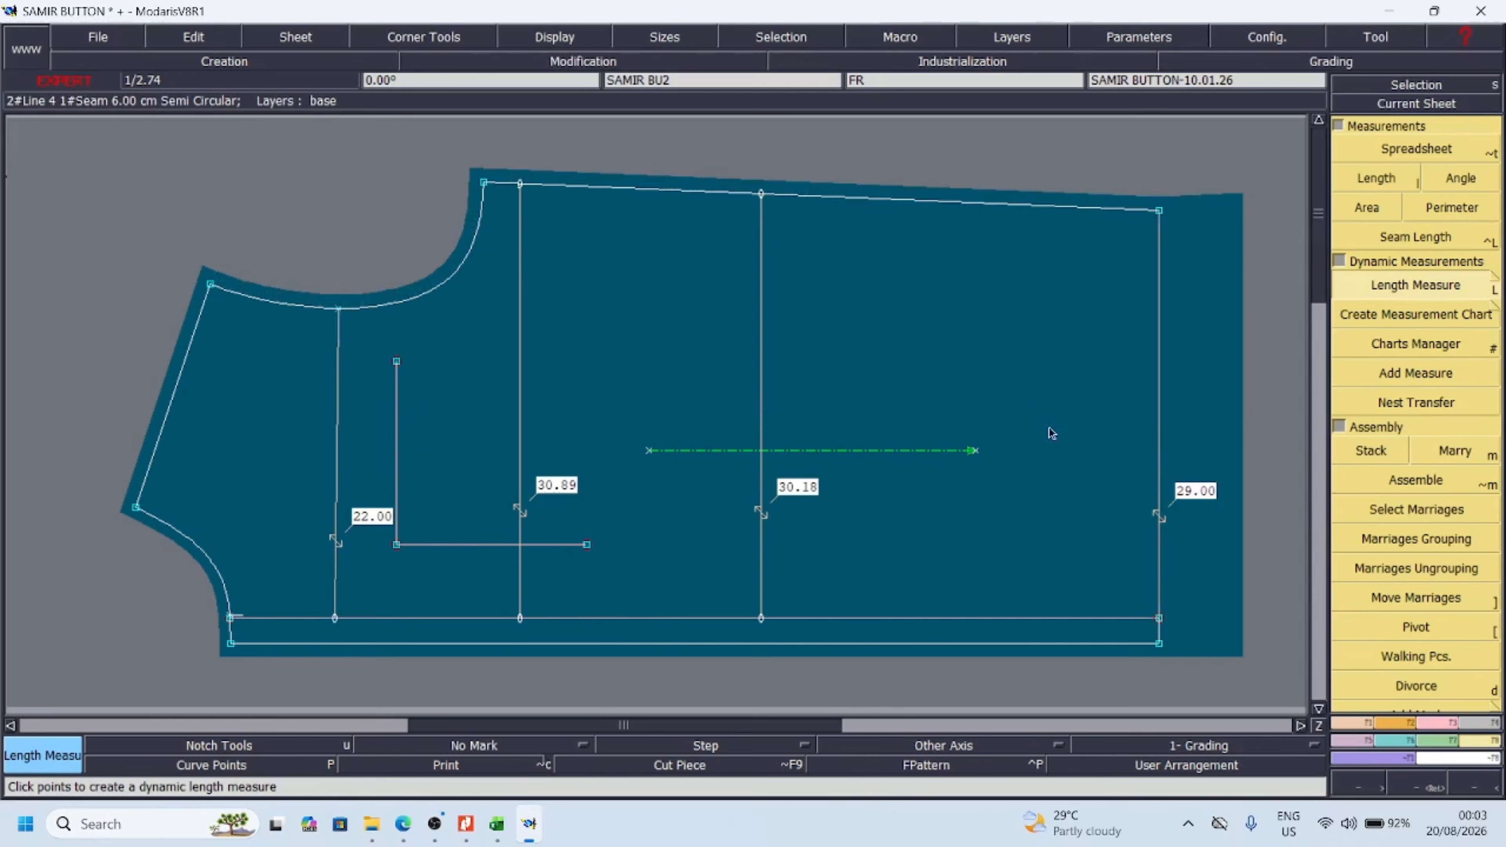
Move the front piece sheet outside the frame beside the back and bring the yoke sheet into the vacated space
{"action": "left_click", "coordinate": [1475, 785]}
{"action": "left_click", "coordinate": [1475, 785]}
{"action": "left_click", "coordinate": [1475, 785]}
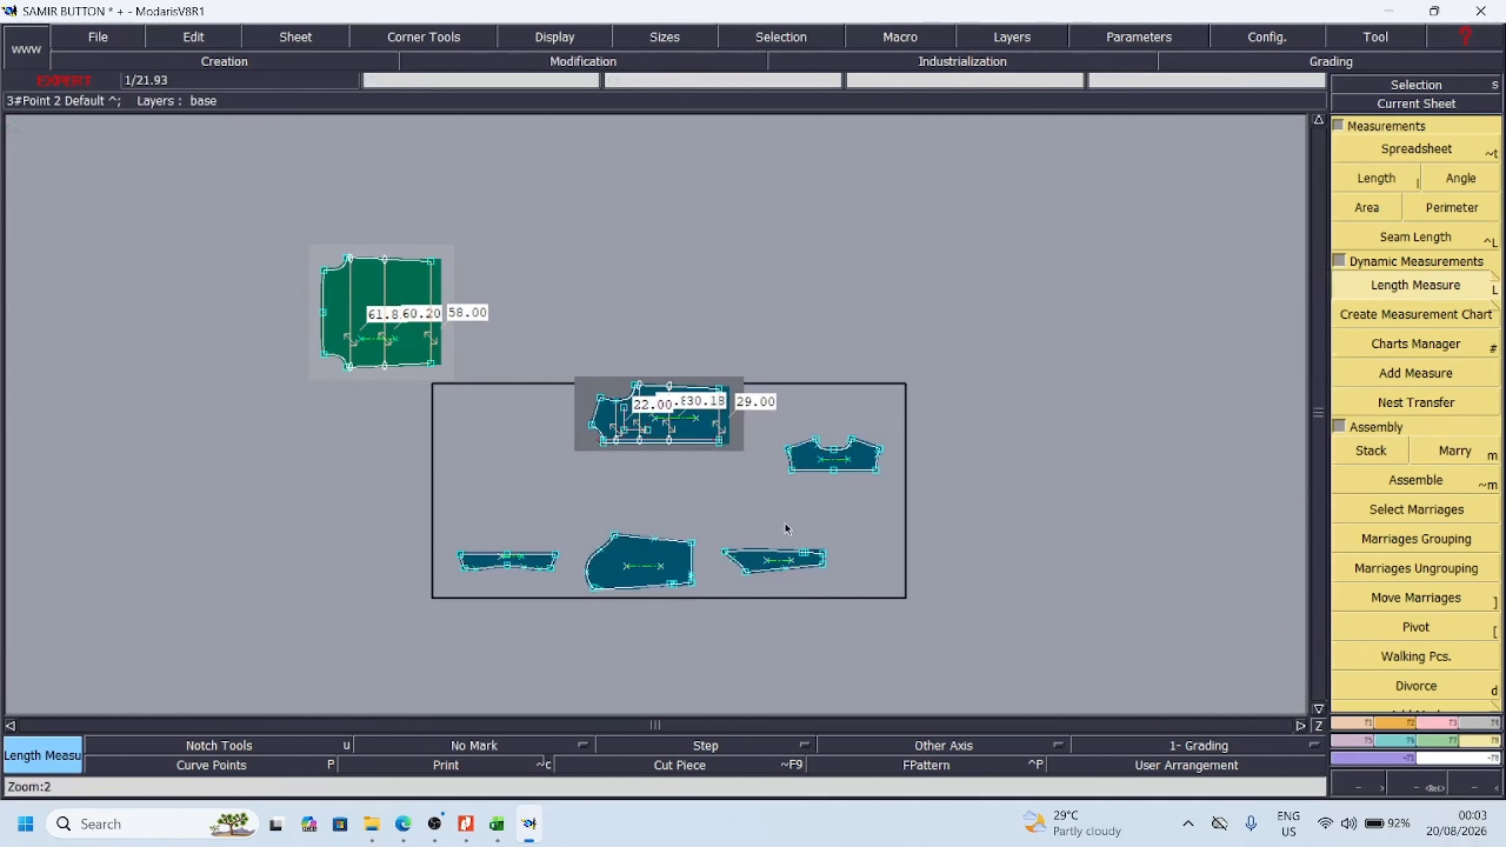
{"action": "key", "text": "space"}
{"action": "left_click_drag", "start_coordinate": [682, 437], "coordinate": [513, 311]}
{"action": "left_click_drag", "start_coordinate": [810, 471], "coordinate": [671, 438]}
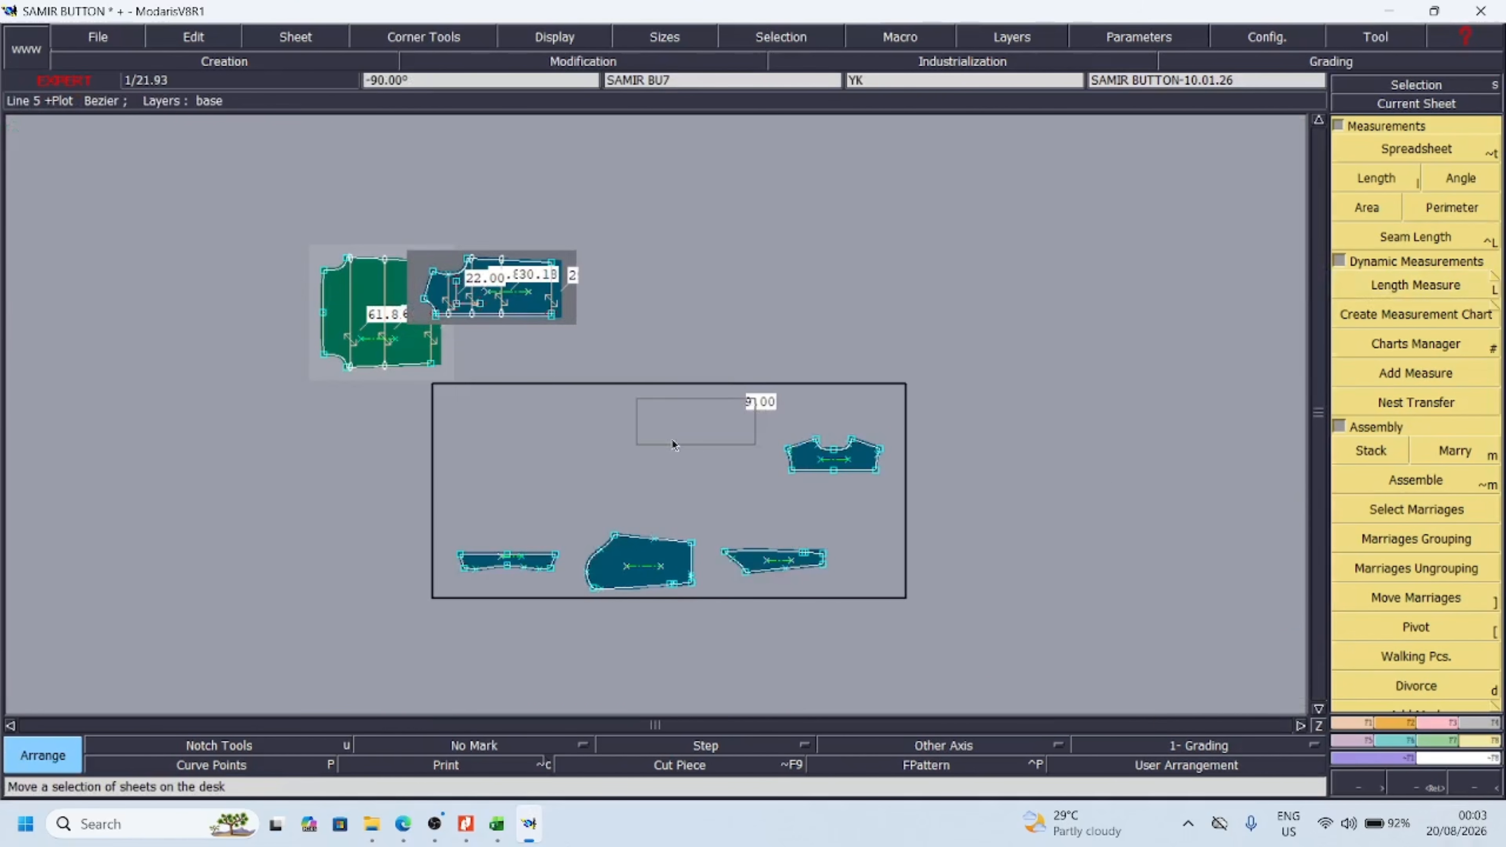
Create dynamic length measures on the yoke between its two armhole points and from the neckline curve point to the lower edge
{"action": "key", "text": "Return"}
{"action": "left_click_drag", "start_coordinate": [554, 360], "coordinate": [811, 467]}
{"action": "left_click_drag", "start_coordinate": [318, 290], "coordinate": [1070, 579]}
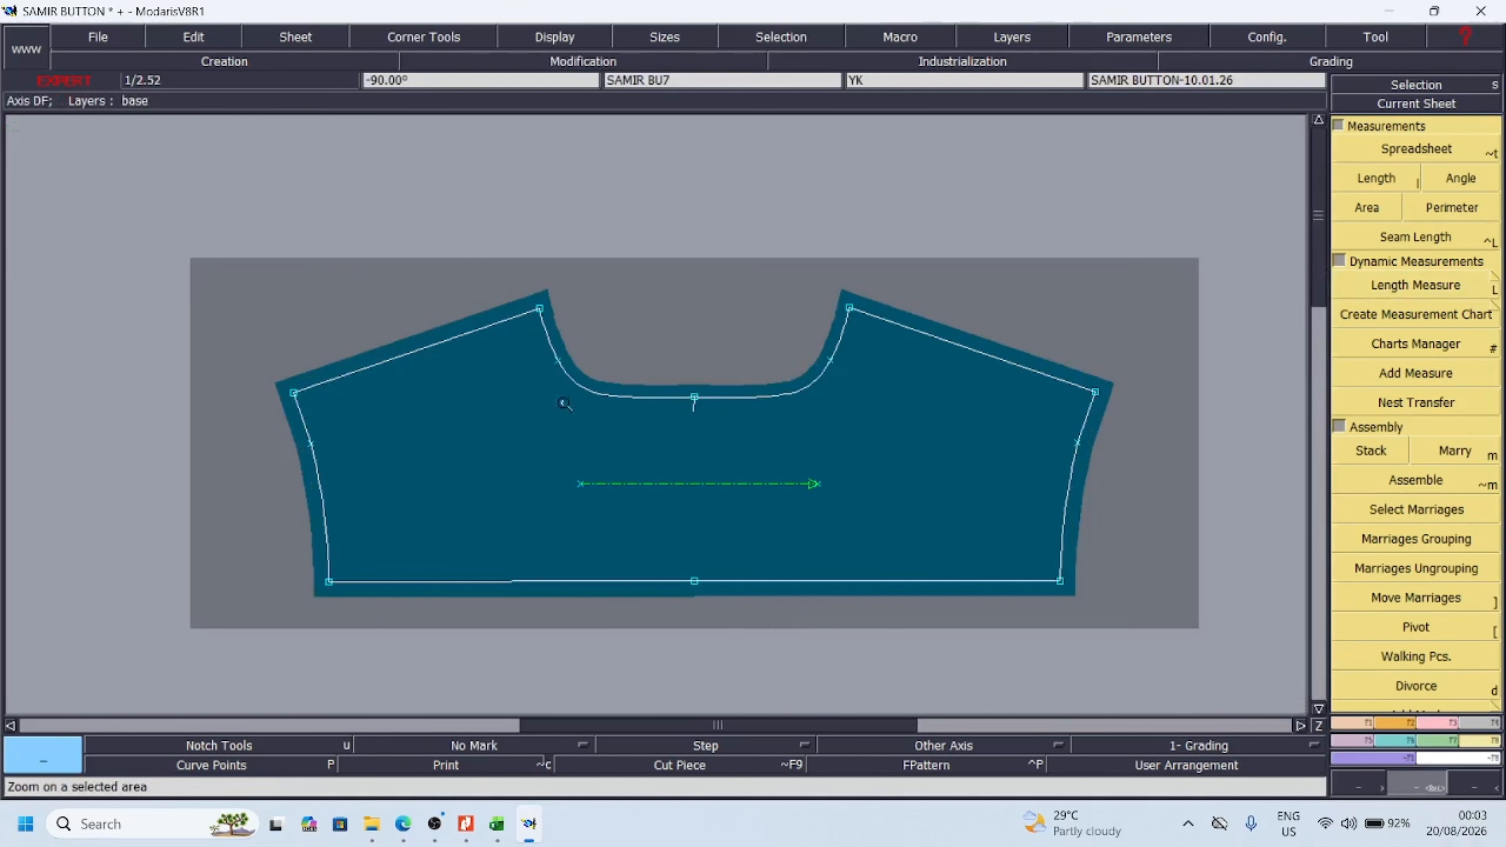
{"action": "left_click", "coordinate": [1426, 295]}
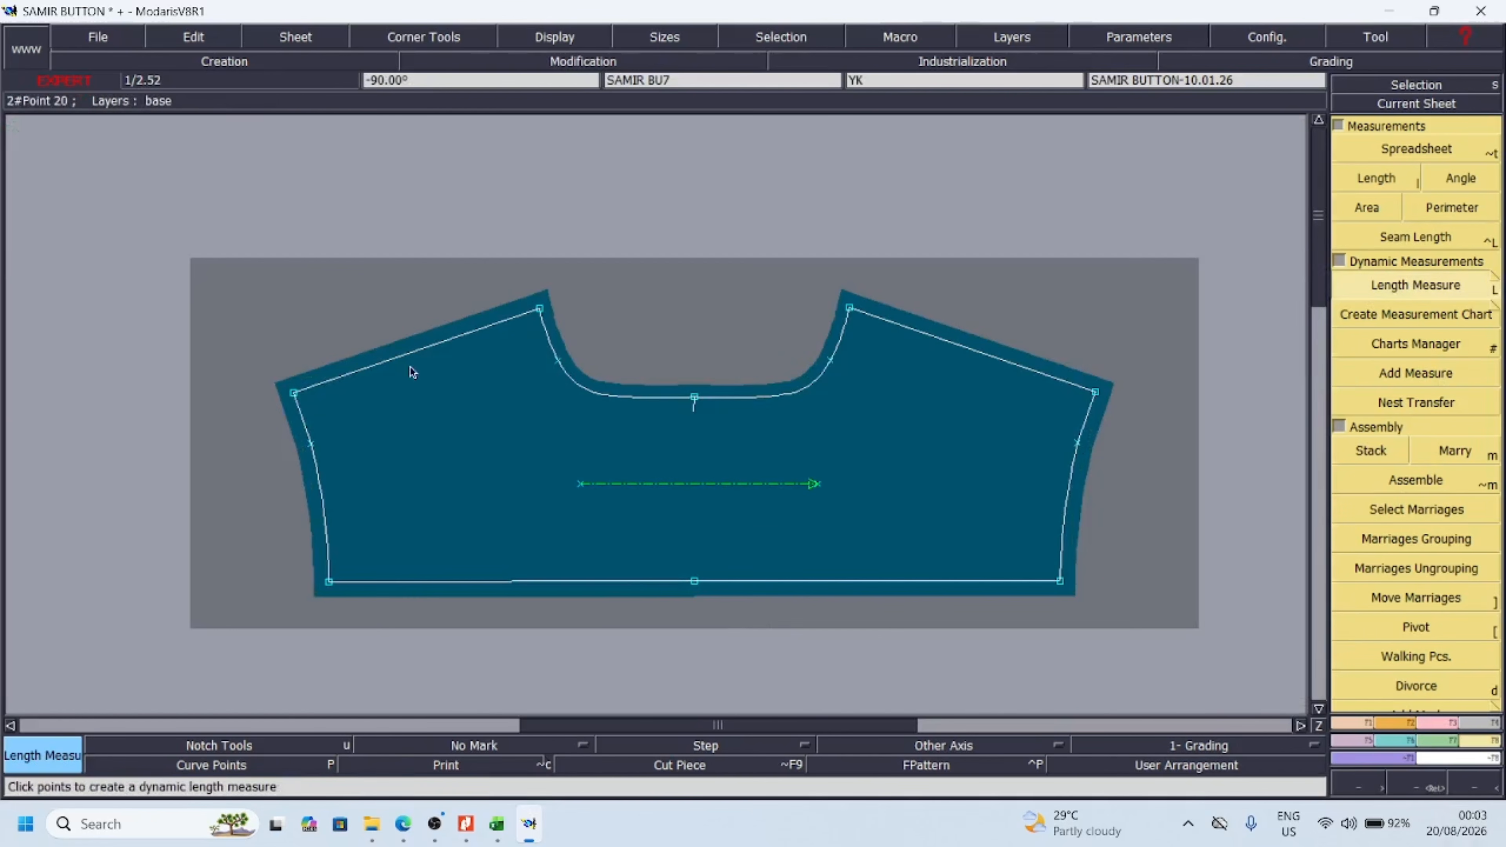
{"action": "left_click", "coordinate": [313, 446]}
{"action": "left_click", "coordinate": [1076, 469]}
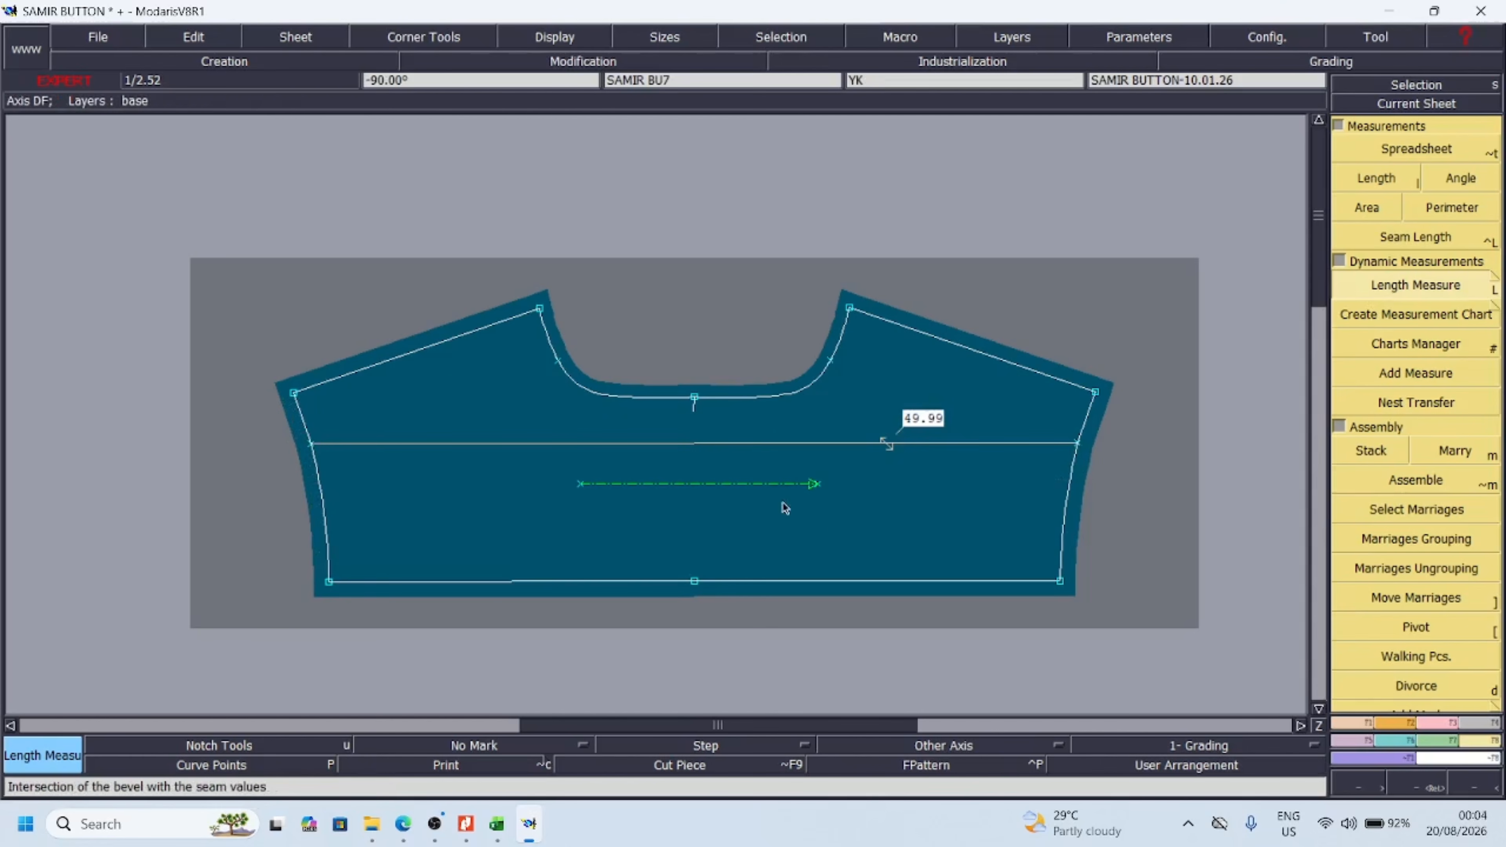
{"action": "left_click", "coordinate": [559, 360]}
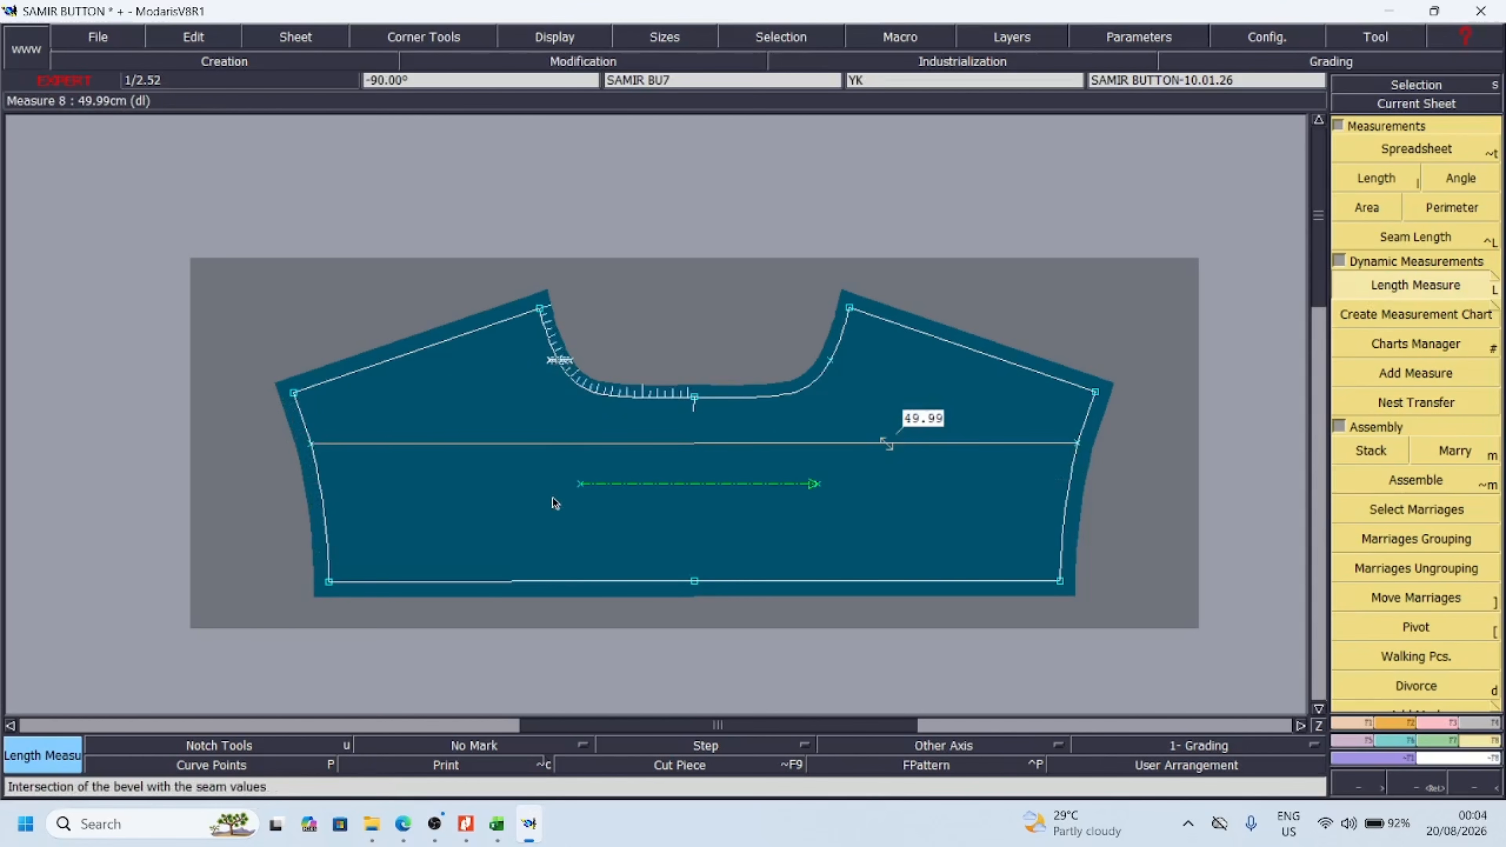
{"action": "left_click", "coordinate": [557, 582]}
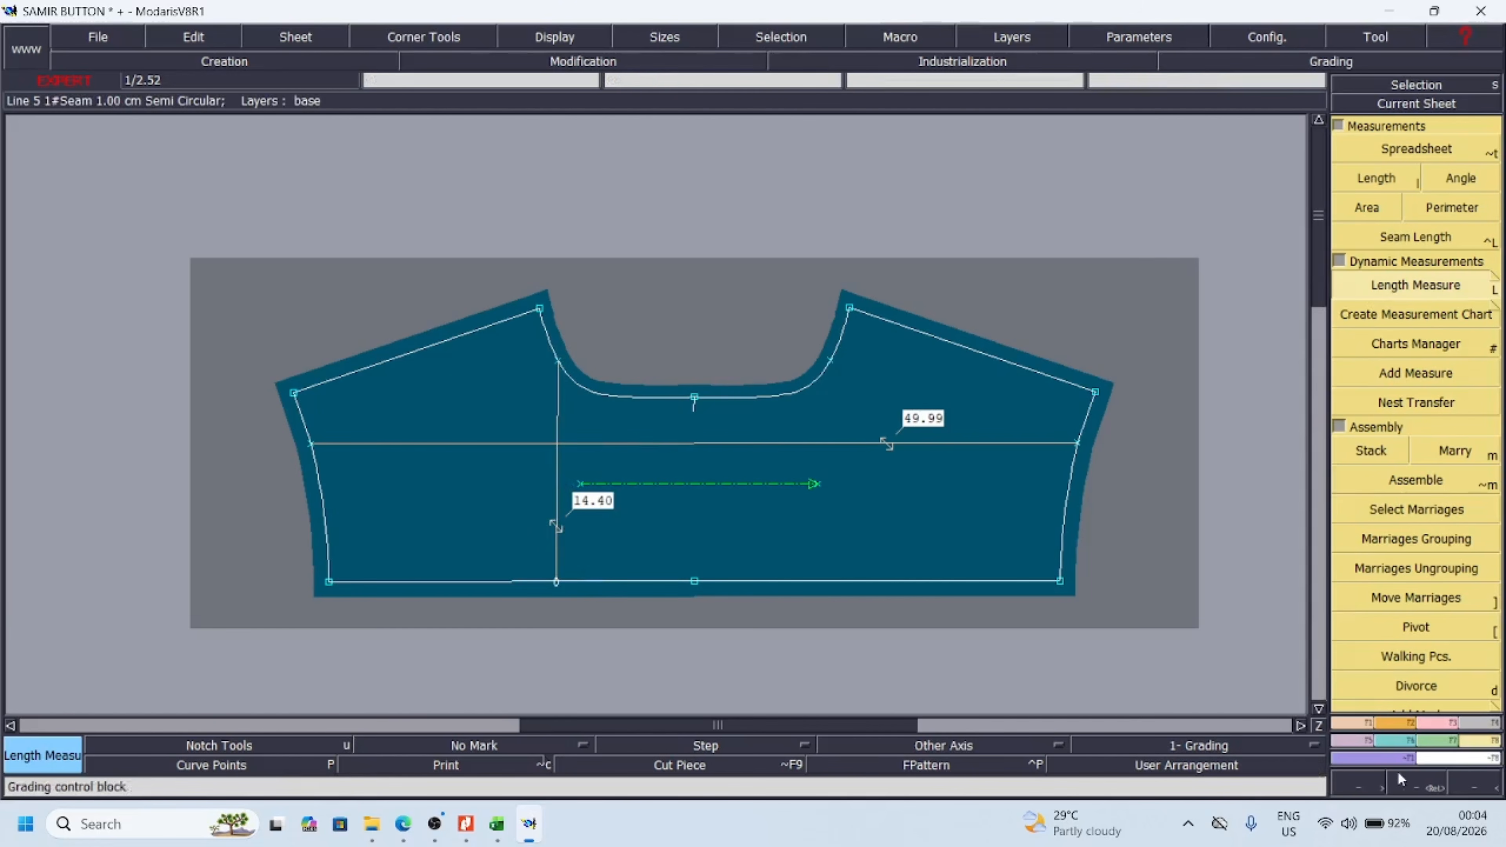
Create a dynamic length measure on the yoke from the centre neckline point straight down to the centre point of the lower edge
{"action": "left_click", "coordinate": [1468, 792]}
{"action": "left_click", "coordinate": [1468, 792]}
{"action": "left_click", "coordinate": [1467, 792]}
{"action": "key", "text": "Return"}
{"action": "left_click_drag", "start_coordinate": [581, 374], "coordinate": [723, 450]}
{"action": "left_click_drag", "start_coordinate": [420, 333], "coordinate": [1002, 676]}
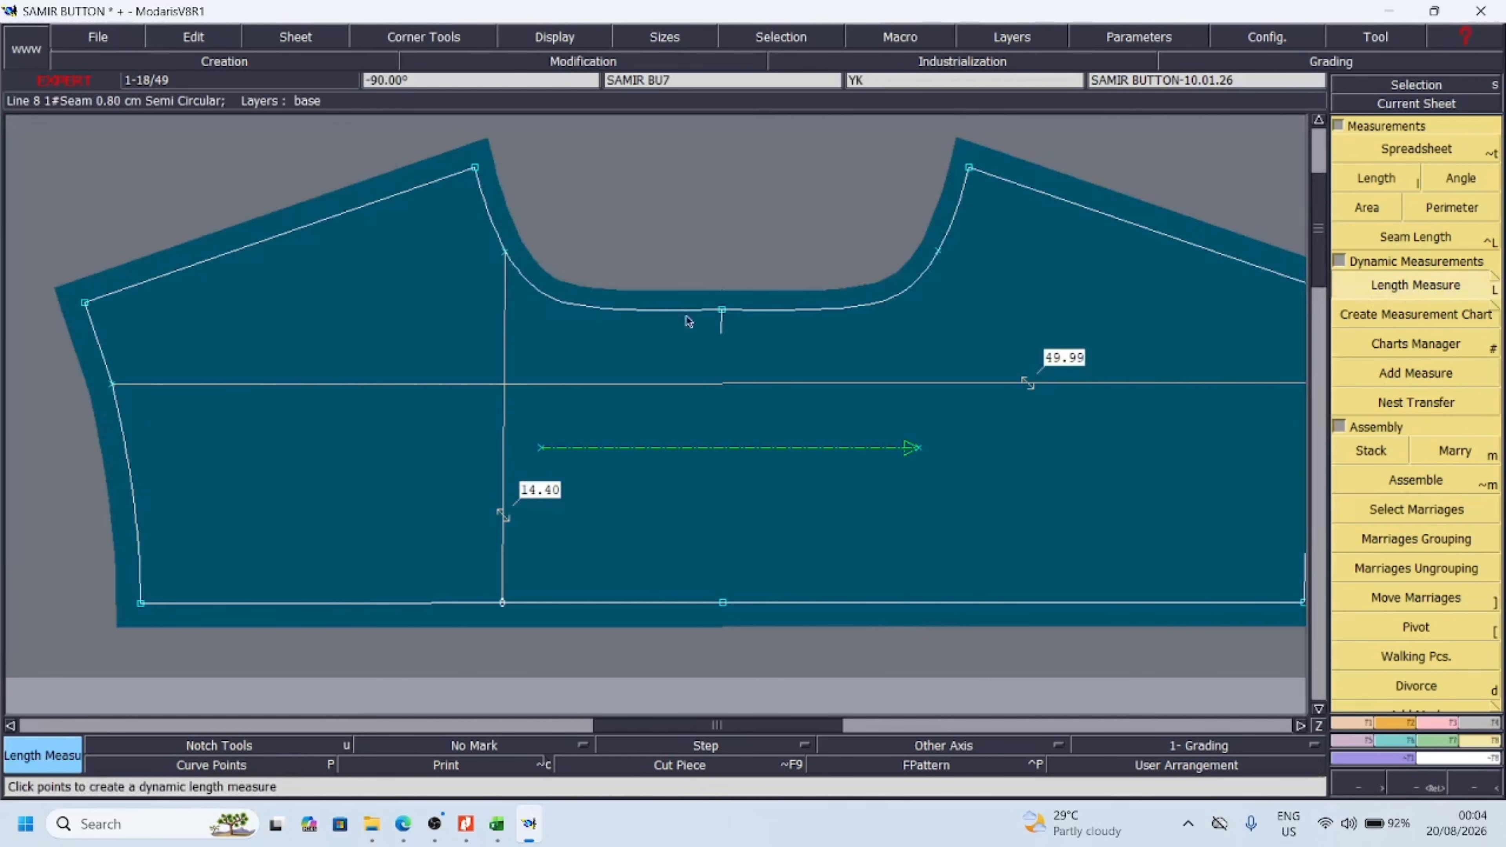
{"action": "left_click", "coordinate": [722, 310]}
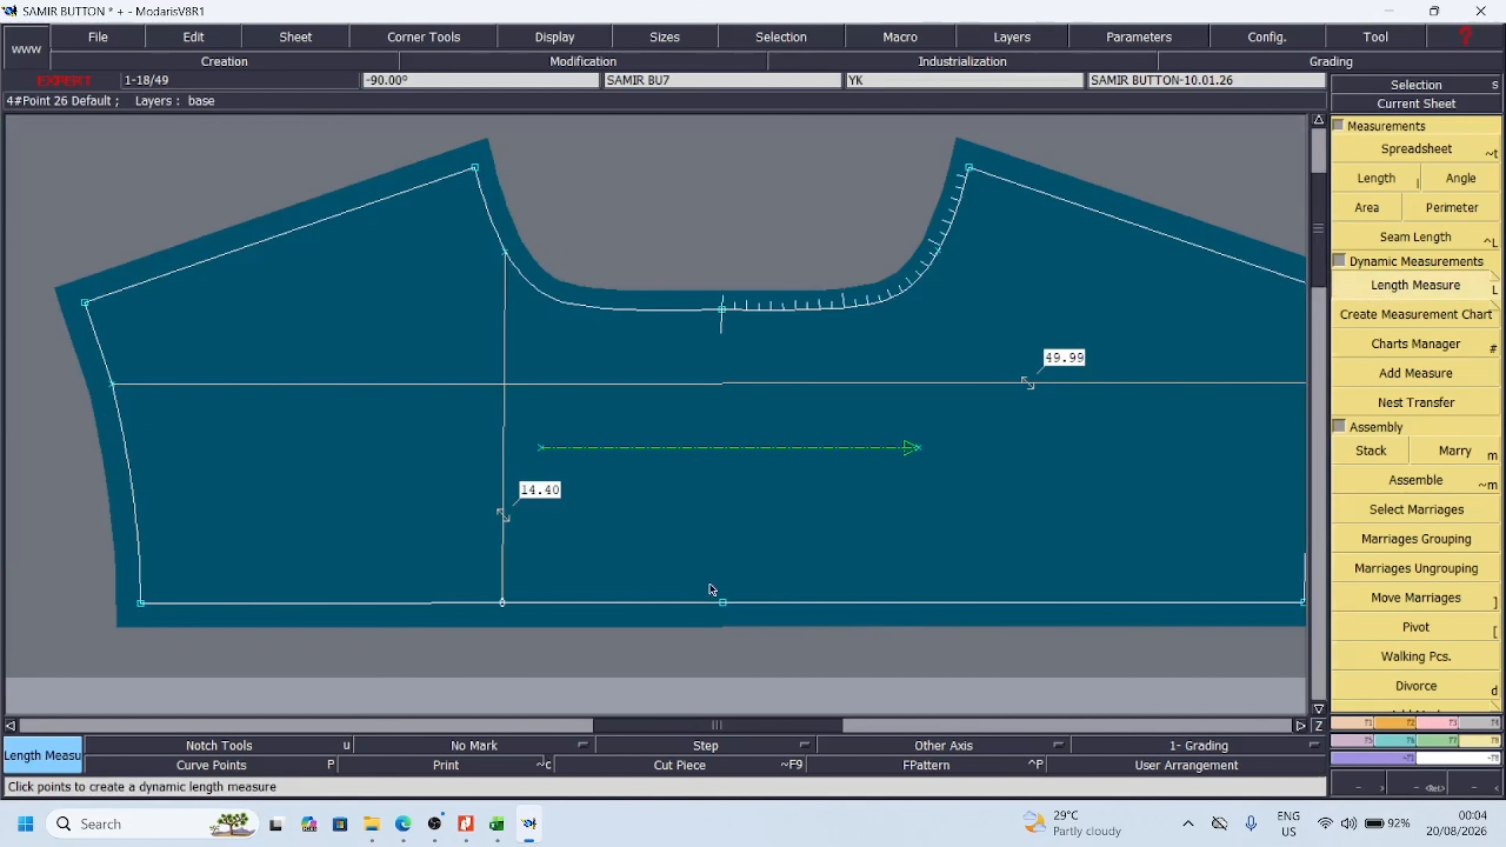
{"action": "left_click", "coordinate": [722, 602]}
Move the yoke sheet out of the frame into the empty space above it
{"action": "left_click", "coordinate": [1465, 791]}
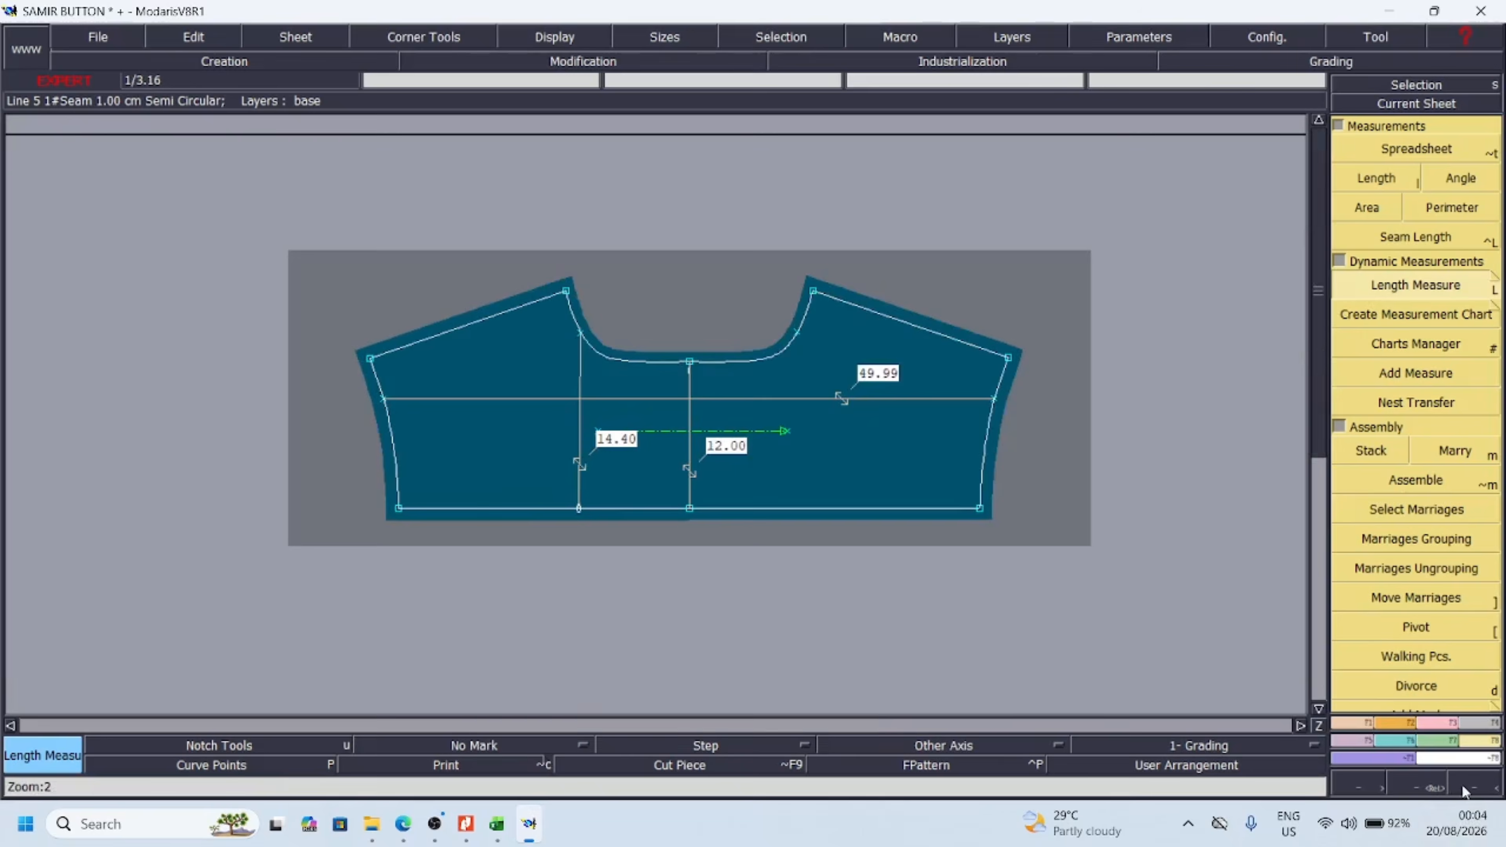
{"action": "left_click", "coordinate": [1465, 792]}
{"action": "left_click", "coordinate": [1465, 792]}
{"action": "key", "text": "a"}
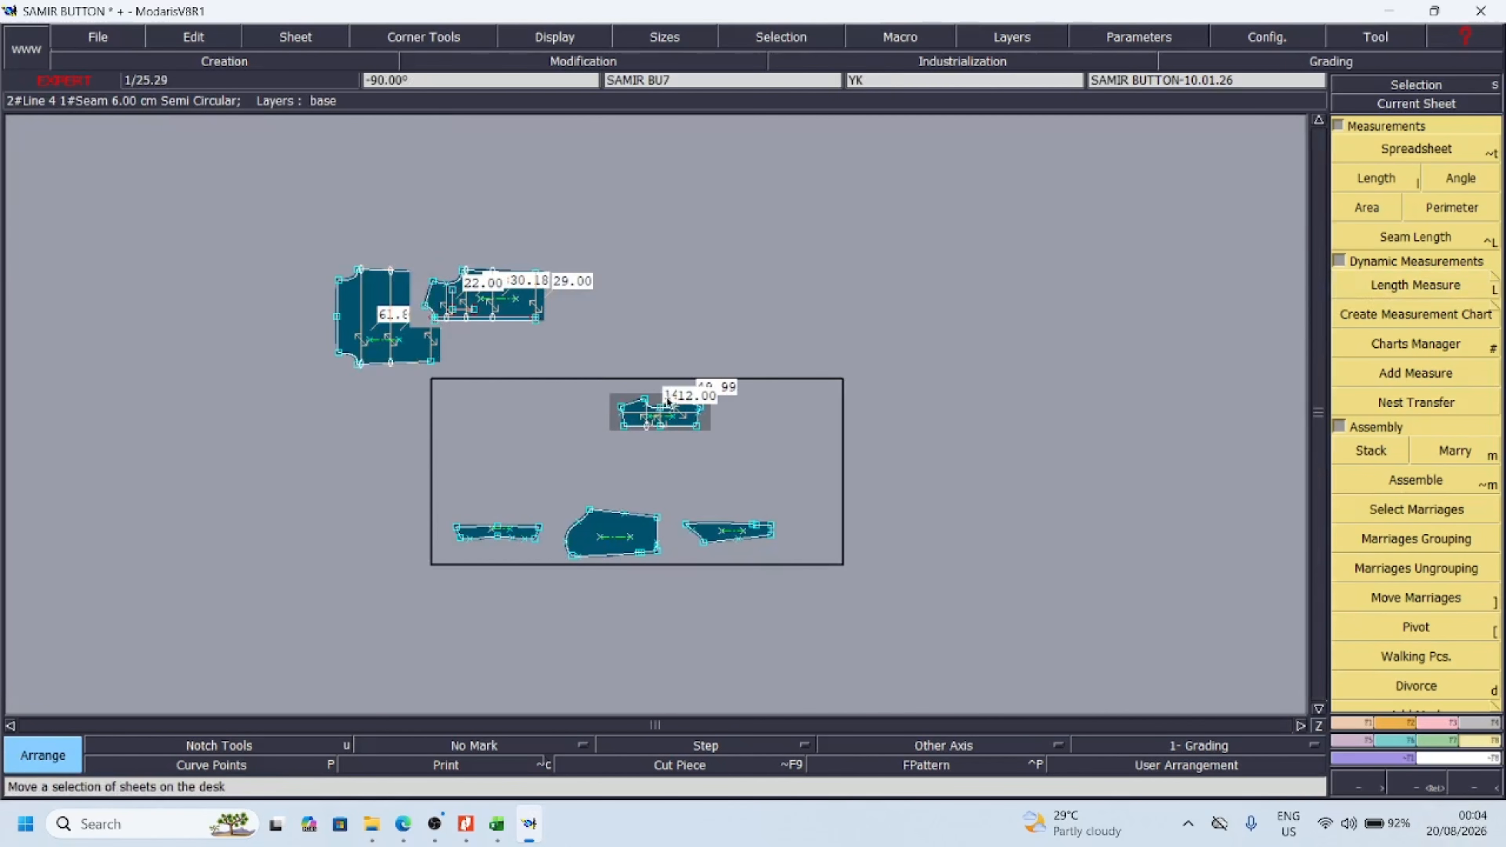
{"action": "left_click", "coordinate": [659, 414]}
{"action": "left_click", "coordinate": [717, 286]}
Bring the front and back sheets into the frame area side by side for comparison
{"action": "left_click", "coordinate": [482, 299]}
{"action": "left_click", "coordinate": [714, 413]}
{"action": "left_click", "coordinate": [720, 413]}
{"action": "left_click", "coordinate": [747, 416]}
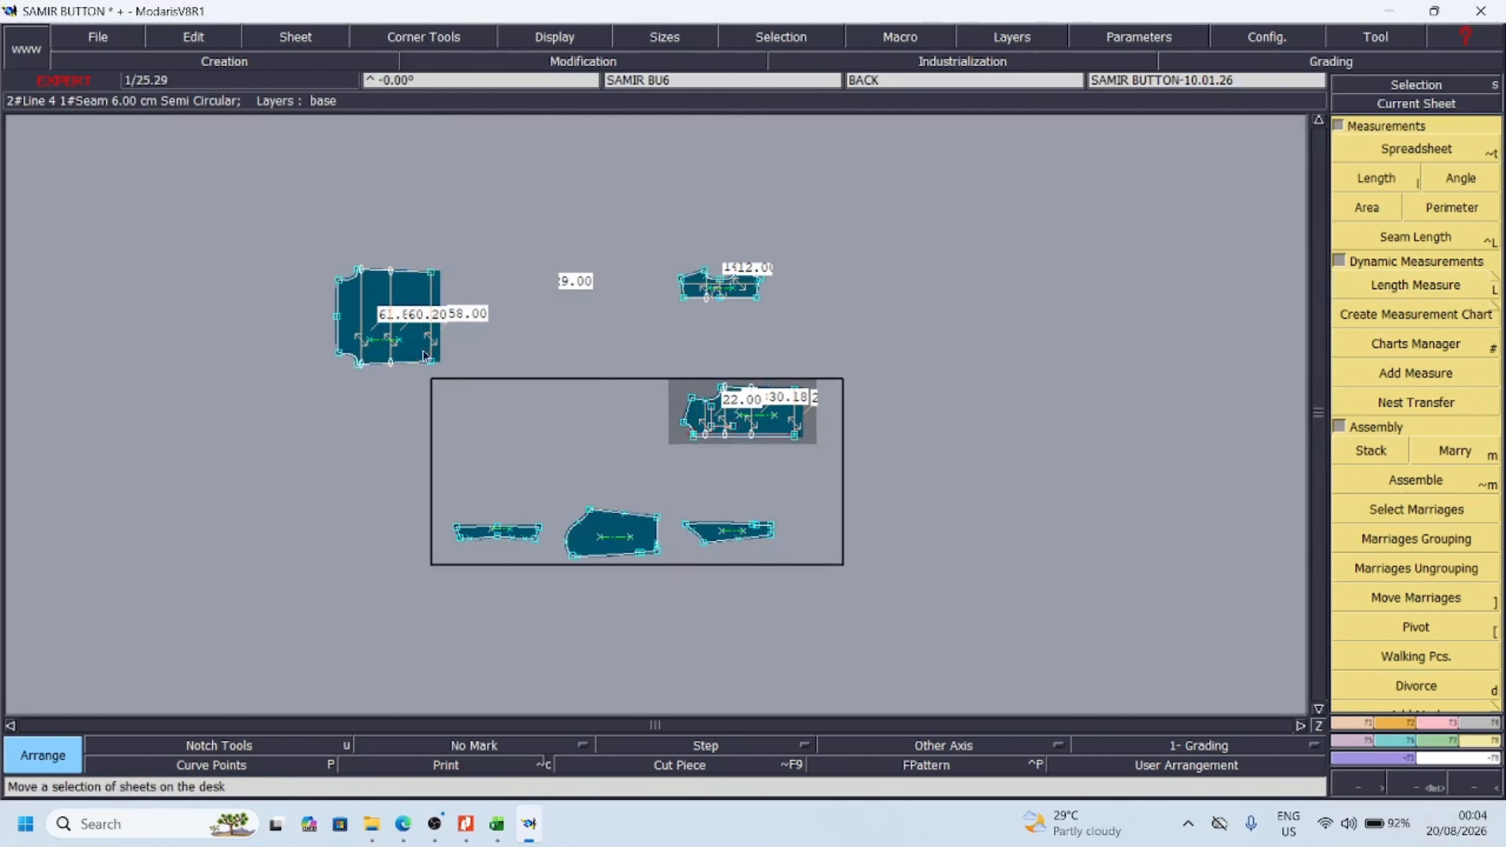
{"action": "left_click", "coordinate": [422, 350]}
{"action": "left_click", "coordinate": [629, 439]}
{"action": "key", "text": "Return"}
{"action": "left_click_drag", "start_coordinate": [513, 334], "coordinate": [816, 500]}
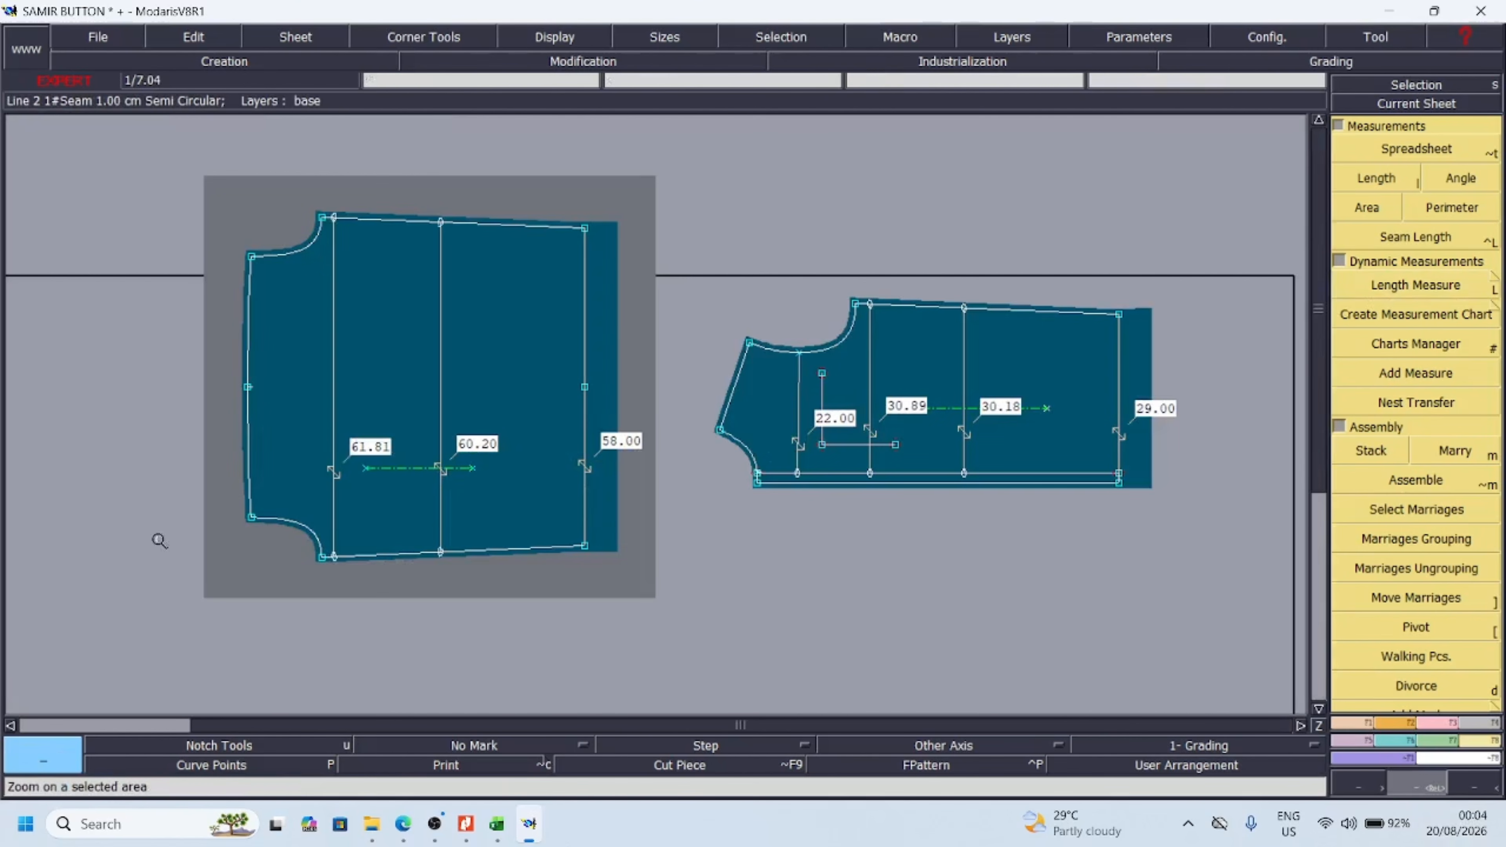
Check the overshirt sketch in the tech pack PDF and the measurement chart in Excel, and return to Modaris
{"action": "left_click", "coordinate": [467, 823]}
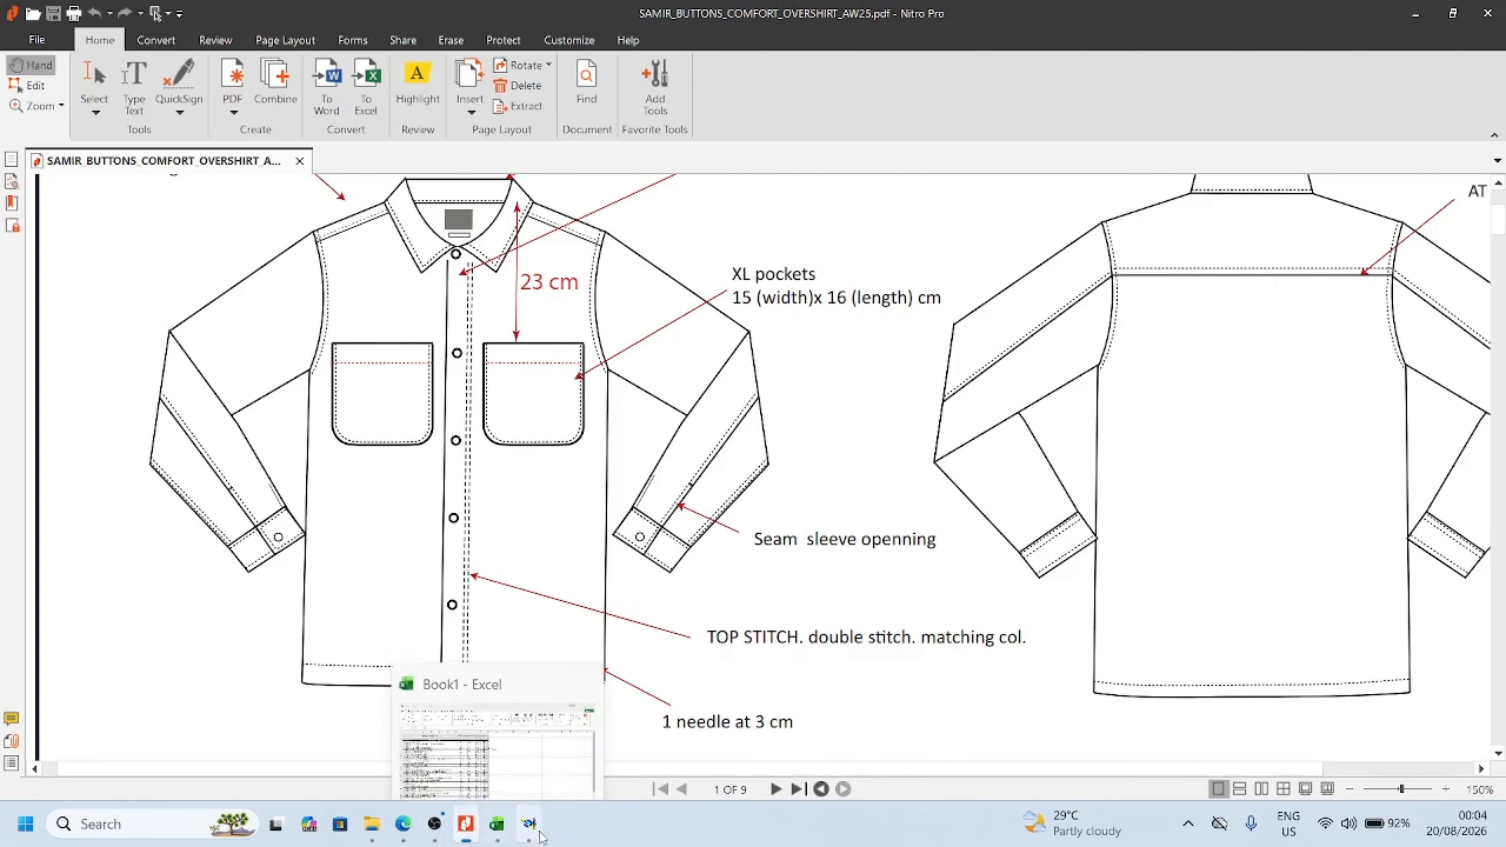
{"action": "left_click", "coordinate": [501, 834]}
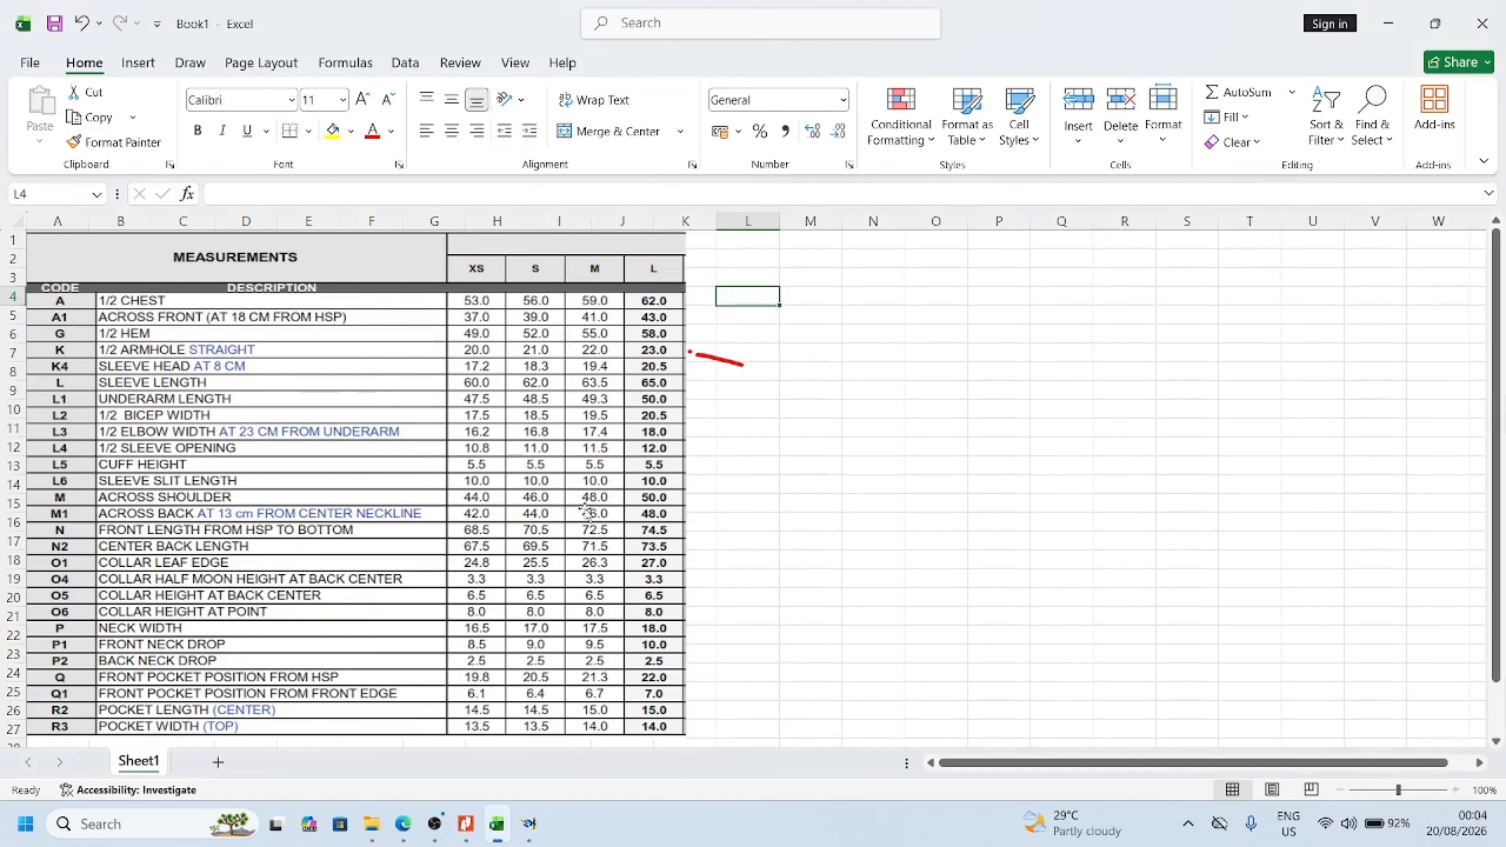
{"action": "left_click", "coordinate": [527, 826]}
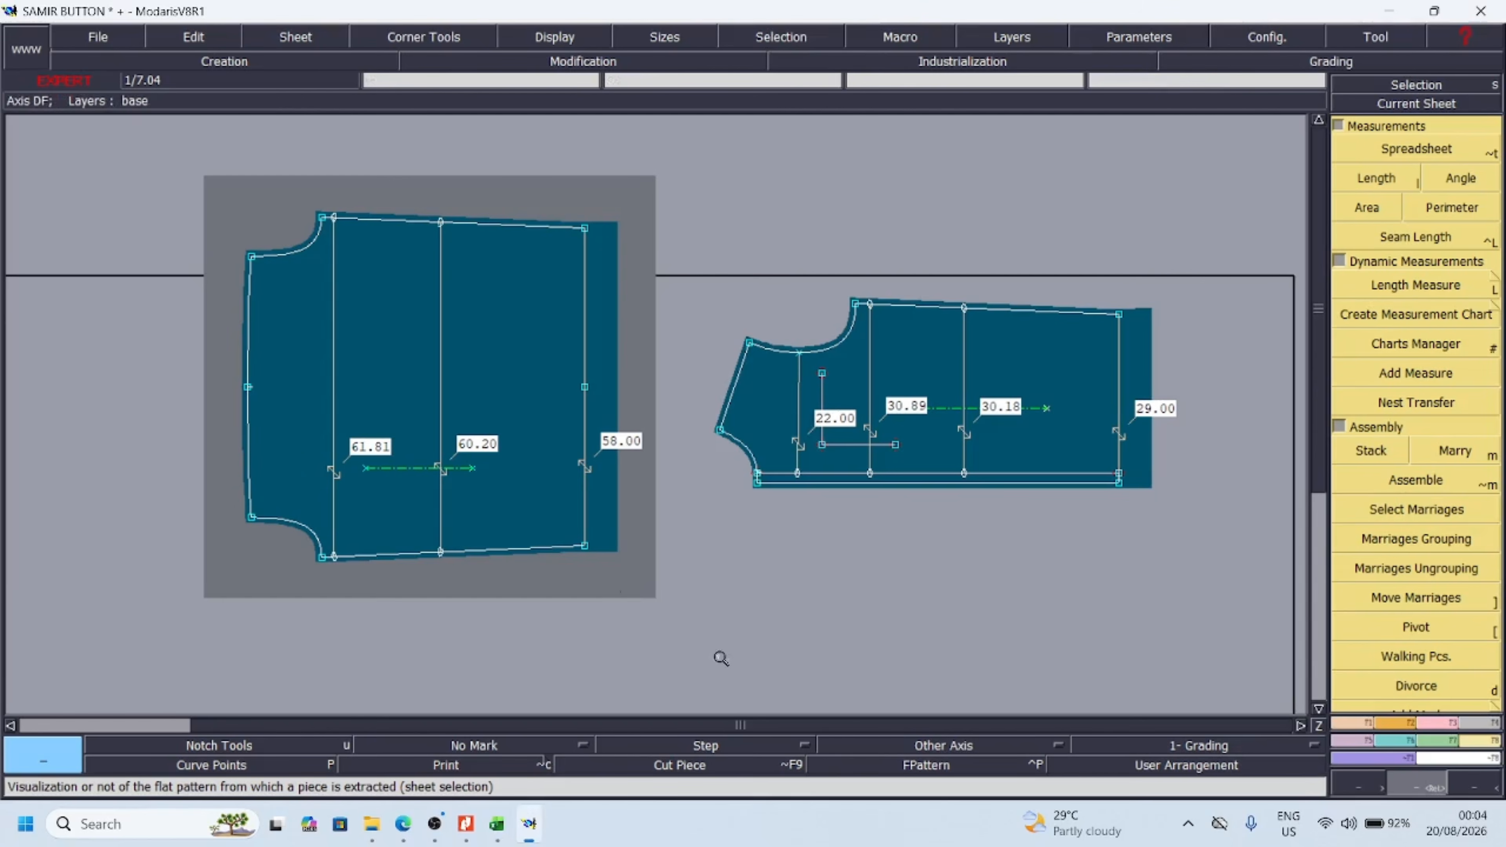
Turn the title block display on for the sheets and off again
{"action": "left_click", "coordinate": [553, 39]}
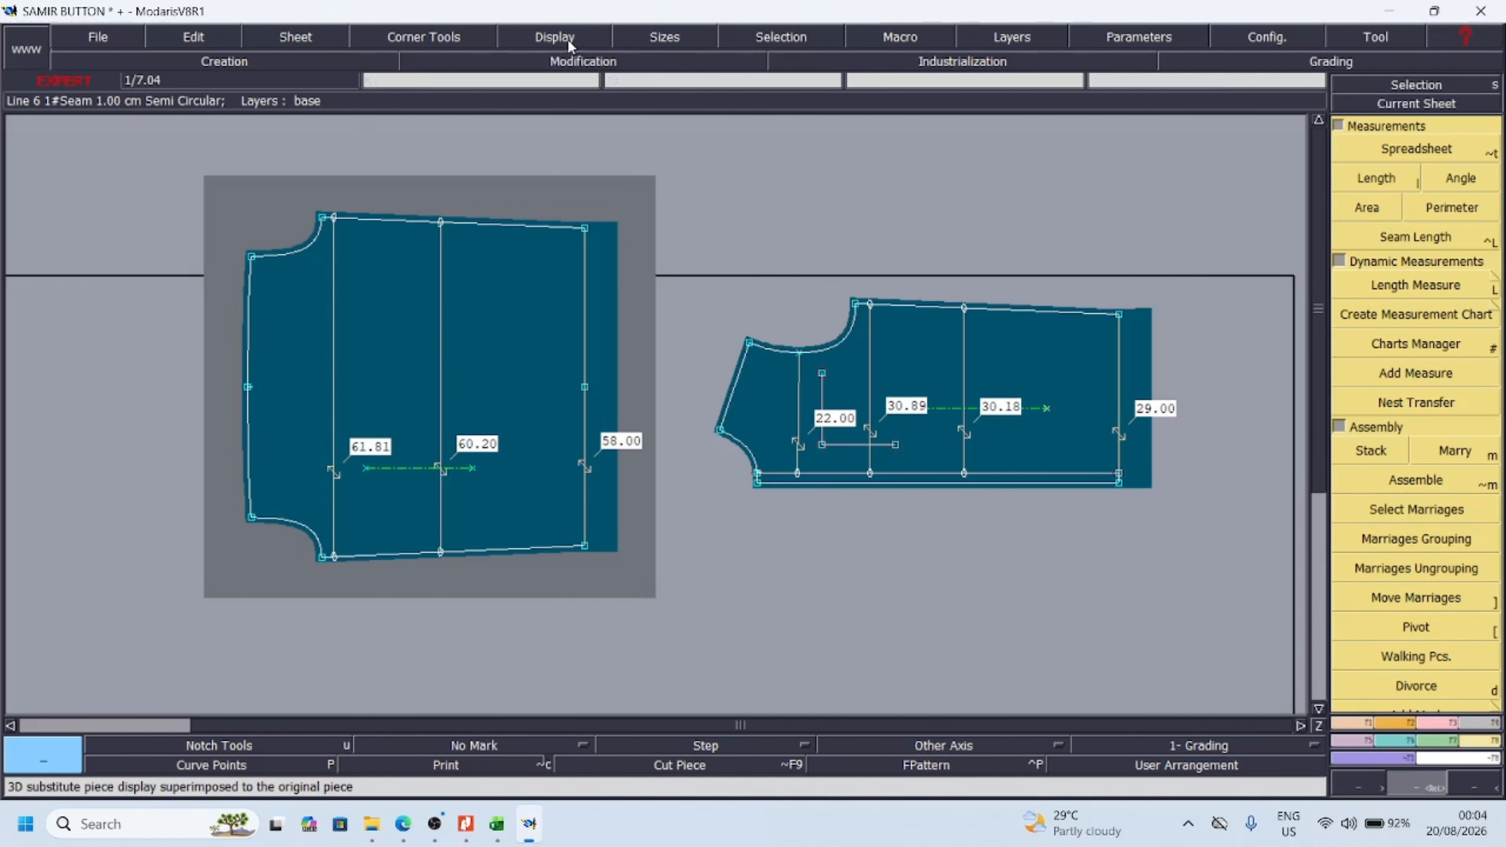
{"action": "left_click", "coordinate": [555, 38]}
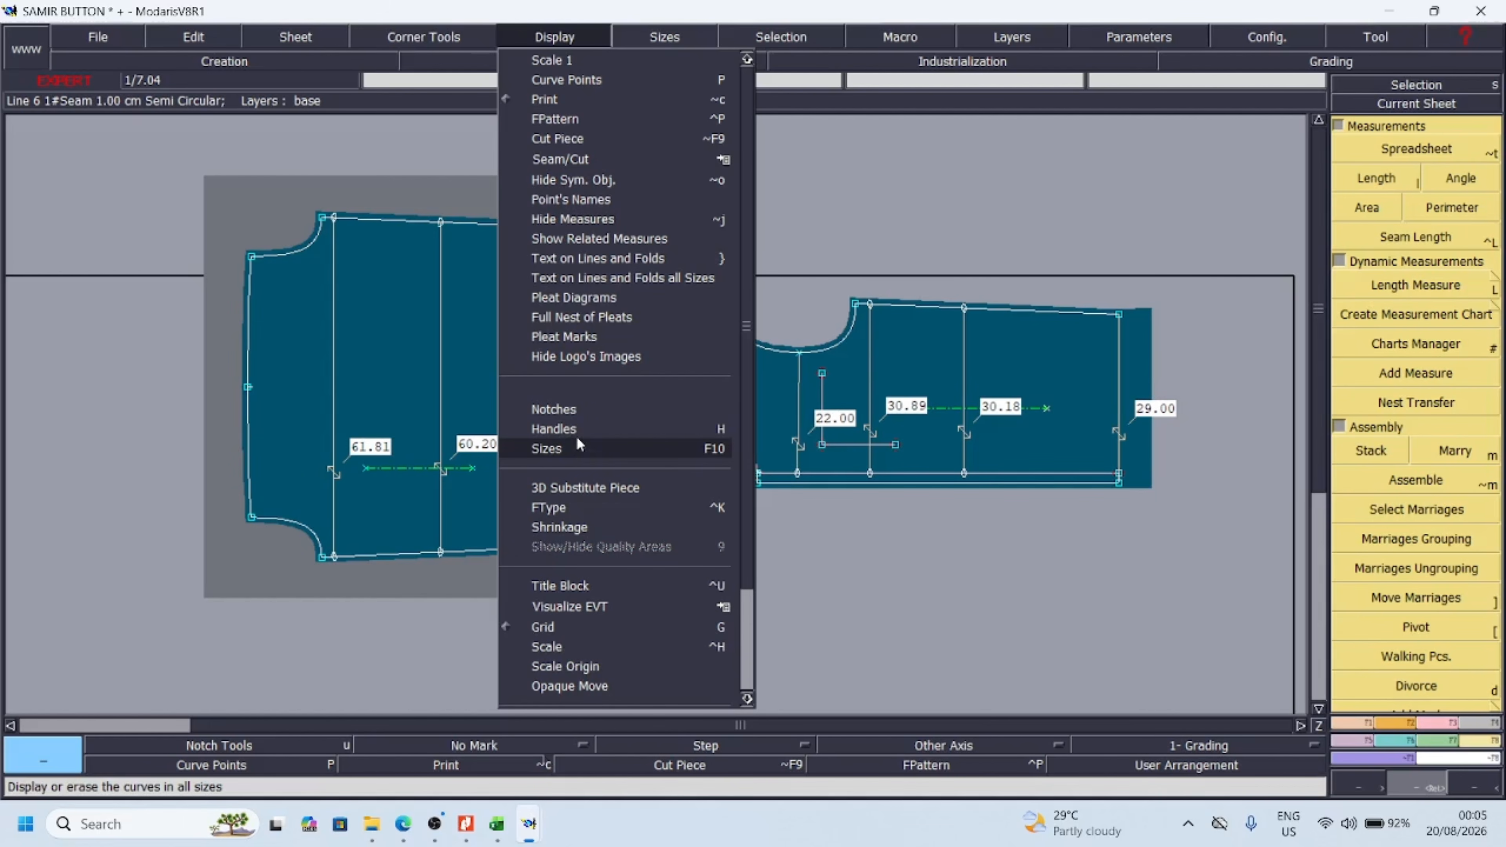
{"action": "left_click", "coordinate": [584, 587]}
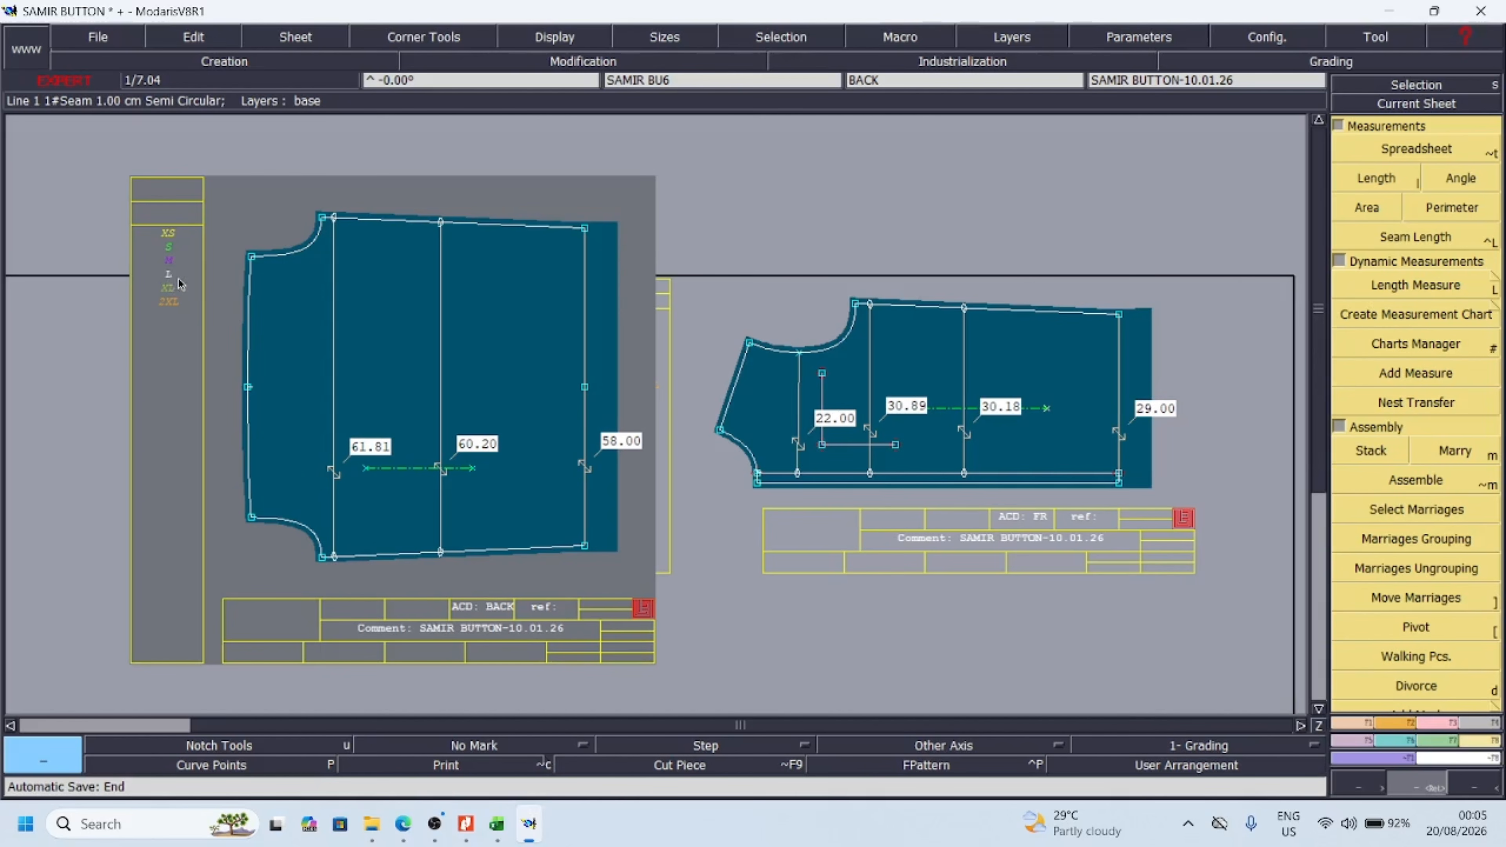
{"action": "left_click", "coordinate": [542, 43]}
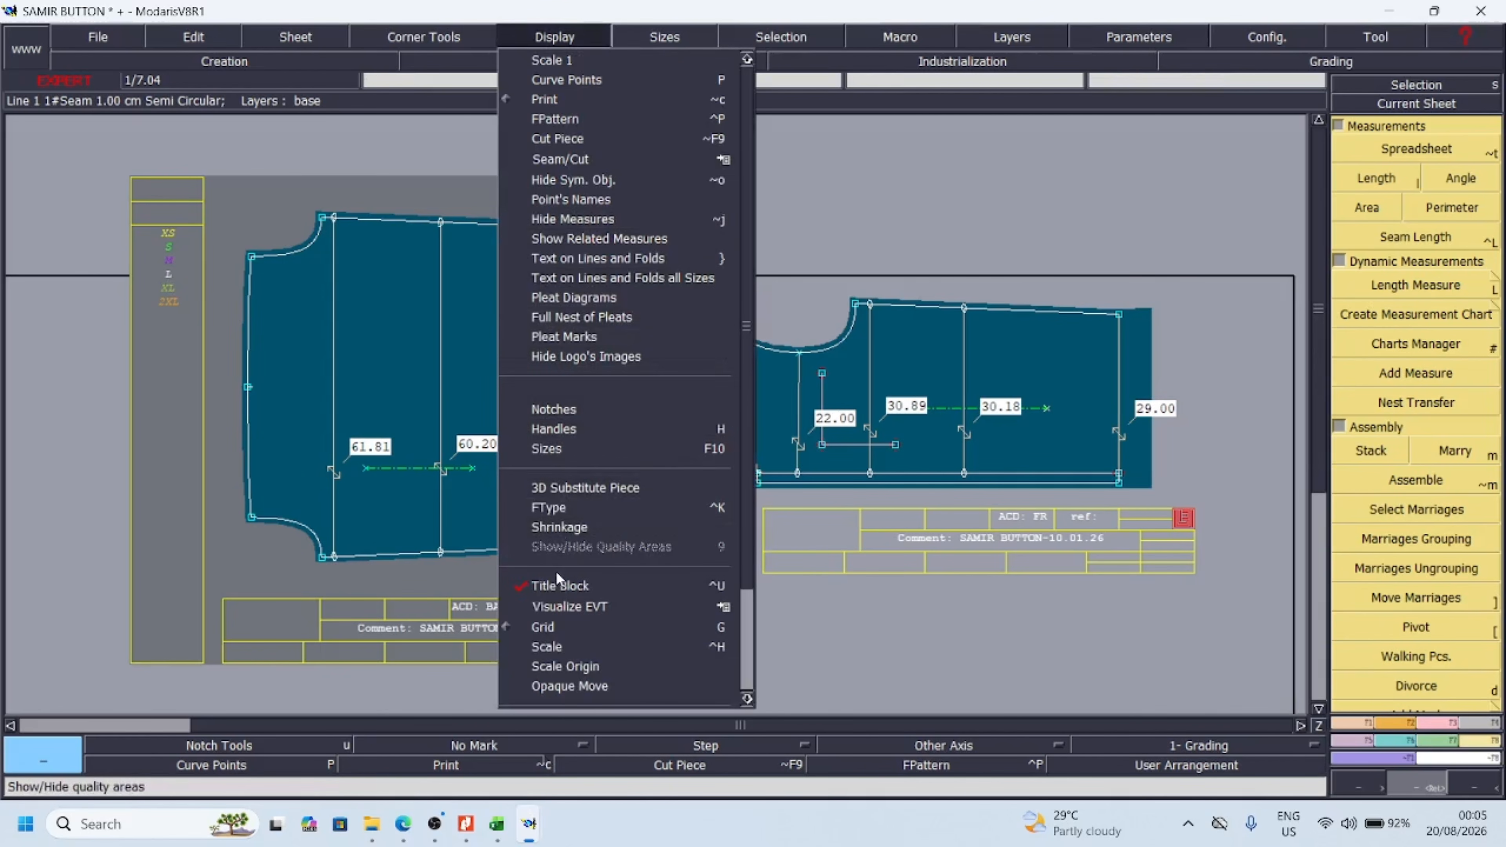
{"action": "left_click", "coordinate": [562, 587]}
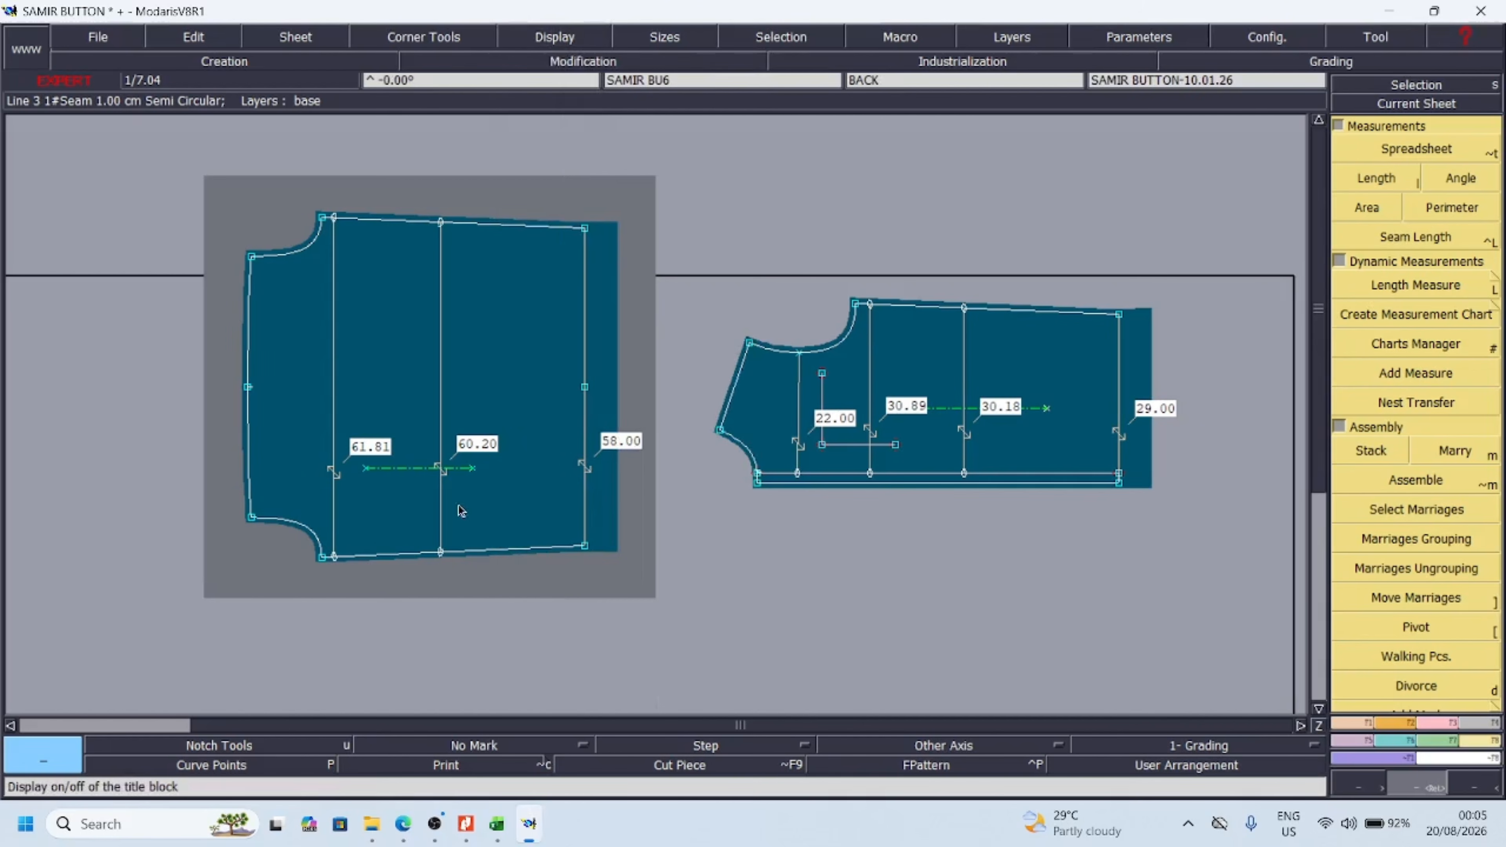
{"action": "left_click", "coordinate": [27, 825]}
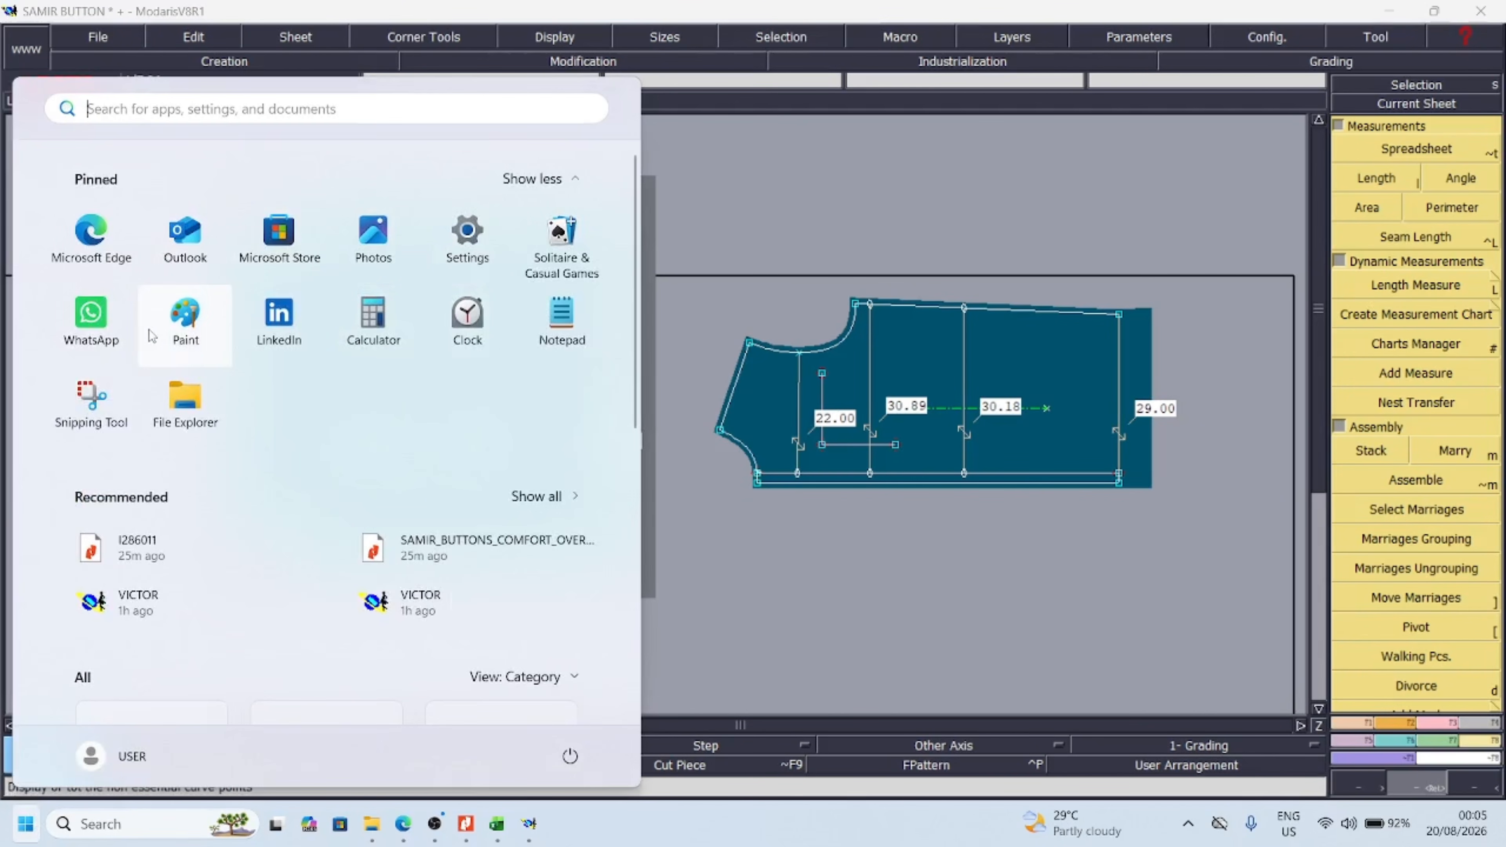
{"action": "left_click", "coordinate": [373, 320]}
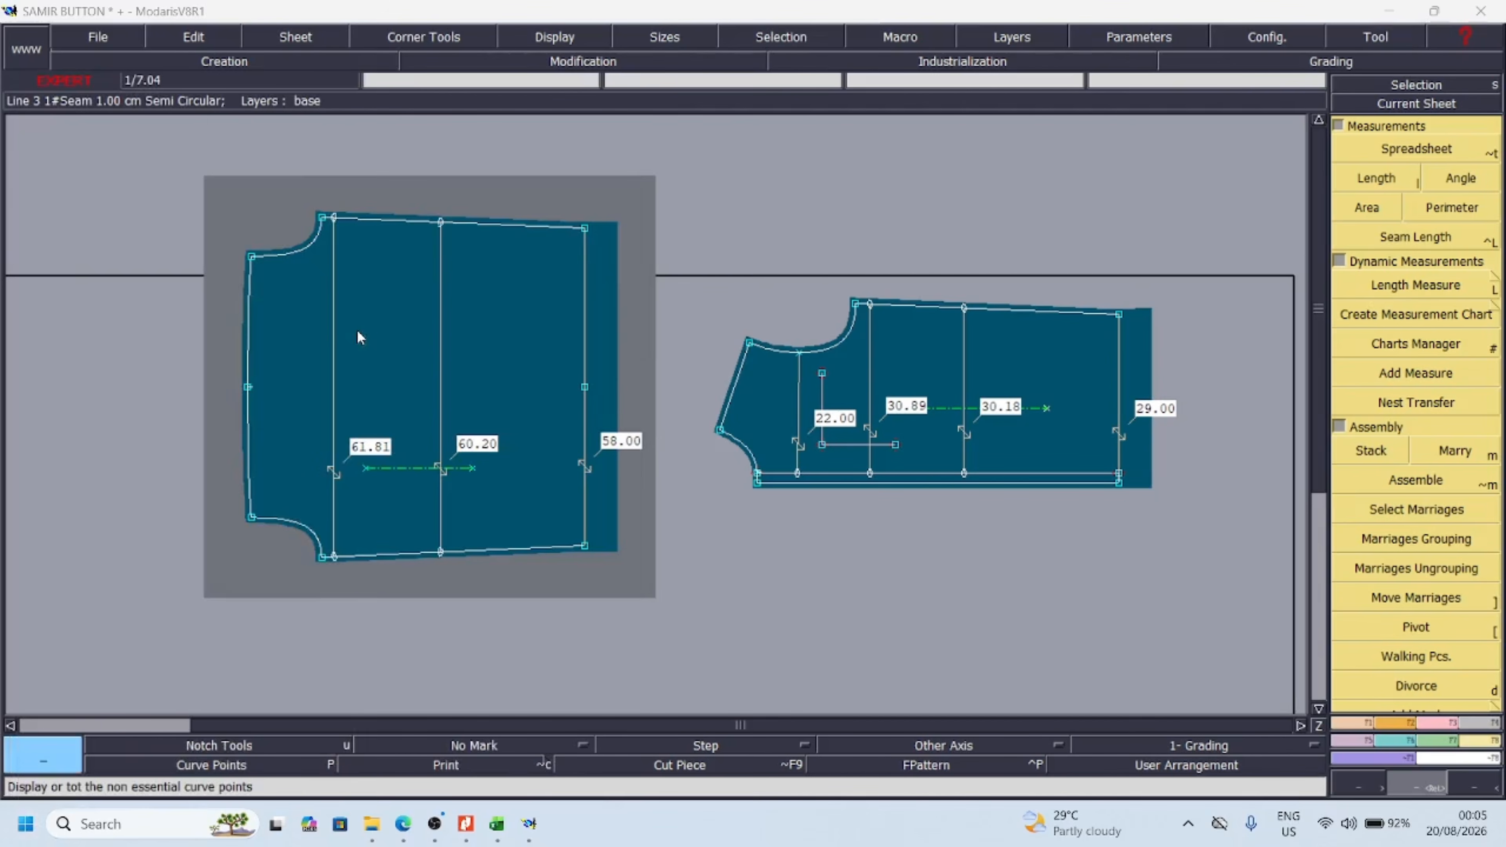
{"action": "left_click", "coordinate": [556, 354]}
Rearrange the sheets with the front beside the back, and shift both to leave room for the calculator
{"action": "scroll", "coordinate": [653, 383], "scroll_direction": "up", "scroll_amount": 5}
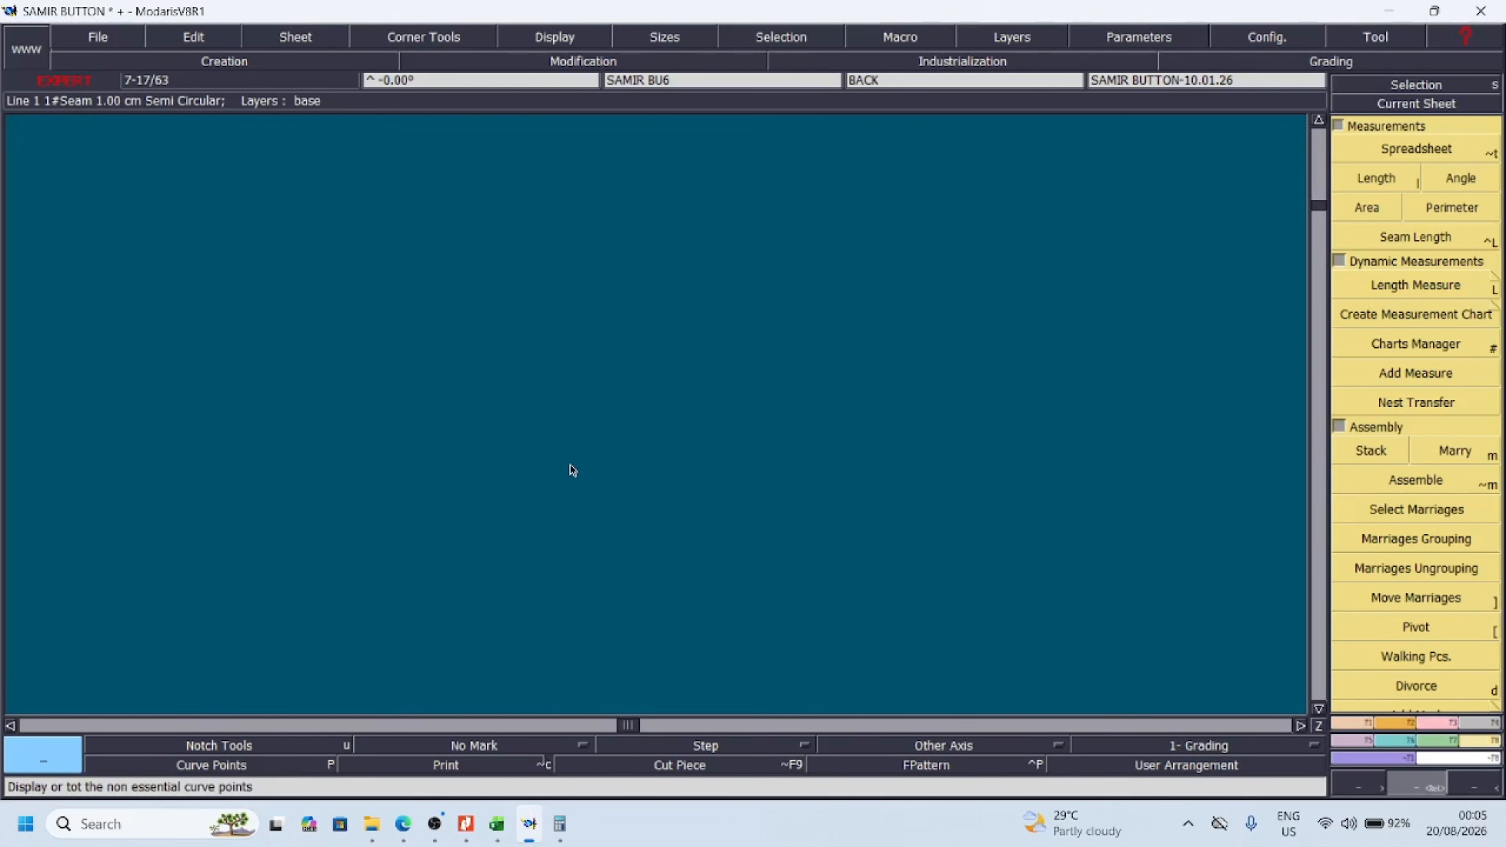
{"action": "key", "text": "j"}
{"action": "key", "text": "Return"}
{"action": "left_click_drag", "start_coordinate": [415, 386], "coordinate": [1146, 649]}
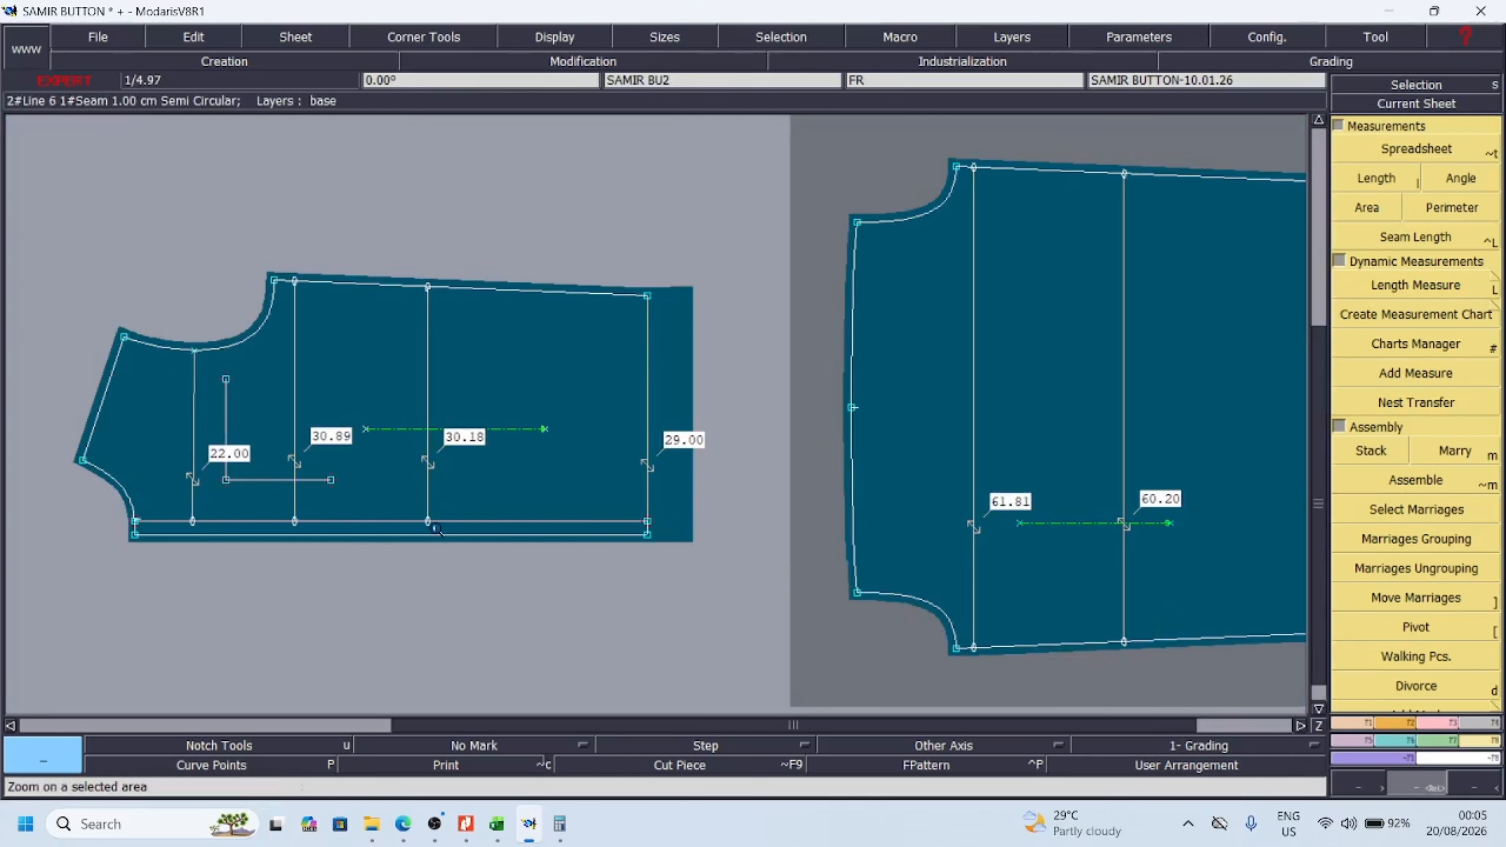
{"action": "key", "text": "shift+j"}
{"action": "left_click_drag", "start_coordinate": [909, 414], "coordinate": [955, 309]}
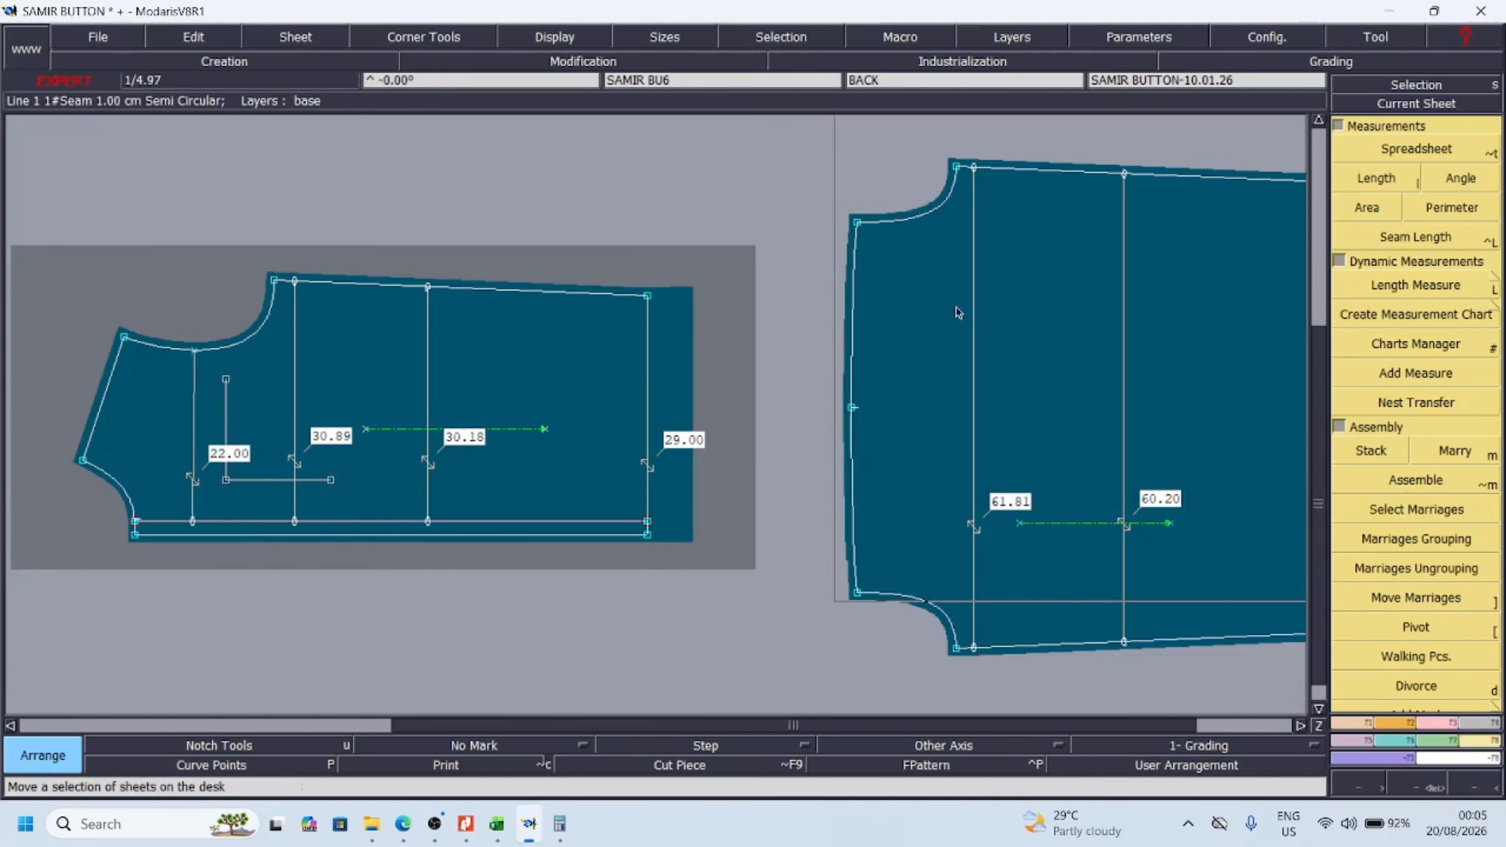
{"action": "left_click_drag", "start_coordinate": [499, 391], "coordinate": [639, 300]}
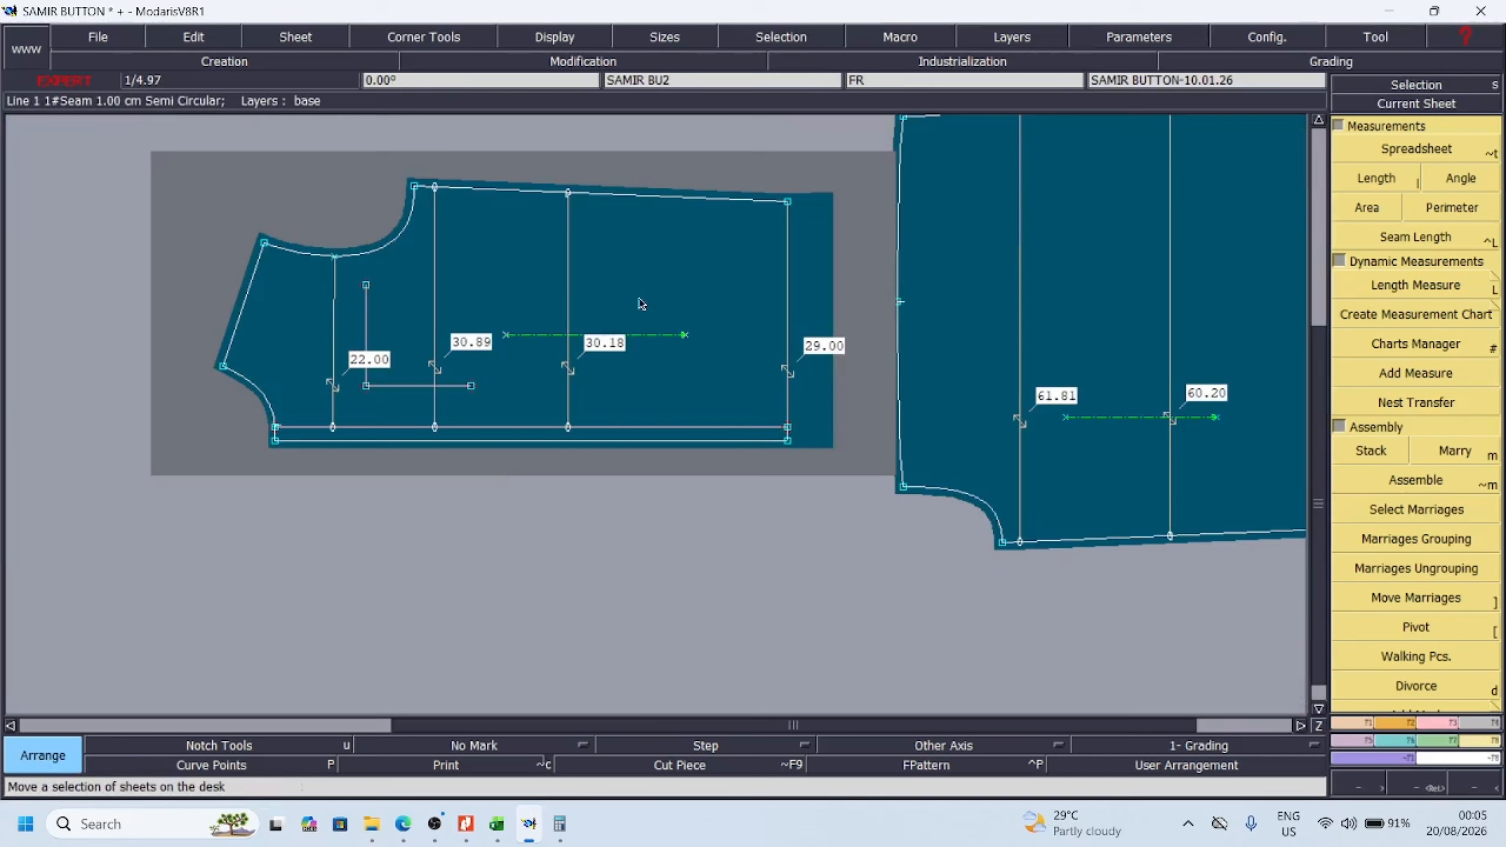
Open Calculator and multiply the front piece's chest width of 30.89 by 2
{"action": "left_click", "coordinate": [26, 823]}
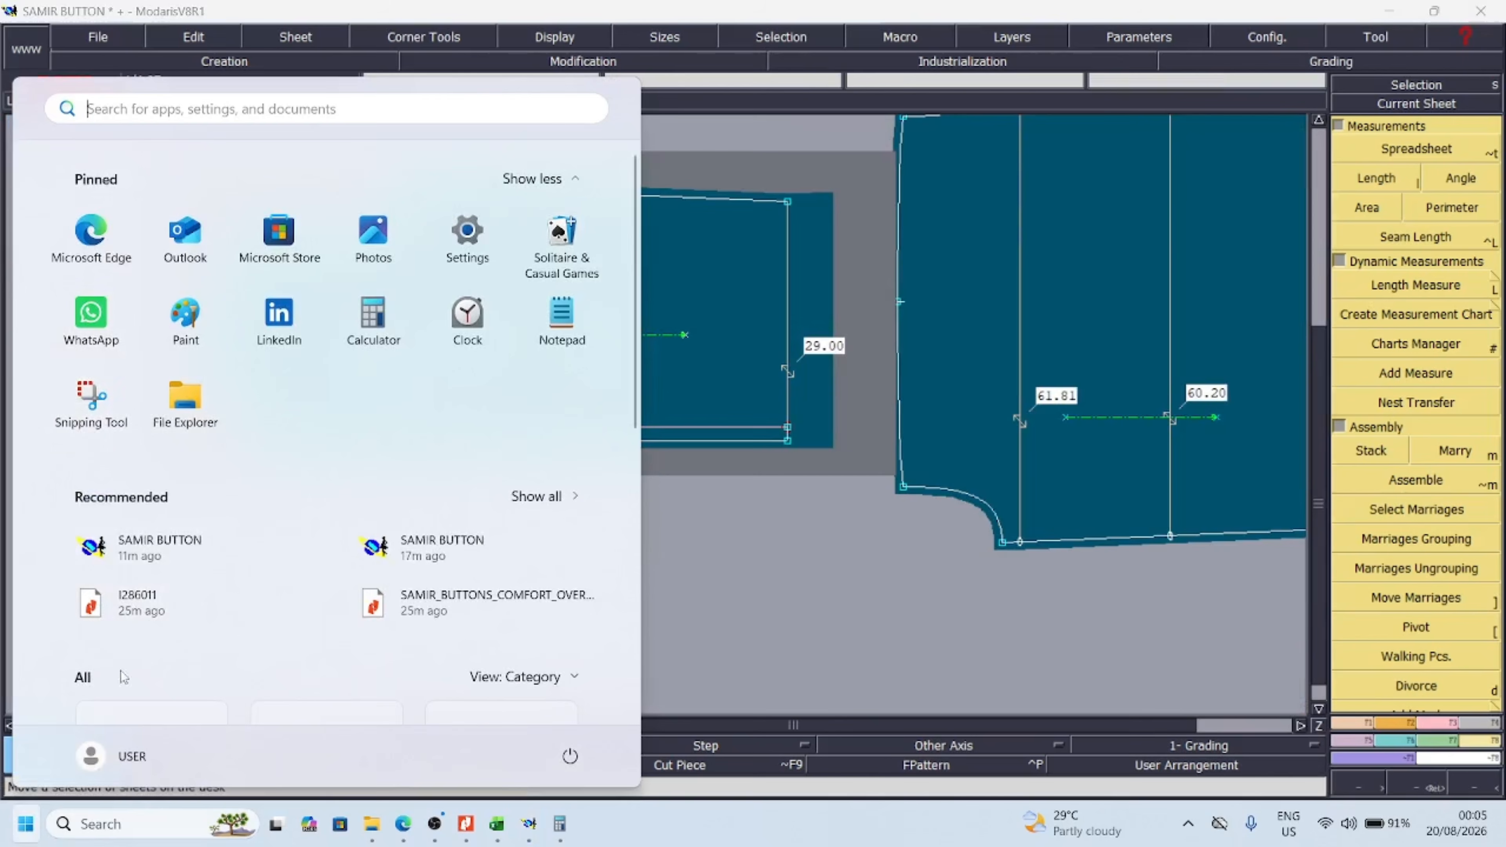
{"action": "left_click", "coordinate": [379, 324]}
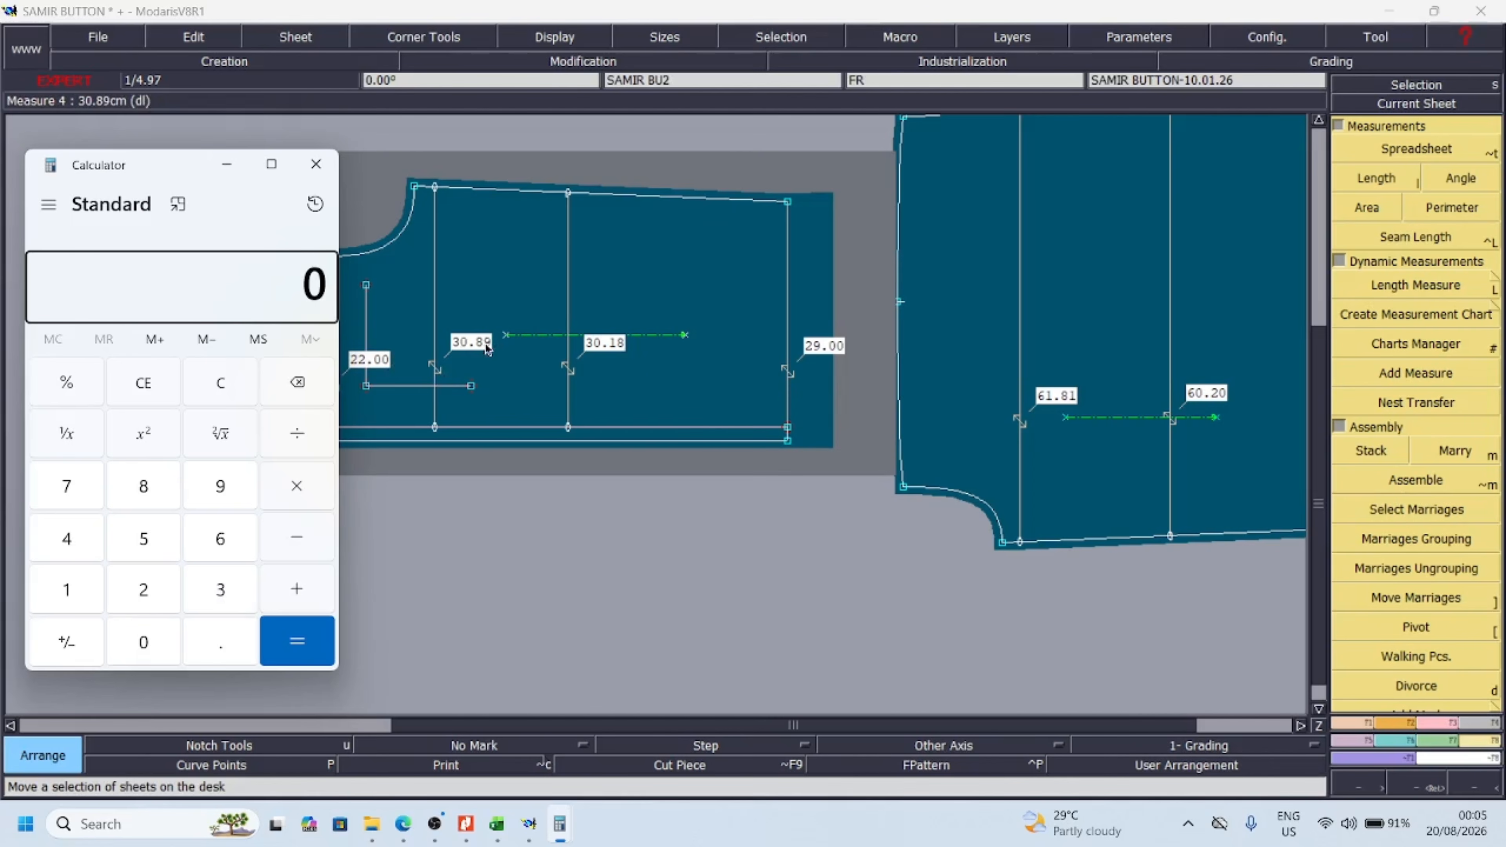
{"action": "left_click", "coordinate": [233, 591]}
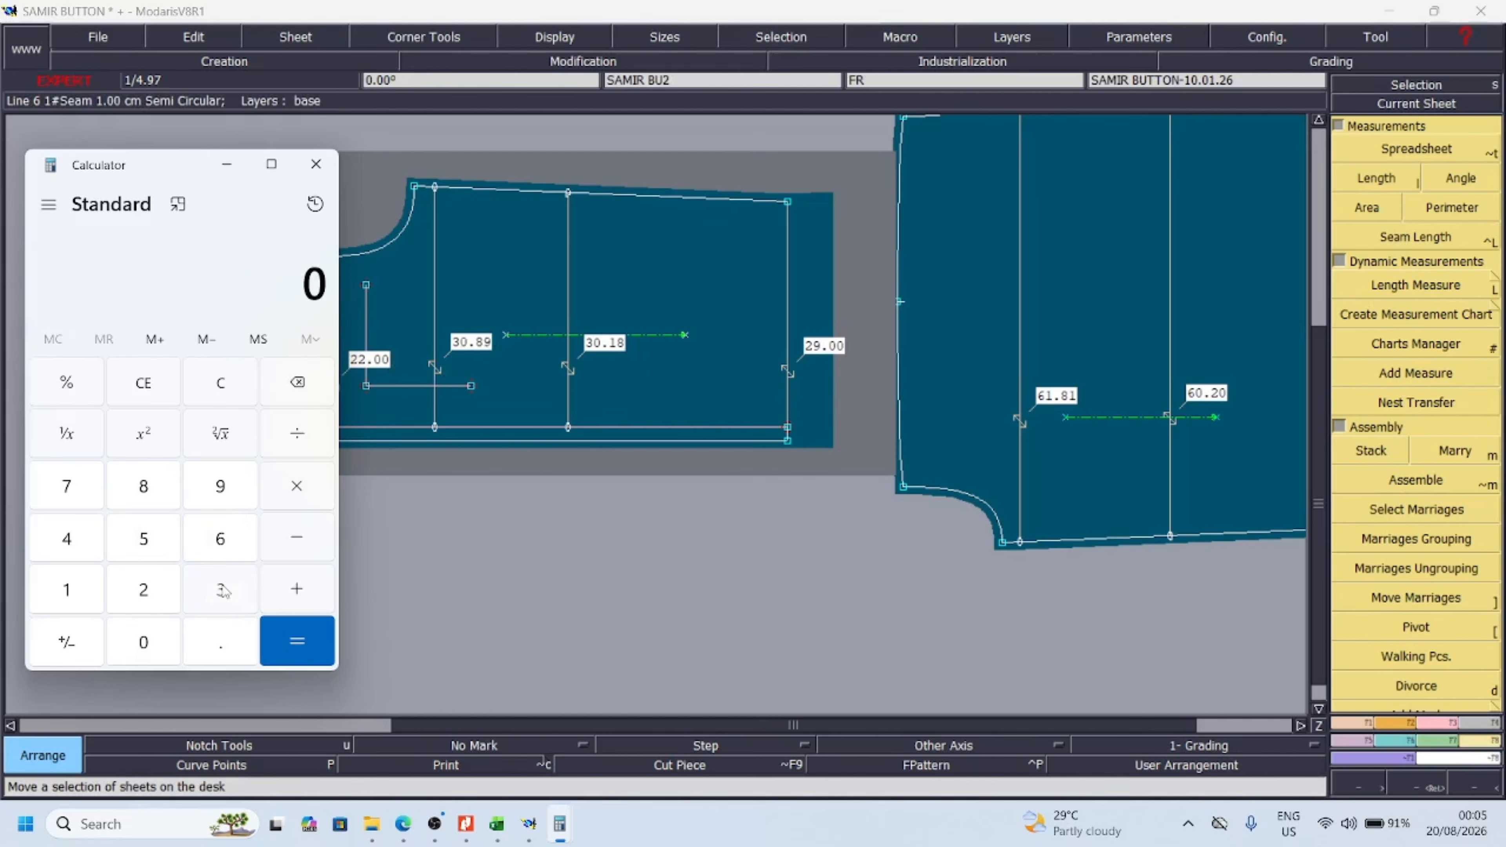
{"action": "left_click", "coordinate": [146, 647]}
{"action": "left_click", "coordinate": [220, 647]}
{"action": "left_click", "coordinate": [148, 490]}
{"action": "left_click", "coordinate": [215, 491]}
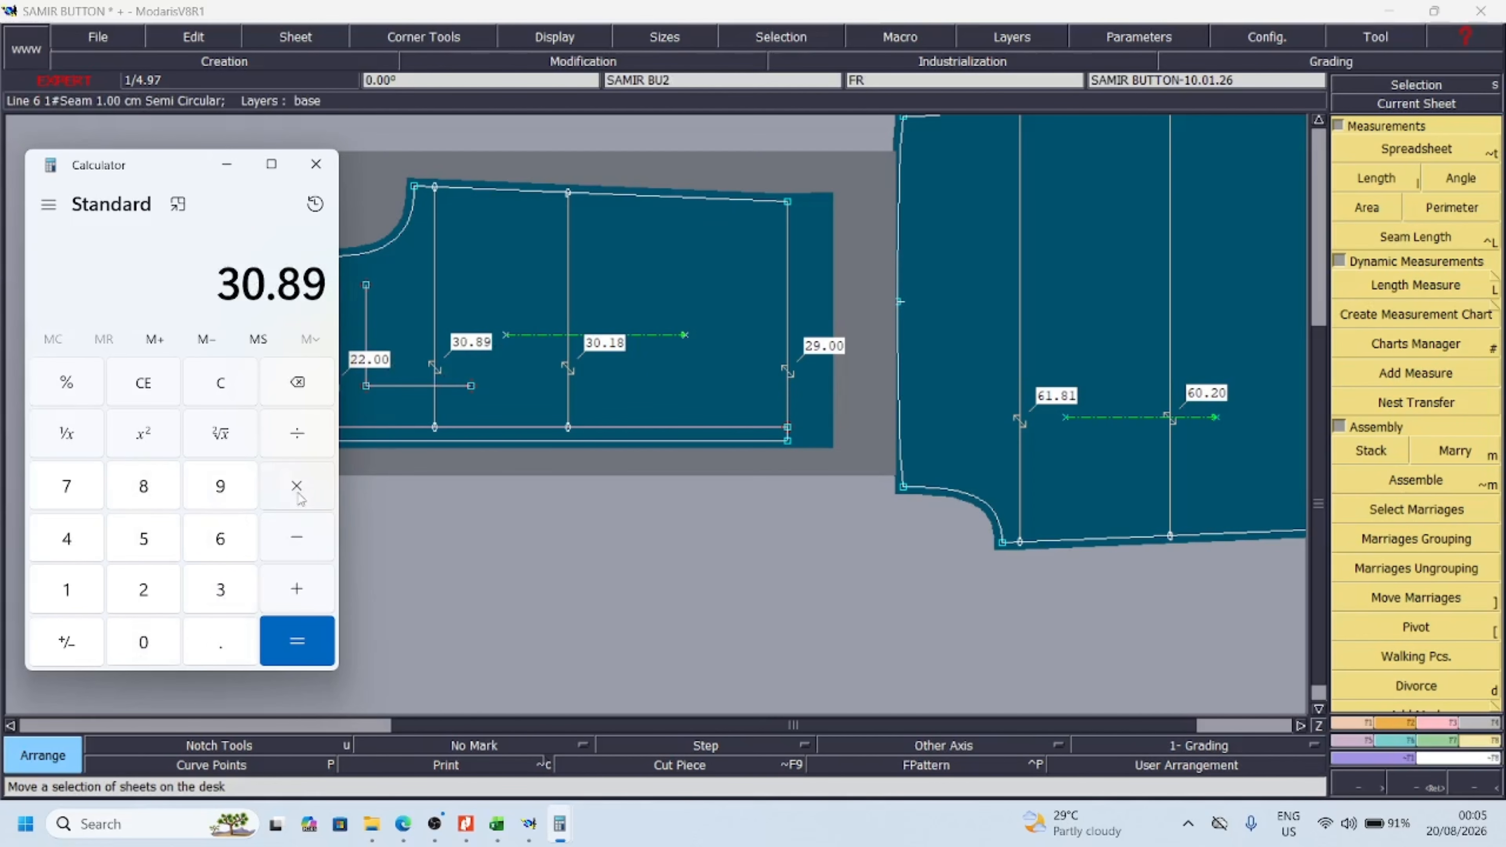
{"action": "left_click", "coordinate": [298, 490]}
{"action": "left_click", "coordinate": [145, 590]}
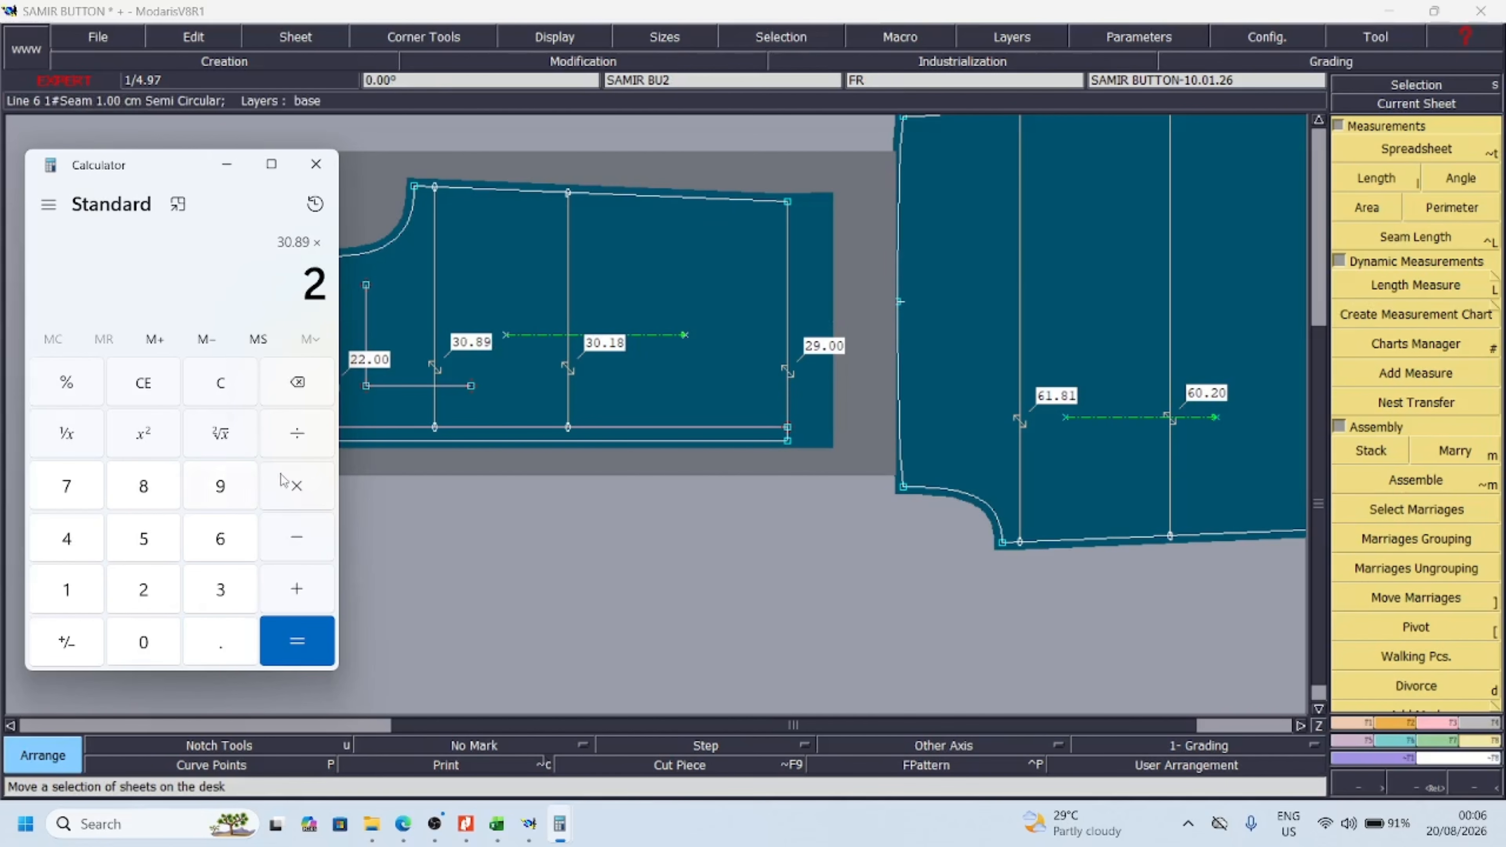
{"action": "left_click", "coordinate": [298, 643]}
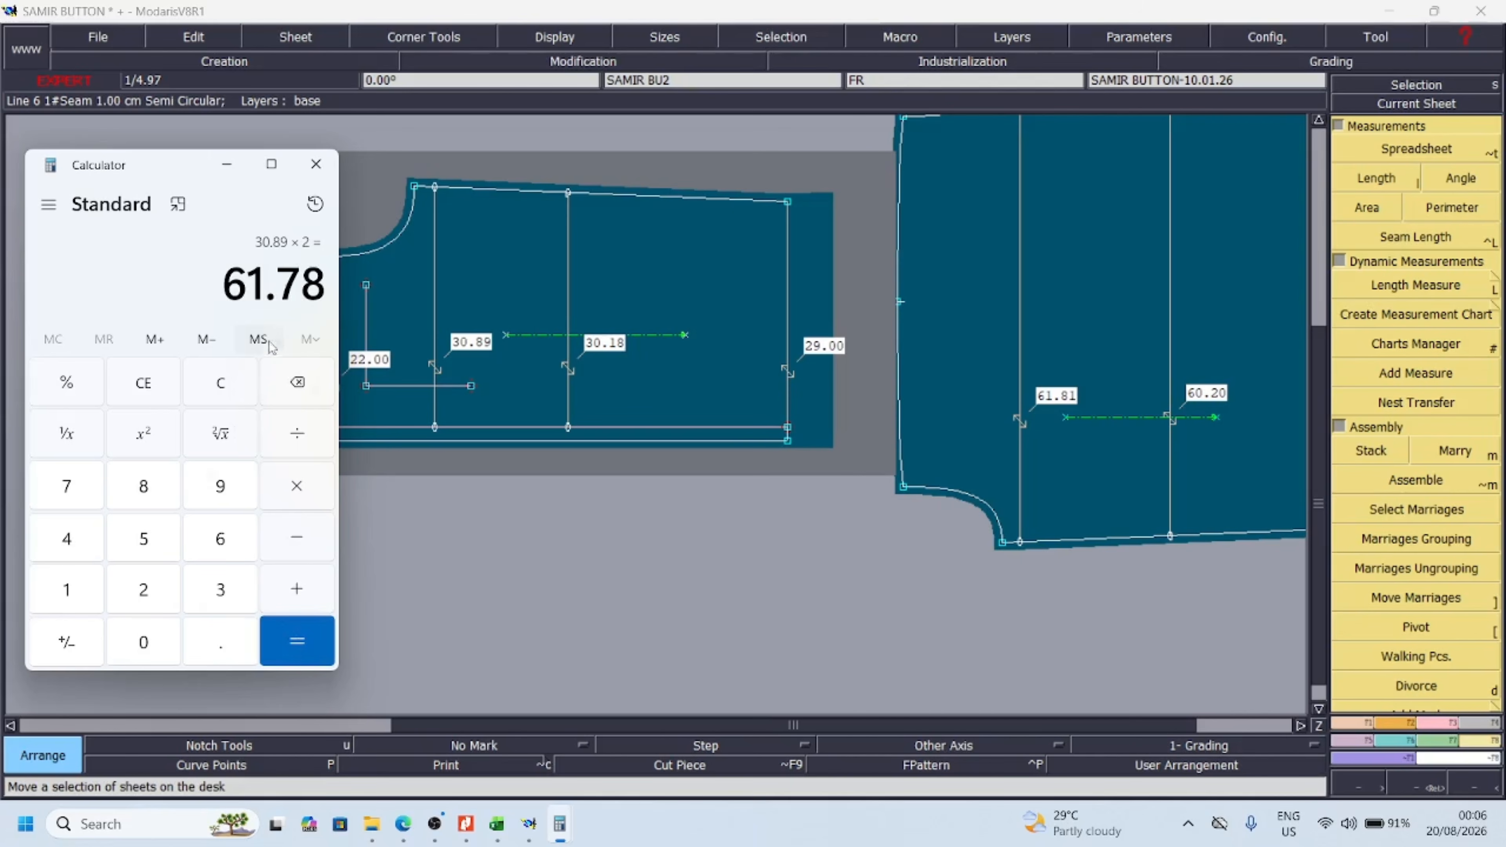
Add the back piece's chest width of 61.81 to the doubled front width and divide the sum by 2
{"action": "left_click", "coordinate": [297, 589]}
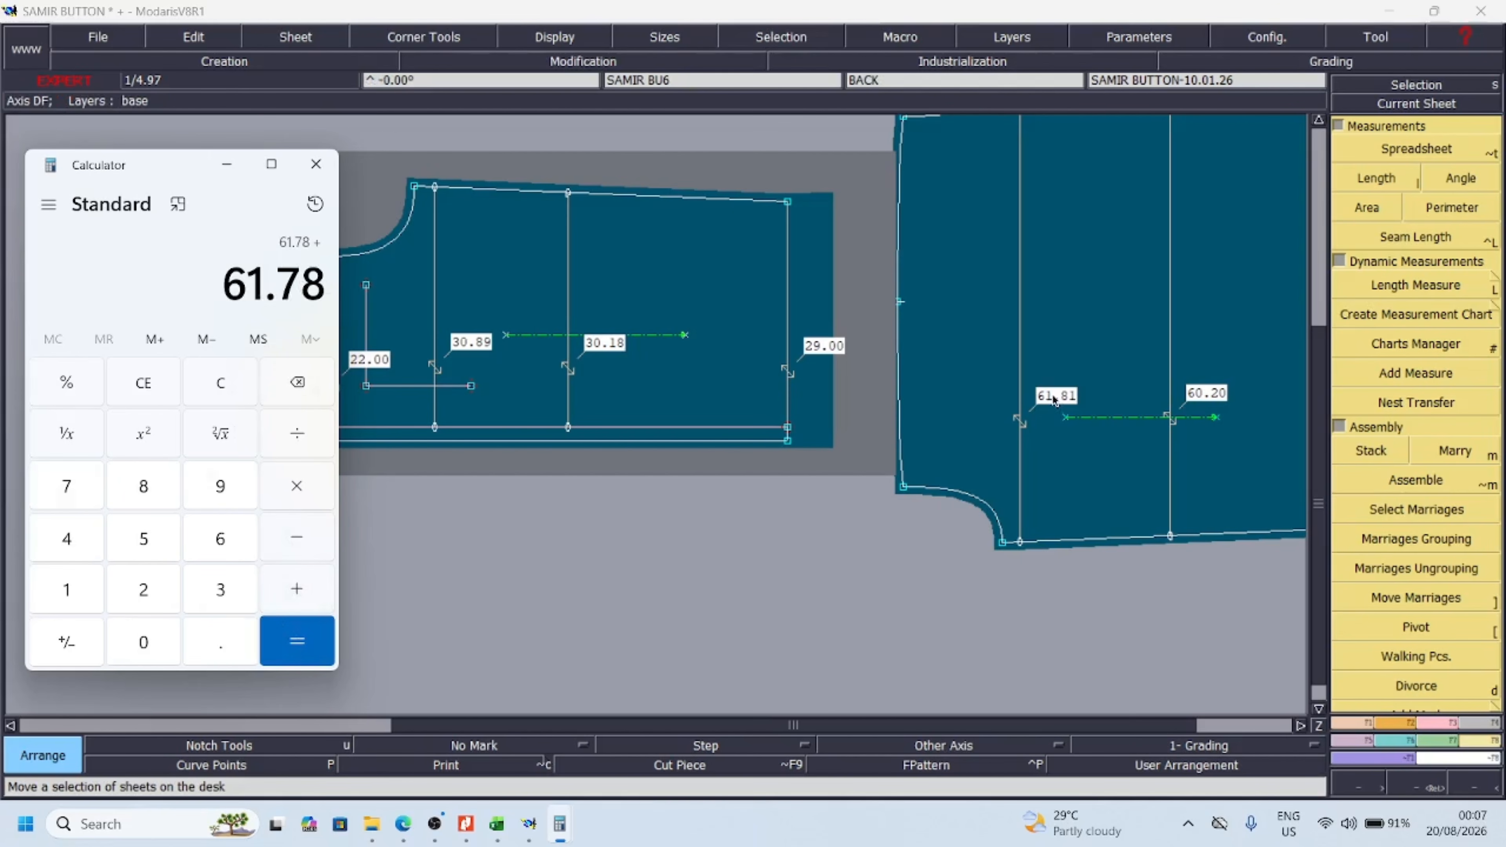
{"action": "left_click", "coordinate": [228, 540]}
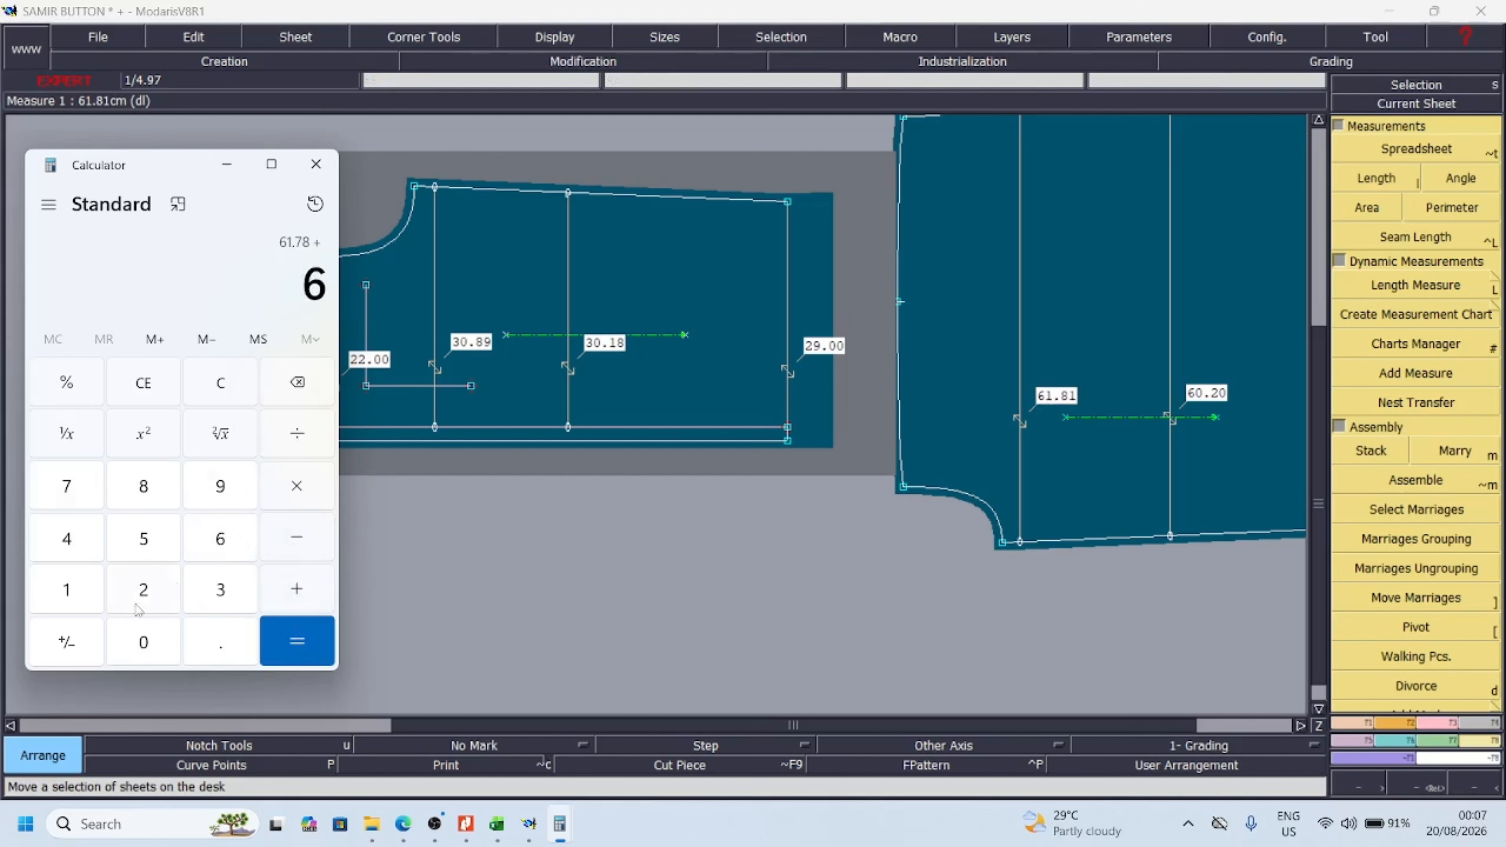
{"action": "left_click", "coordinate": [81, 595]}
{"action": "left_click", "coordinate": [216, 640]}
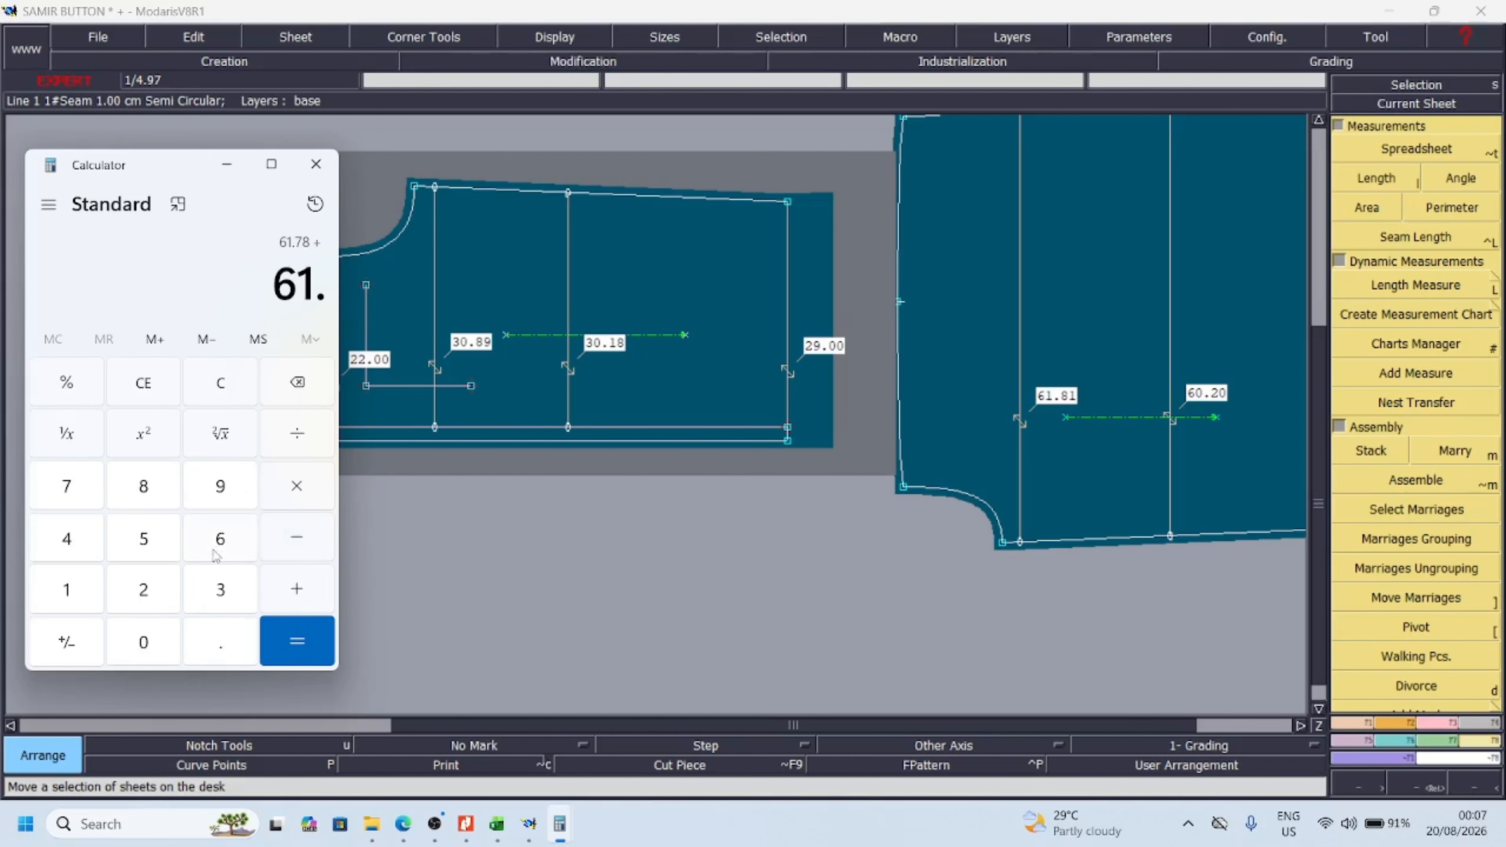
{"action": "left_click", "coordinate": [144, 491]}
{"action": "left_click", "coordinate": [72, 594]}
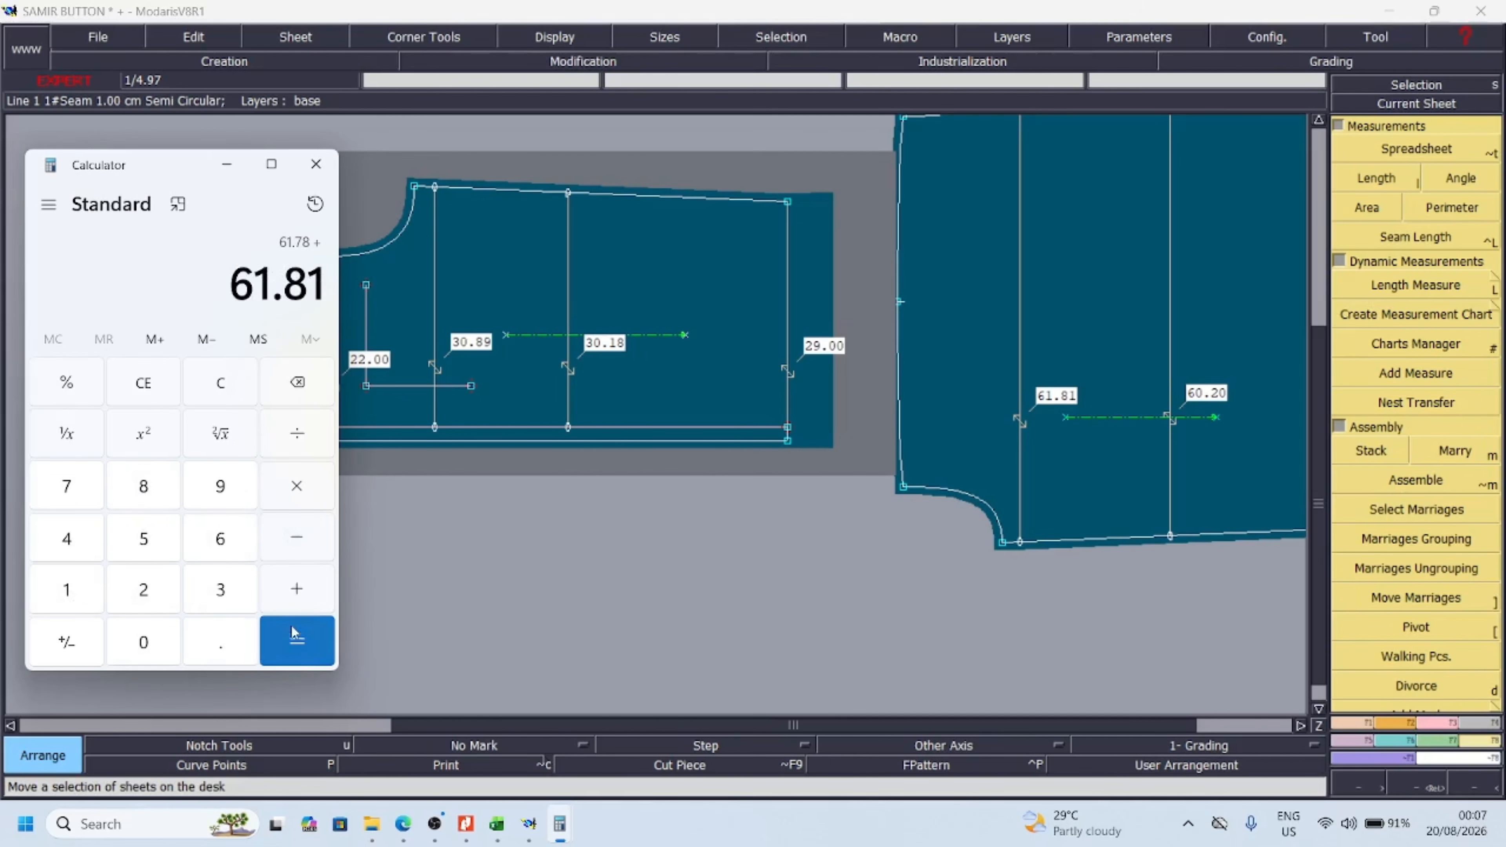
{"action": "left_click", "coordinate": [298, 637]}
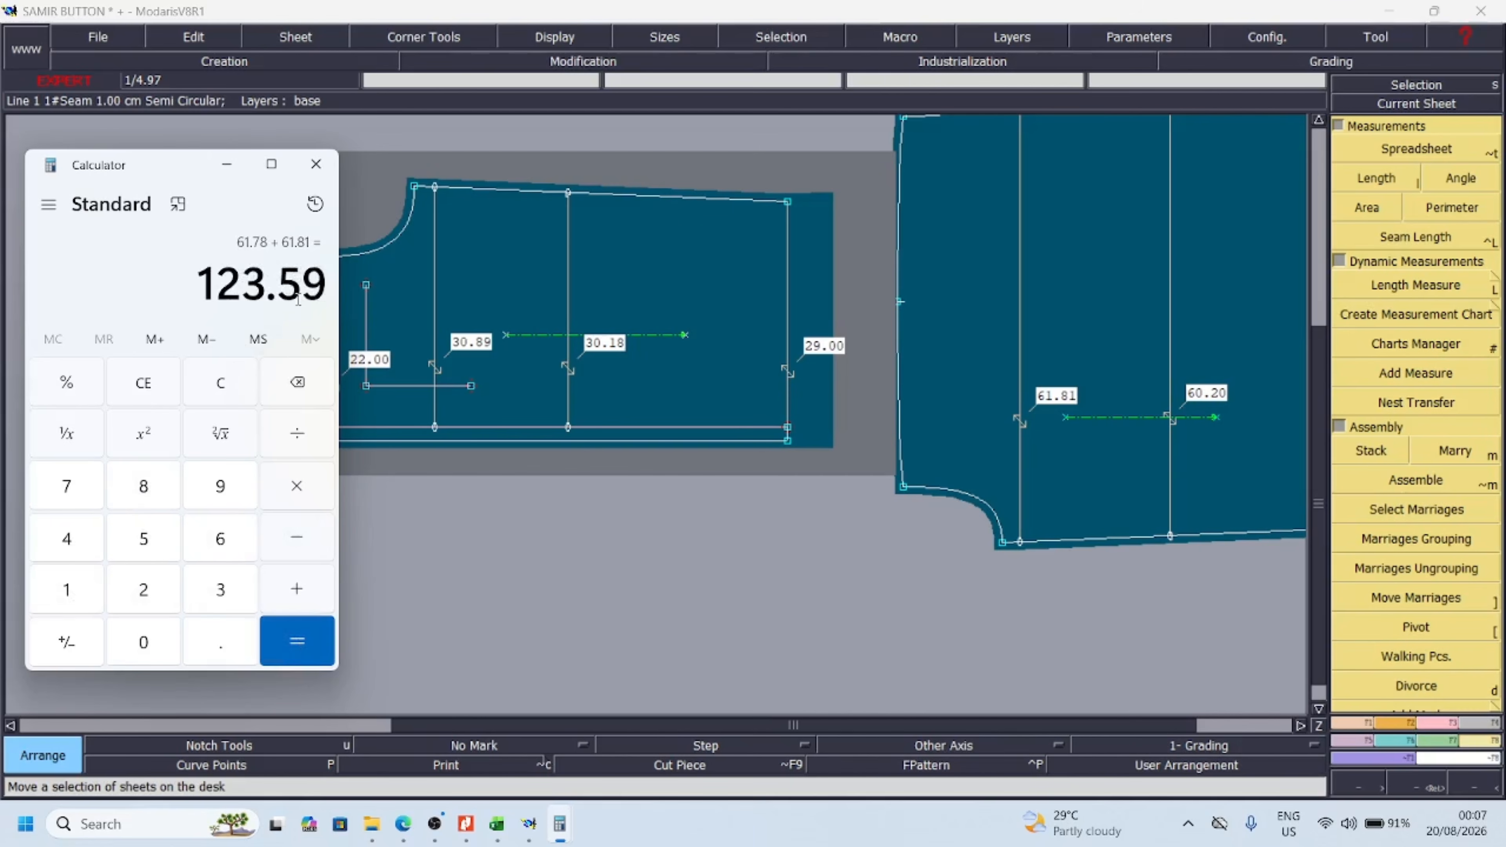
{"action": "left_click", "coordinate": [300, 440]}
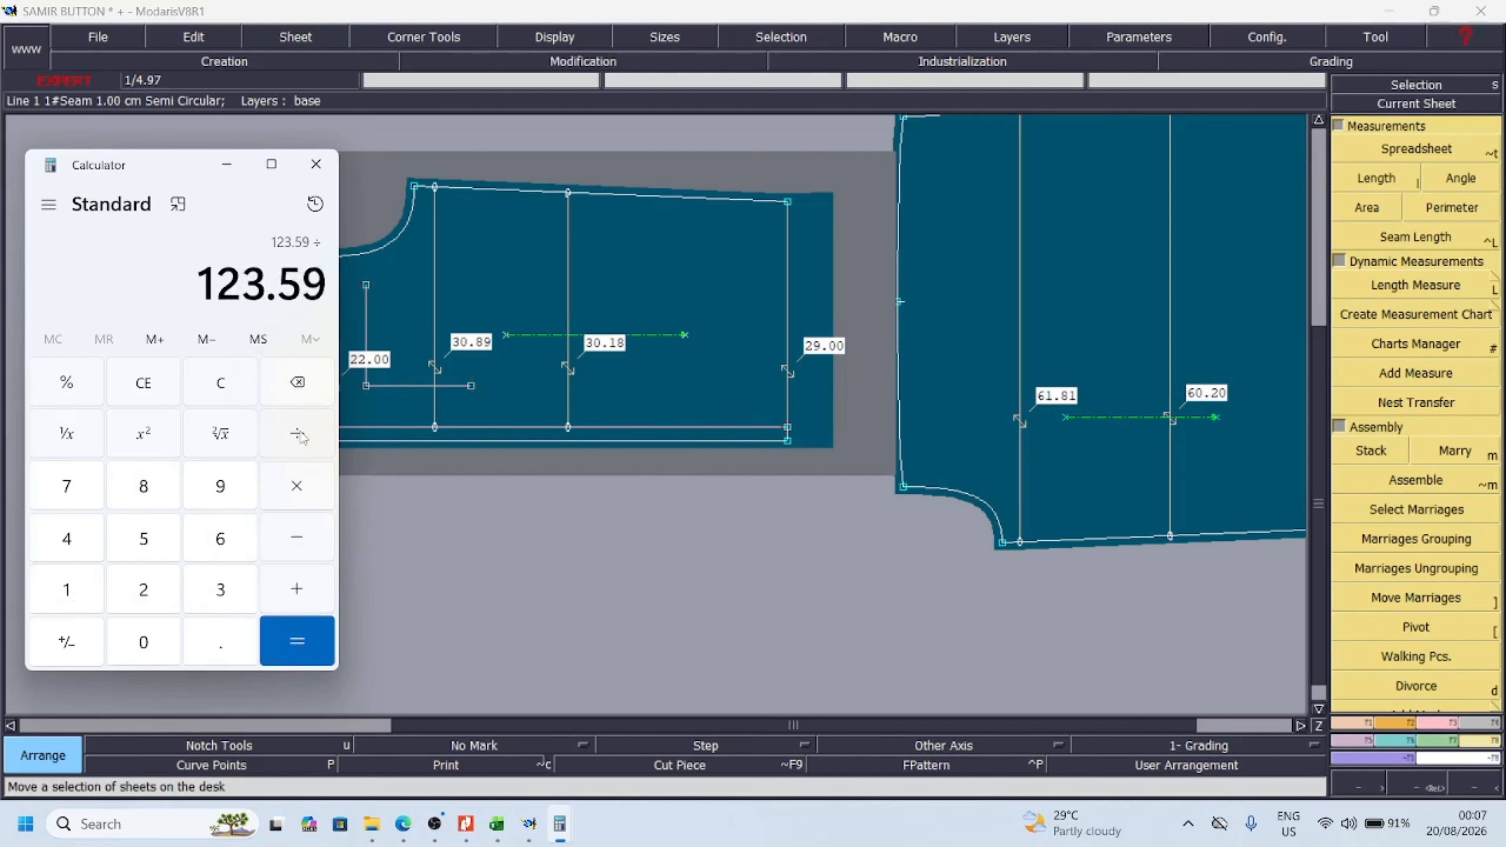
{"action": "left_click", "coordinate": [161, 591]}
{"action": "left_click", "coordinate": [298, 639]}
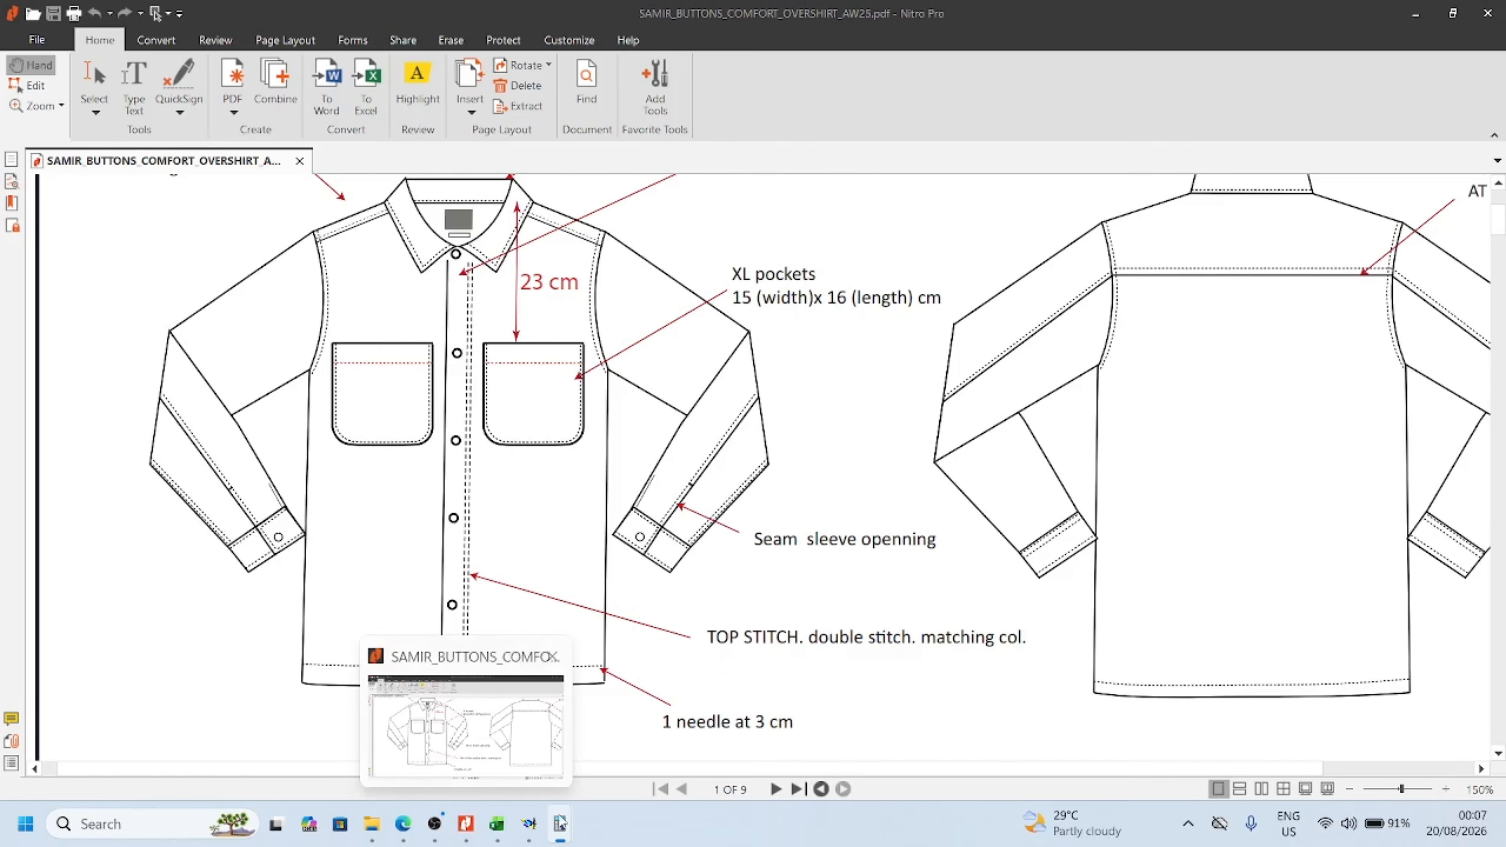
Subtract the chart's size L half-chest value of 62 from the averaged chest width in Calculator
{"action": "mouse_move", "coordinate": [541, 833]}
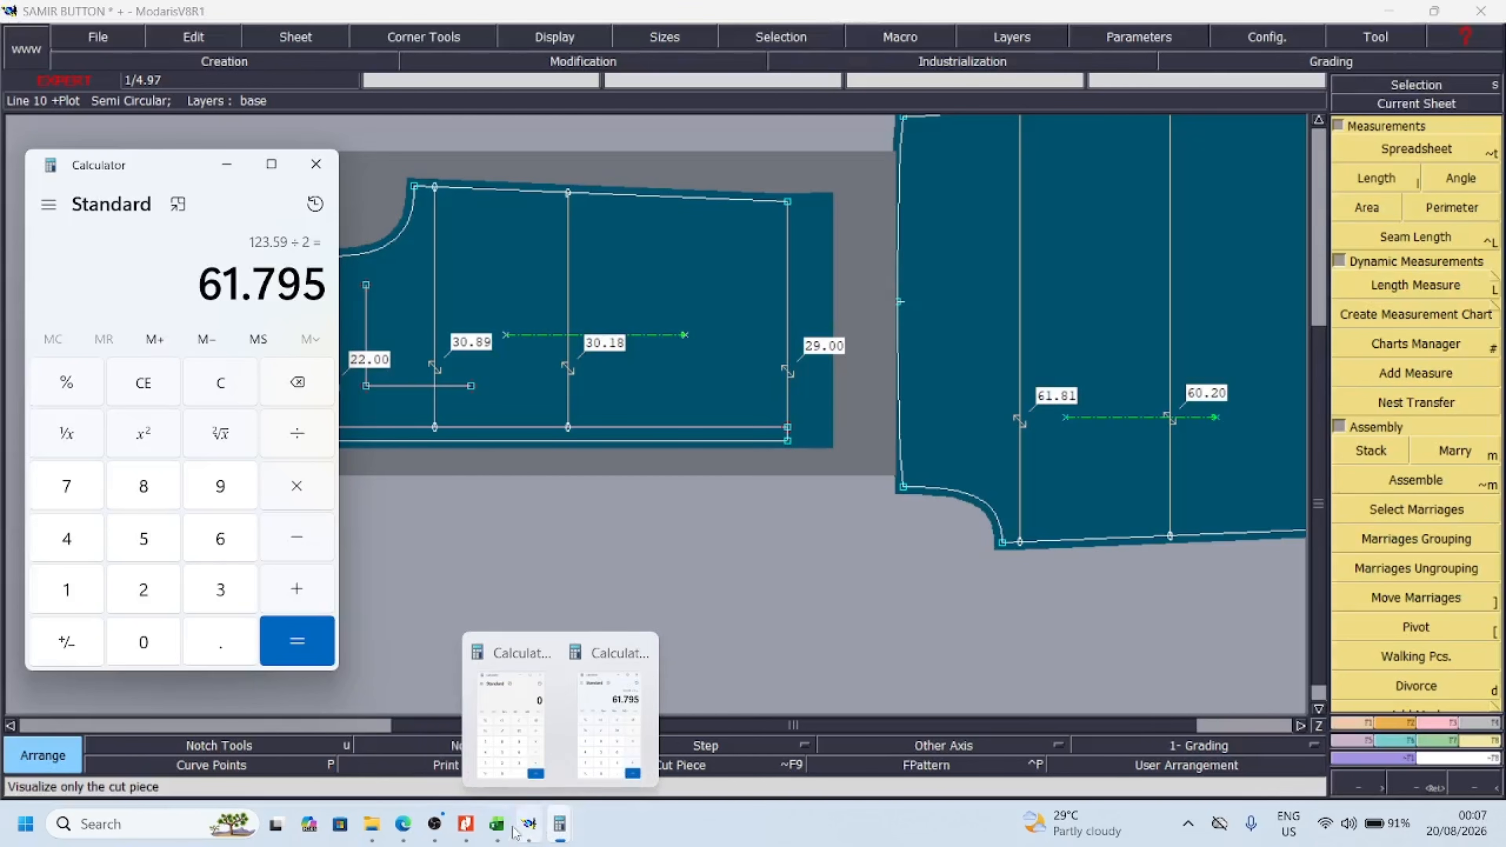
{"action": "mouse_move", "coordinate": [501, 749]}
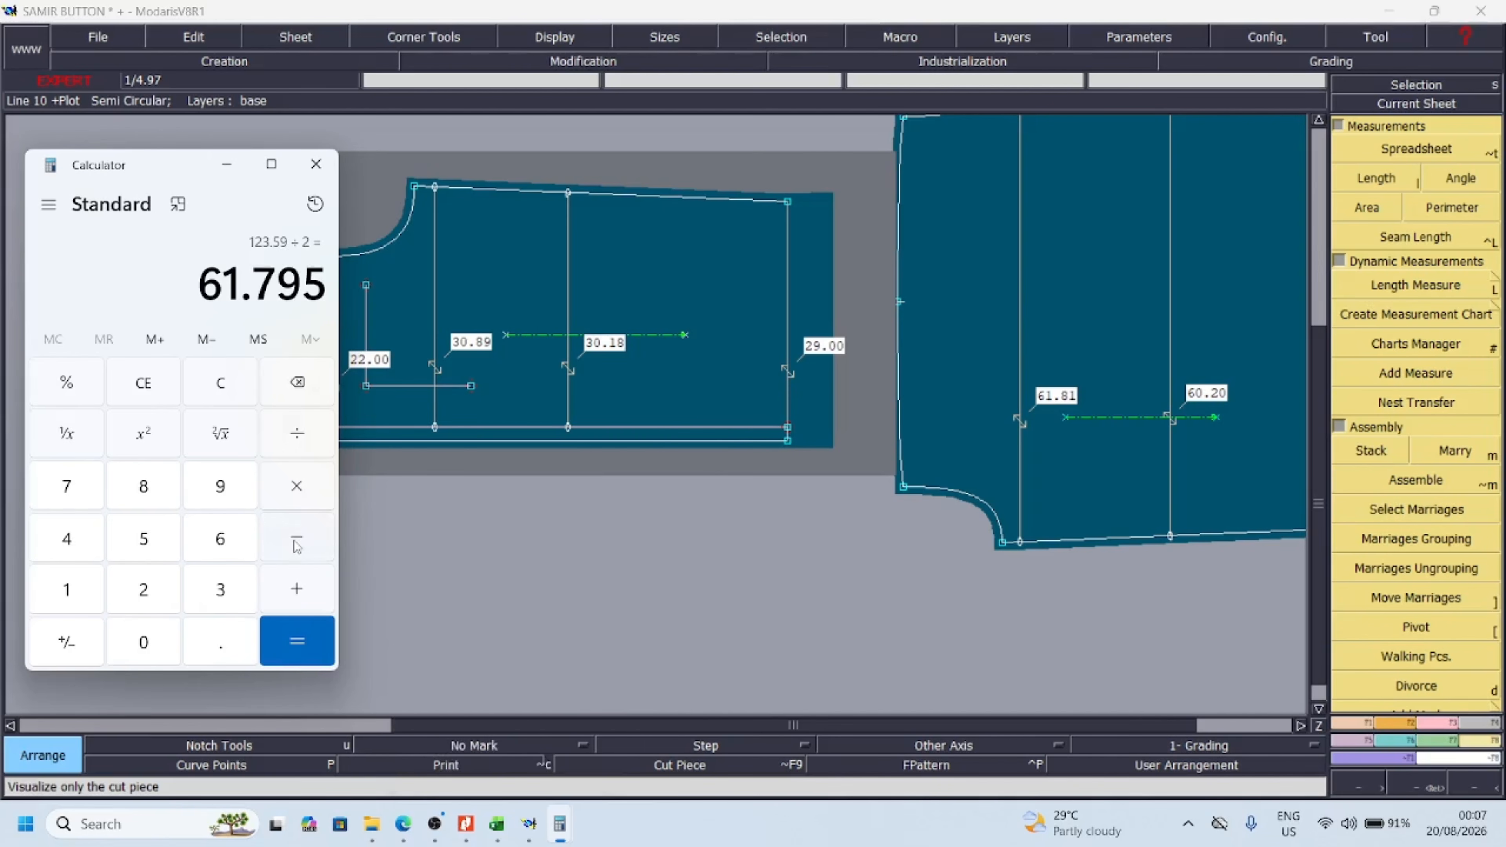
{"action": "left_click", "coordinate": [297, 545]}
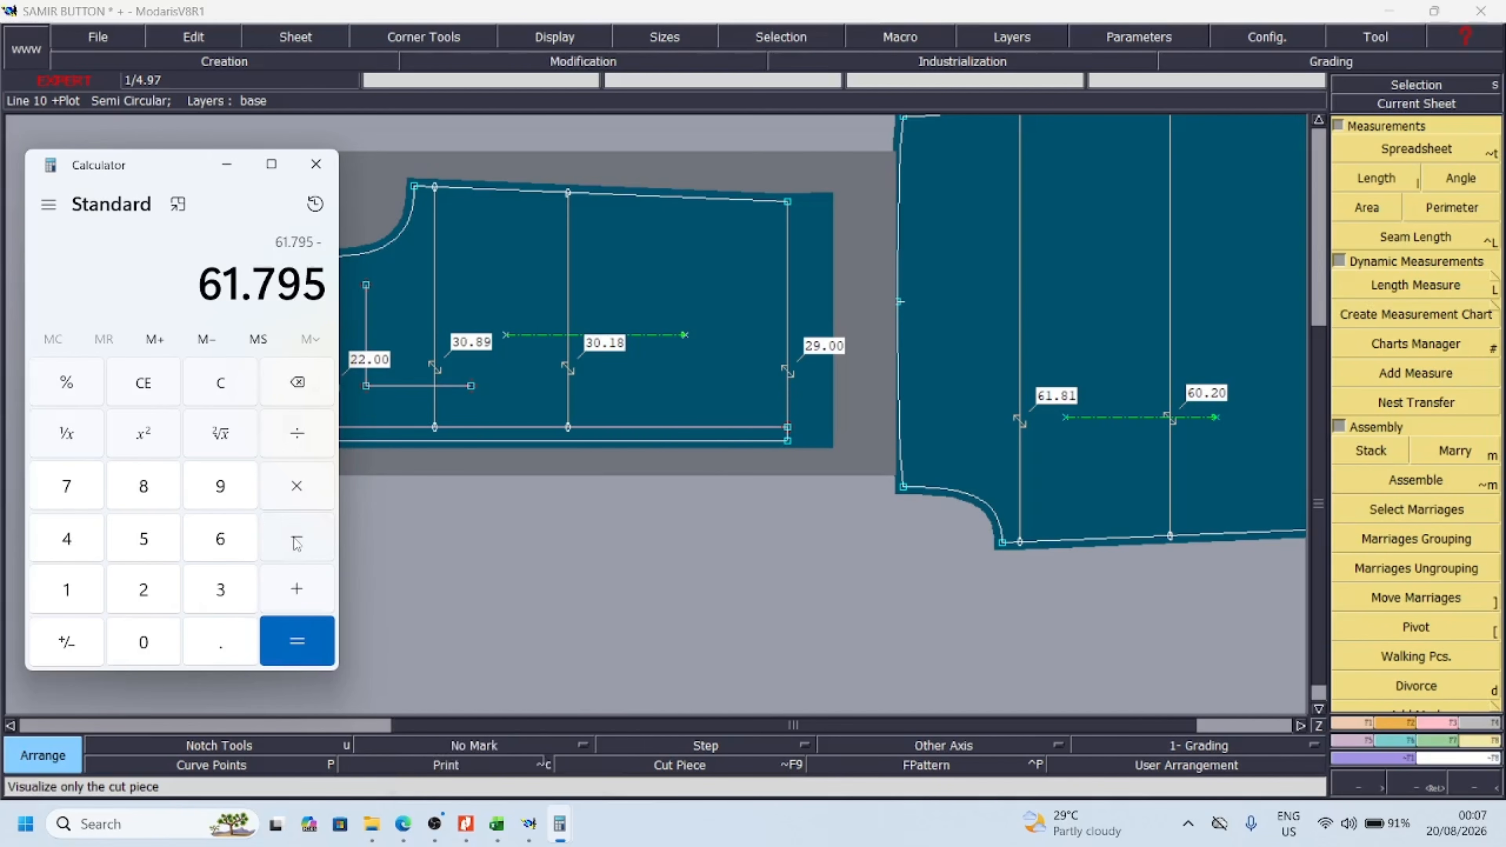
{"action": "left_click", "coordinate": [221, 540]}
{"action": "left_click", "coordinate": [146, 591]}
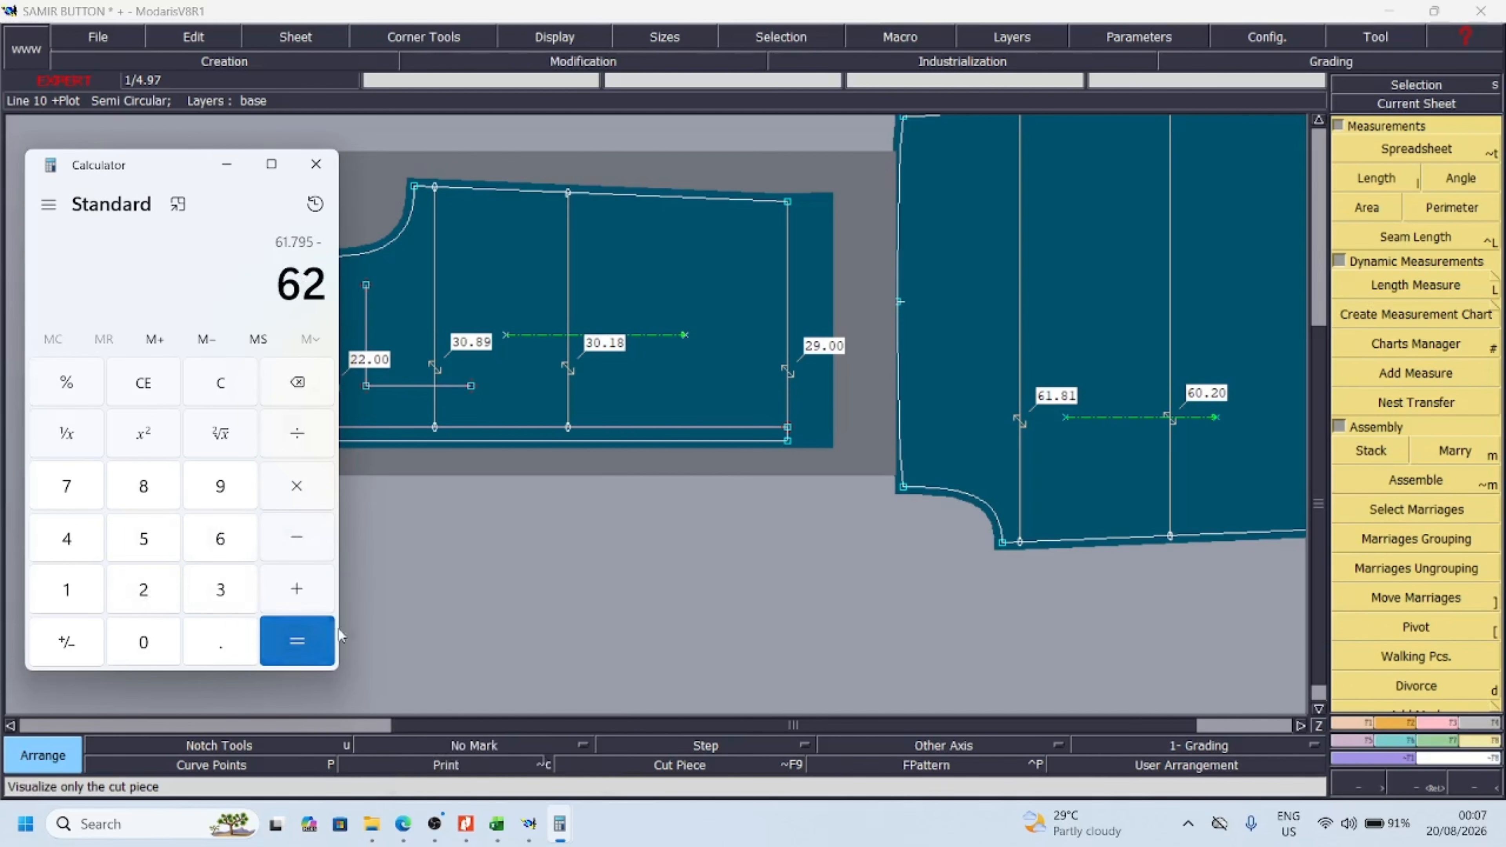
{"action": "left_click", "coordinate": [302, 641]}
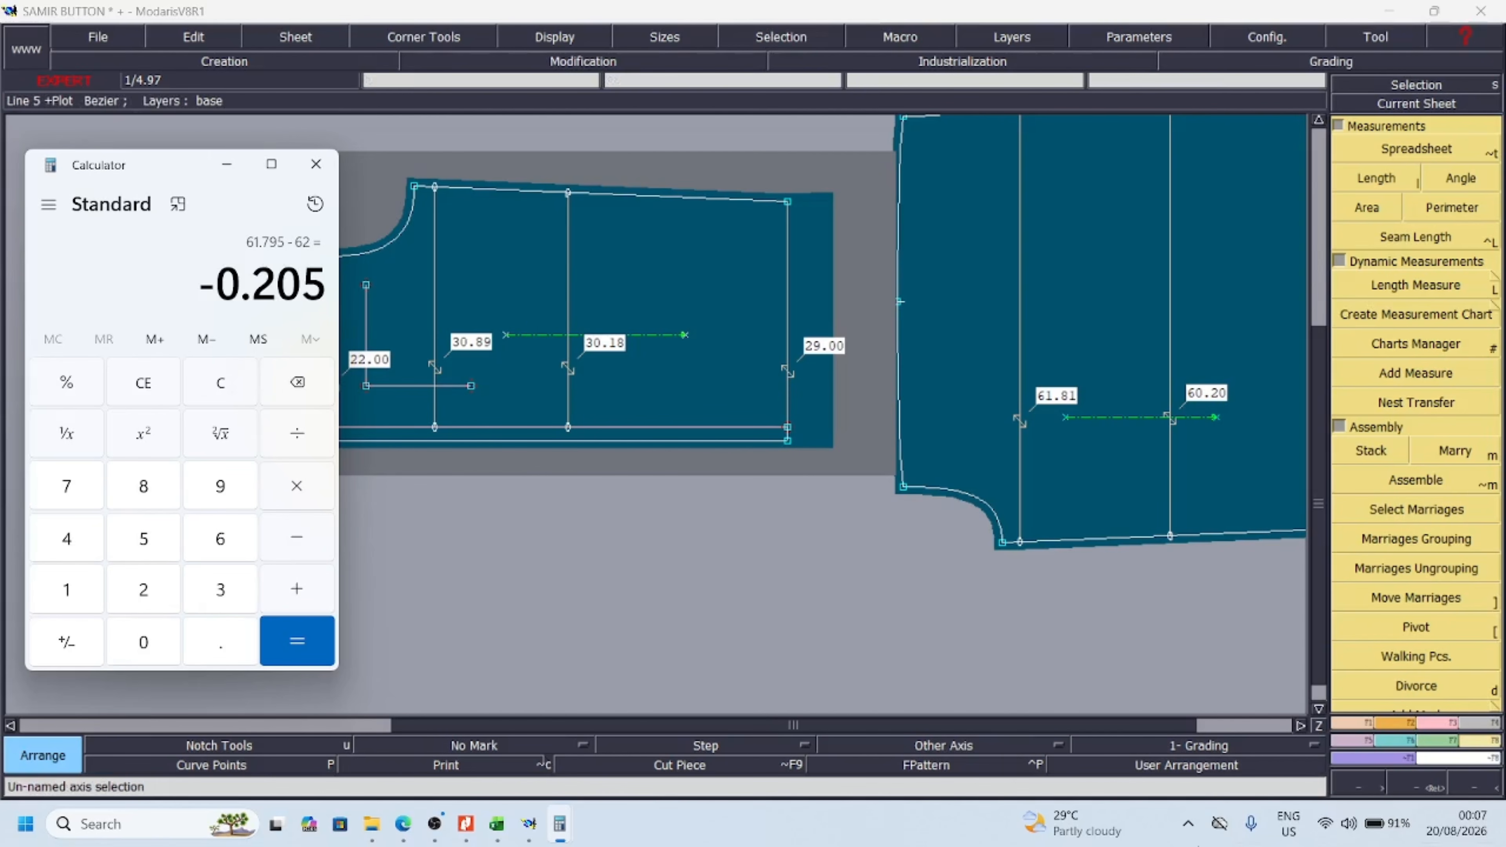
Minimize Calculator, switch to the Excel measurement chart and enter -0.2 in cell L4 beside the 1/2 chest row
{"action": "left_click", "coordinate": [227, 164]}
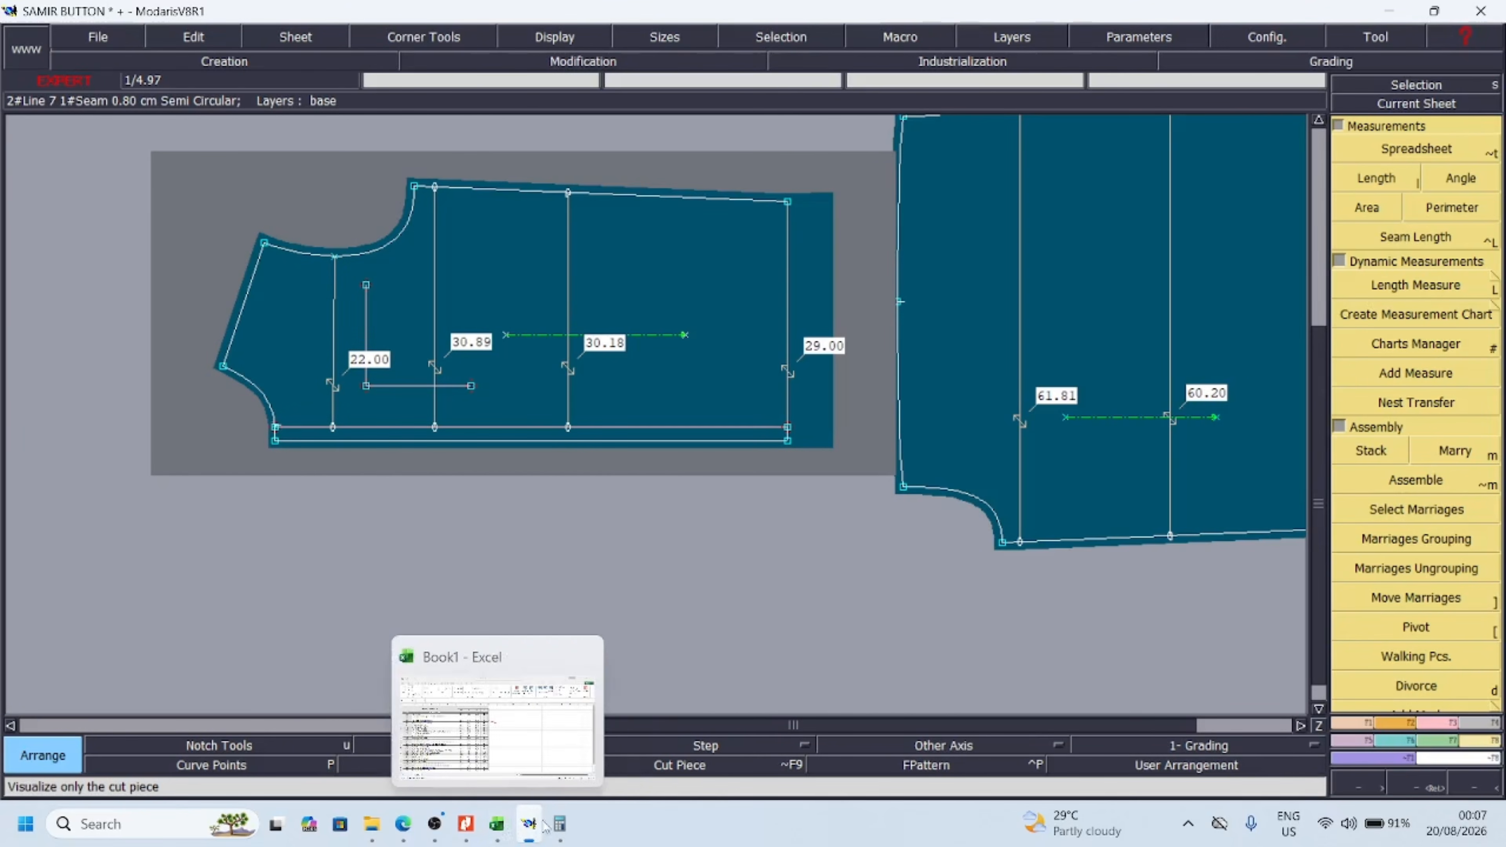
{"action": "left_click", "coordinate": [510, 793]}
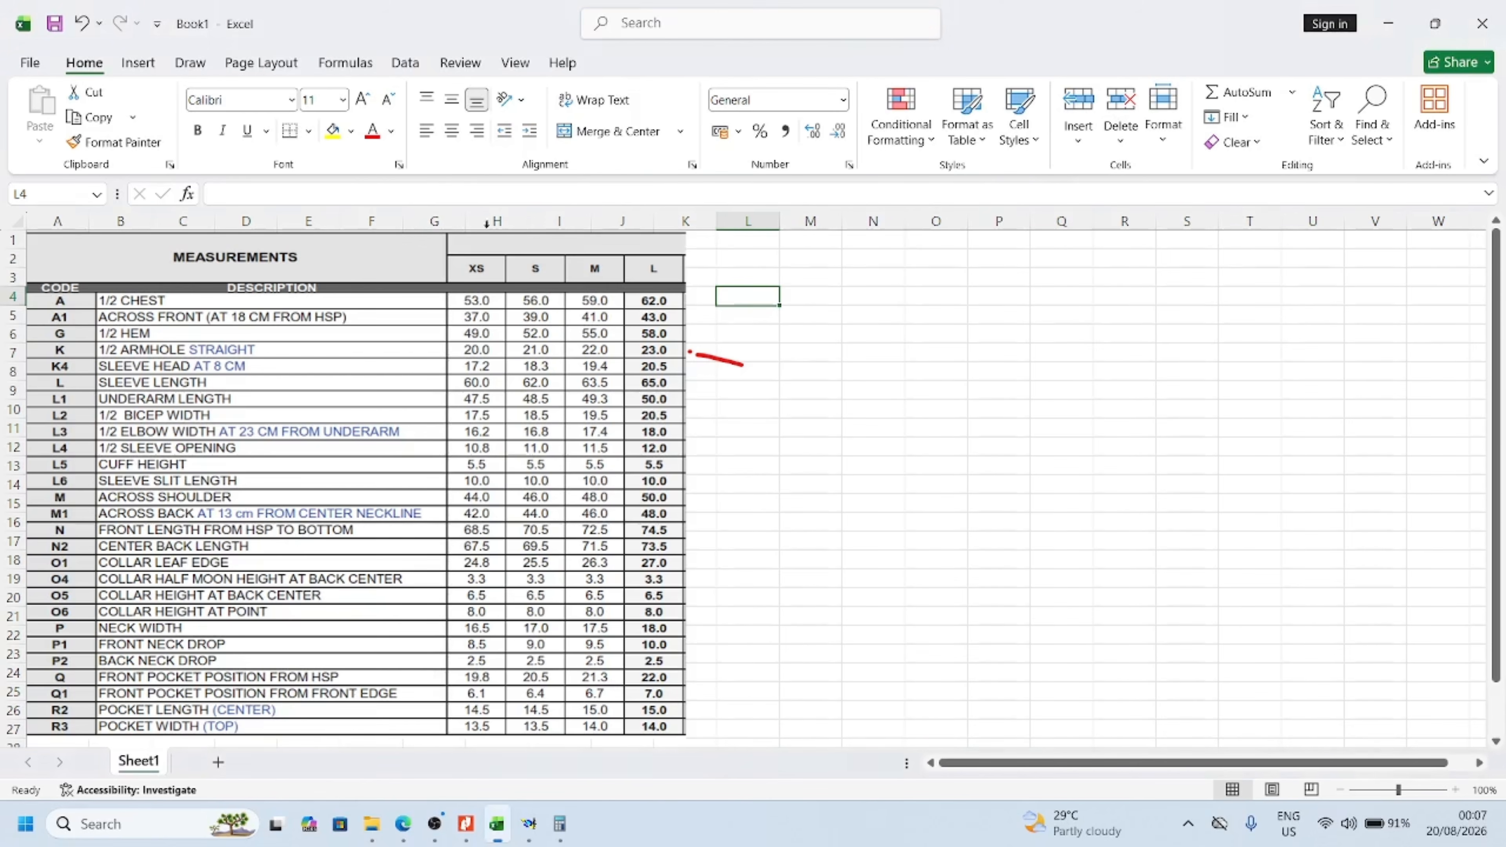
{"action": "left_click", "coordinate": [749, 298]}
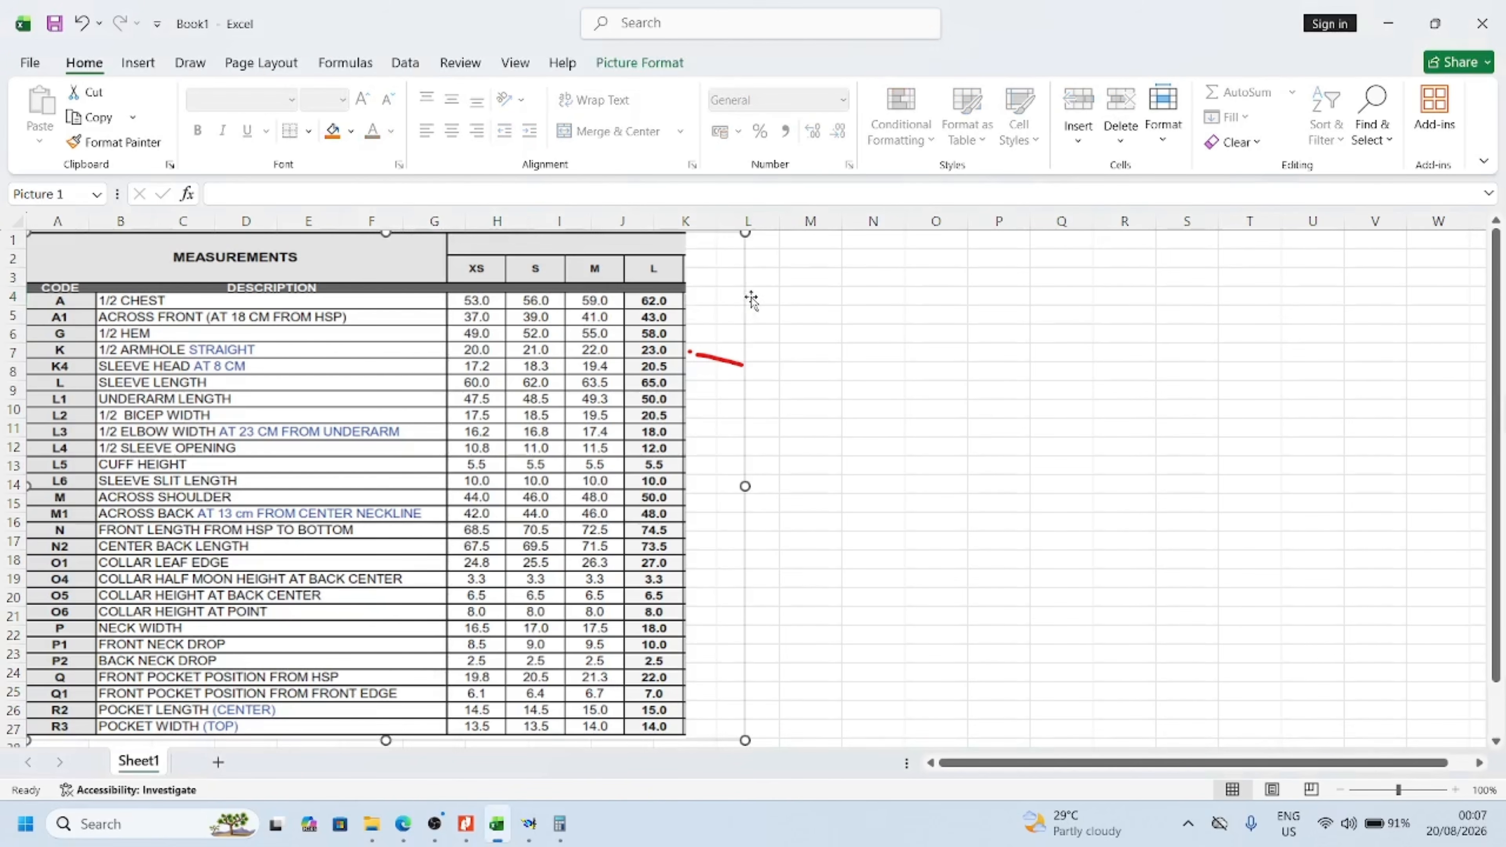
{"action": "left_click", "coordinate": [762, 297]}
{"action": "type", "text": "-.2"}
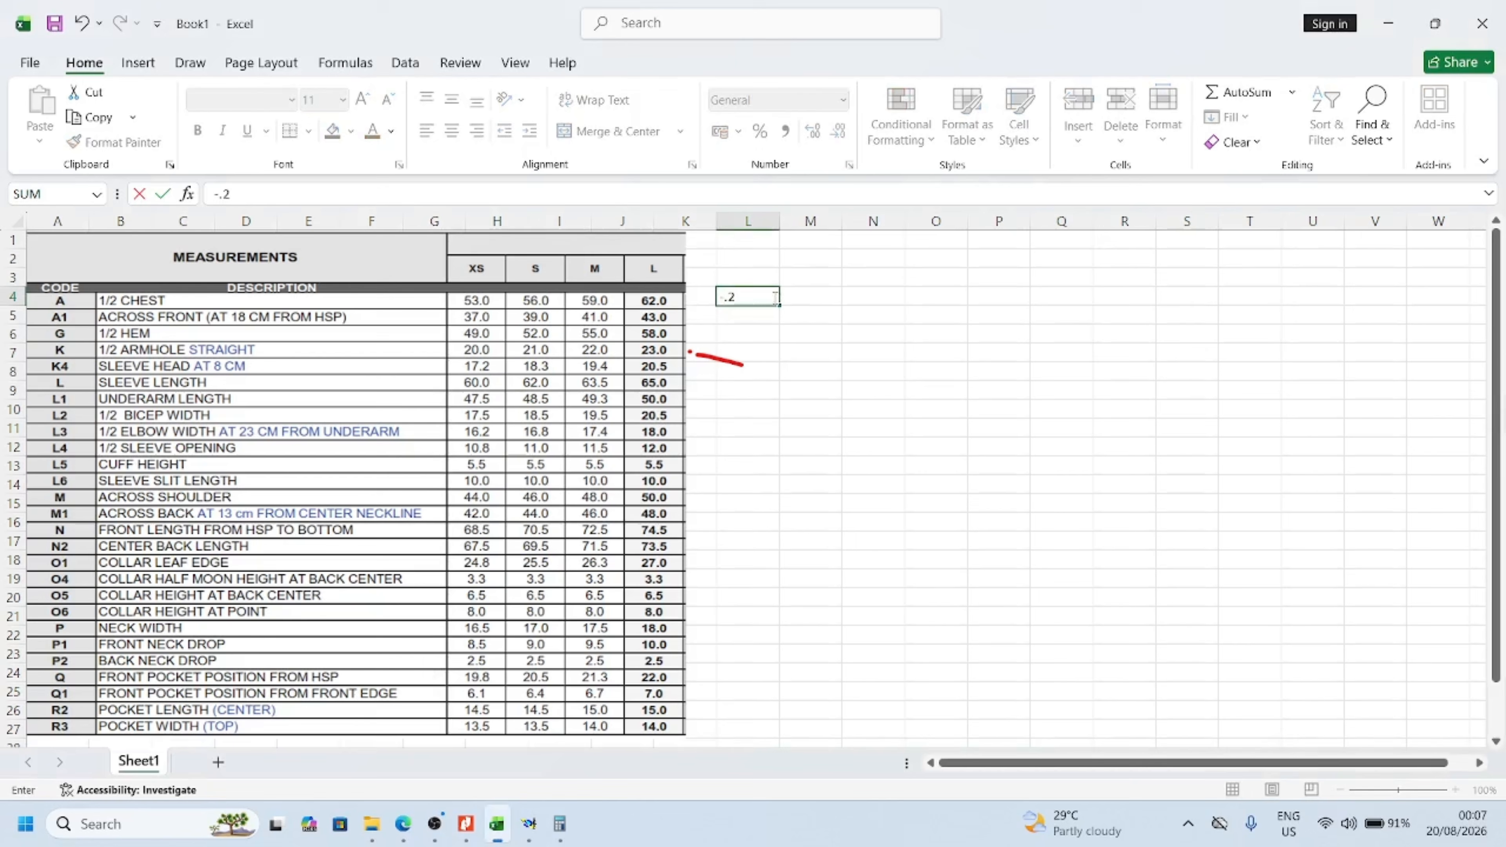
{"action": "left_click", "coordinate": [819, 303]}
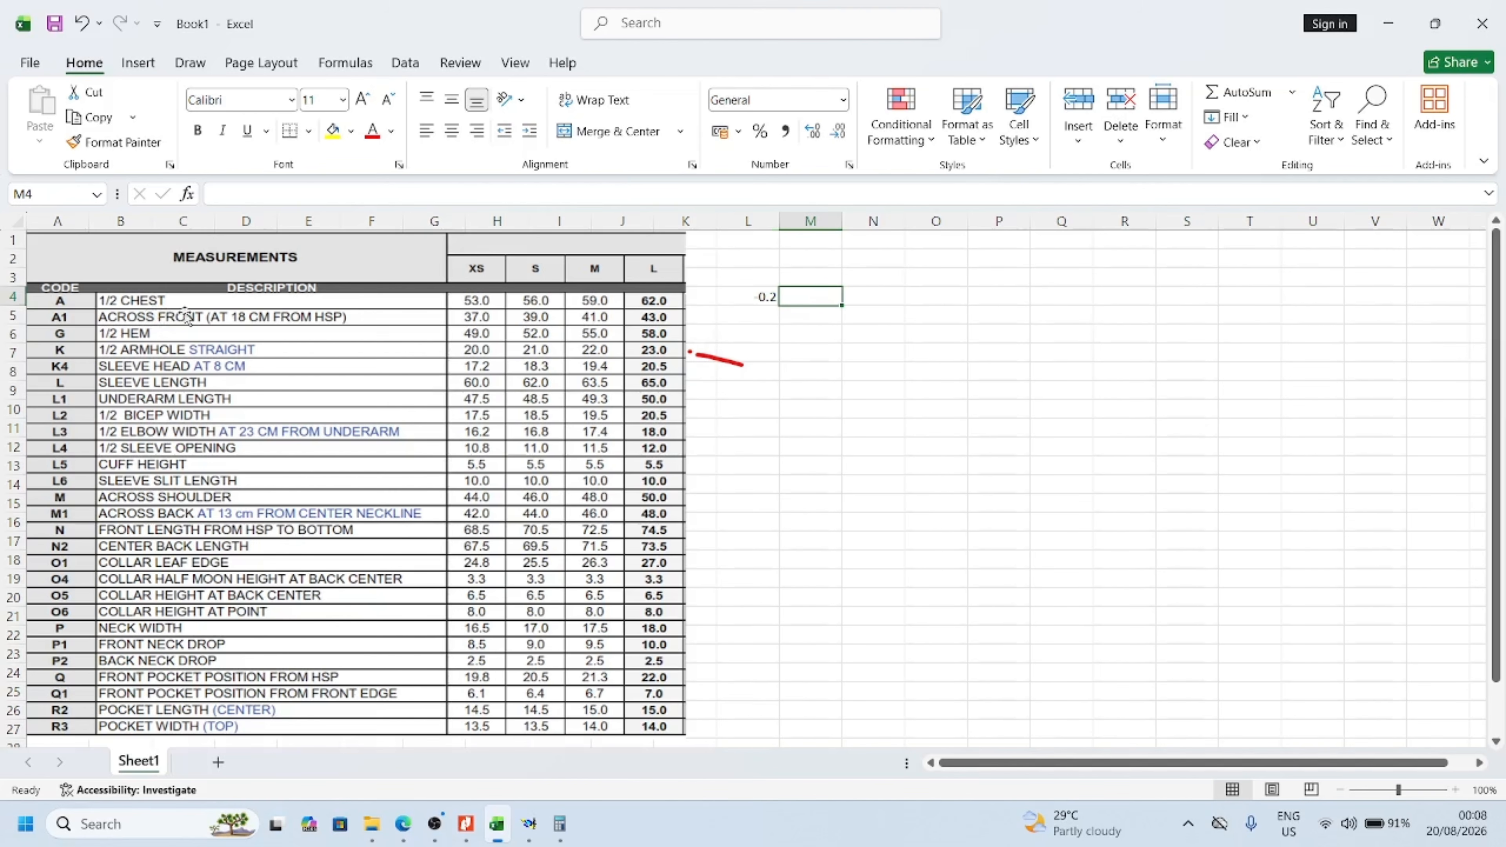
{"action": "left_click", "coordinate": [767, 318]}
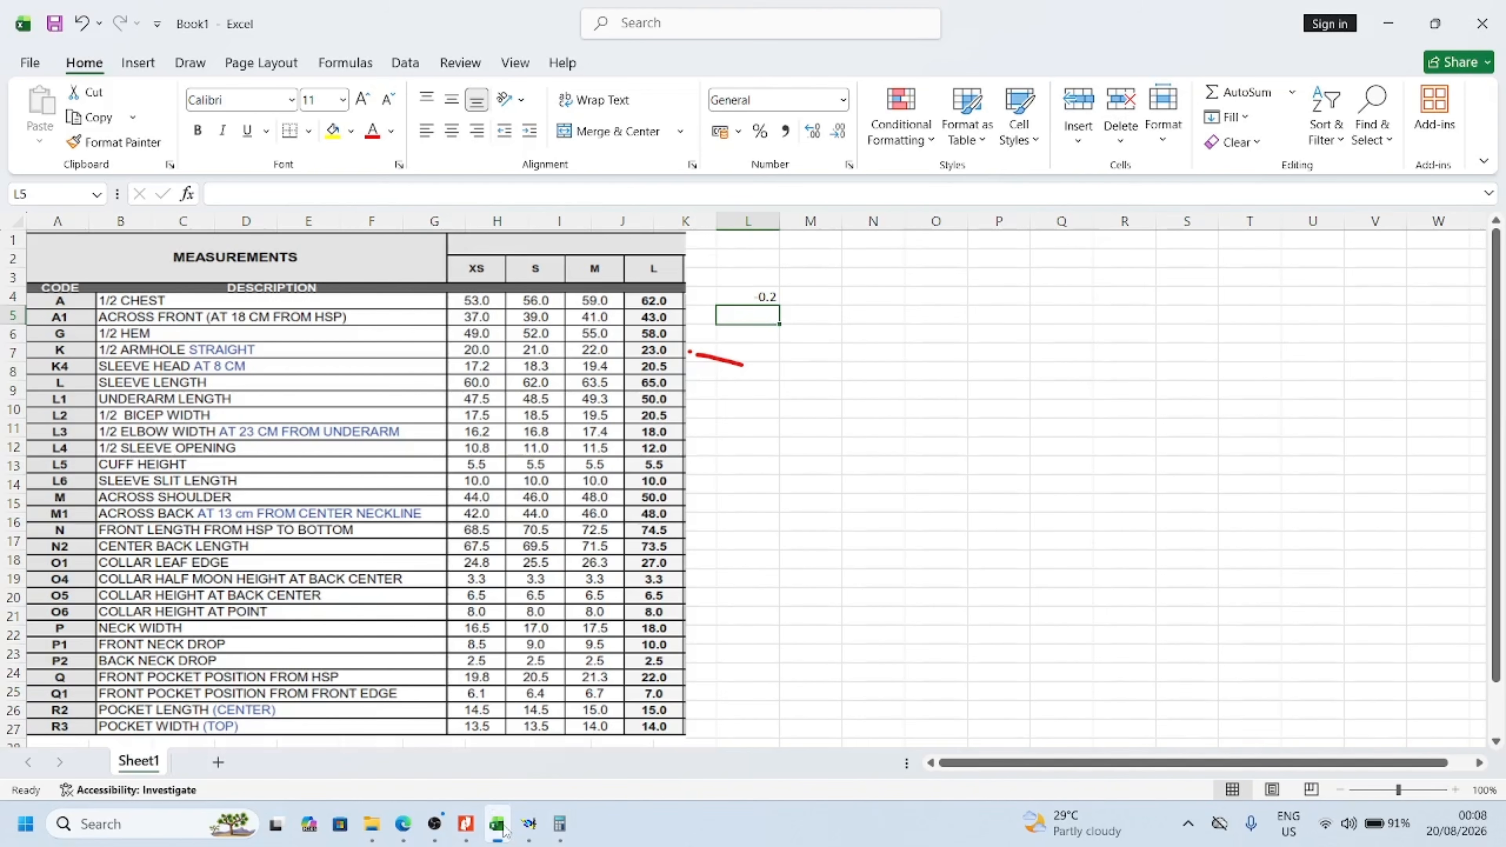
{"action": "left_click", "coordinate": [529, 824]}
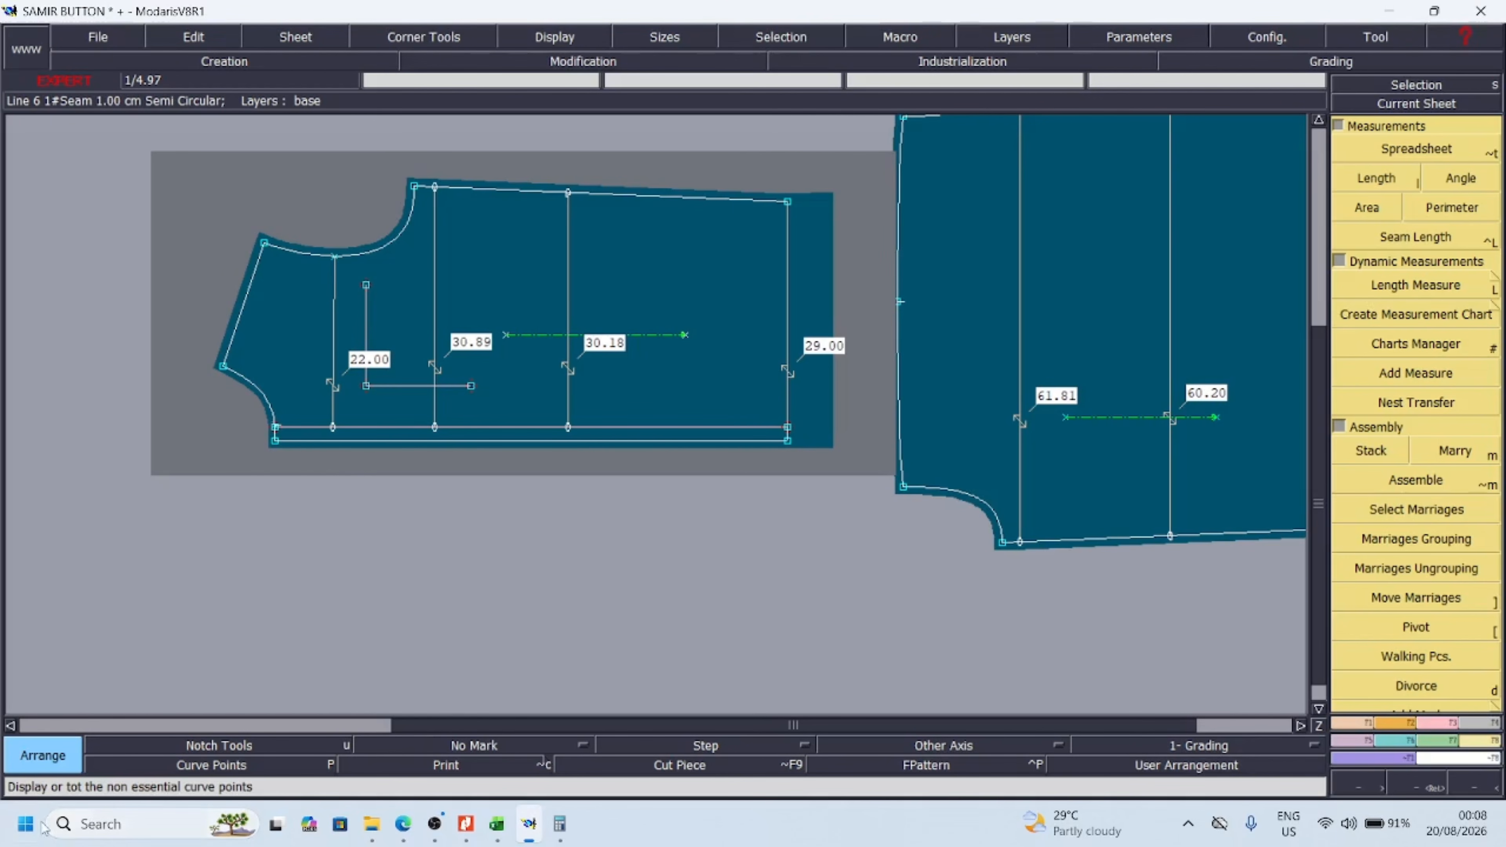
{"action": "mouse_move", "coordinate": [560, 825]}
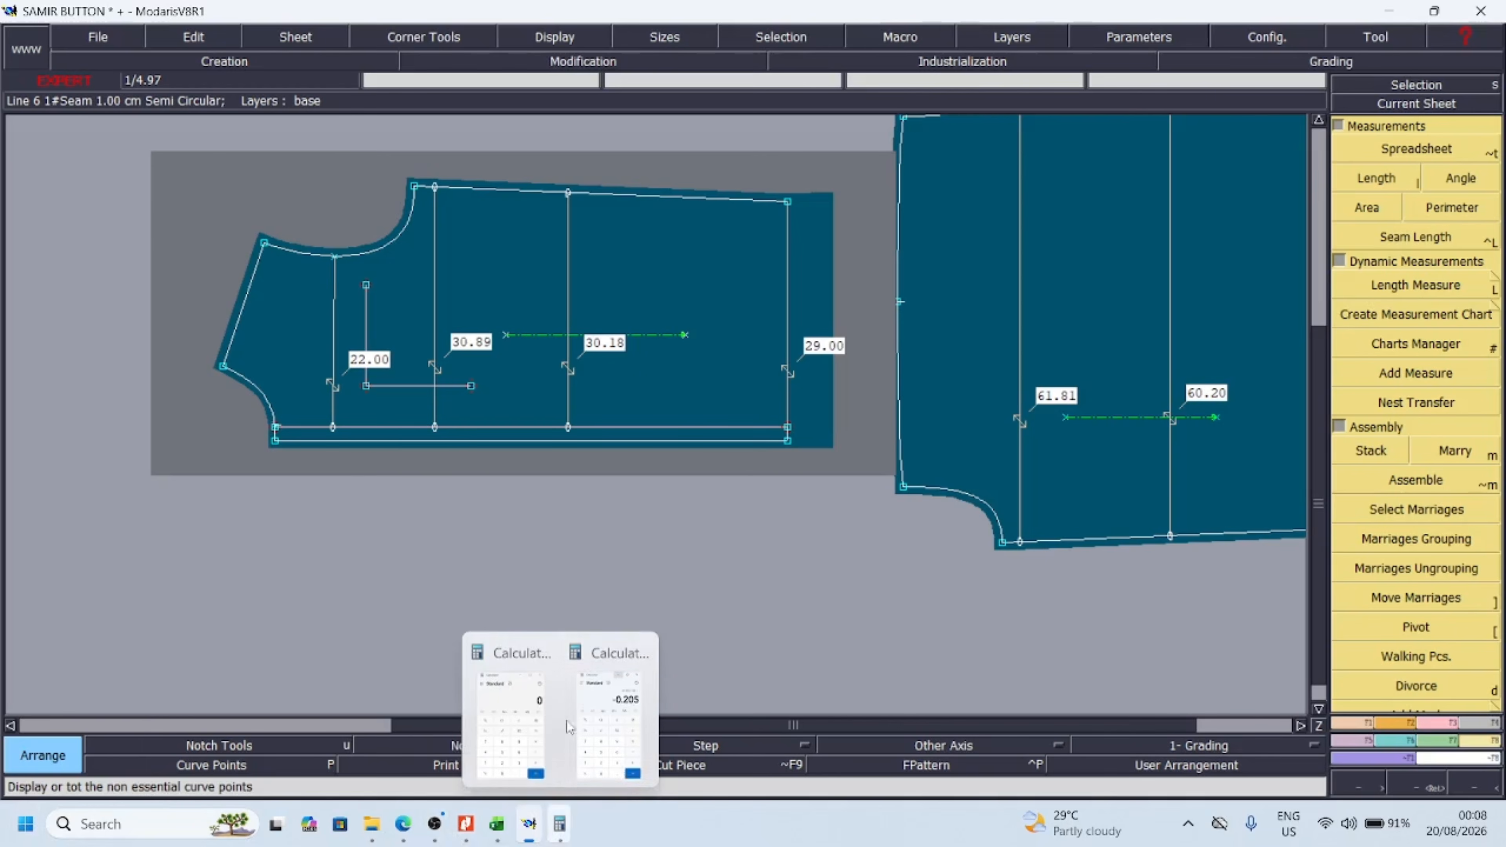
{"action": "left_click", "coordinate": [593, 717]}
{"action": "left_click", "coordinate": [221, 383]}
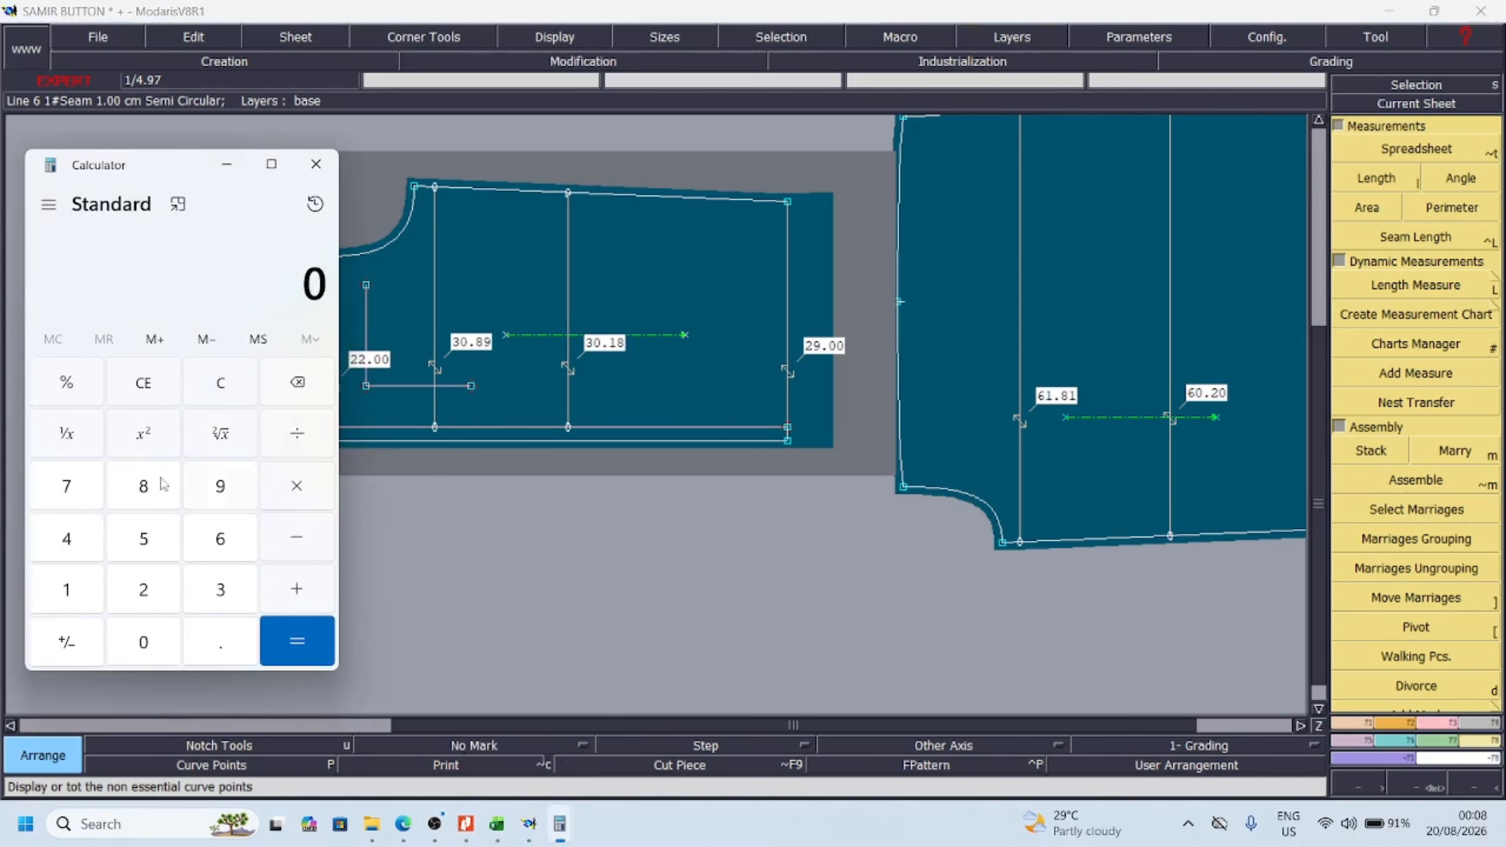
{"action": "left_click", "coordinate": [83, 548]}
{"action": "left_click", "coordinate": [85, 547]}
{"action": "left_click", "coordinate": [299, 543]}
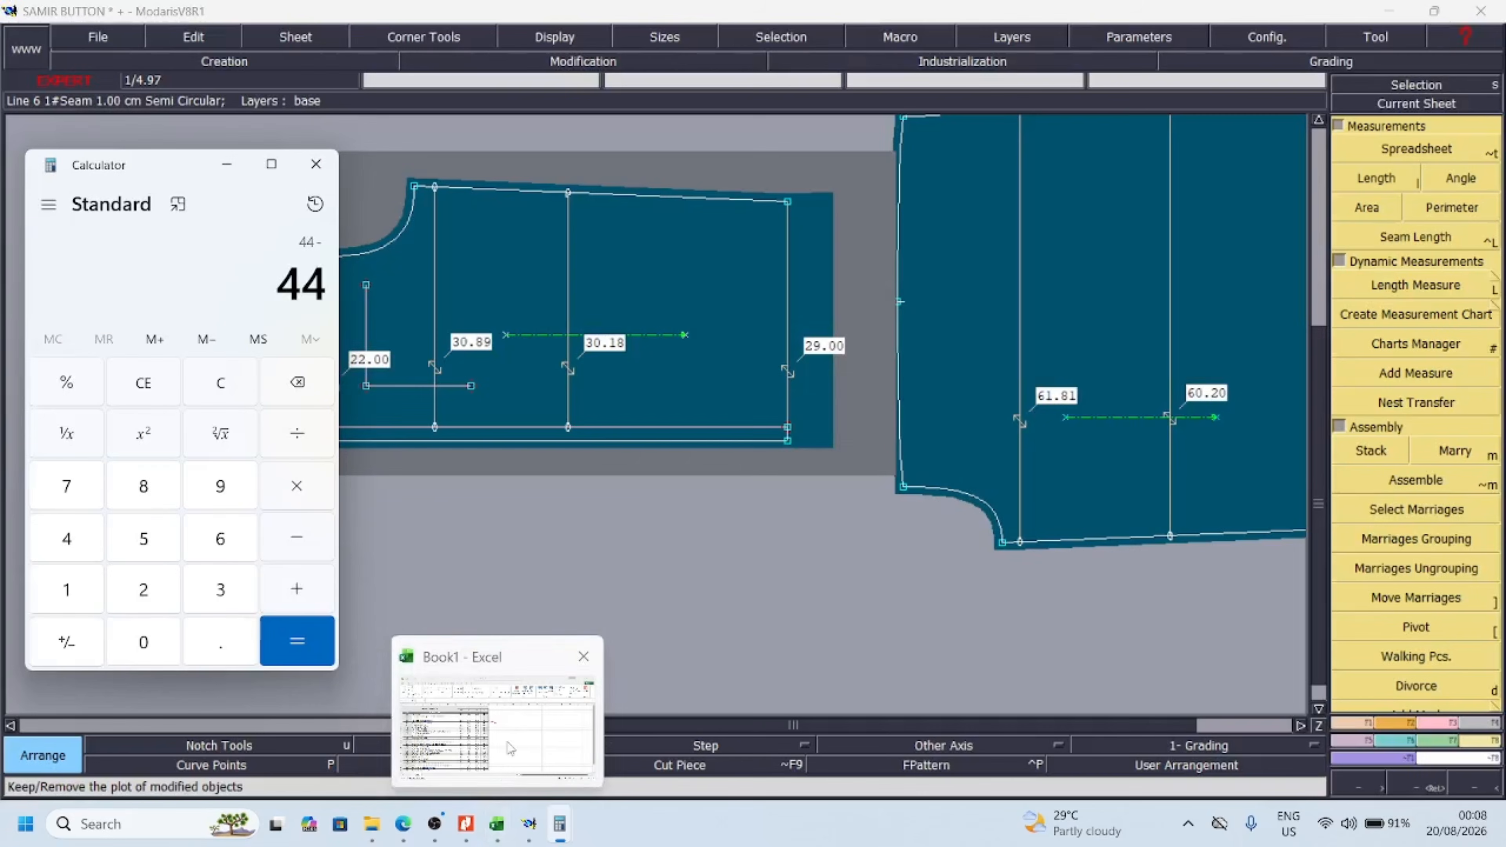
{"action": "mouse_move", "coordinate": [509, 749]}
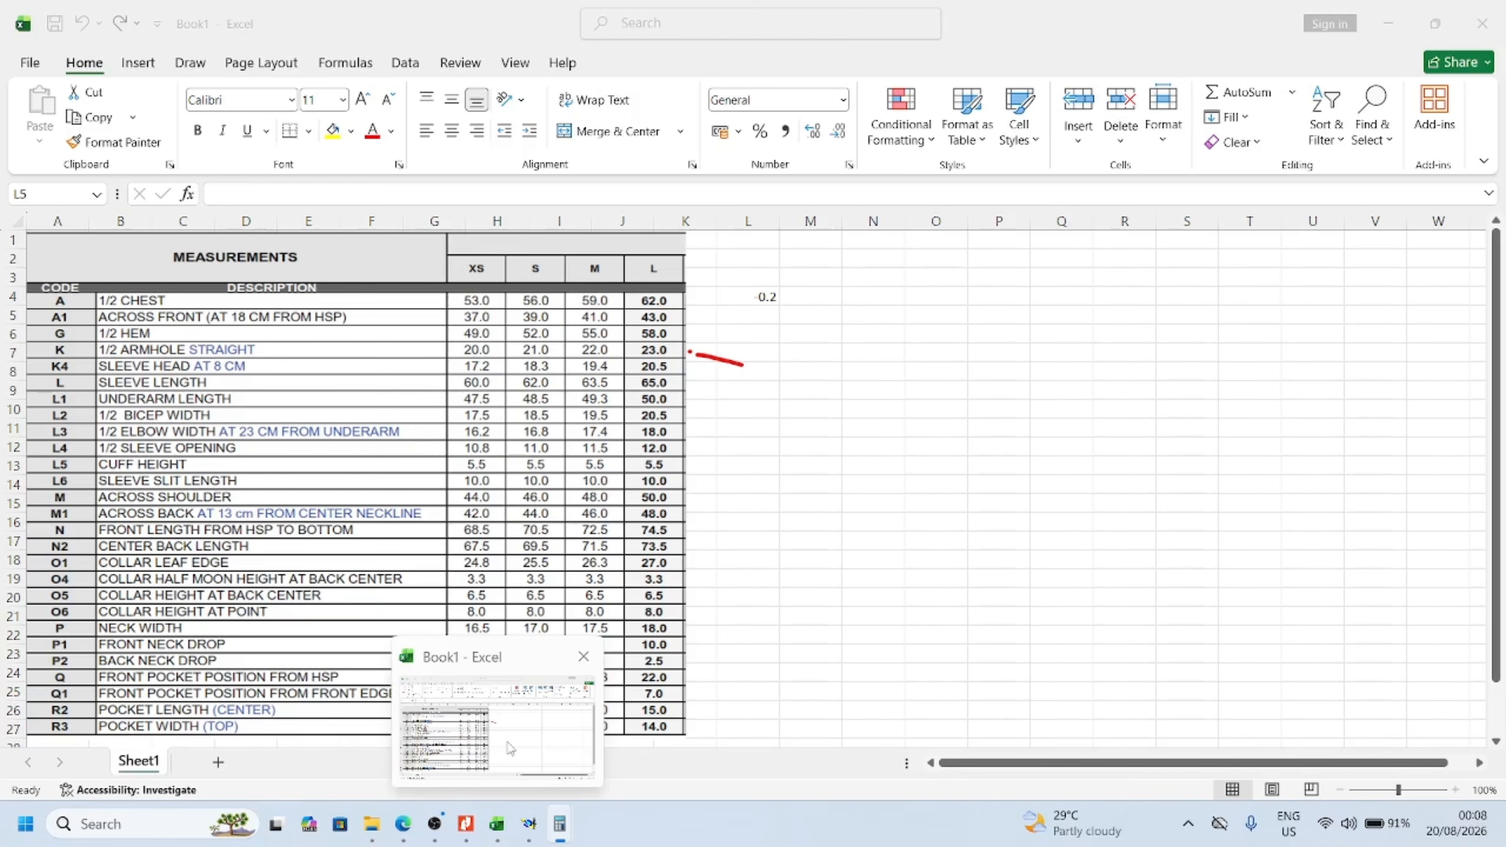
{"action": "left_click", "coordinate": [498, 823]}
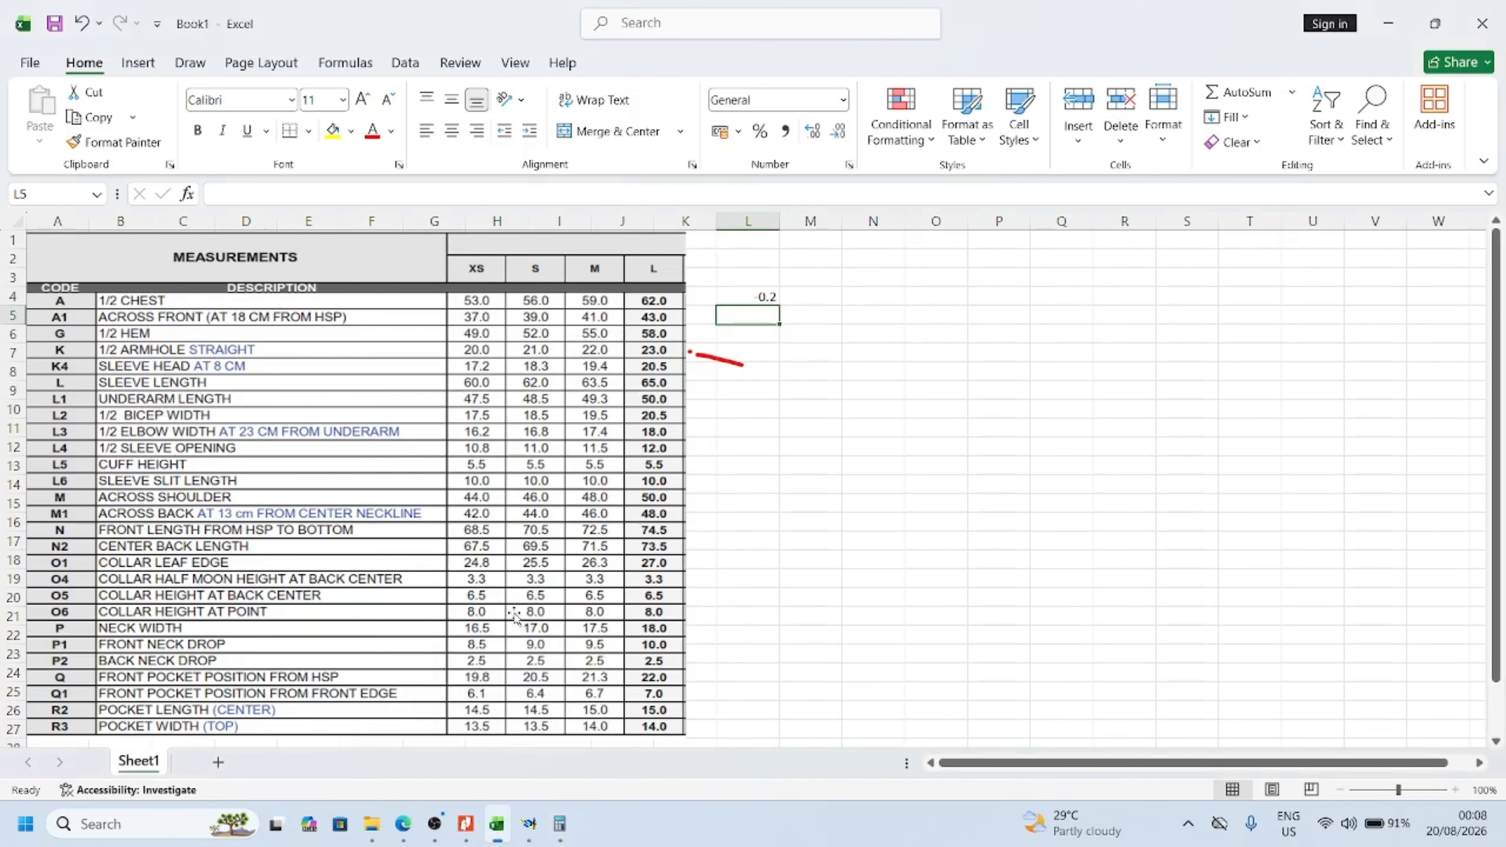
Open Calculator over the chart and subtract the size L across-front value of 43 from 44
{"action": "left_click", "coordinate": [560, 823]}
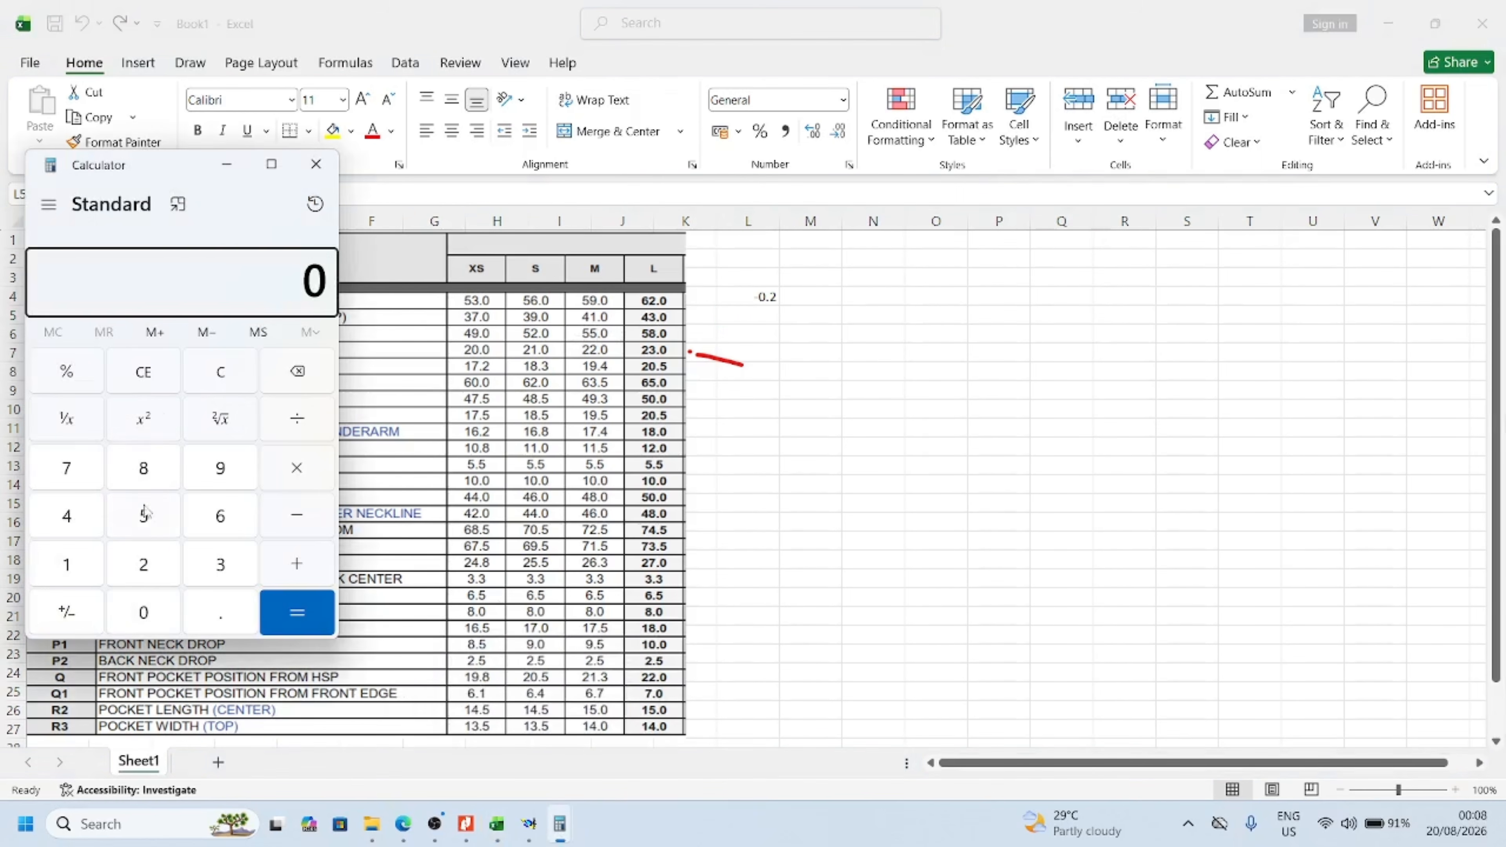
{"action": "left_click", "coordinate": [64, 516]}
{"action": "left_click", "coordinate": [64, 516]}
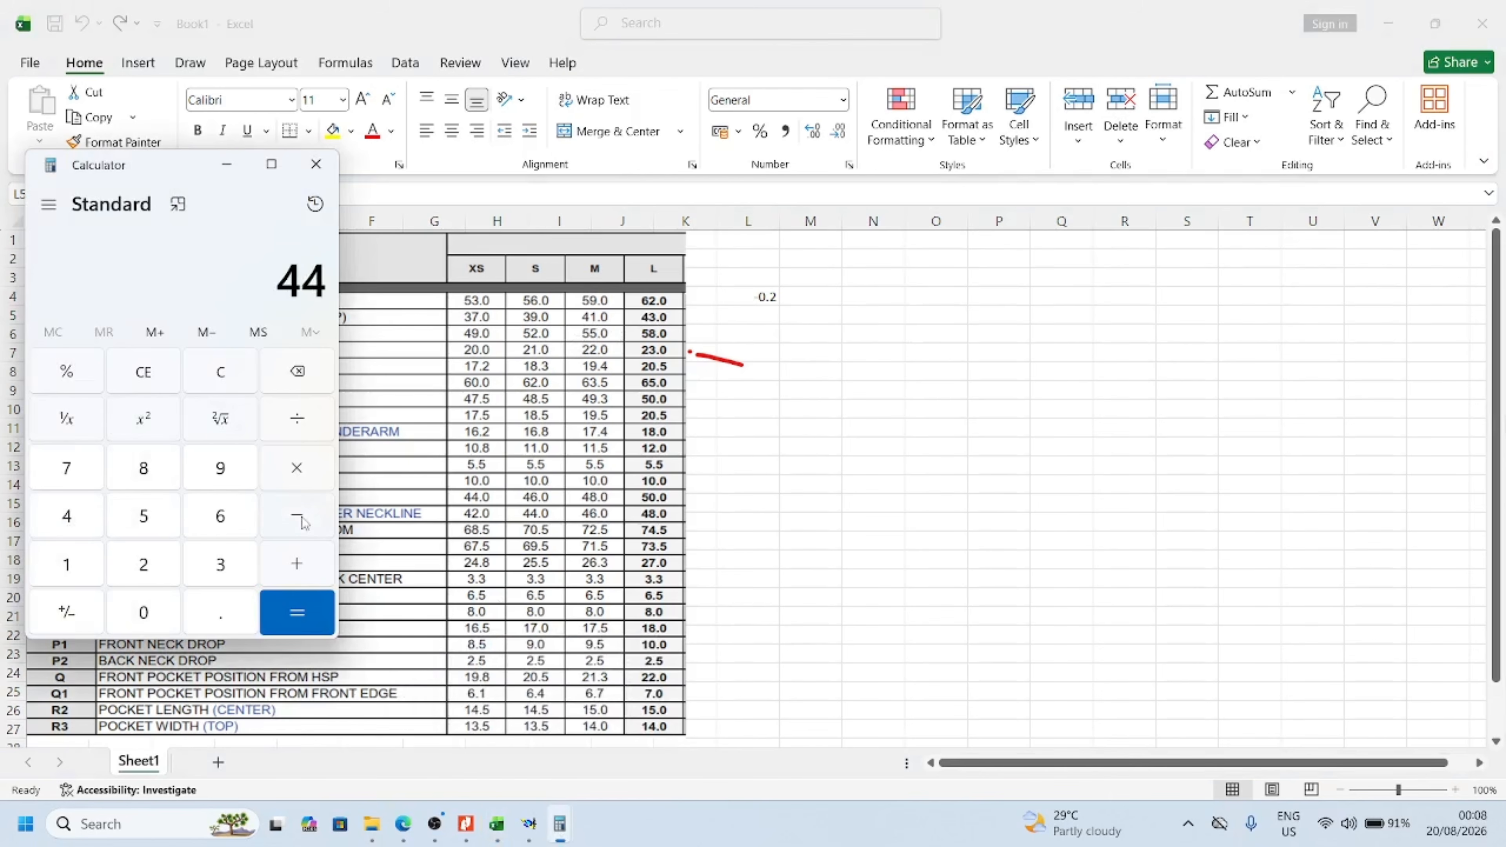
{"action": "left_click", "coordinate": [303, 521]}
{"action": "left_click", "coordinate": [72, 518]}
{"action": "left_click", "coordinate": [220, 564]}
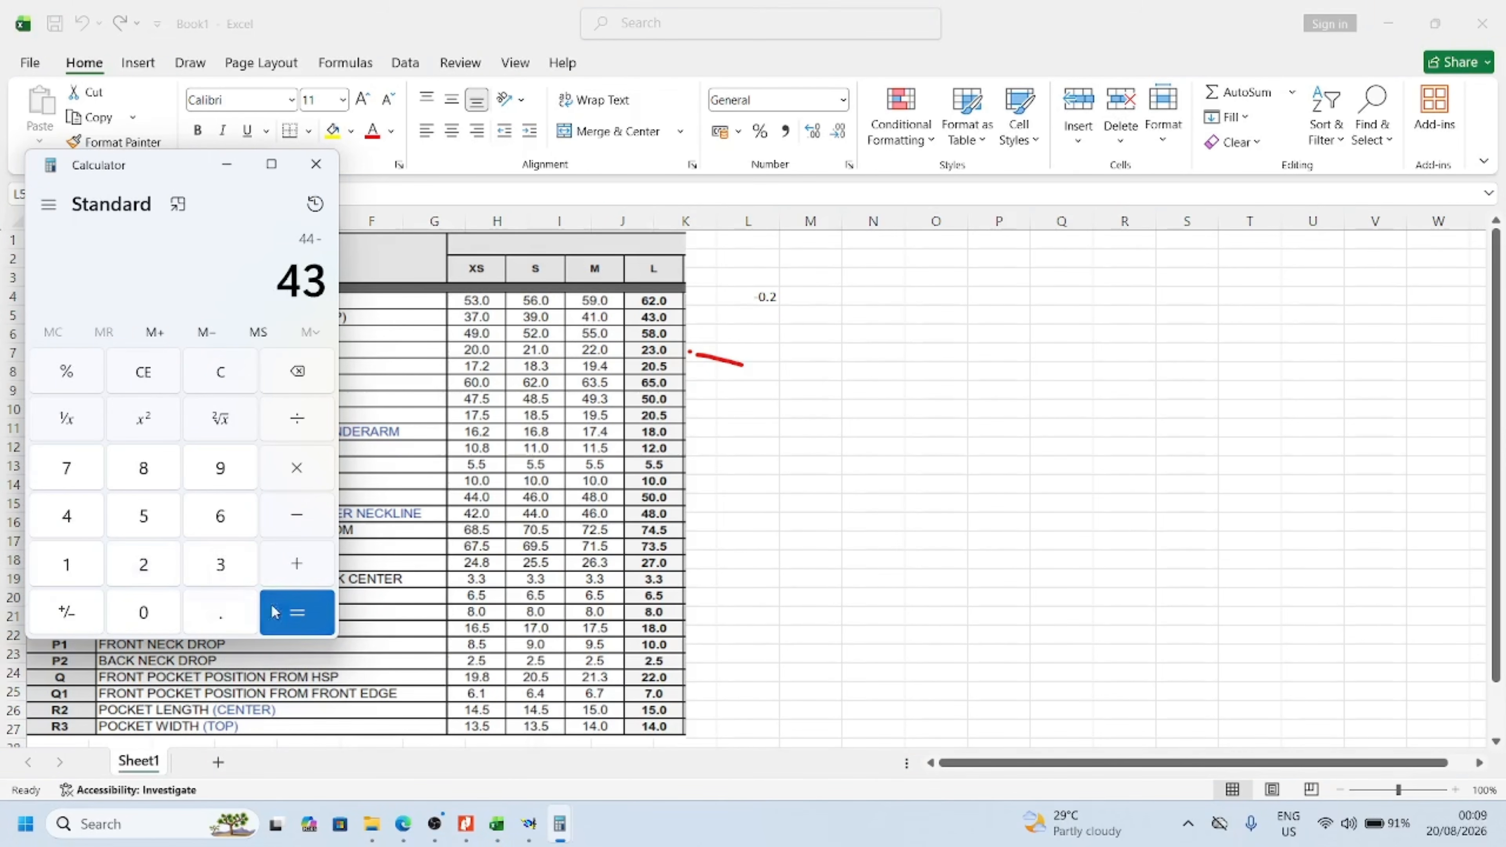
{"action": "left_click", "coordinate": [274, 612]}
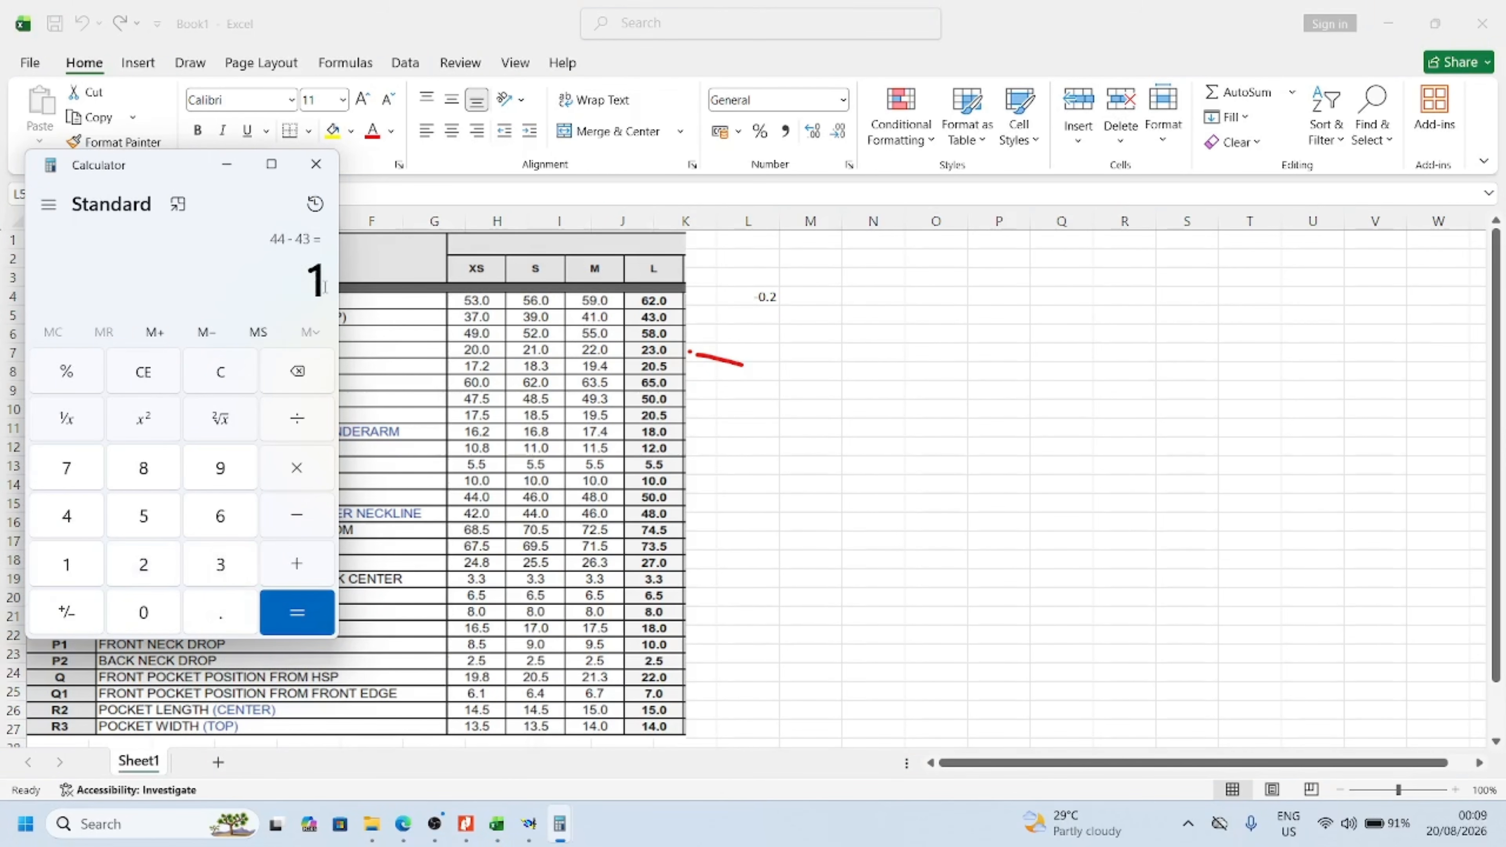
Return to the Excel chart and enter 1 in cell L5 beside the across-front row
{"action": "mouse_move", "coordinate": [559, 837]}
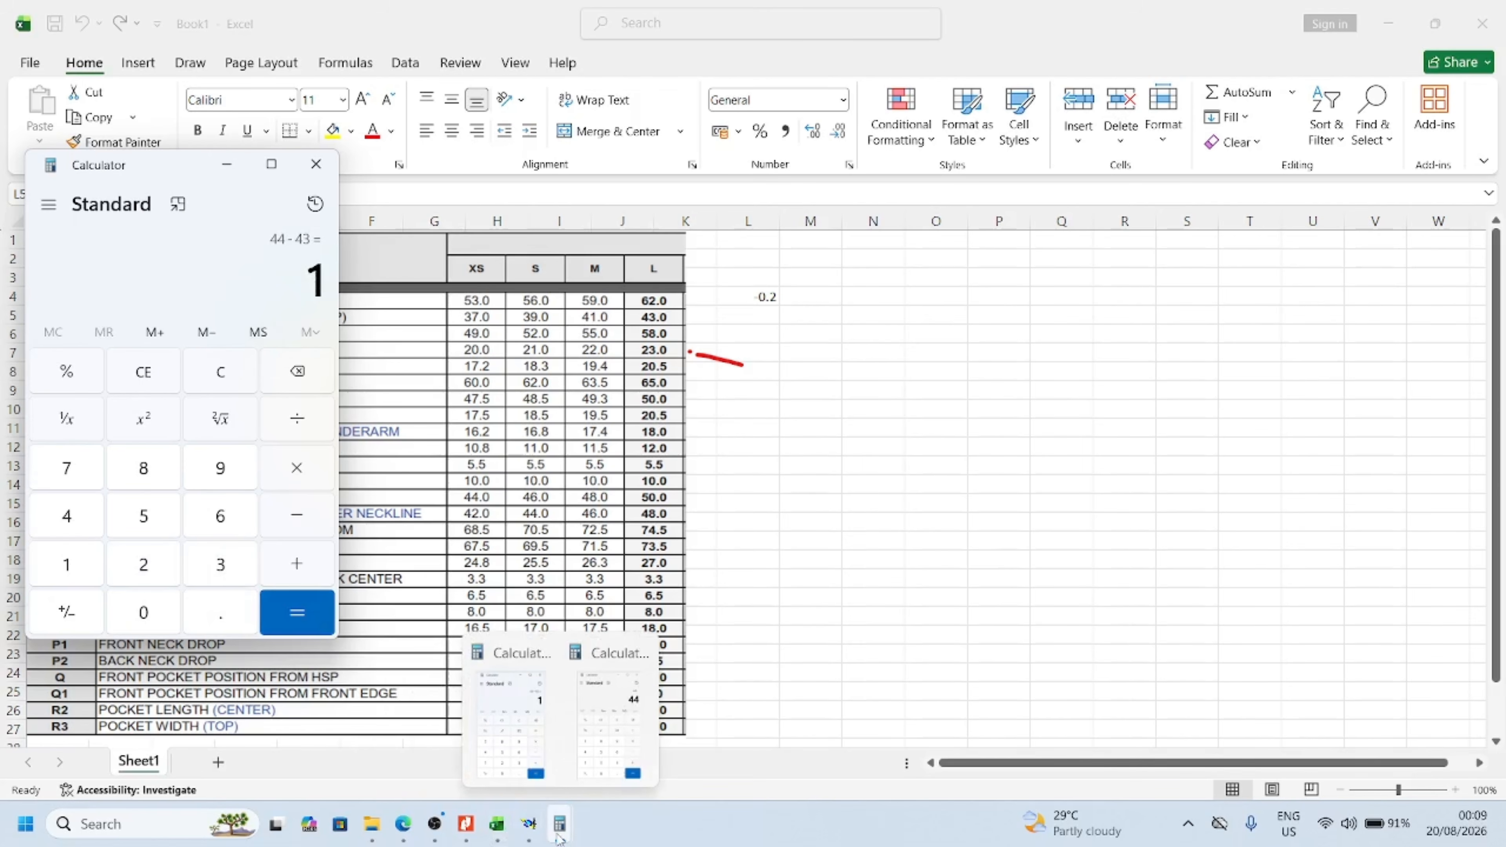
{"action": "mouse_move", "coordinate": [495, 838]}
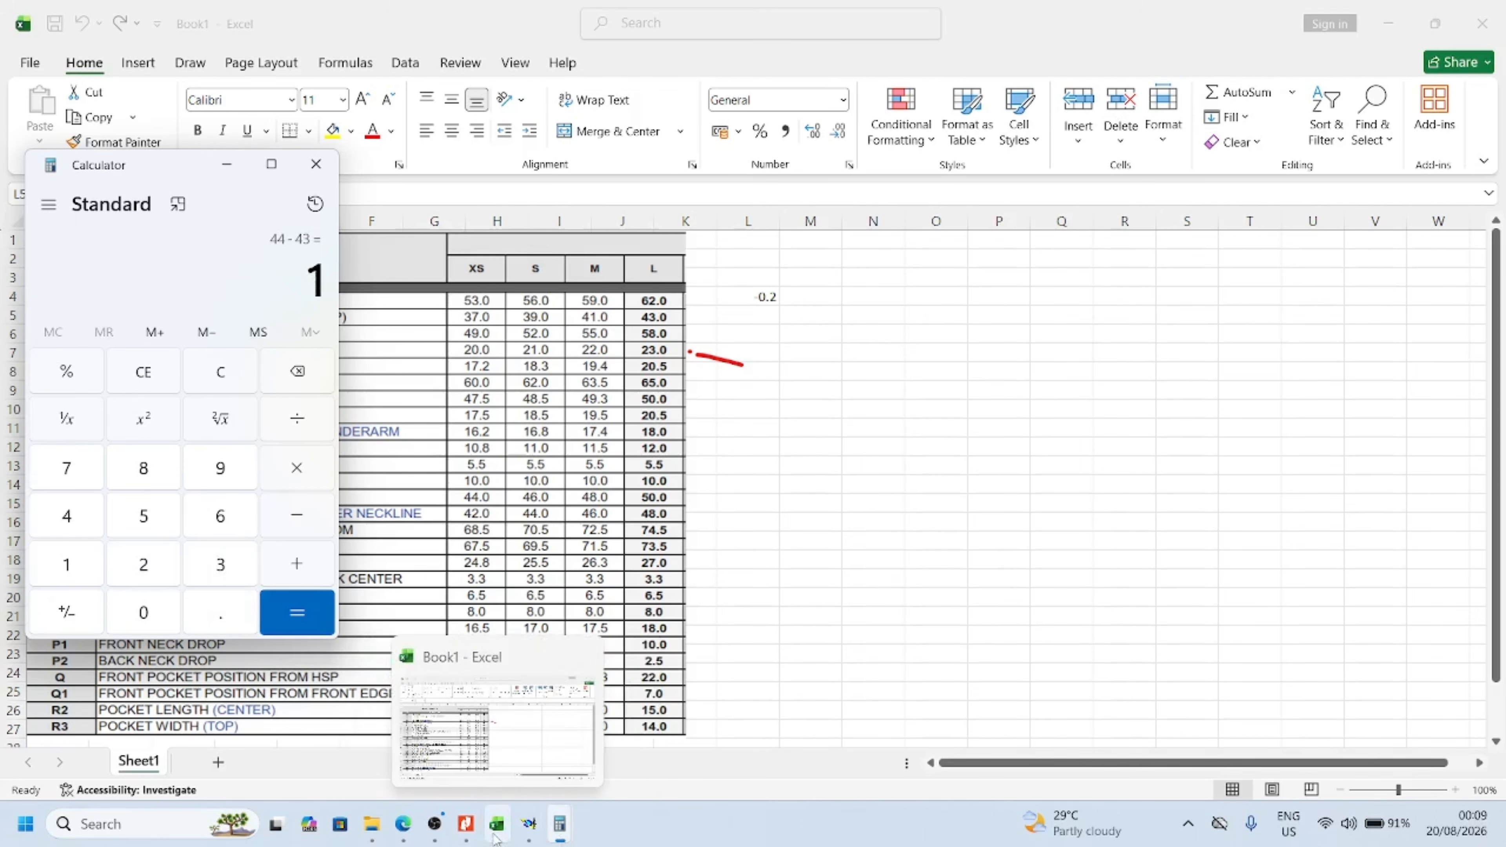
{"action": "left_click", "coordinate": [488, 771]}
{"action": "left_click", "coordinate": [768, 335]}
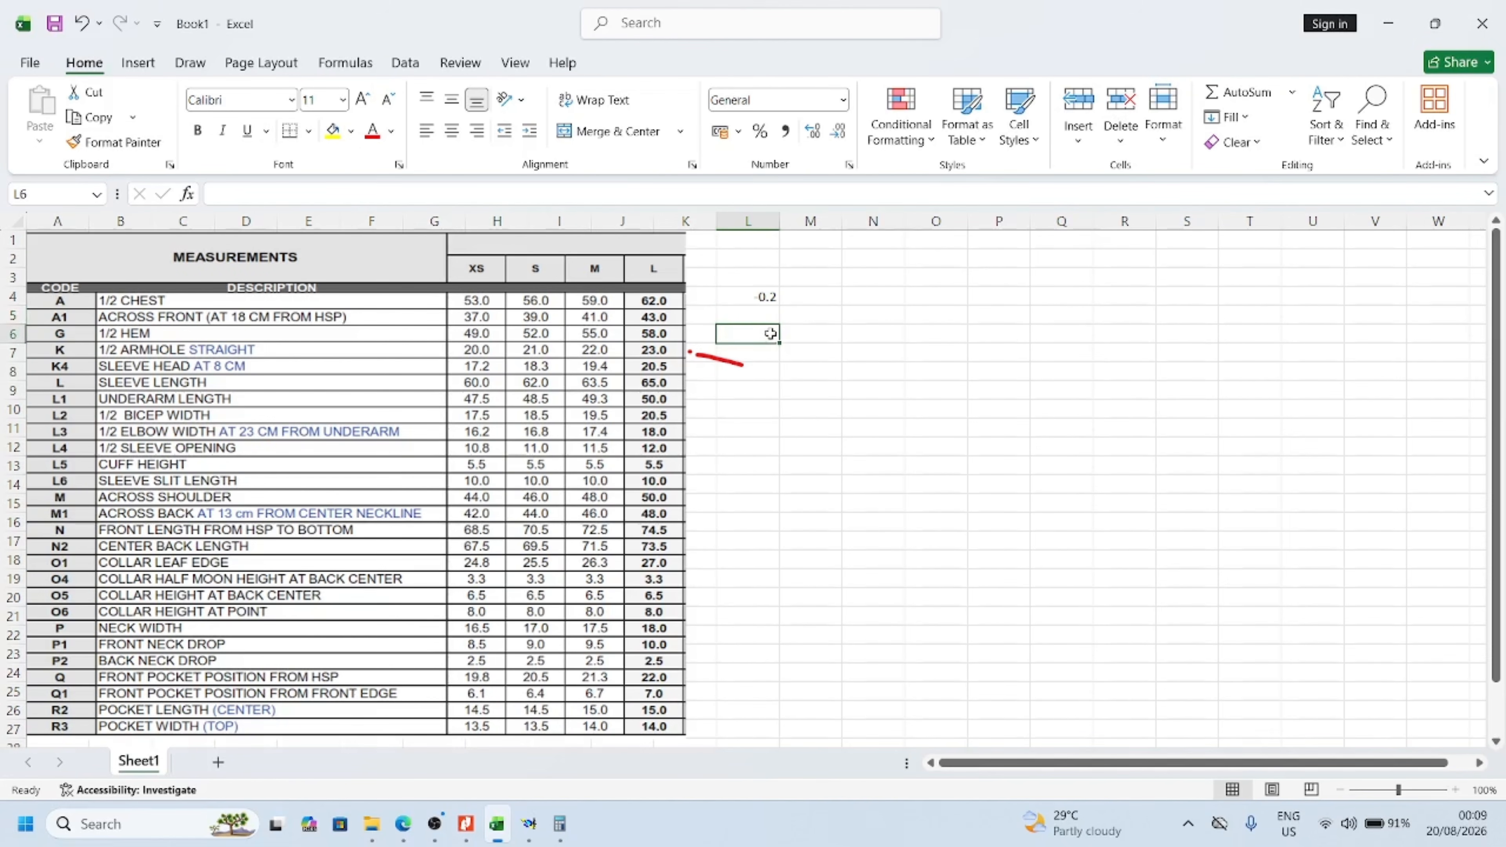
{"action": "left_click", "coordinate": [764, 317]}
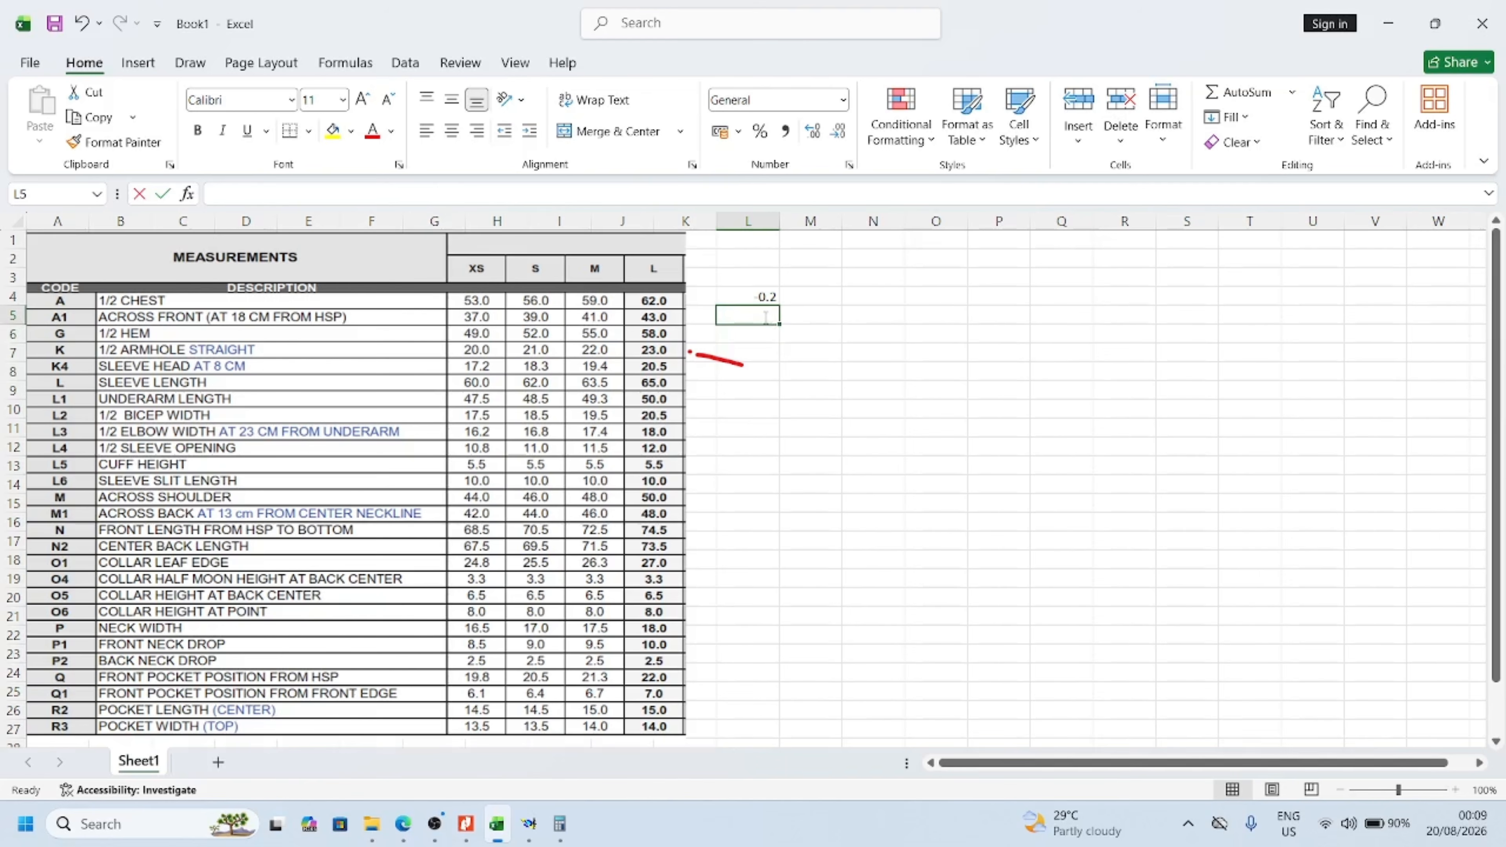
{"action": "type", "text": "1"}
{"action": "left_click", "coordinate": [836, 319]}
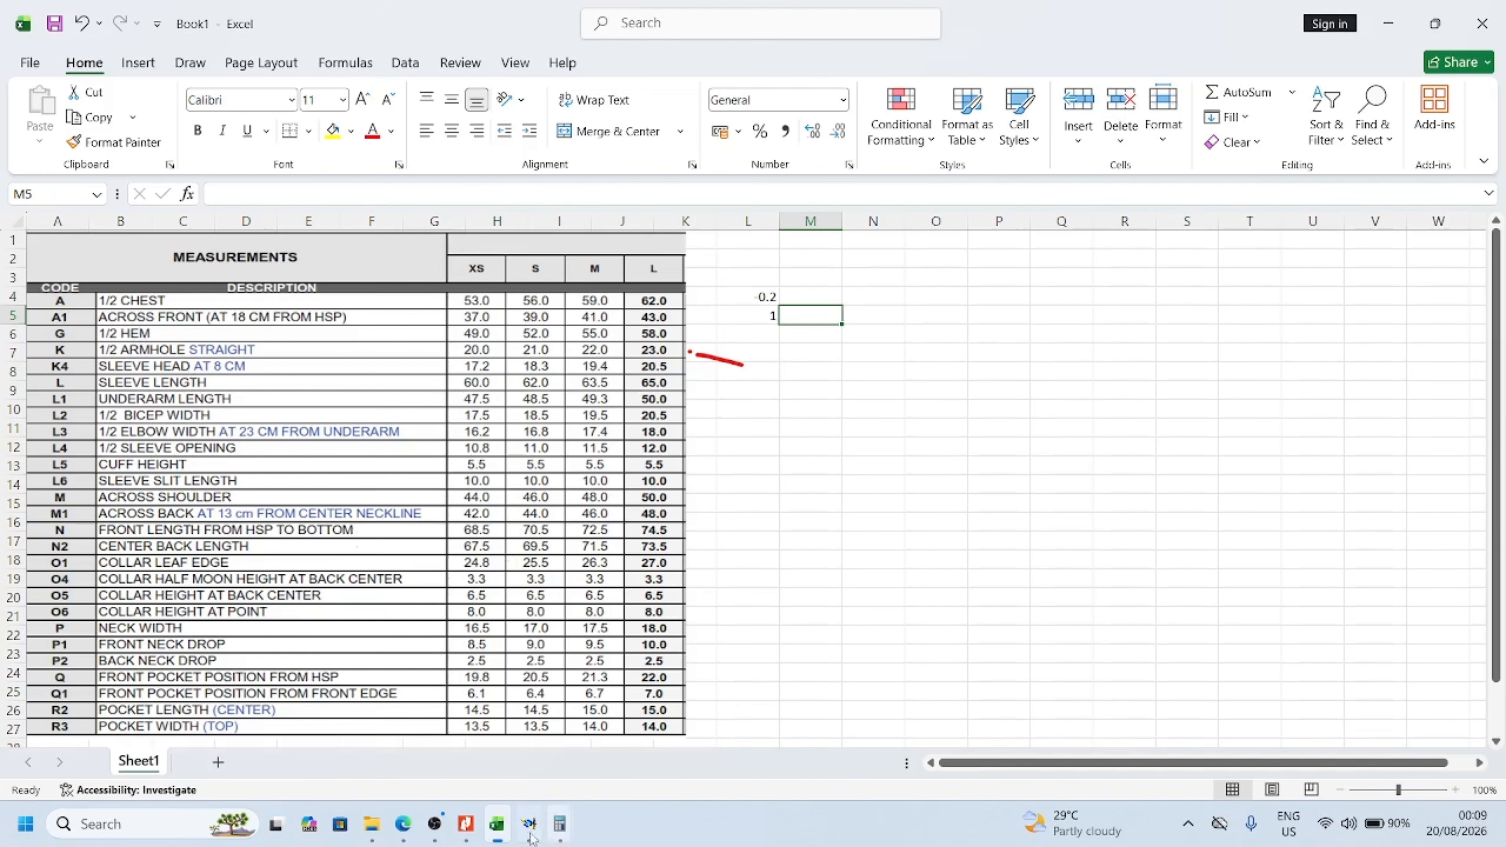
Switch back to the Modaris pattern and bring up Calculator over it
{"action": "mouse_move", "coordinate": [485, 830]}
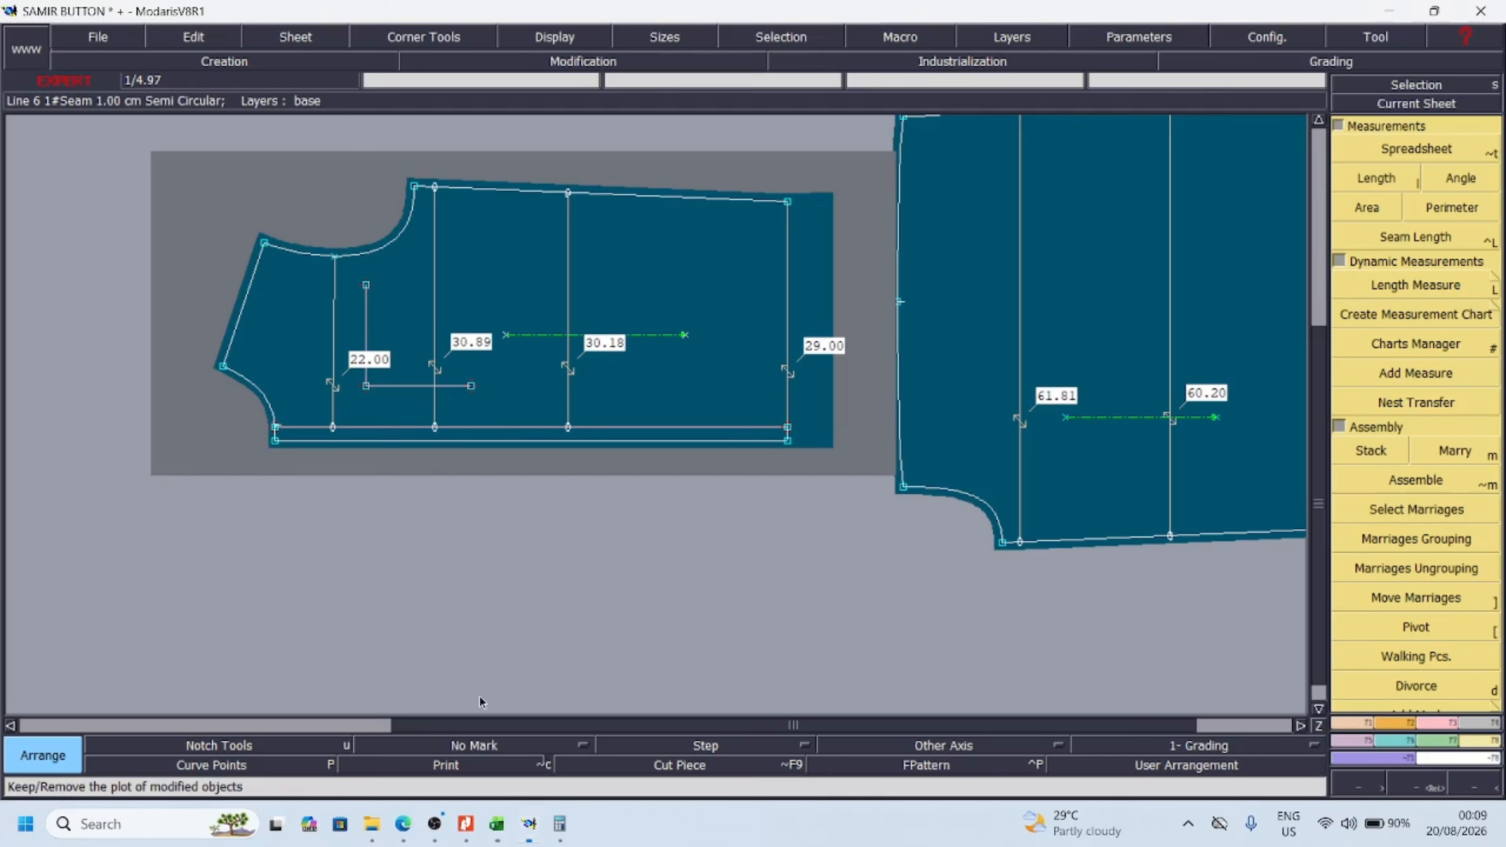
{"action": "left_click", "coordinate": [528, 765]}
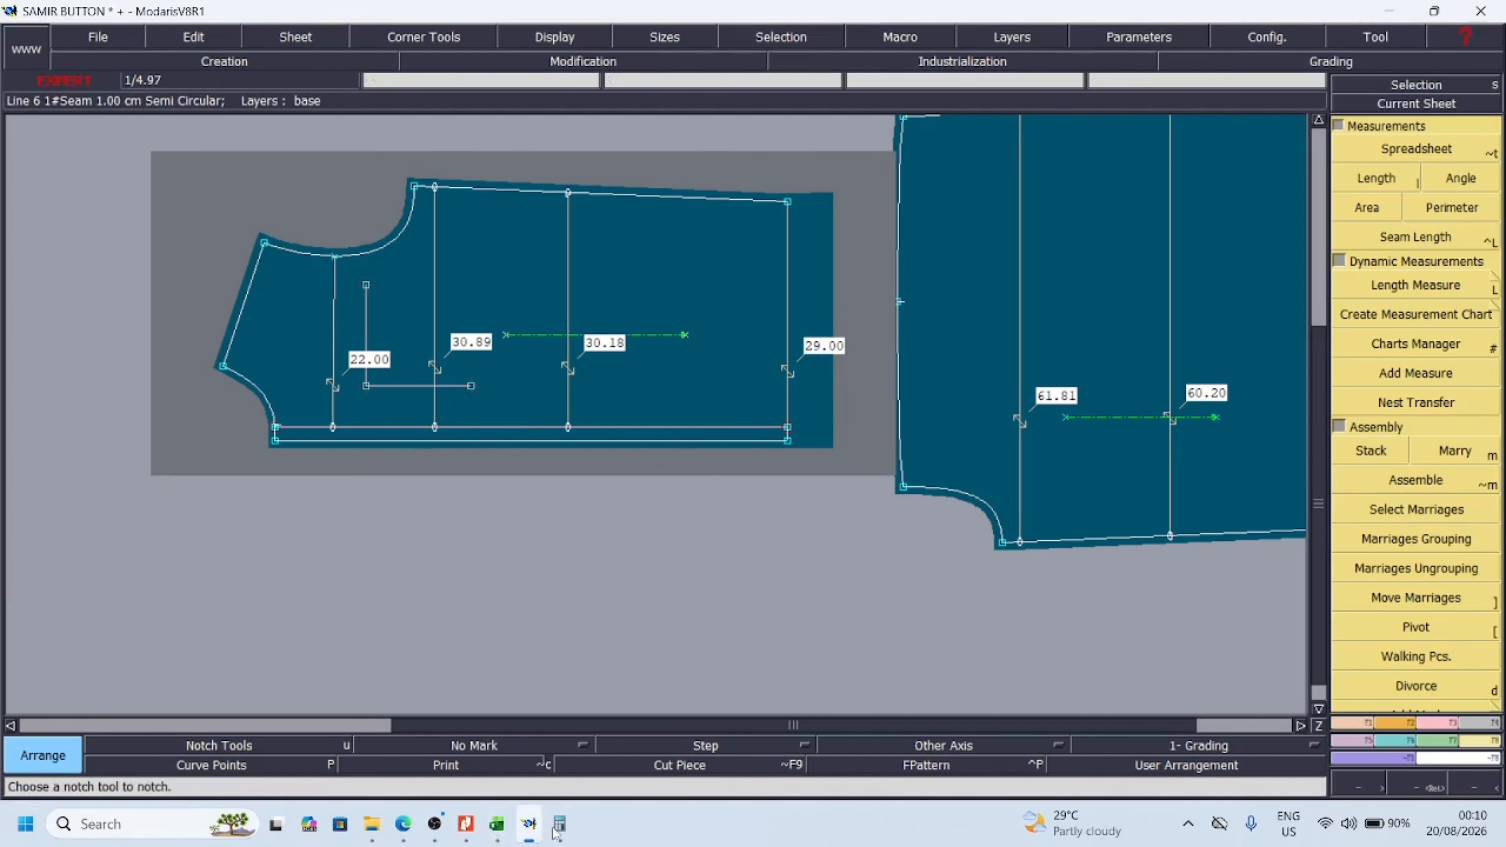
{"action": "mouse_move", "coordinate": [559, 824]}
{"action": "left_click", "coordinate": [510, 712]}
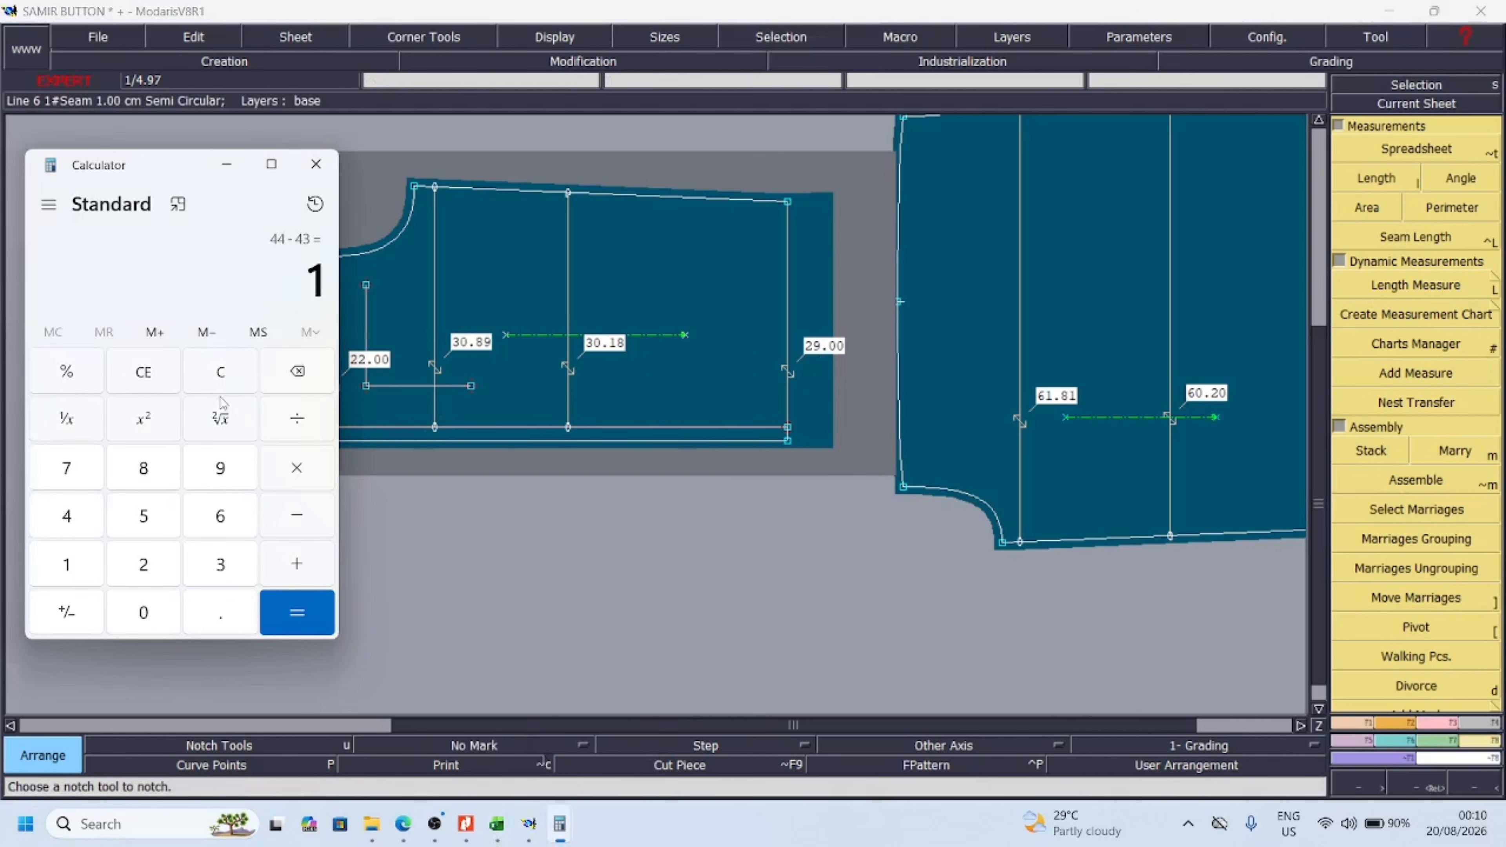
{"action": "left_click", "coordinate": [220, 374]}
{"action": "left_click", "coordinate": [206, 472]}
{"action": "left_click", "coordinate": [294, 485]}
{"action": "left_click", "coordinate": [165, 569]}
{"action": "left_click", "coordinate": [297, 612]}
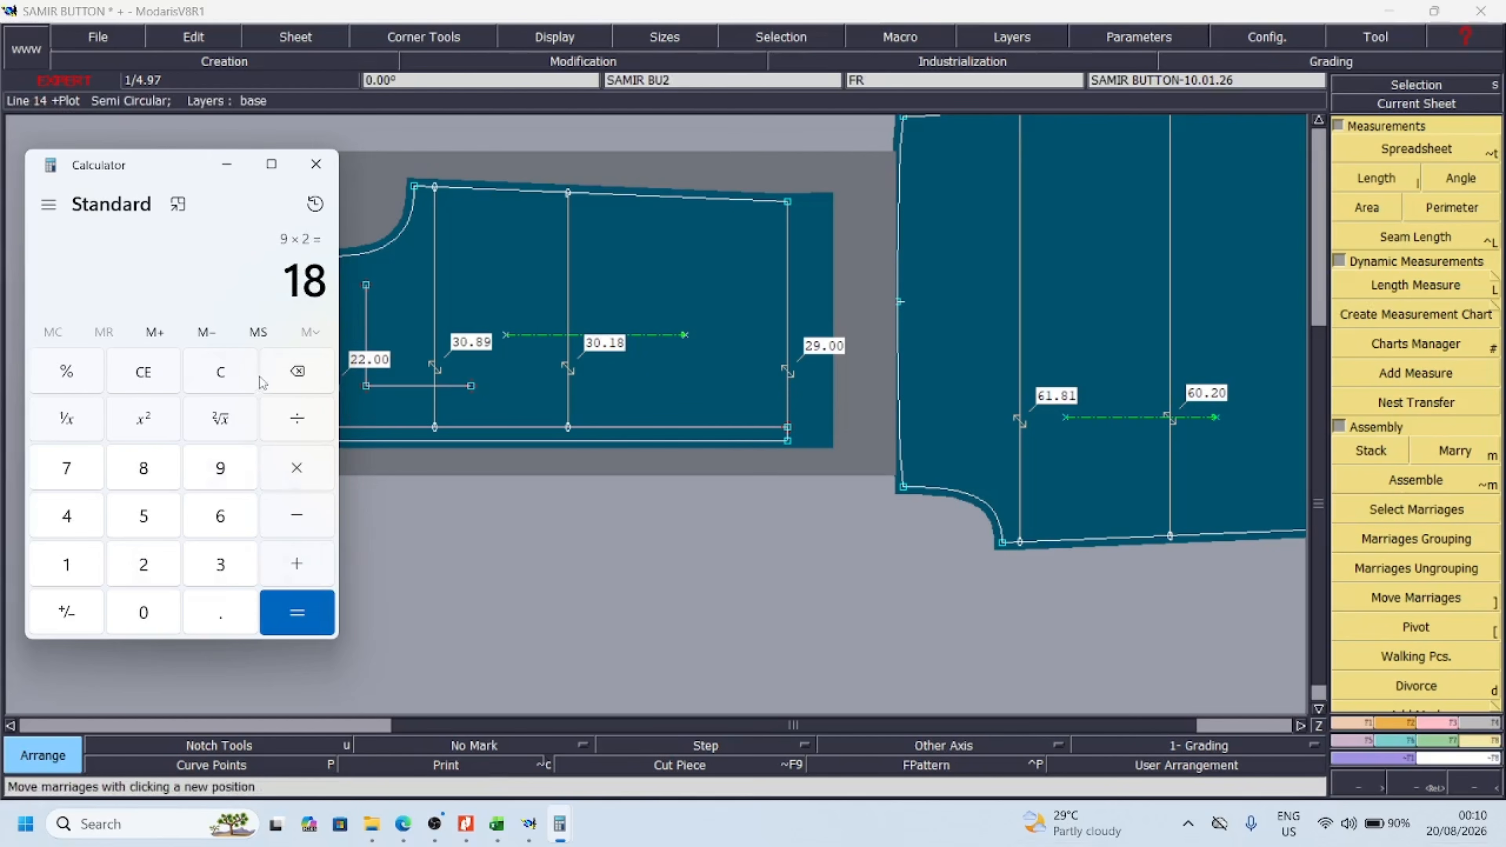
Clear Calculator and multiply the front piece's hem width of 29 by 2
{"action": "left_click", "coordinate": [214, 373]}
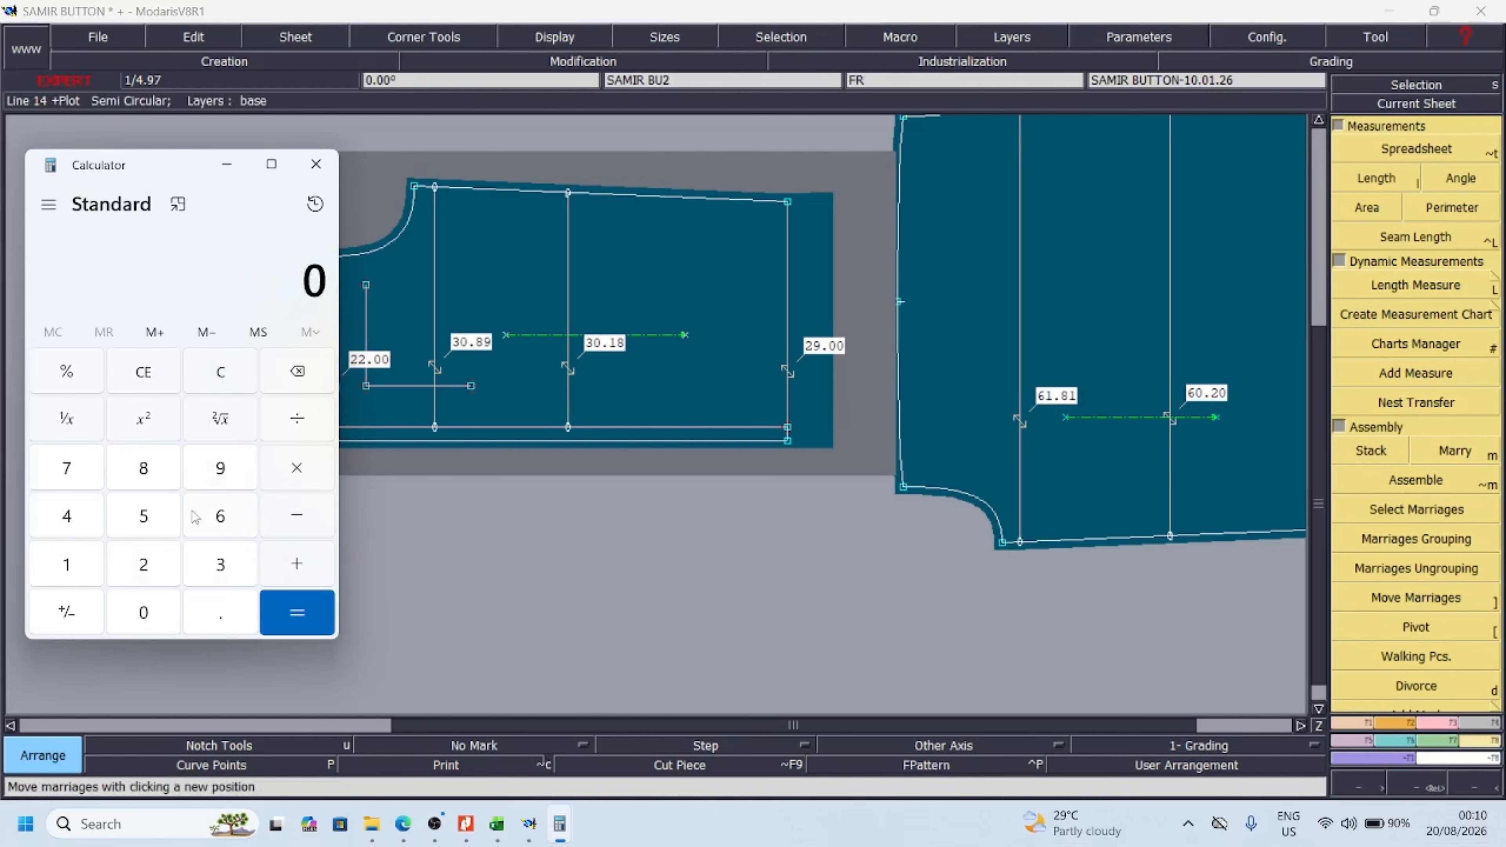
{"action": "left_click", "coordinate": [147, 571]}
{"action": "left_click", "coordinate": [215, 471]}
{"action": "left_click", "coordinate": [291, 472]}
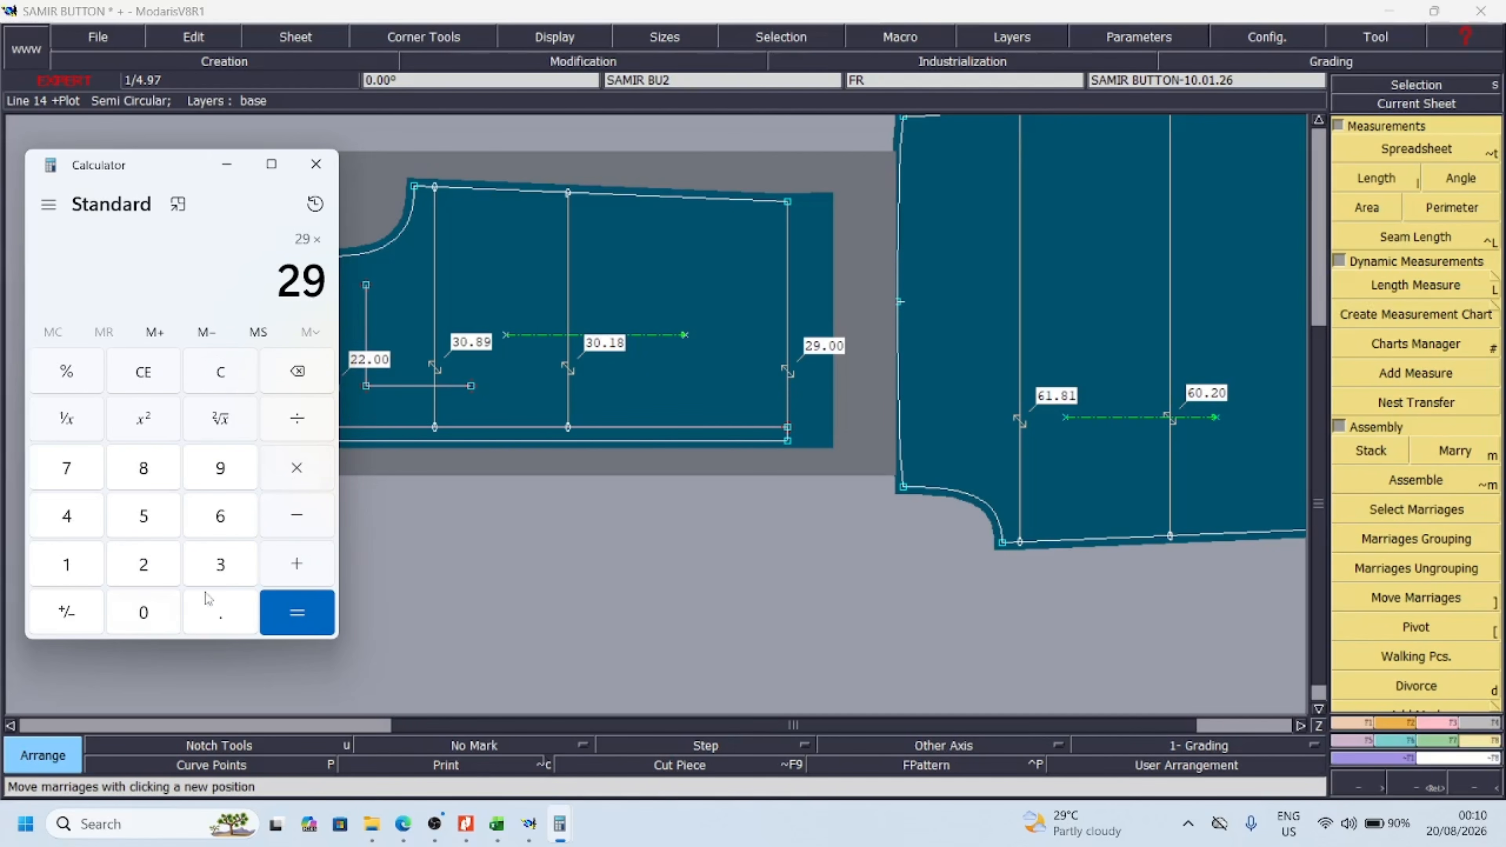
{"action": "left_click", "coordinate": [149, 573]}
{"action": "left_click", "coordinate": [296, 612]}
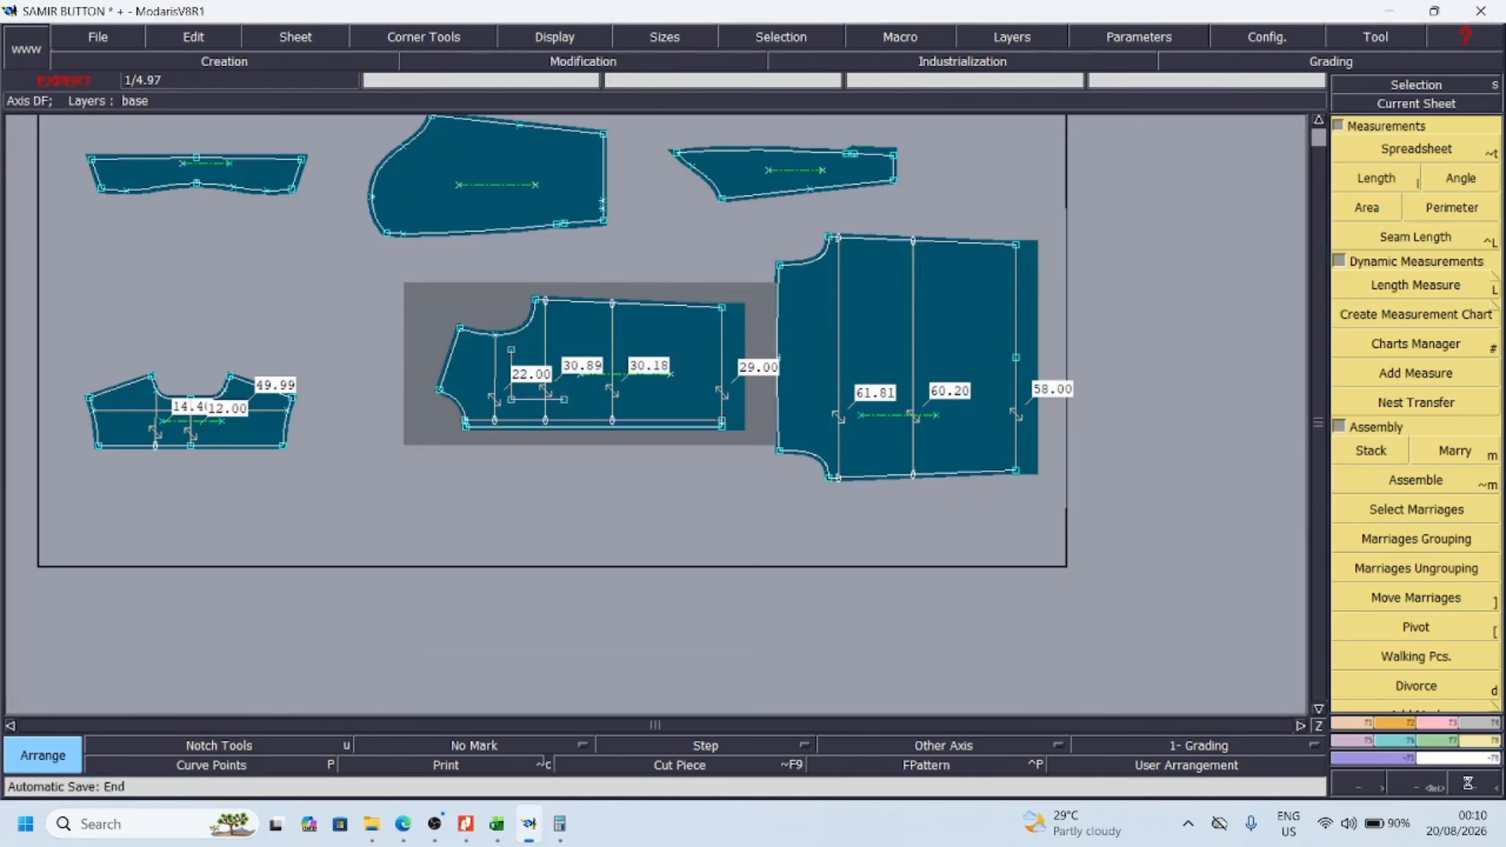
Check the back piece's hem width in Modaris, then multiply 58 by 2 in Calculator to total both hems
{"action": "left_click", "coordinate": [1467, 786]}
{"action": "left_click", "coordinate": [1441, 786]}
{"action": "left_click_drag", "start_coordinate": [600, 247], "coordinate": [972, 532]}
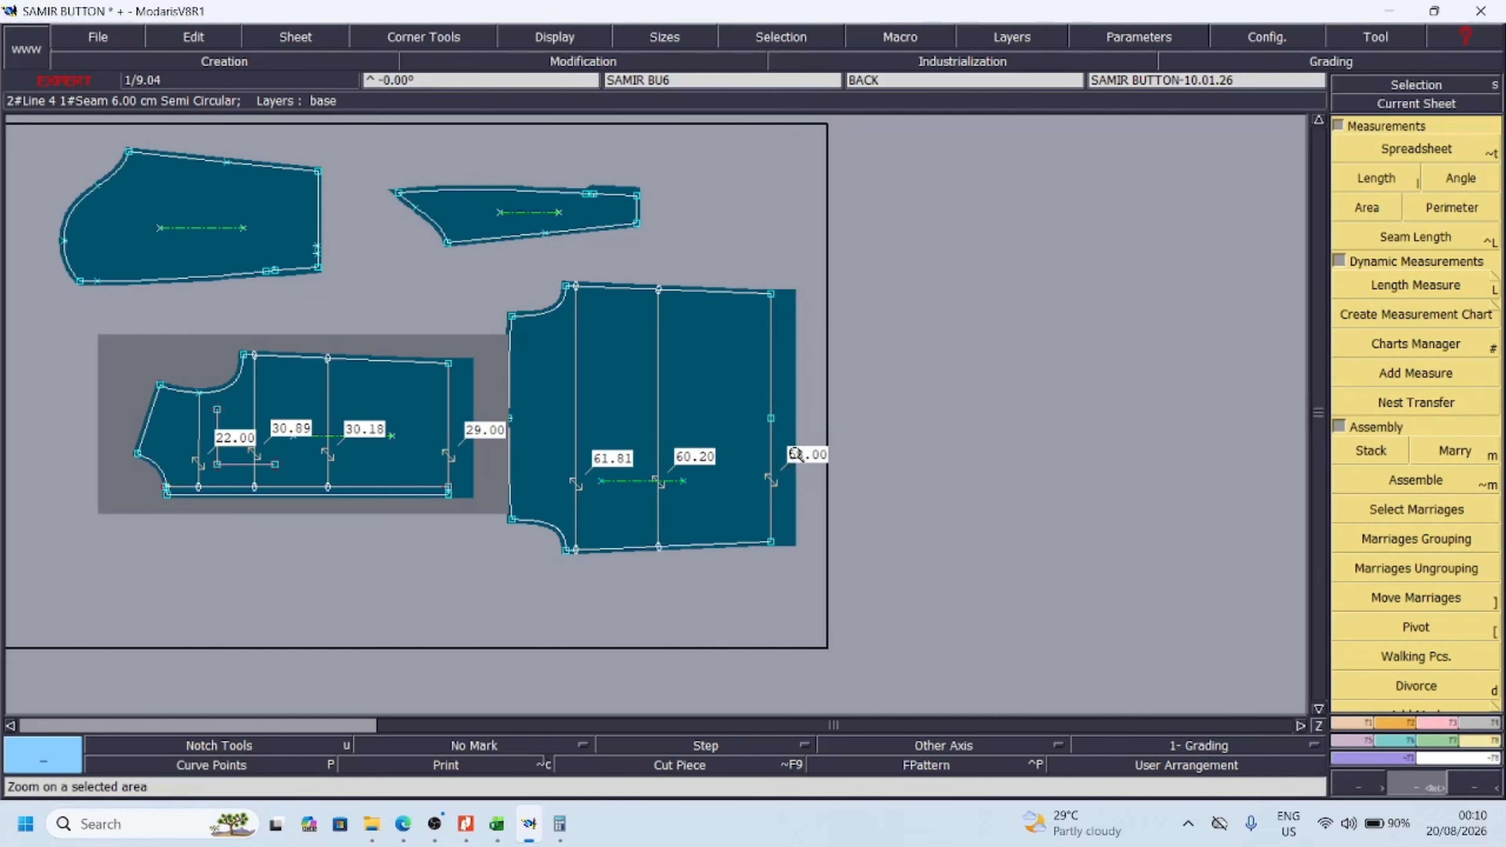
{"action": "mouse_move", "coordinate": [556, 838]}
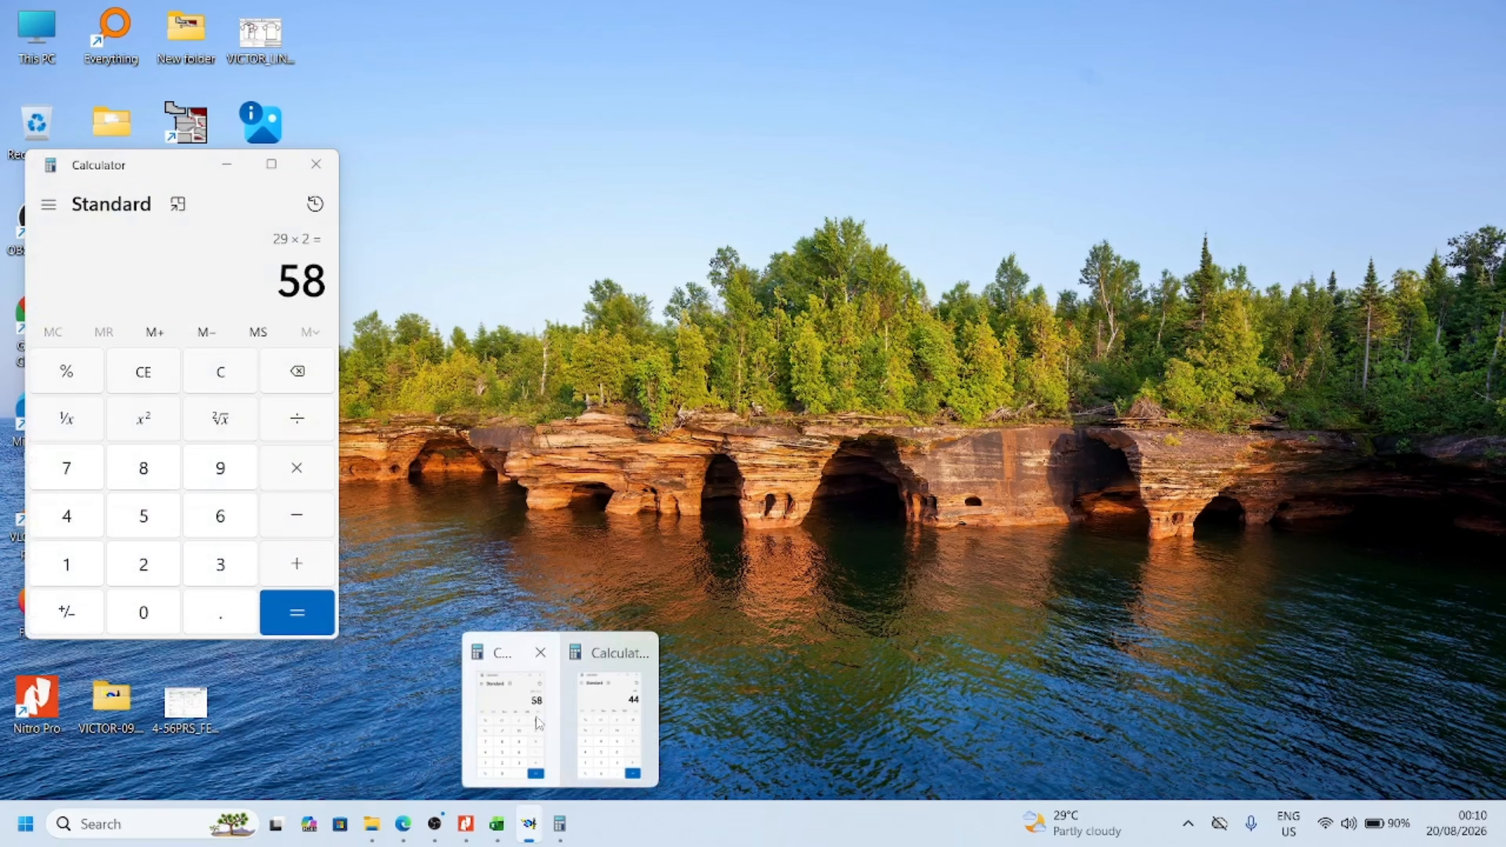
{"action": "left_click", "coordinate": [509, 715]}
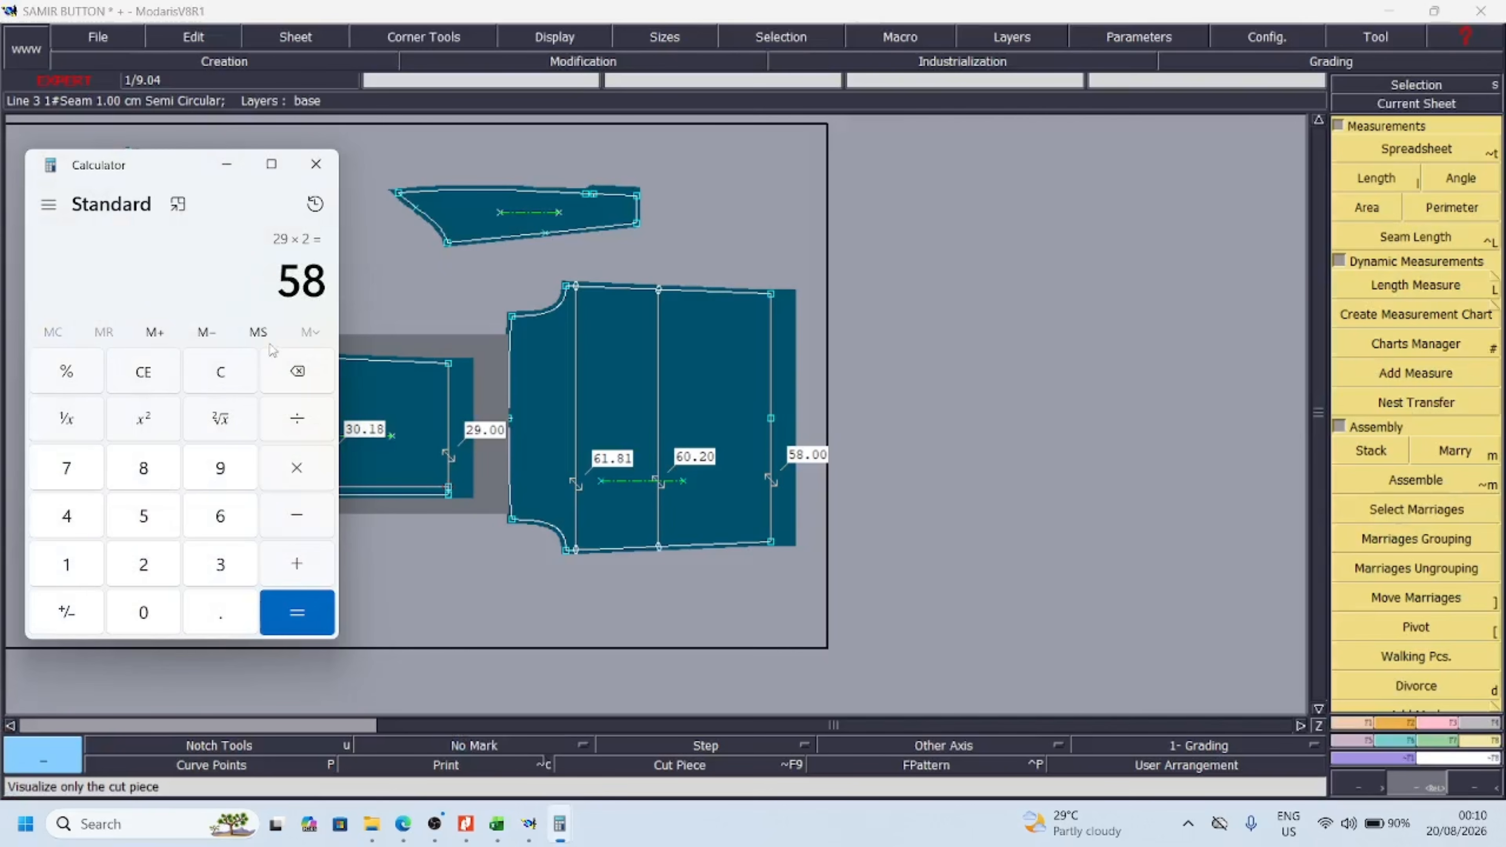
{"action": "left_click", "coordinate": [294, 466]}
{"action": "left_click", "coordinate": [144, 564]}
{"action": "left_click", "coordinate": [297, 612]}
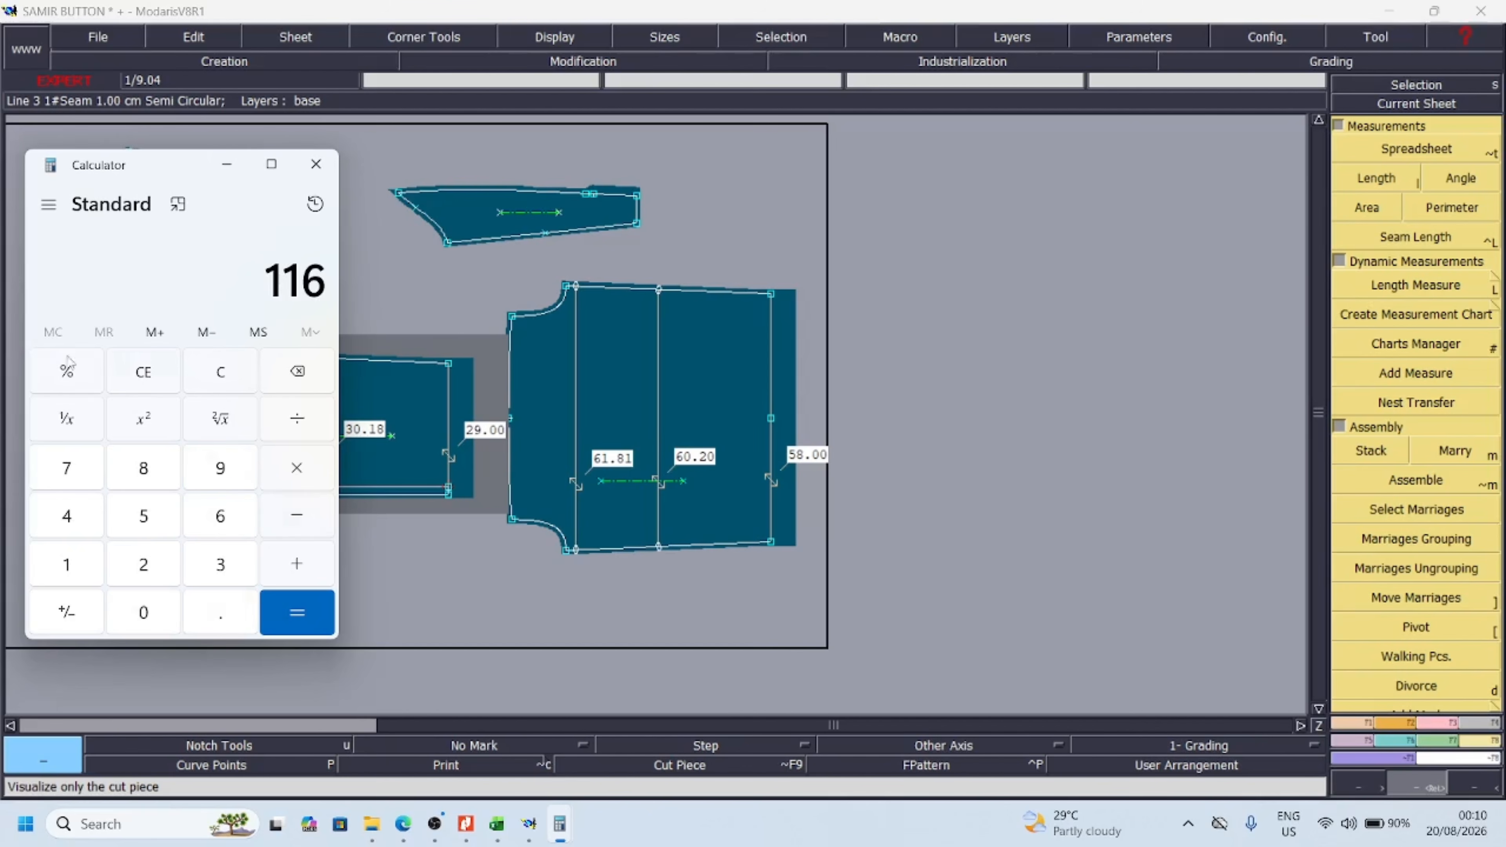
Clear Calculator, then switch to the Excel chart and enter 0 in cell L6 beside the 1/2 hem row
{"action": "left_click", "coordinate": [147, 378]}
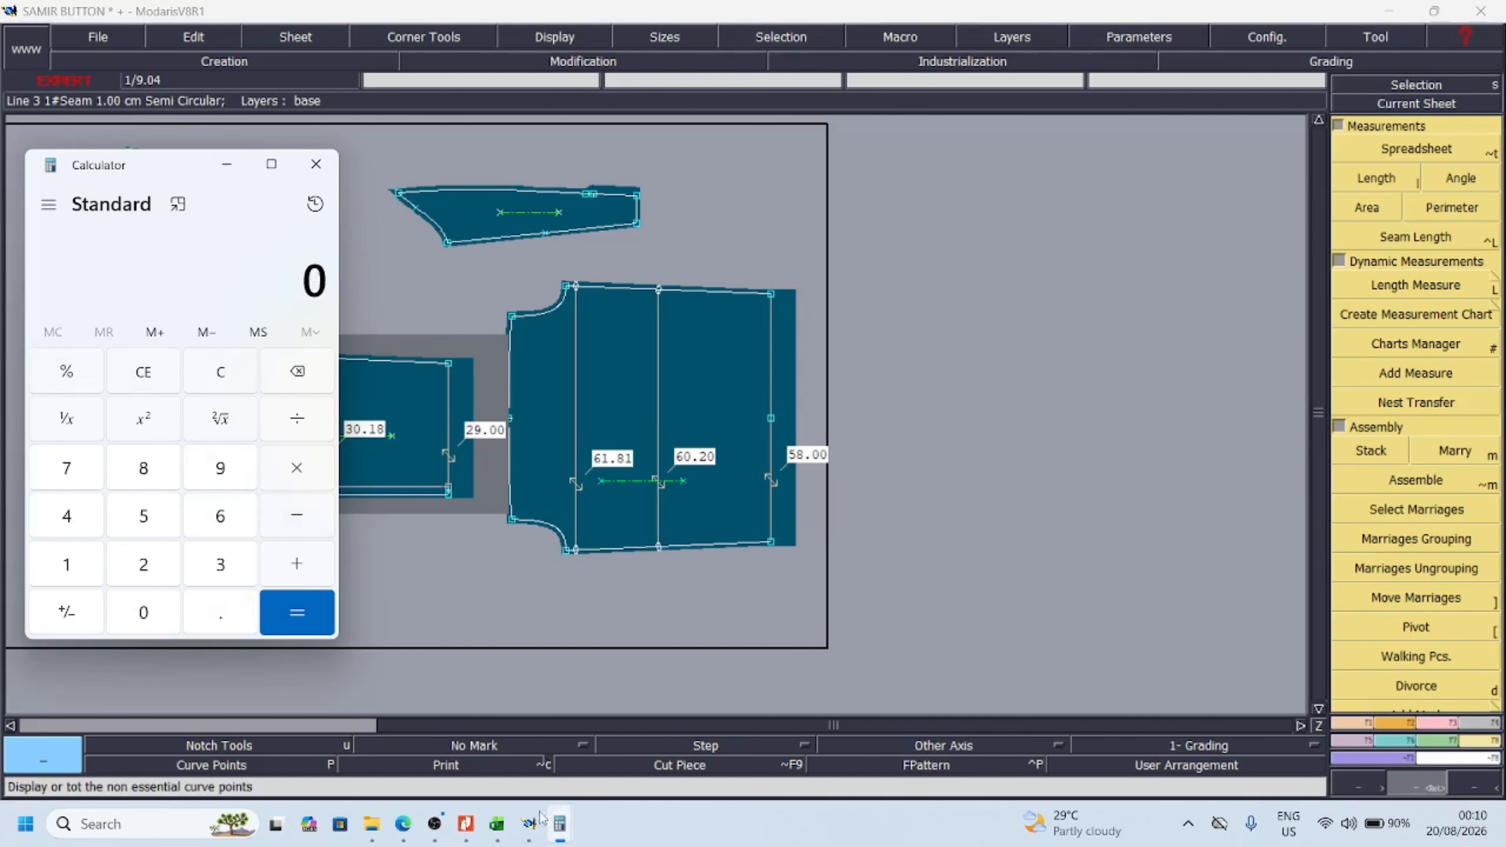
{"action": "left_click", "coordinate": [497, 824]}
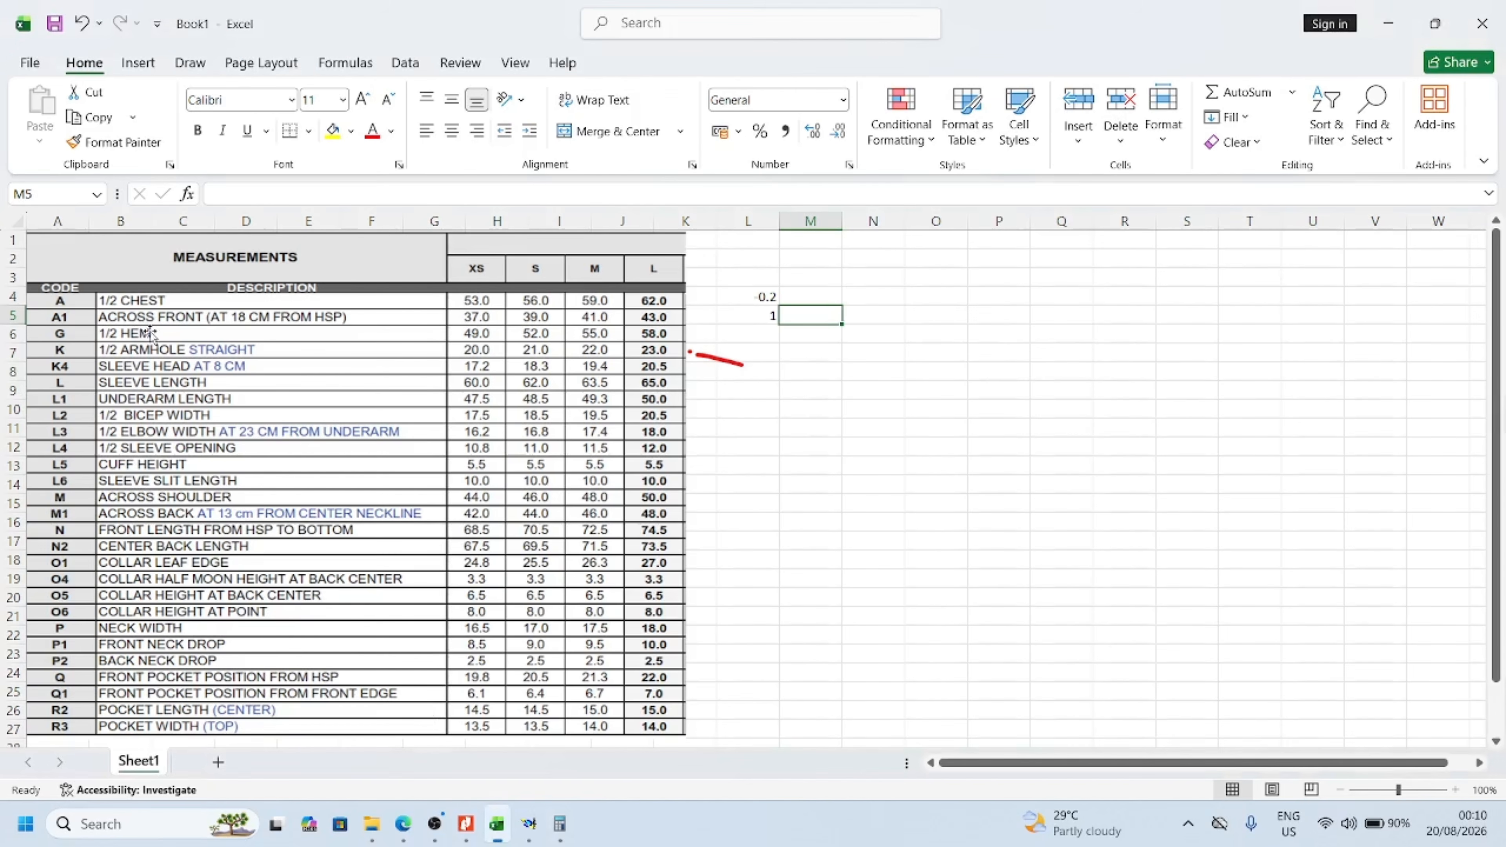
{"action": "left_click", "coordinate": [768, 336]}
{"action": "type", "text": "0"}
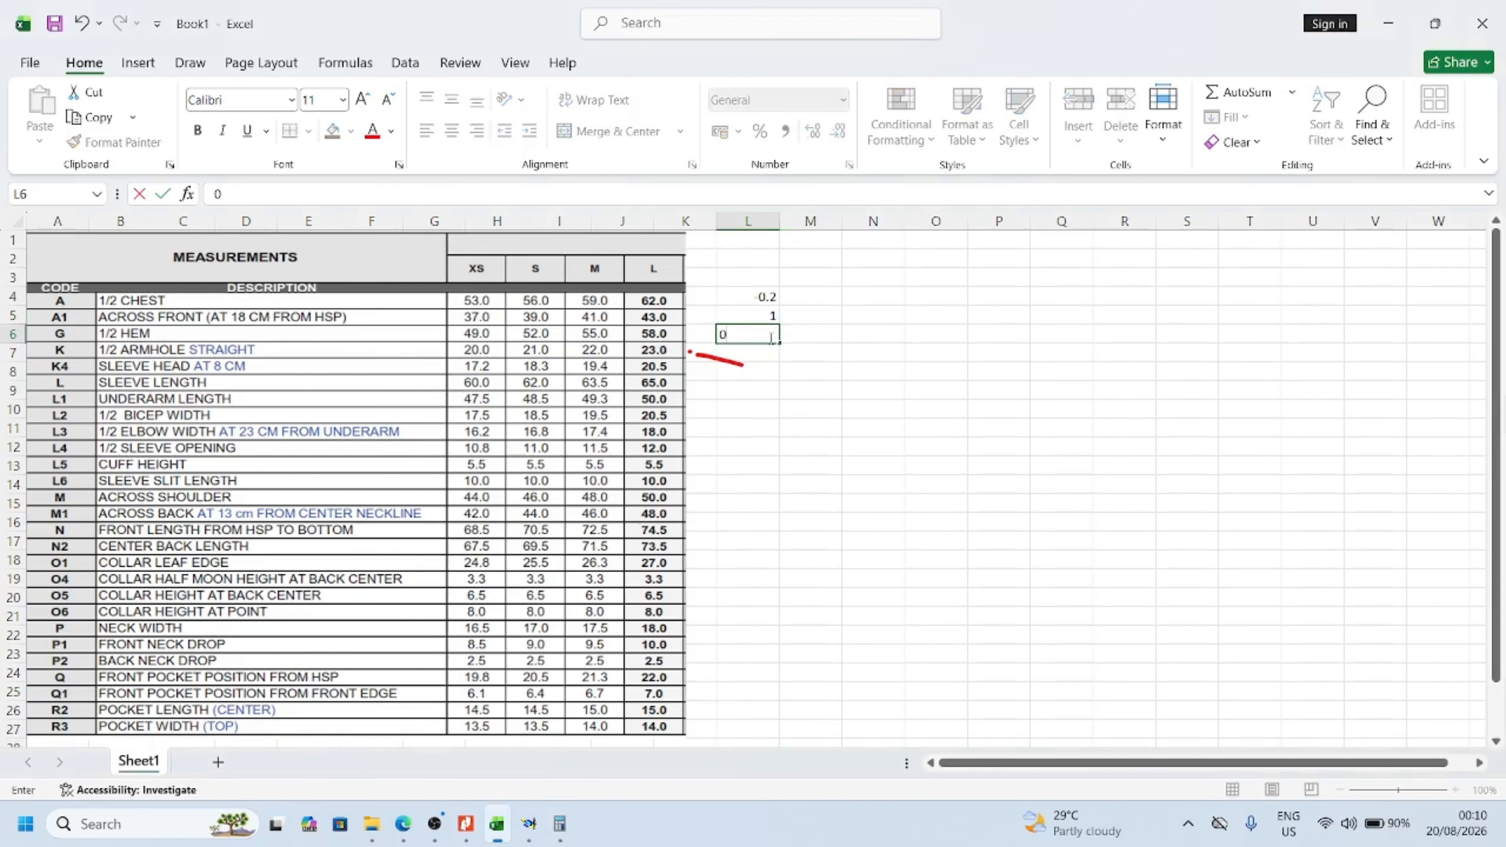
{"action": "left_click", "coordinate": [886, 342]}
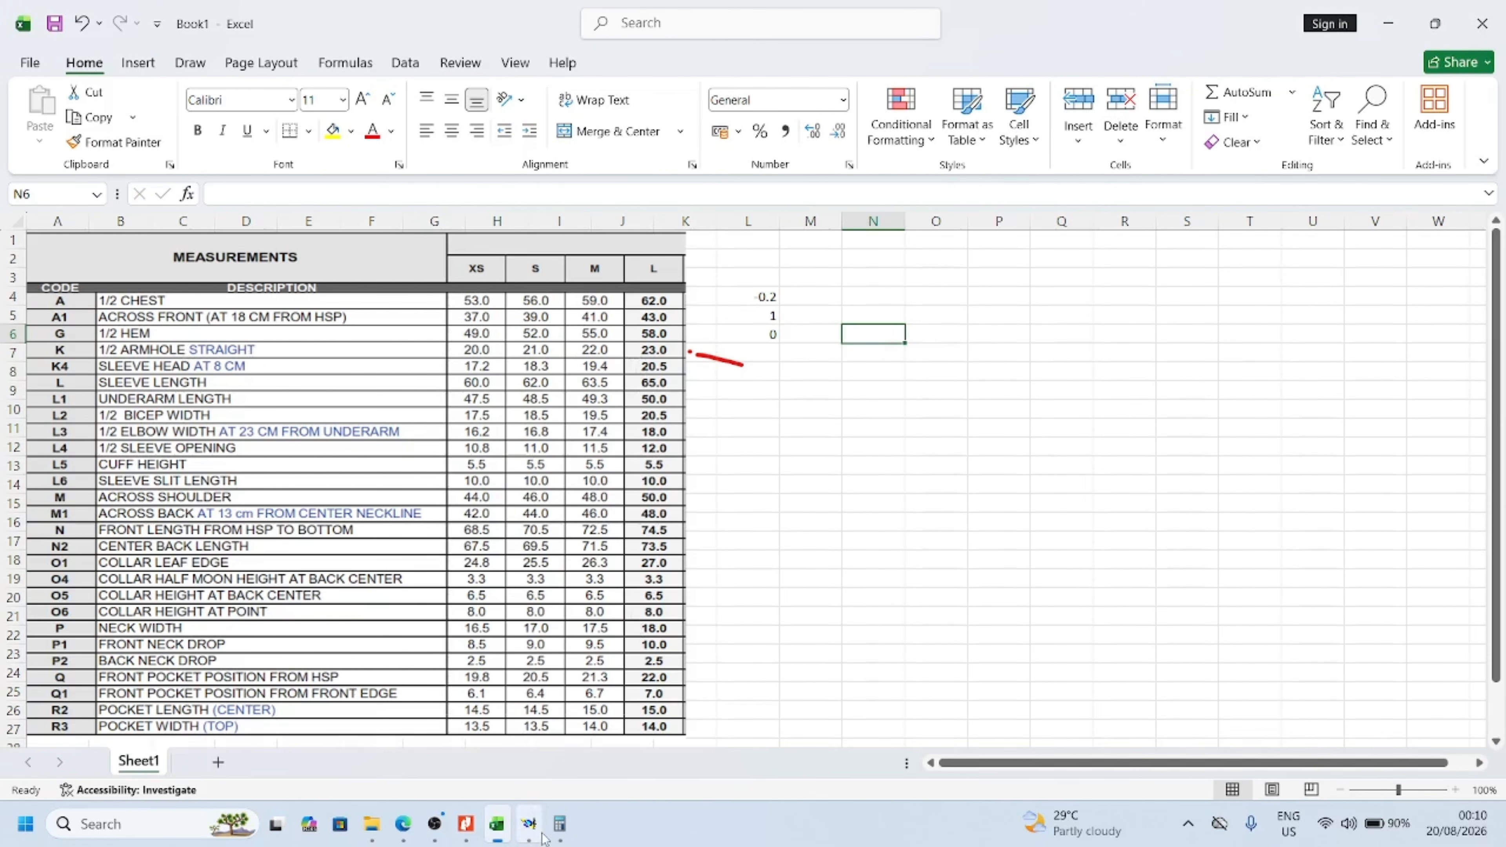
Switch to Modaris and arrange the front piece below the yoke, leaving free space between the yoke and the back piece
{"action": "left_click", "coordinate": [531, 828]}
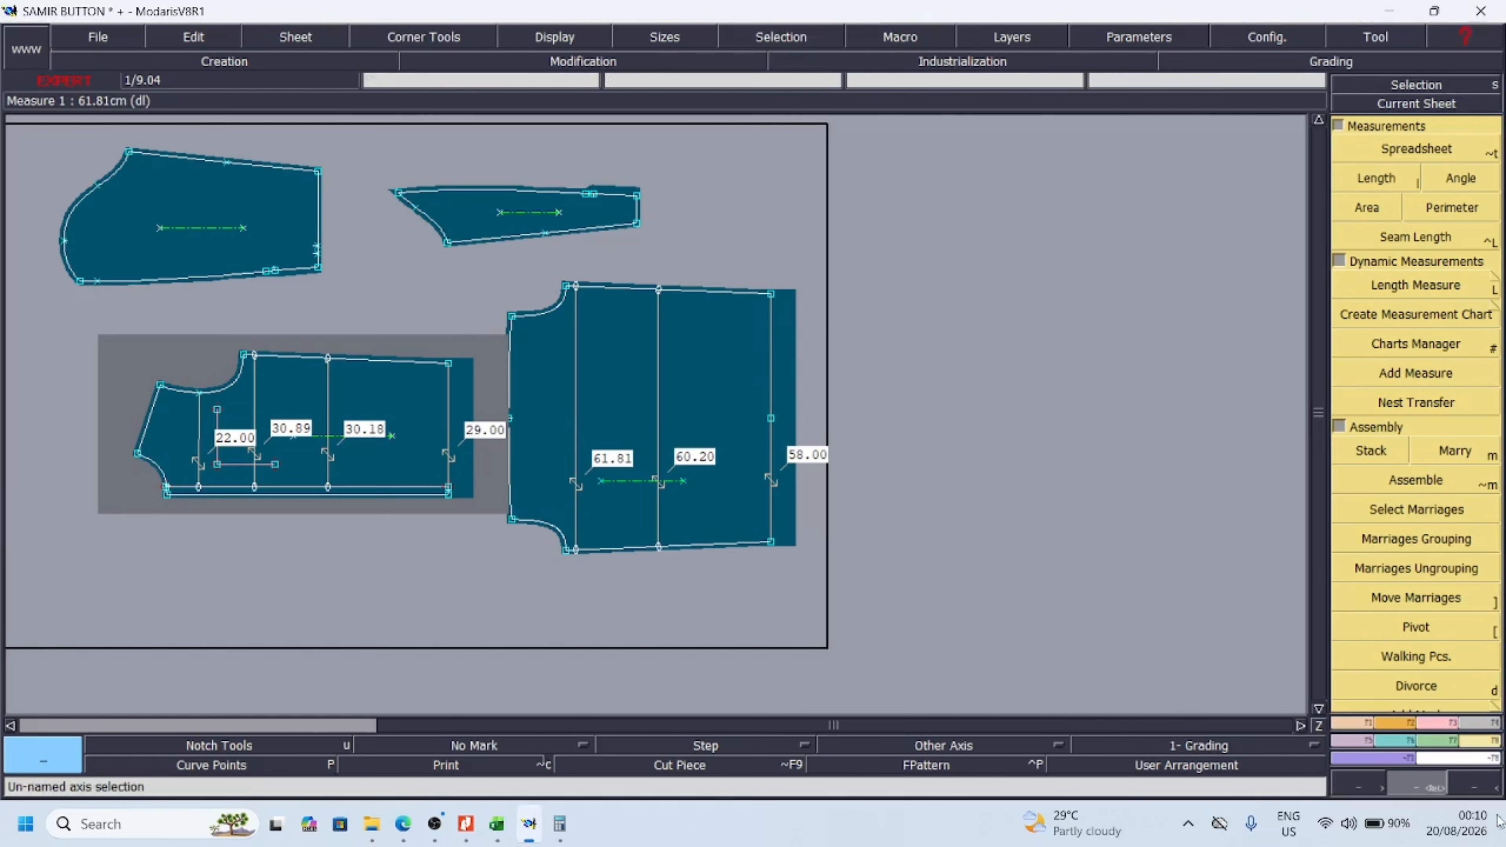
{"action": "left_click", "coordinate": [1457, 784]}
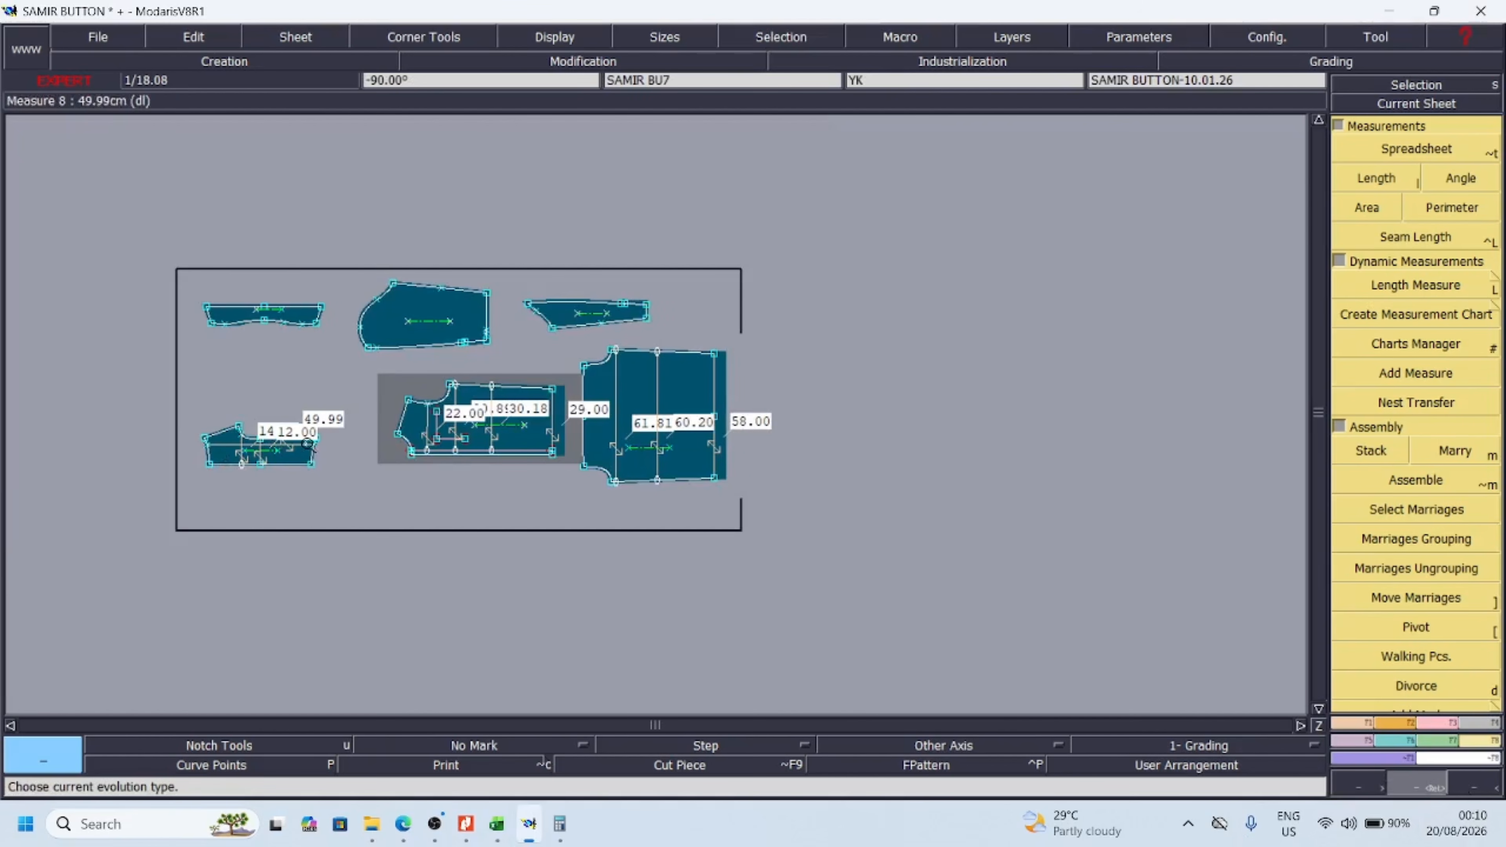
{"action": "left_click_drag", "start_coordinate": [96, 327], "coordinate": [80, 324]}
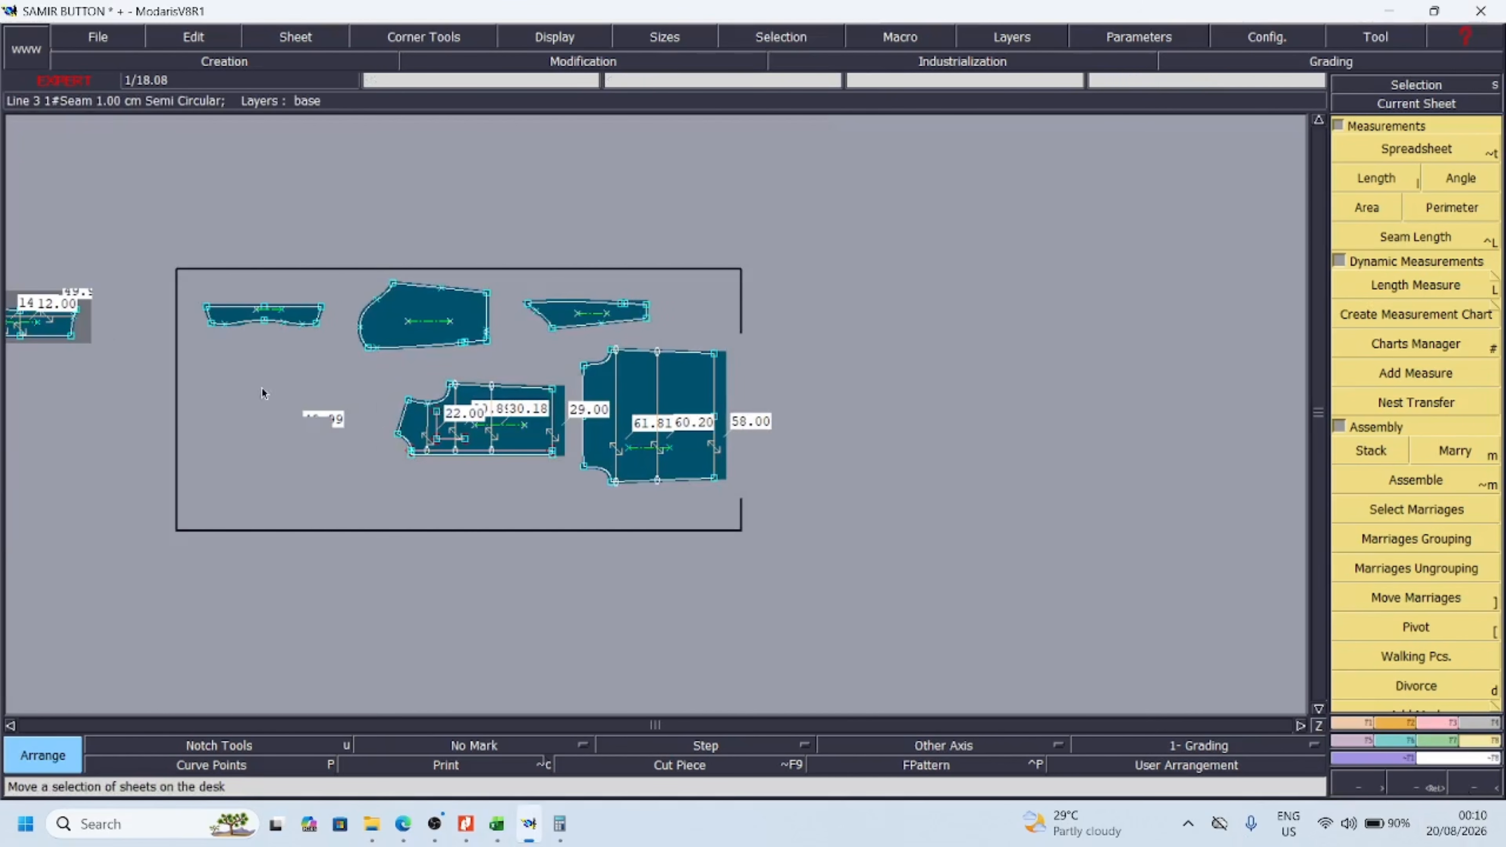
{"action": "left_click_drag", "start_coordinate": [514, 422], "coordinate": [232, 529]}
{"action": "left_click_drag", "start_coordinate": [69, 314], "coordinate": [275, 412]}
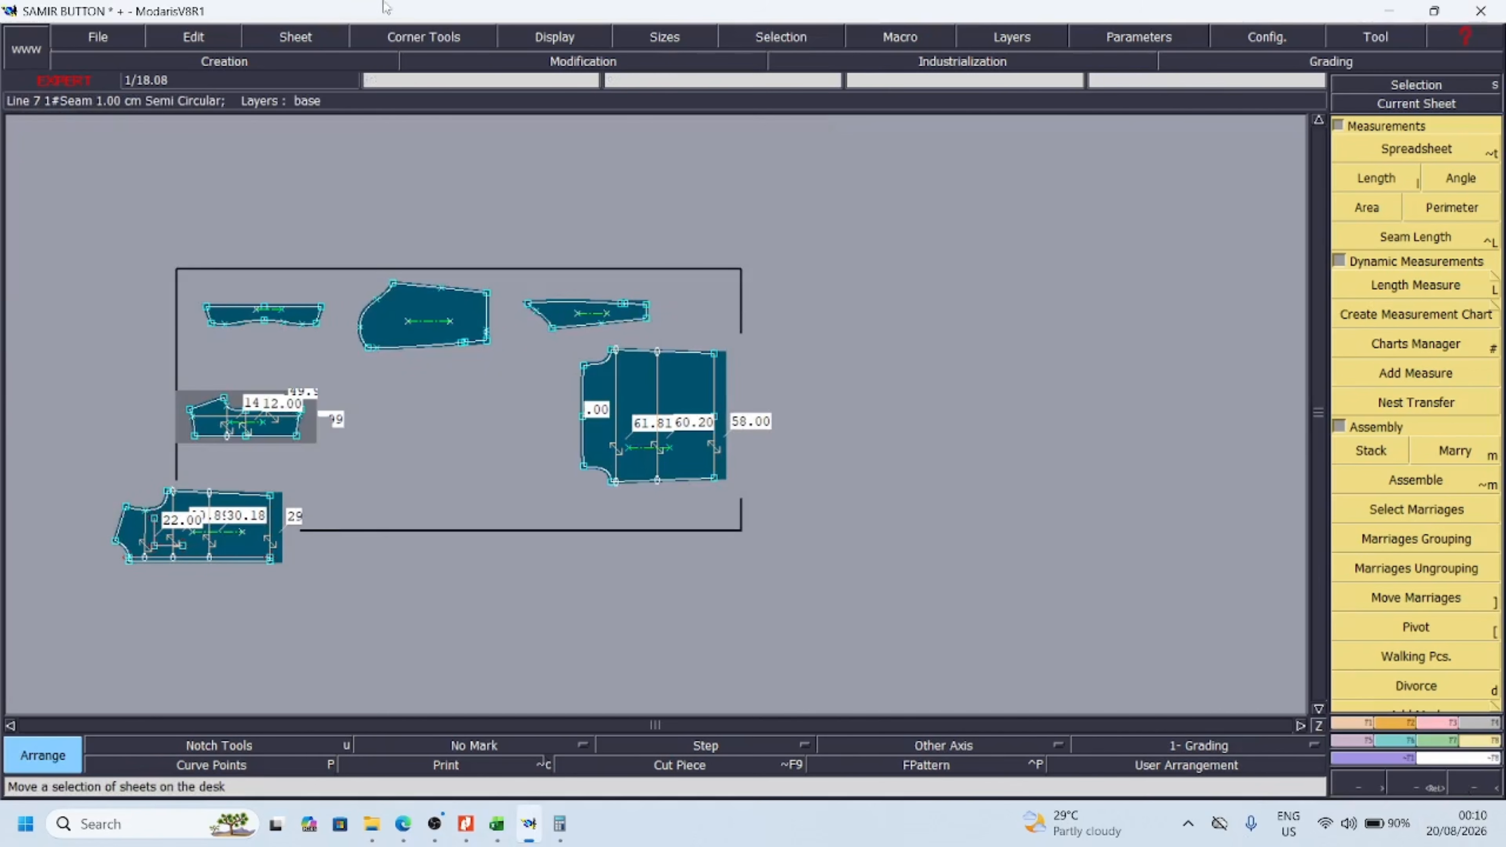
Copy the yoke sheet and place the duplicate in the free space between the yoke and the back piece
{"action": "left_click", "coordinate": [211, 37]}
{"action": "mouse_move", "coordinate": [315, 35]}
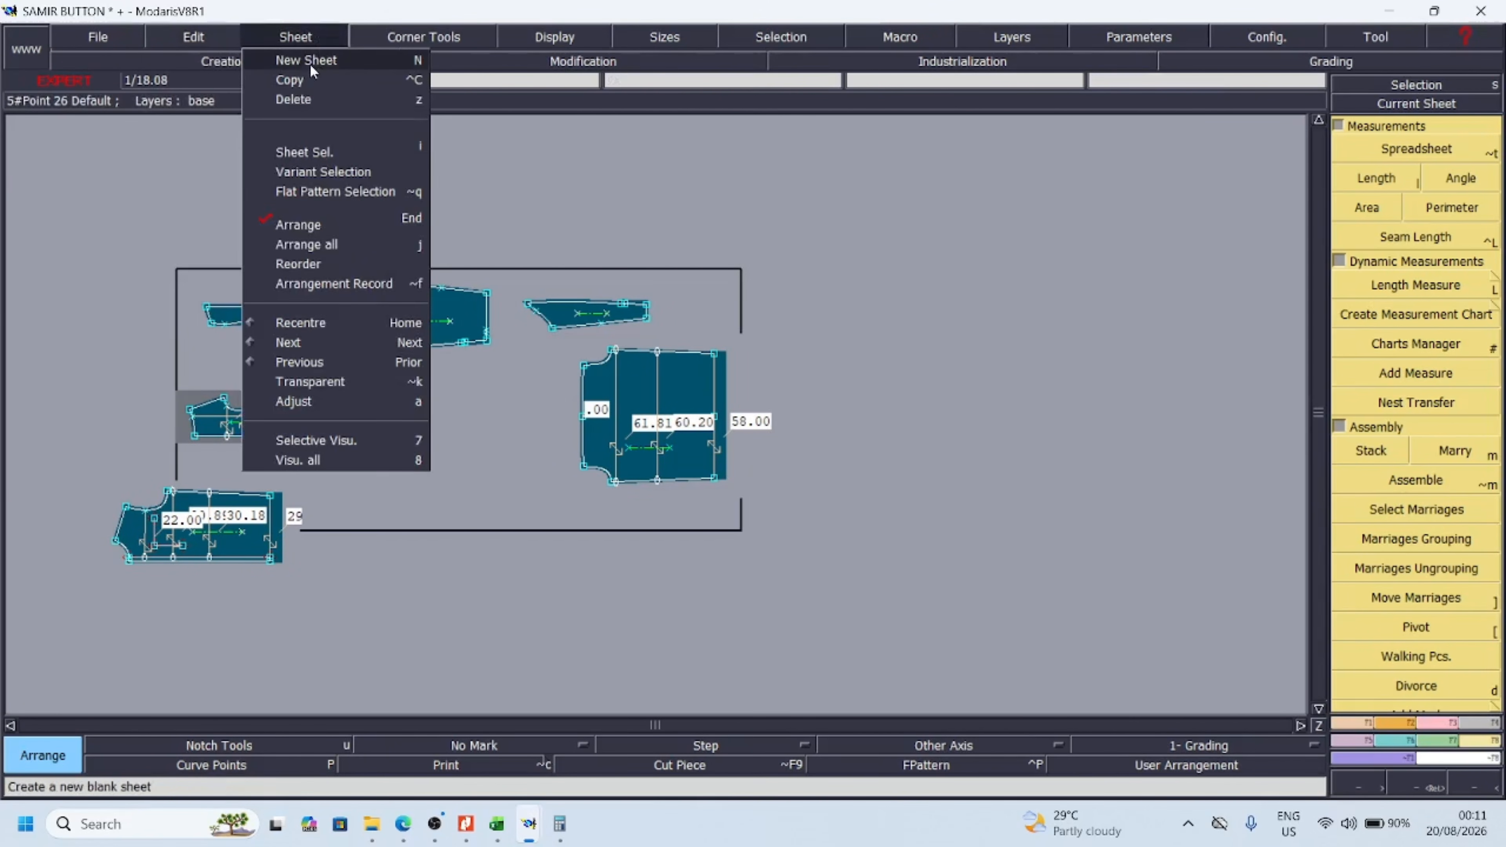
{"action": "left_click", "coordinate": [304, 79]}
{"action": "left_click", "coordinate": [240, 438]}
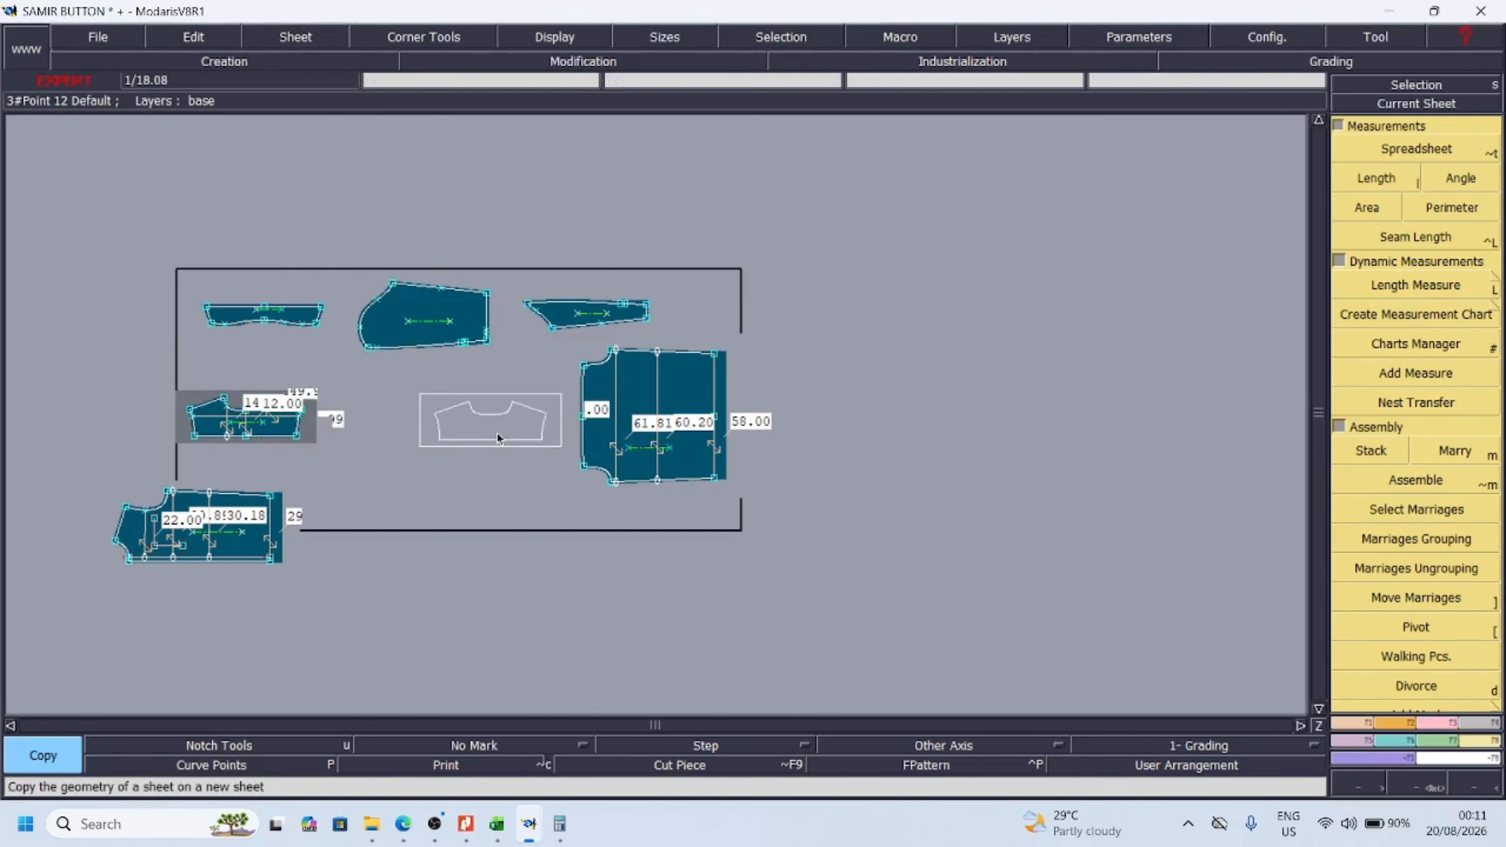
{"action": "left_click", "coordinate": [498, 439]}
{"action": "key", "text": "Return"}
Rotate the copied yoke by -90° and mirror it with X Sym so its long straight edge faces the back piece
{"action": "left_click_drag", "start_coordinate": [369, 309], "coordinate": [713, 513]}
{"action": "left_click", "coordinate": [485, 449]}
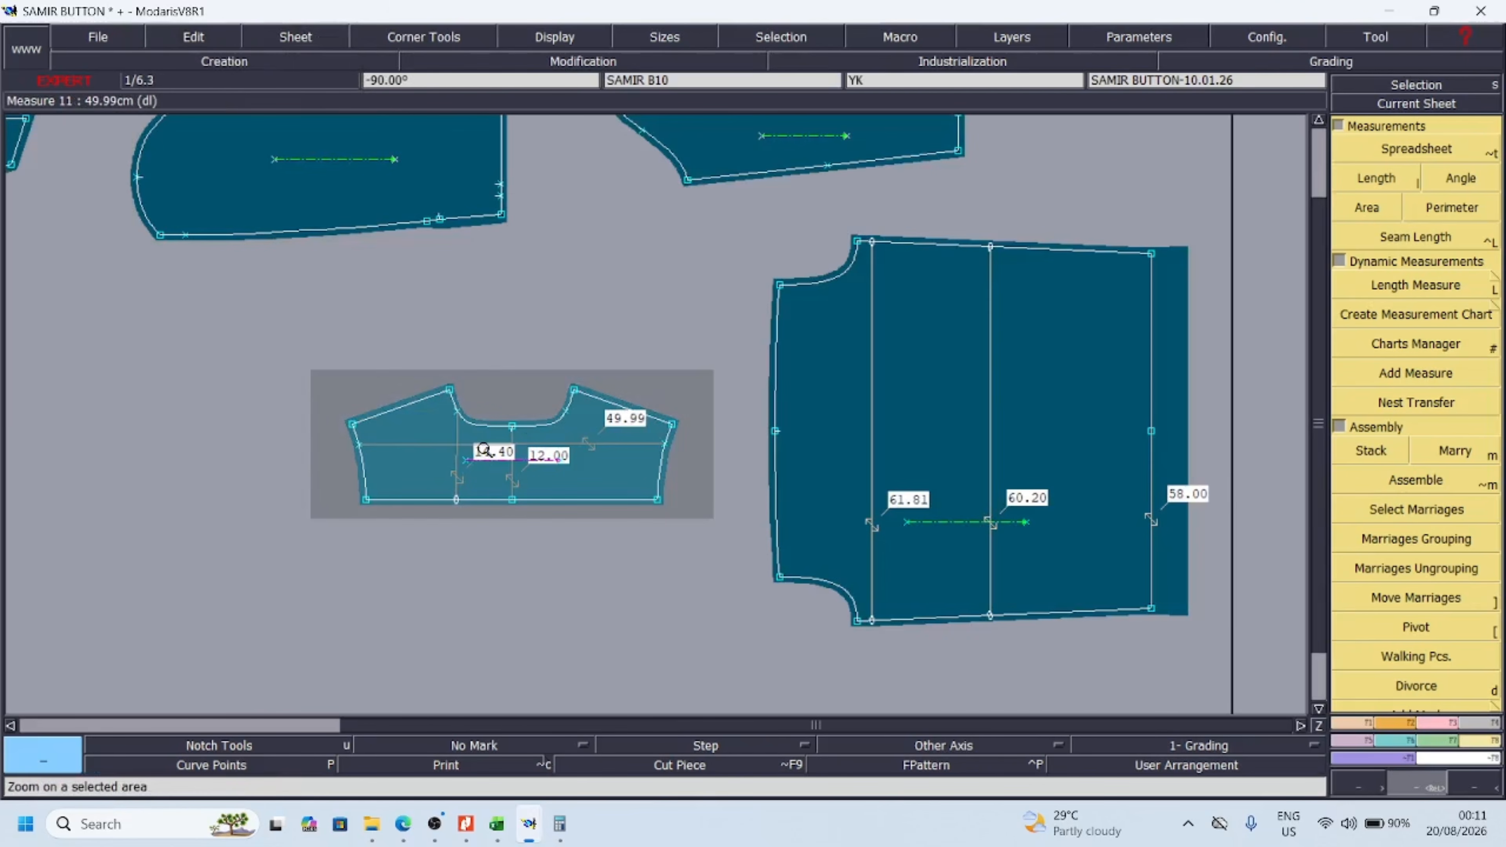
{"action": "key", "text": "u"}
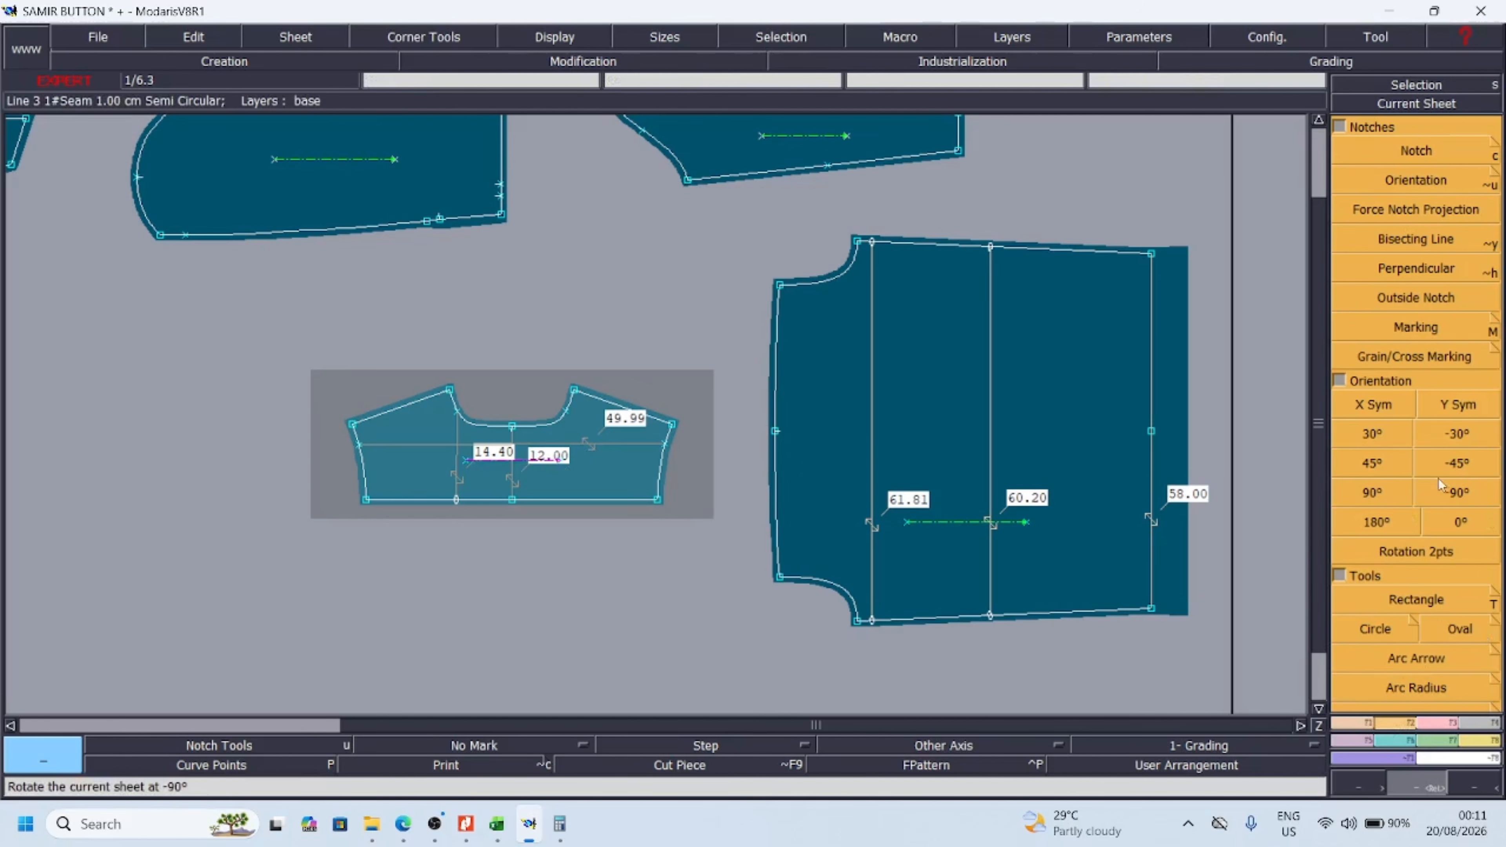
{"action": "left_click", "coordinate": [1457, 498]}
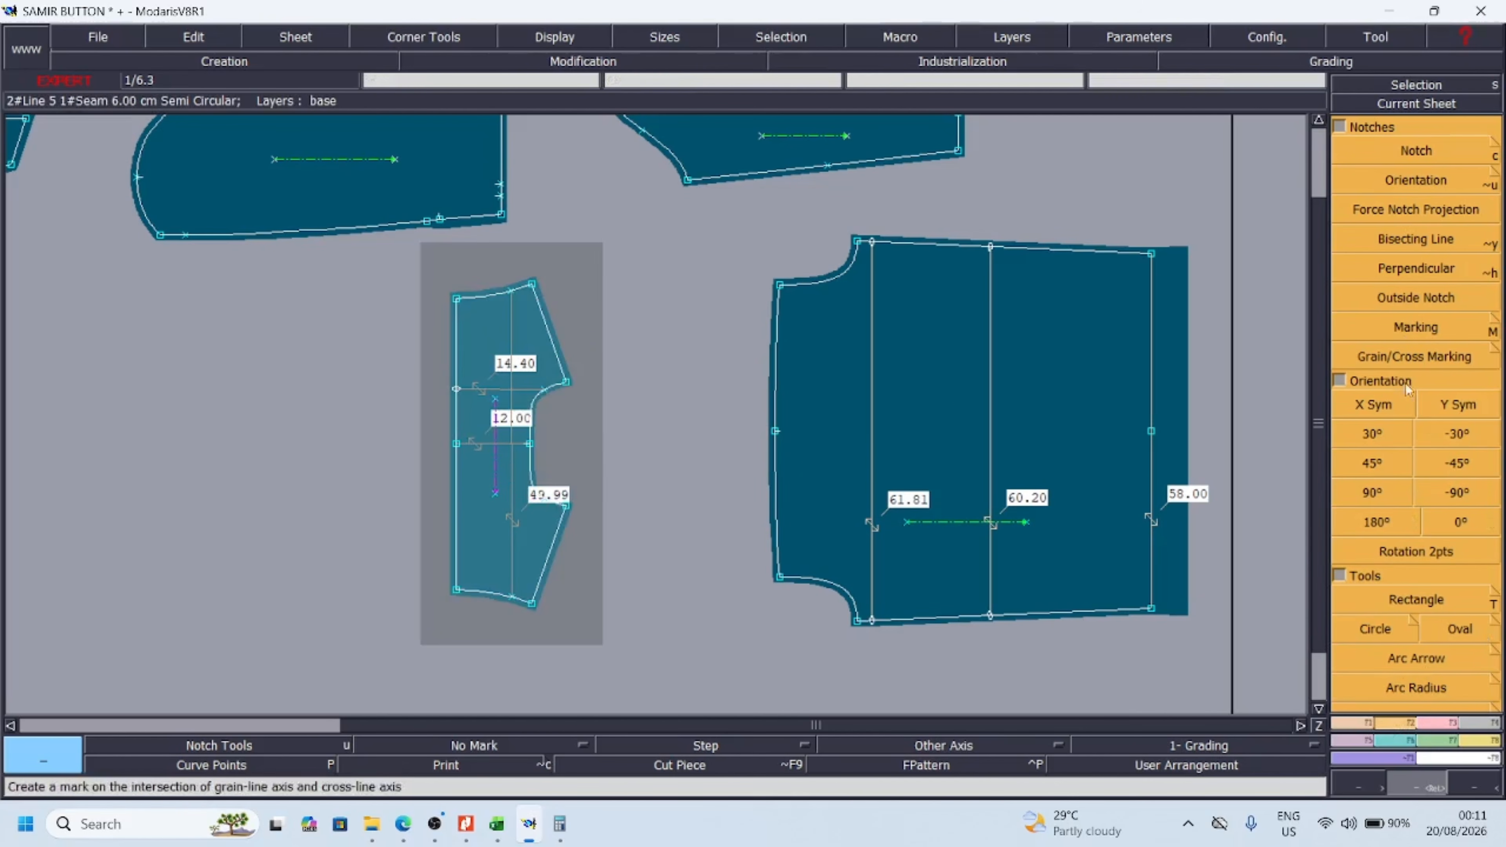
{"action": "left_click", "coordinate": [1374, 403]}
Marry the centre point of the copied yoke's long straight edge to the centre point of the back piece's yoke seam
{"action": "left_click_drag", "start_coordinate": [357, 237], "coordinate": [972, 659]}
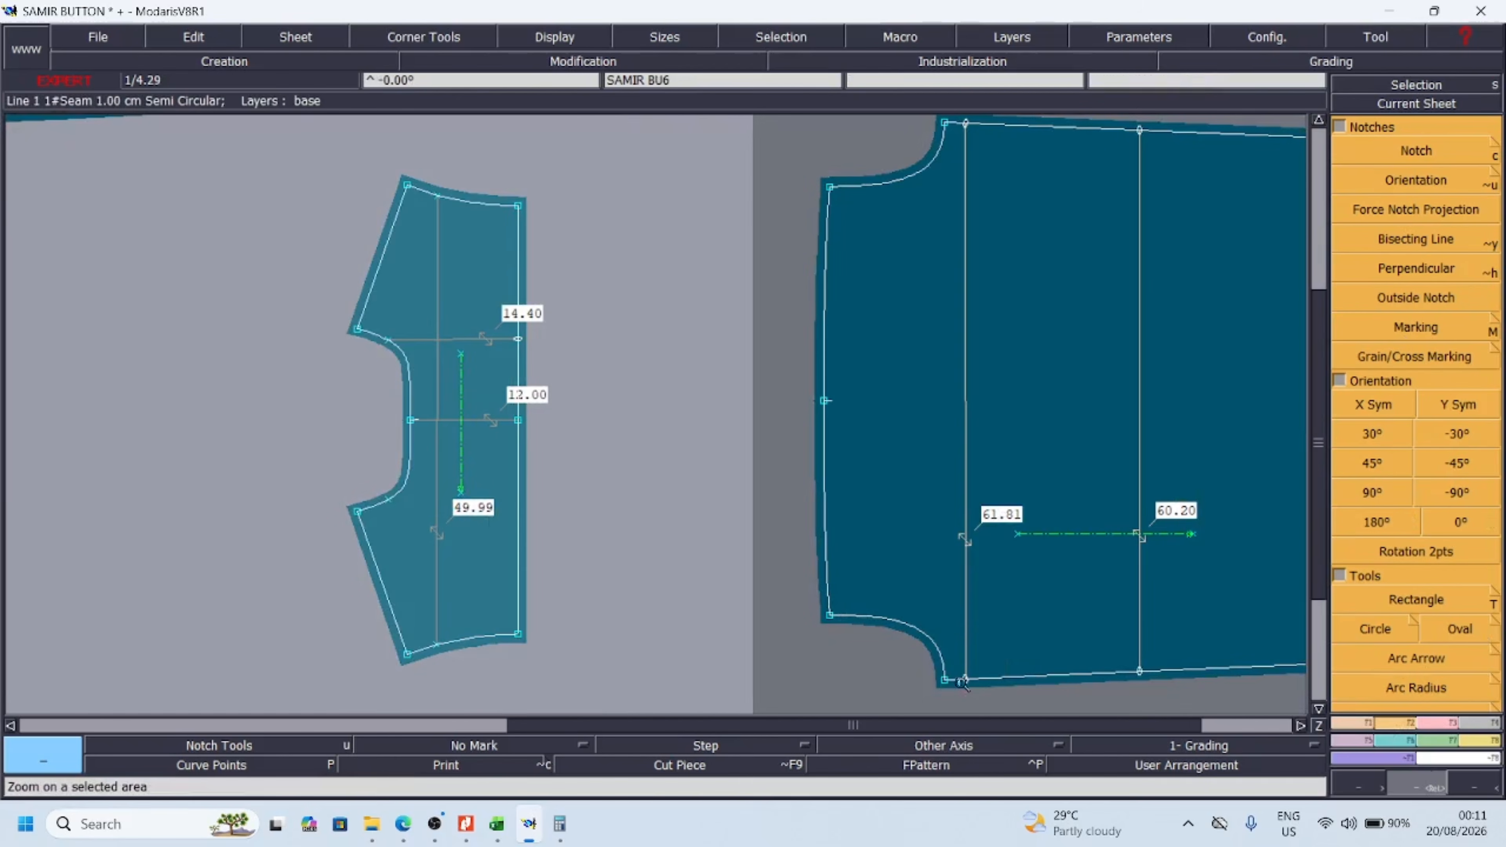
{"action": "left_click", "coordinate": [1486, 748]}
{"action": "left_click", "coordinate": [1455, 451]}
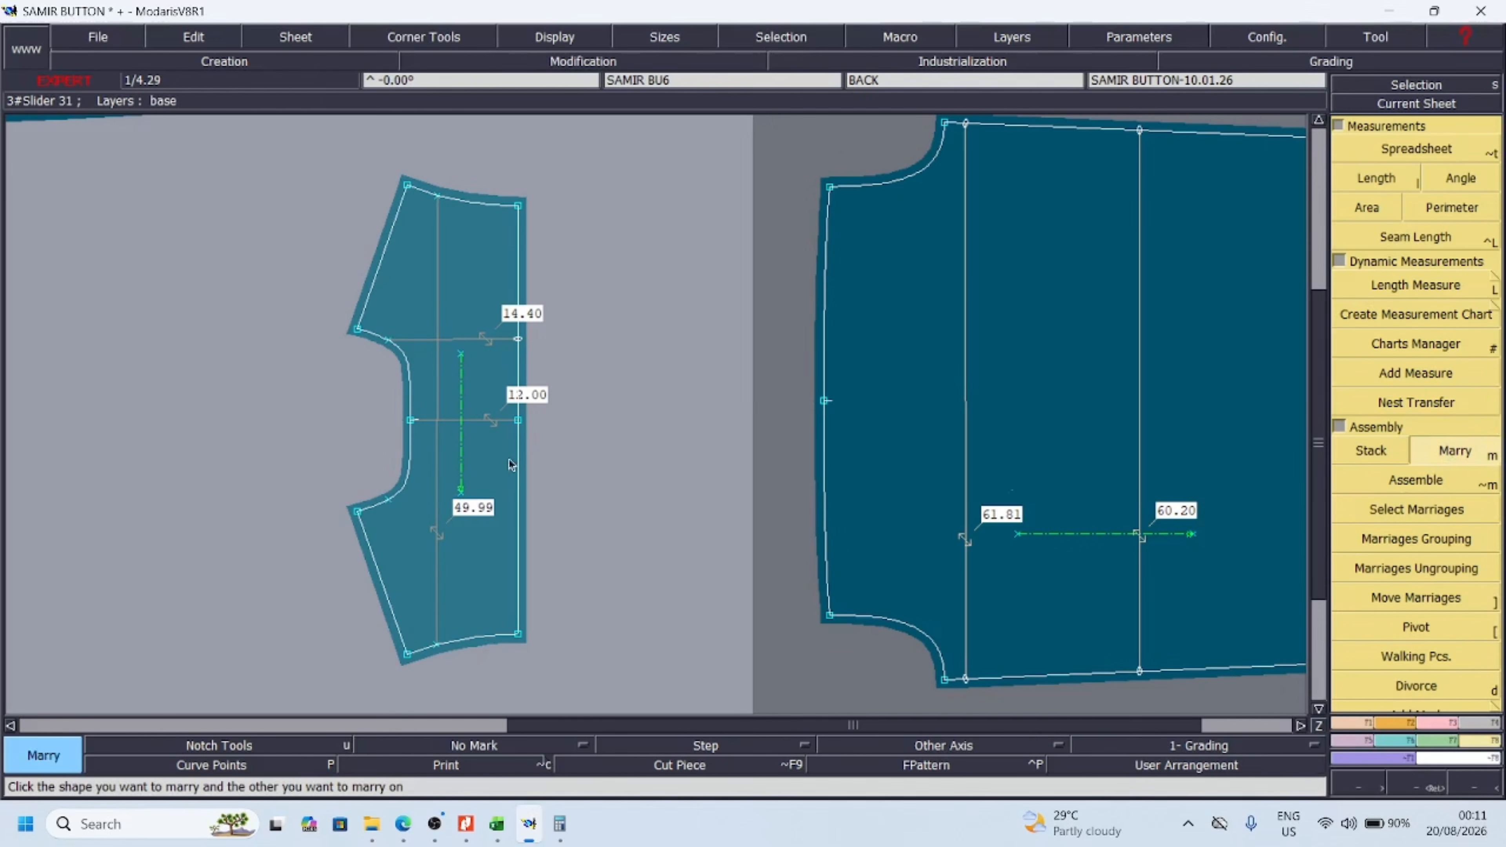
{"action": "left_click", "coordinate": [518, 421]}
{"action": "left_click", "coordinate": [825, 401]}
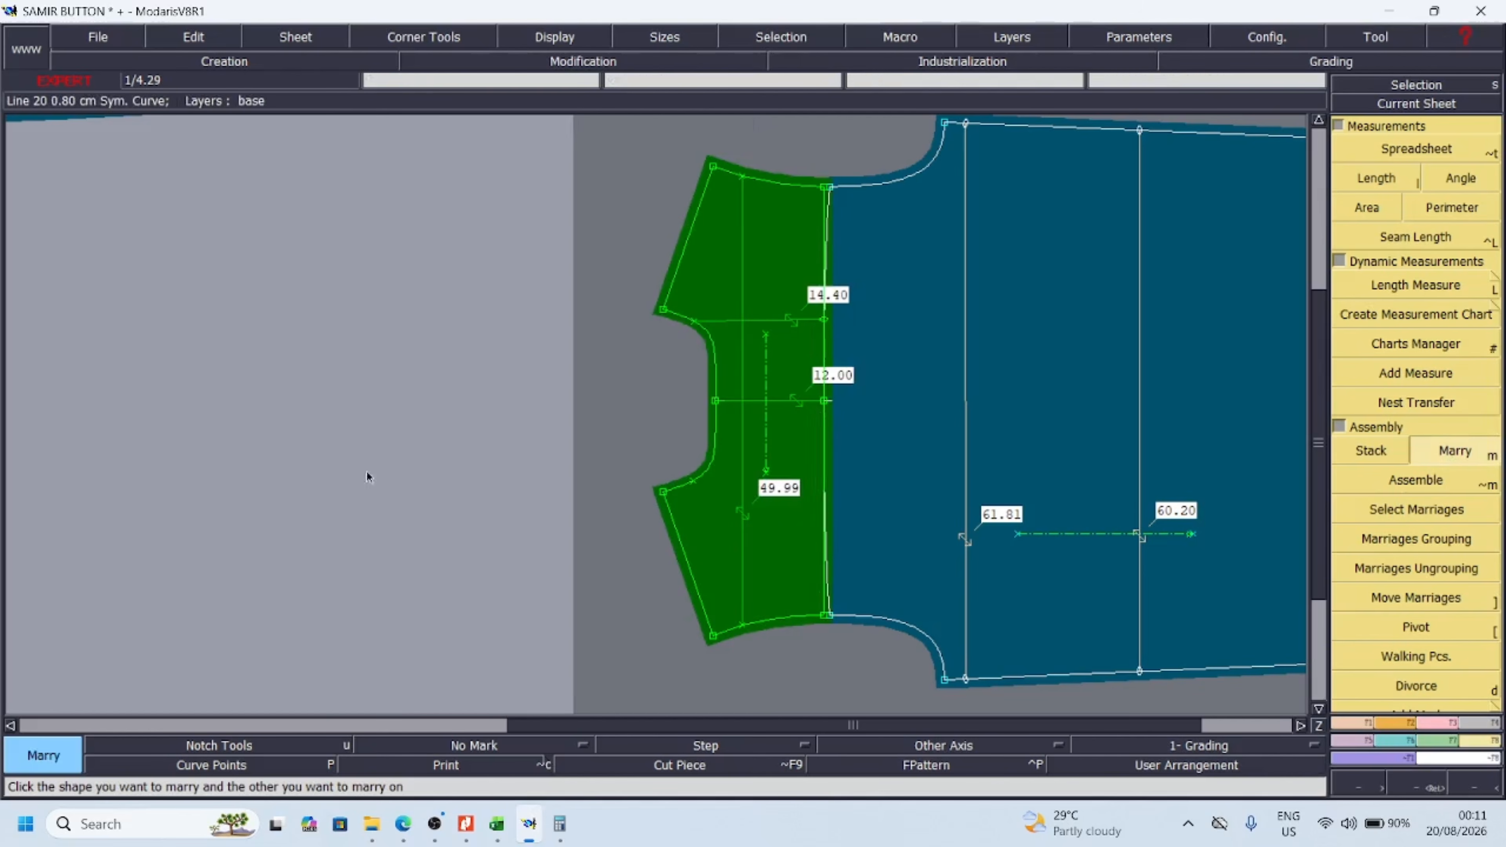
Pivot the married yoke so its armhole corner meets the back piece's armhole corner
{"action": "left_click", "coordinate": [1463, 788]}
{"action": "left_click", "coordinate": [1416, 788]}
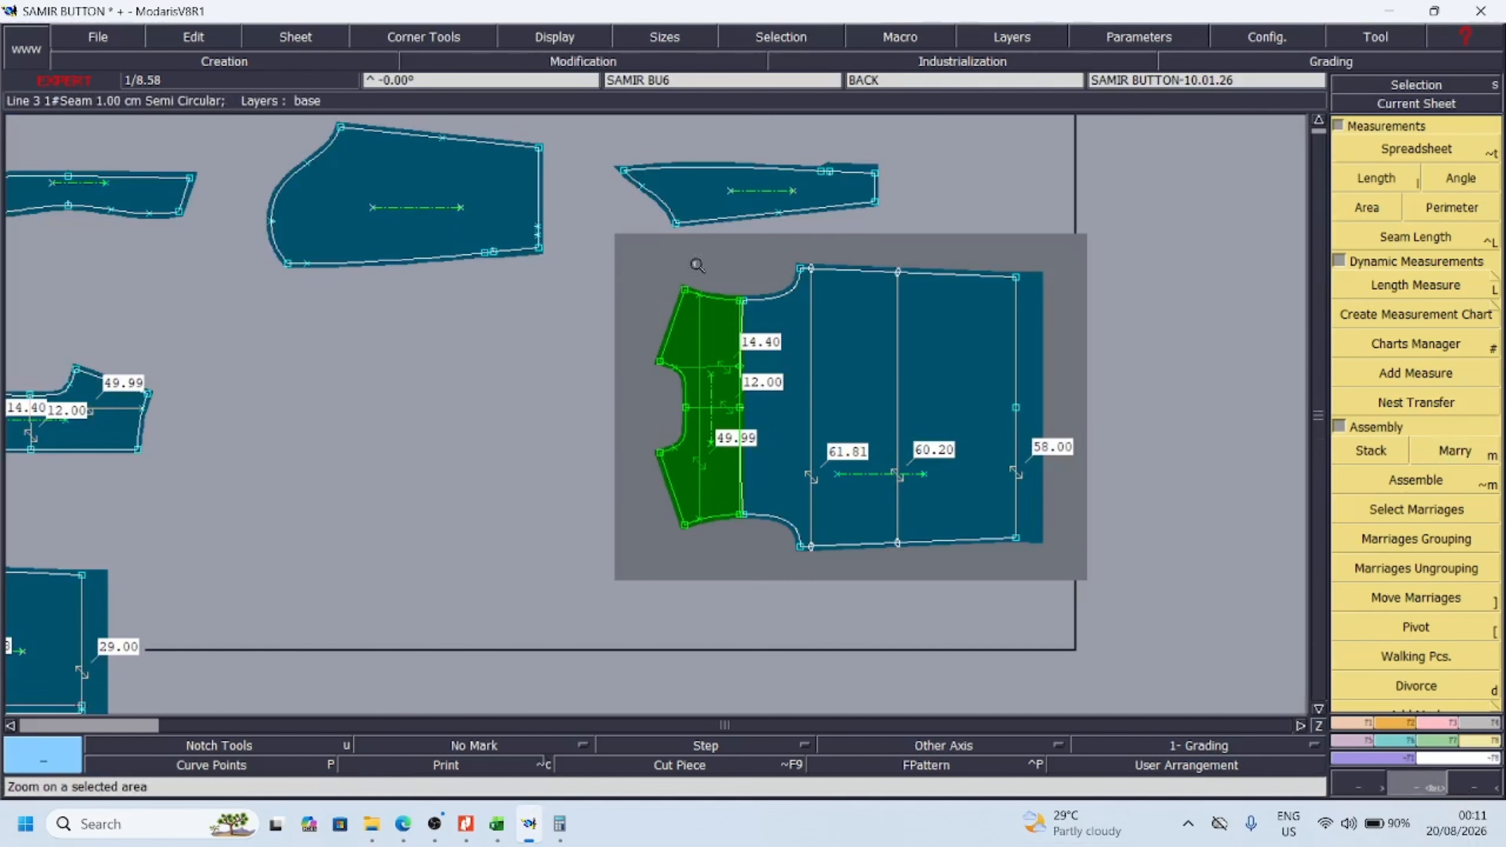
{"action": "left_click_drag", "start_coordinate": [621, 258], "coordinate": [896, 385]}
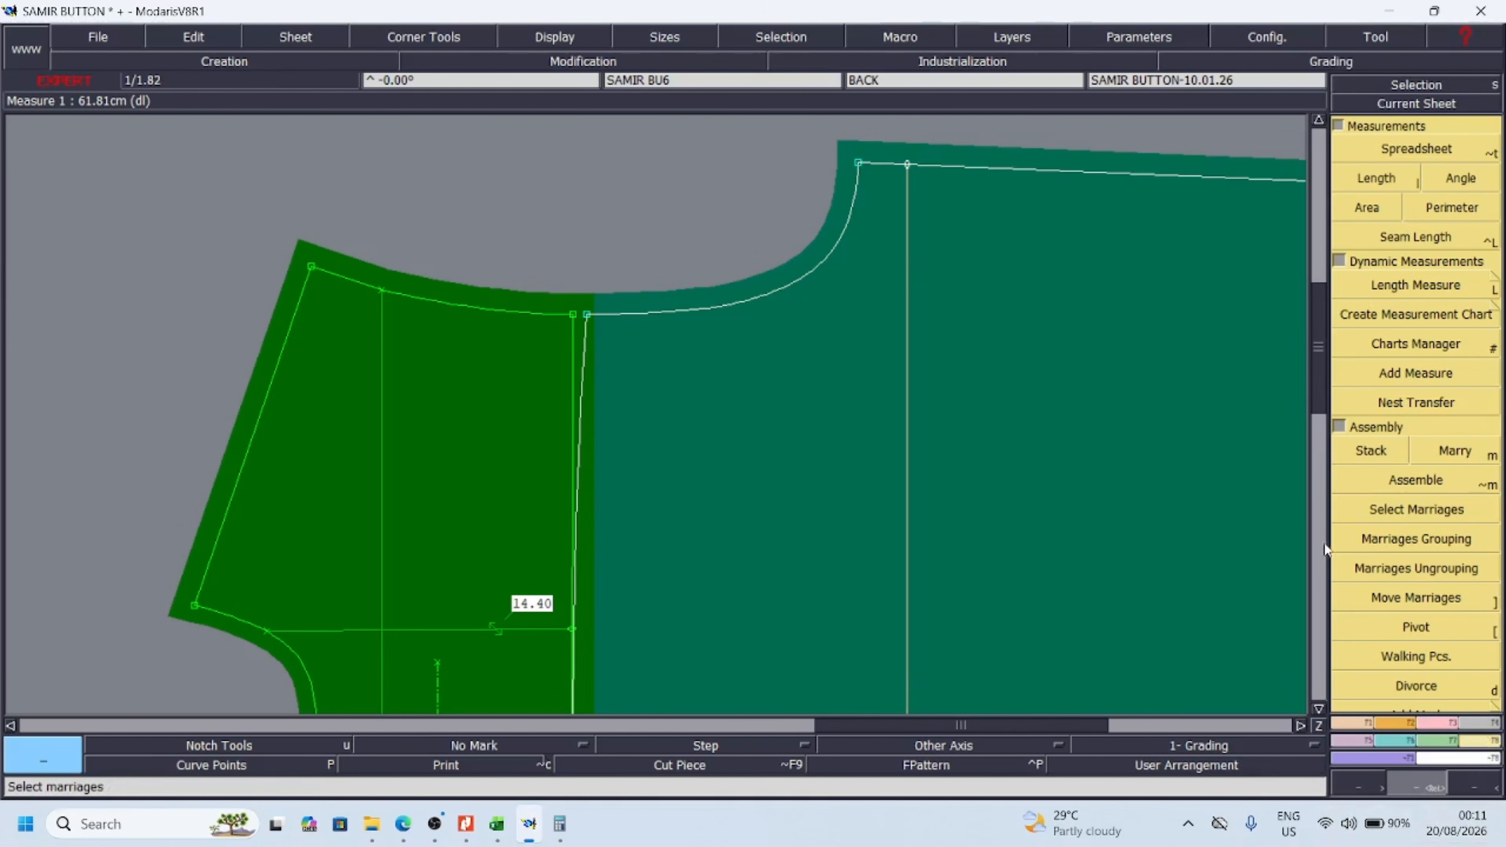
{"action": "left_click", "coordinate": [1416, 626]}
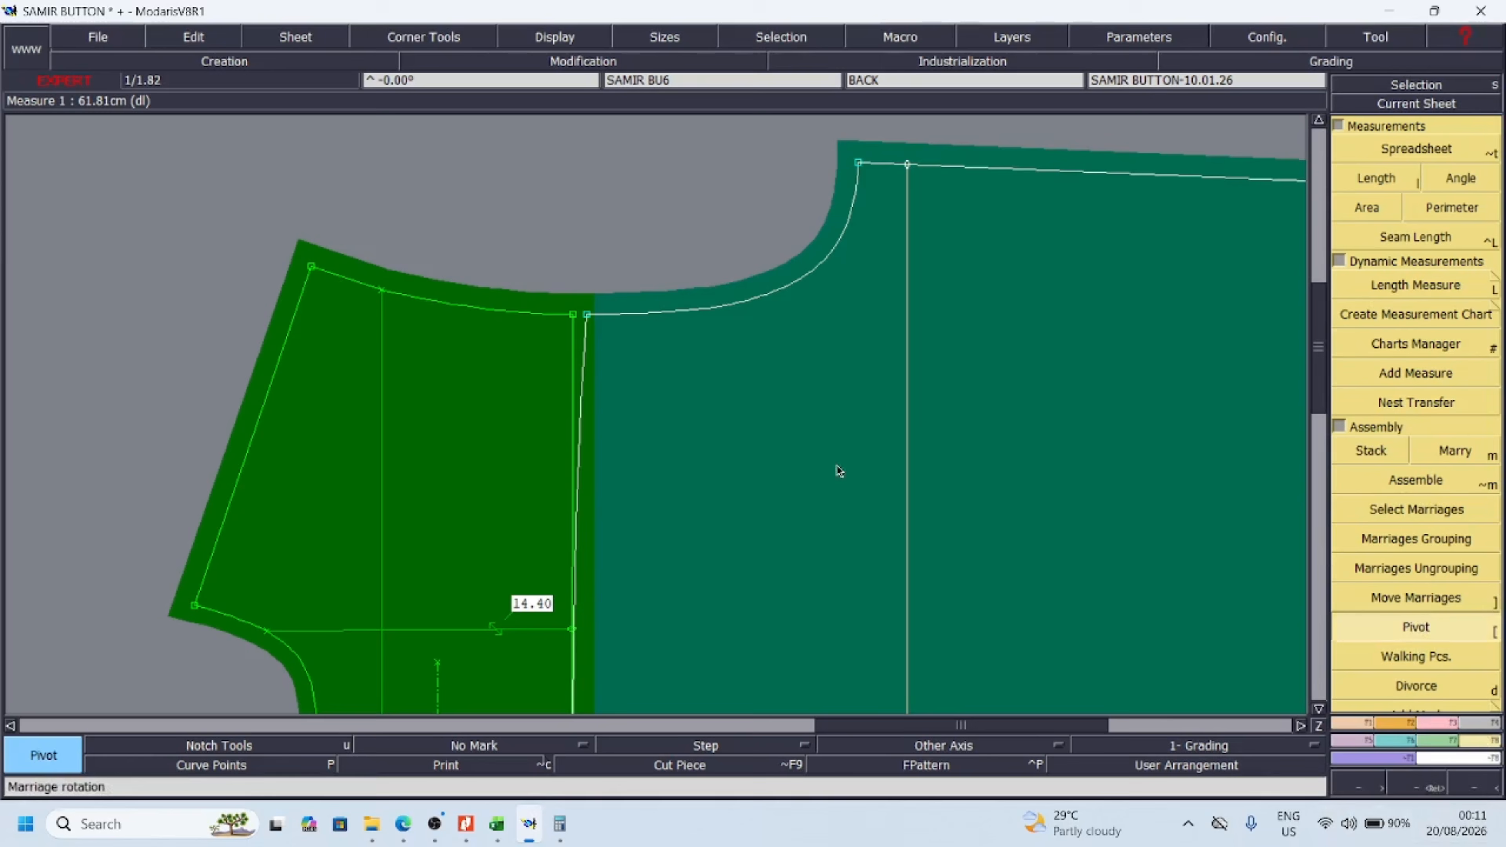
{"action": "left_click", "coordinate": [525, 355]}
{"action": "left_click", "coordinate": [528, 357]}
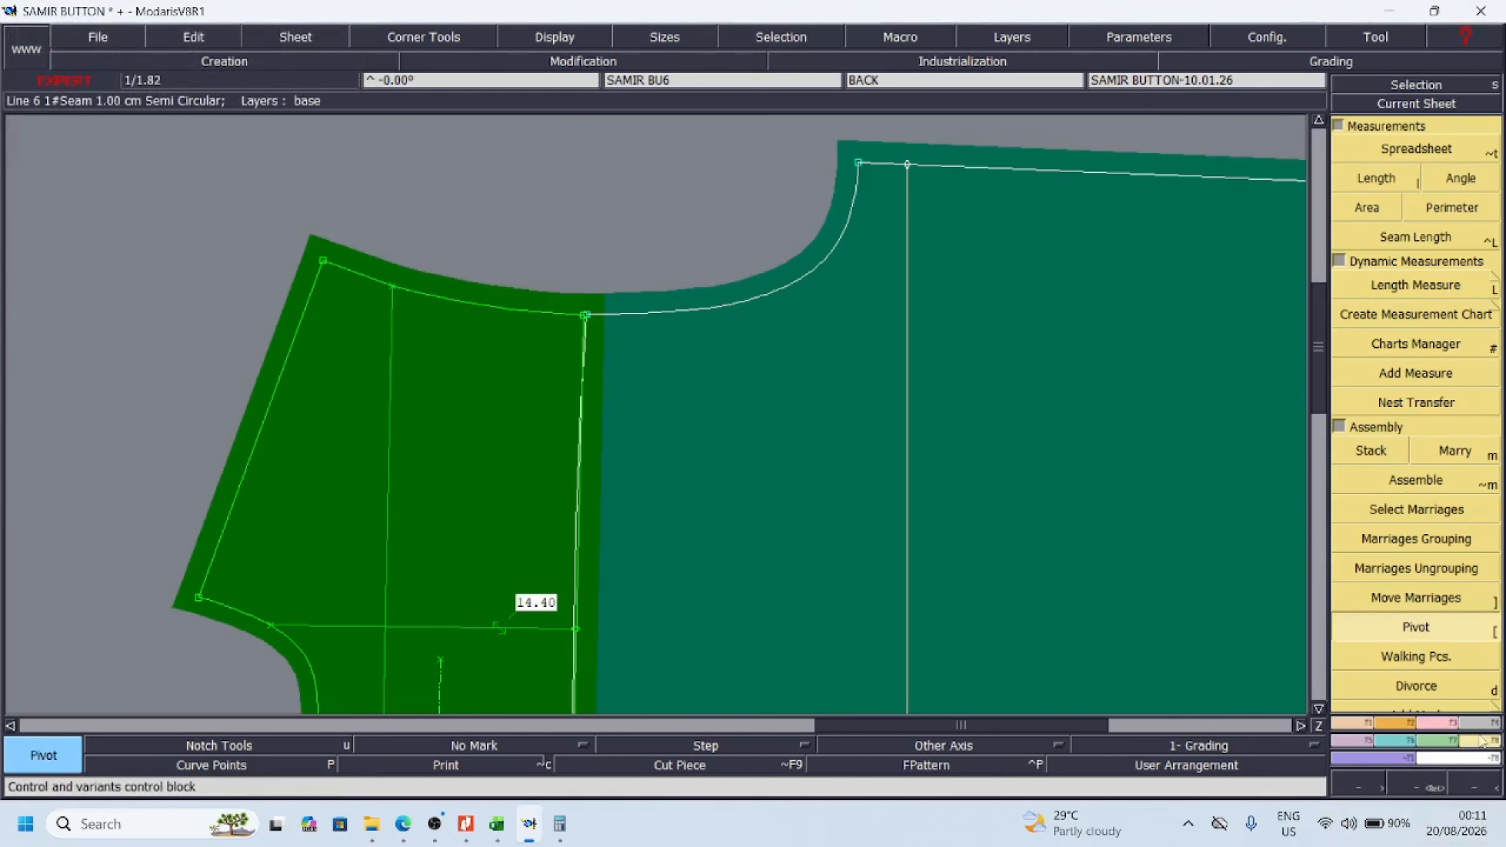
Measure the straight armhole from the end of the yoke's width line to the back piece's underarm point
{"action": "left_click", "coordinate": [1415, 287]}
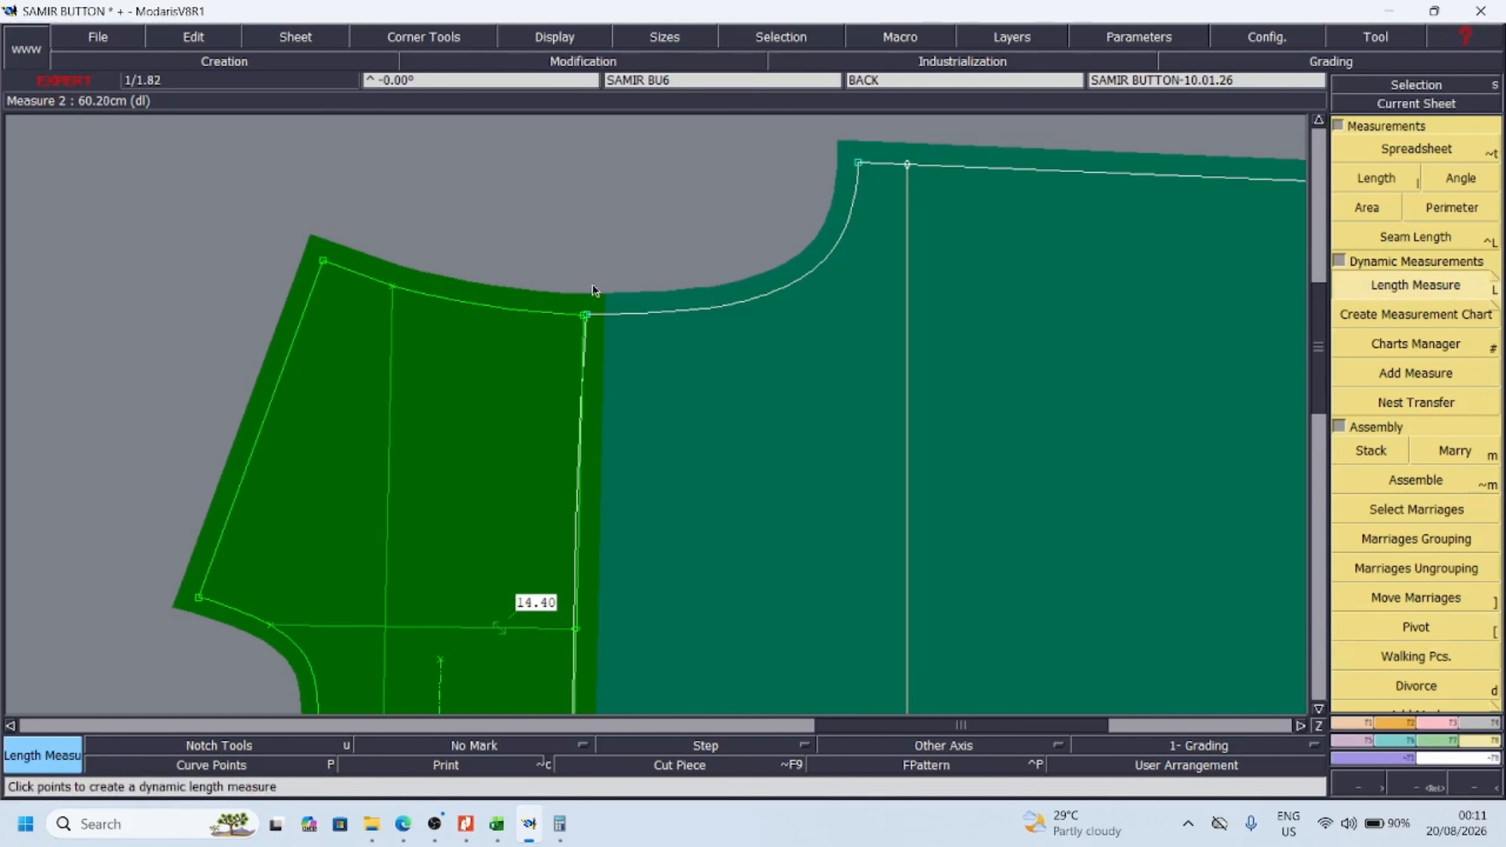
{"action": "left_click", "coordinate": [392, 286]}
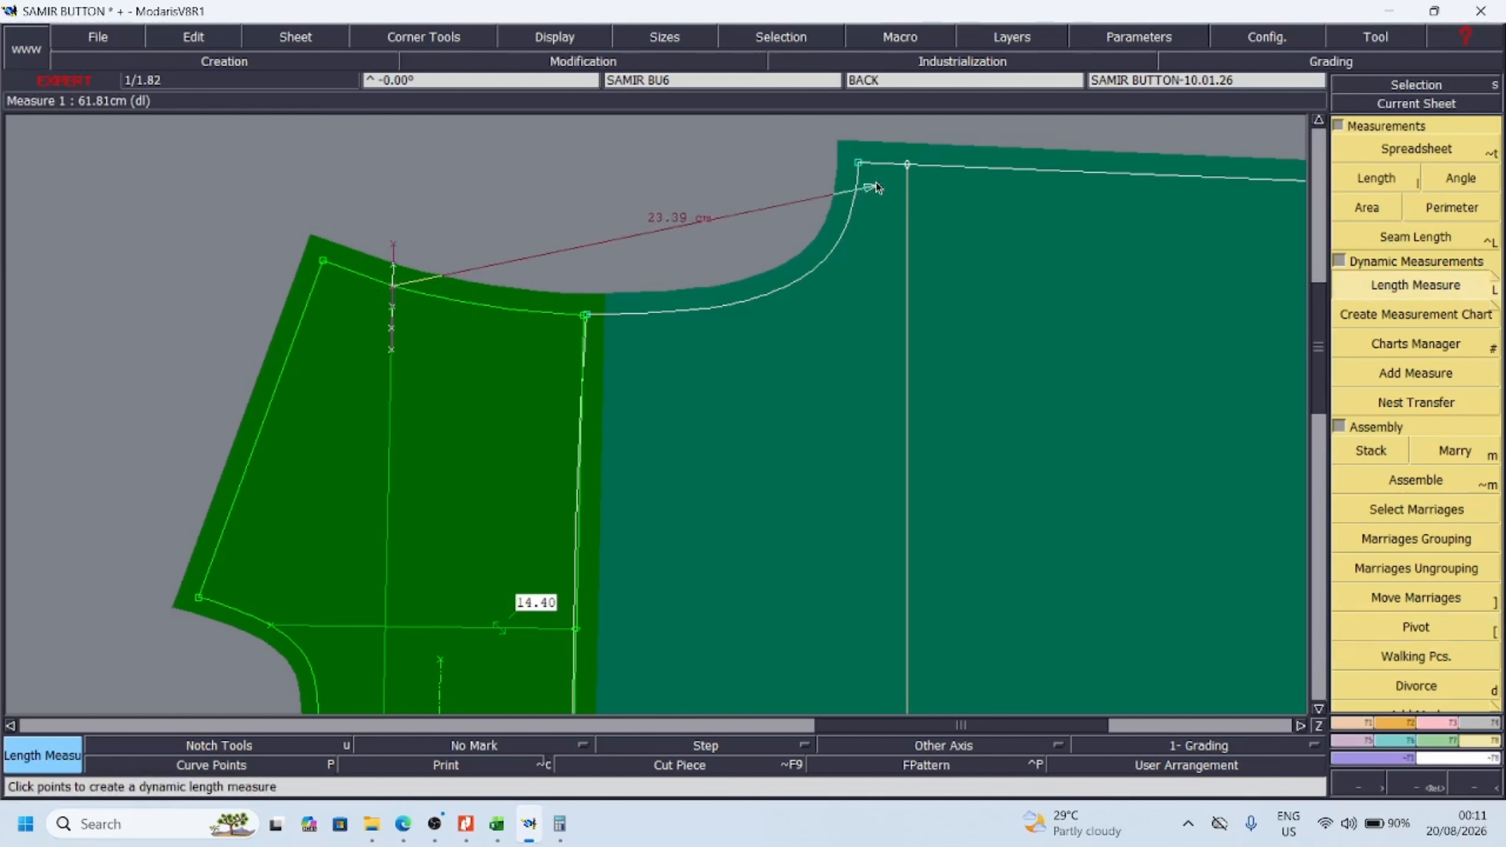
{"action": "left_click", "coordinate": [857, 163]}
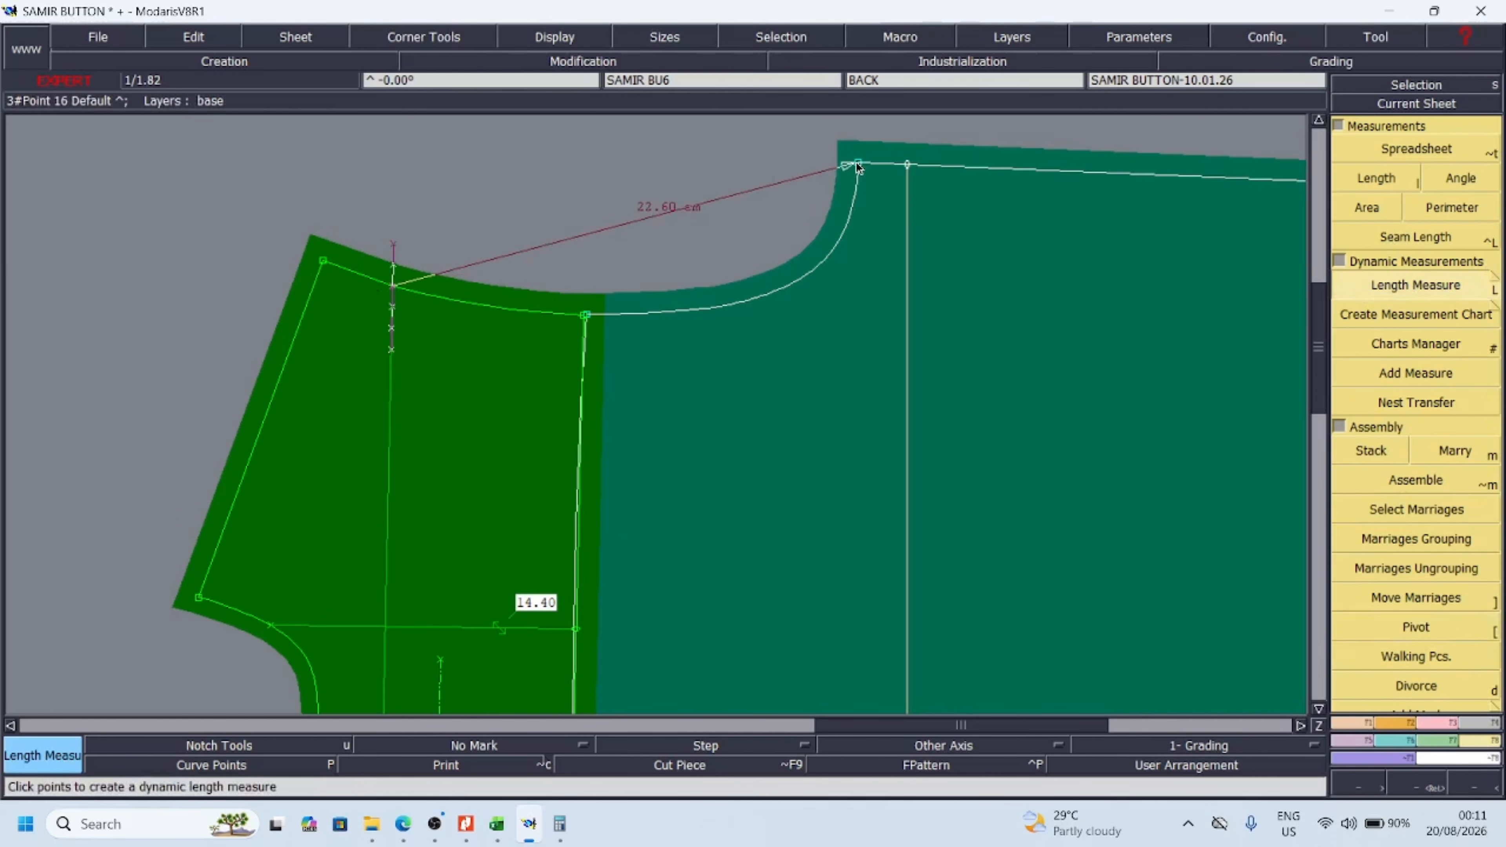
{"action": "left_click", "coordinate": [699, 194]}
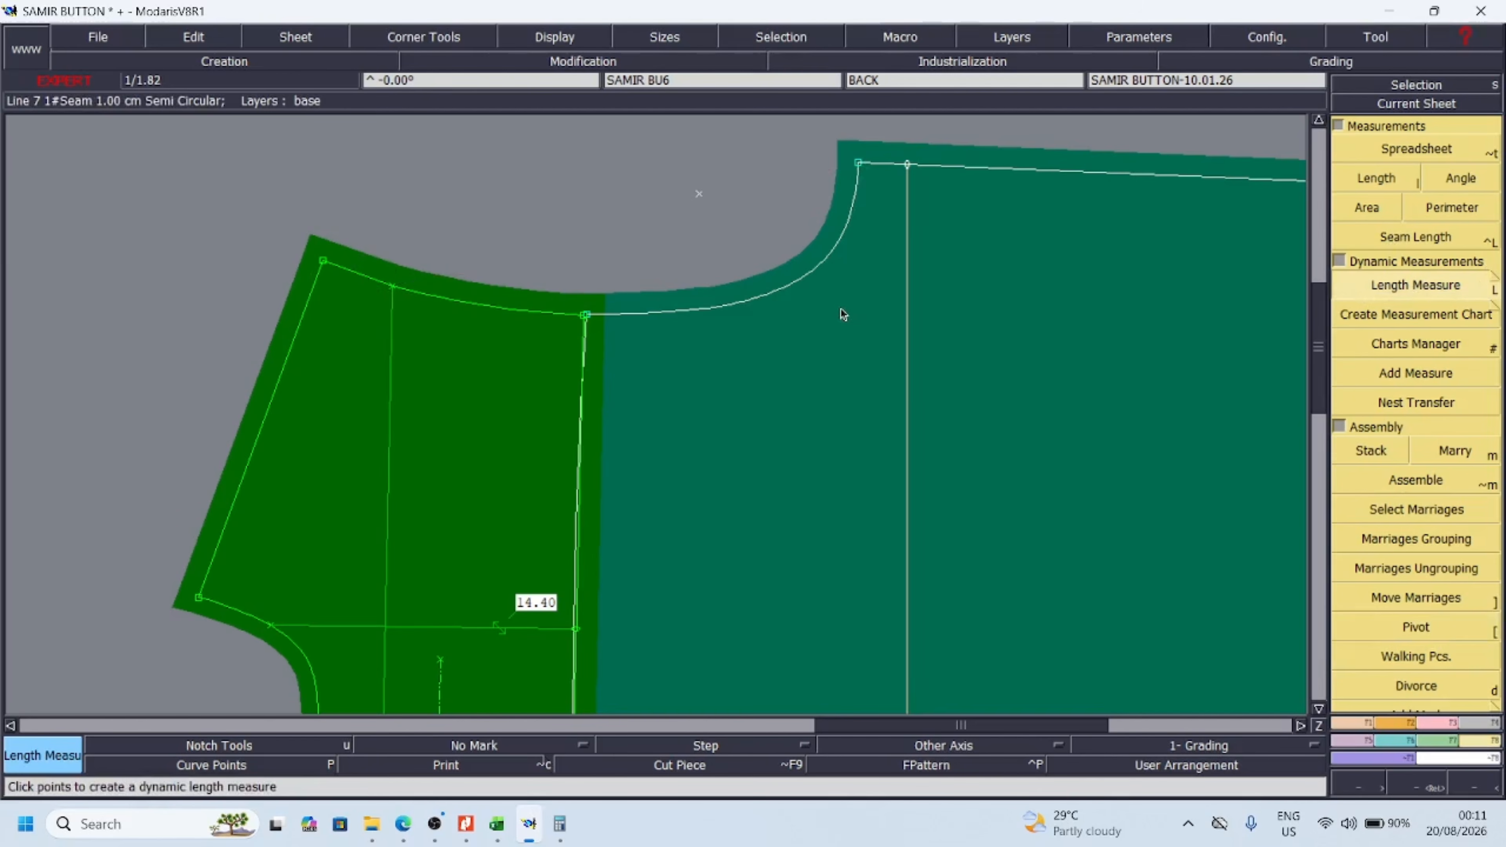
Switch to the Excel chart and enter -0.5 in cell L7 beside the 1/2 armhole straight row
{"action": "left_click", "coordinate": [500, 835]}
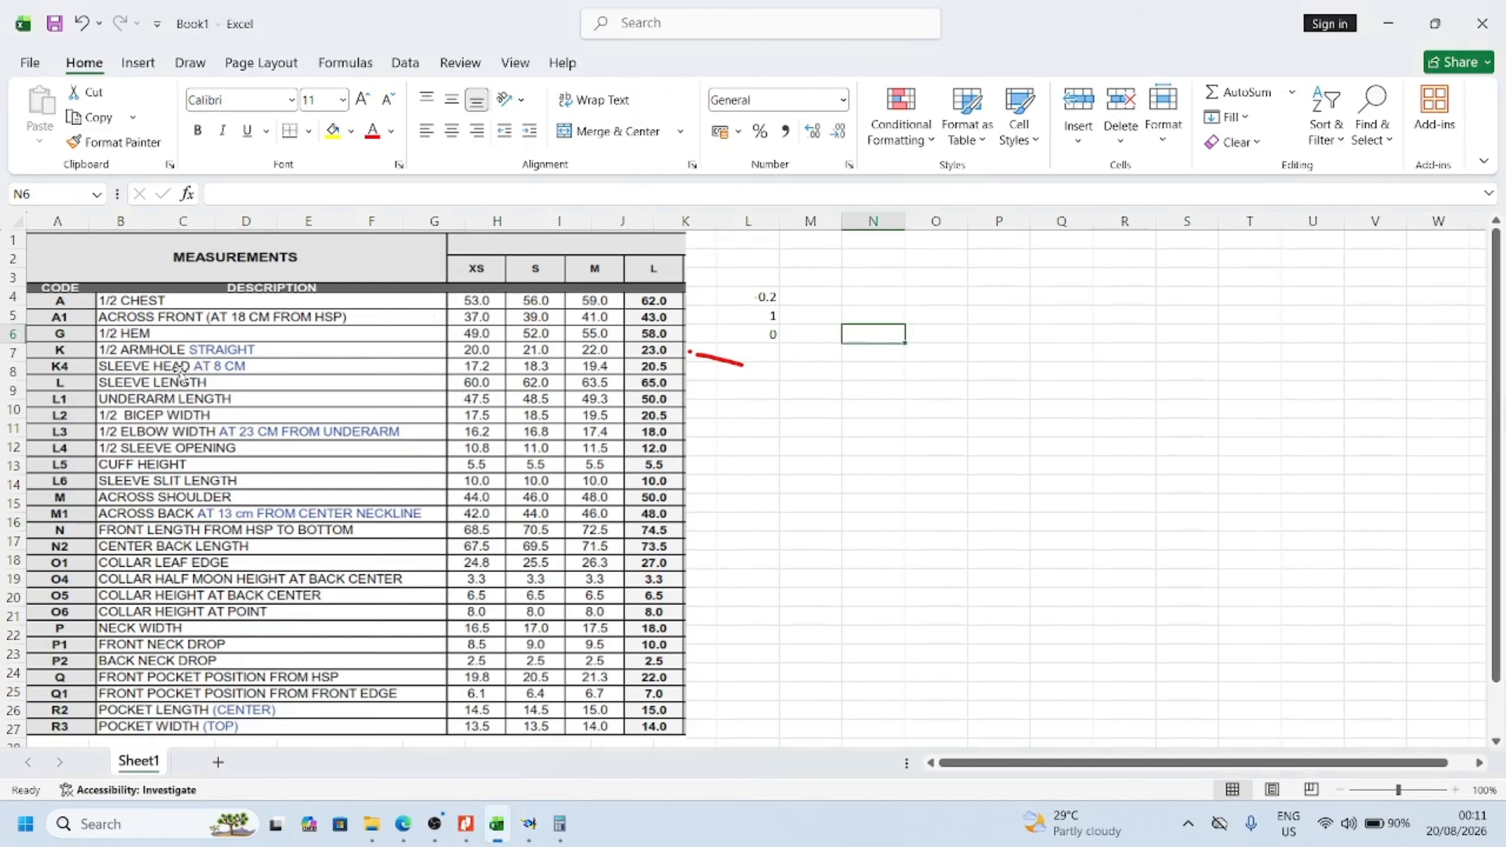
{"action": "left_click", "coordinate": [769, 352]}
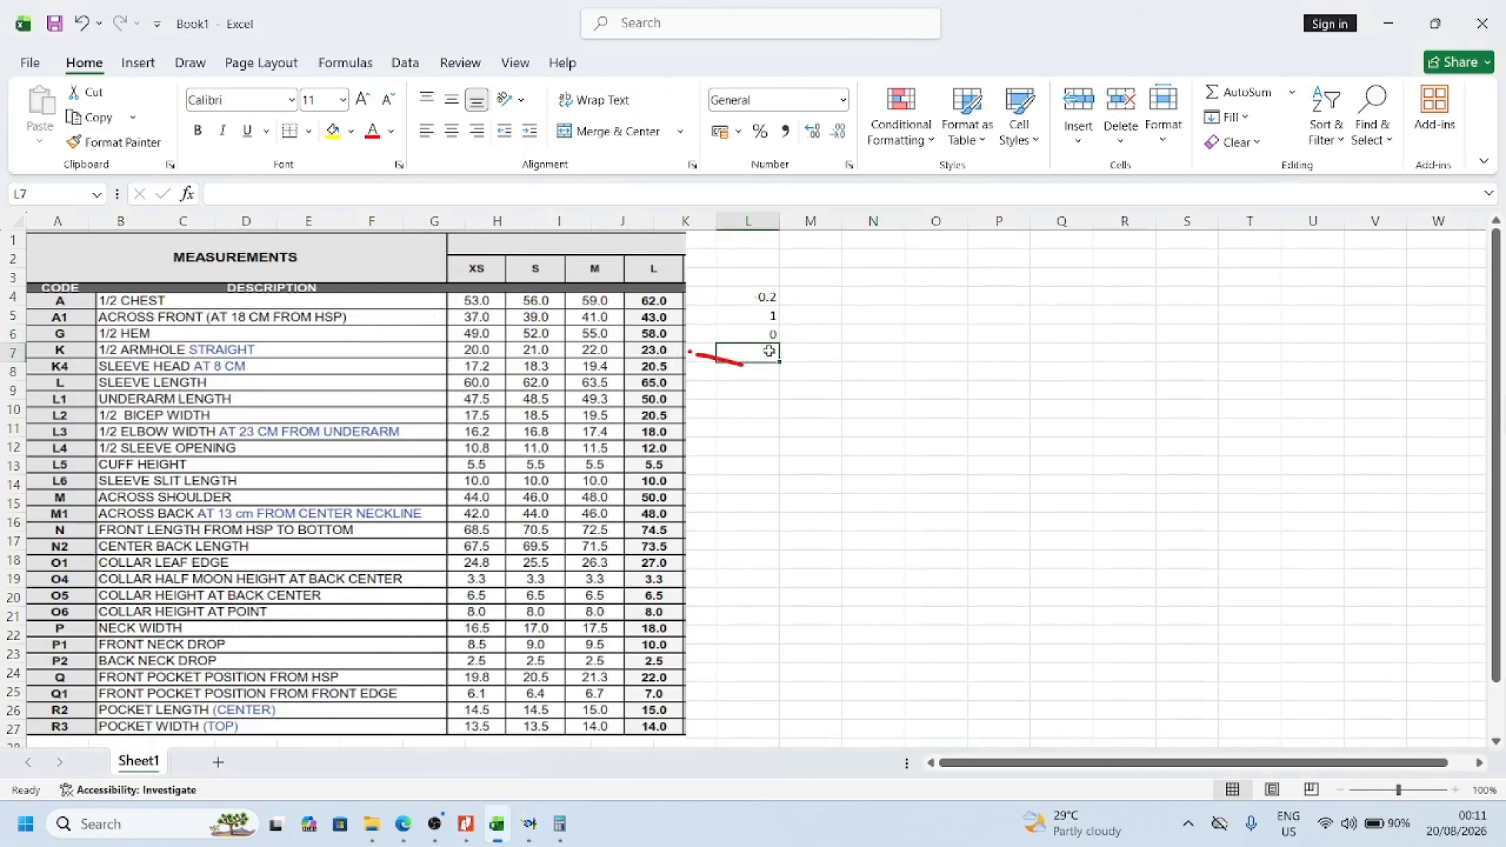
{"action": "type", "text": "-.5"}
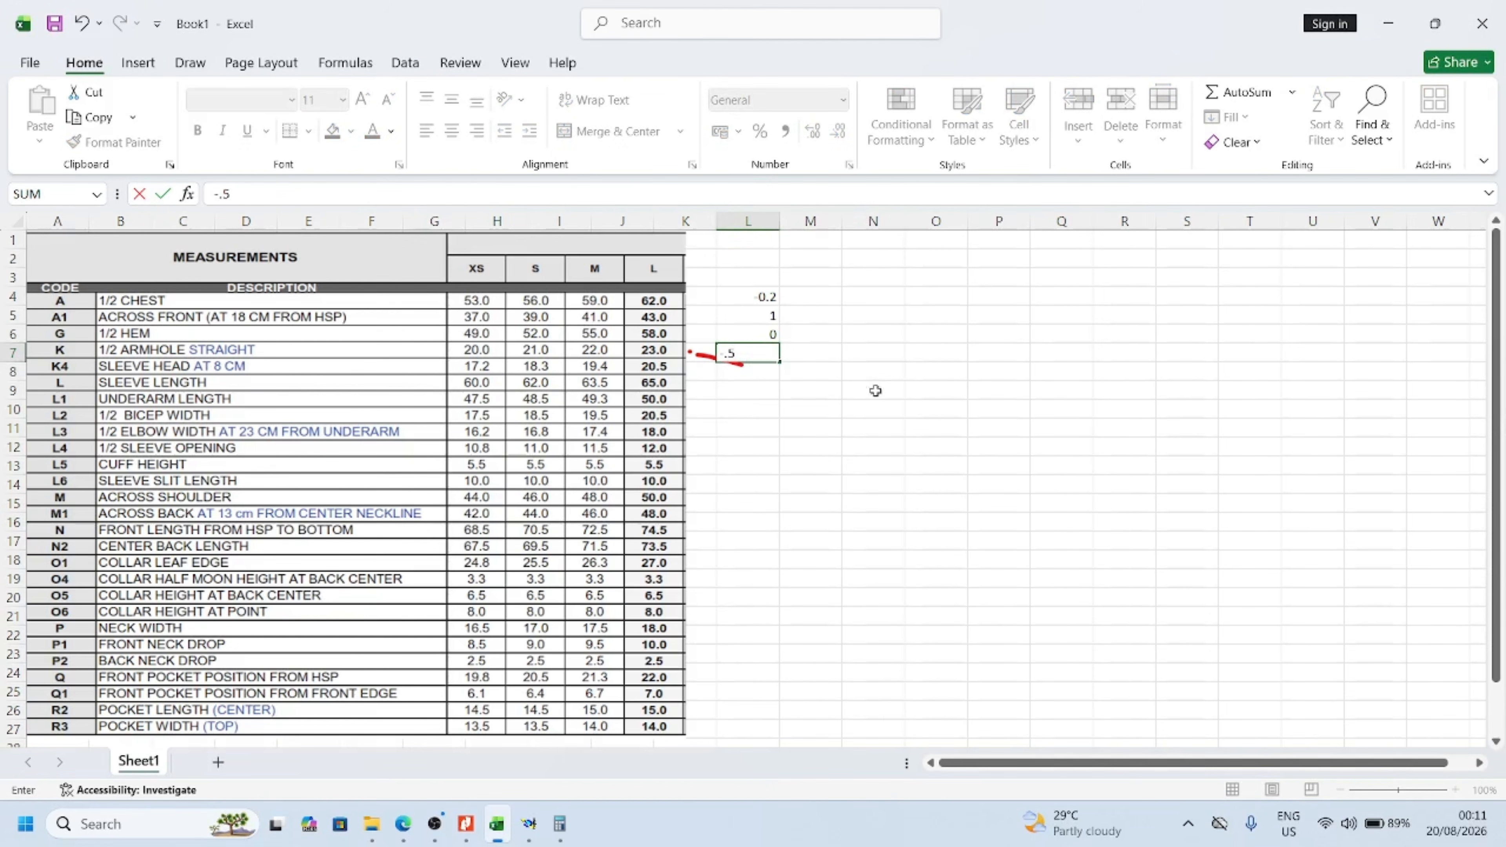
{"action": "left_click", "coordinate": [875, 390]}
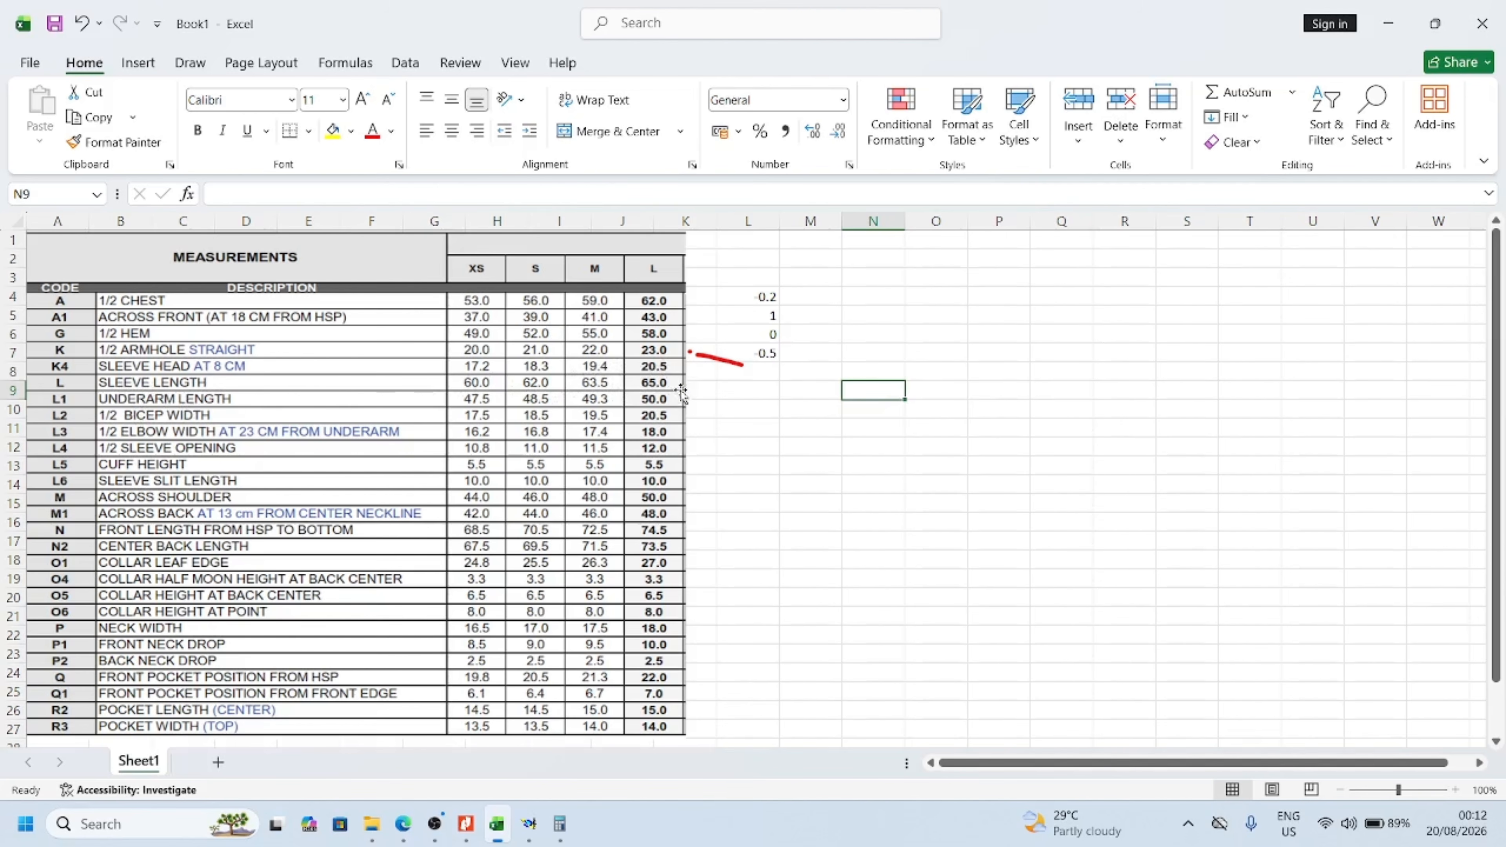
Check the sleeve length row in the chart, then return to Modaris and arrange all pattern sheets on the desk
{"action": "left_click", "coordinate": [662, 386]}
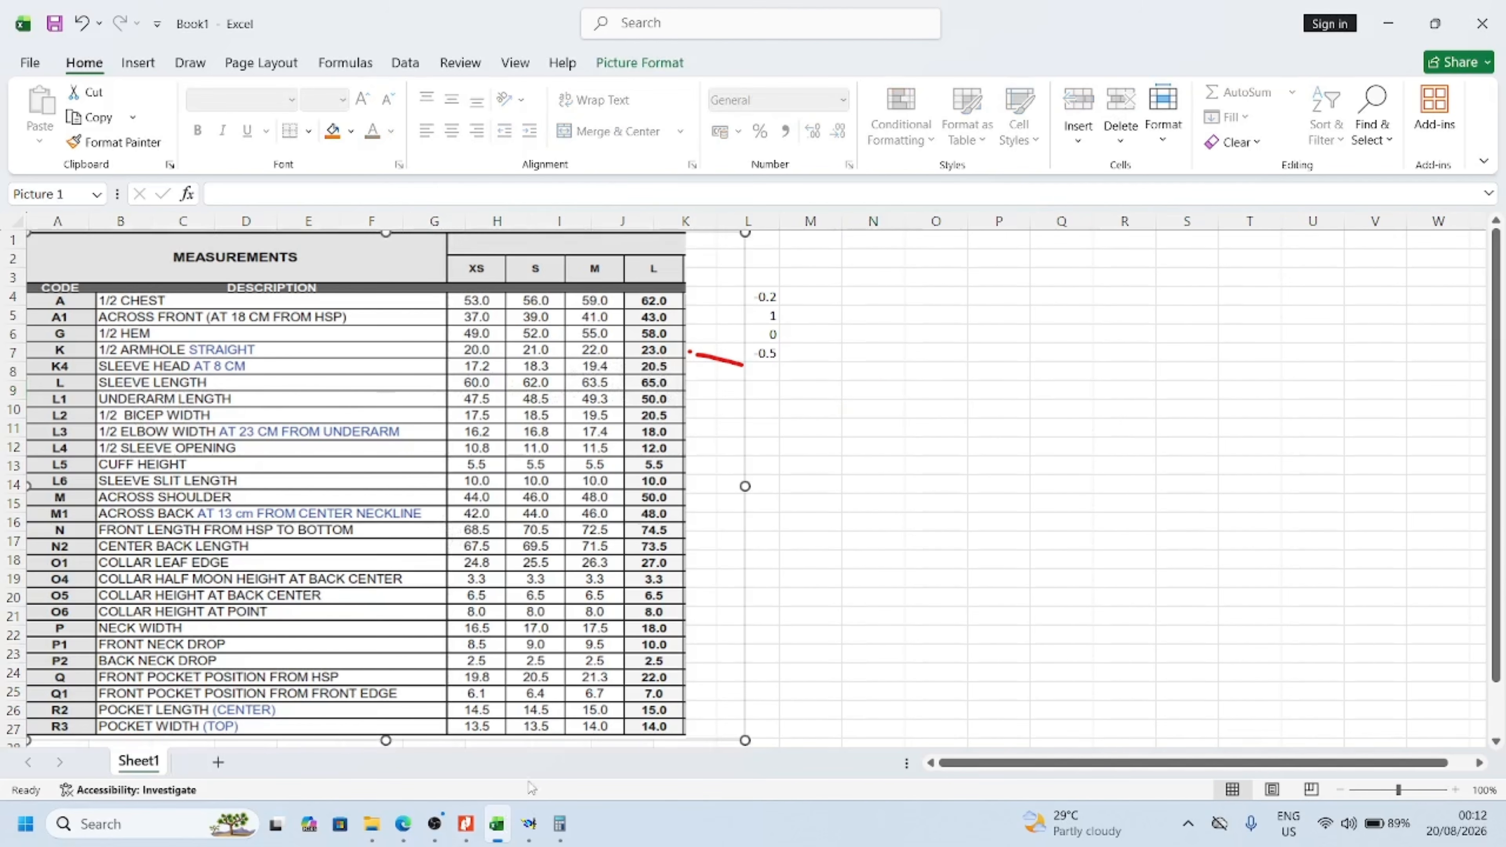
{"action": "mouse_move", "coordinate": [489, 832]}
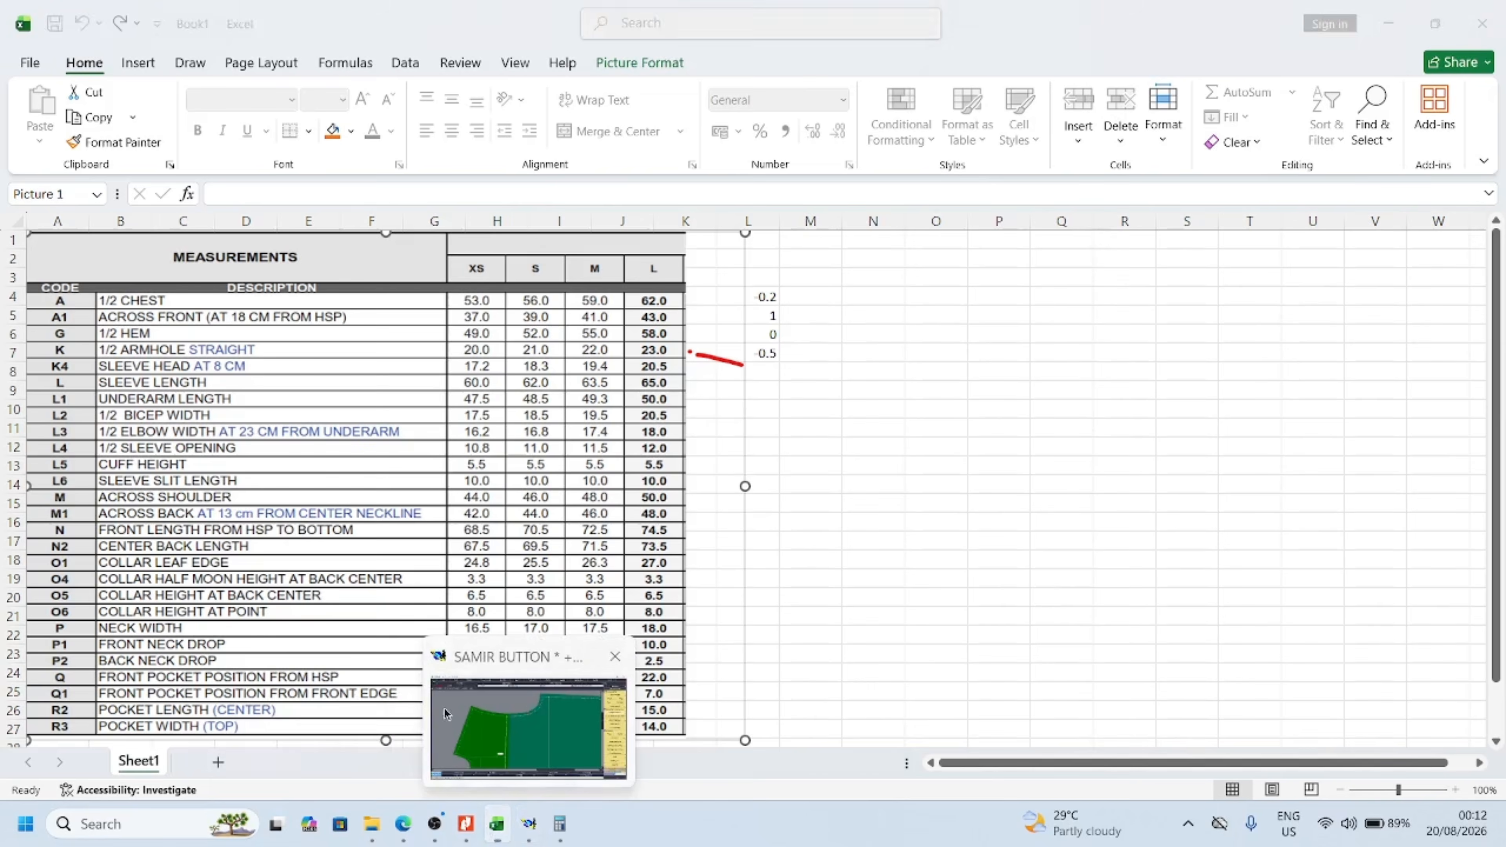
{"action": "left_click", "coordinate": [527, 825]}
{"action": "key", "text": "j"}
{"action": "key", "text": "Return"}
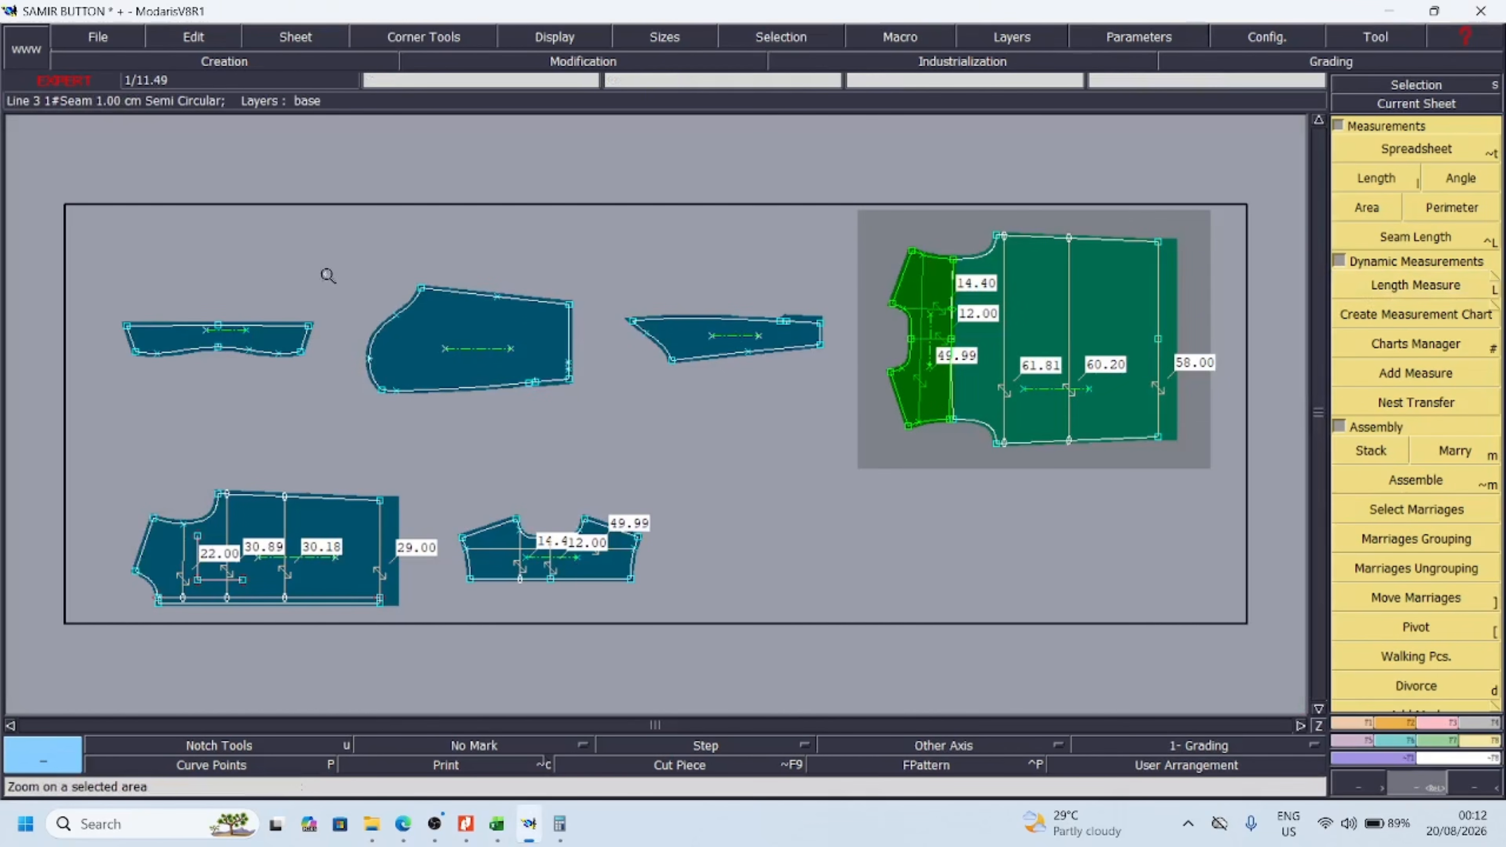
Add a dynamic length measure on the sleeve from the sleeve-cap notch to the nearer notch opposite on the hem edge
{"action": "left_click_drag", "start_coordinate": [314, 254], "coordinate": [685, 425]}
{"action": "left_click_drag", "start_coordinate": [159, 300], "coordinate": [984, 649]}
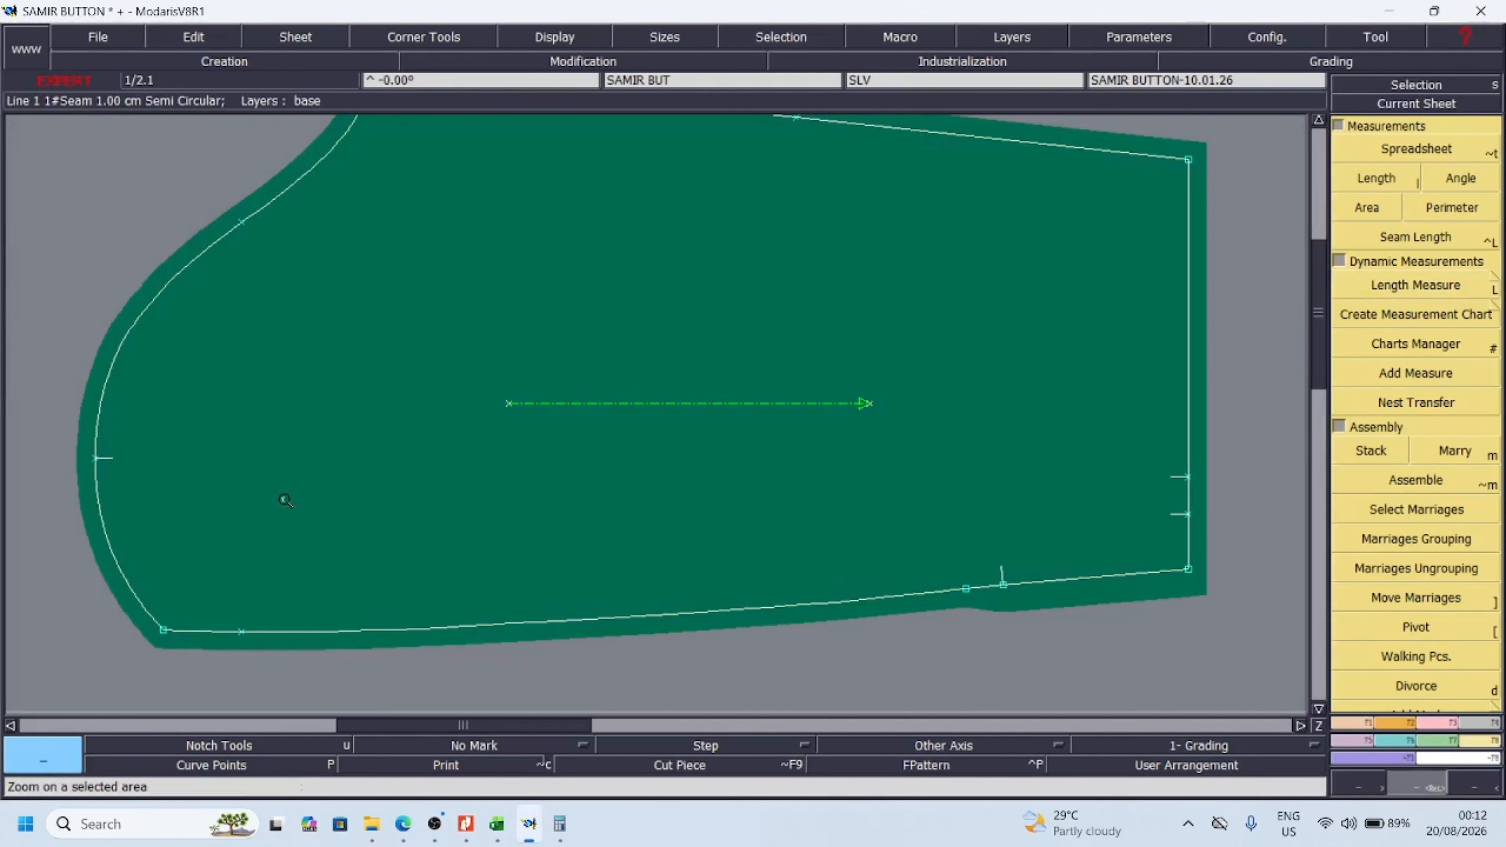
{"action": "left_click", "coordinate": [1422, 289]}
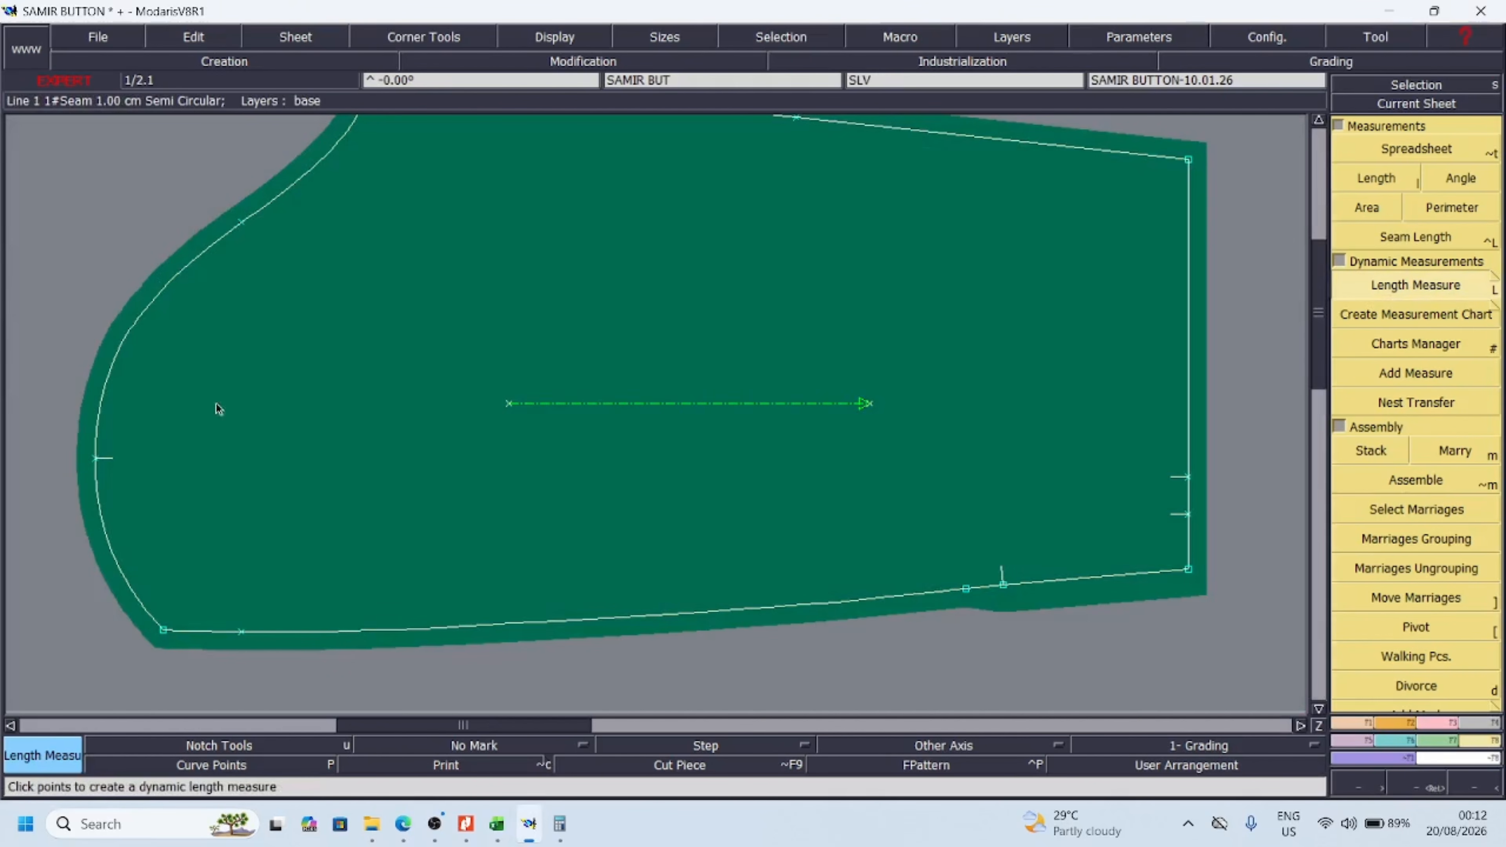
{"action": "left_click", "coordinate": [1187, 477]}
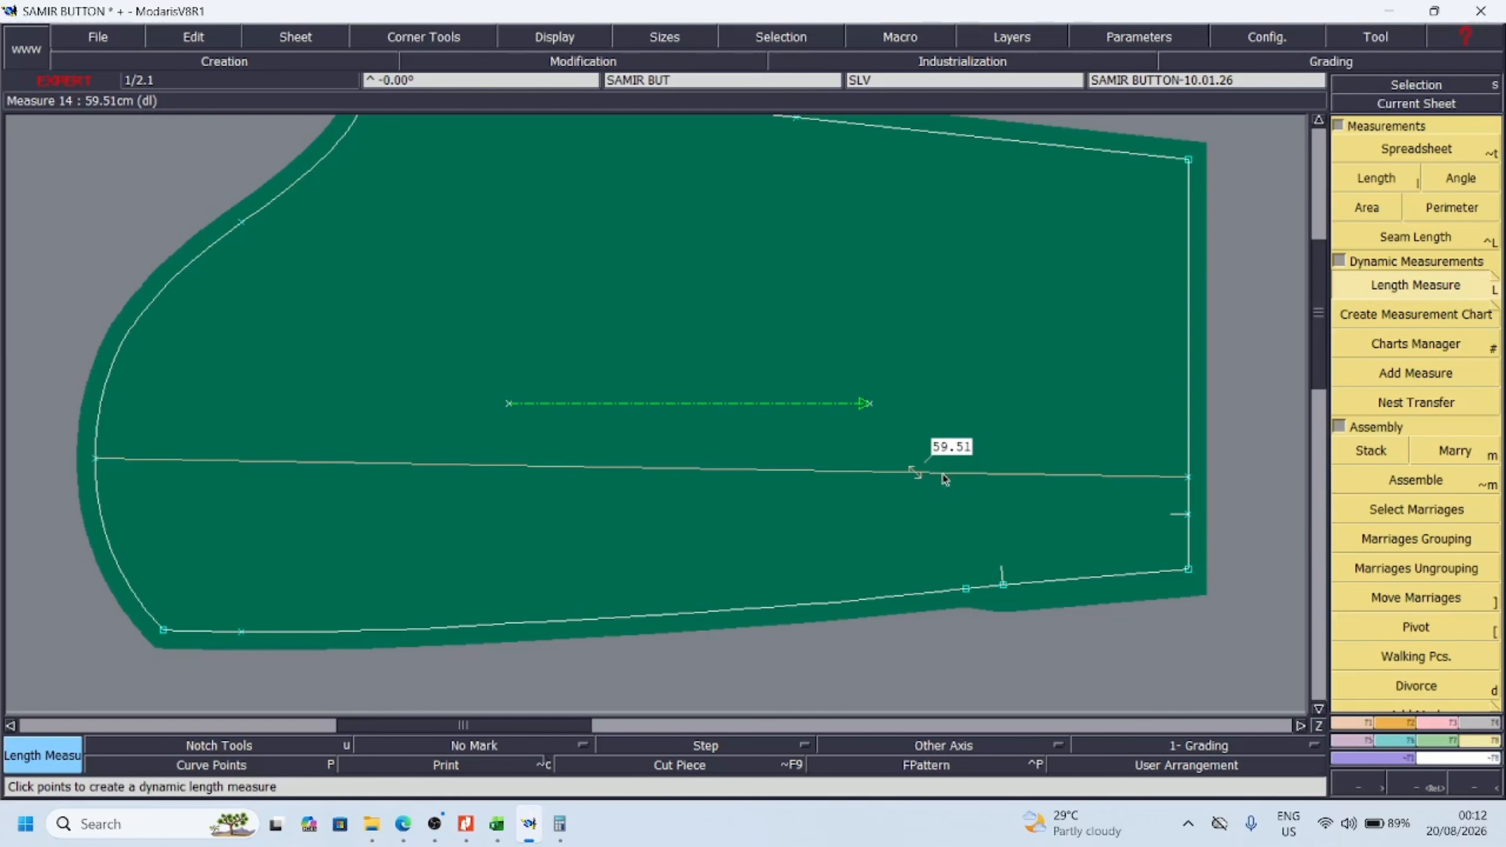
{"action": "left_click", "coordinate": [1462, 787]}
{"action": "left_click", "coordinate": [1466, 787]}
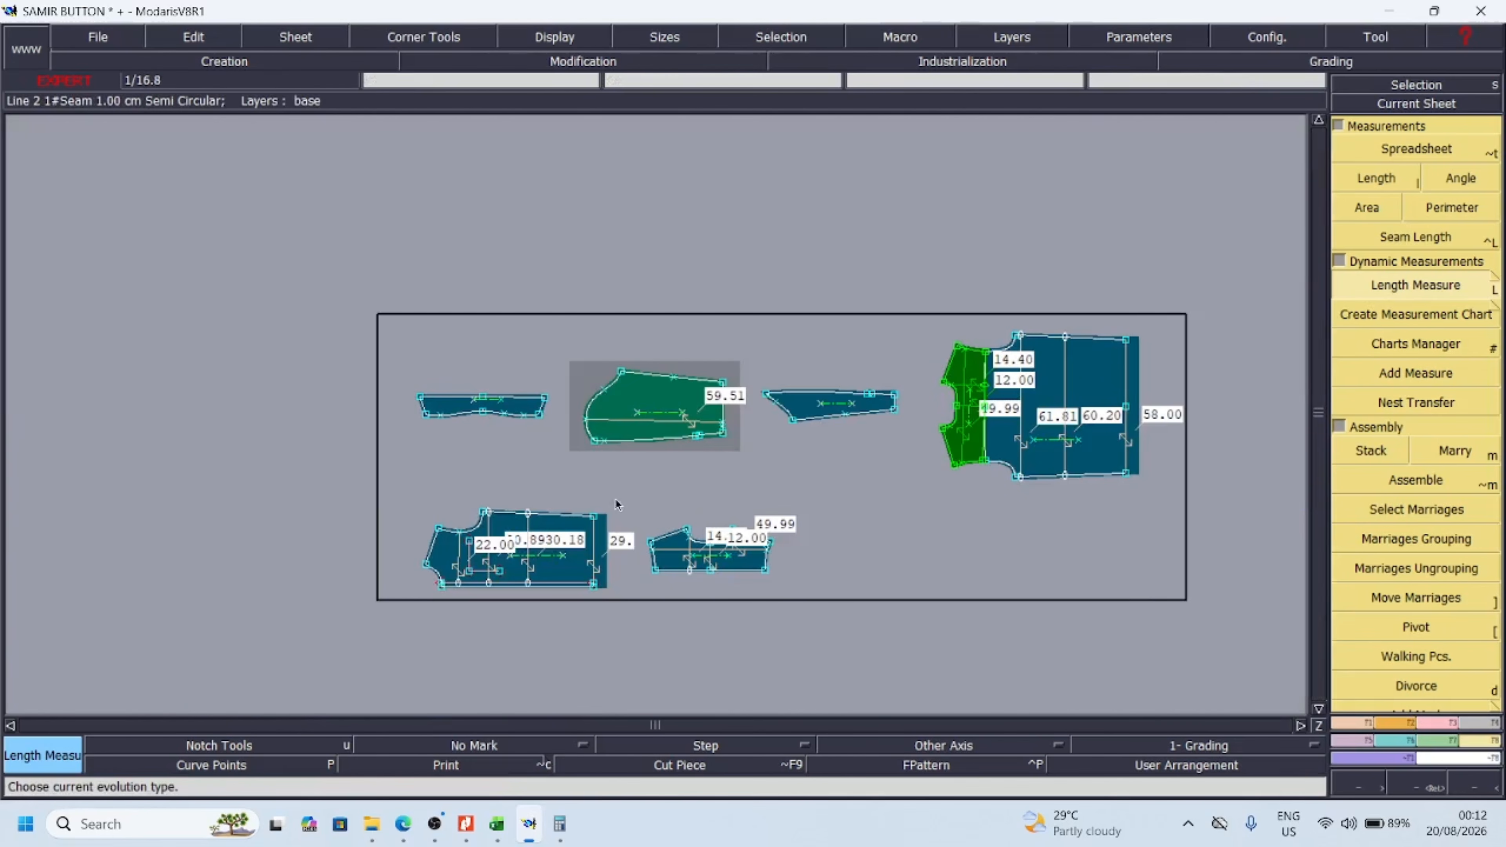
Move the narrow sleeve piece's sheet above the others, then shift the main sleeve sheet into clear space beside the collar sheet
{"action": "key", "text": "space"}
{"action": "left_click", "coordinate": [850, 409]}
{"action": "left_click", "coordinate": [691, 265]}
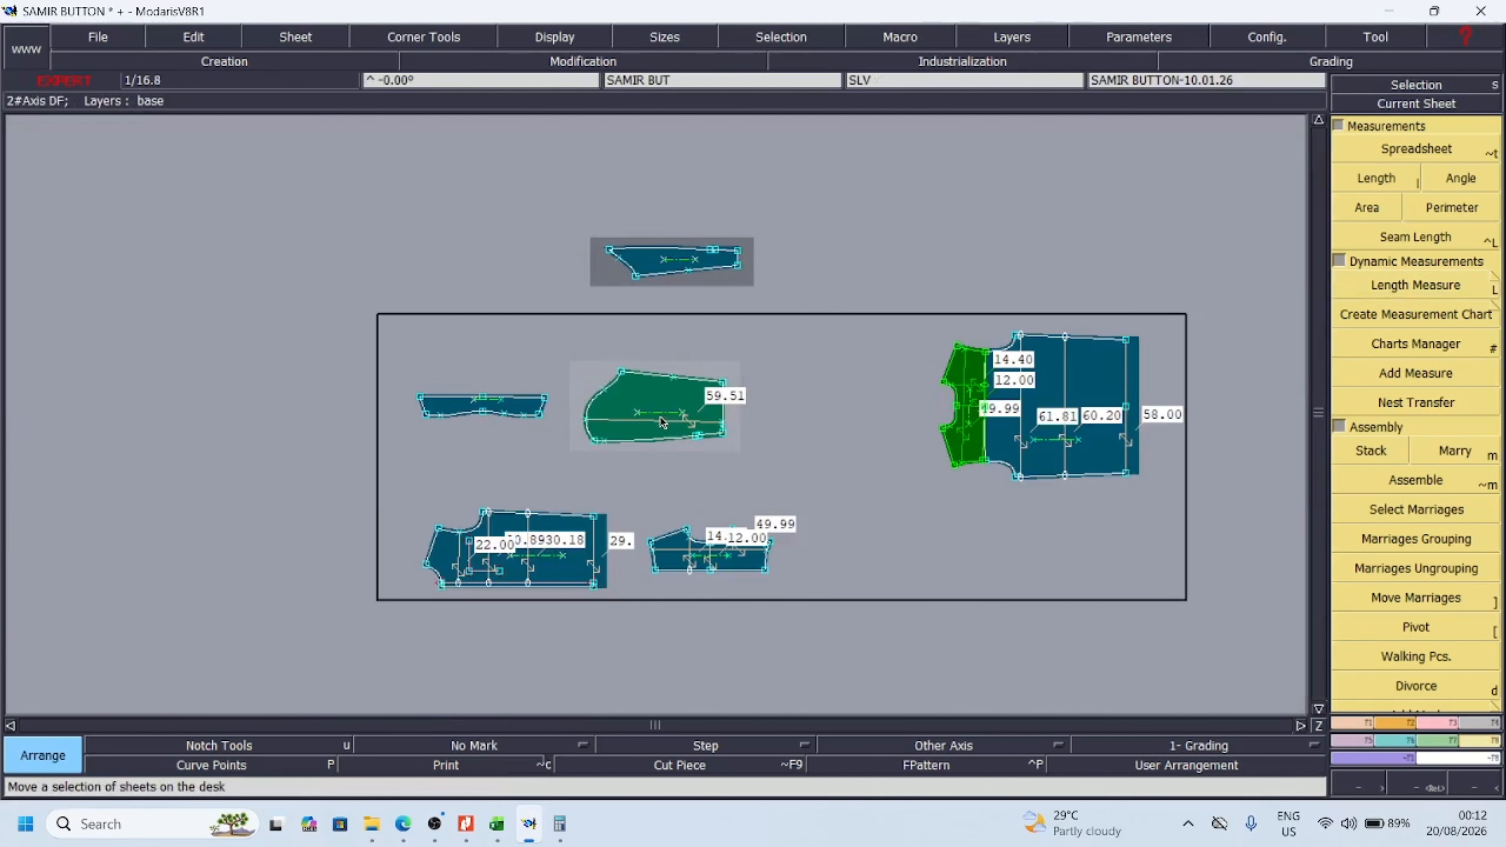
{"action": "left_click", "coordinate": [659, 417]}
{"action": "left_click", "coordinate": [779, 393]}
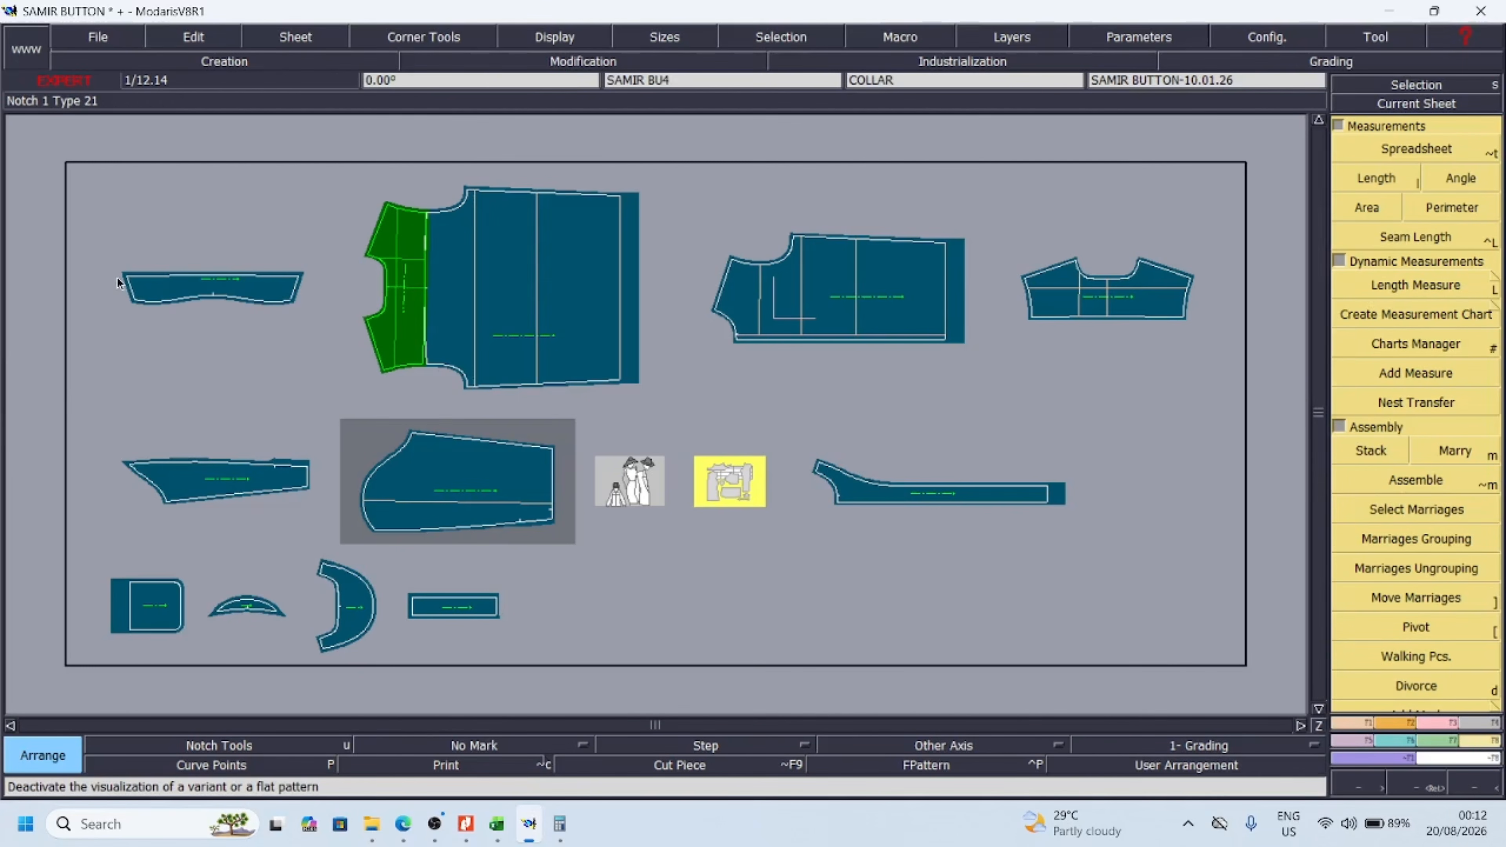
From the full set of sheets, select the collar, back, front, yoke, both sleeve pieces and cuff, and display only those
{"action": "key", "text": "j"}
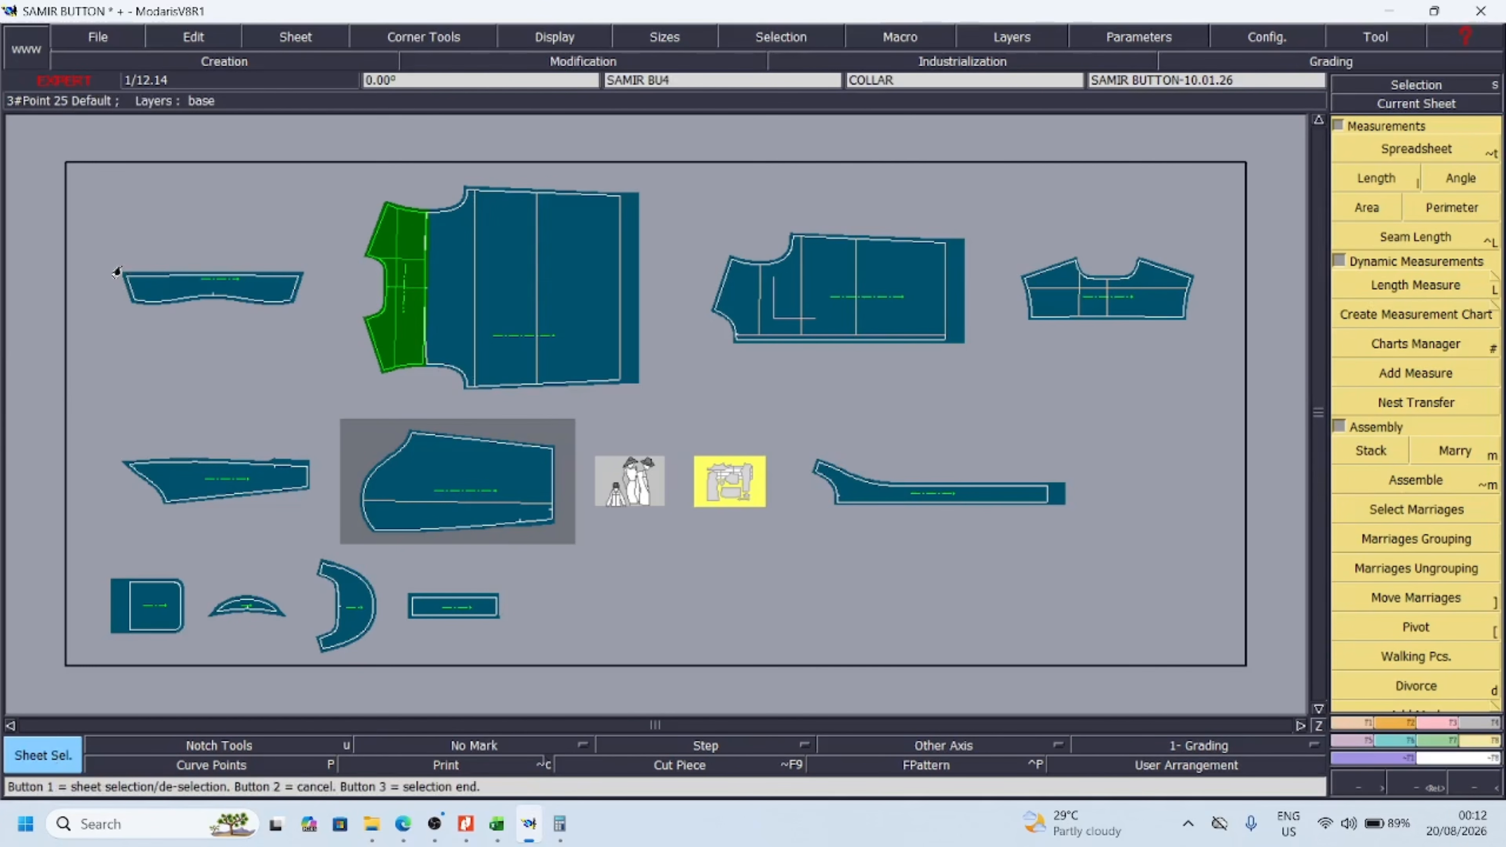
{"action": "left_click", "coordinate": [176, 280]}
{"action": "left_click", "coordinate": [438, 281]}
{"action": "left_click", "coordinate": [830, 286]}
{"action": "left_click", "coordinate": [1104, 290]}
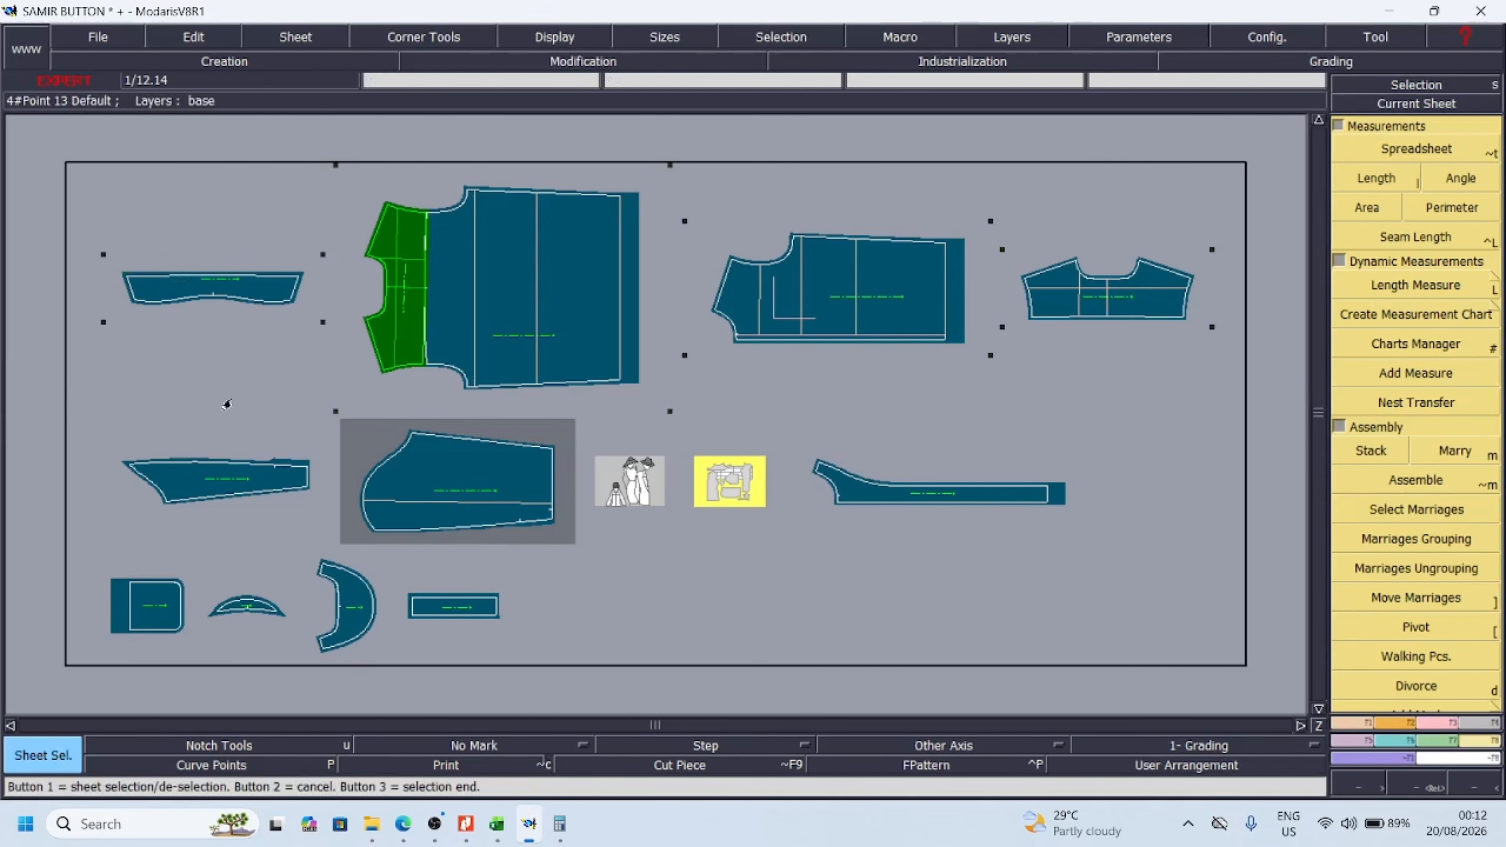
{"action": "left_click", "coordinate": [209, 481]}
{"action": "left_click", "coordinate": [478, 496]}
{"action": "left_click", "coordinate": [480, 607]}
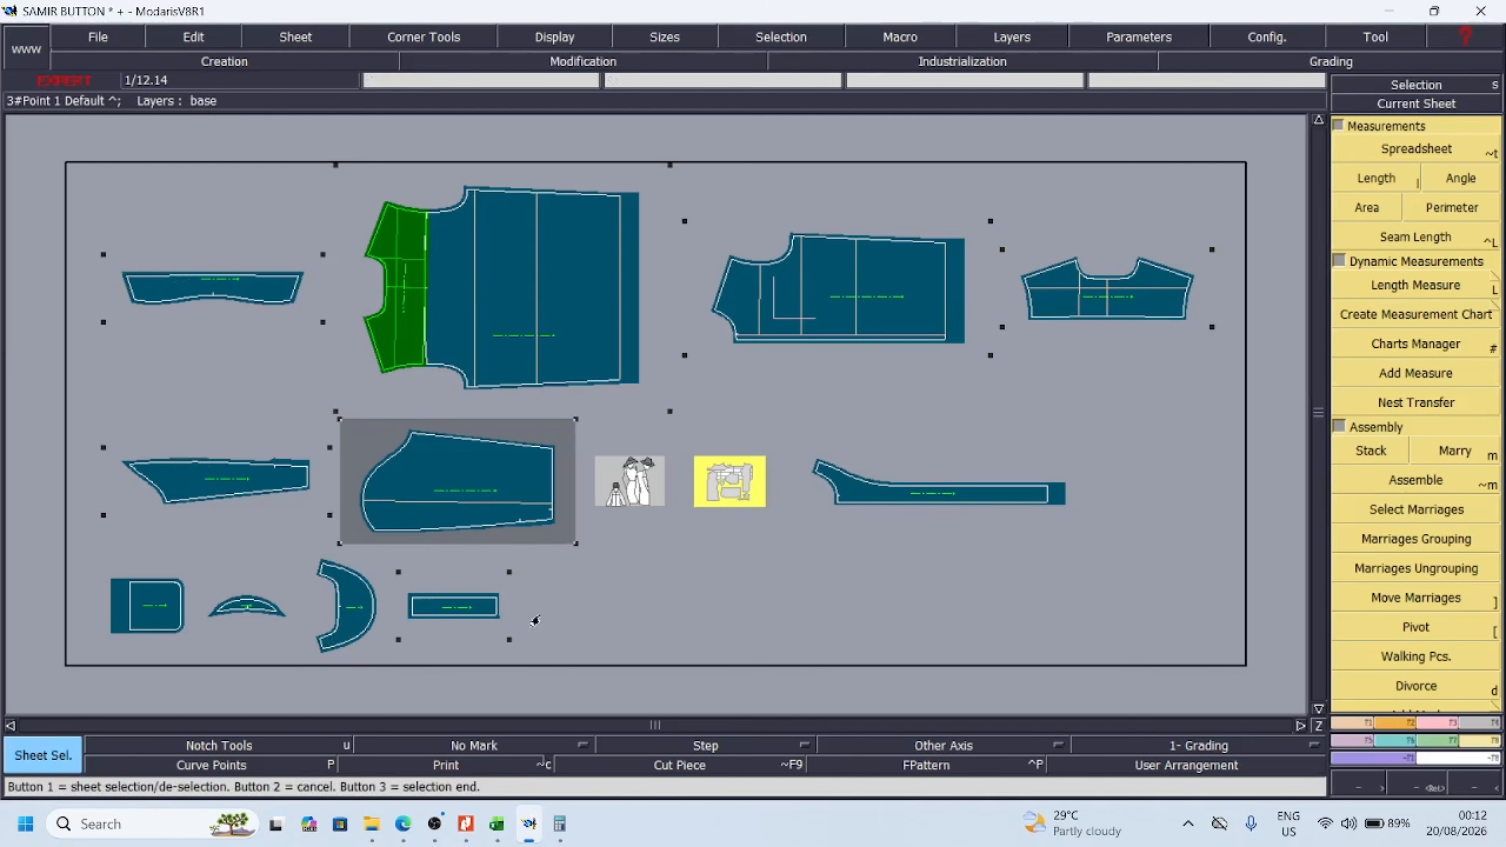
{"action": "right_click", "coordinate": [646, 637]}
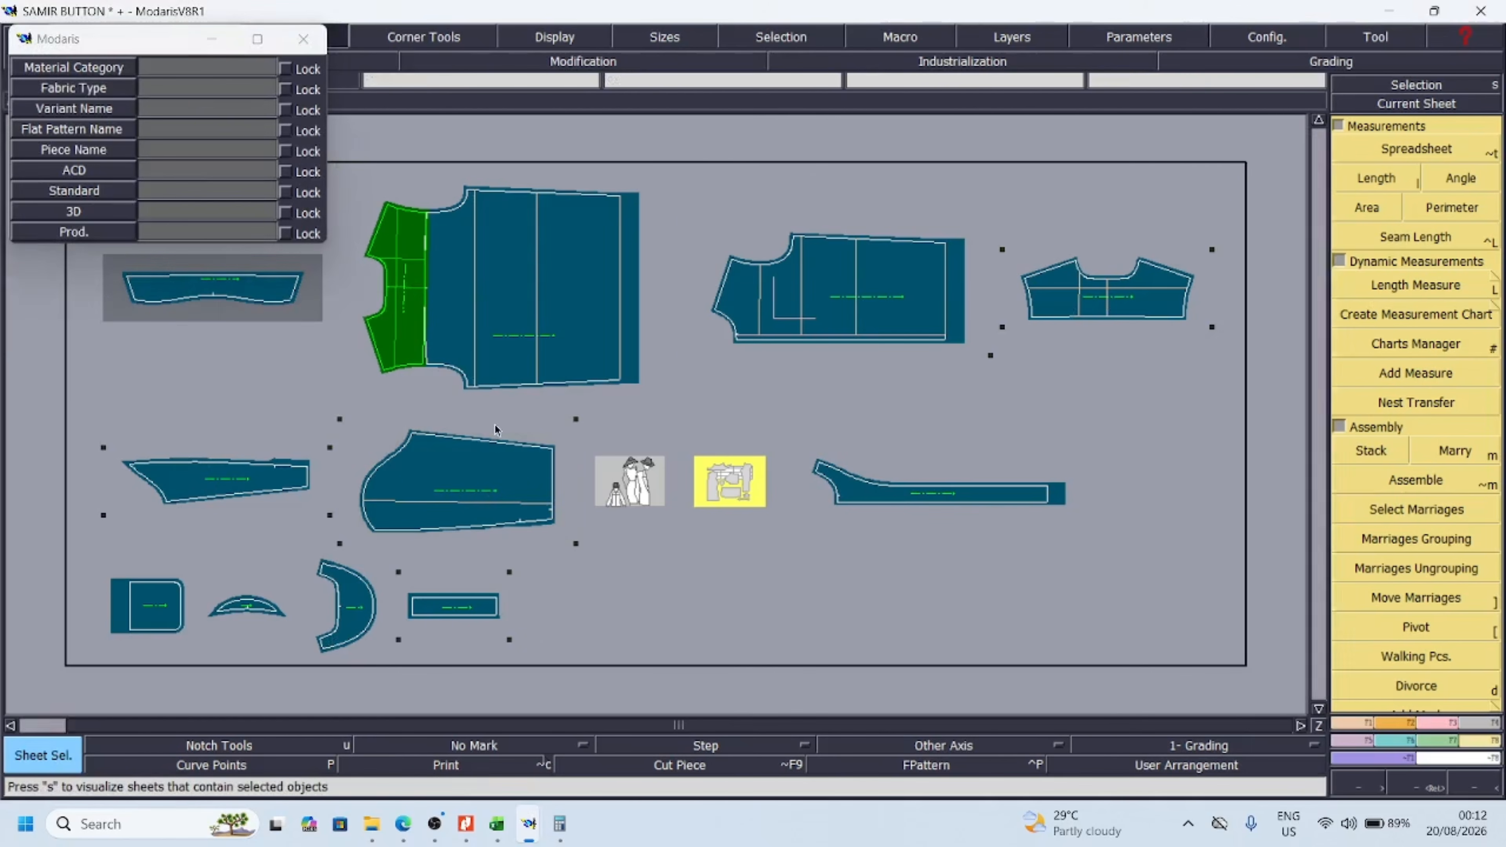
{"action": "left_click", "coordinate": [481, 463]}
{"action": "key", "text": "Return"}
Add a dynamic length measure across the cuff's short end, from one corner to the other
{"action": "left_click_drag", "start_coordinate": [680, 481], "coordinate": [1188, 648]}
{"action": "left_click_drag", "start_coordinate": [874, 359], "coordinate": [1159, 536]}
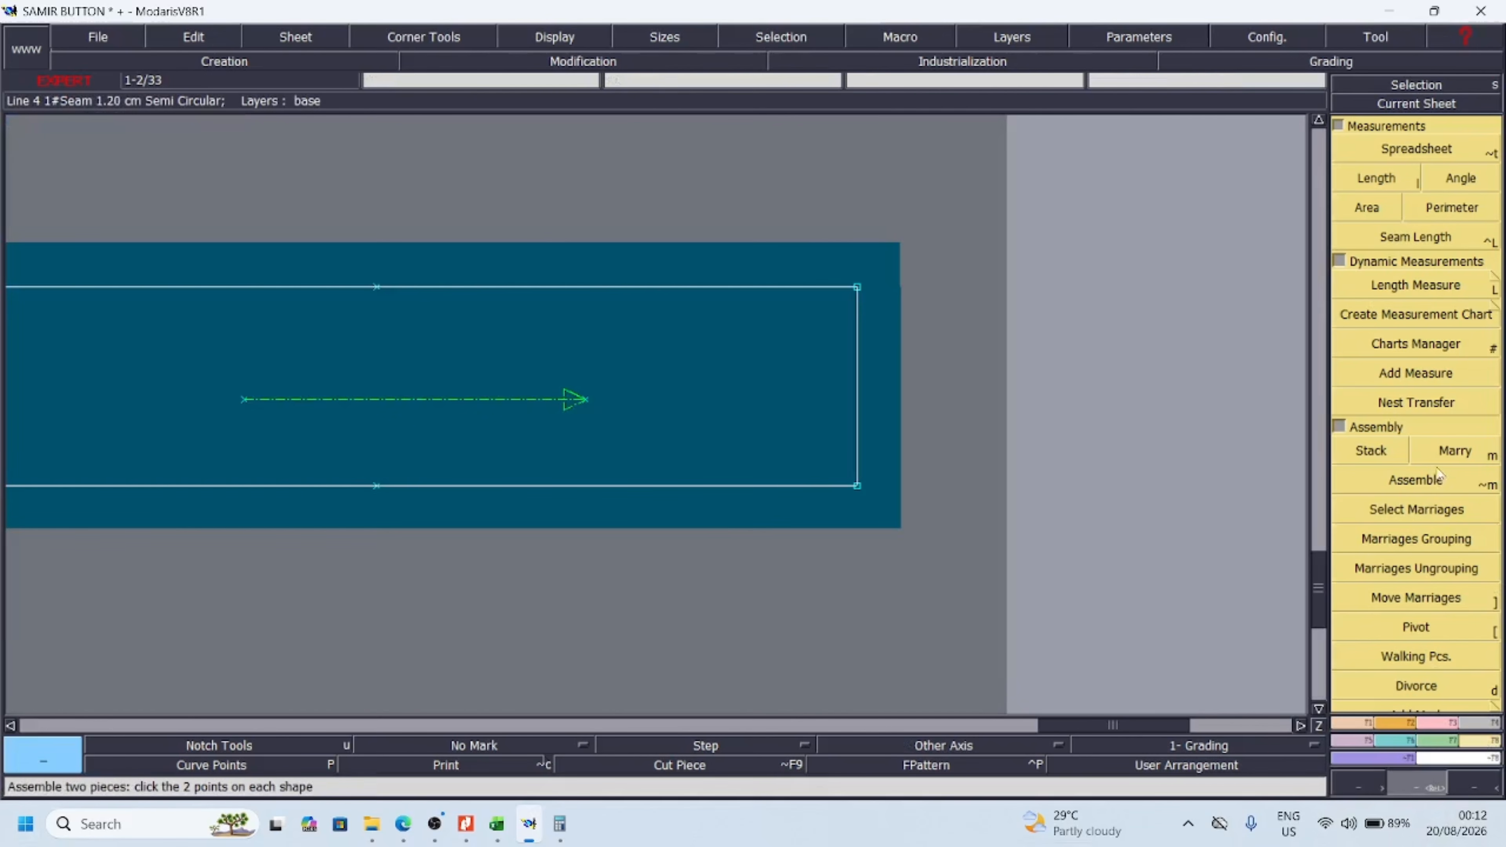
{"action": "left_click", "coordinate": [1416, 285]}
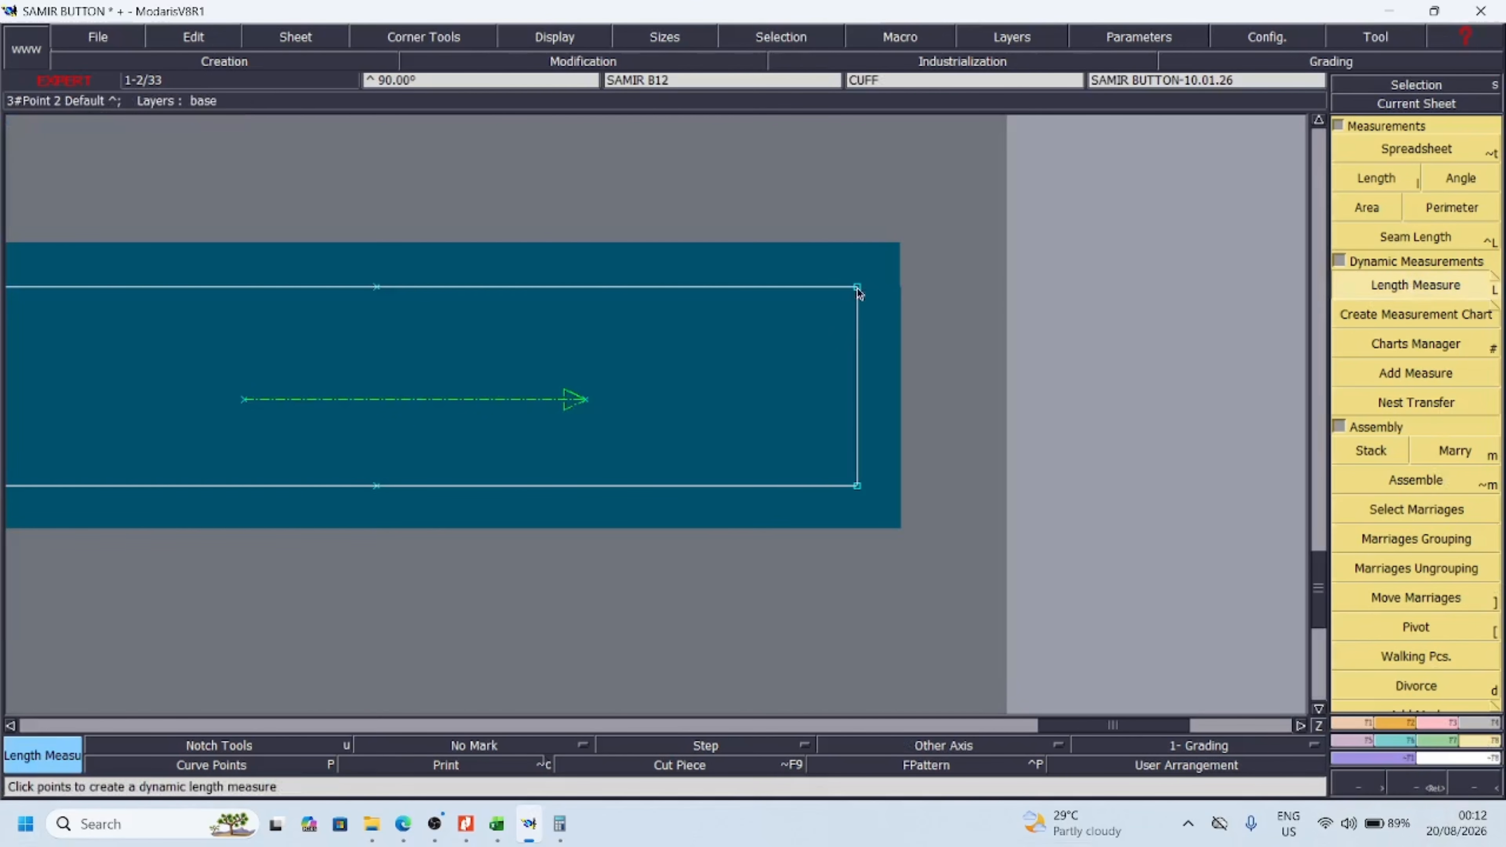
{"action": "left_click", "coordinate": [846, 508]}
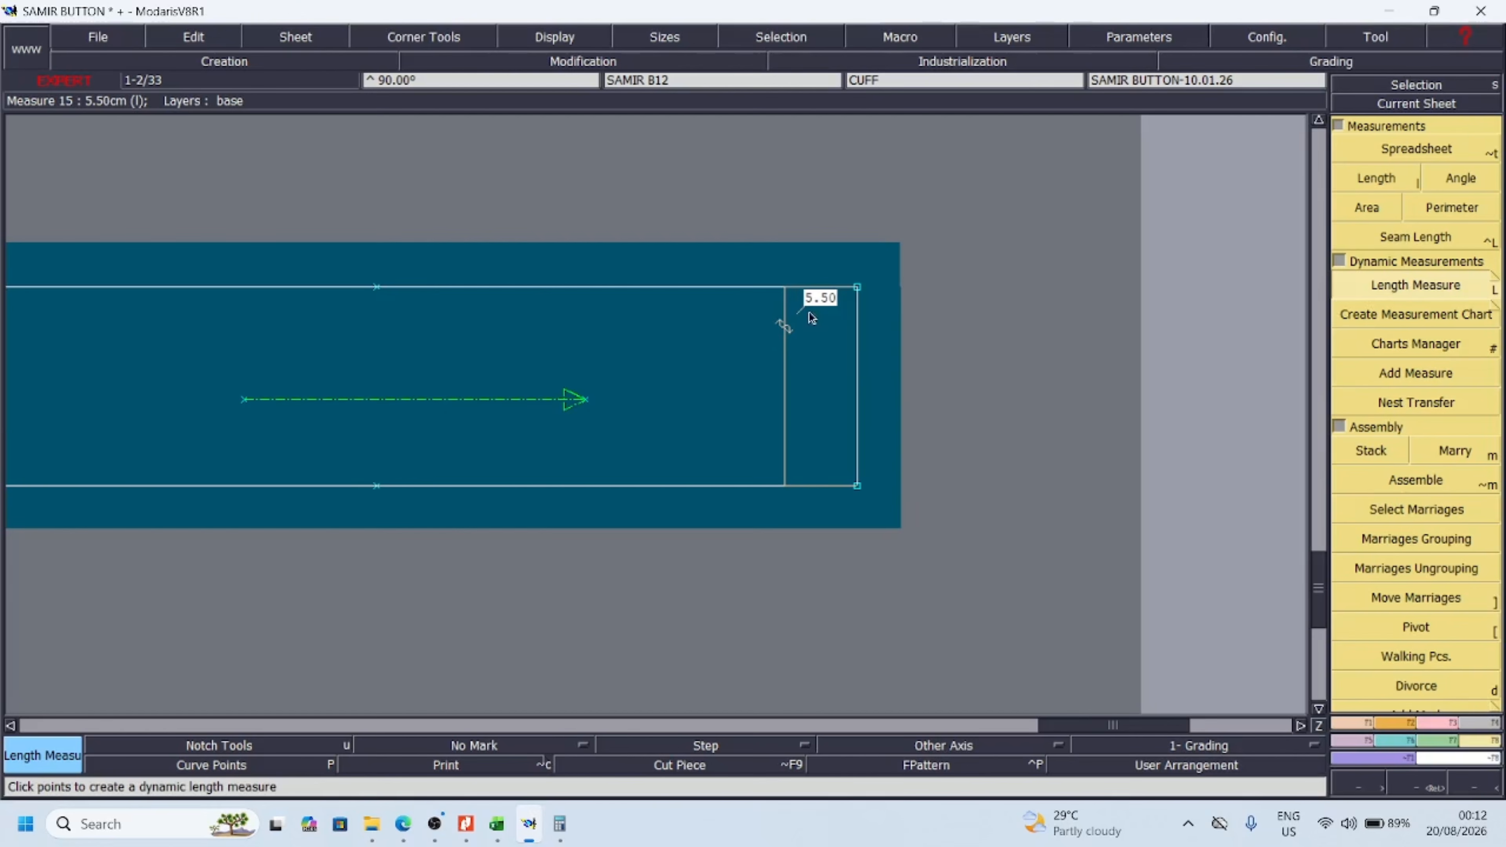
Switch to Calculator and add the sleeve length and cuff height measures, 59.51 + 5.5
{"action": "left_click", "coordinate": [1483, 788]}
{"action": "left_click", "coordinate": [1482, 787]}
{"action": "left_click", "coordinate": [1467, 788]}
{"action": "left_click", "coordinate": [1418, 786]}
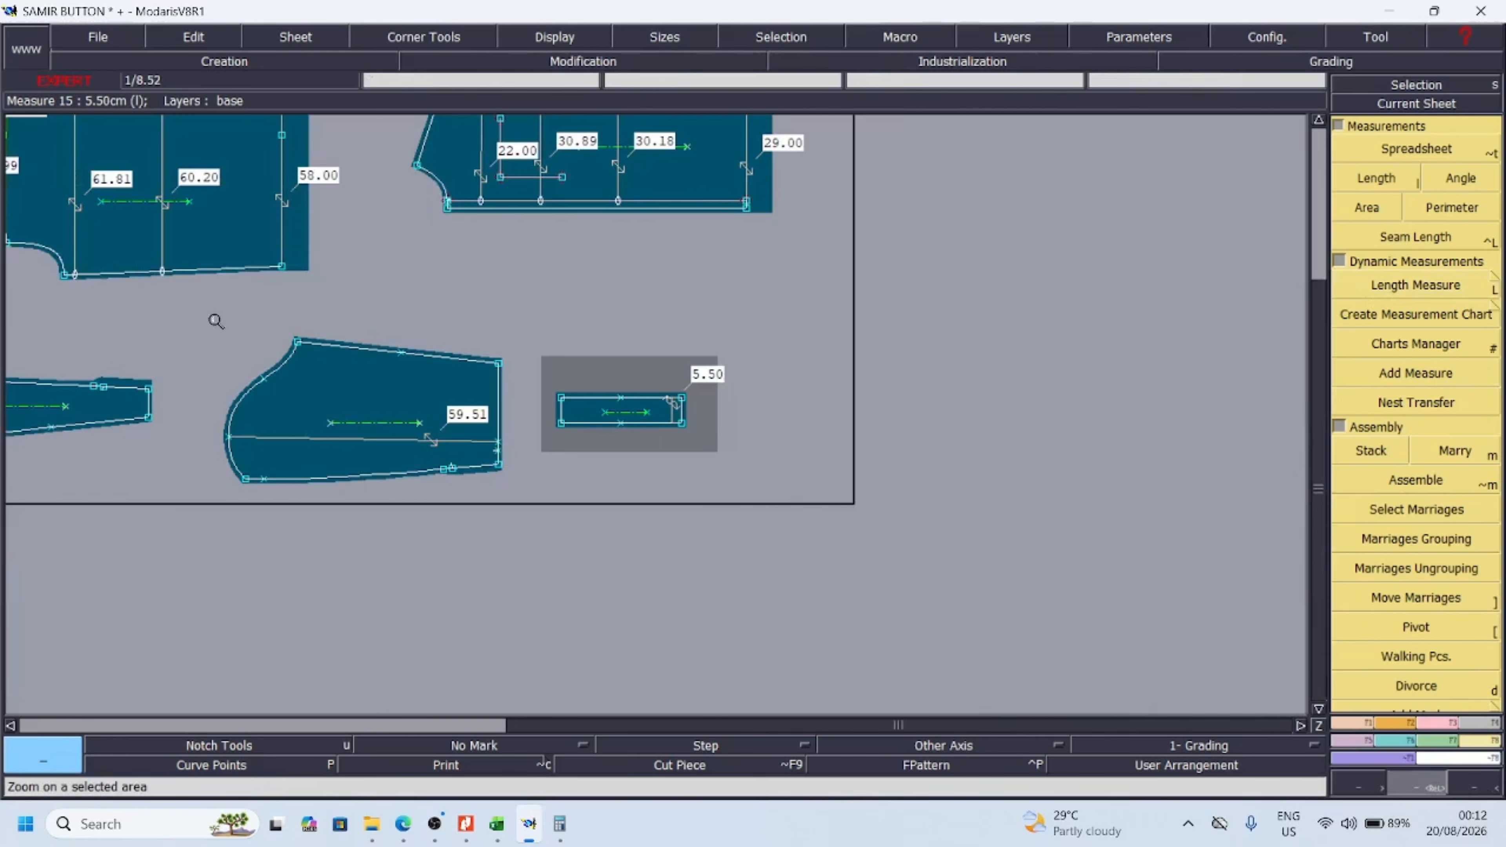
{"action": "left_click_drag", "start_coordinate": [139, 253], "coordinate": [826, 526]}
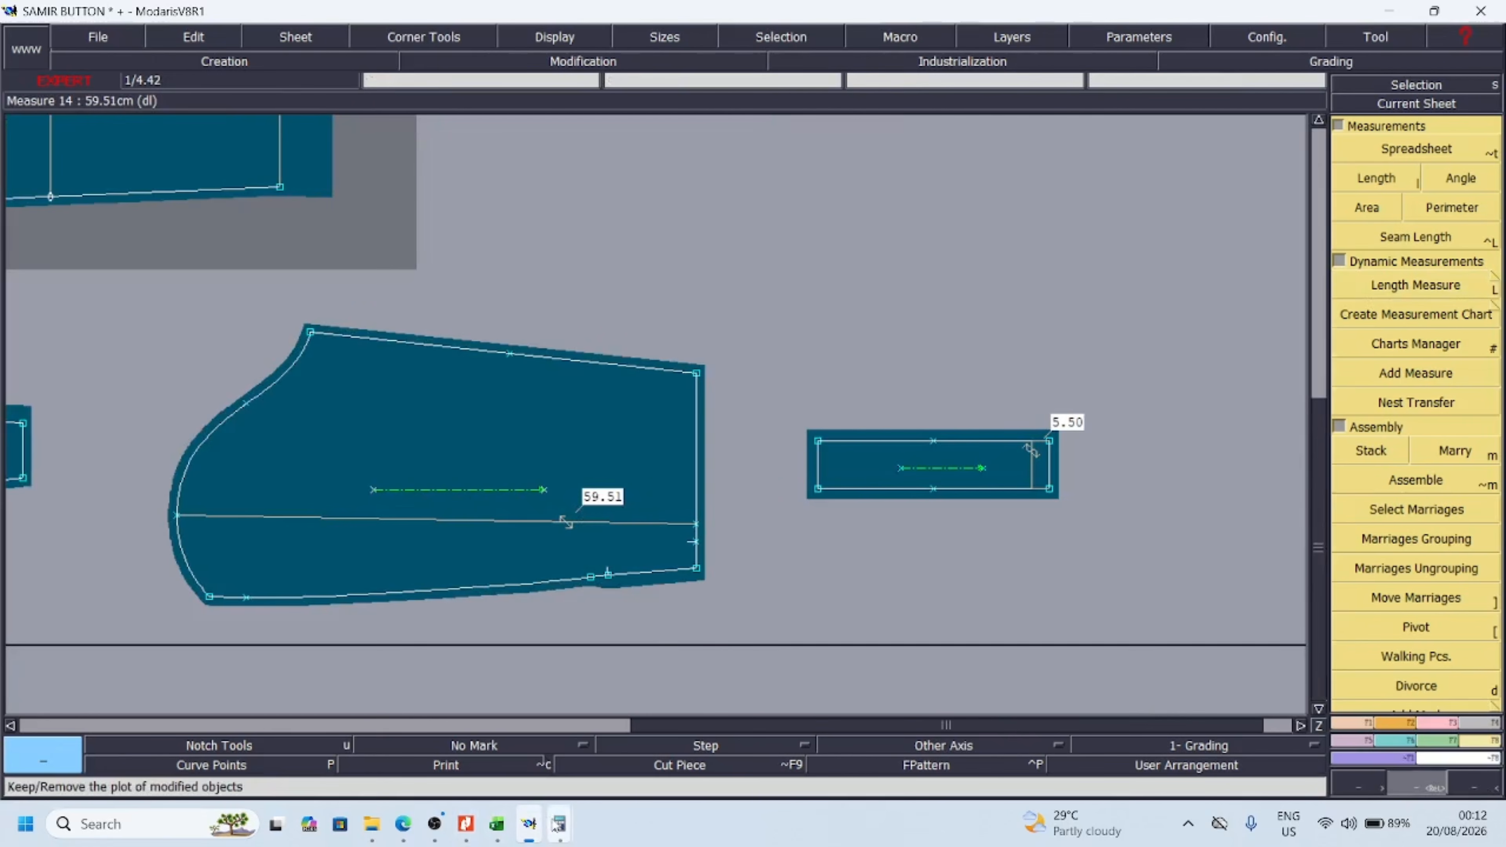
{"action": "mouse_move", "coordinate": [559, 825]}
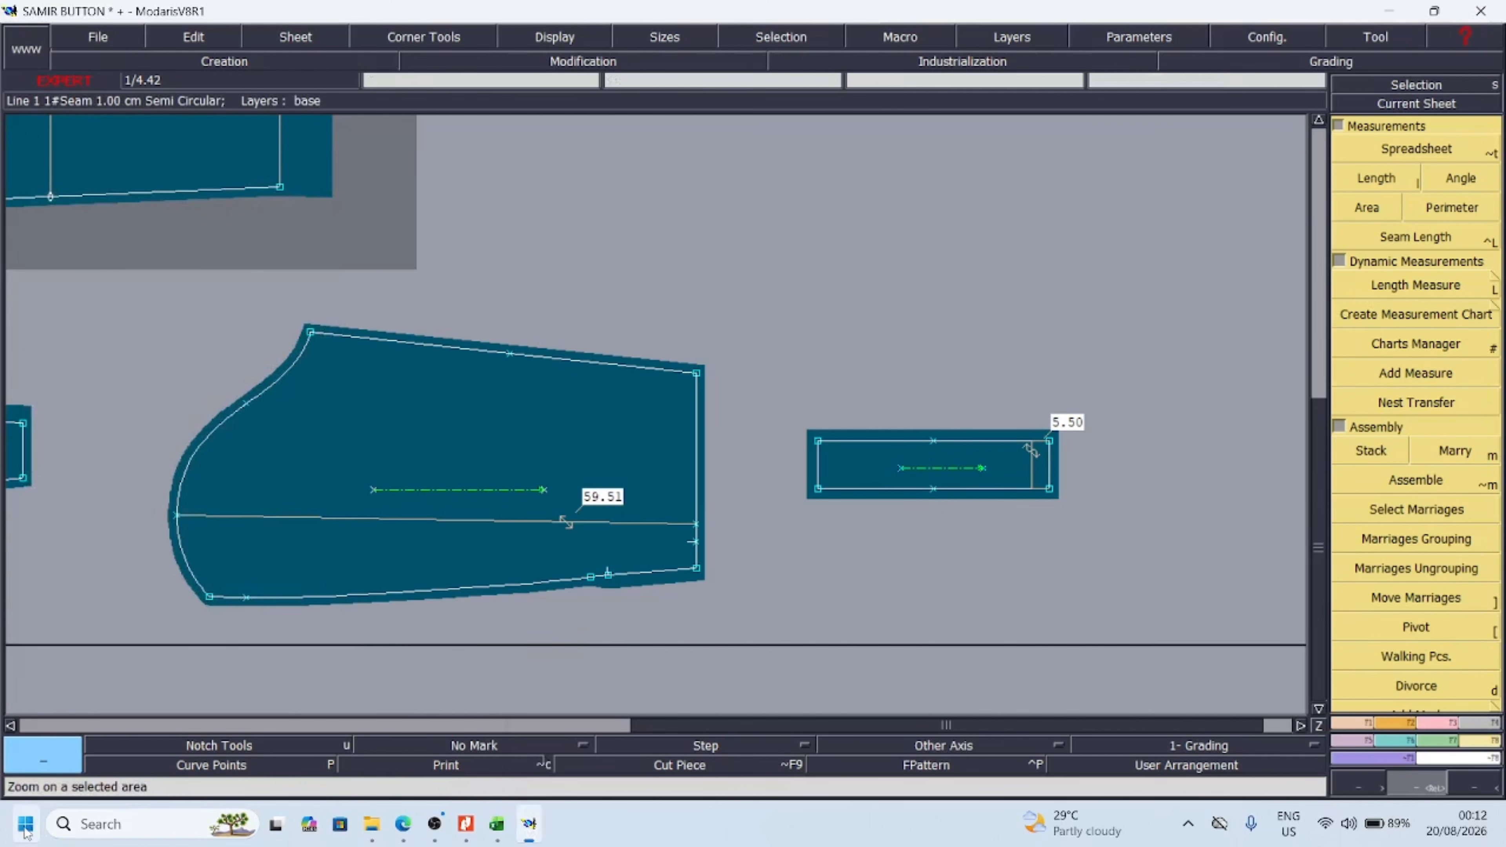
{"action": "key", "text": "super"}
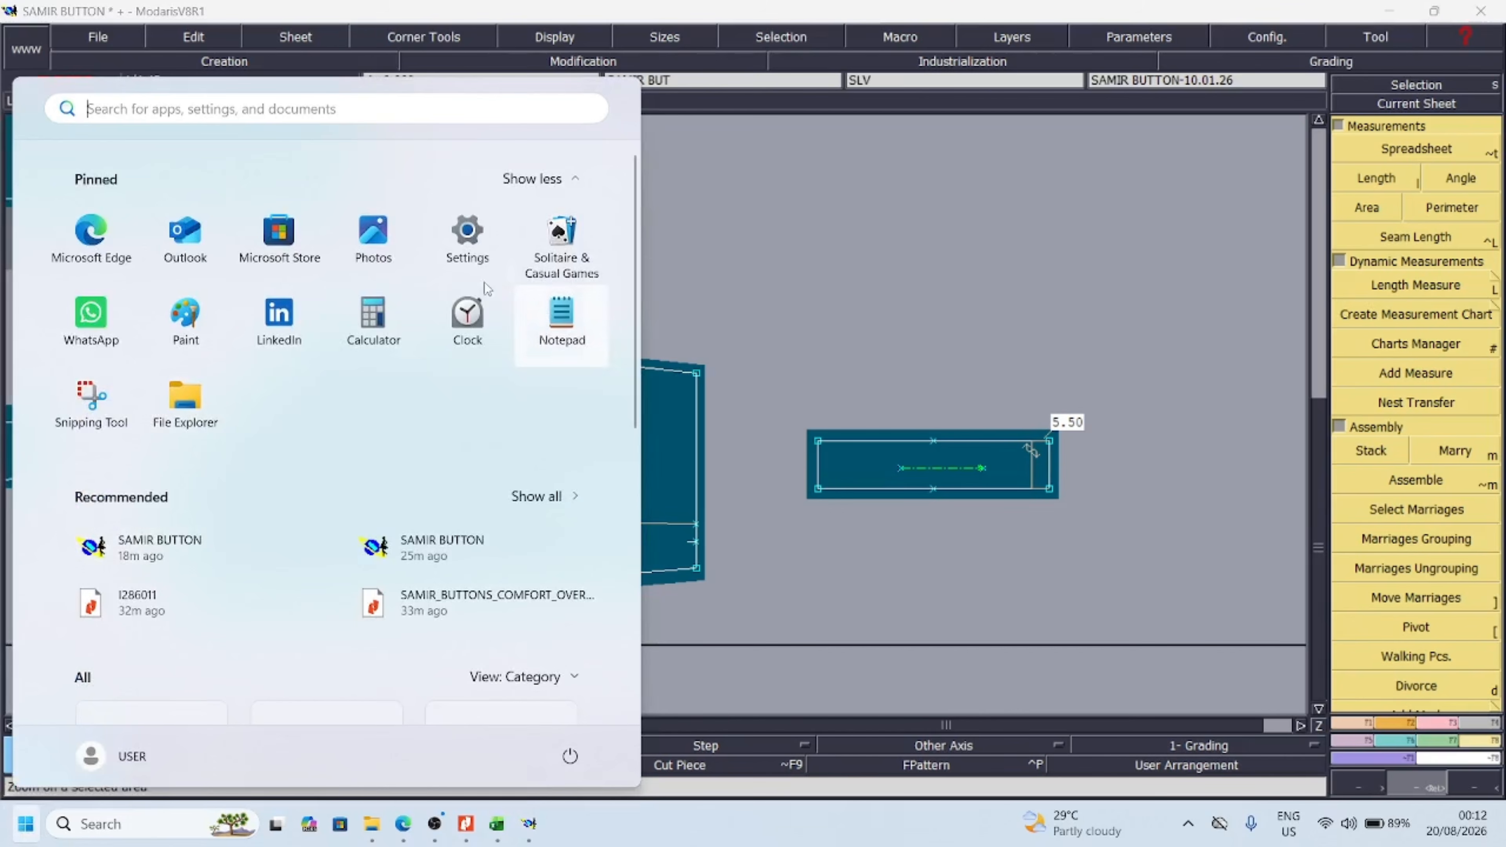
{"action": "left_click", "coordinate": [374, 315]}
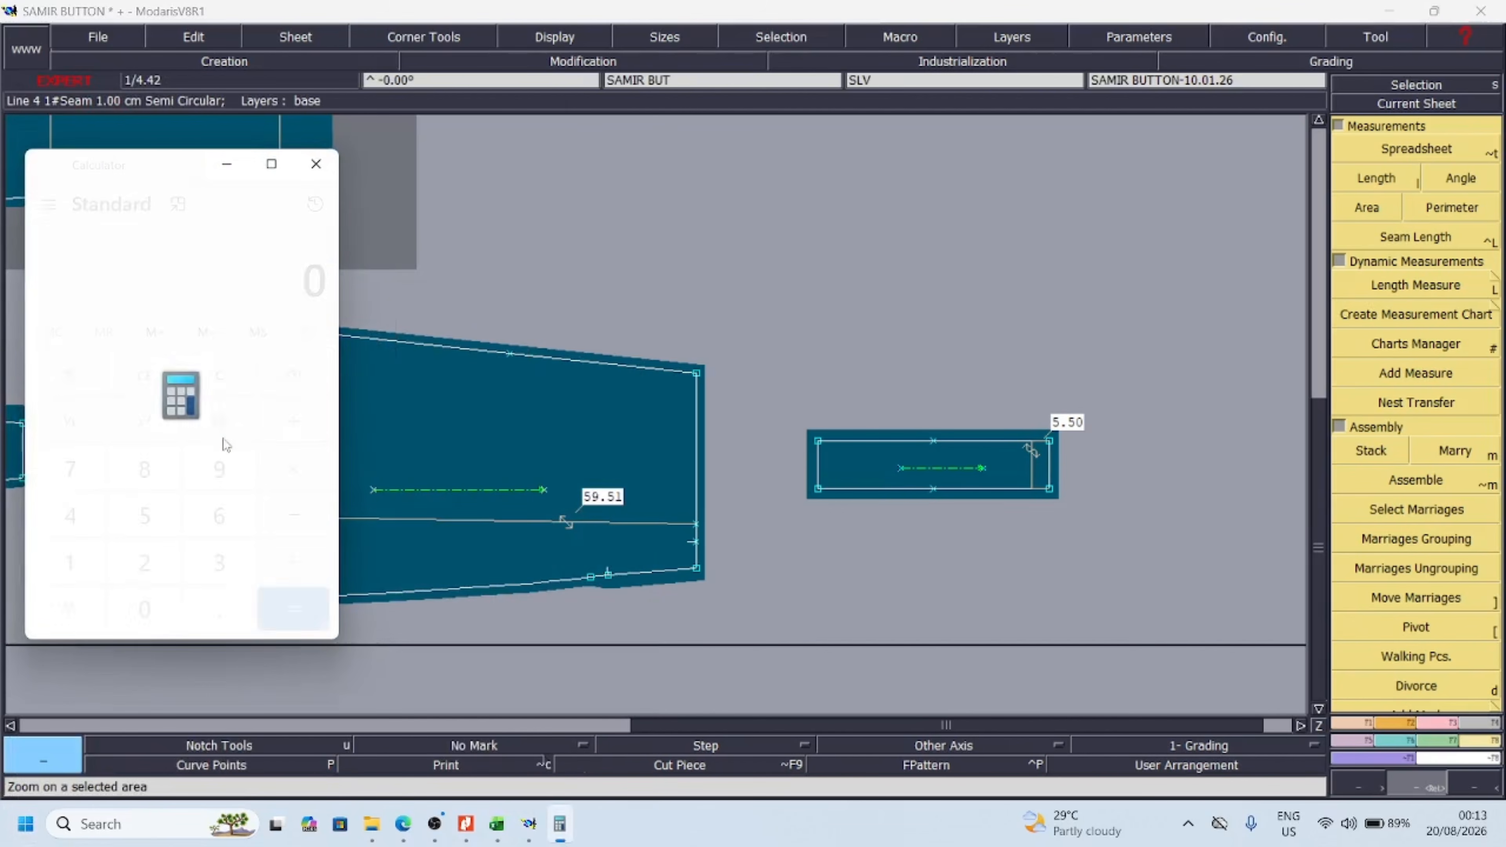
{"action": "left_click", "coordinate": [153, 503]}
{"action": "left_click", "coordinate": [221, 469]}
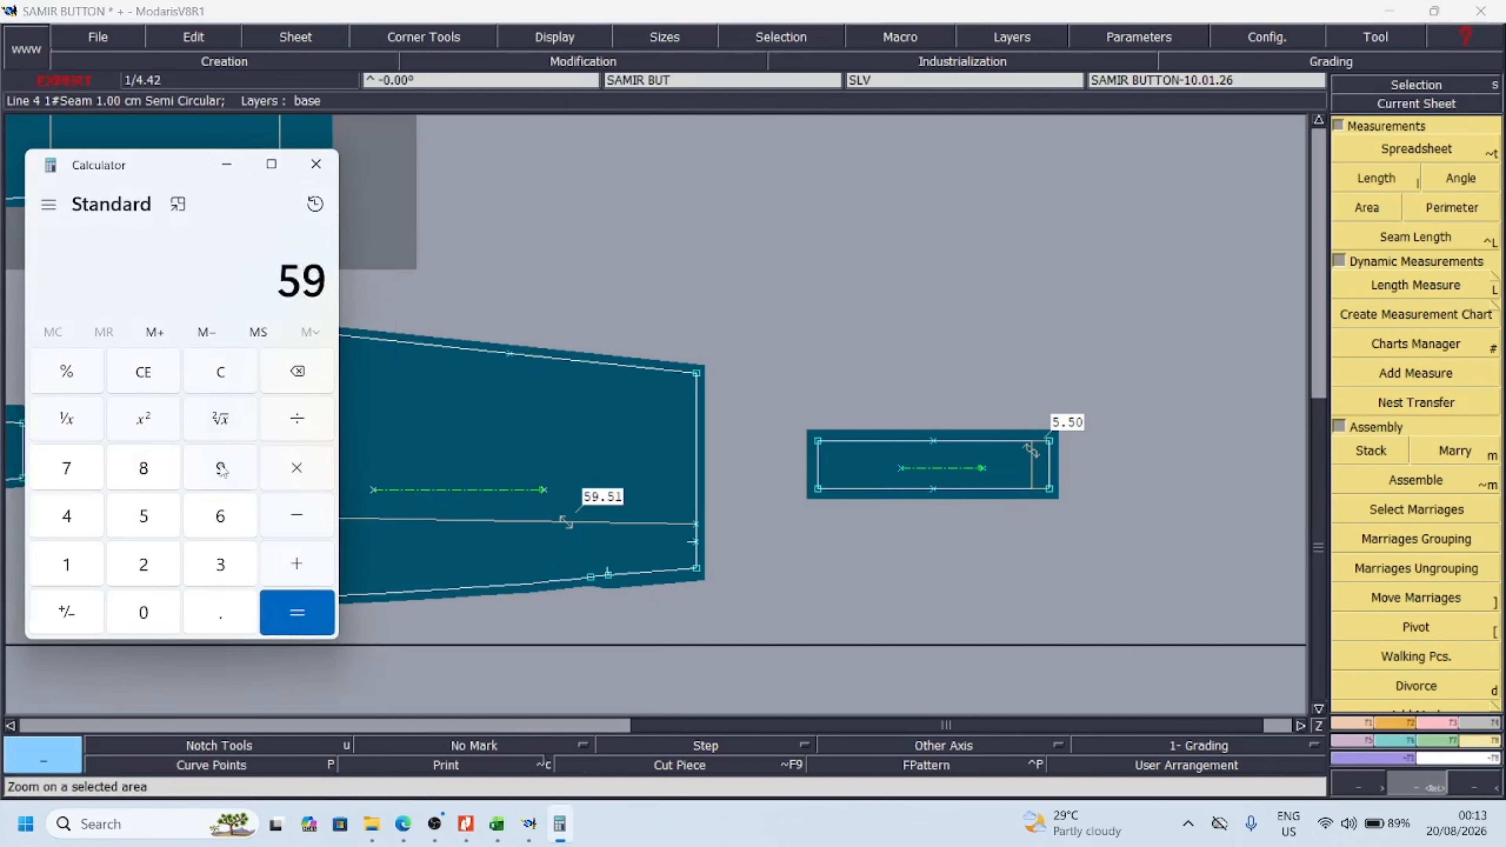
{"action": "left_click", "coordinate": [221, 614]}
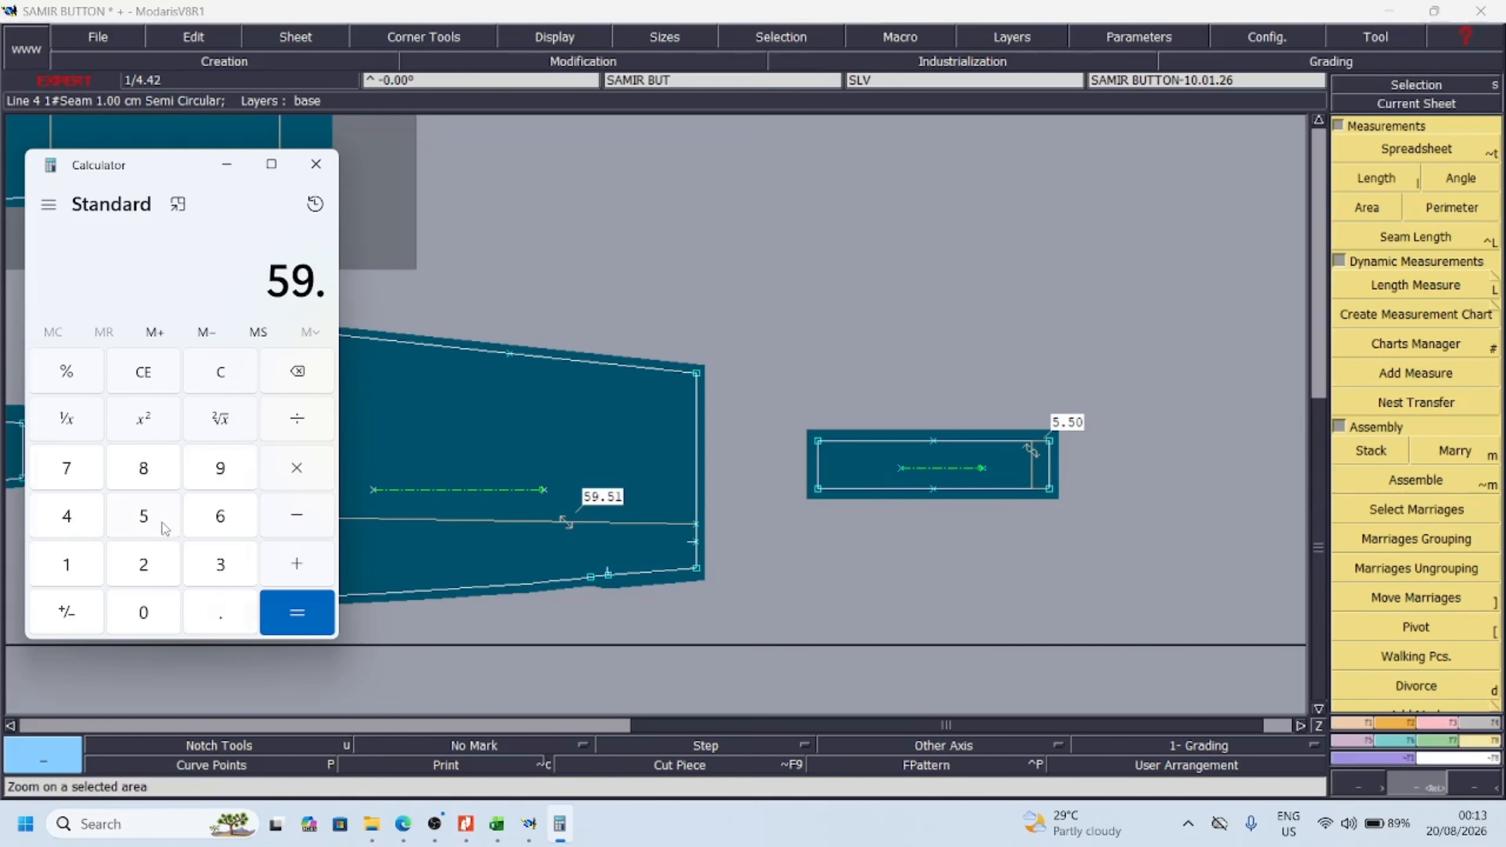
{"action": "left_click", "coordinate": [155, 522]}
{"action": "left_click", "coordinate": [89, 569]}
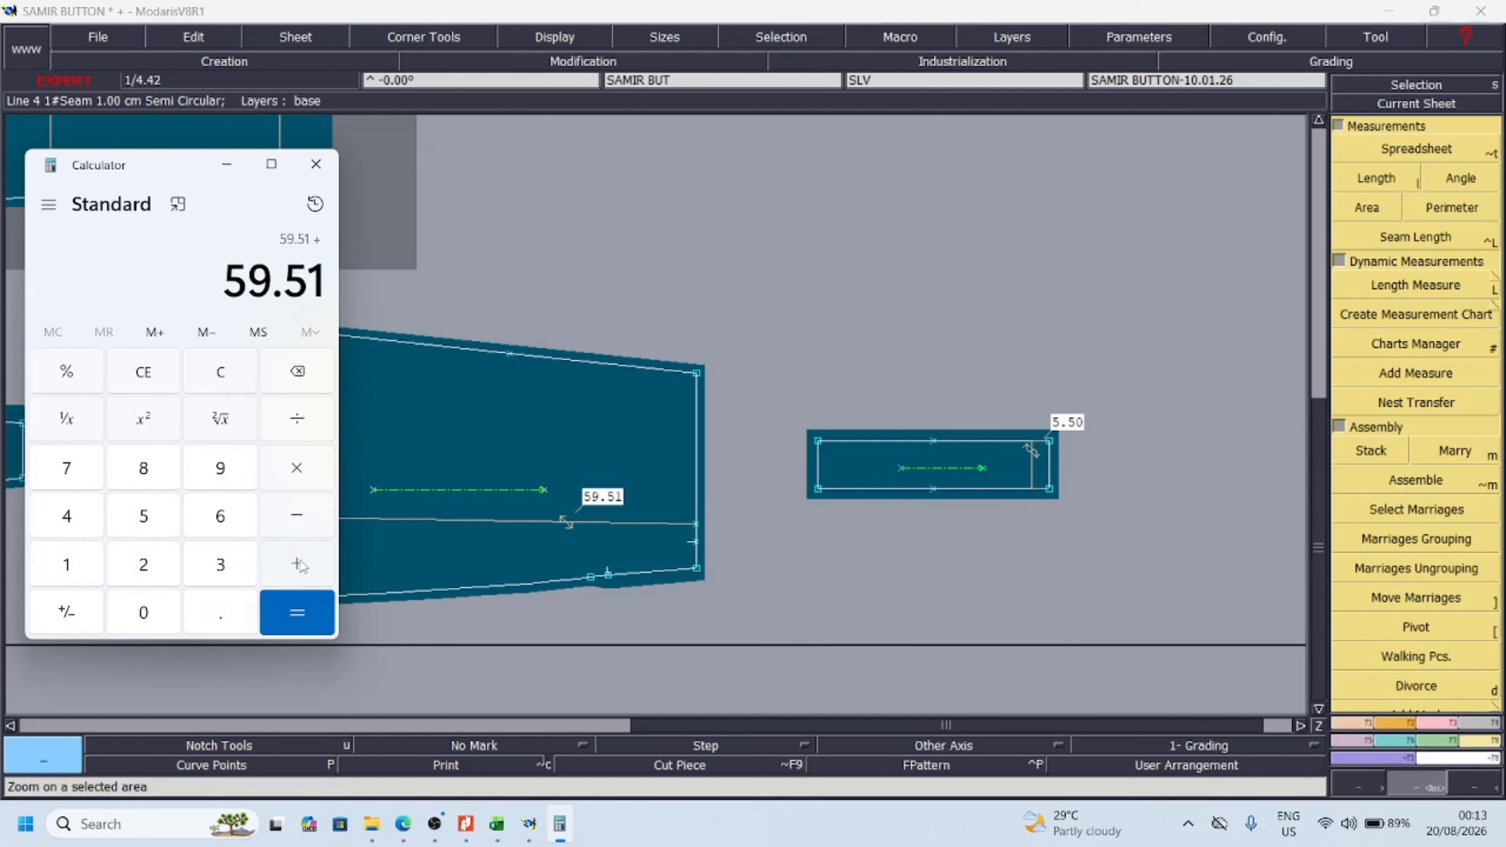
{"action": "left_click", "coordinate": [155, 518]}
{"action": "left_click", "coordinate": [220, 617]}
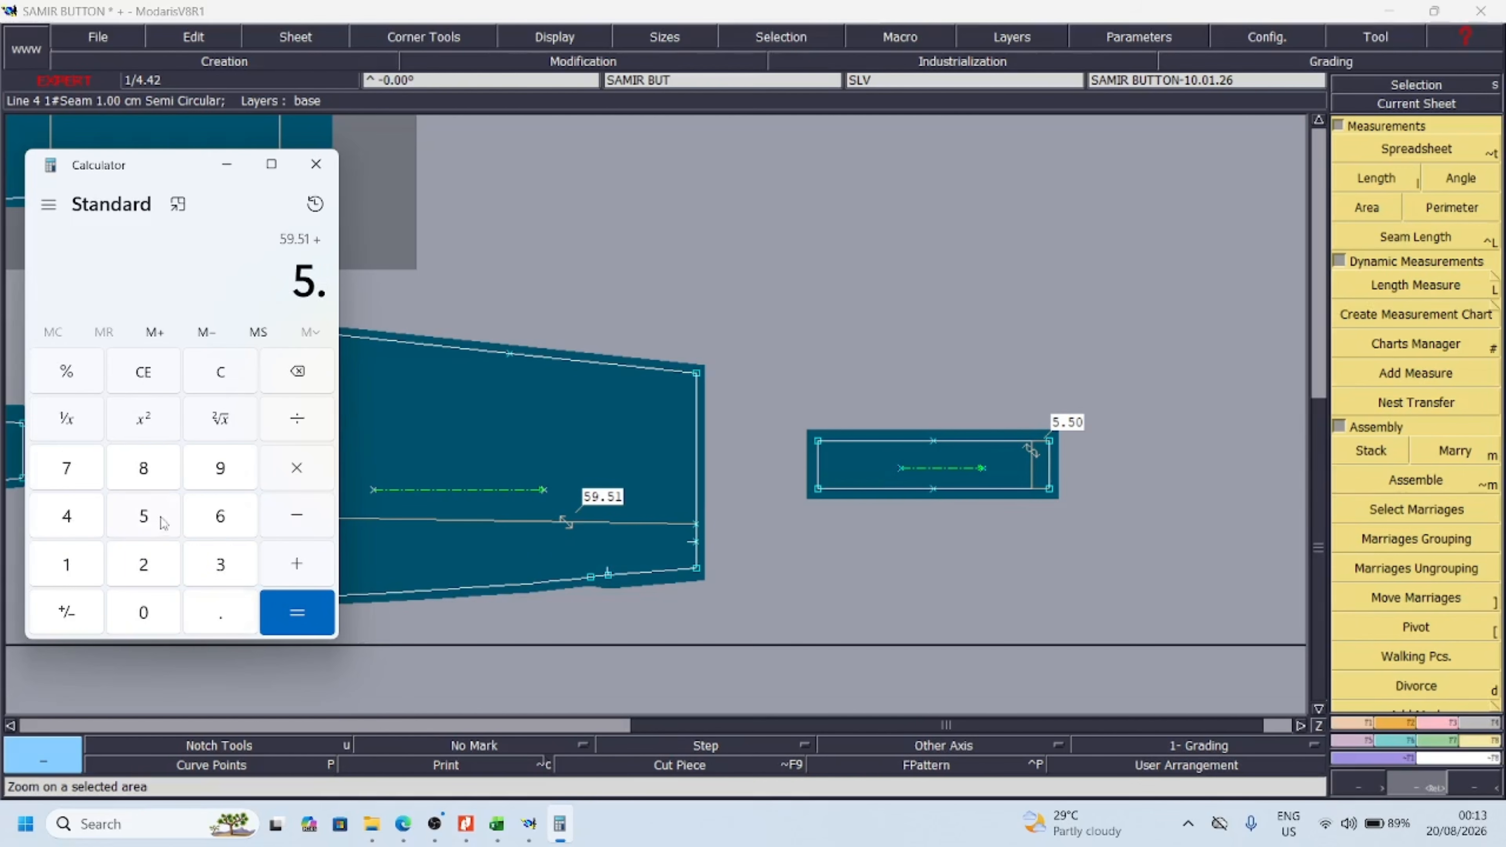
{"action": "left_click", "coordinate": [155, 519]}
{"action": "left_click", "coordinate": [296, 612]}
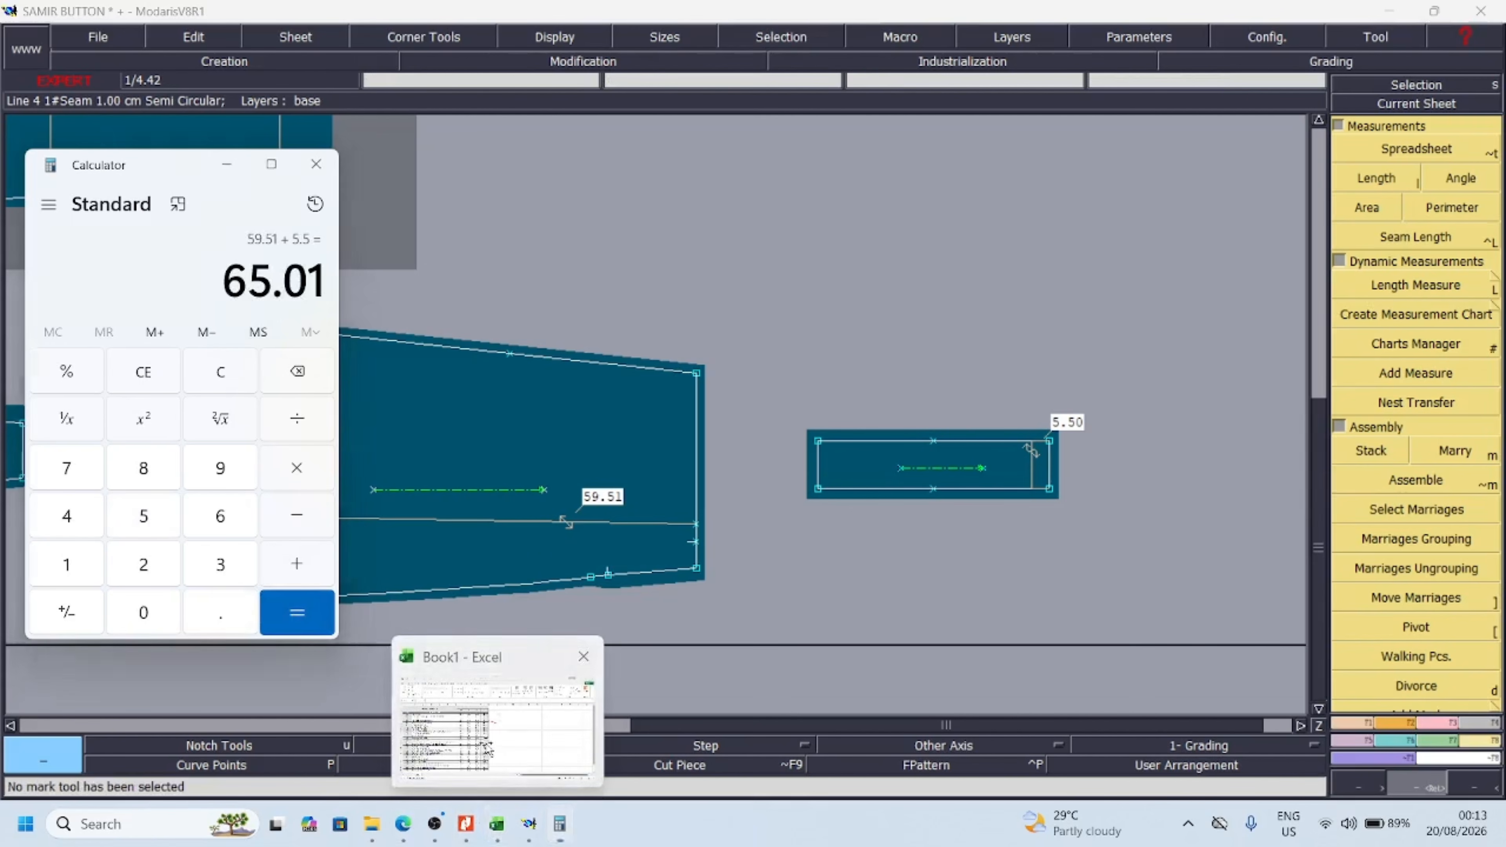
Switch to the Excel chart and enter 0 in cell L9 beside the sleeve length row
{"action": "left_click", "coordinate": [497, 824]}
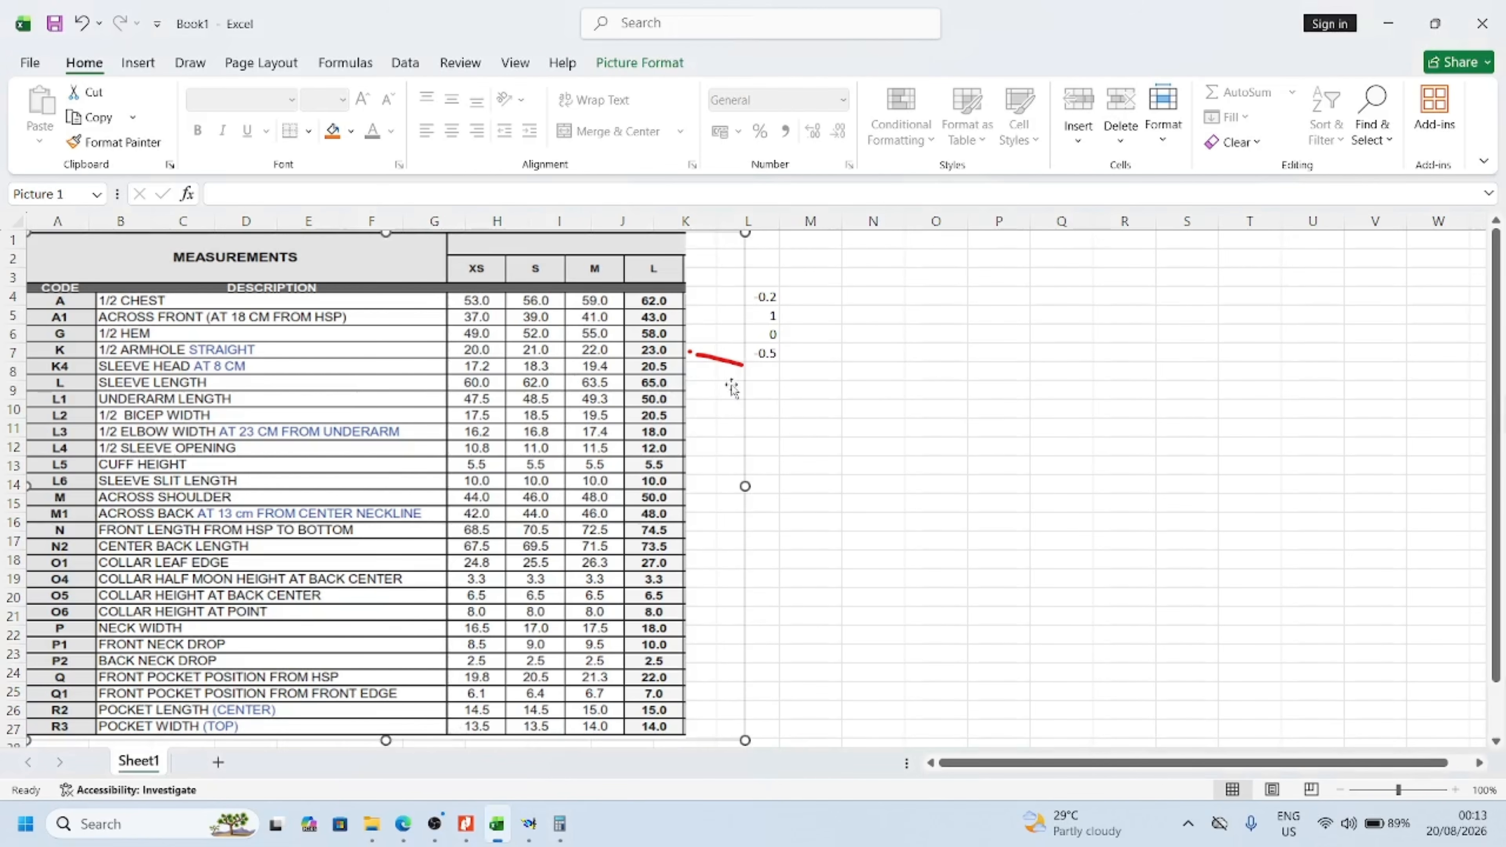
{"action": "left_click", "coordinate": [765, 389]}
{"action": "type", "text": "0"}
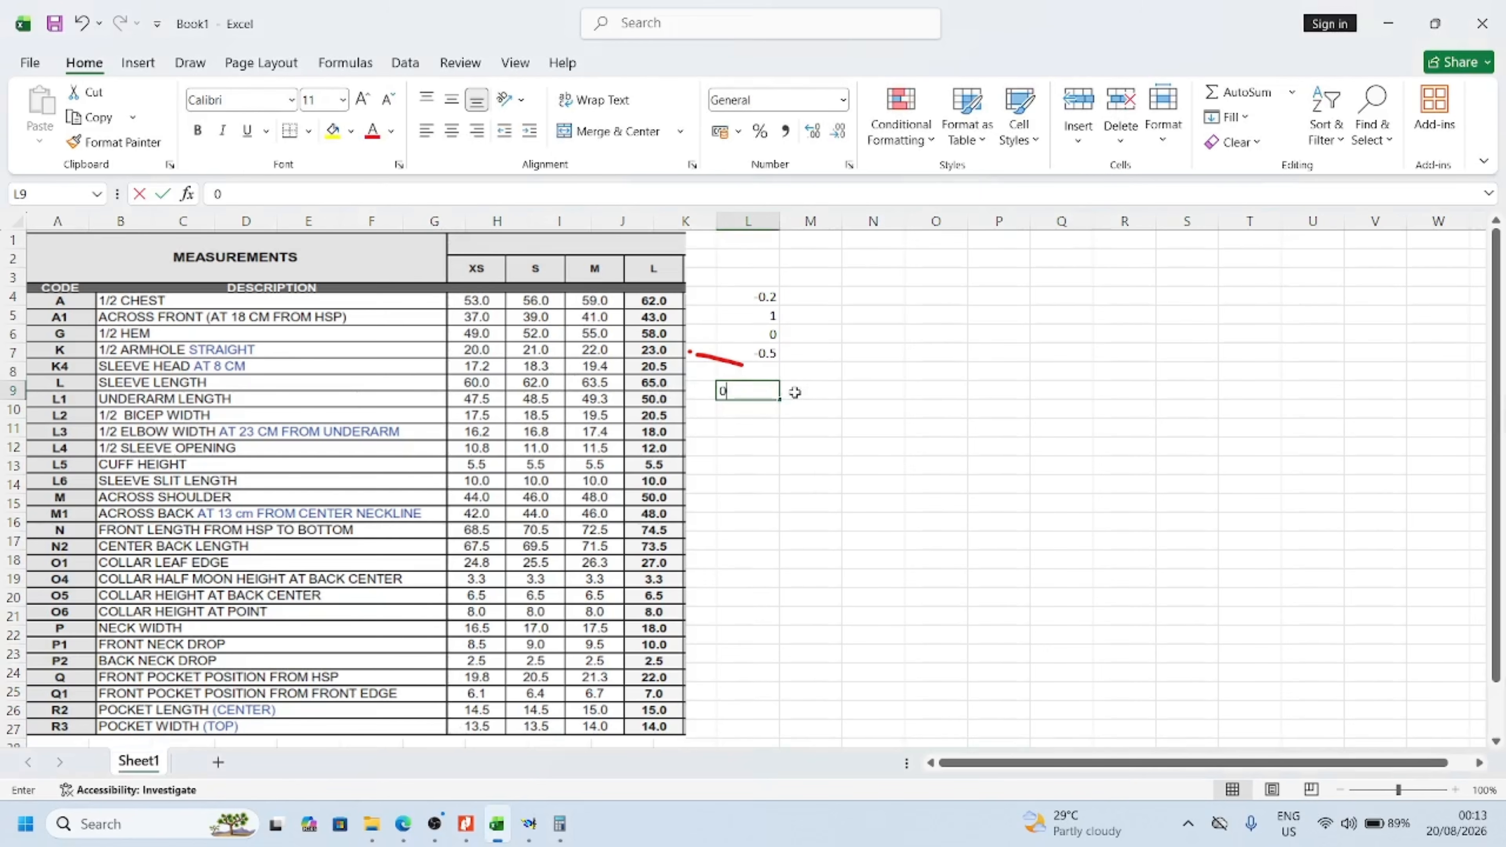
{"action": "left_click", "coordinate": [805, 395]}
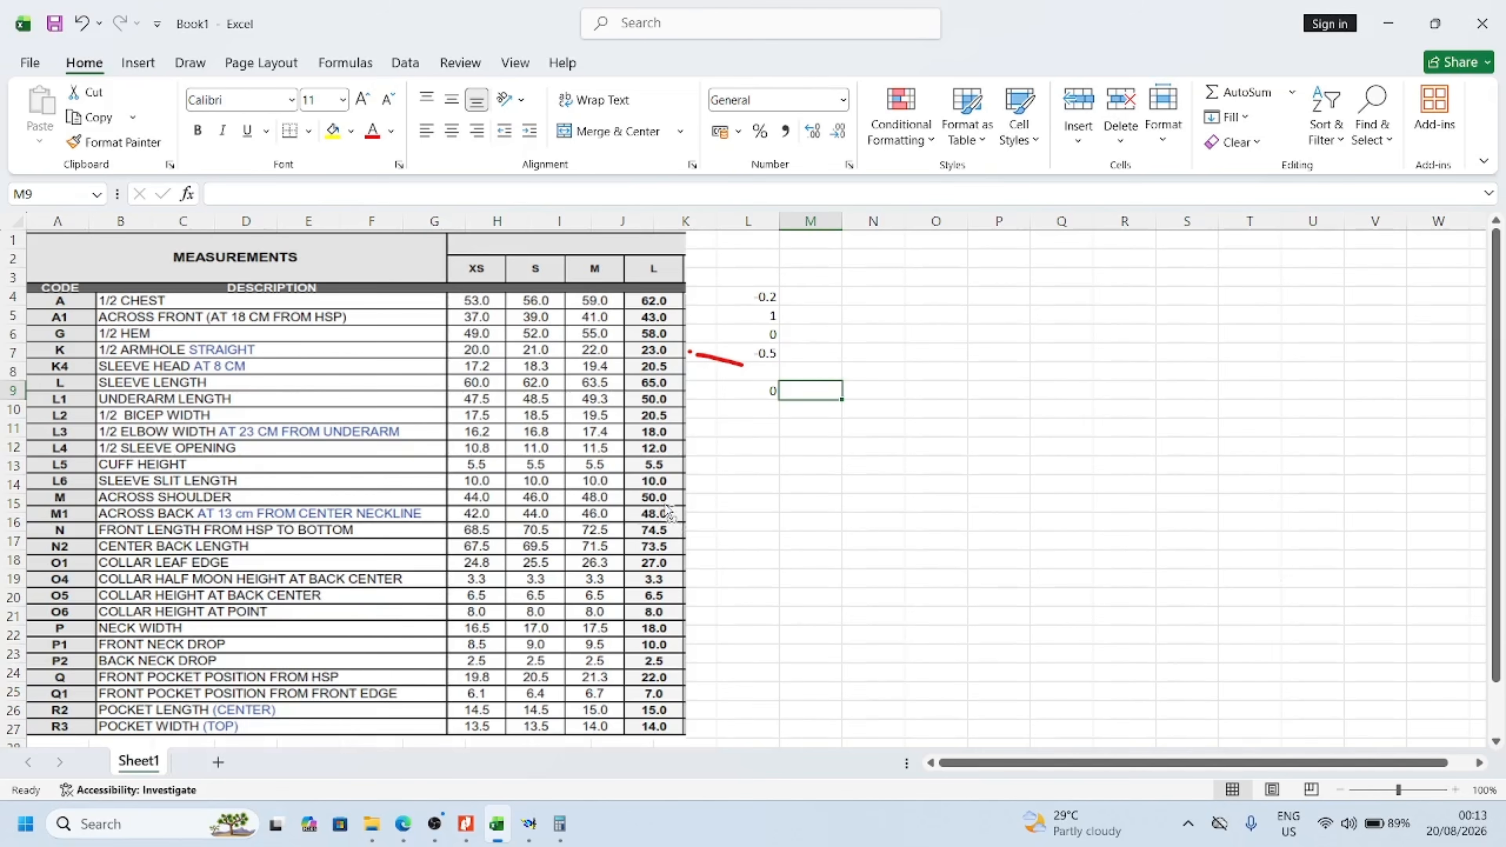
Nudge the measurement chart picture slightly up and to the right beside the difference values in column L
{"action": "scroll", "coordinate": [667, 511], "scroll_direction": "up", "scroll_amount": 1, "text": "ctrl"}
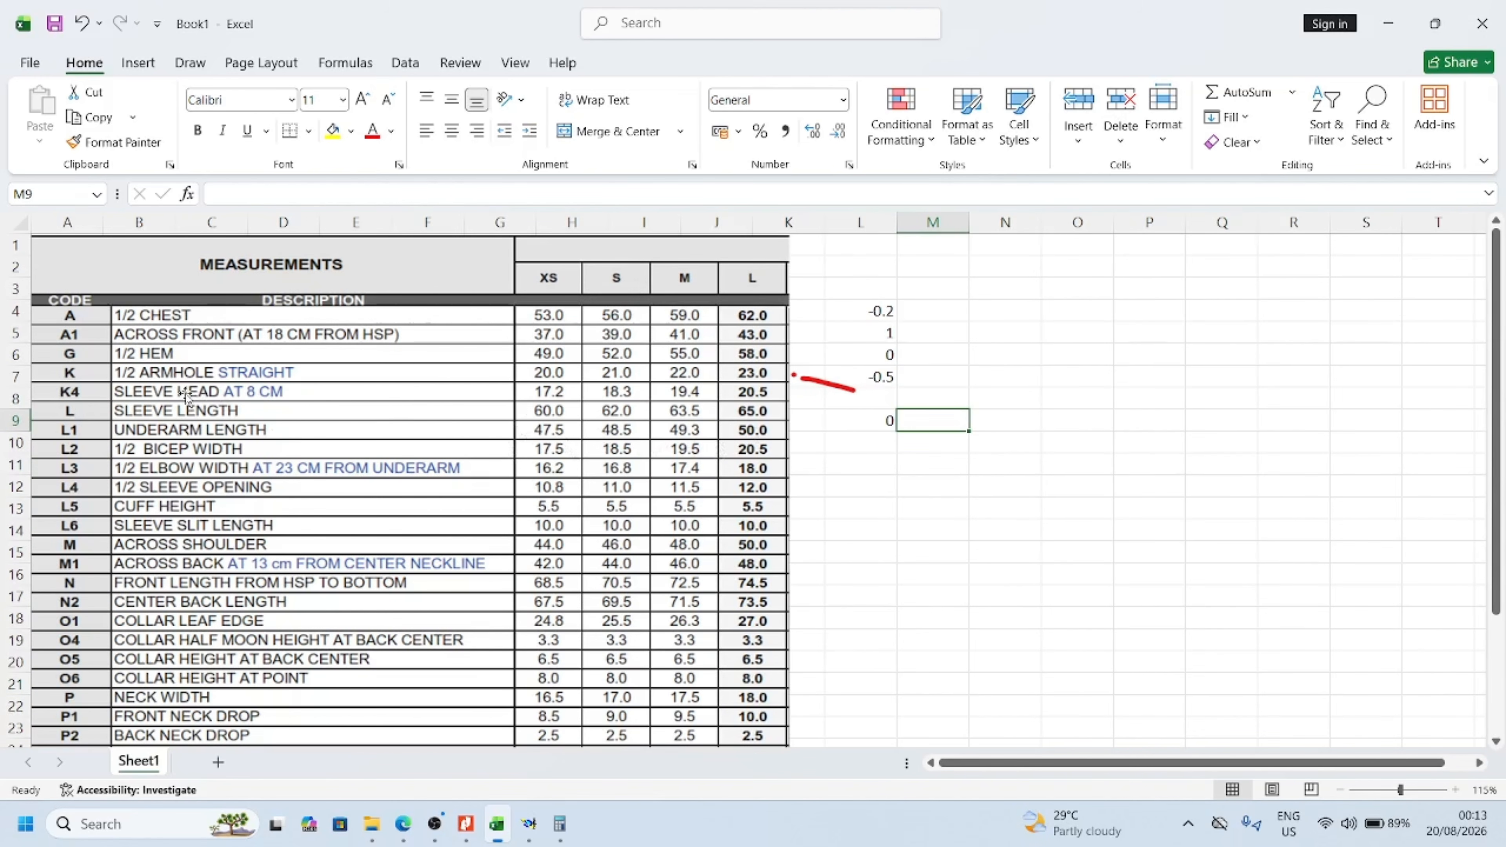
{"action": "left_click", "coordinate": [895, 404]}
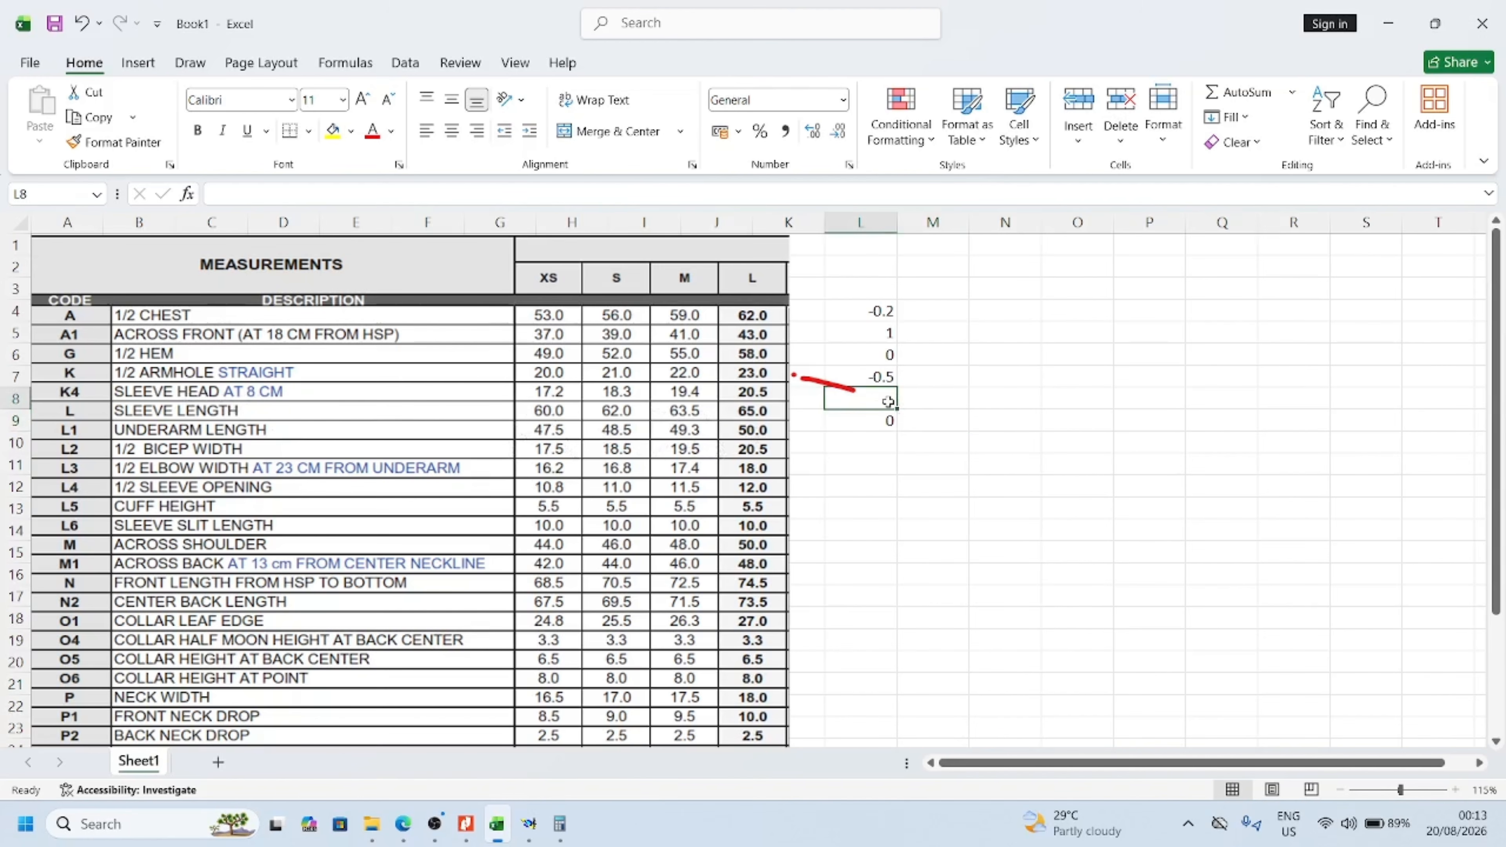
{"action": "left_click", "coordinate": [212, 391]}
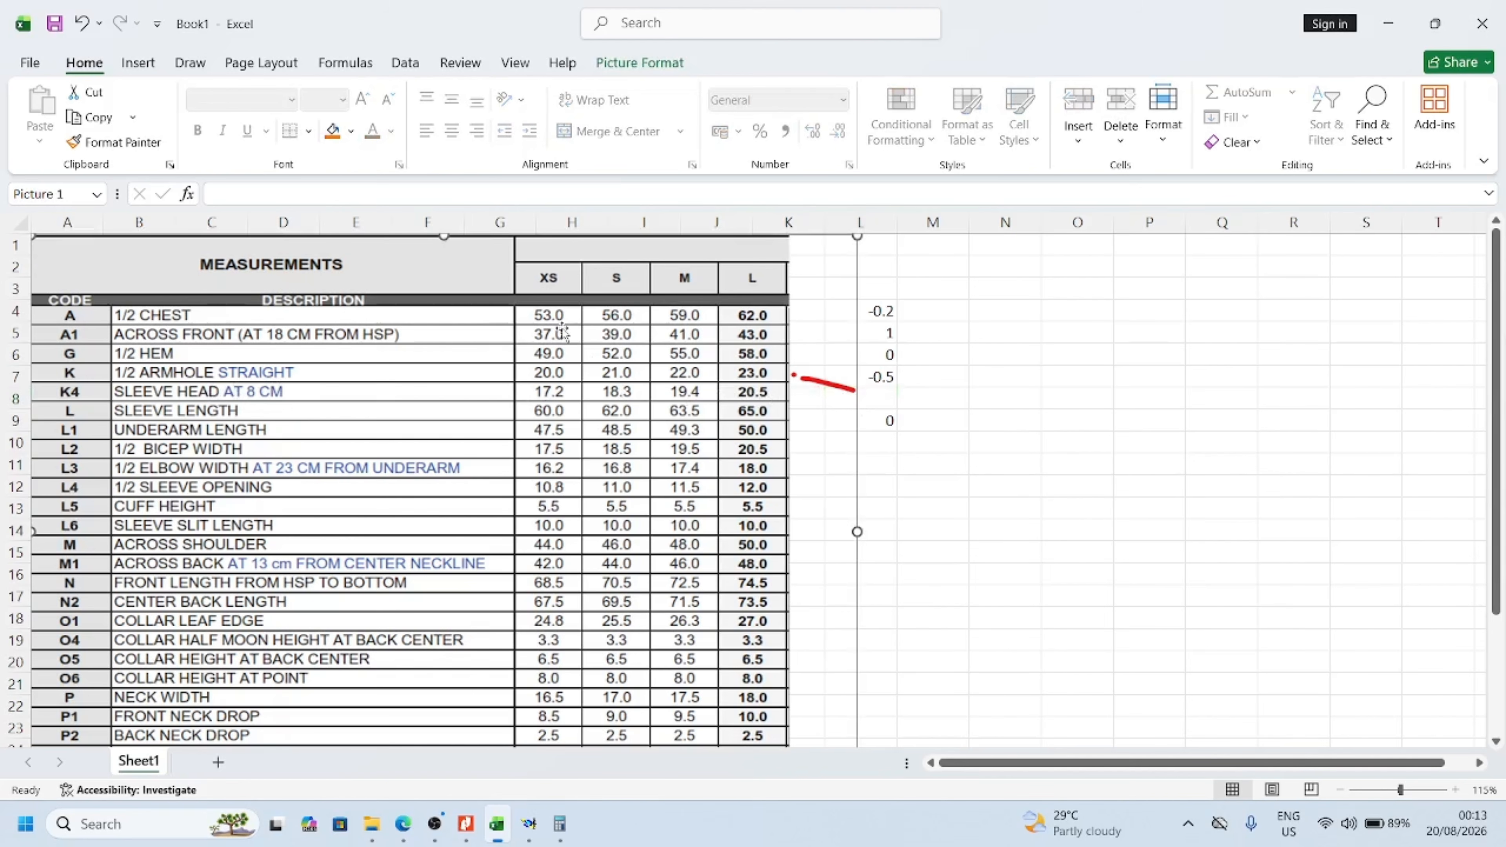
{"action": "scroll", "coordinate": [569, 335], "scroll_direction": "down", "scroll_amount": 1}
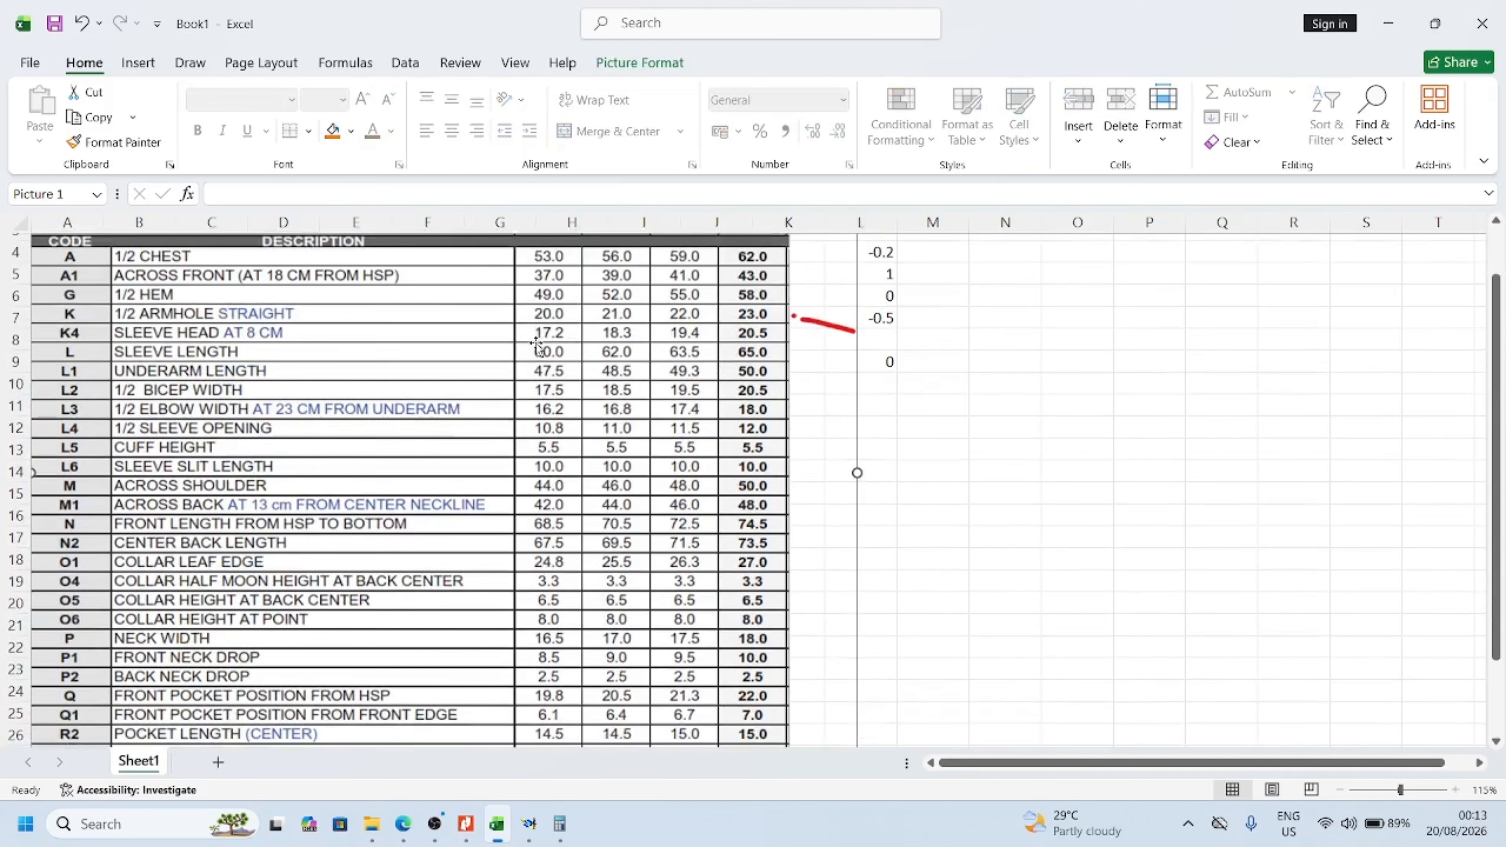
{"action": "scroll", "coordinate": [548, 346], "scroll_direction": "down", "scroll_amount": 1, "text": "ctrl"}
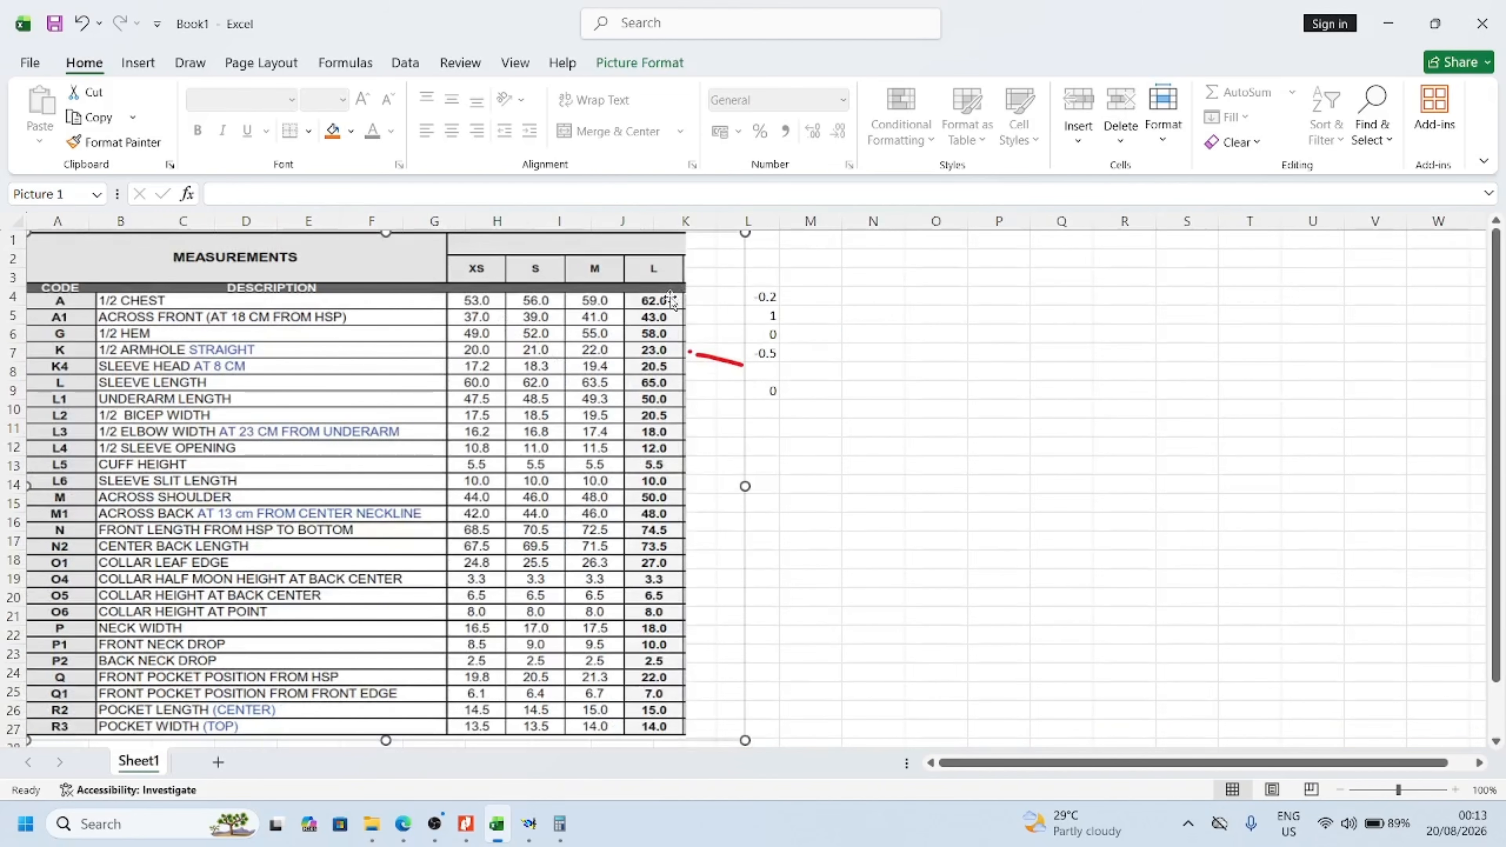
{"action": "left_click_drag", "start_coordinate": [559, 267], "coordinate": [558, 274]}
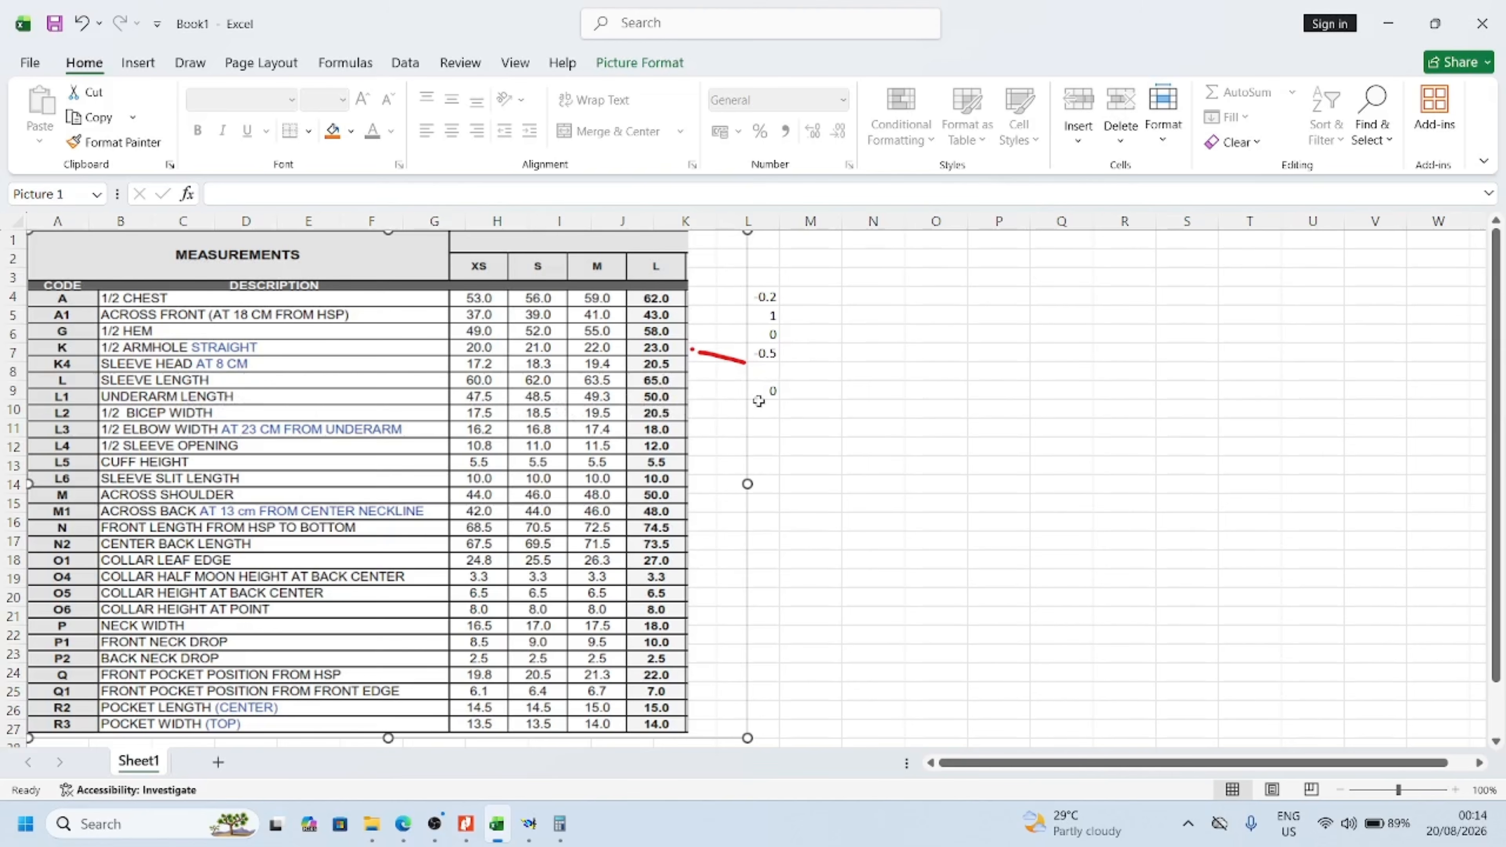
Switch to Modaris and add a dynamic length measure along the main sleeve's upper seam, from the underarm corner to the hem corner
{"action": "left_click_drag", "start_coordinate": [633, 408], "coordinate": [660, 398]}
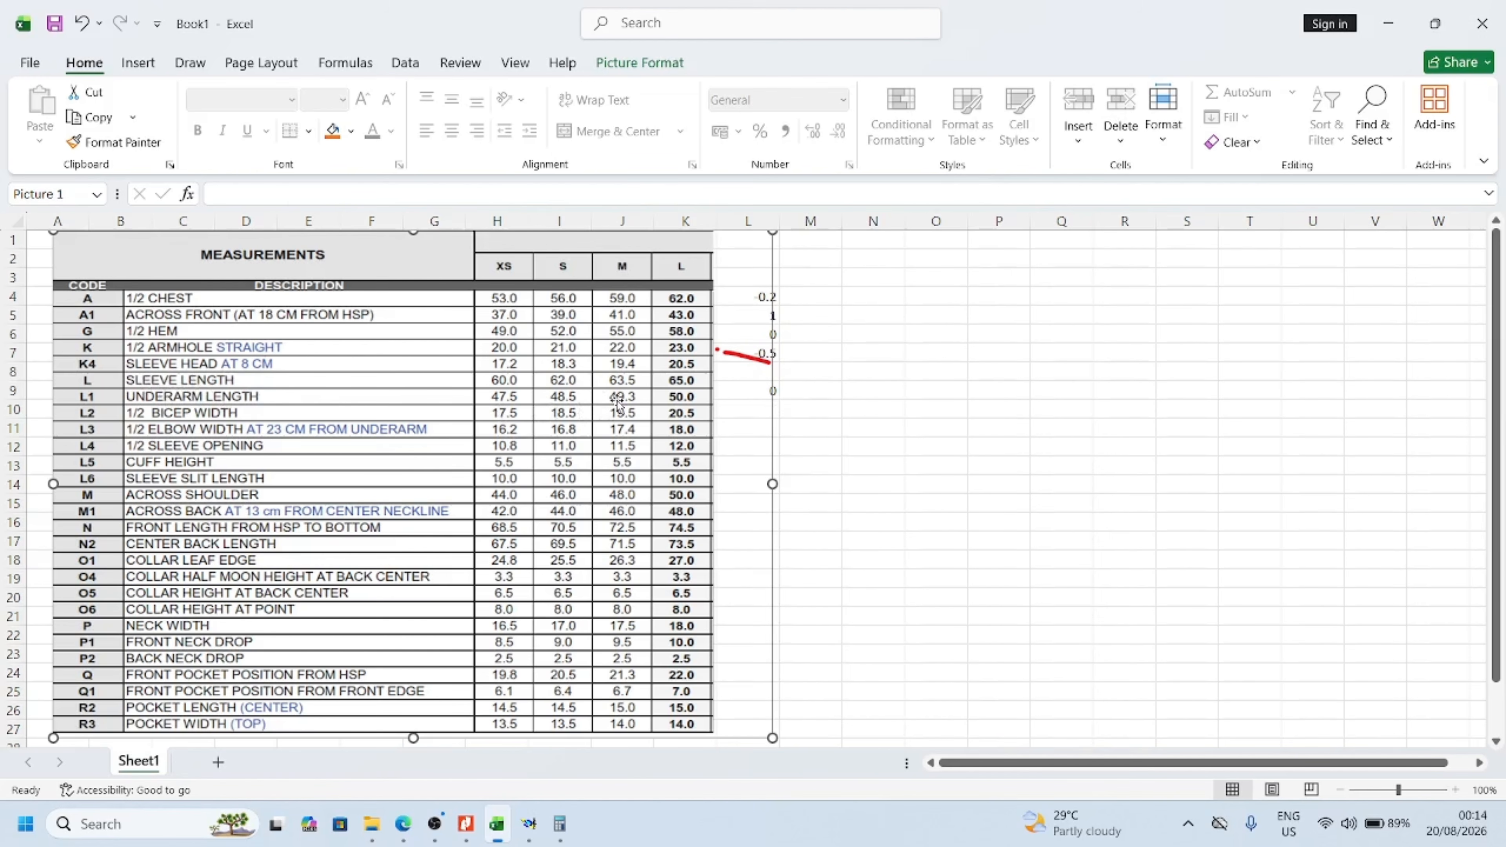
{"action": "left_click", "coordinate": [529, 824]}
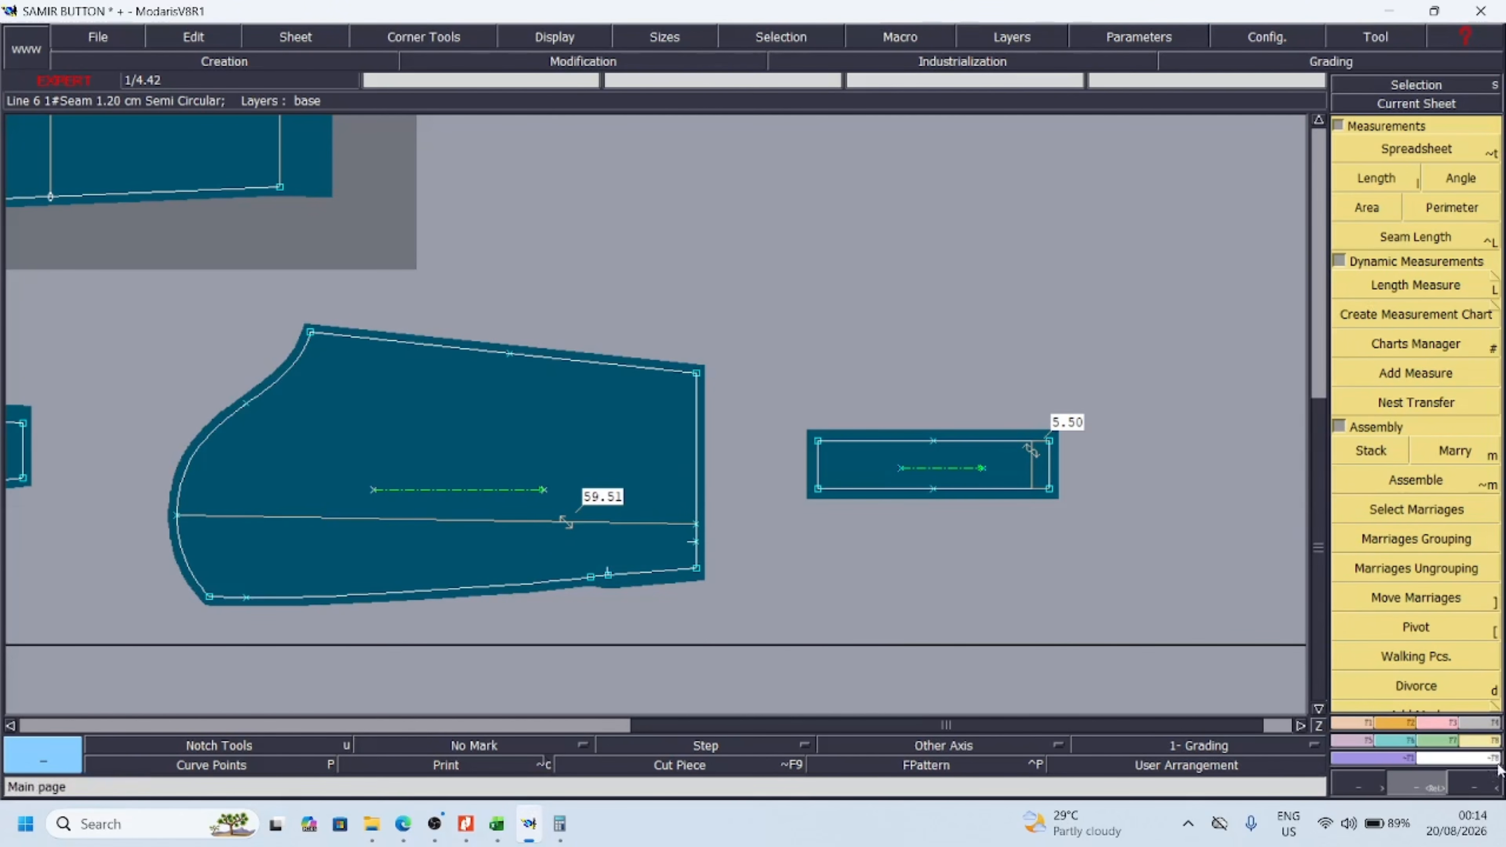
{"action": "left_click", "coordinate": [1414, 290]}
{"action": "left_click", "coordinate": [311, 333]}
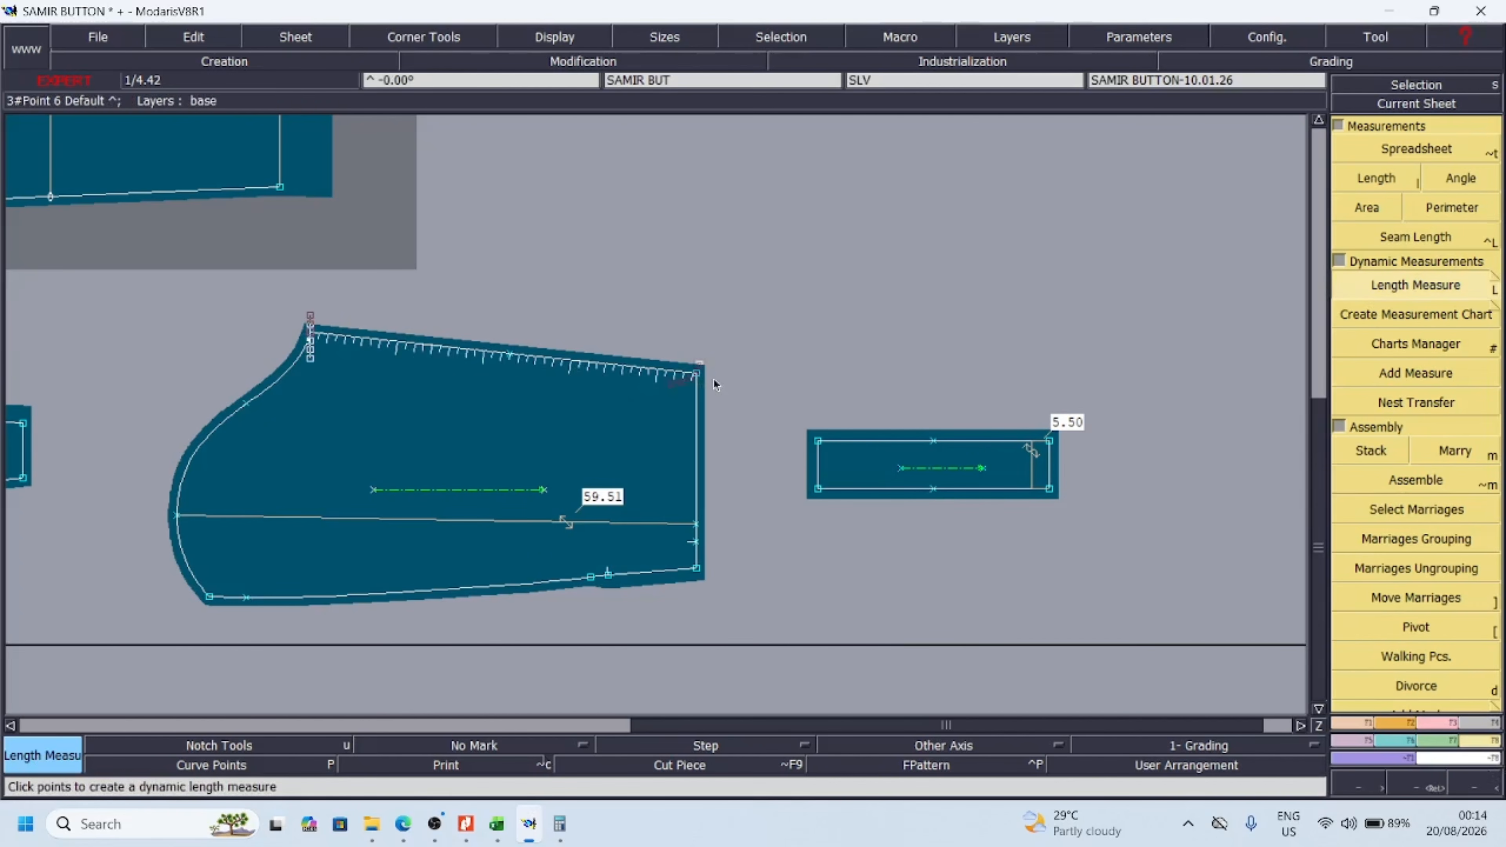
{"action": "left_click", "coordinate": [696, 373]}
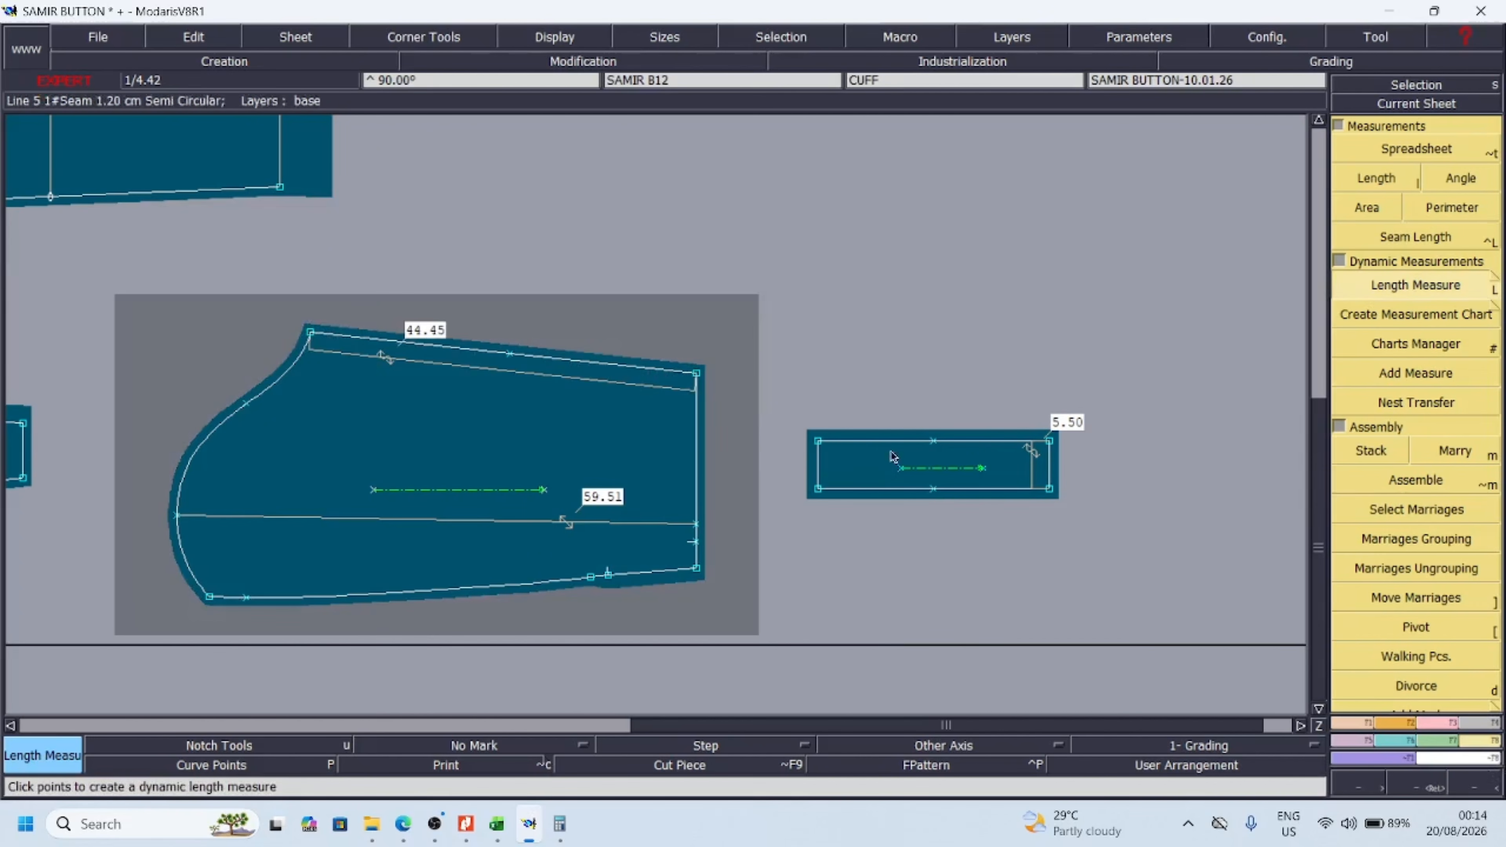
{"action": "left_click", "coordinate": [897, 498]}
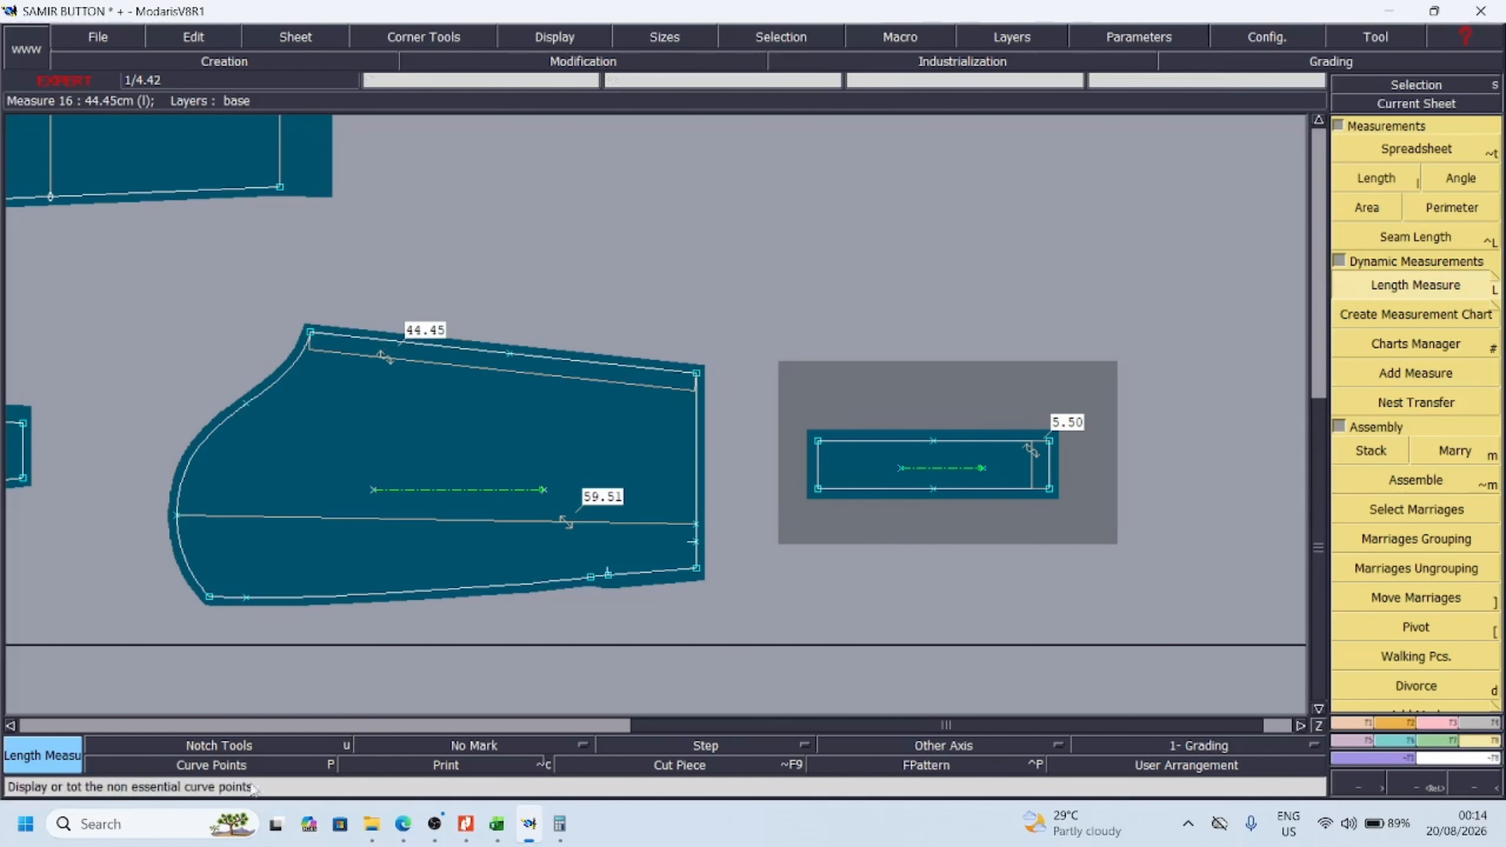
Switch to Calculator and add the underarm length and cuff height, 44.5 + 5.5
{"action": "left_click", "coordinate": [573, 829]}
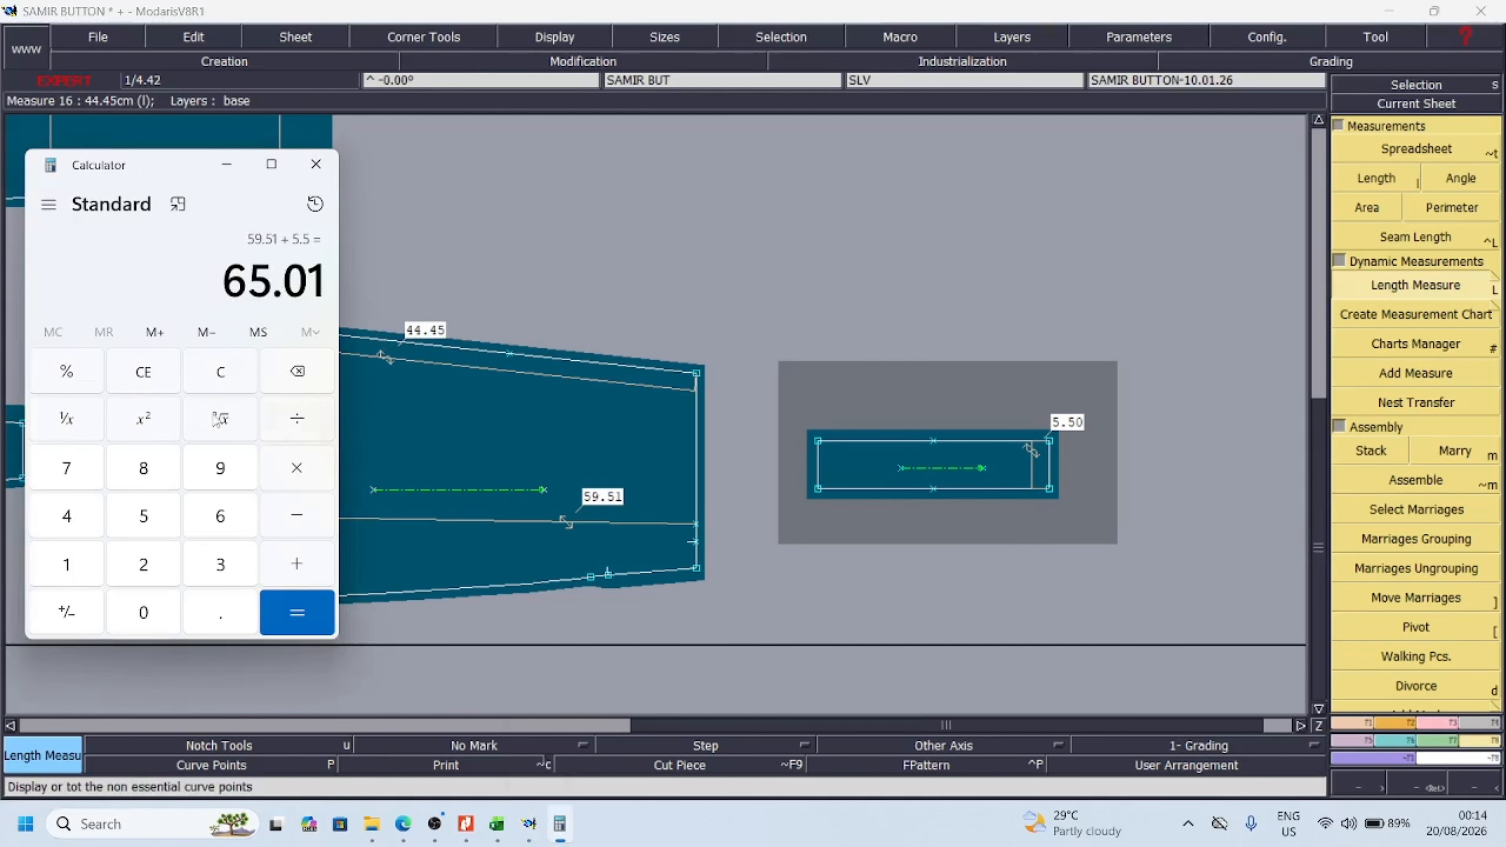
{"action": "left_click", "coordinate": [240, 376]}
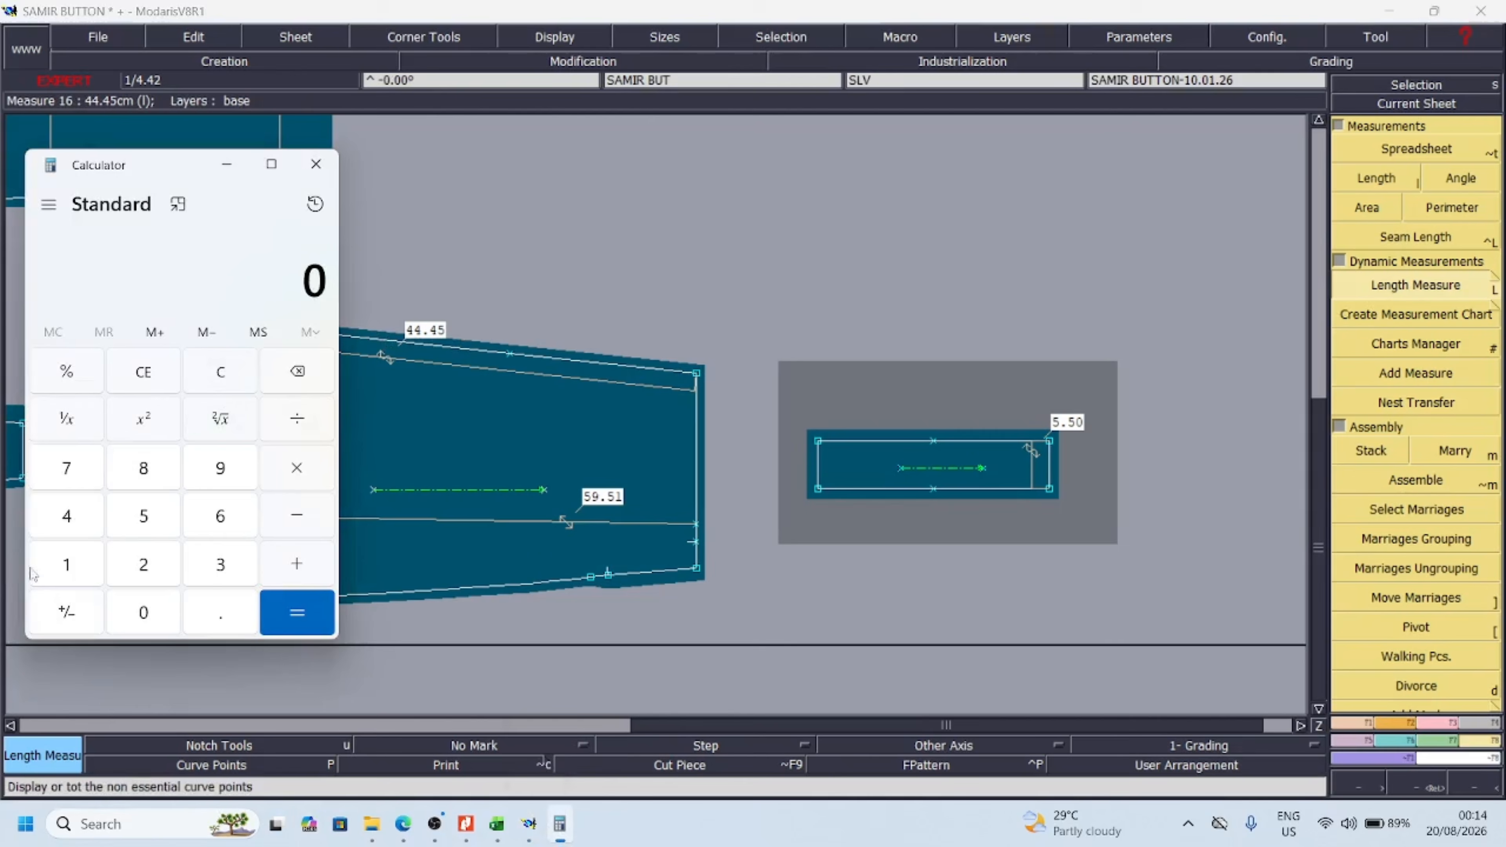
{"action": "double_click", "coordinate": [64, 522]}
{"action": "left_click", "coordinate": [238, 623]}
{"action": "left_click", "coordinate": [143, 515]}
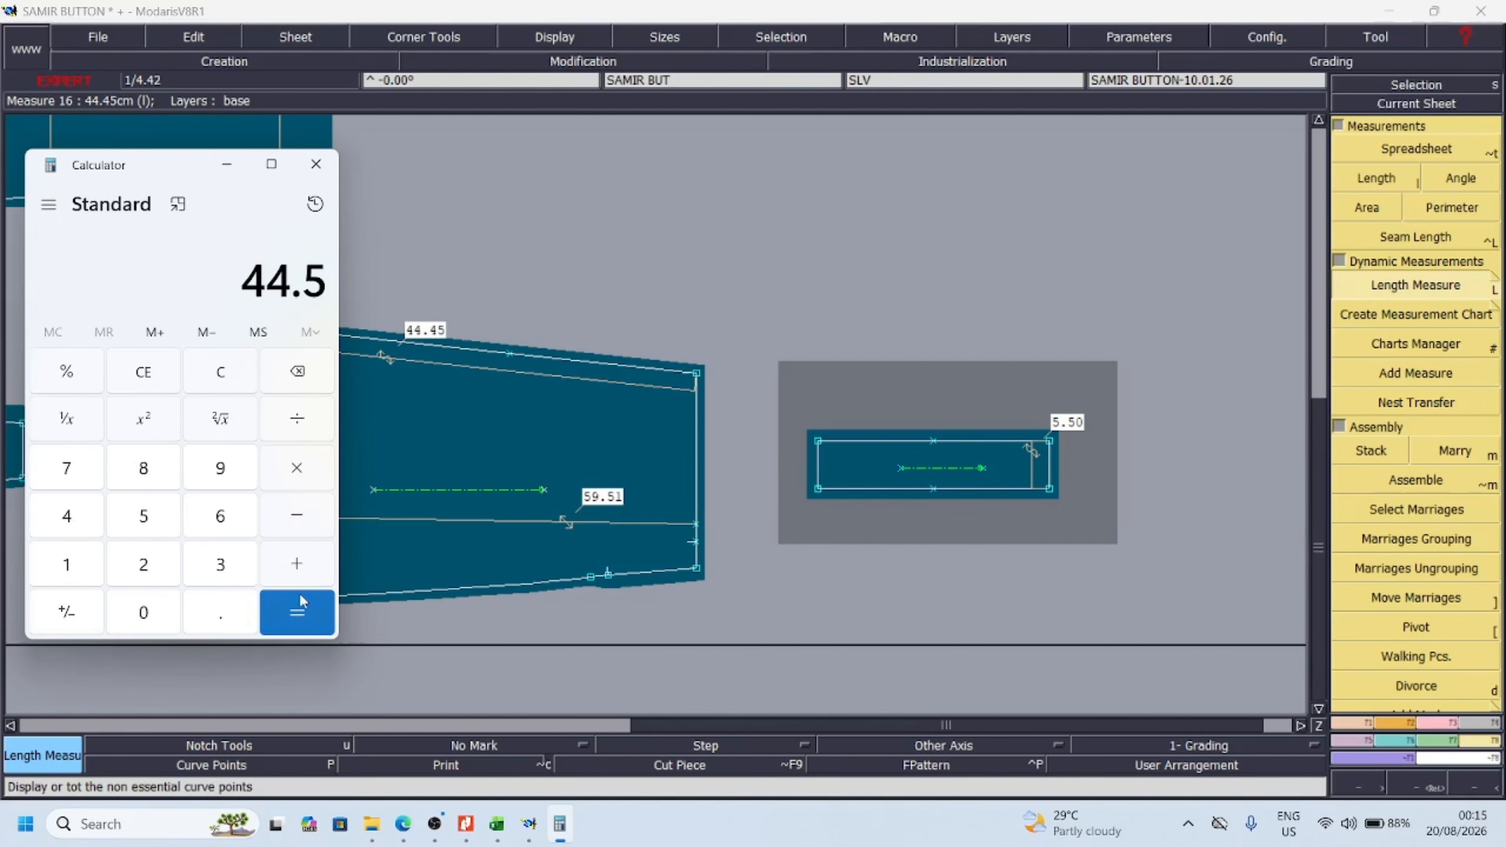
{"action": "left_click", "coordinate": [296, 563]}
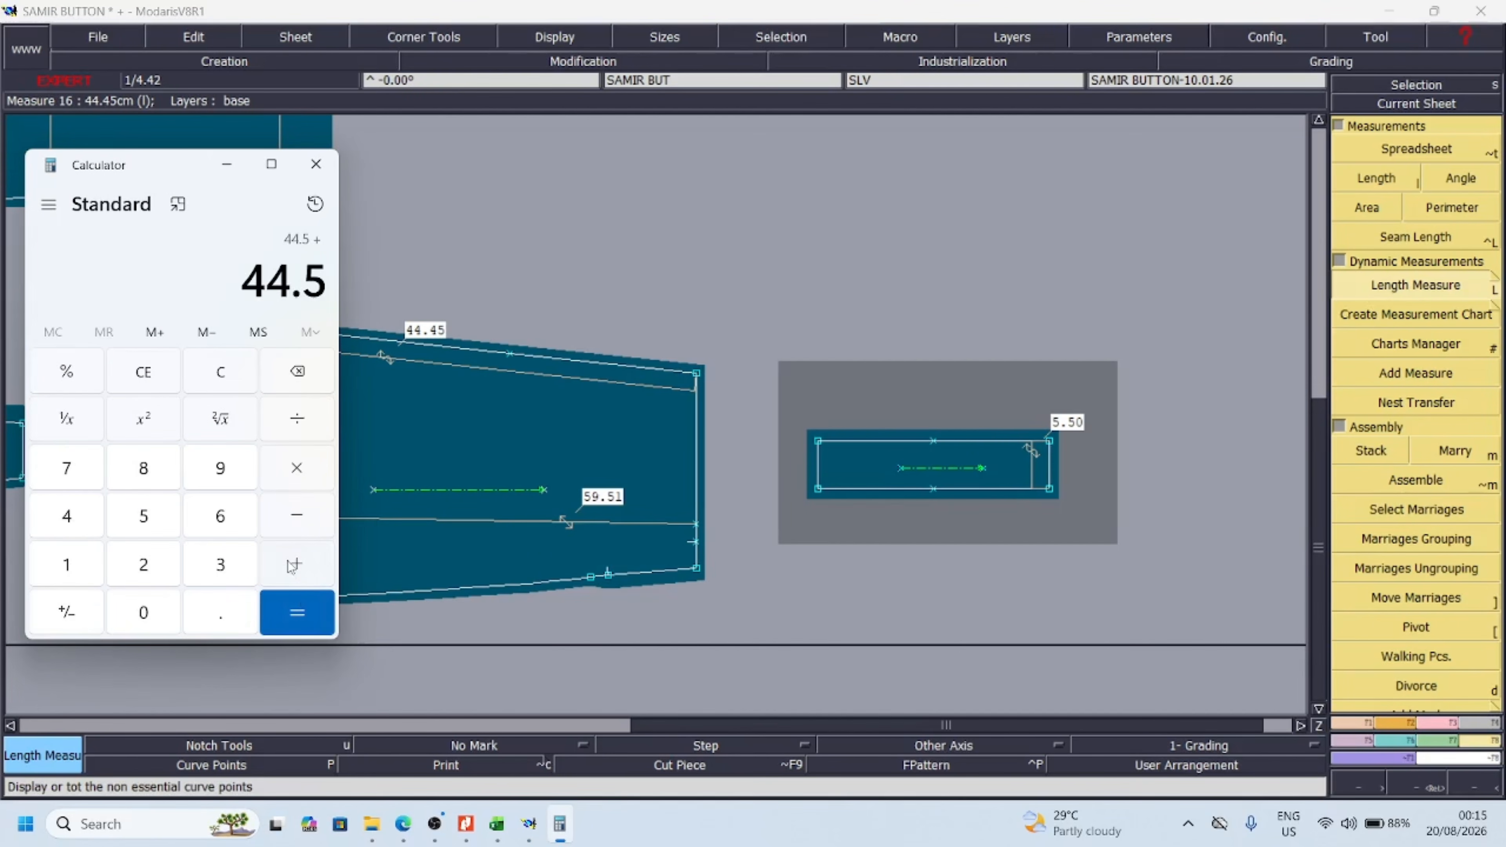
{"action": "left_click", "coordinate": [154, 521]}
{"action": "left_click", "coordinate": [210, 618]}
{"action": "left_click", "coordinate": [151, 522]}
{"action": "left_click", "coordinate": [311, 602]}
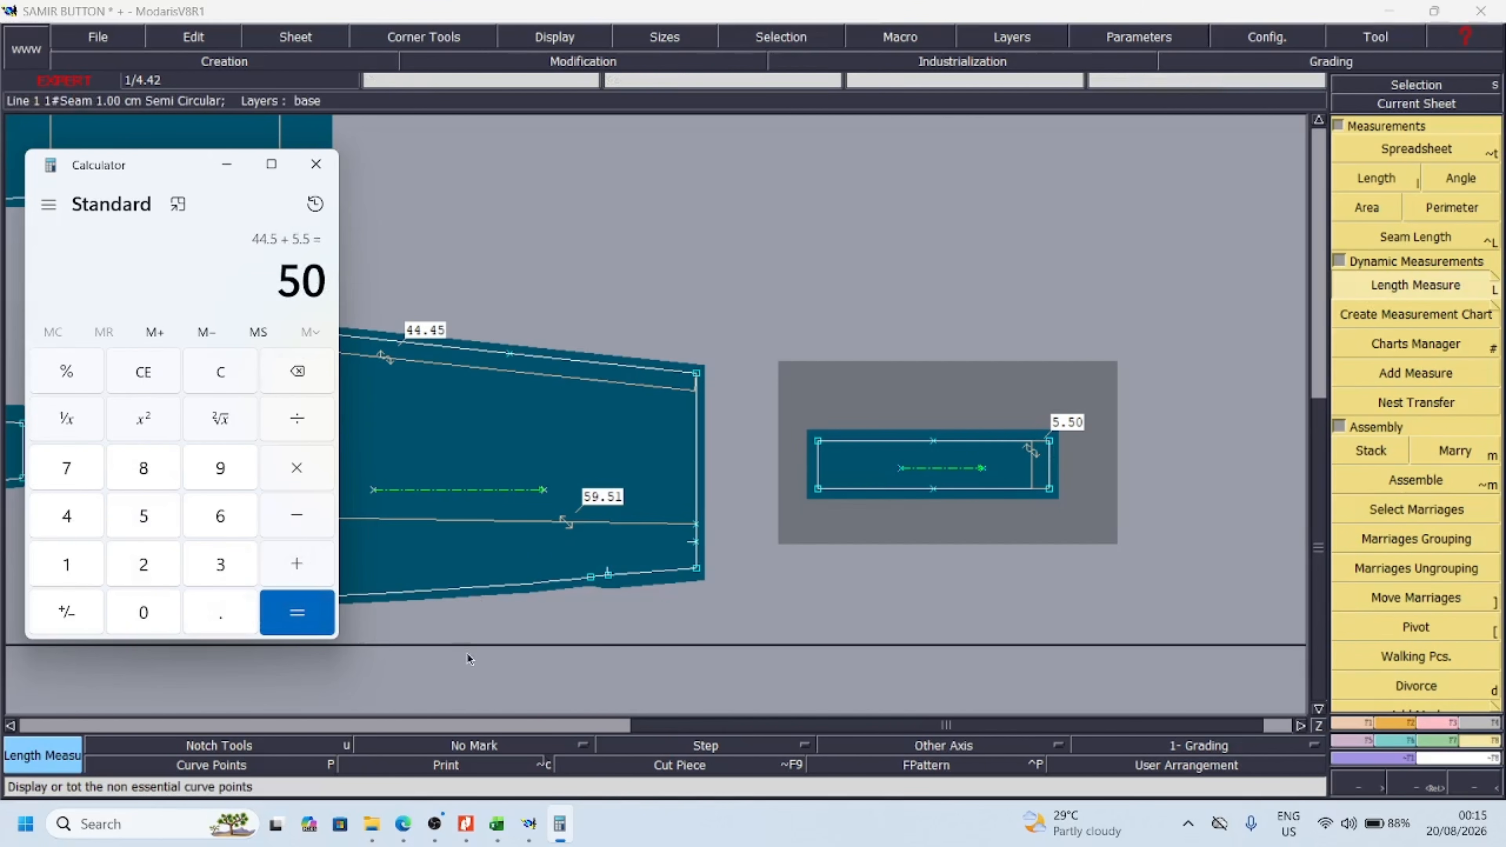
Switch to the Excel chart, shift the chart picture left to uncover column L, and enter 0 in cell L10 for underarm length
{"action": "mouse_move", "coordinate": [535, 836]}
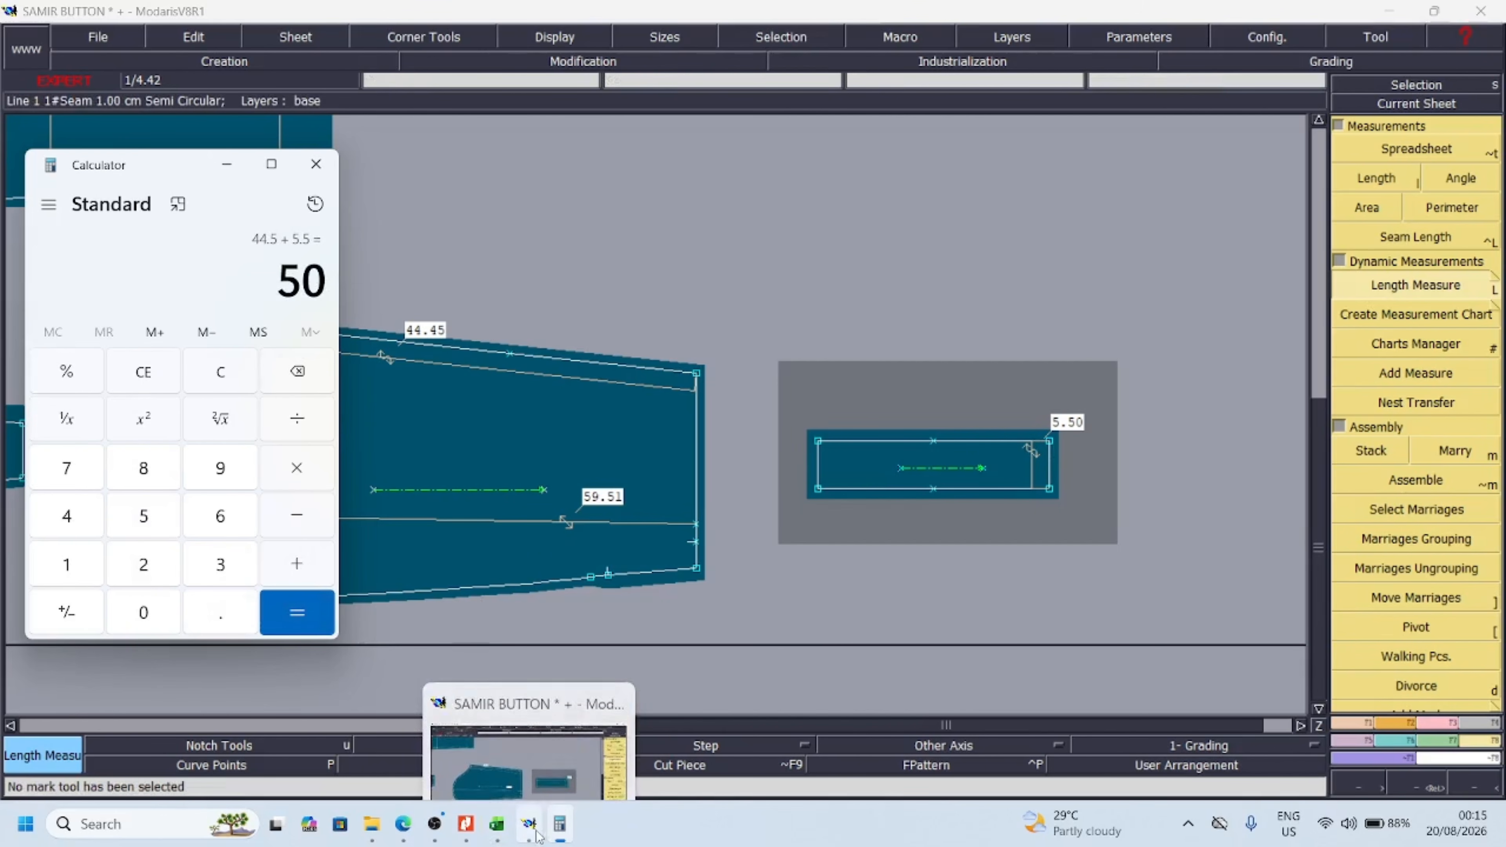
{"action": "left_click", "coordinate": [495, 821]}
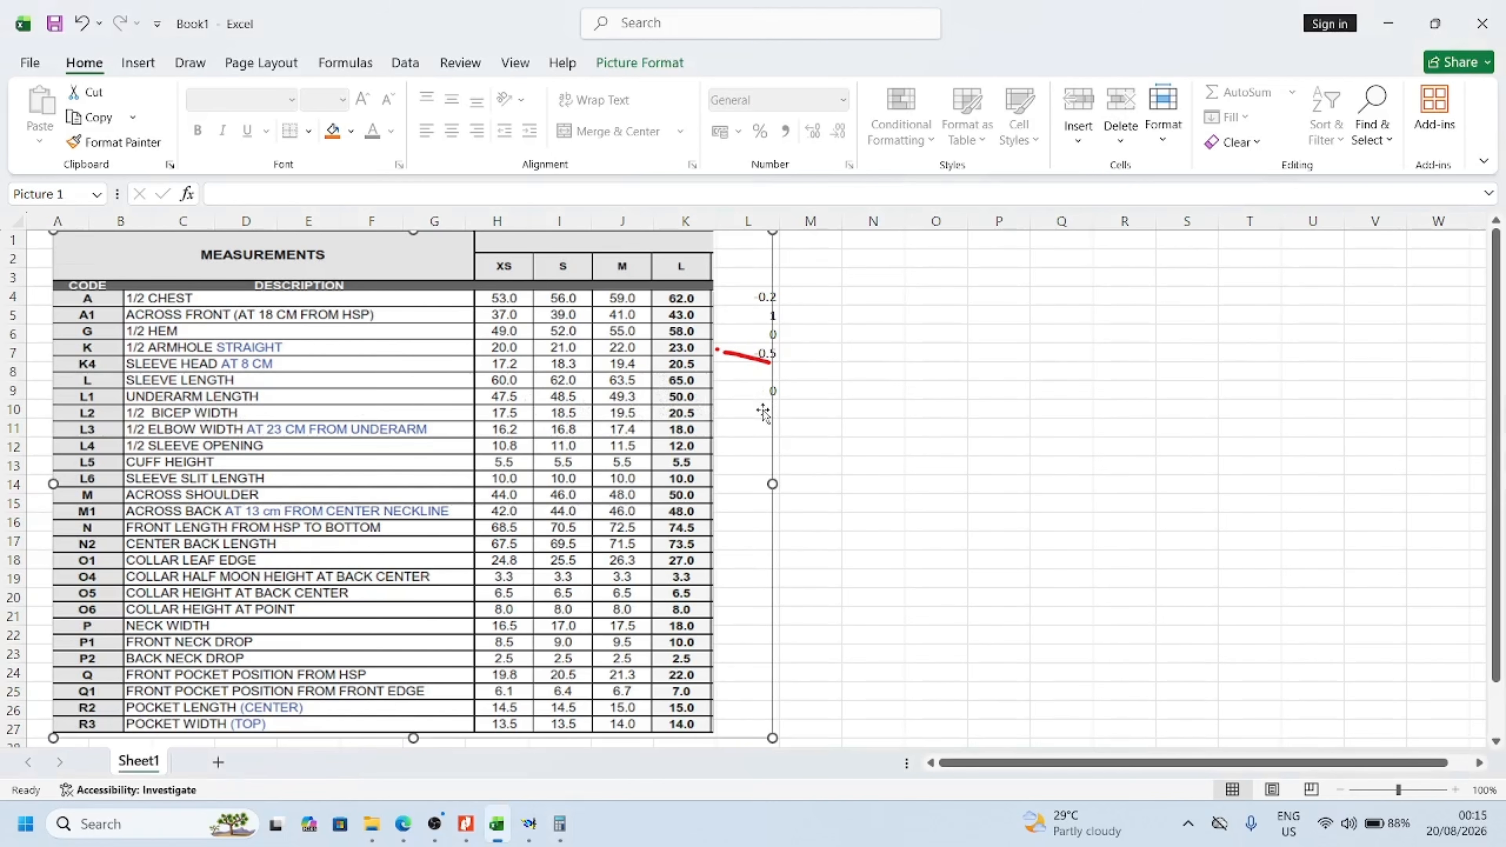
{"action": "left_click", "coordinate": [789, 413]}
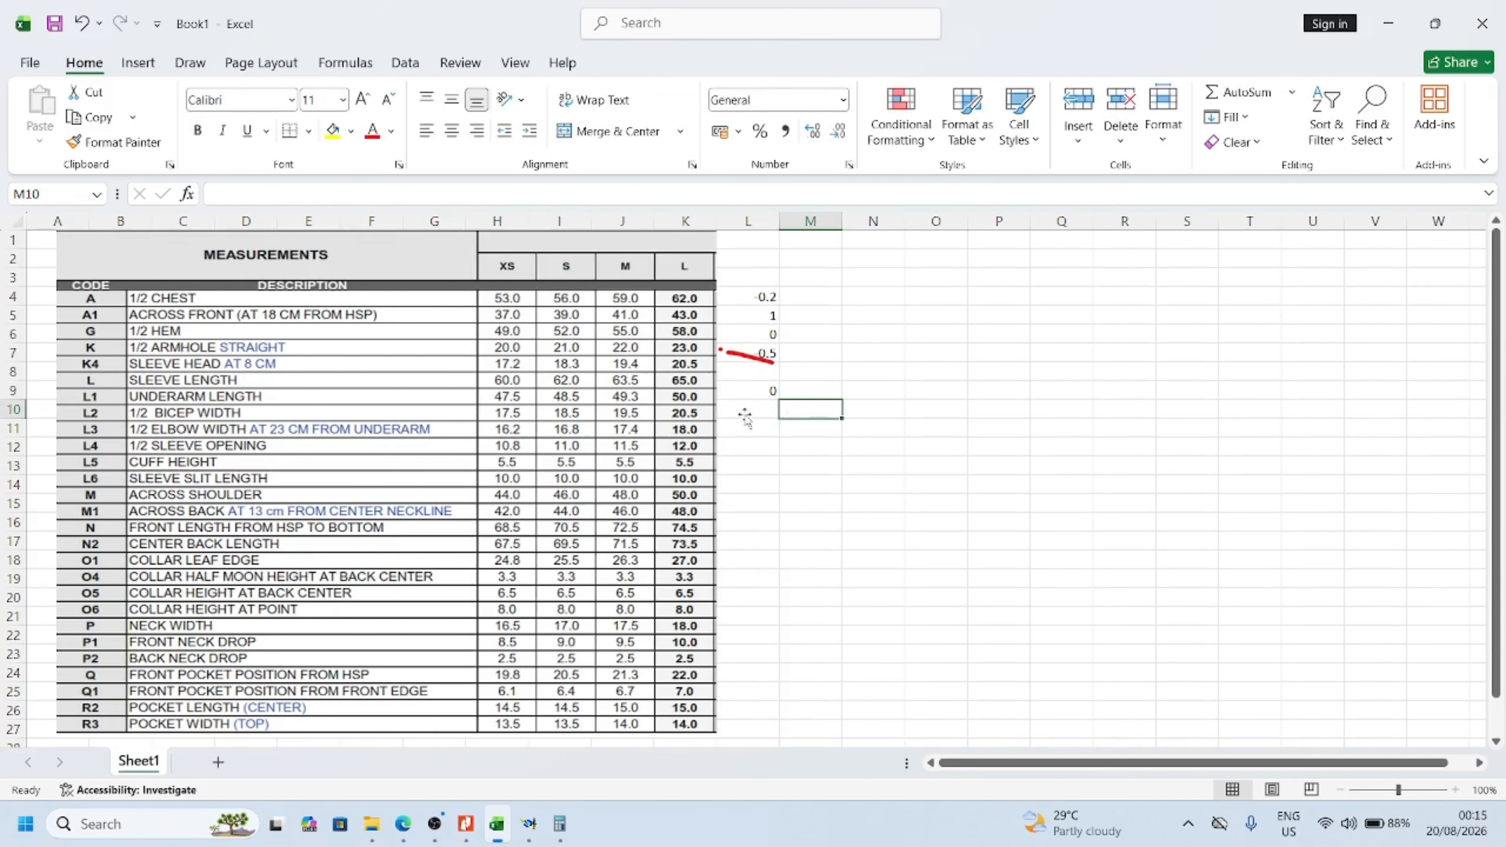
{"action": "left_click_drag", "start_coordinate": [744, 417], "coordinate": [714, 419]}
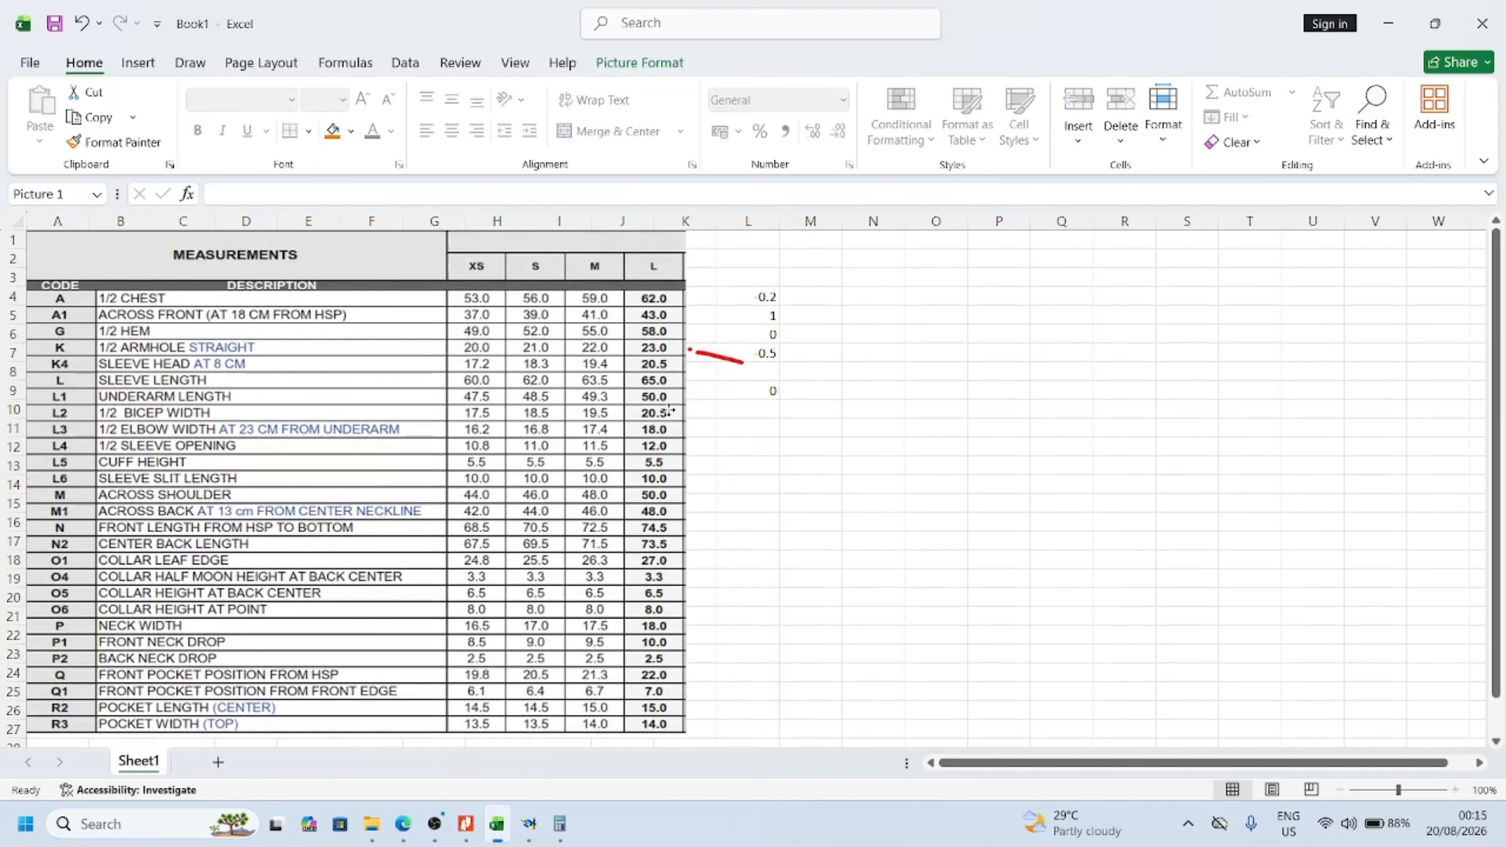
{"action": "left_click", "coordinate": [778, 413]}
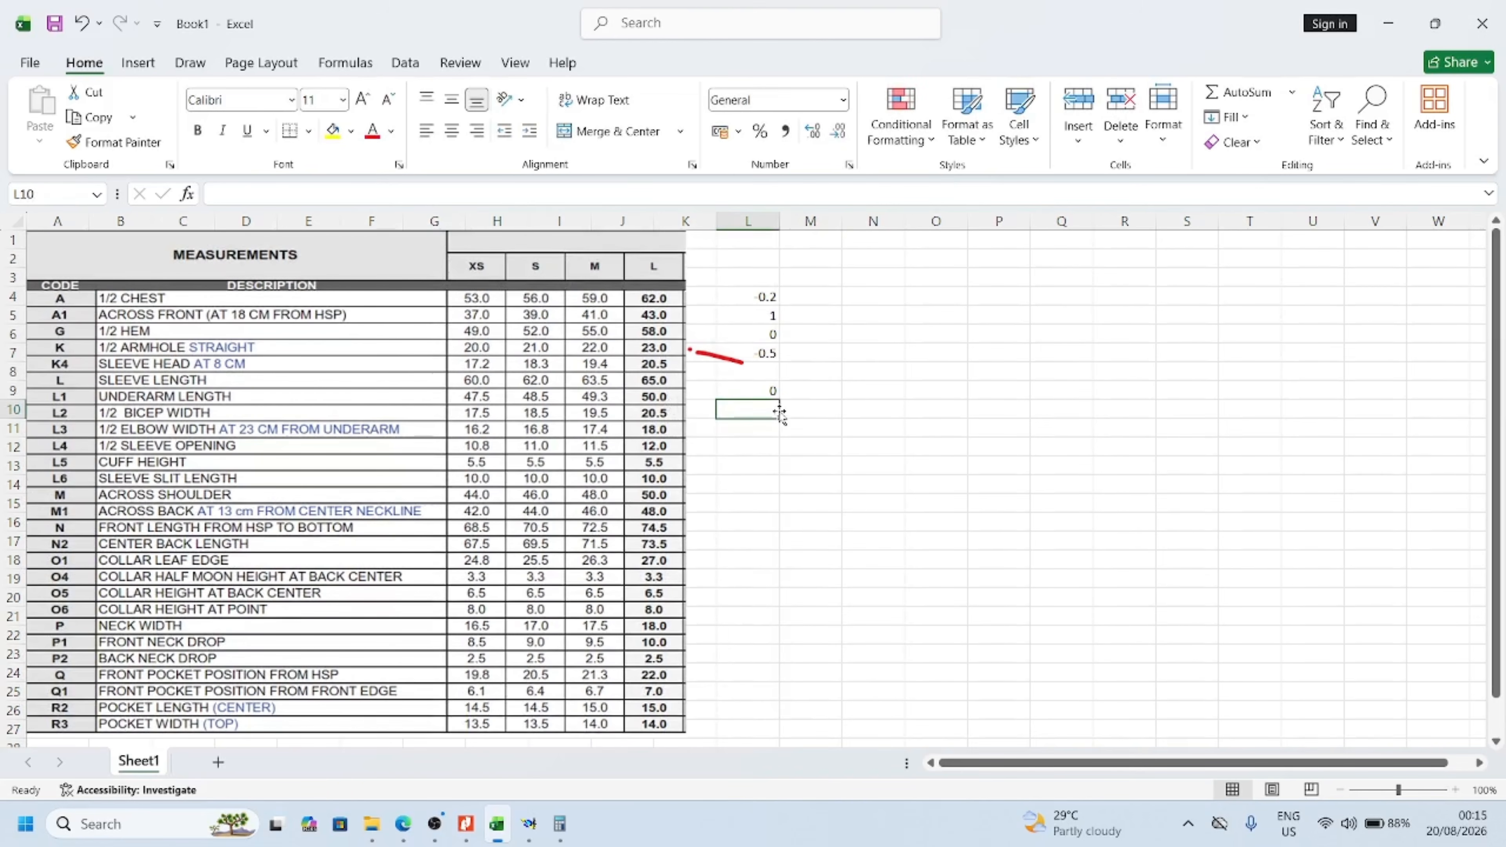
{"action": "type", "text": "0"}
{"action": "left_click", "coordinate": [857, 424]}
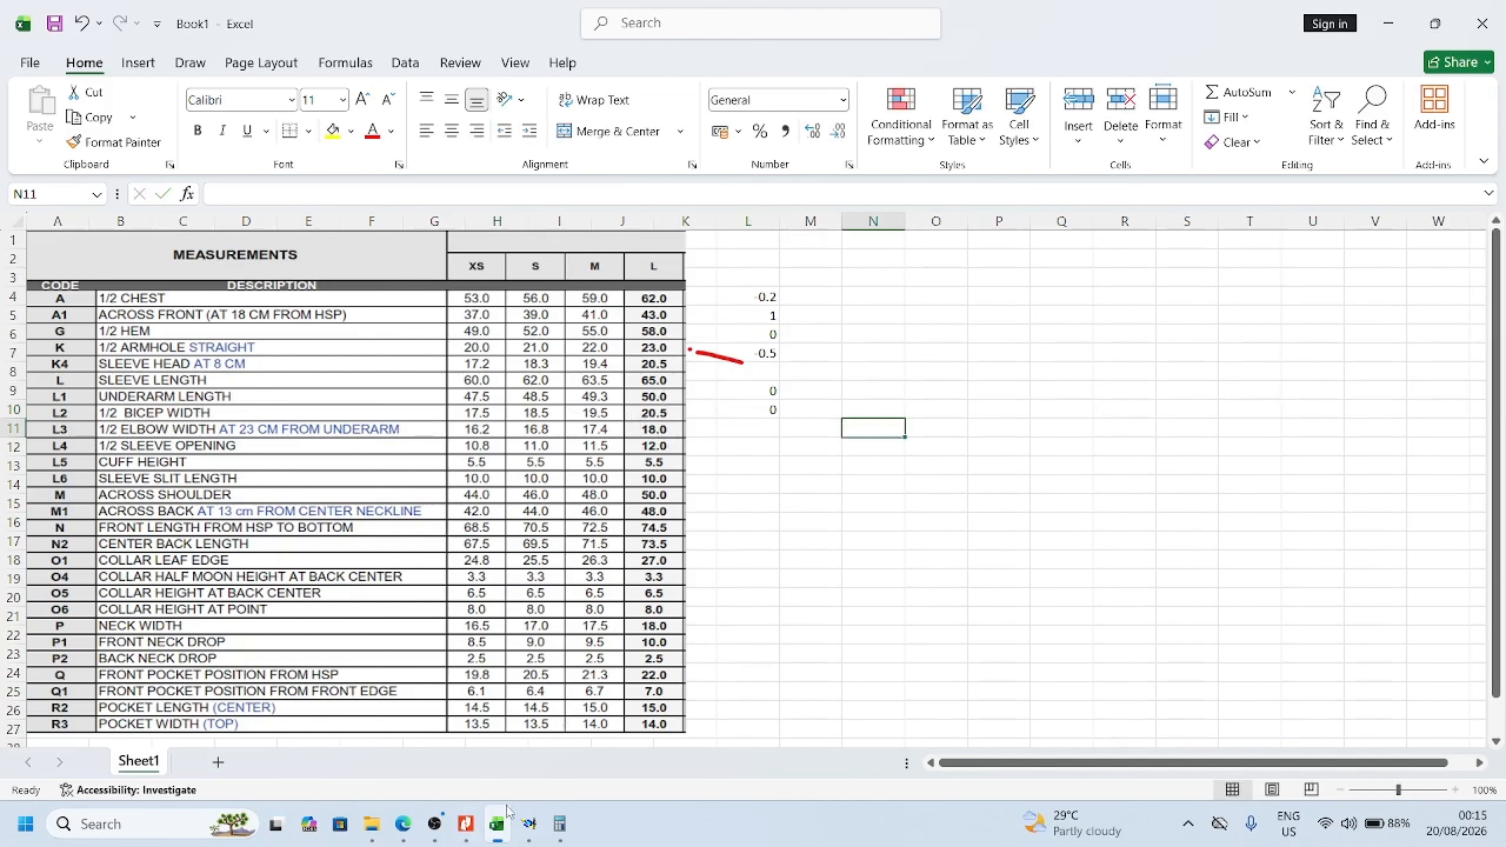
Switch to Modaris and add a vertical dynamic length measure across the main sleeve's width near the underarm corner
{"action": "left_click", "coordinate": [529, 824]}
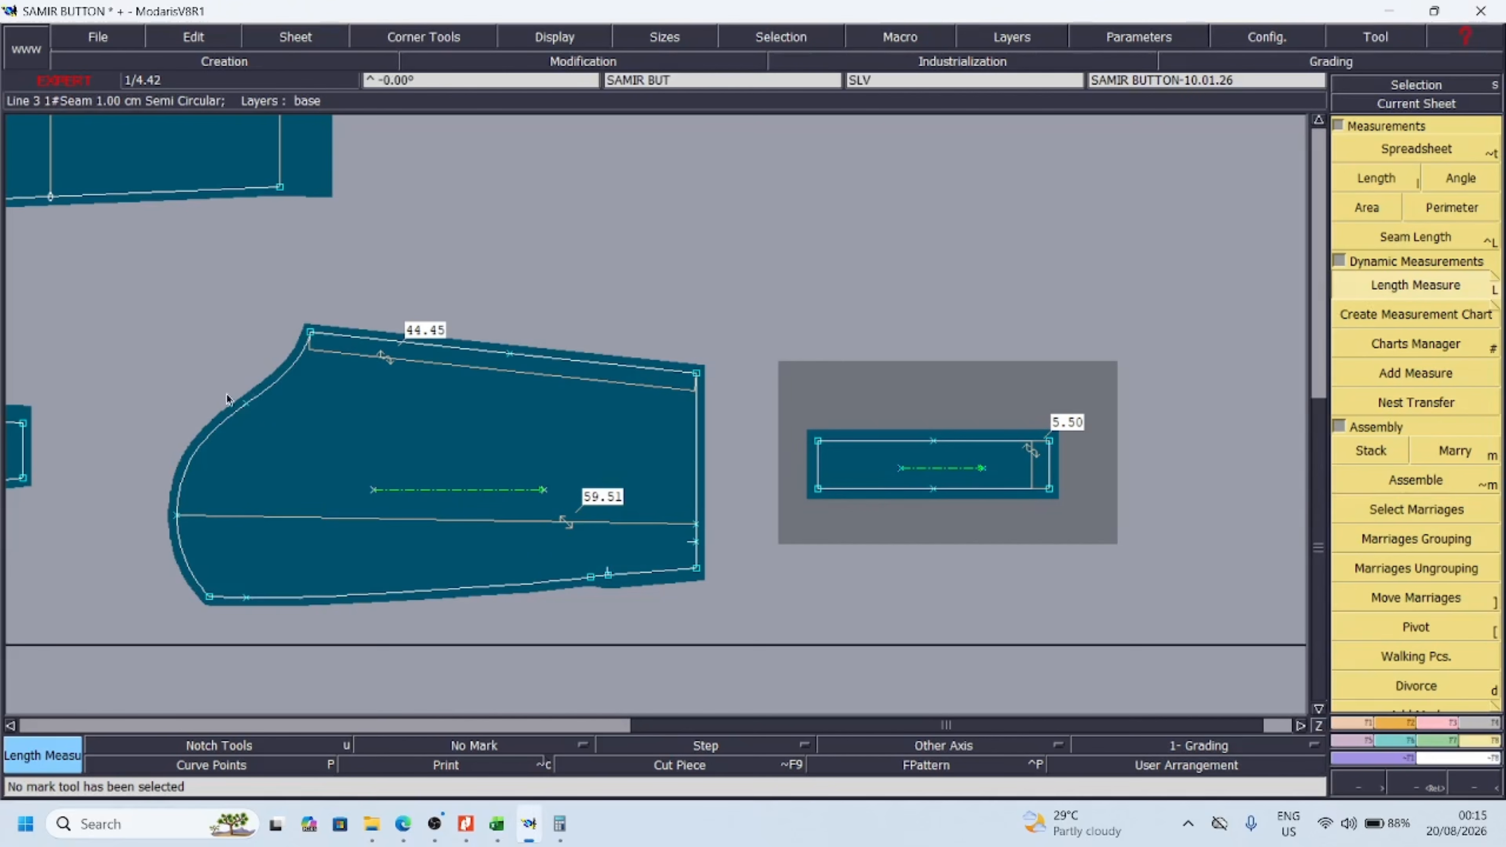
{"action": "left_click", "coordinate": [1408, 727]}
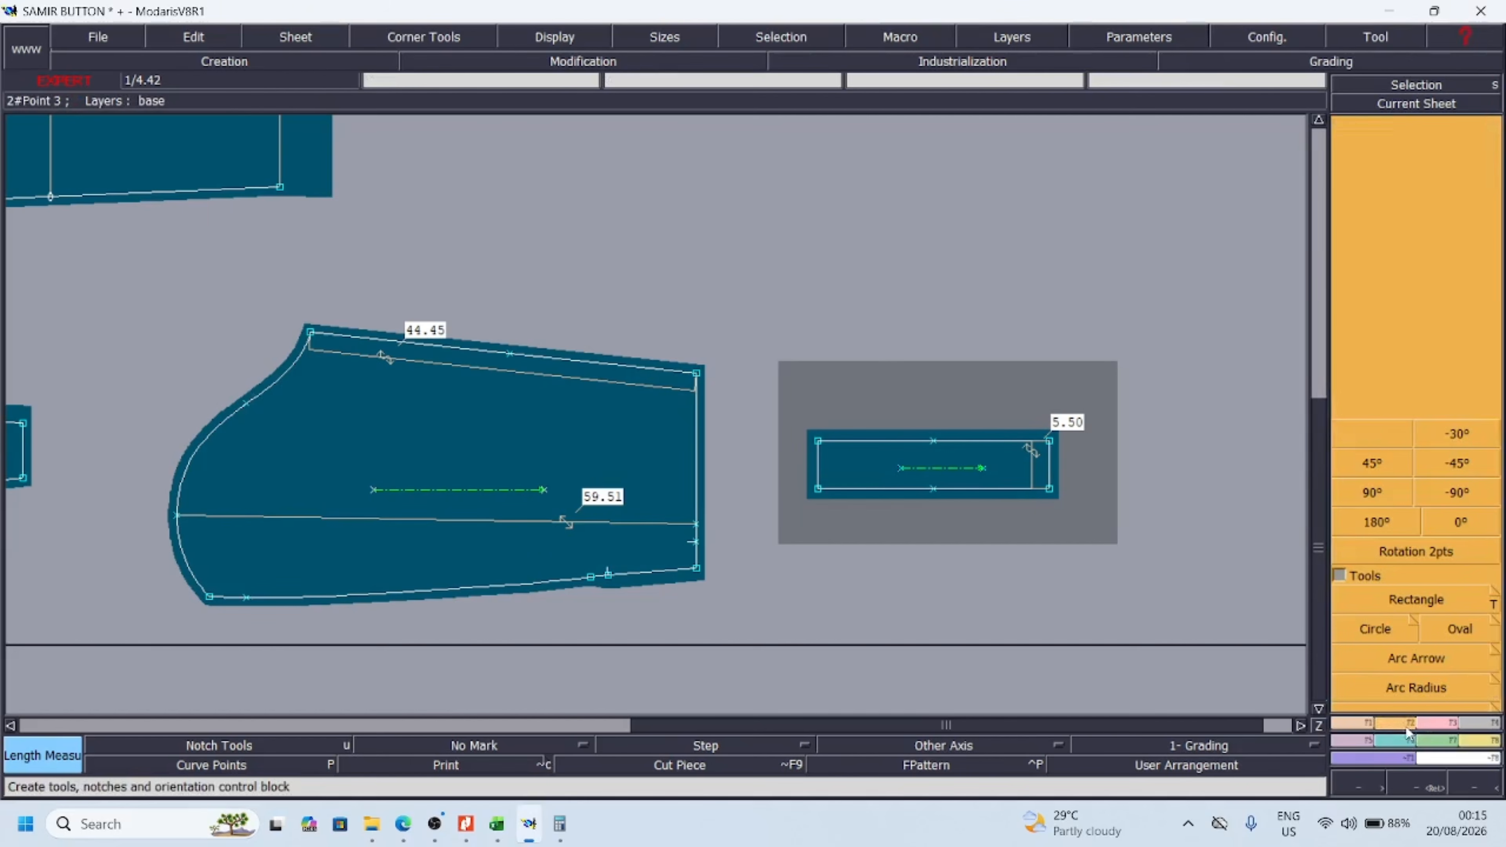
{"action": "left_click", "coordinate": [1364, 724]}
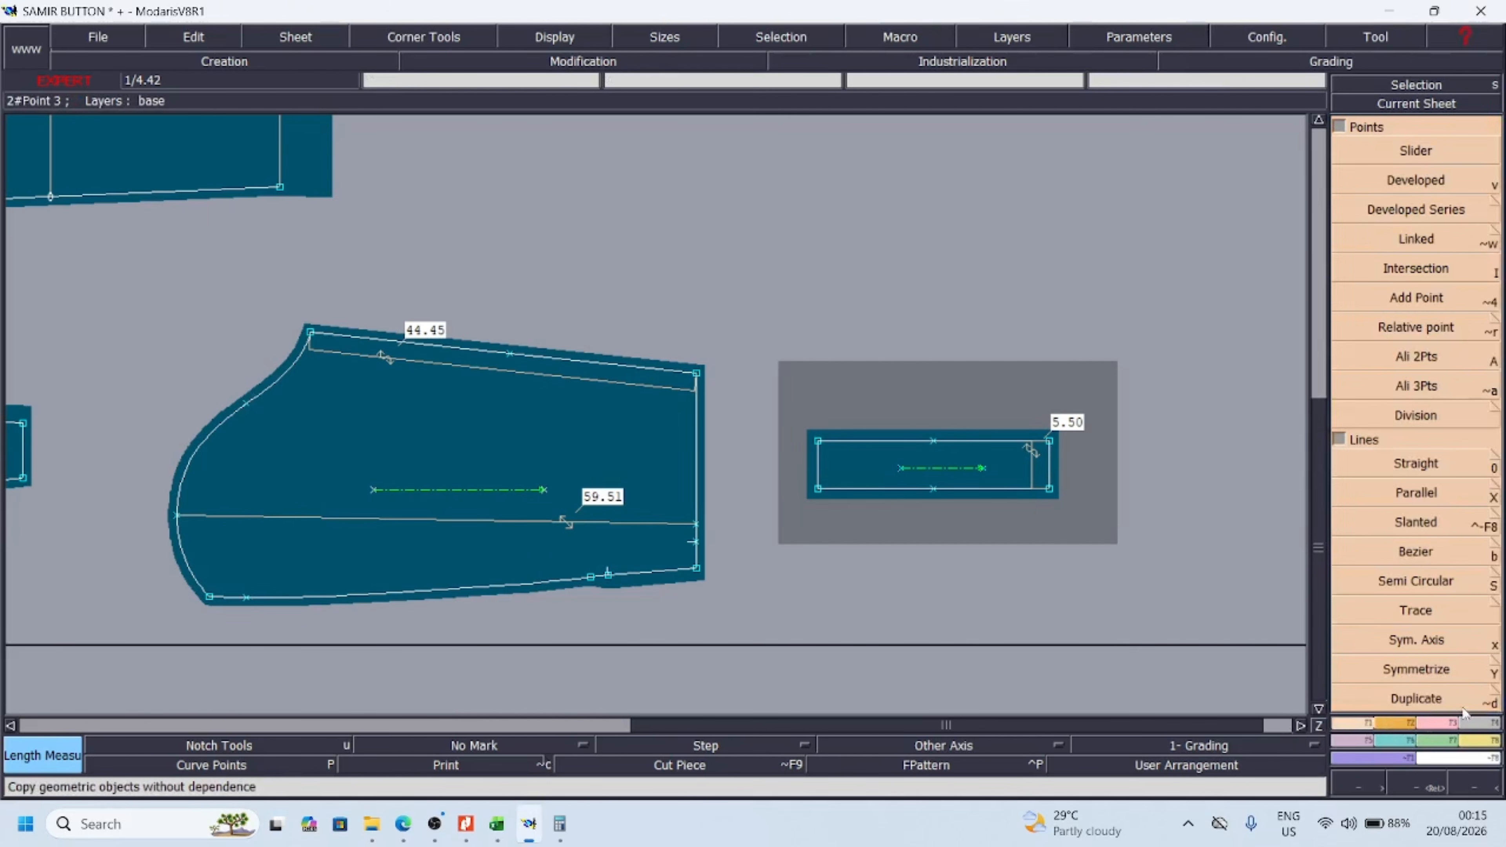
{"action": "left_click", "coordinate": [1481, 741]}
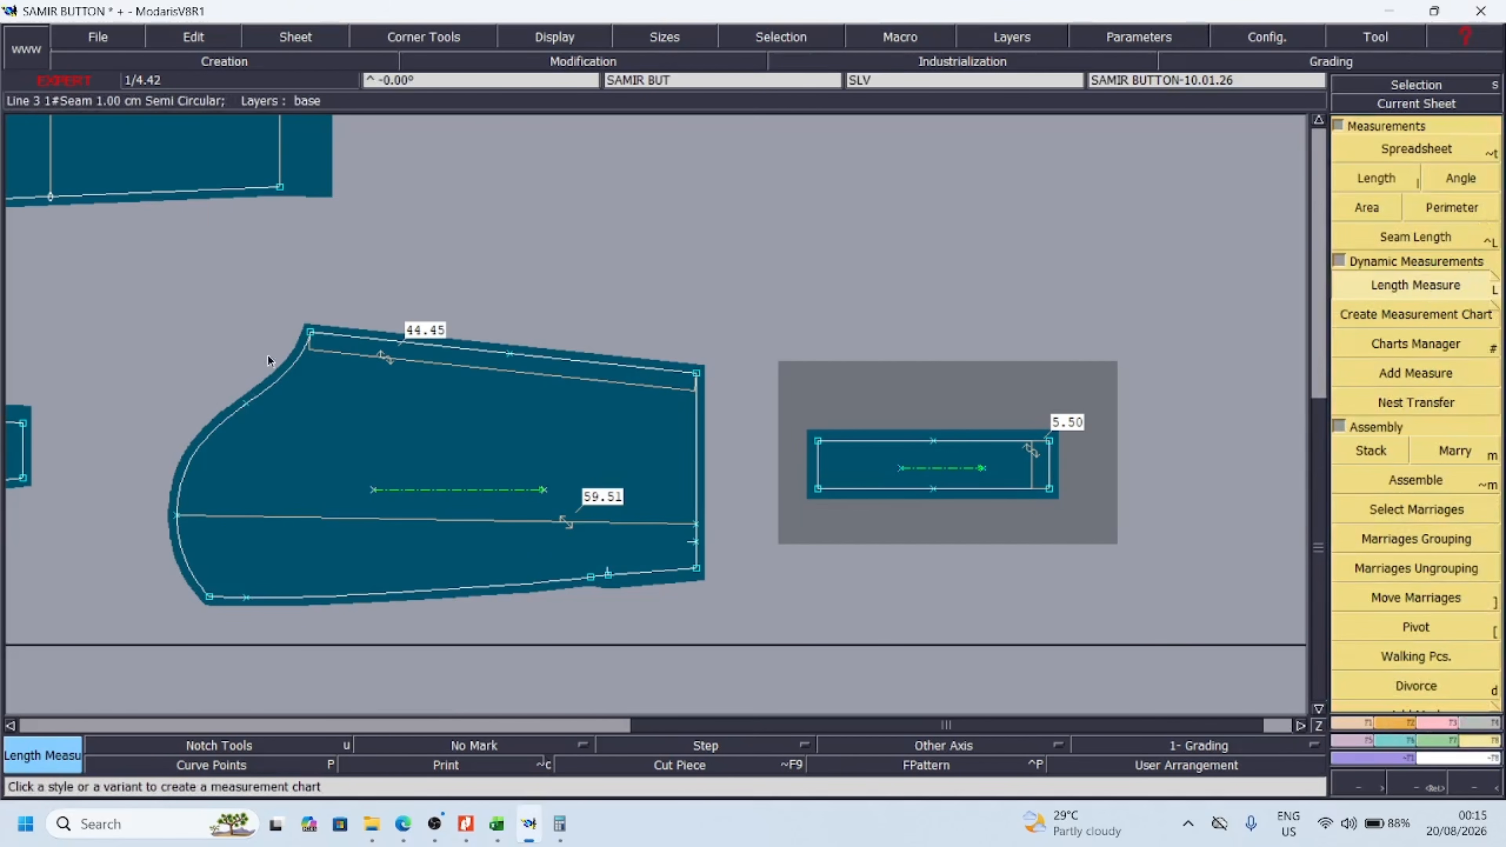
{"action": "left_click", "coordinate": [329, 336]}
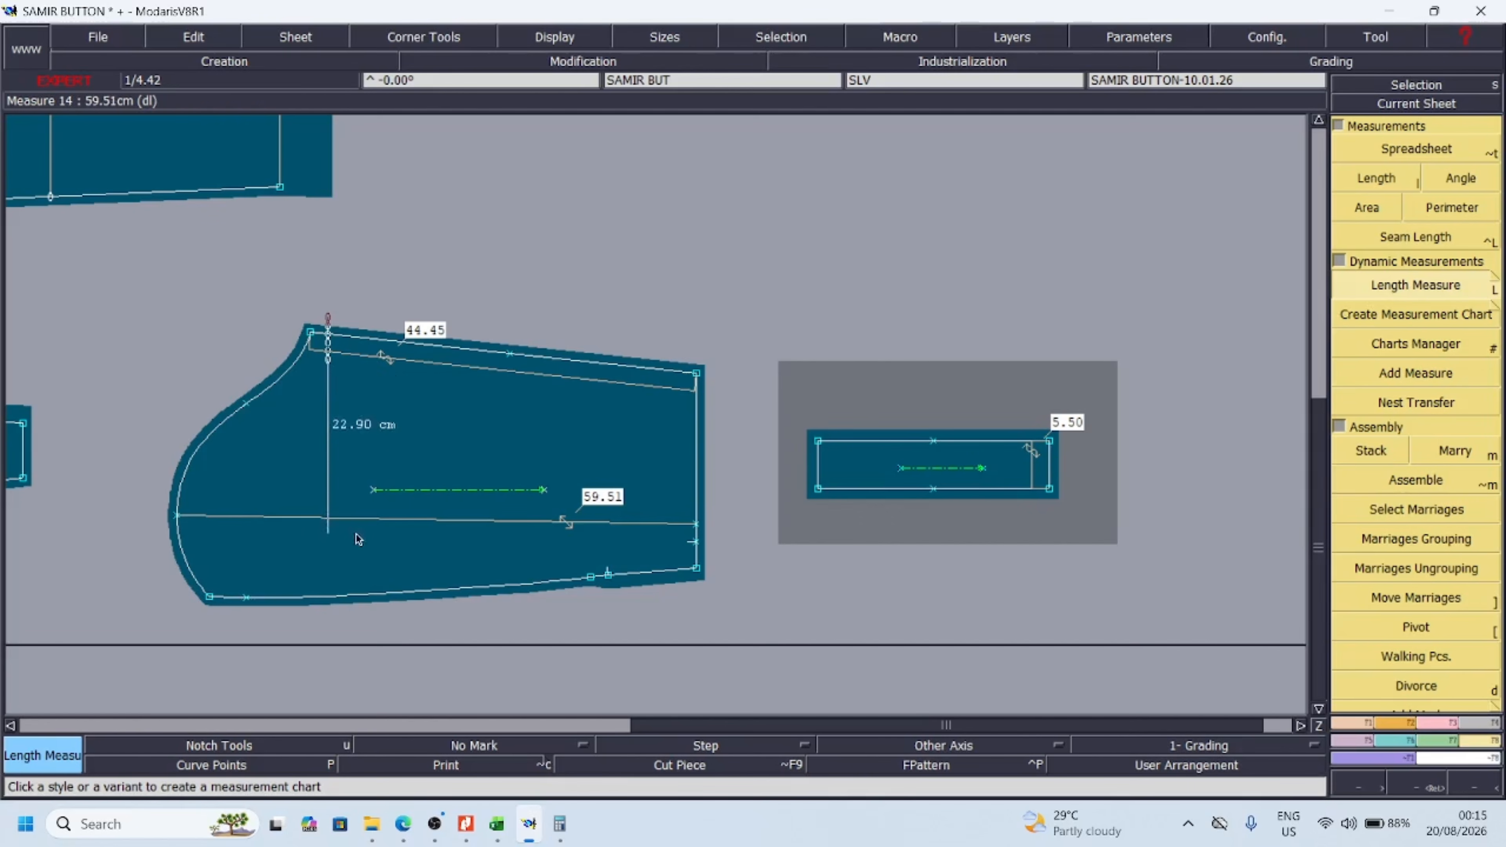
{"action": "left_click", "coordinate": [328, 595]}
Move the main sleeve to the clear area past the cuff and place the SLV SI sleeve piece directly below it
{"action": "left_click", "coordinate": [1474, 789]}
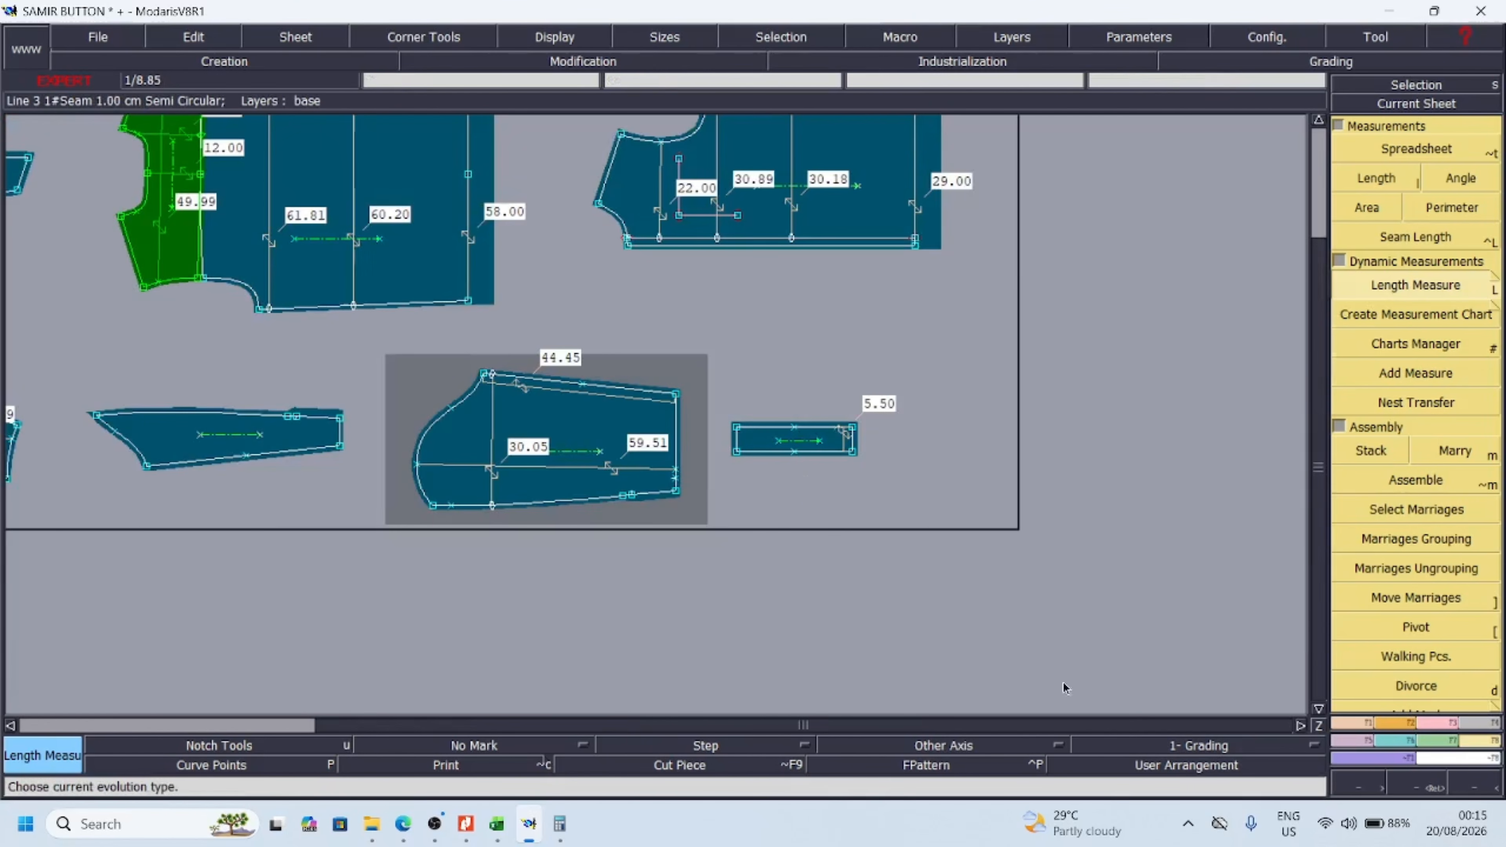
{"action": "key", "text": "space"}
{"action": "left_click", "coordinate": [1114, 370]}
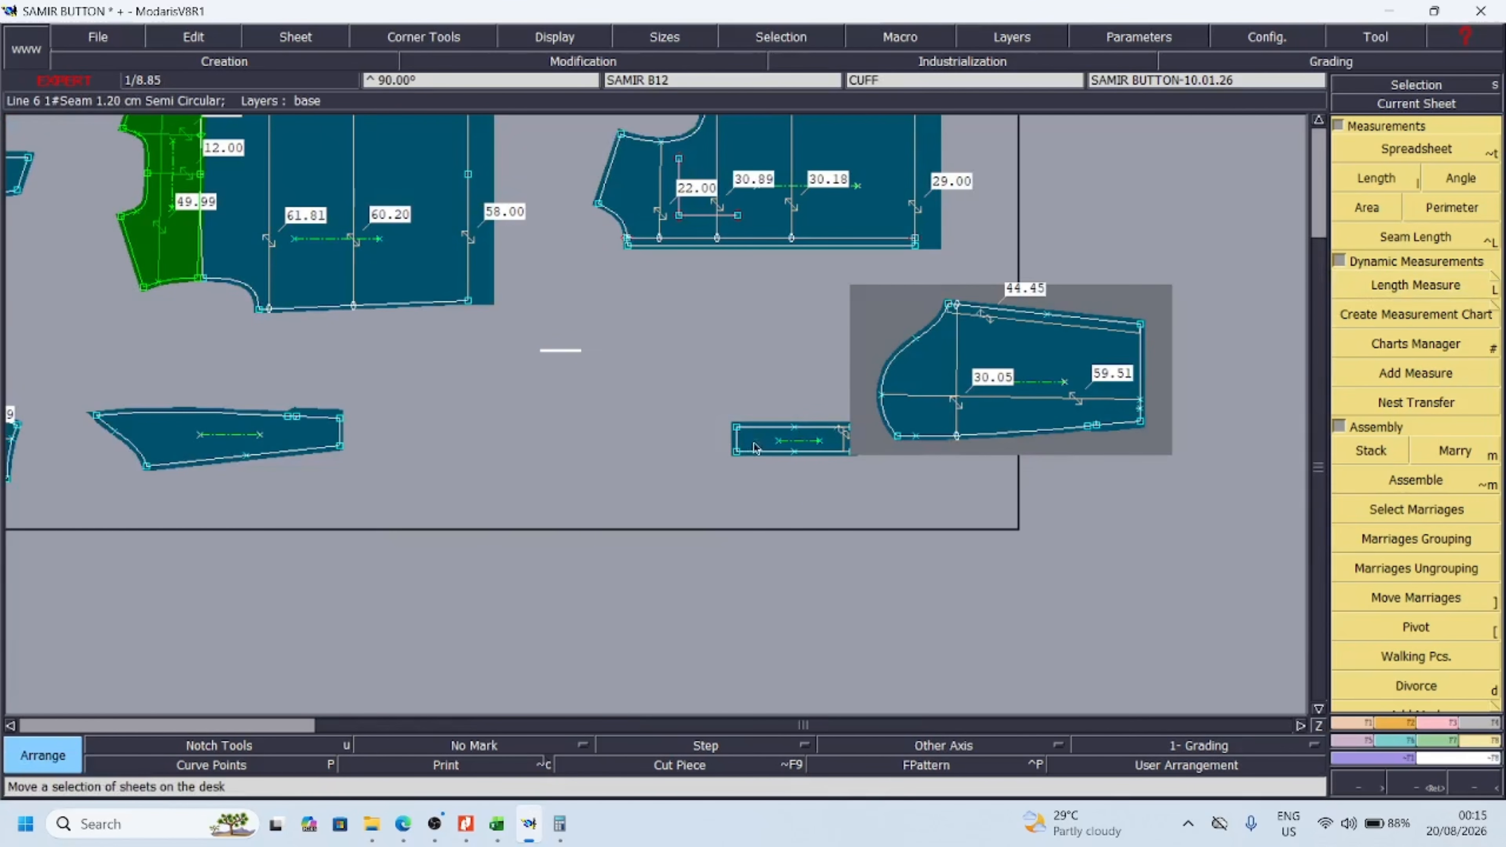
{"action": "left_click", "coordinate": [266, 429]}
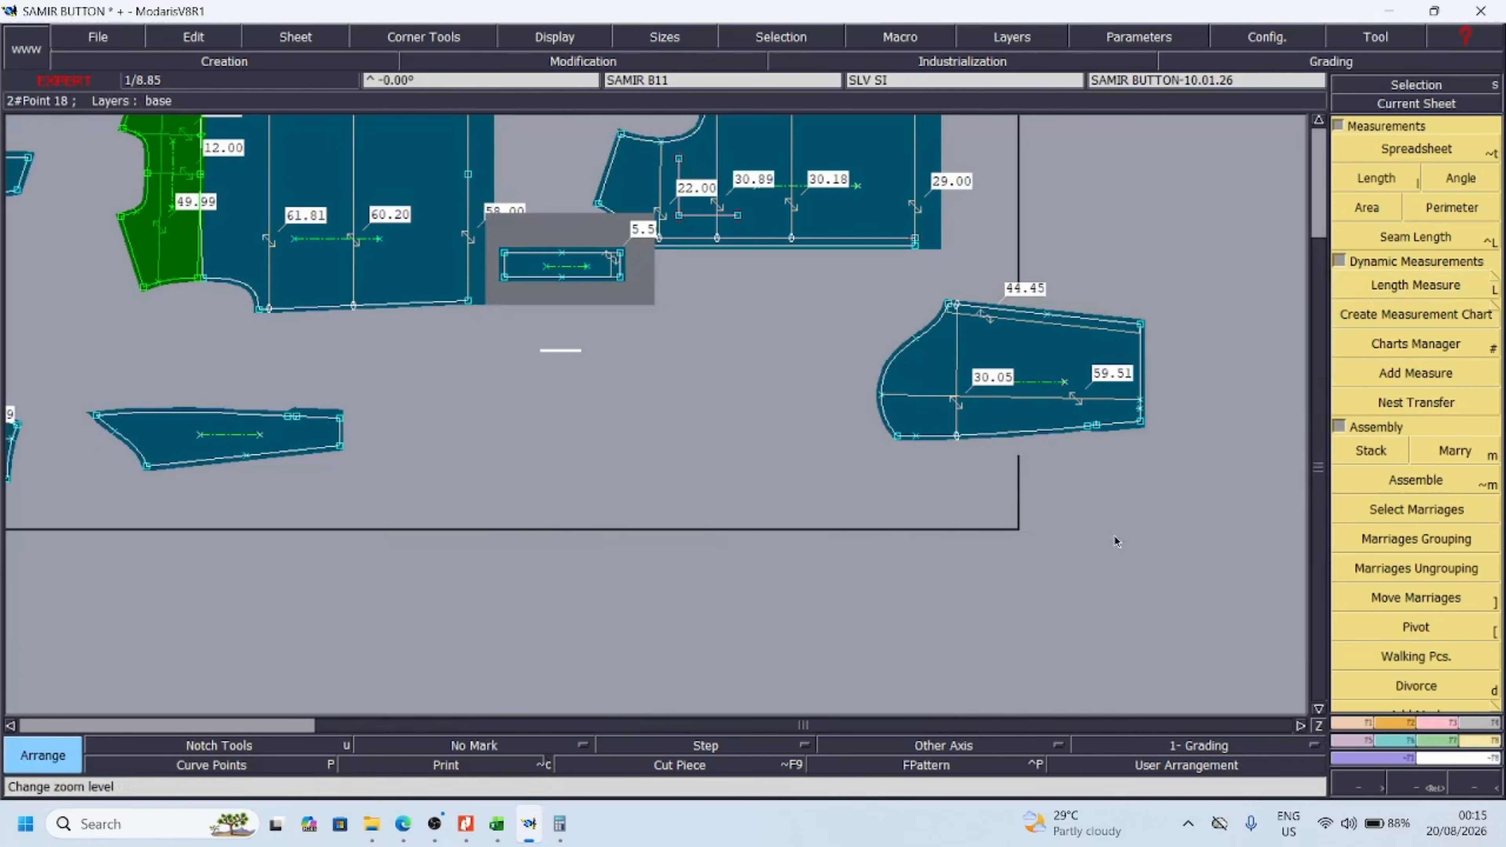
{"action": "left_click", "coordinate": [1095, 507]}
{"action": "scroll", "coordinate": [1110, 589], "scroll_direction": "up", "scroll_amount": 3}
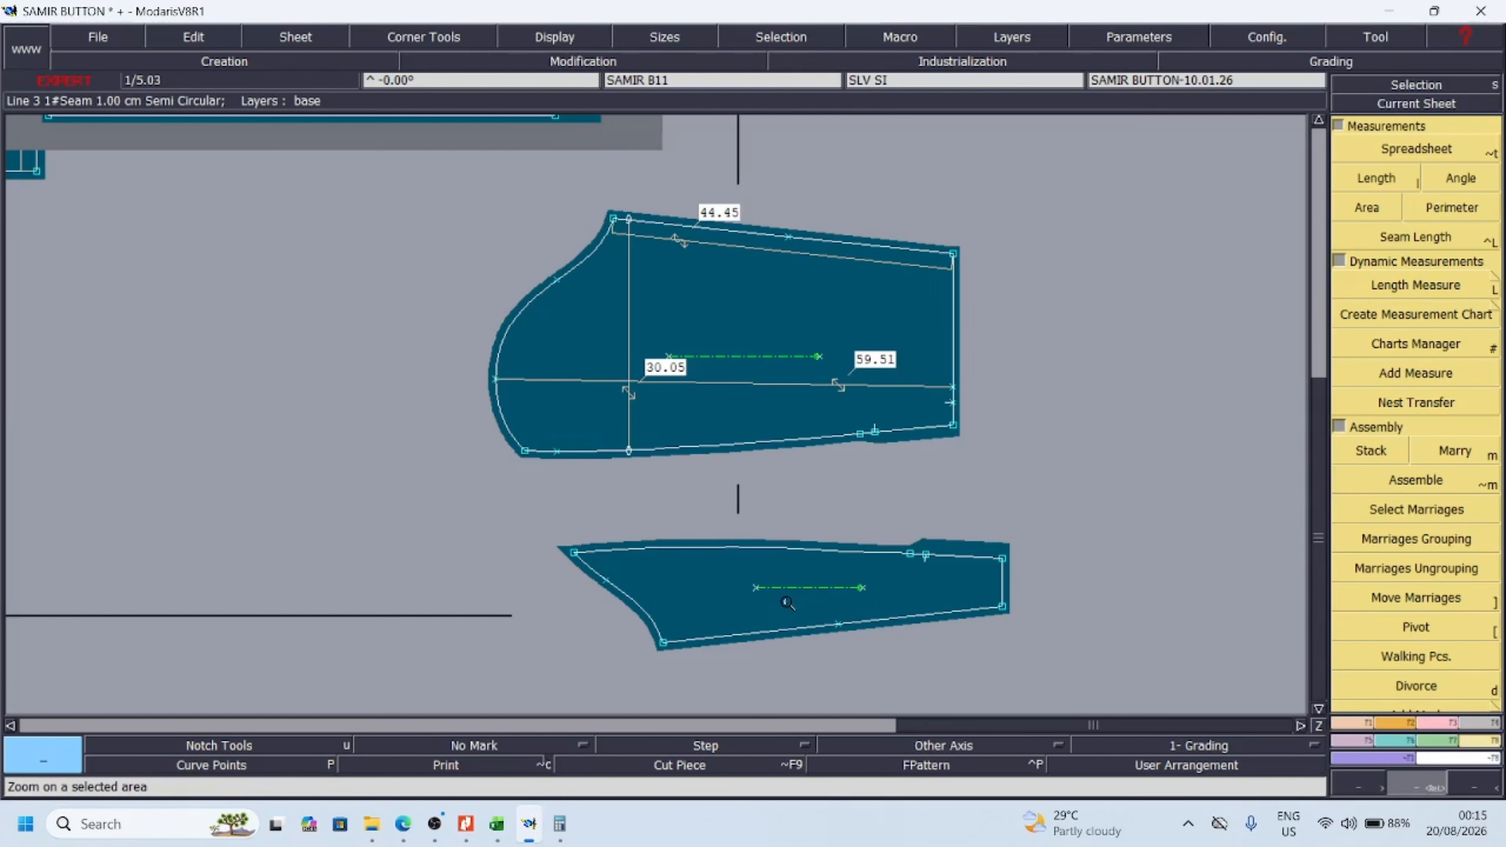
Reposition the SLV SI piece so it sits closely beneath the main sleeve with their hem ends lined up
{"action": "left_click", "coordinate": [752, 603]}
{"action": "left_click", "coordinate": [682, 582]}
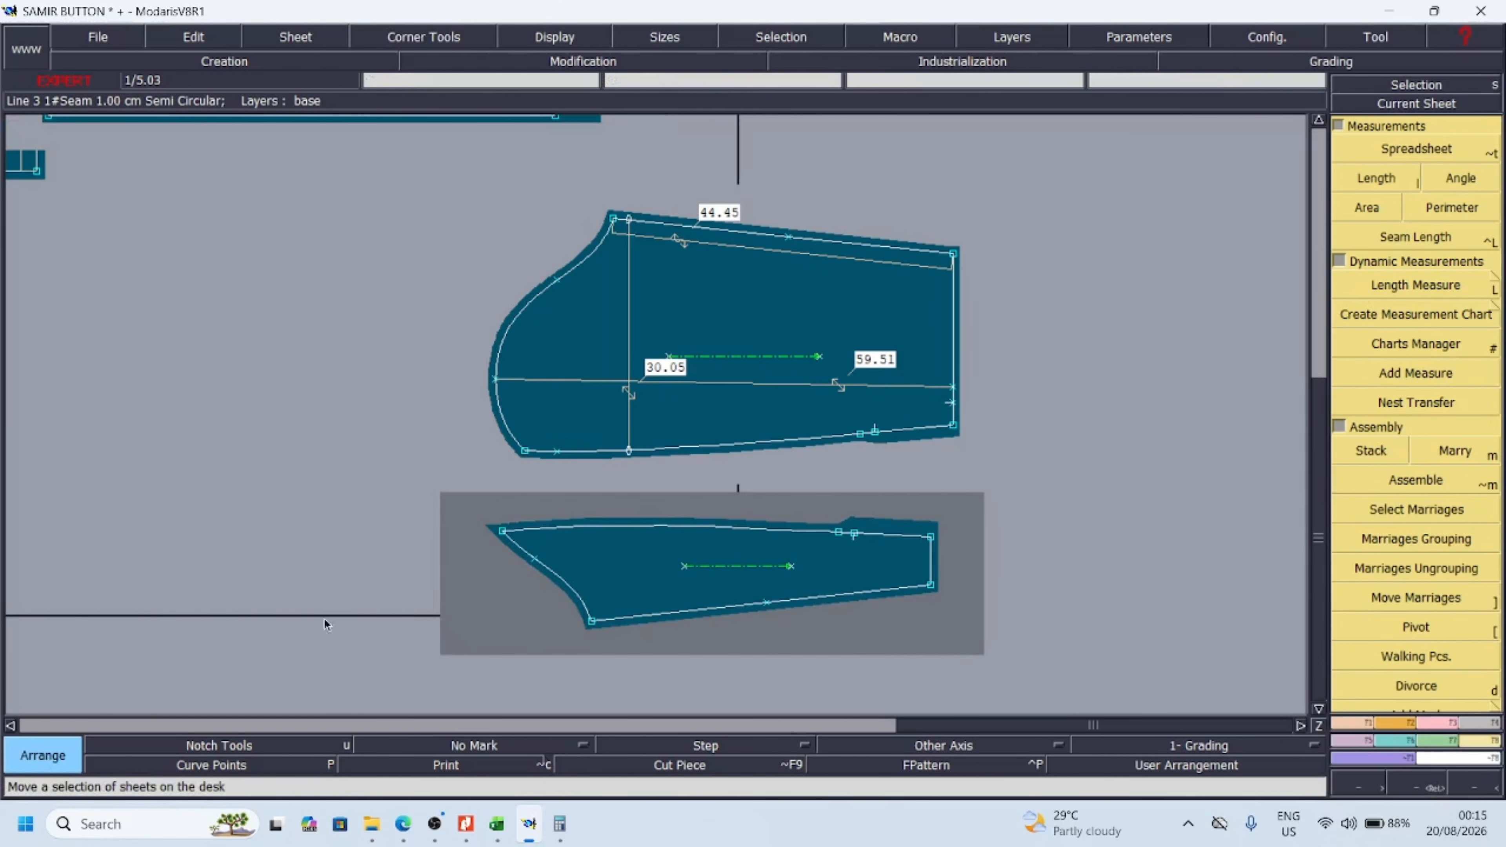
{"action": "left_click", "coordinate": [1362, 684]}
{"action": "left_click", "coordinate": [1369, 669]}
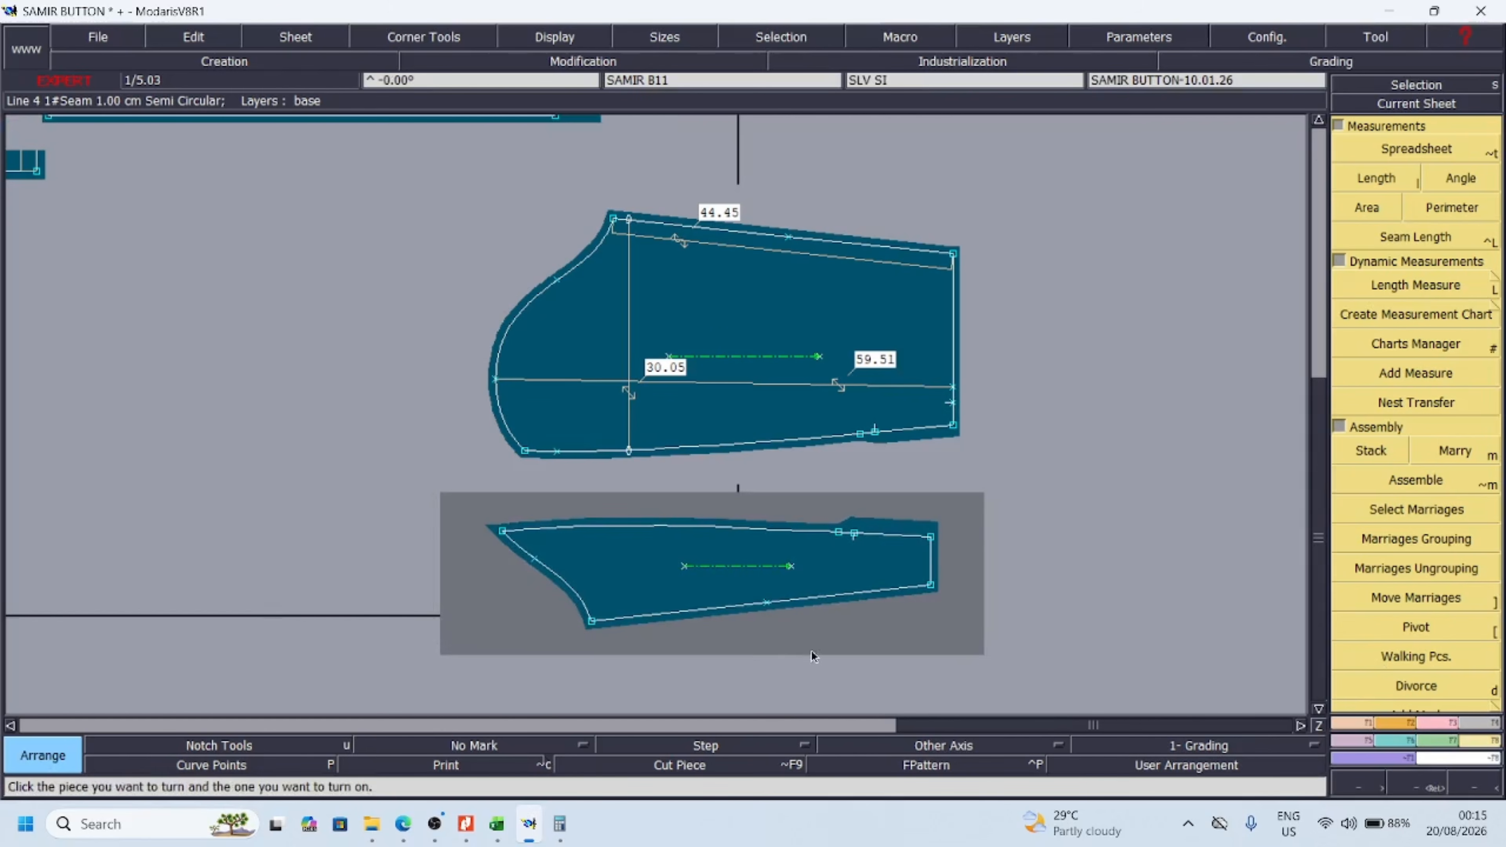
{"action": "left_click", "coordinate": [785, 587]}
{"action": "left_click", "coordinate": [810, 586]}
{"action": "key", "text": "Return"}
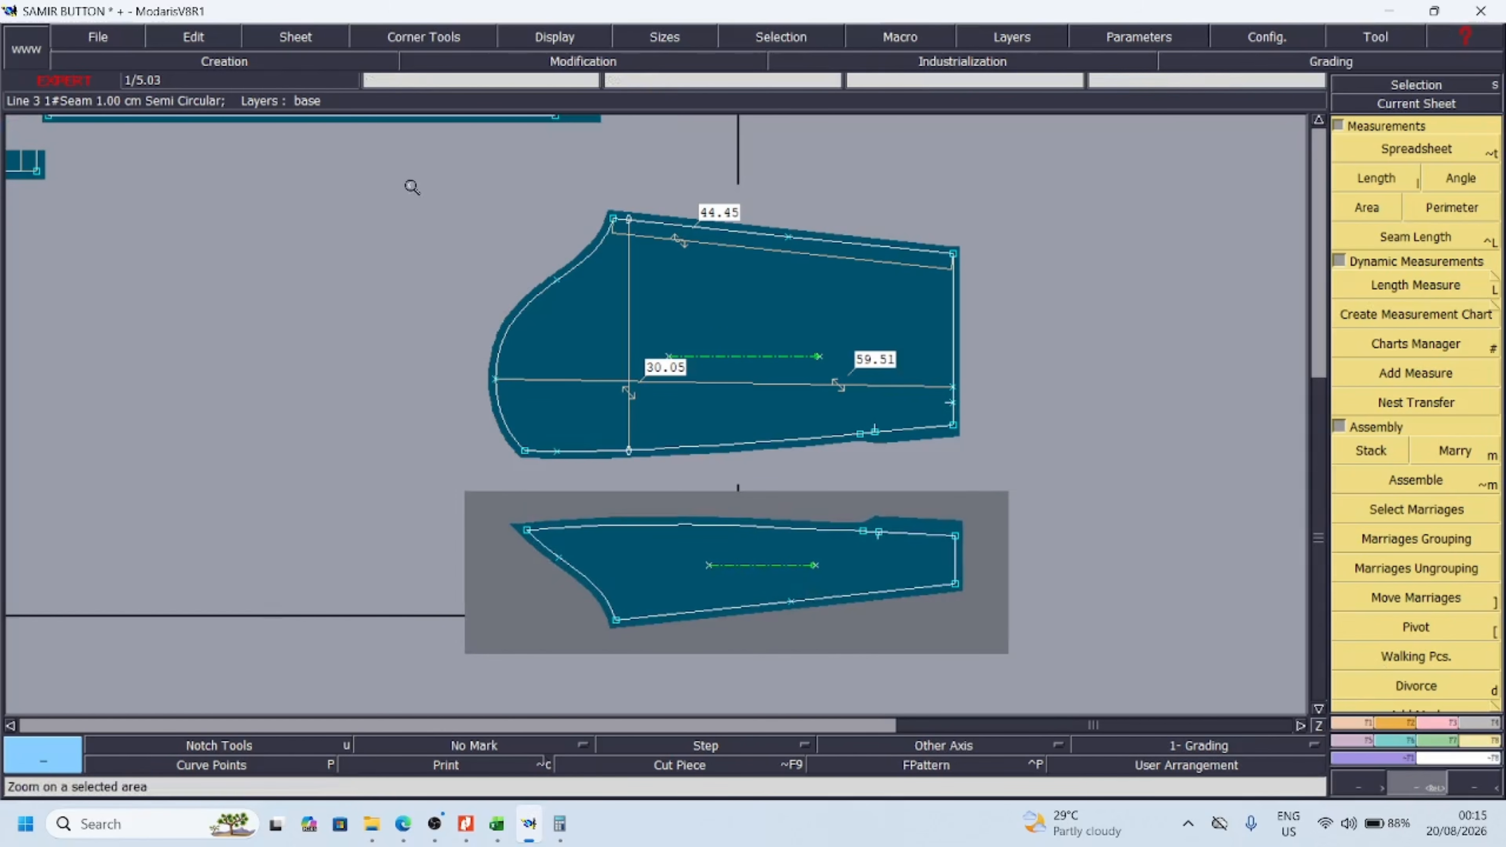
Add a vertical dynamic length measure across the SLV SI piece's width near its underarm corner
{"action": "left_click_drag", "start_coordinate": [410, 185], "coordinate": [845, 690]}
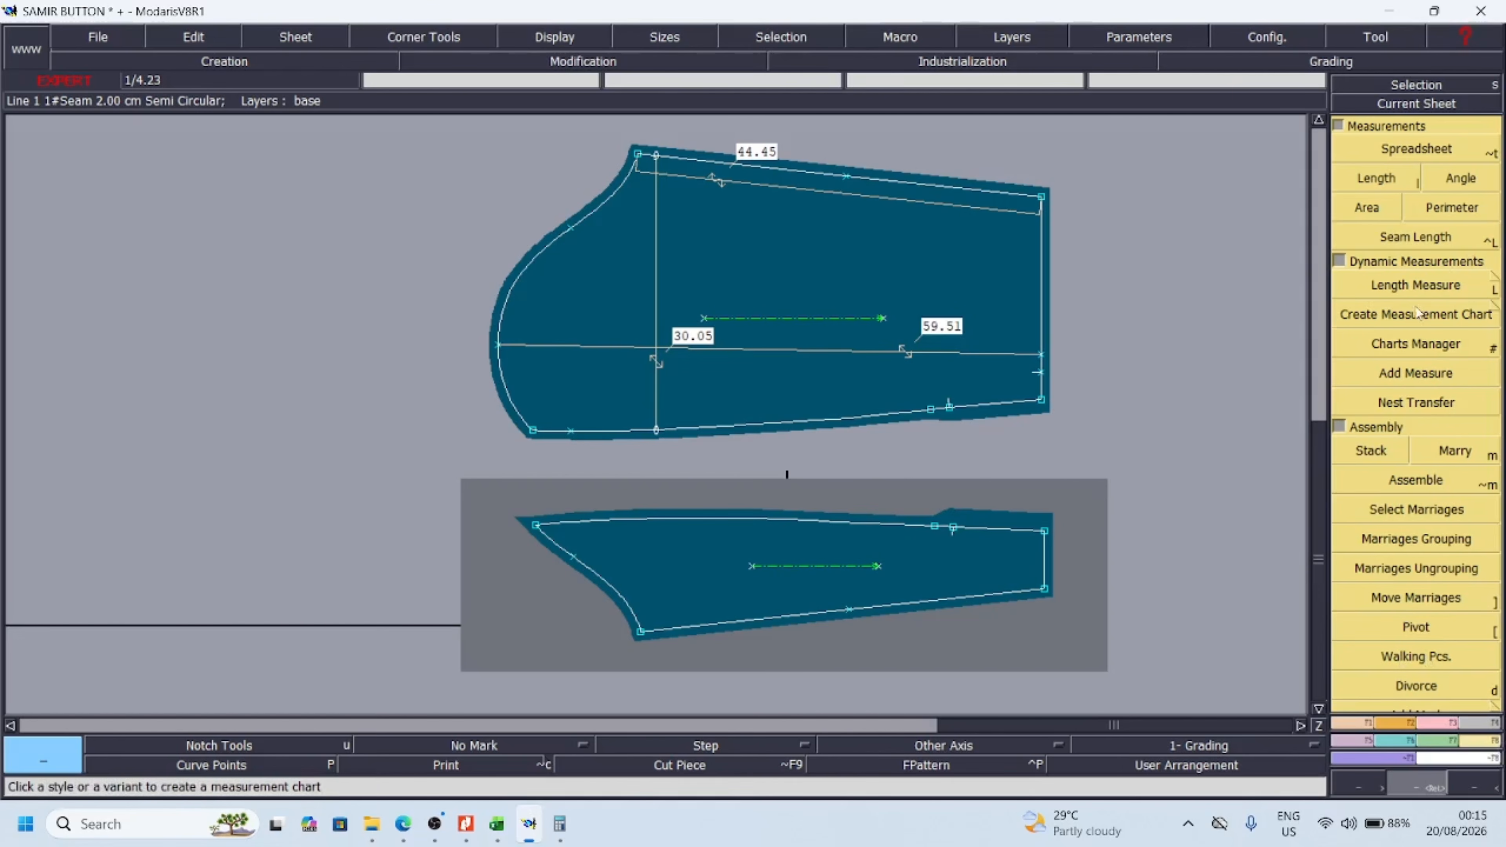
{"action": "left_click", "coordinate": [1415, 285]}
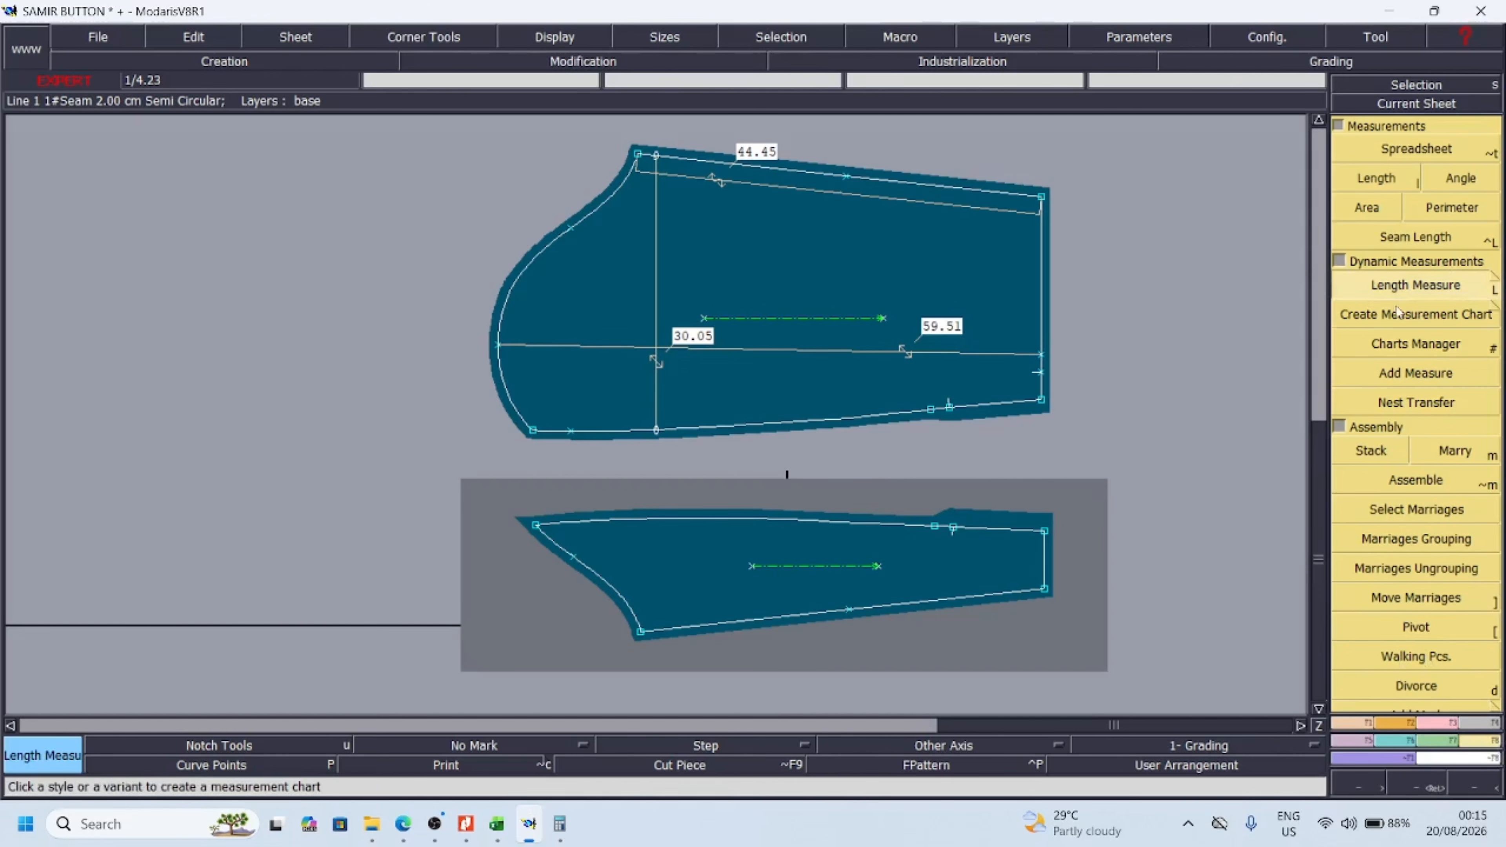
{"action": "left_click", "coordinate": [661, 518]}
{"action": "left_click", "coordinate": [662, 630]}
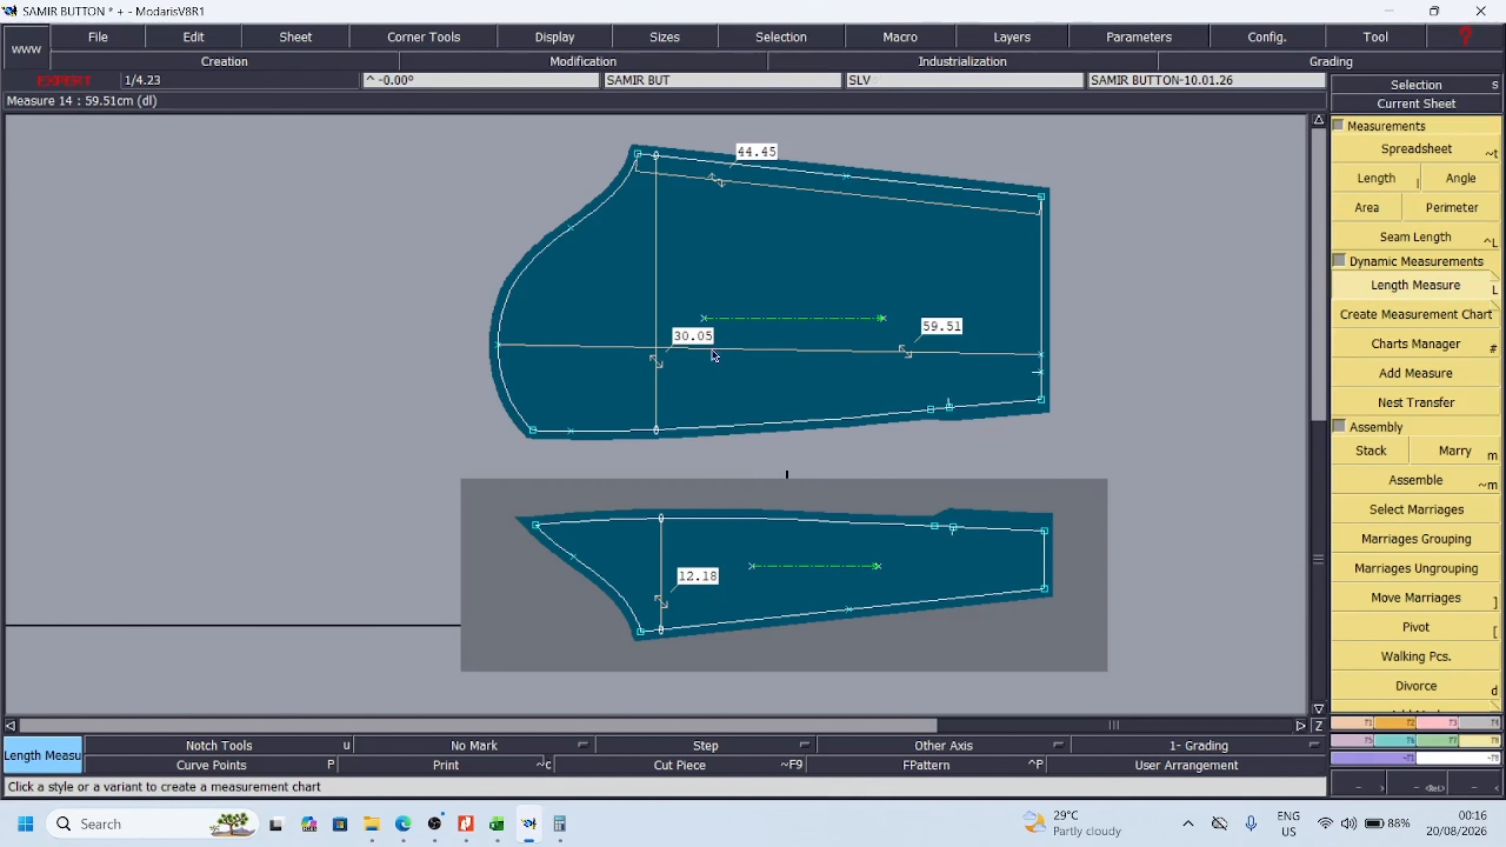
Check the 1/2 bicep width for size L in the Excel chart and return to the sleeve pieces in Modaris
{"action": "mouse_move", "coordinate": [534, 837]}
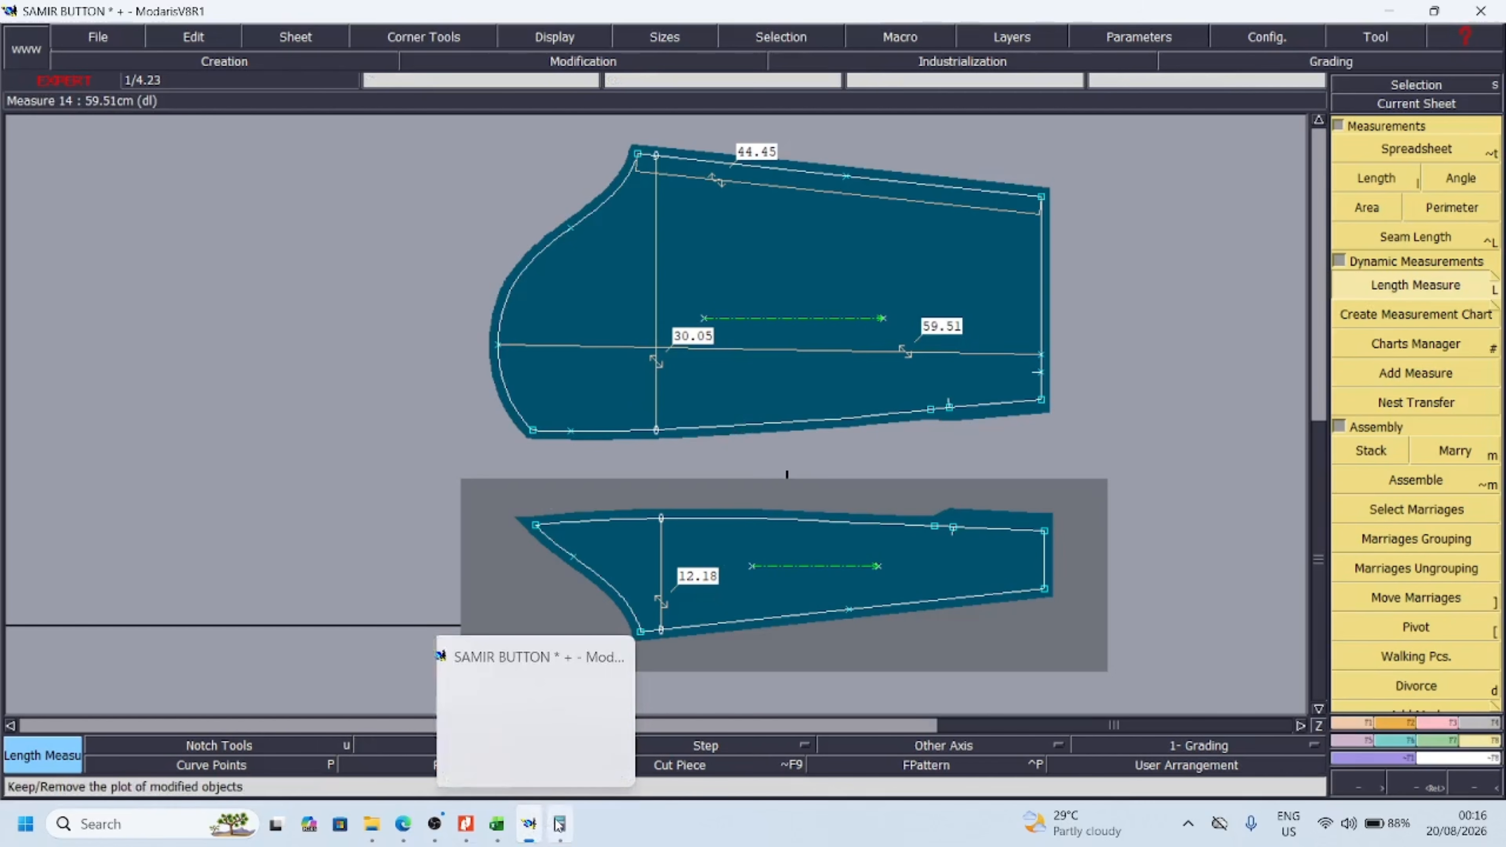
{"action": "left_click", "coordinate": [497, 824]}
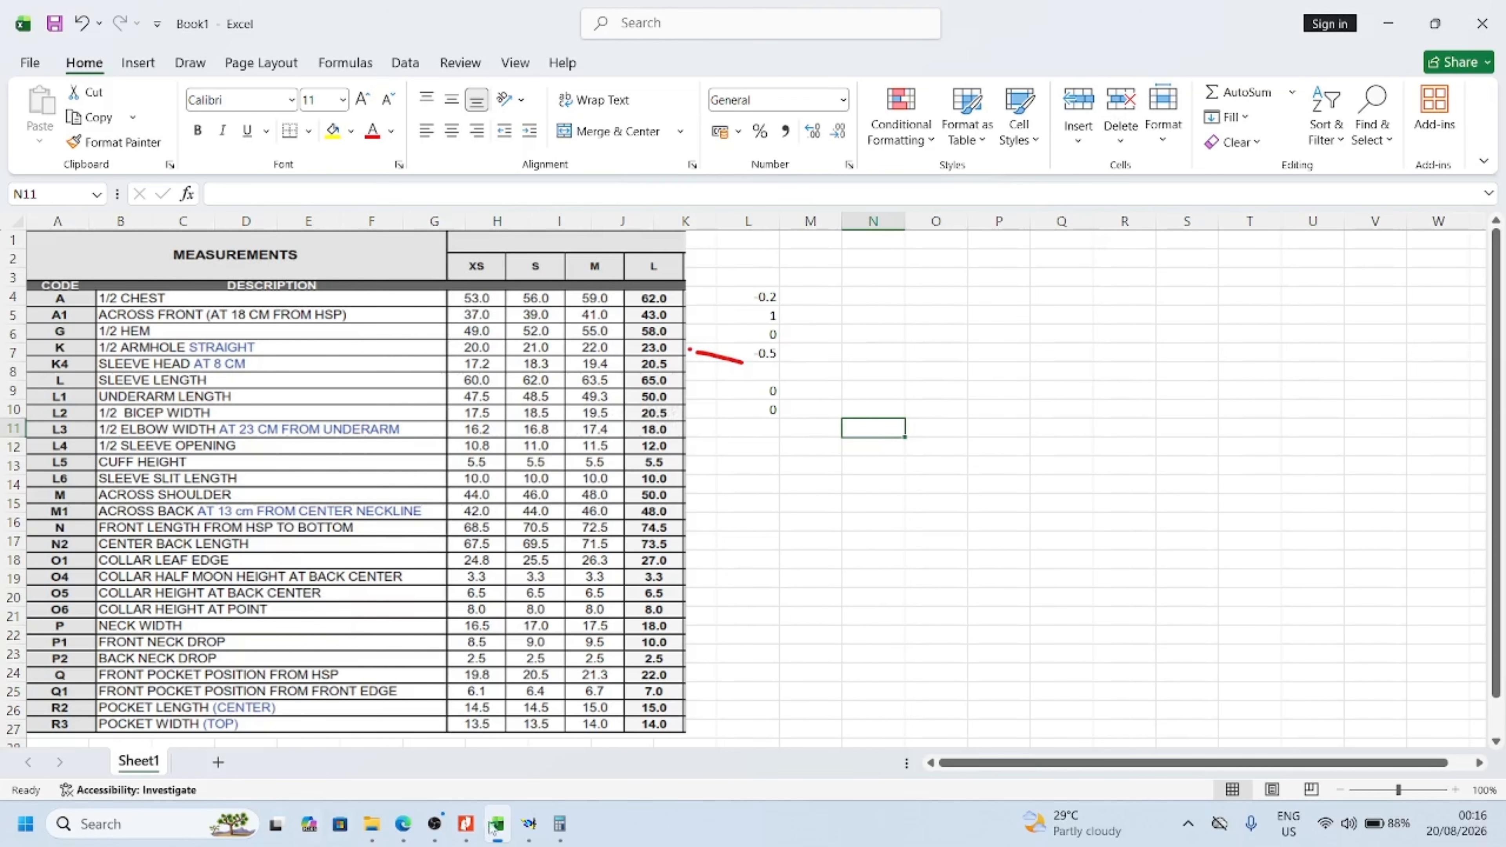
{"action": "mouse_move", "coordinate": [527, 831]}
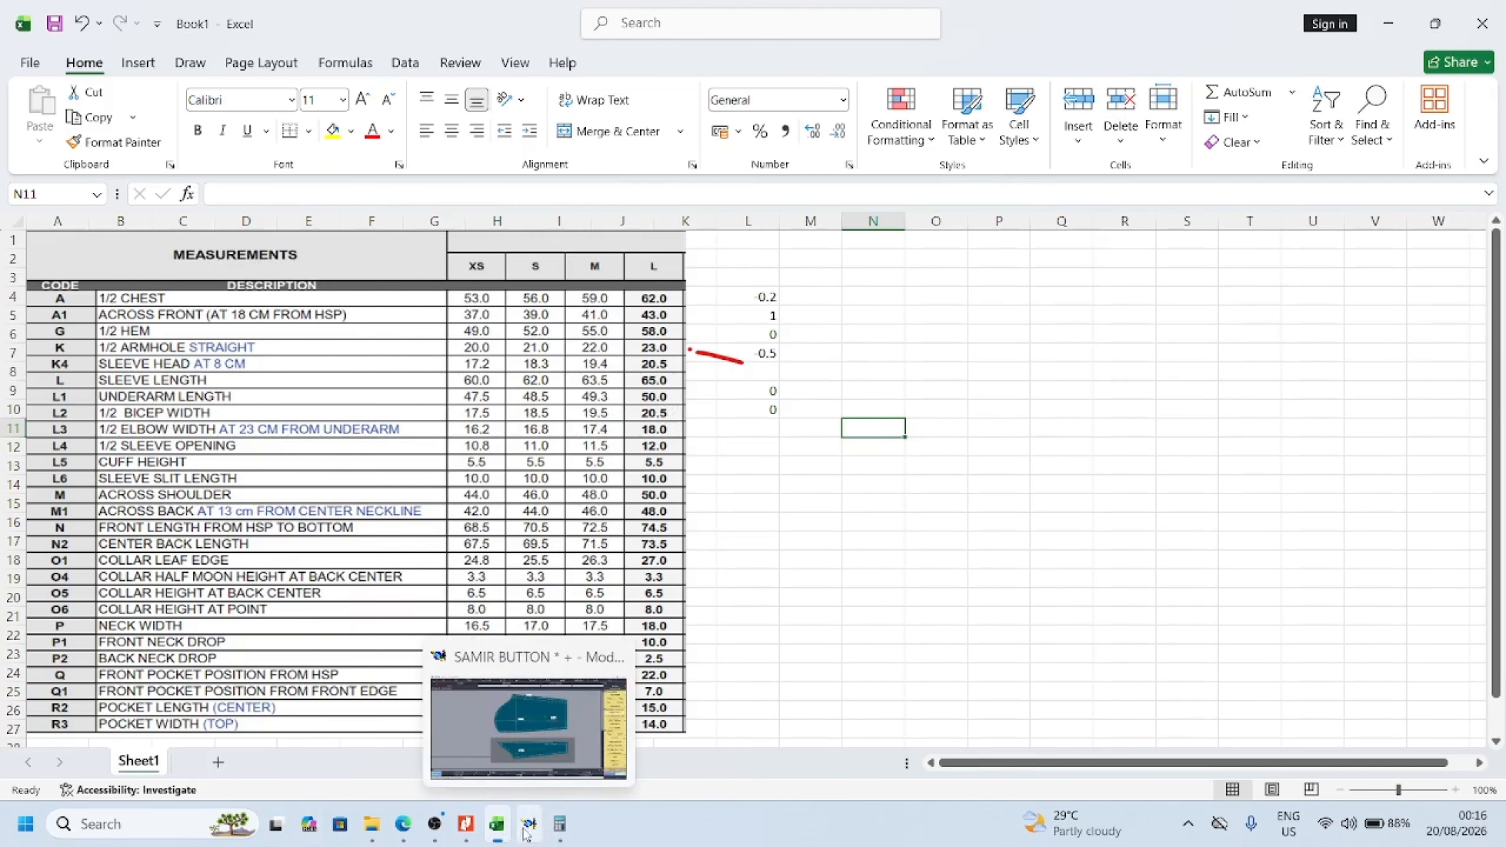
{"action": "left_click", "coordinate": [529, 788]}
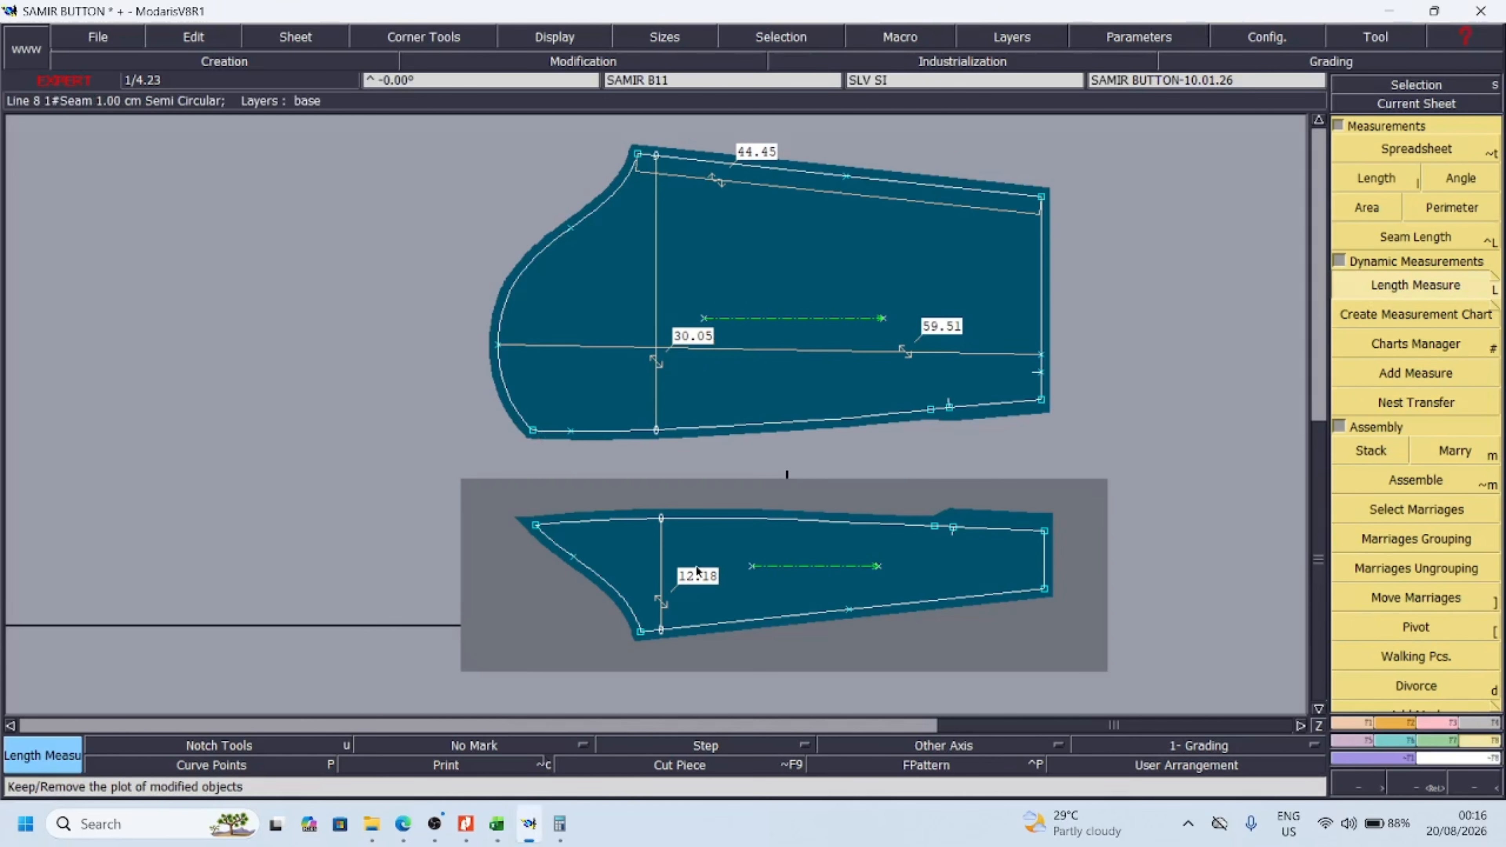
Calculate half the combined bicep width of the main sleeve and SLV SI pieces as (30 + 12) ÷ 2 in Calculator
{"action": "left_click", "coordinate": [561, 835]}
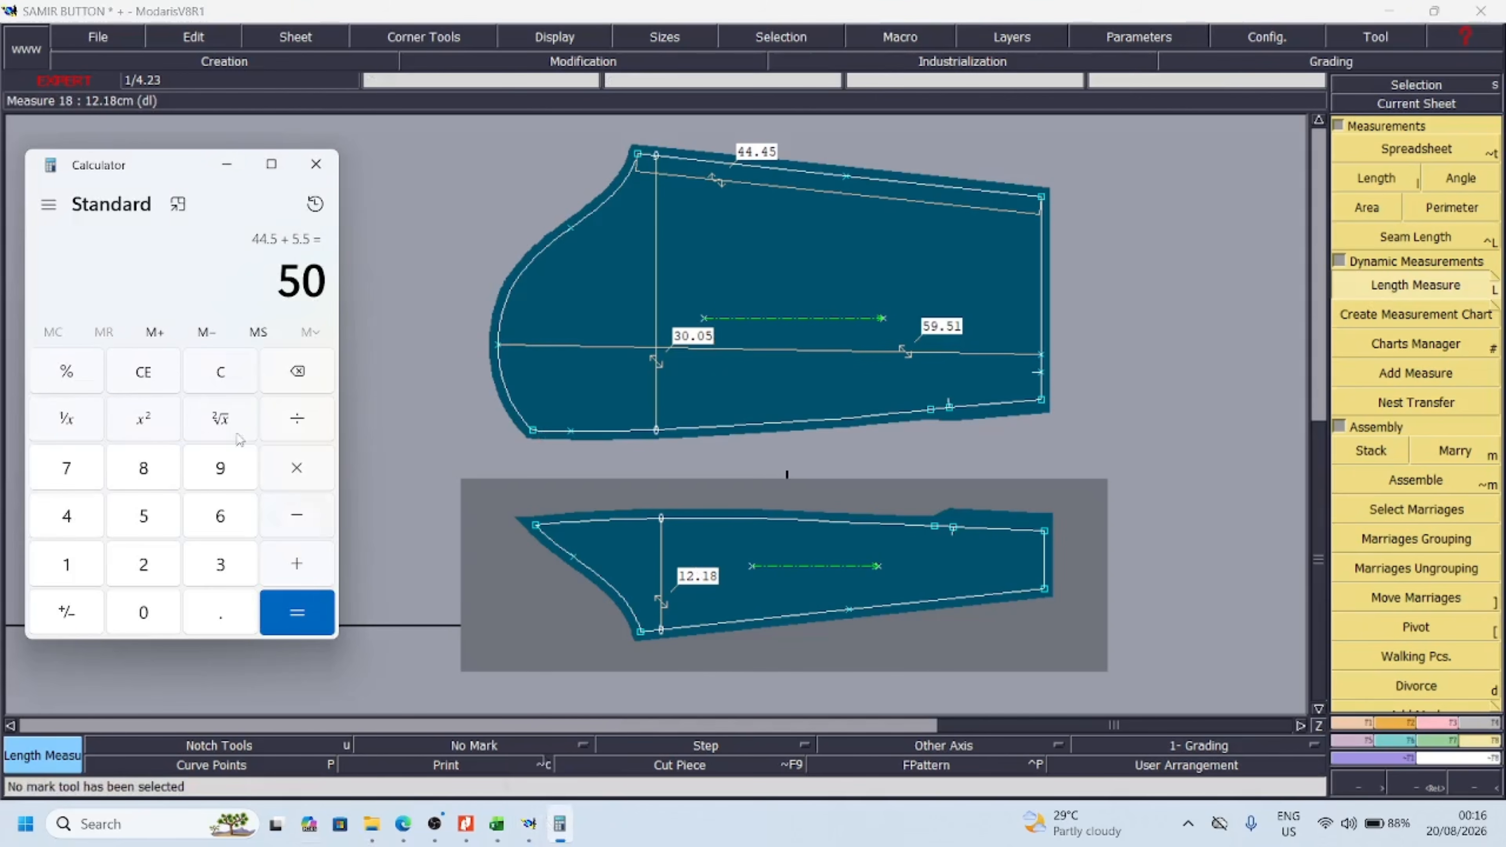
{"action": "left_click", "coordinate": [220, 372]}
{"action": "left_click", "coordinate": [220, 564]}
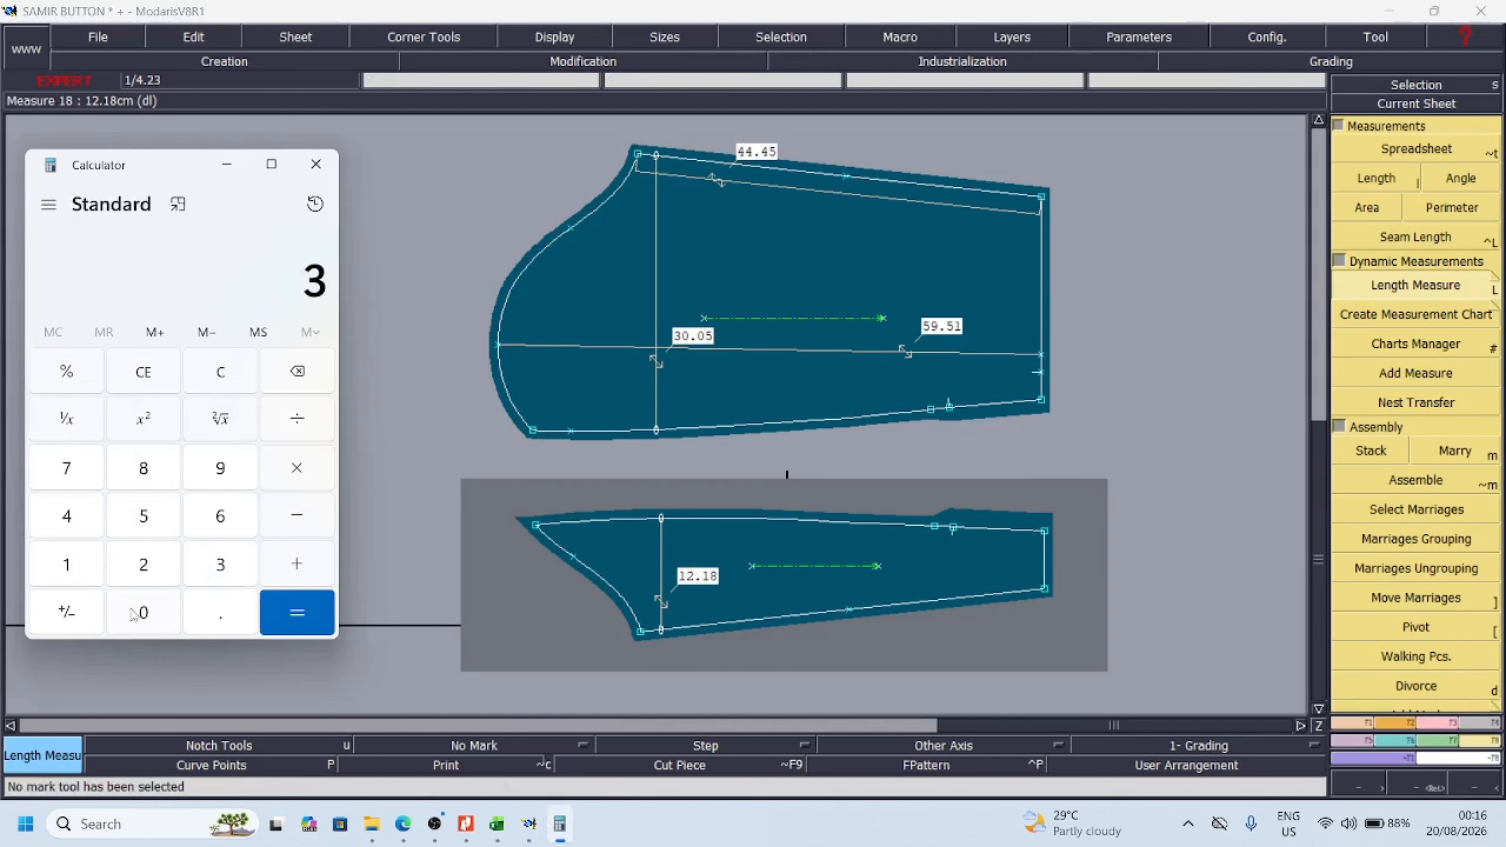
{"action": "left_click", "coordinate": [144, 612]}
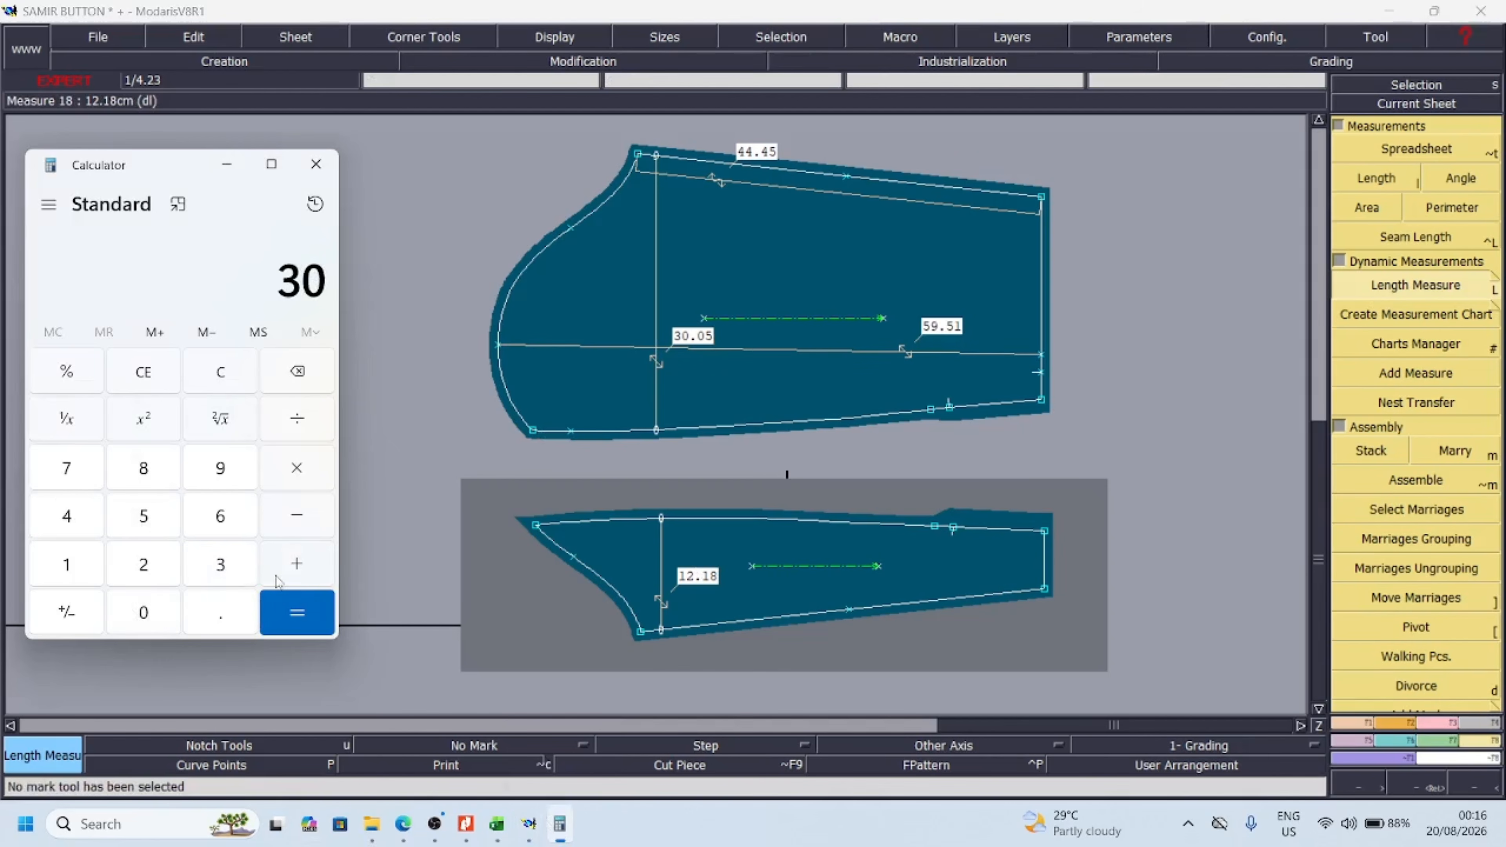
{"action": "left_click", "coordinate": [75, 577]}
{"action": "left_click", "coordinate": [144, 564]}
{"action": "key", "text": "Return"}
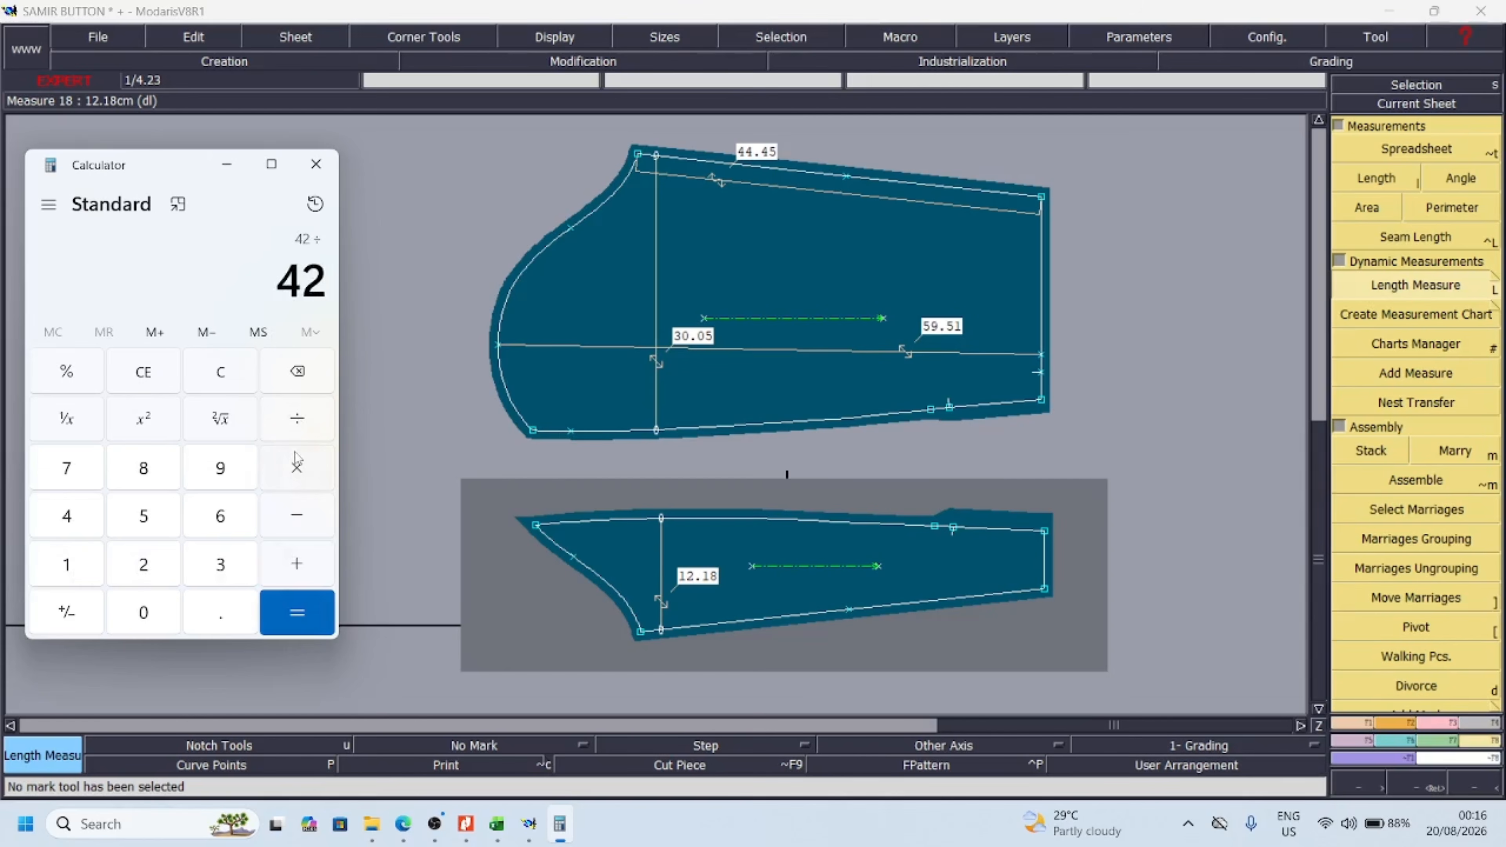
{"action": "left_click", "coordinate": [144, 564]}
{"action": "key", "text": "Return"}
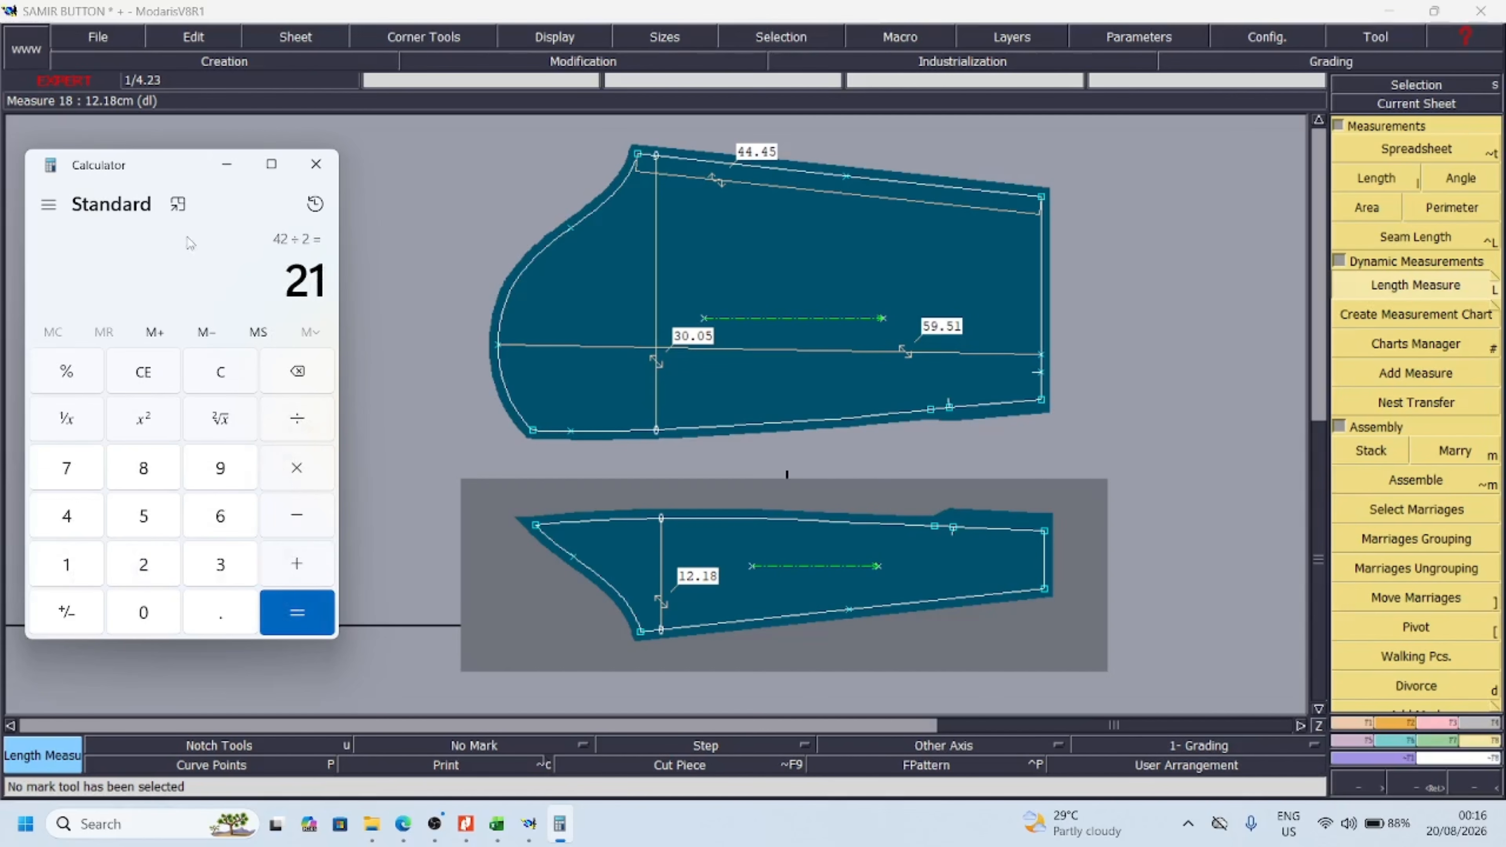
{"action": "left_click", "coordinate": [227, 164]}
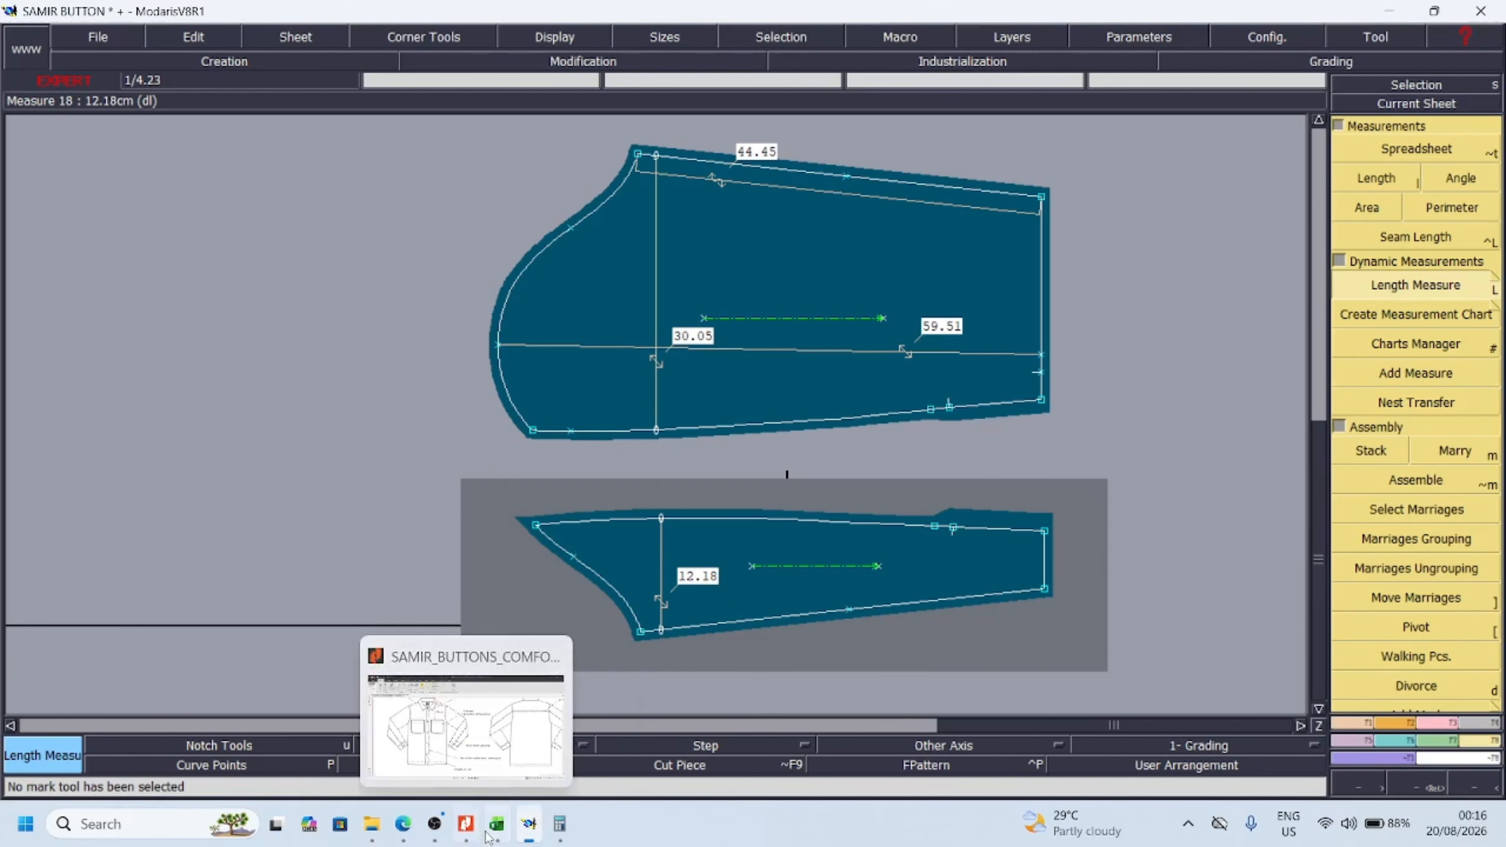
Record a difference of 0.5 for the 1/2 bicep width in cell L11 of the Excel chart
{"action": "left_click", "coordinate": [497, 826]}
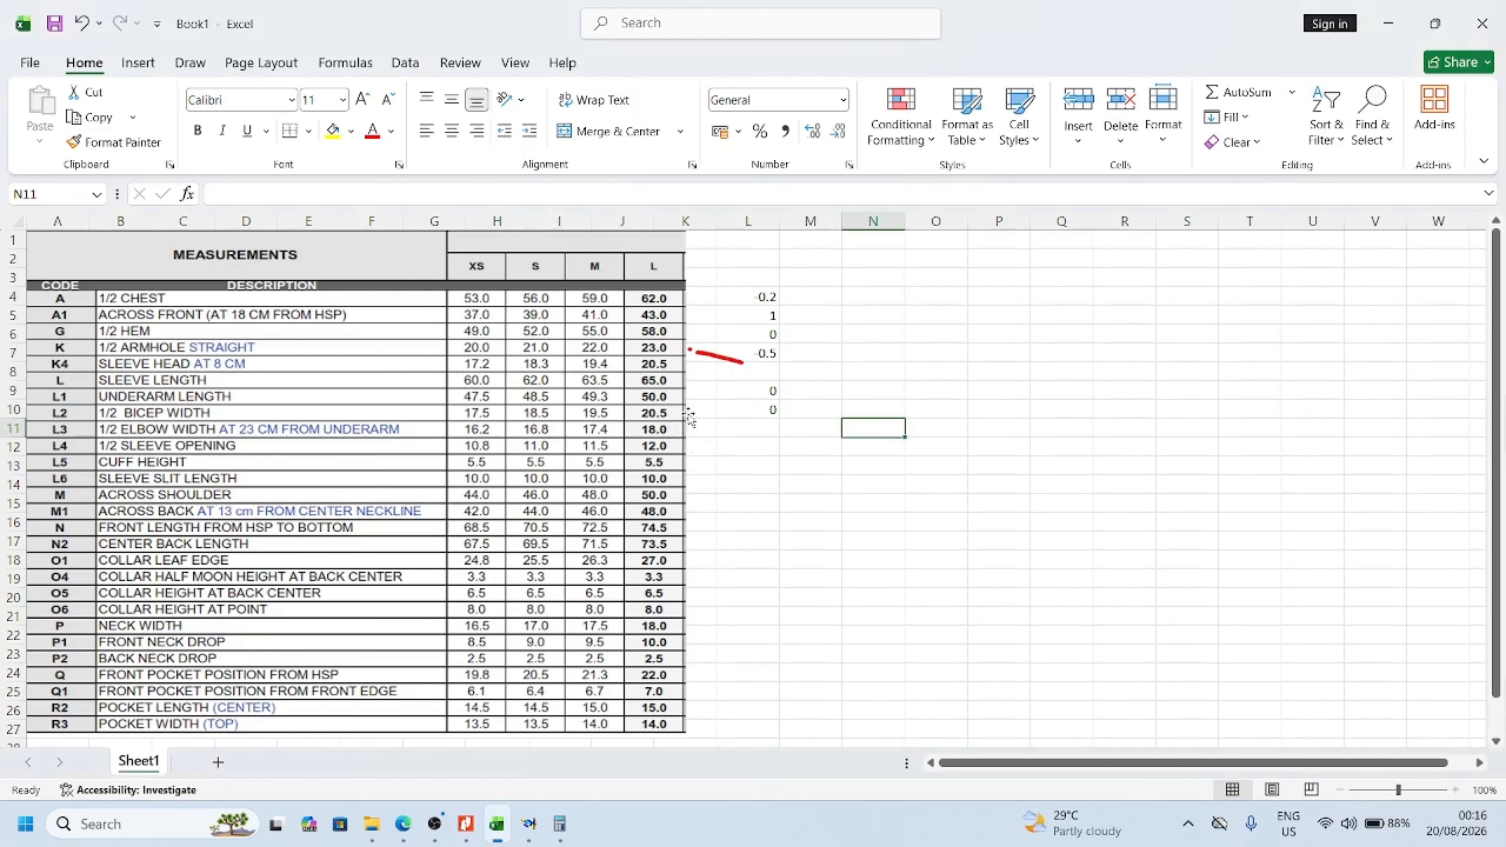
{"action": "left_click", "coordinate": [774, 432]}
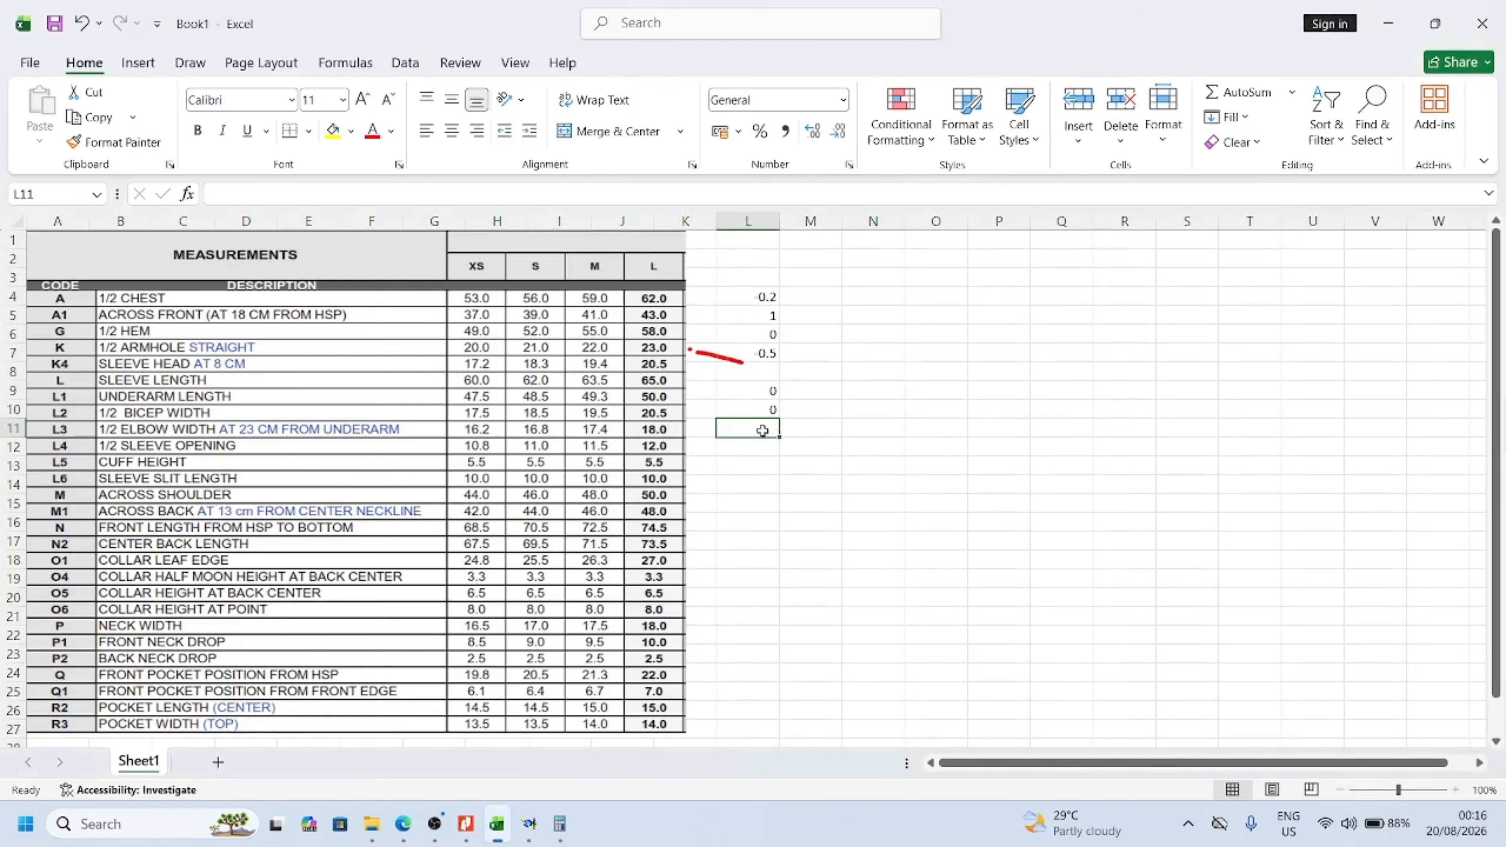
{"action": "type", "text": "-.5"}
{"action": "left_click", "coordinate": [831, 437]}
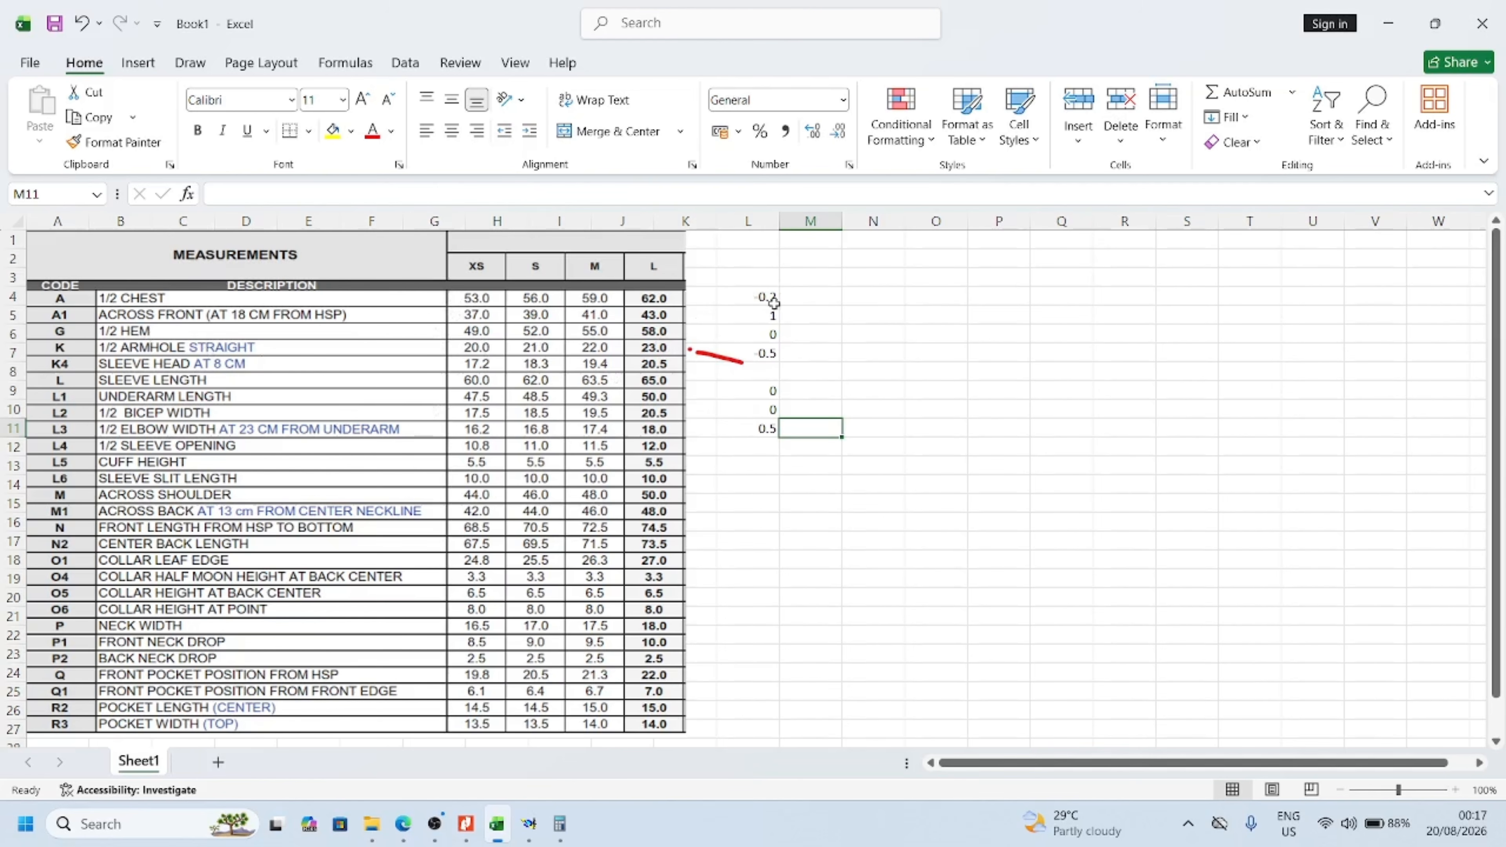
Review the differences recorded in the chart for 1/2 chest, across front and 1/2 armhole
{"action": "left_click", "coordinate": [771, 318]}
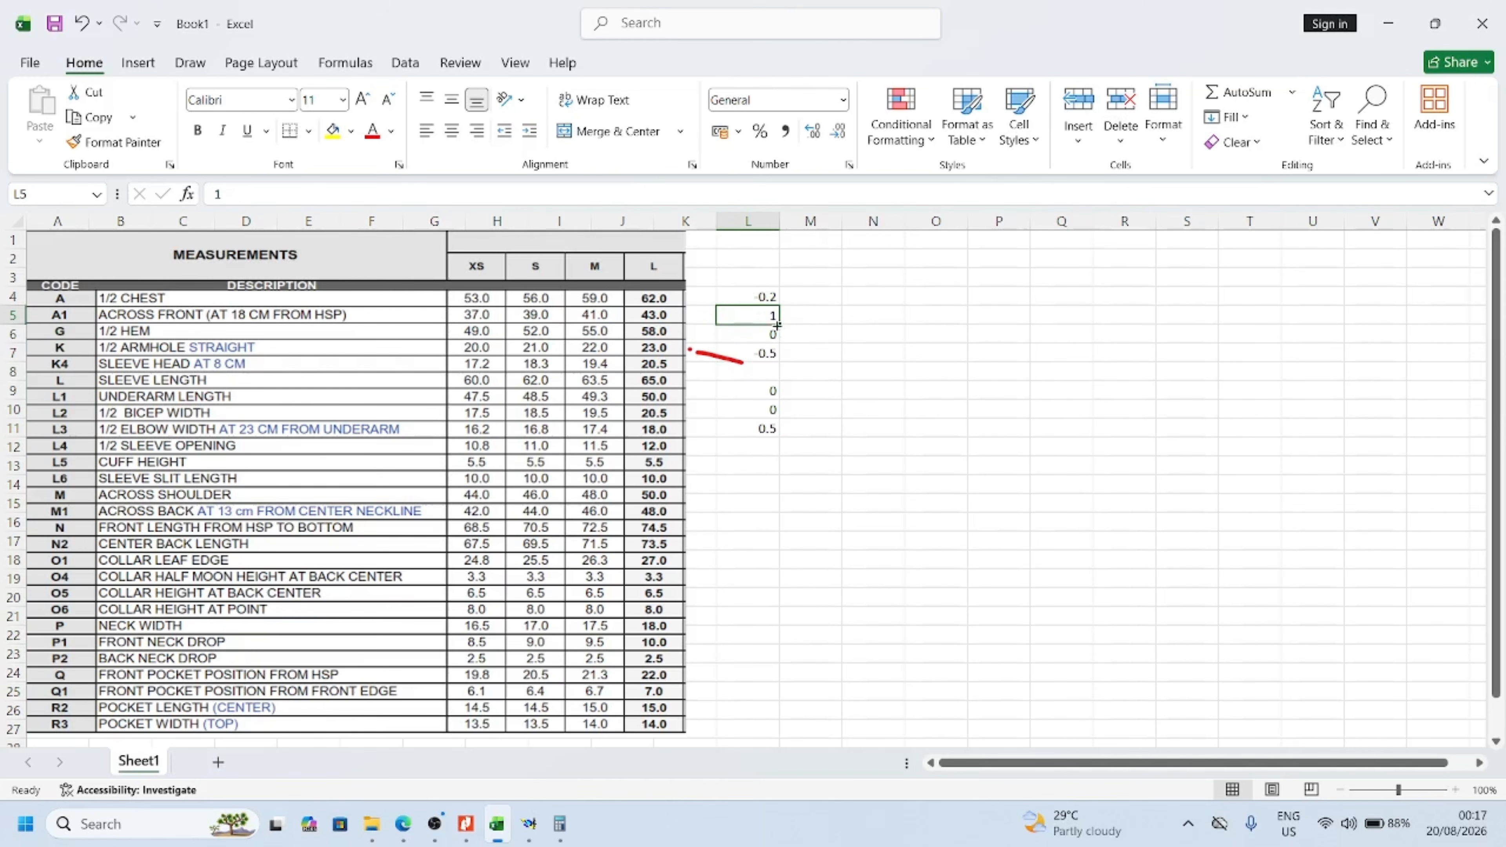
{"action": "left_click", "coordinate": [766, 296]}
{"action": "left_click", "coordinate": [772, 356]}
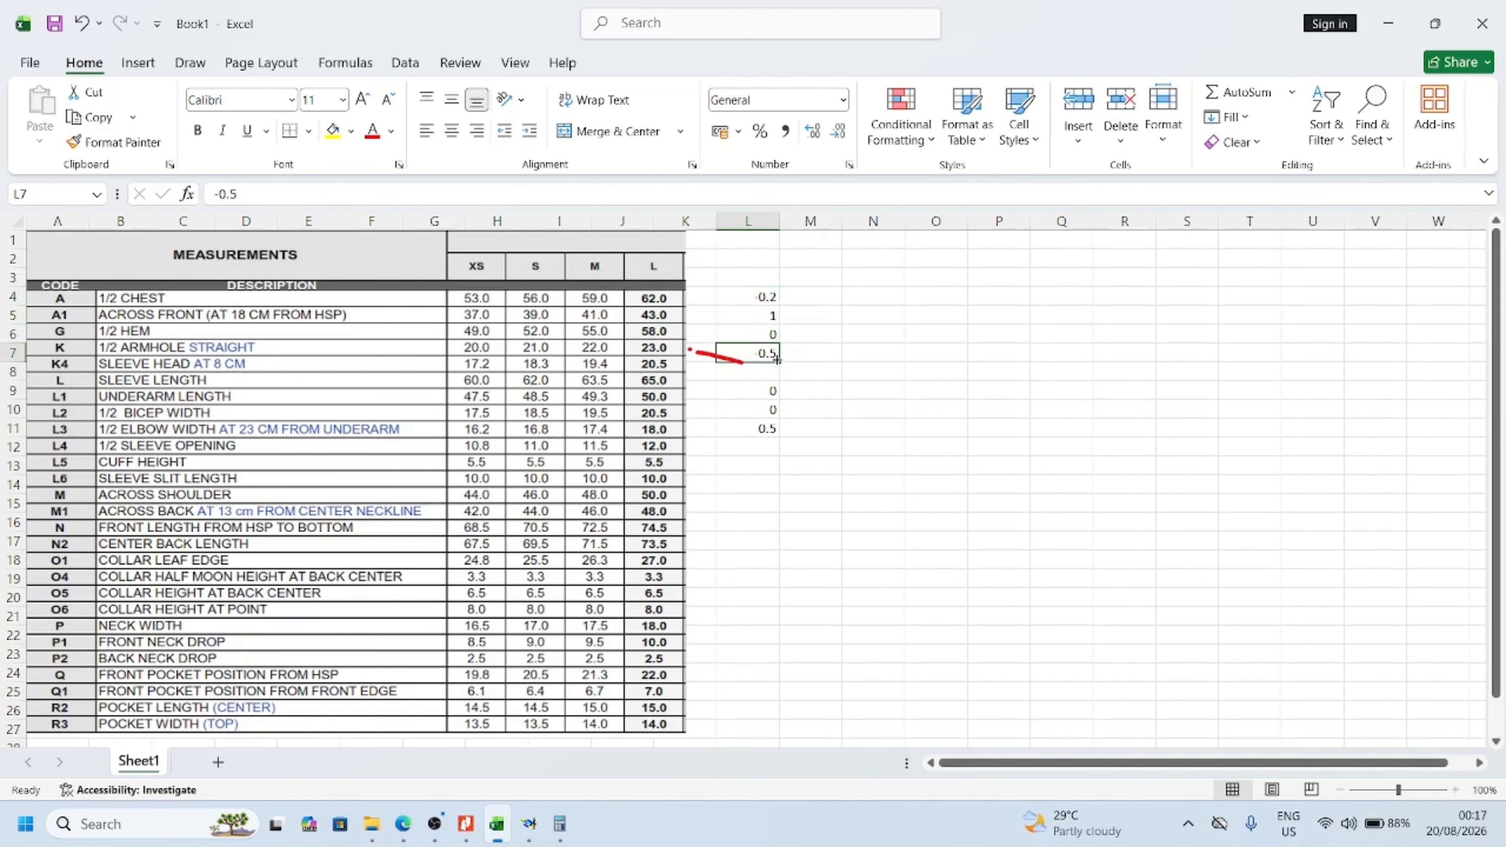
{"action": "left_click", "coordinate": [159, 299]}
{"action": "left_click", "coordinate": [766, 298]}
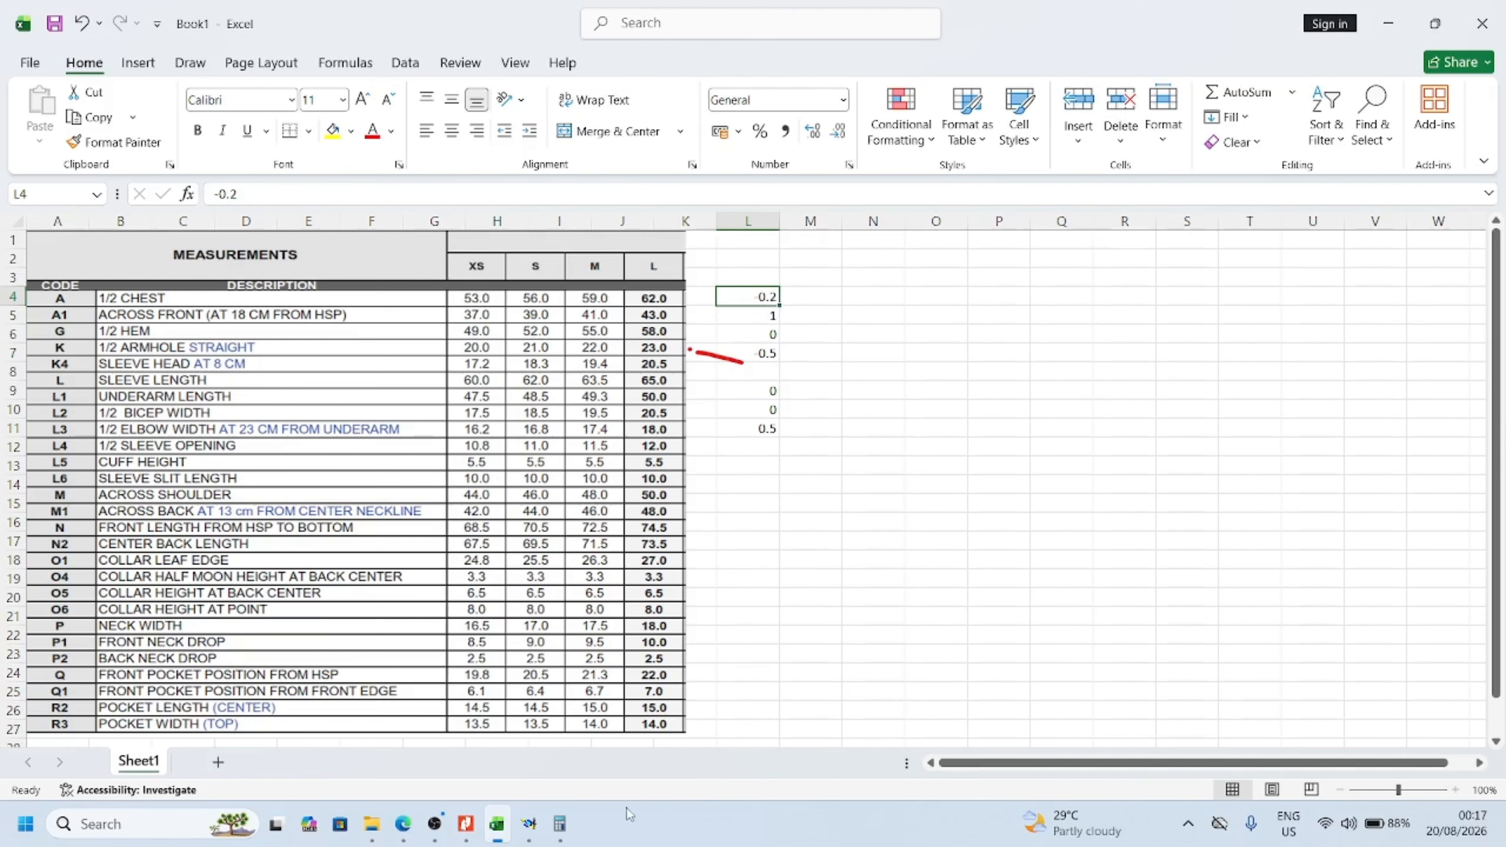
Return to Modaris, arrange all sheets on the desk and divorce the married yoke from the back piece
{"action": "left_click", "coordinate": [529, 823]}
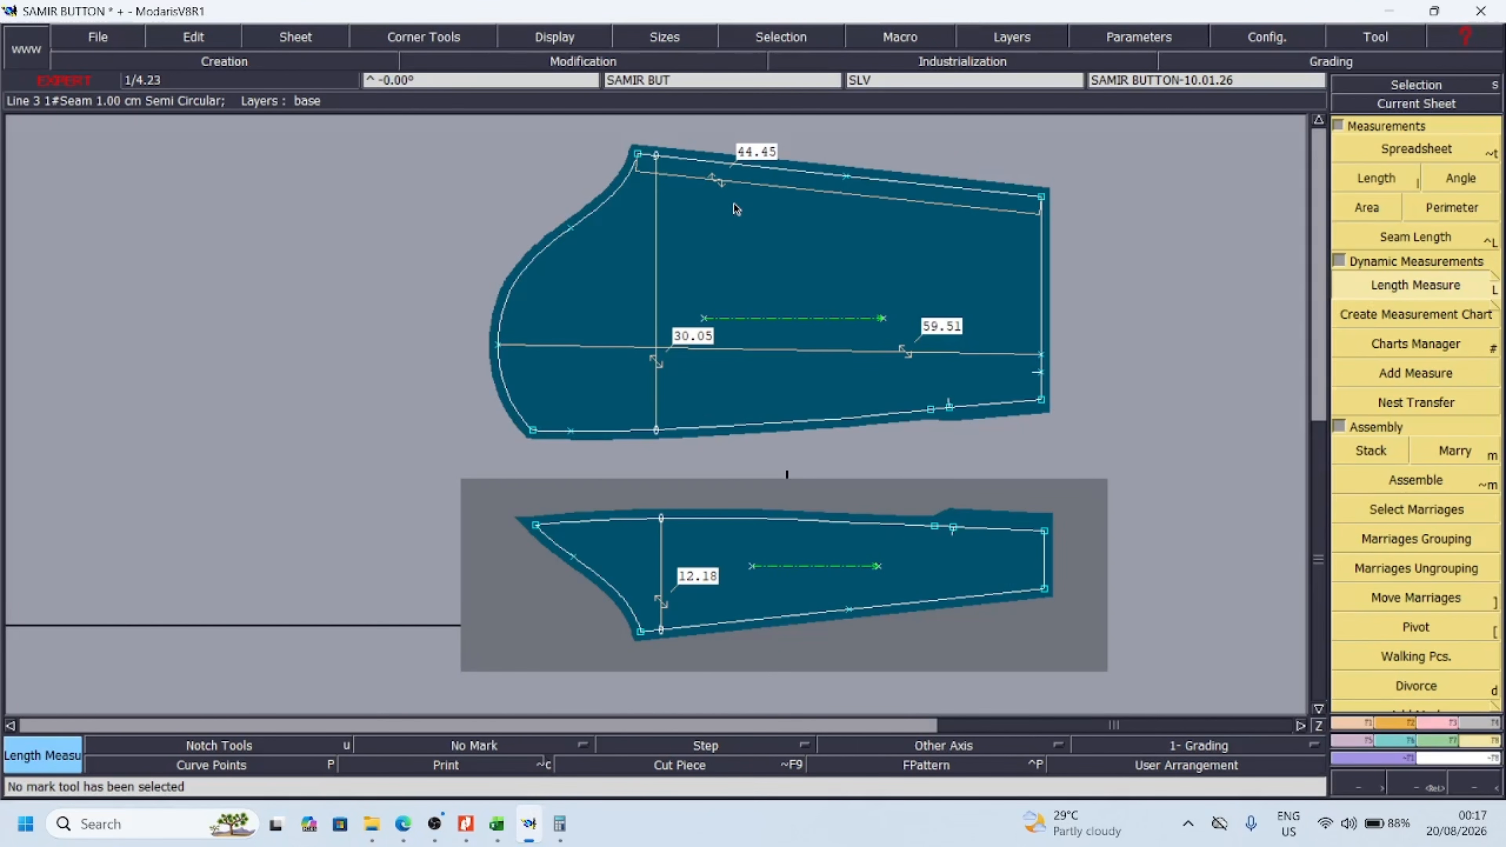
{"action": "key", "text": "j"}
{"action": "left_click", "coordinate": [516, 459]}
{"action": "key", "text": "Return"}
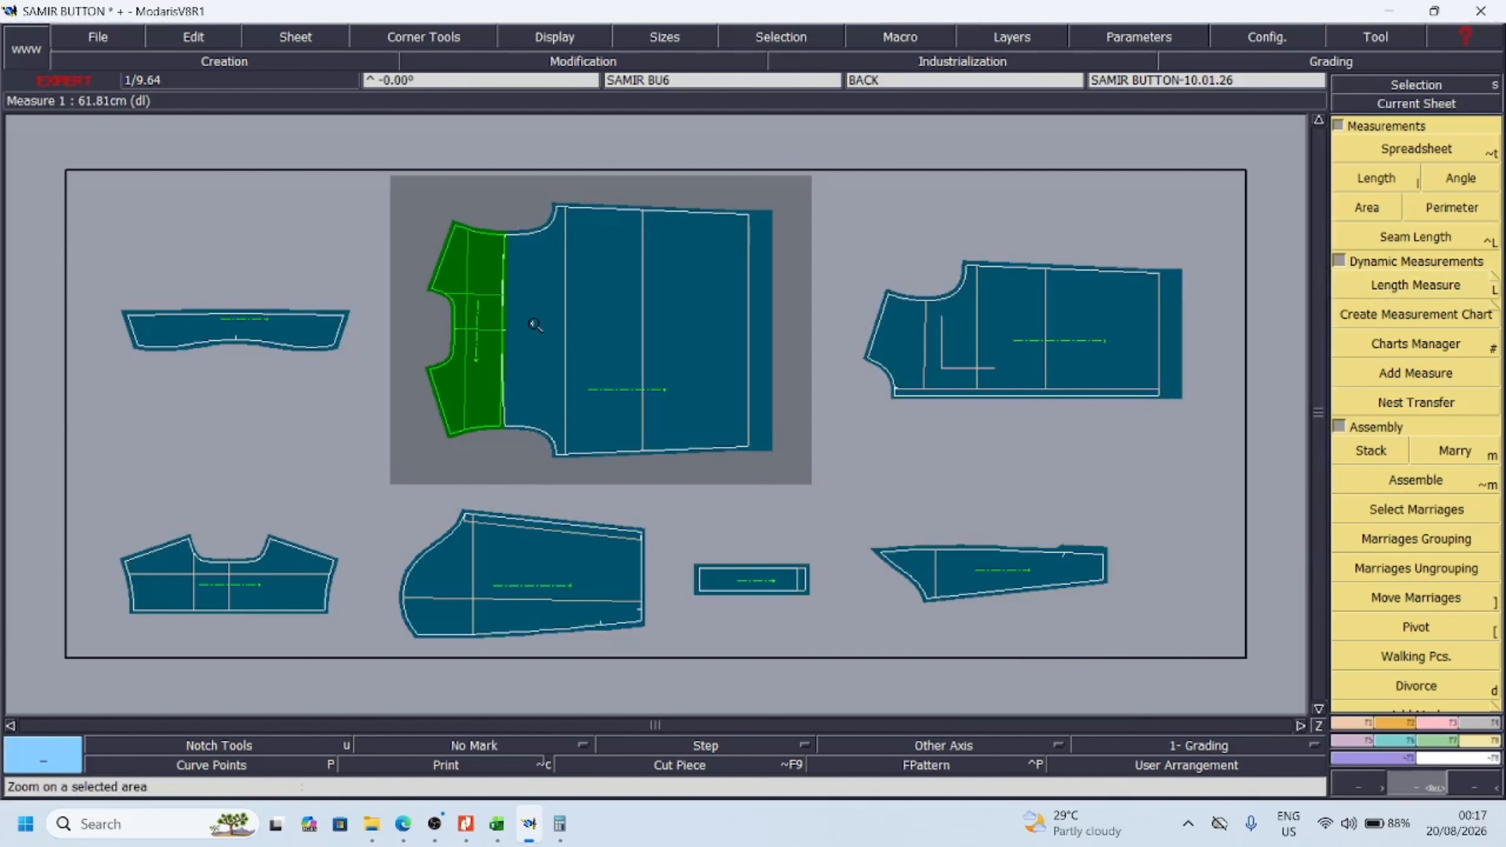
{"action": "key", "text": "d"}
{"action": "left_click", "coordinate": [493, 333]}
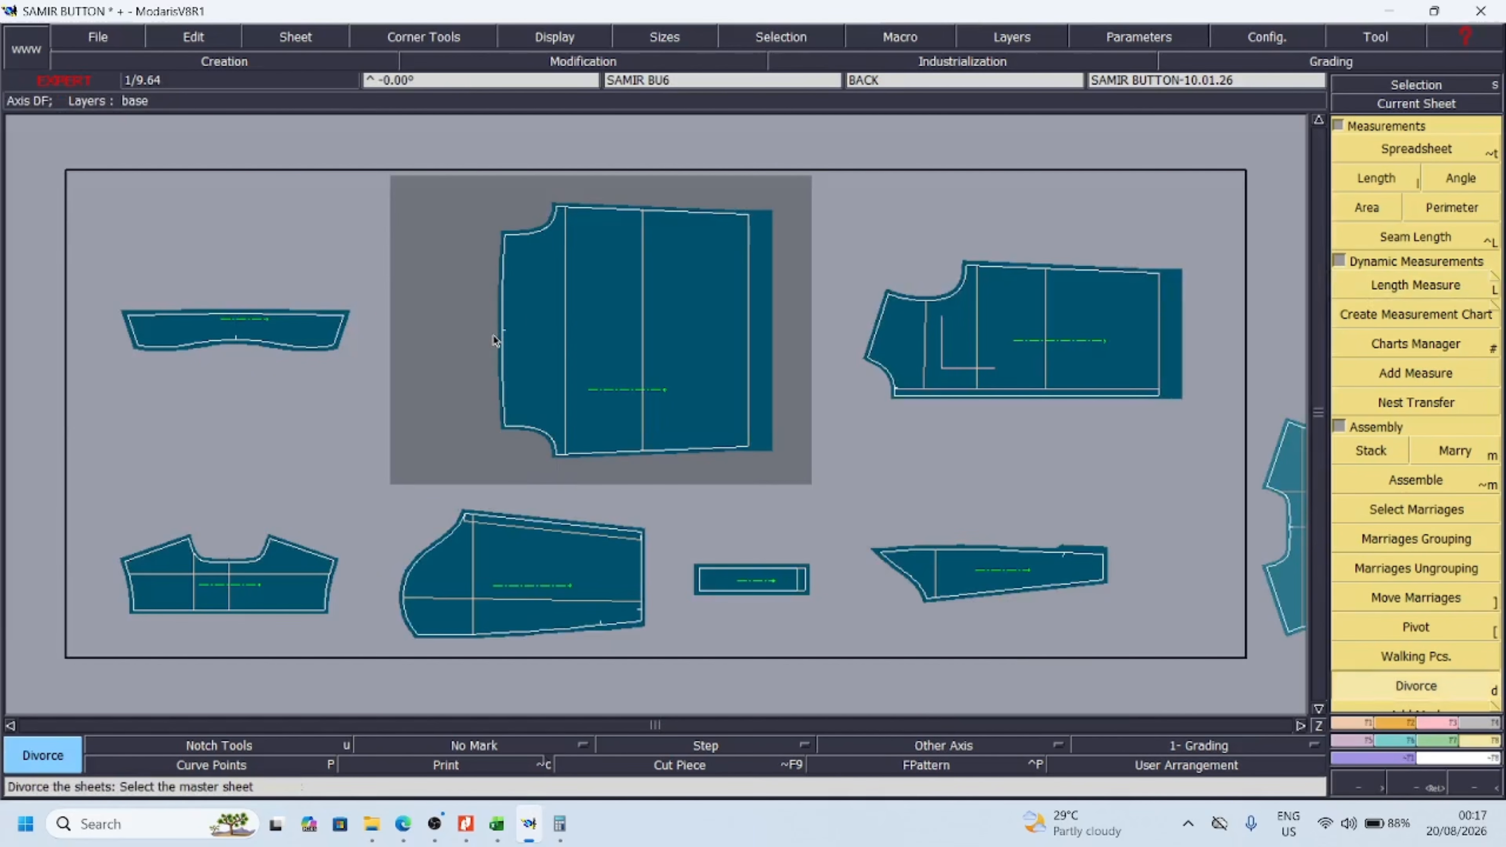
Delete the detached extra yoke sheet and rearrange the remaining pieces on the desk
{"action": "key", "text": "j"}
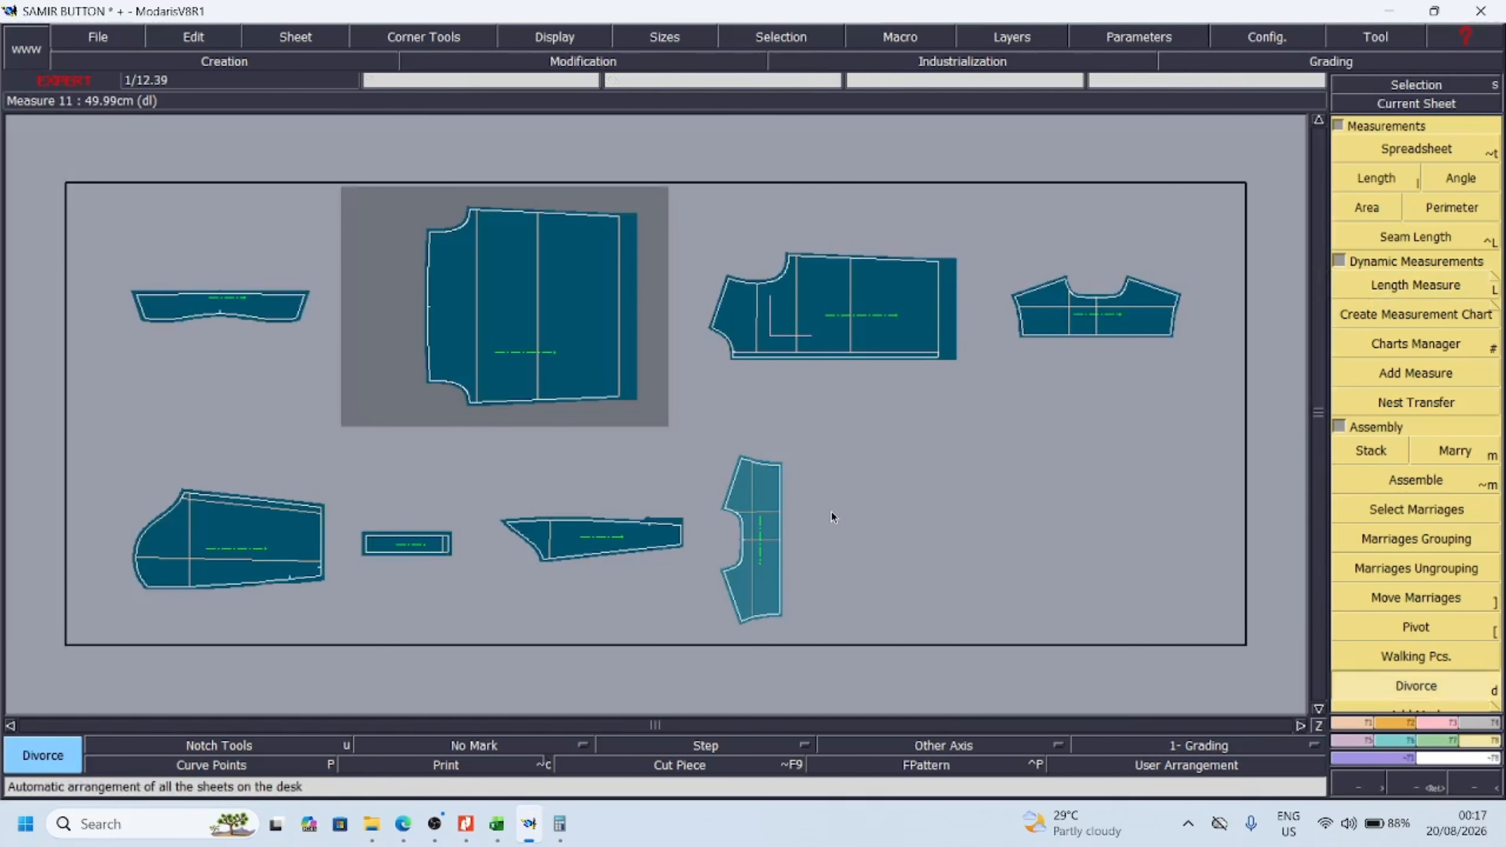
{"action": "key", "text": "Delete"}
{"action": "left_click", "coordinate": [752, 547]}
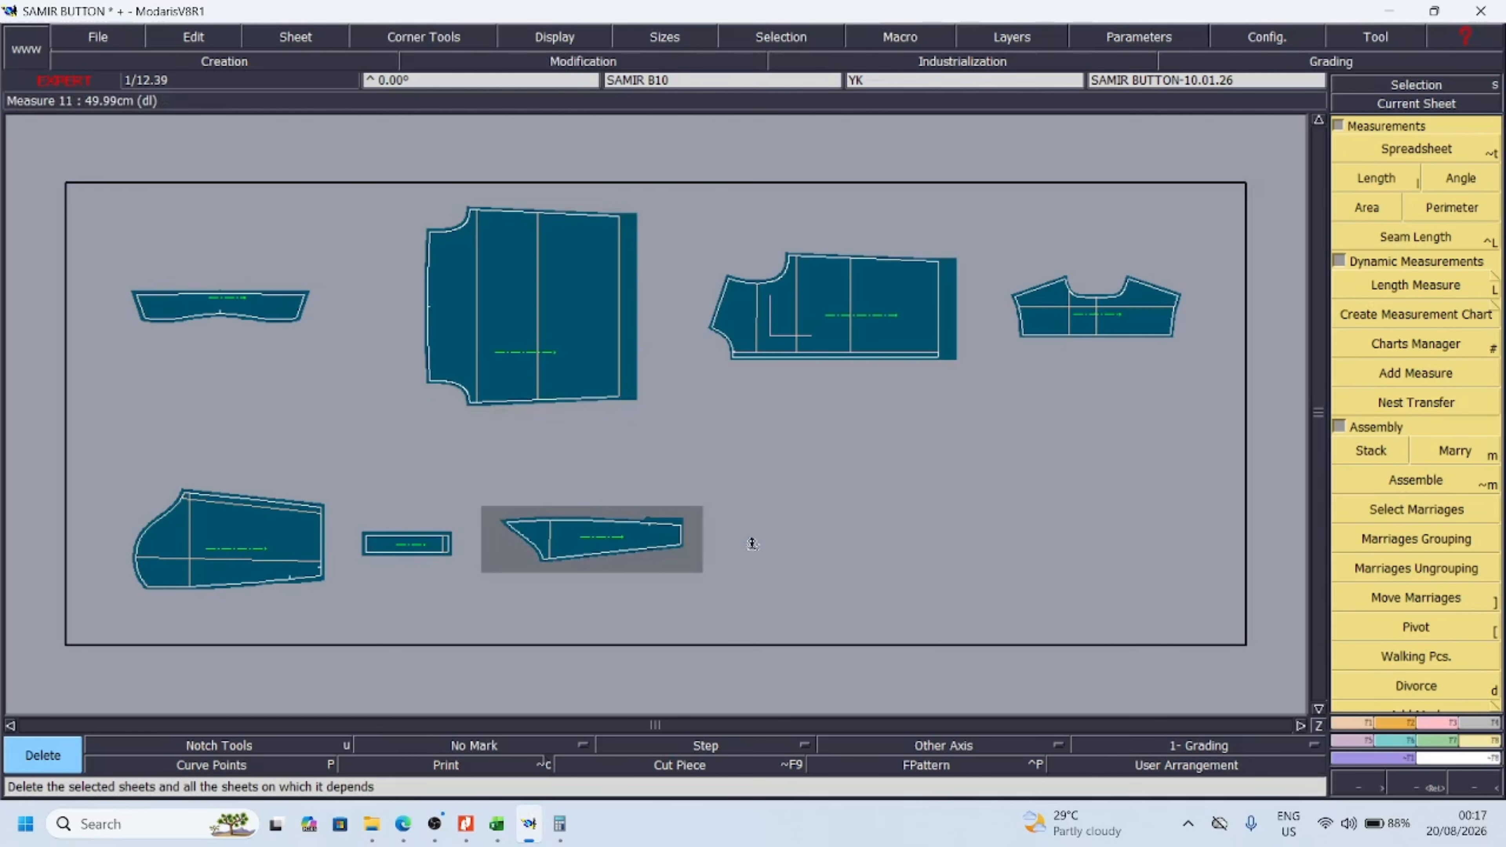
{"action": "key", "text": "s"}
{"action": "key", "text": "j"}
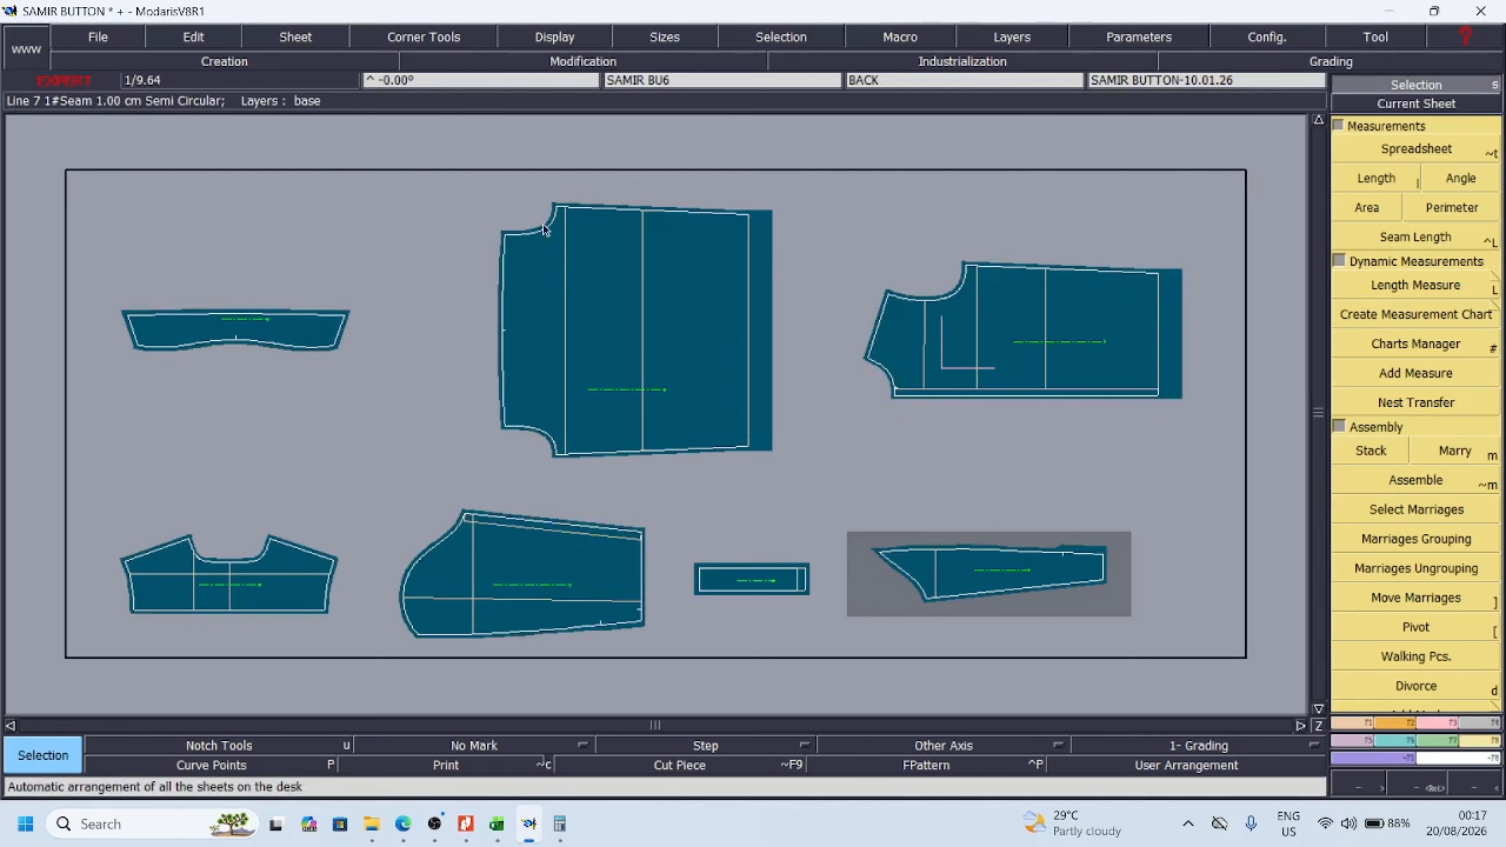
Go through the collar, back, front, yoke, sleeve, cuff and SLV SI sheets and pin the graded points of each
{"action": "key", "text": "z"}
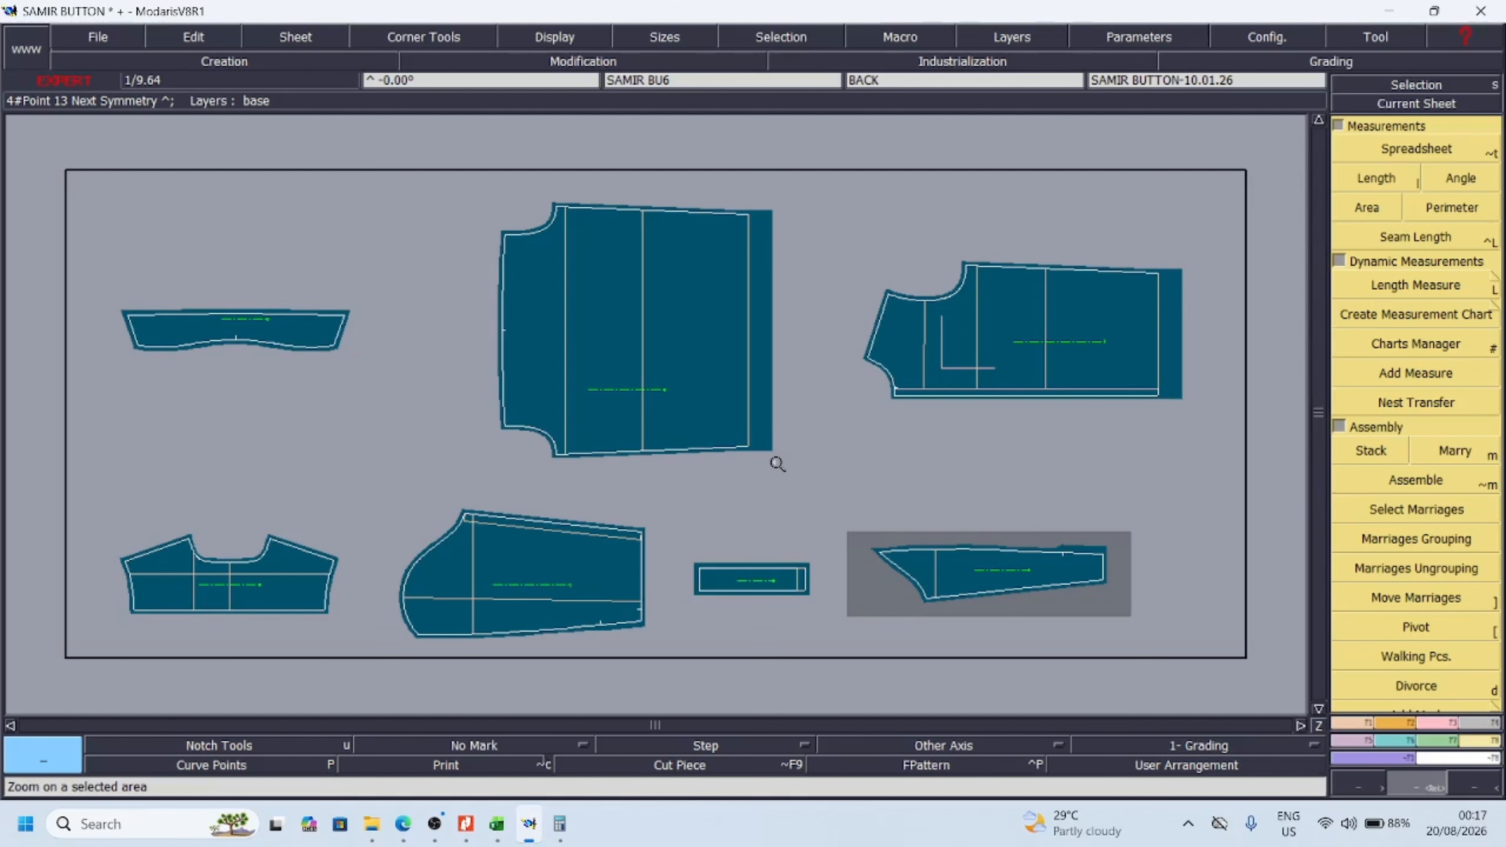
{"action": "key", "text": "Page_Down"}
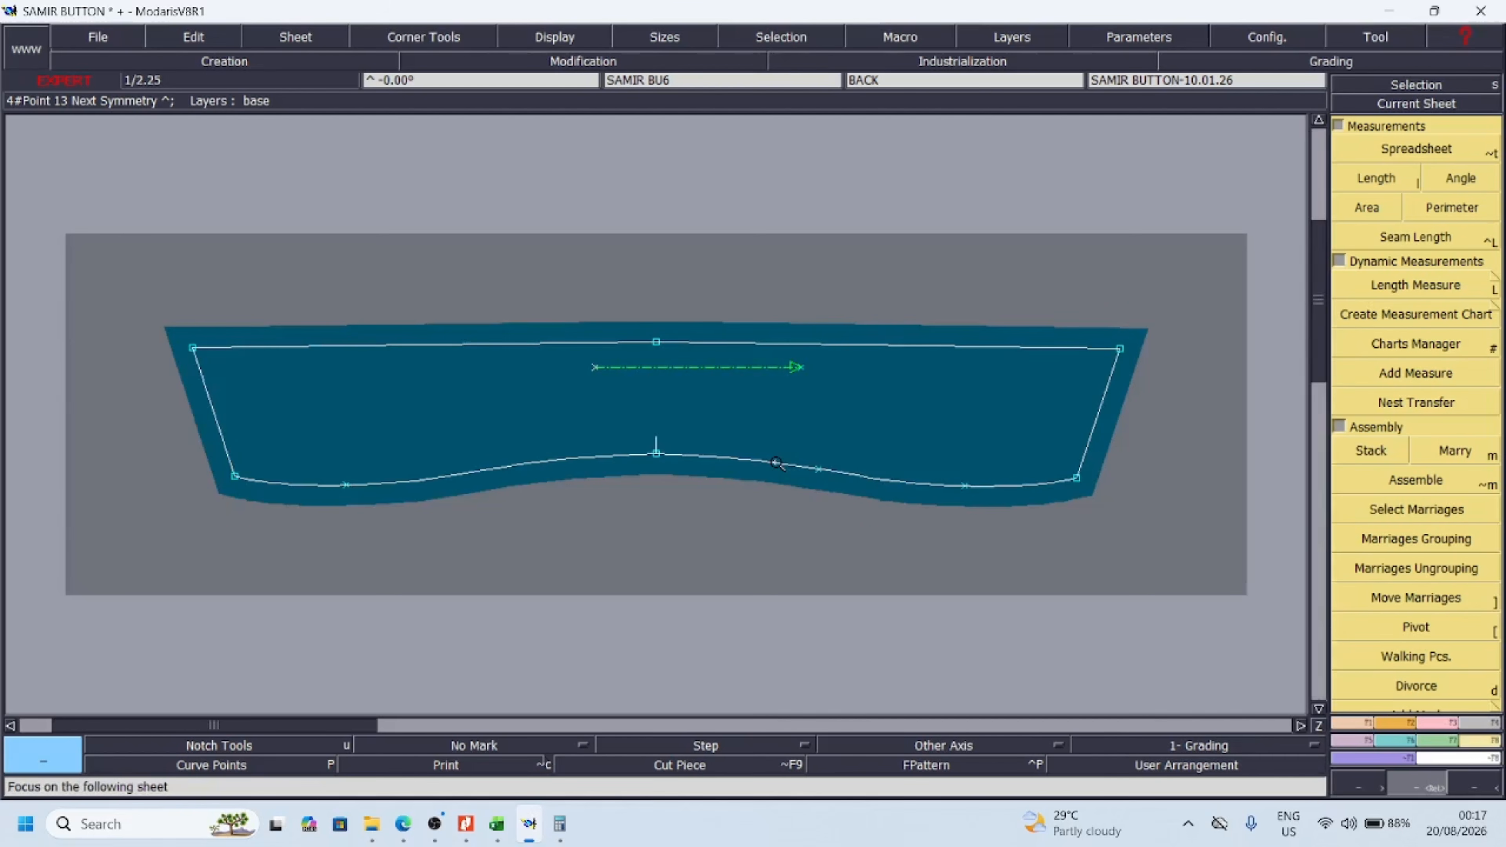
{"action": "key", "text": "p"}
{"action": "key", "text": "Page_Down"}
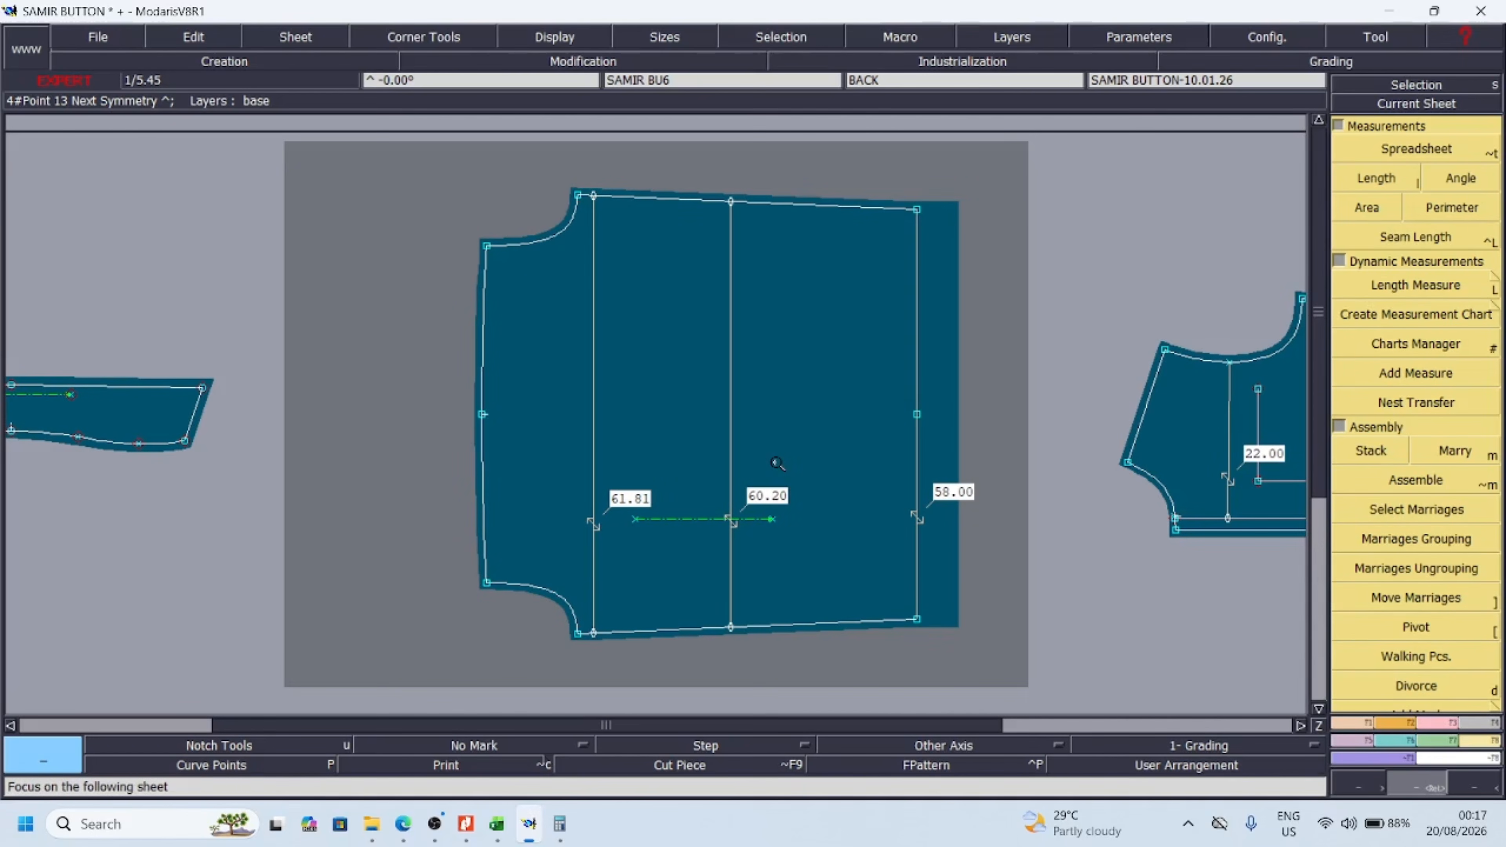
{"action": "key", "text": "p"}
{"action": "key", "text": "Page_Down"}
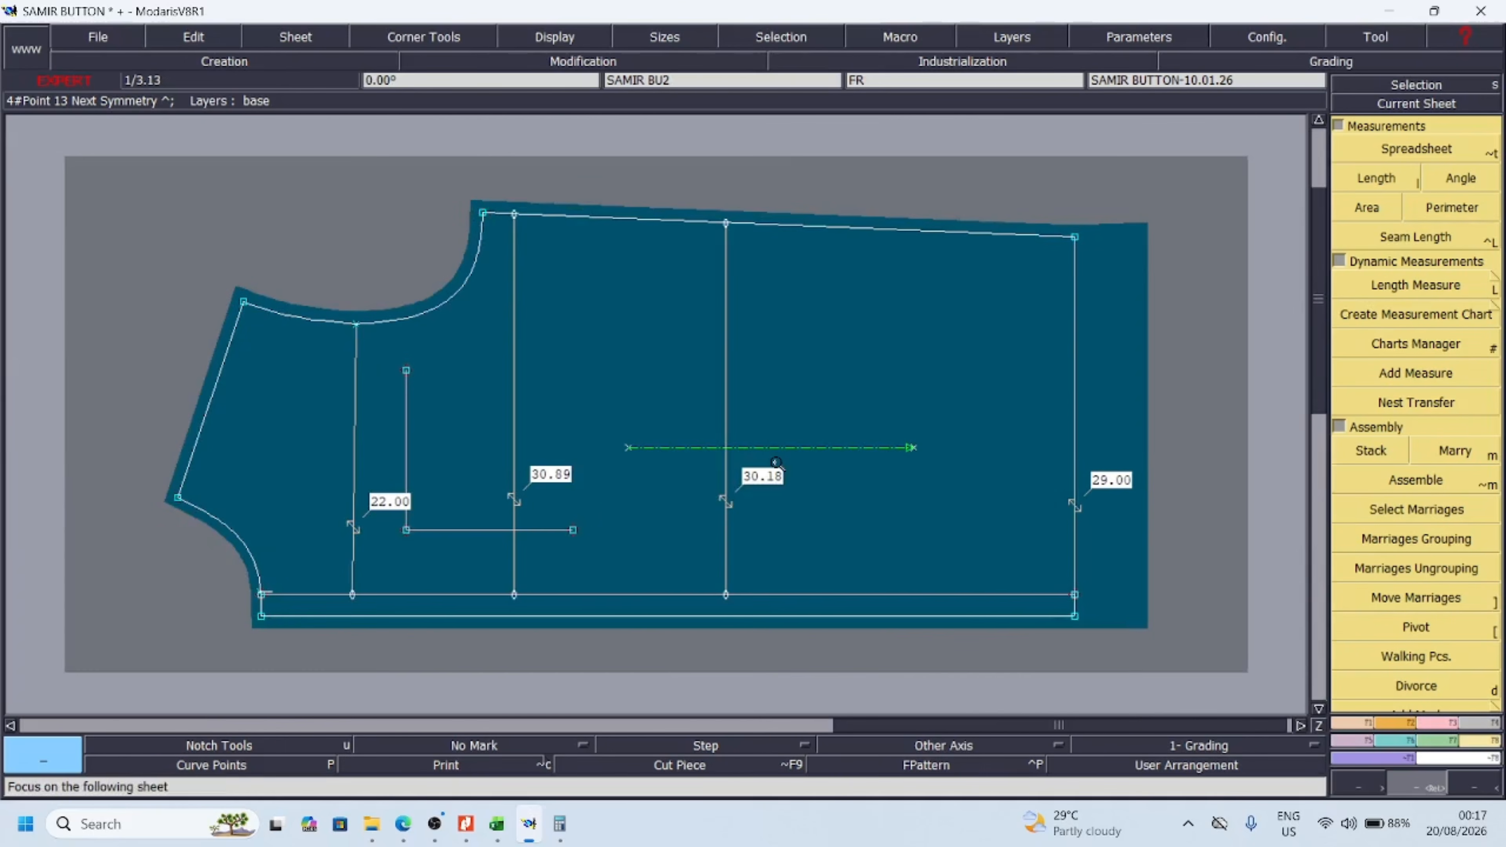
{"action": "key", "text": "p"}
{"action": "key", "text": "Page_Down"}
{"action": "key", "text": "p"}
{"action": "key", "text": "Page_Down"}
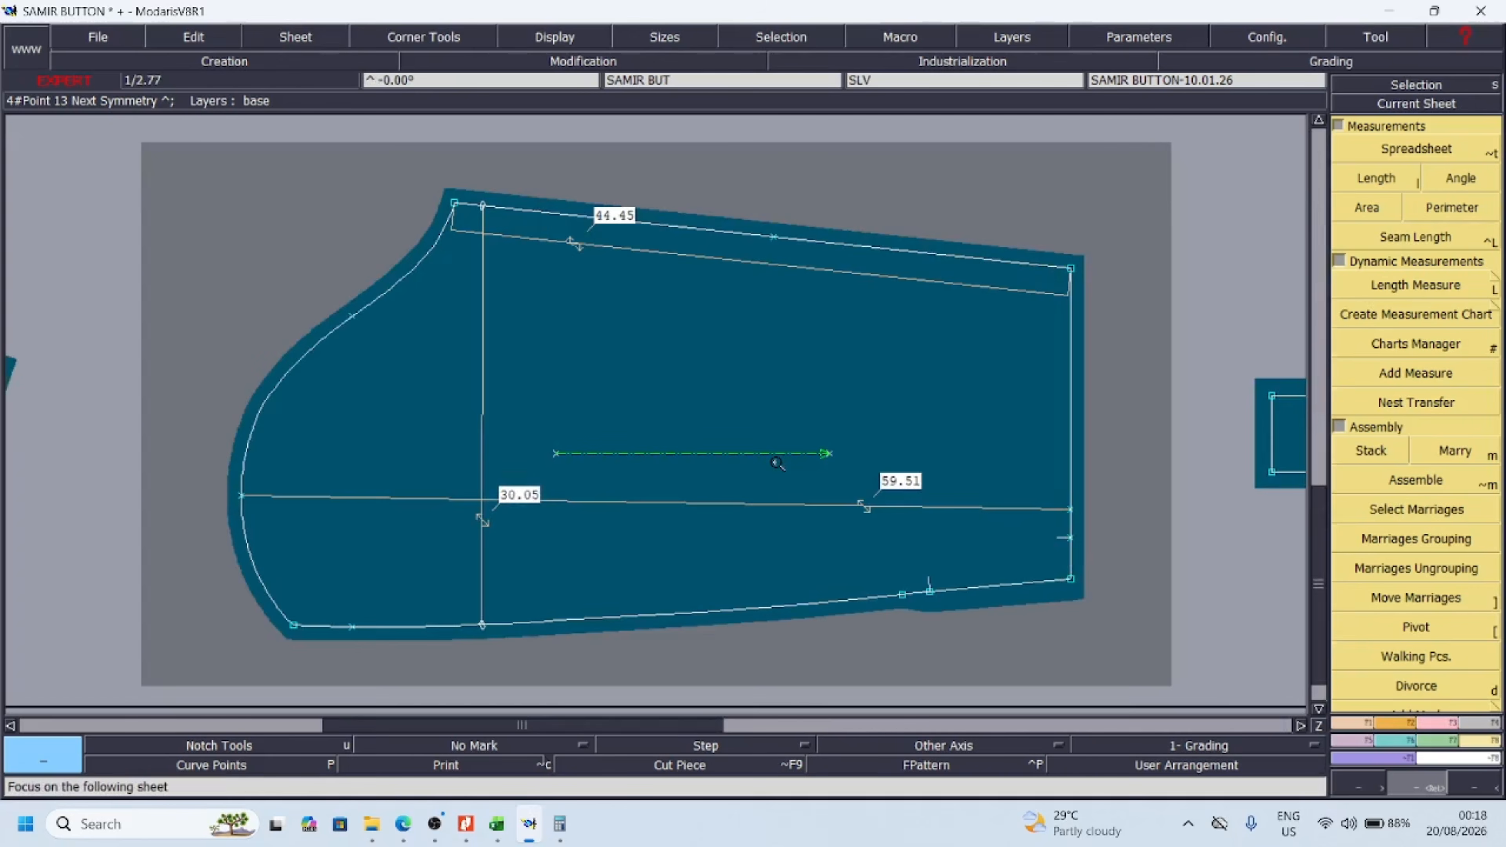
{"action": "key", "text": "p"}
{"action": "key", "text": "Page_Down"}
{"action": "key", "text": "p"}
{"action": "key", "text": "Page_Down"}
{"action": "key", "text": "p"}
{"action": "key", "text": "Page_Down"}
{"action": "key", "text": "p"}
{"action": "key", "text": "Page_Down"}
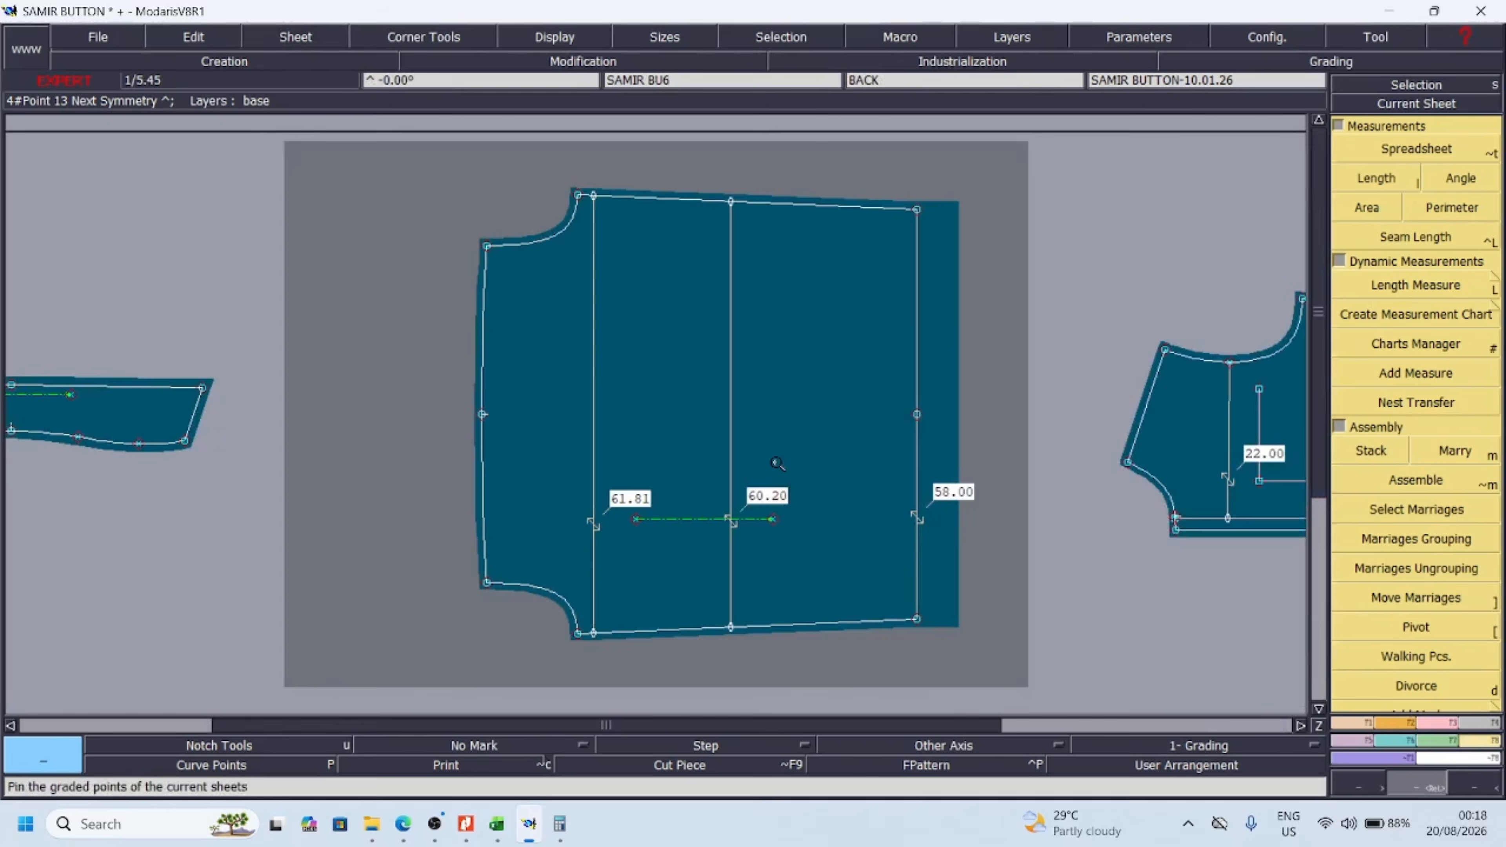
{"action": "key", "text": "Page_Down"}
{"action": "key", "text": "p"}
{"action": "key", "text": "Page_Down"}
{"action": "key", "text": "Page_Down"}
{"action": "key", "text": "Page_Down"}
{"action": "key", "text": "p"}
{"action": "key", "text": "Page_Down"}
{"action": "key", "text": "p"}
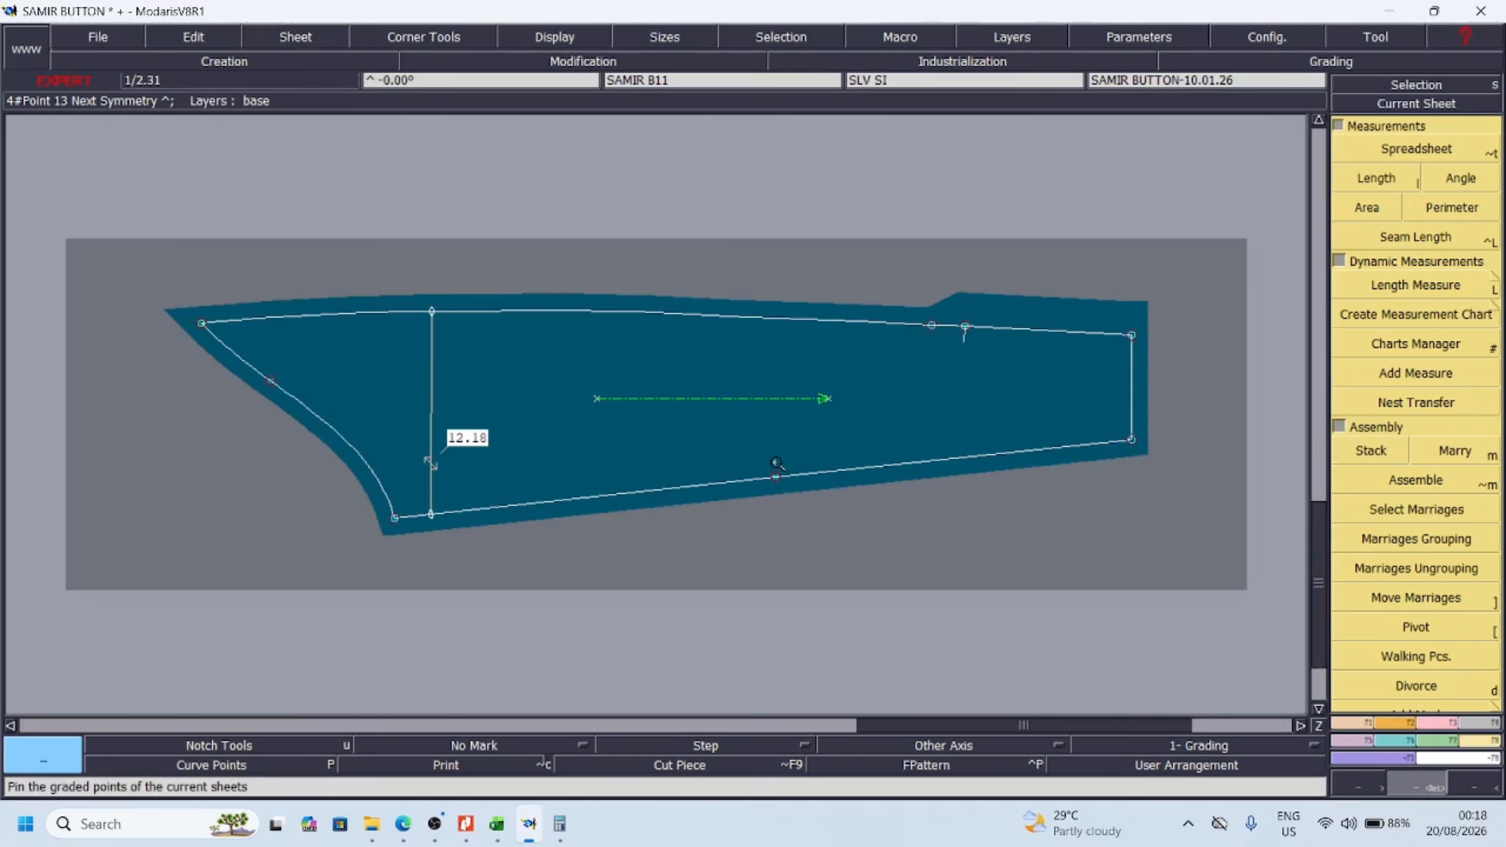
{"action": "key", "text": "Page_Down"}
{"action": "key", "text": "p"}
{"action": "key", "text": "Page_Down"}
{"action": "key", "text": "Page_Down"}
{"action": "key", "text": "Page_Down"}
{"action": "key", "text": "p"}
{"action": "key", "text": "Page_Down"}
{"action": "key", "text": "p"}
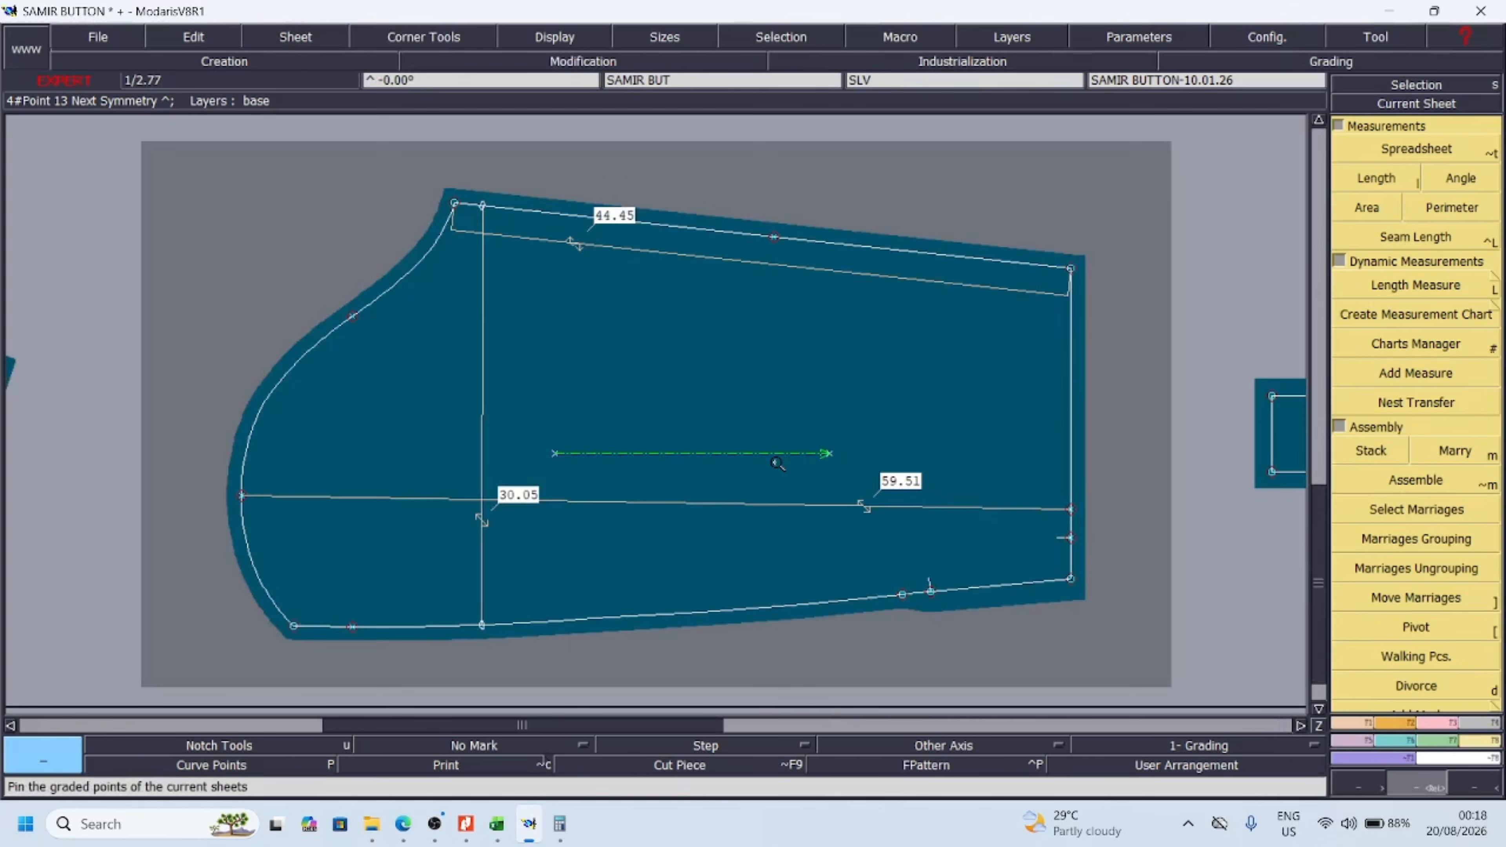
{"action": "key", "text": "Page_Down"}
{"action": "key", "text": "Page_Down"}
{"action": "key", "text": "p"}
{"action": "key", "text": "Page_Down"}
{"action": "key", "text": "p"}
{"action": "key", "text": "Page_Down"}
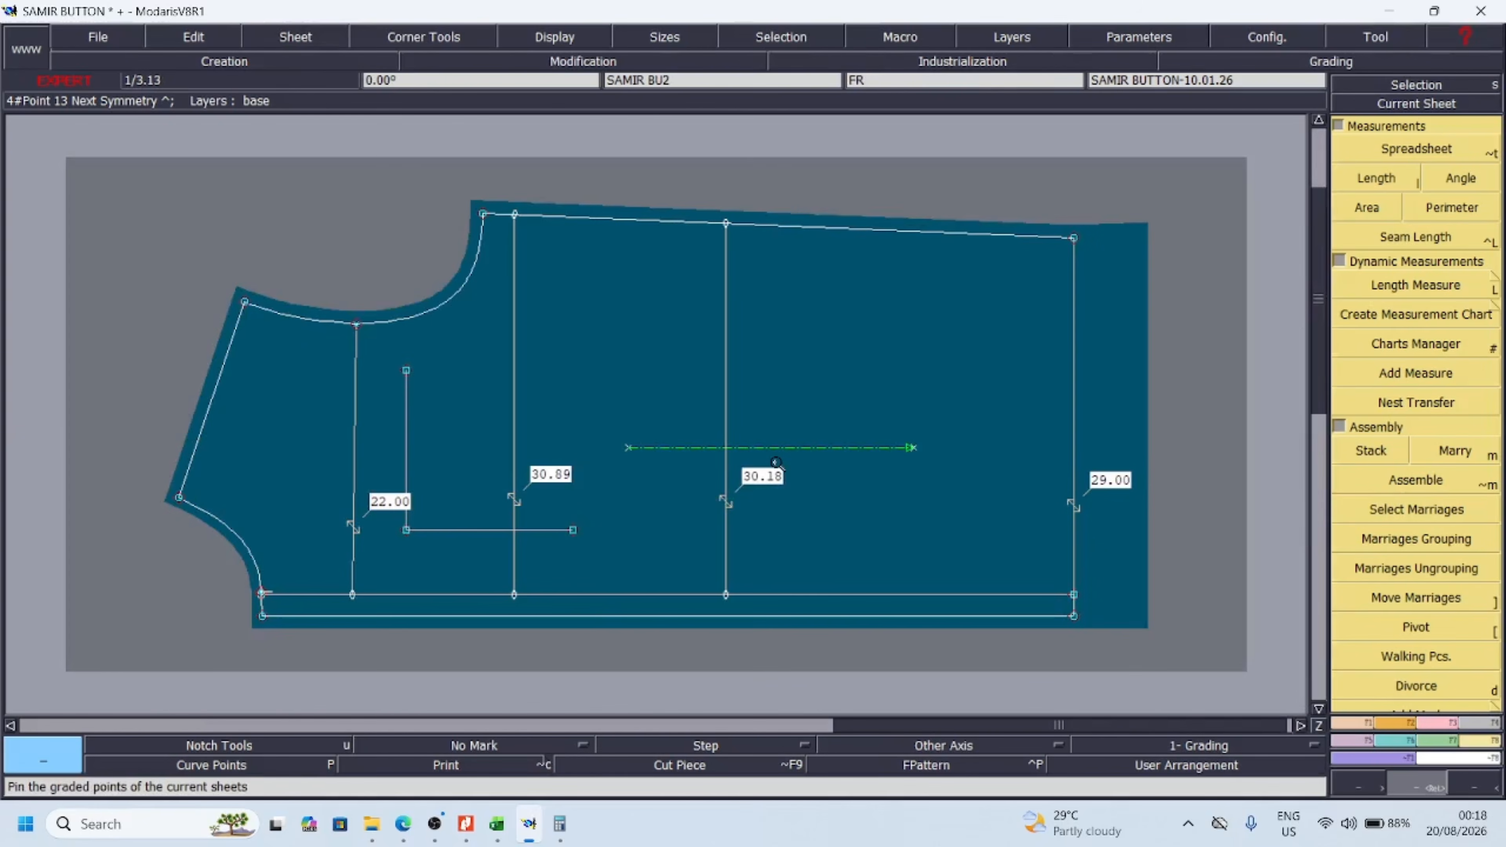
Arrange all sheets on the desk and delete the three dynamic length measures from the back piece
{"action": "key", "text": "j"}
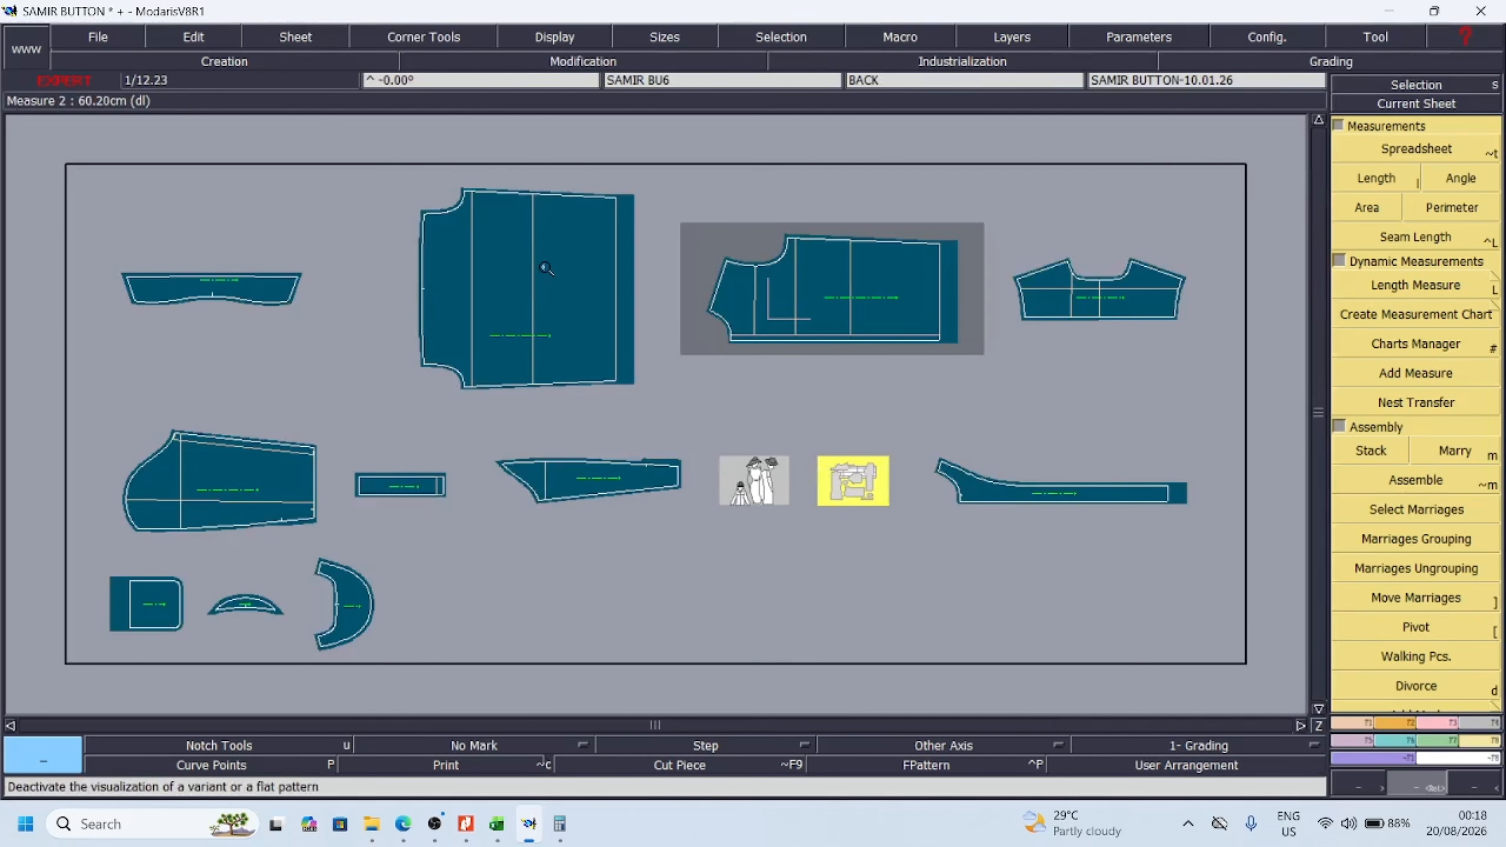
{"action": "left_click_drag", "start_coordinate": [360, 150], "coordinate": [984, 484]}
{"action": "key", "text": "Delete"}
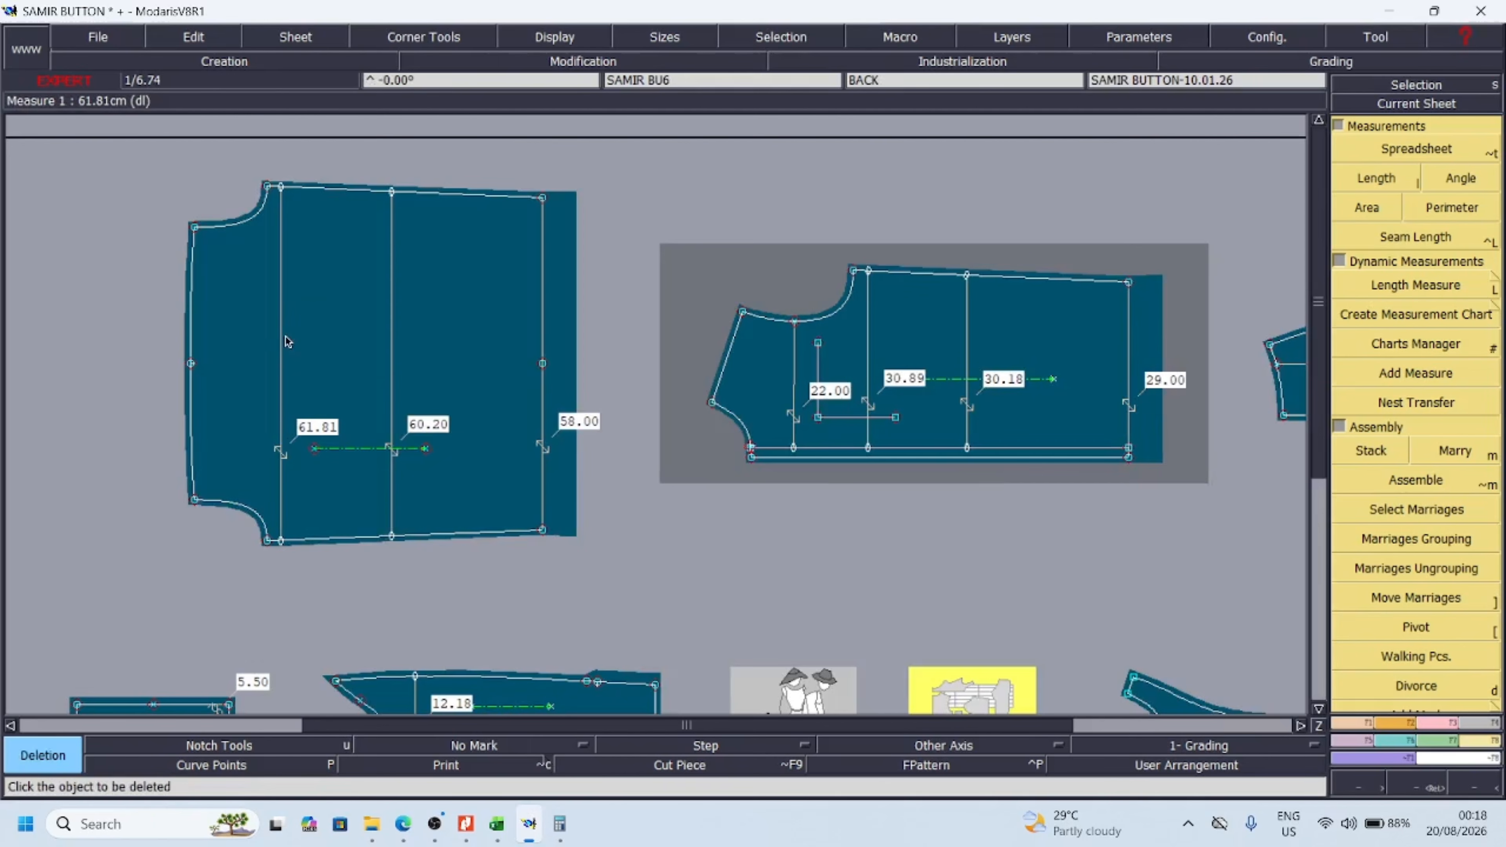
{"action": "left_click", "coordinate": [282, 336]}
{"action": "left_click", "coordinate": [392, 372]}
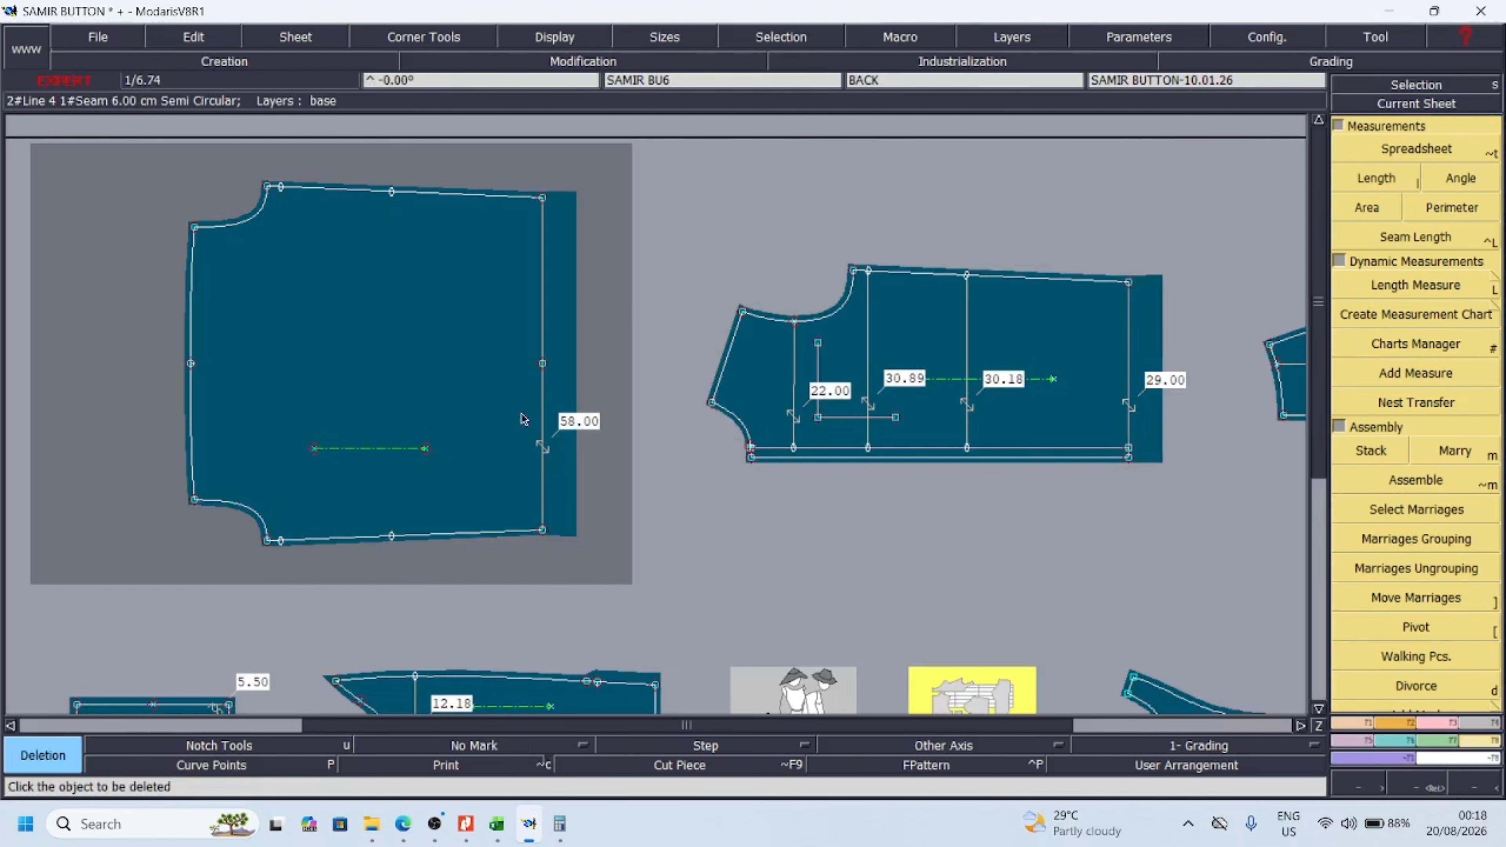
{"action": "left_click", "coordinate": [551, 479]}
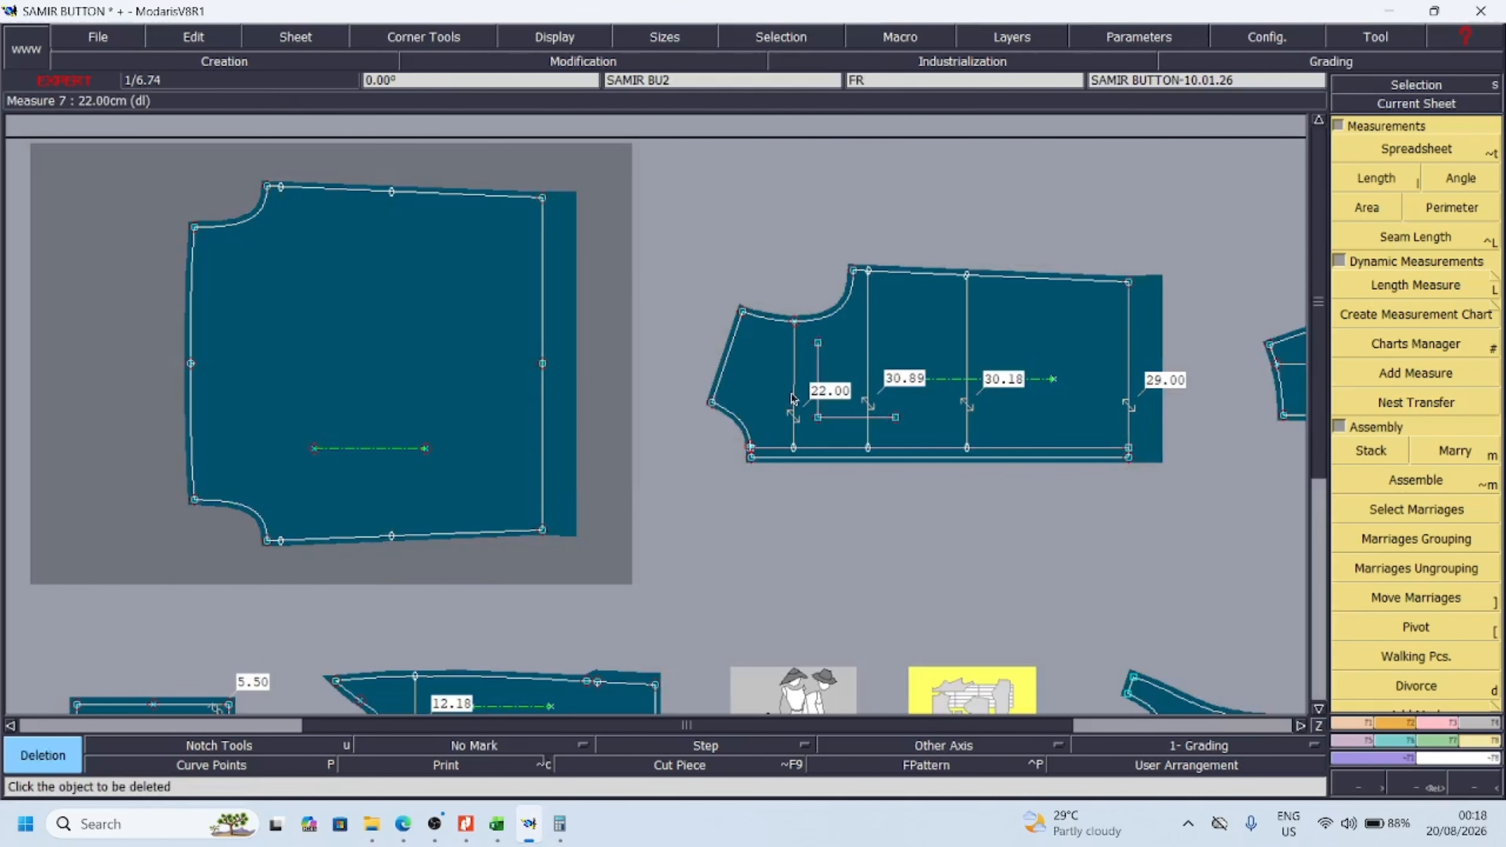
Delete the four dynamic length measures and their slider points from the front piece
{"action": "left_click", "coordinate": [783, 438]}
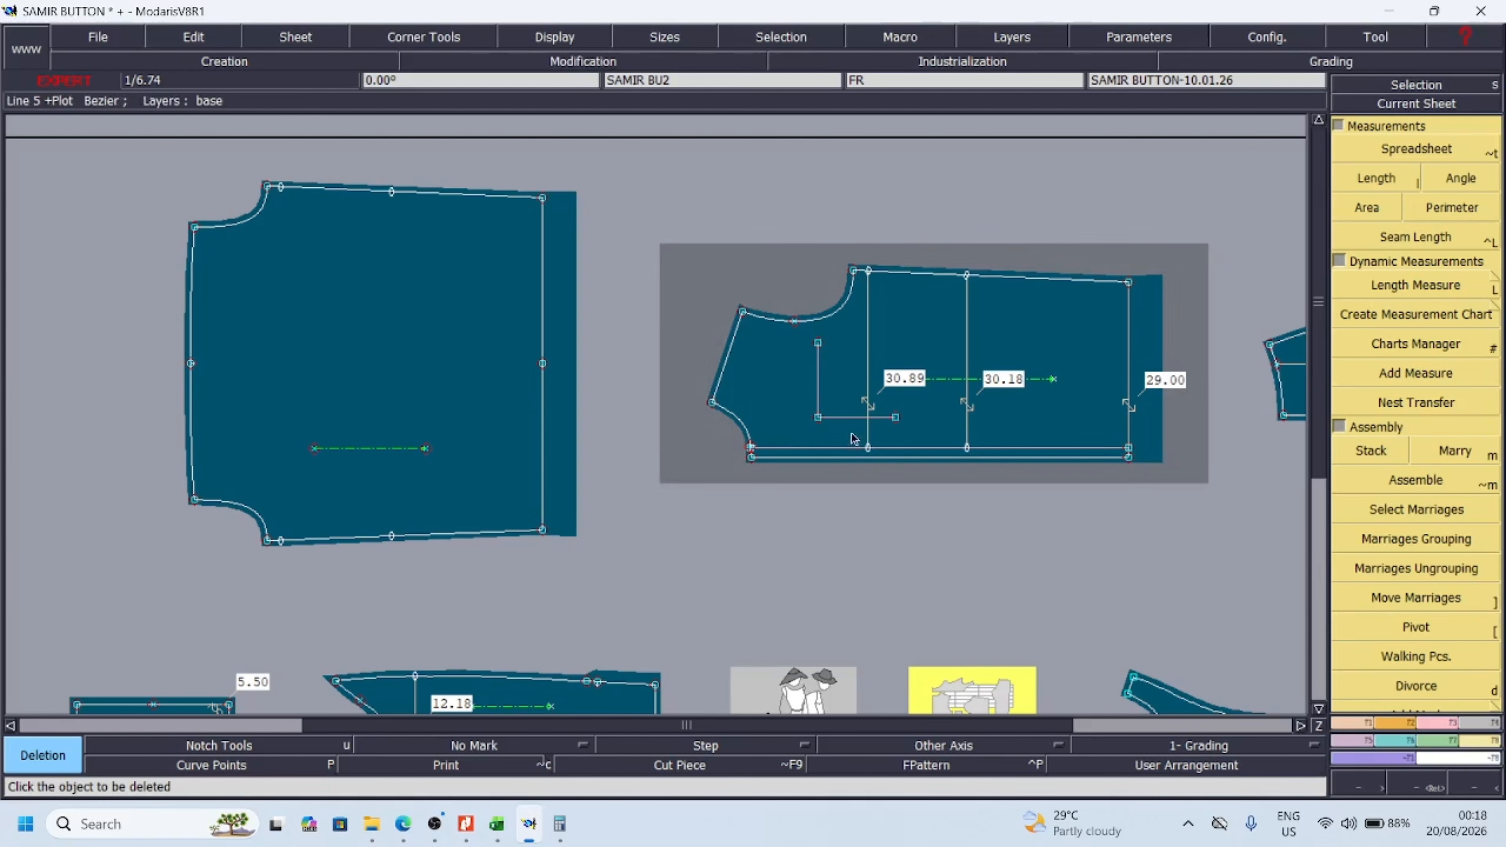
{"action": "left_click", "coordinate": [869, 398]}
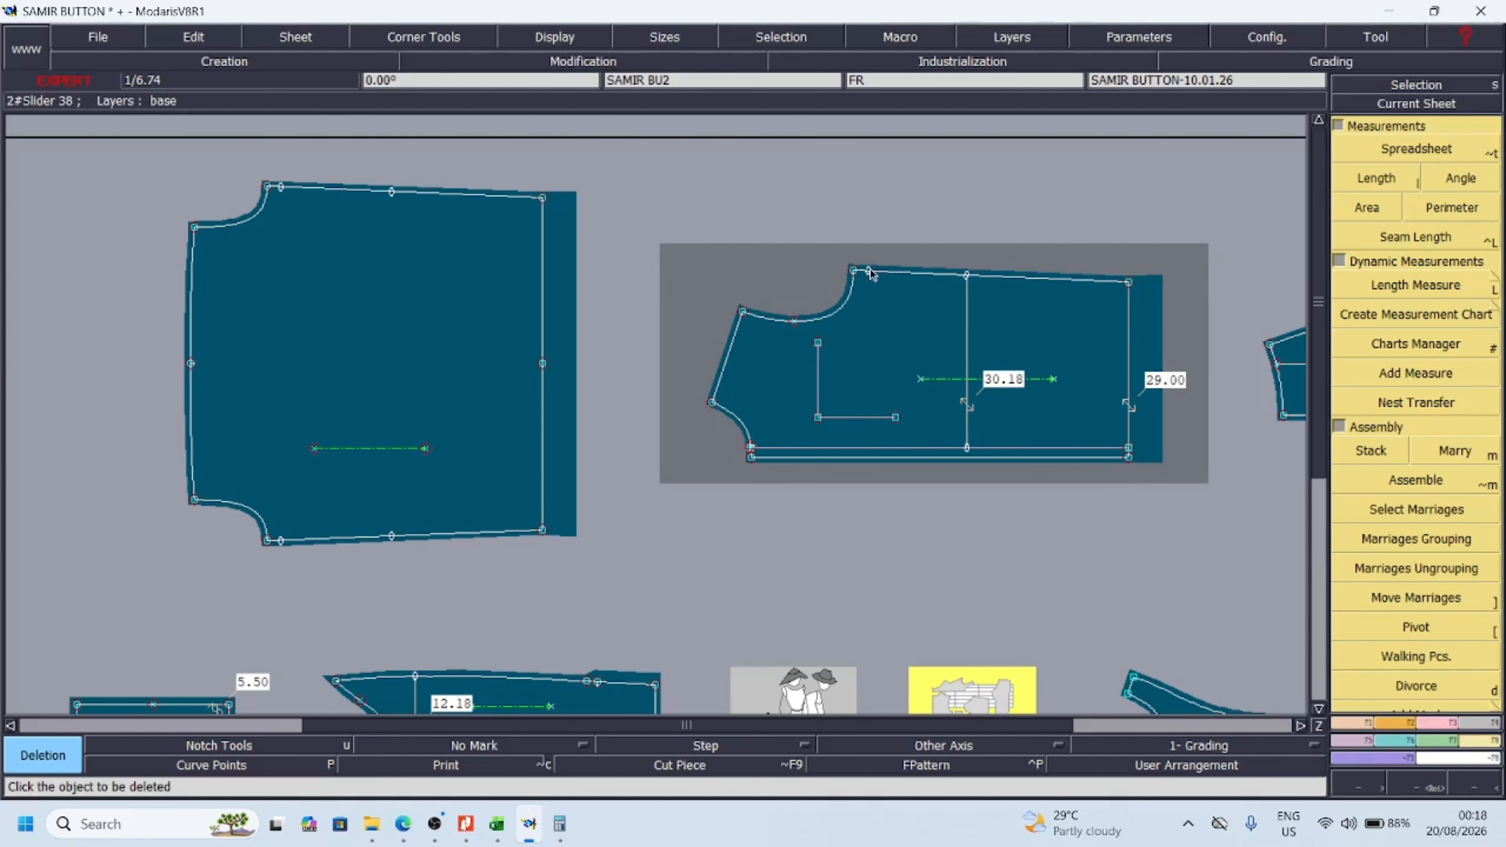
{"action": "left_click", "coordinate": [965, 331]}
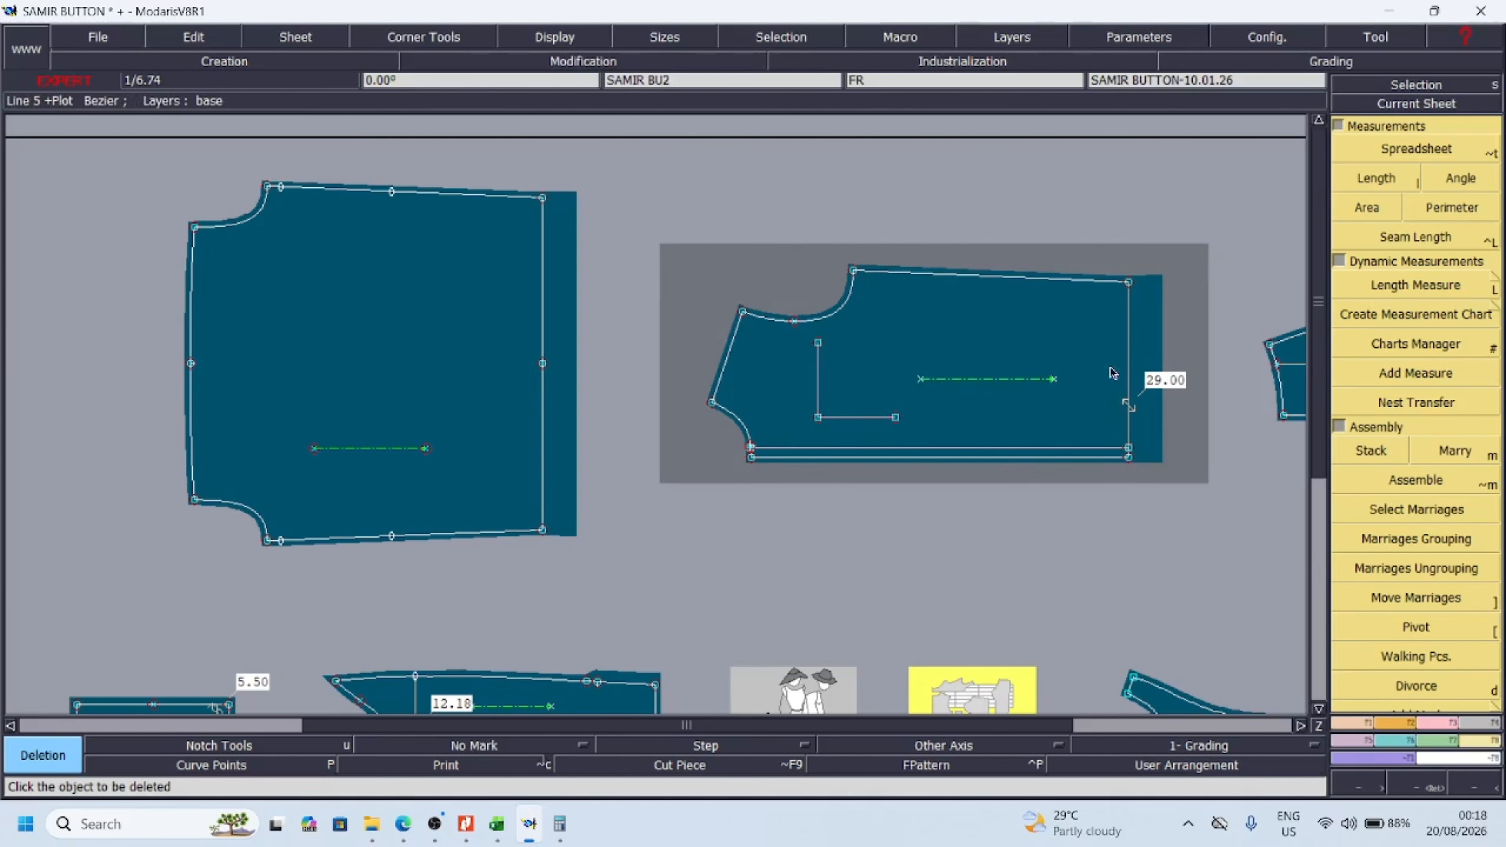
{"action": "left_click", "coordinate": [1132, 410]}
Marry the front onto the back at the underarm corner, and delete the back's slider points along that side seam
{"action": "key", "text": "m"}
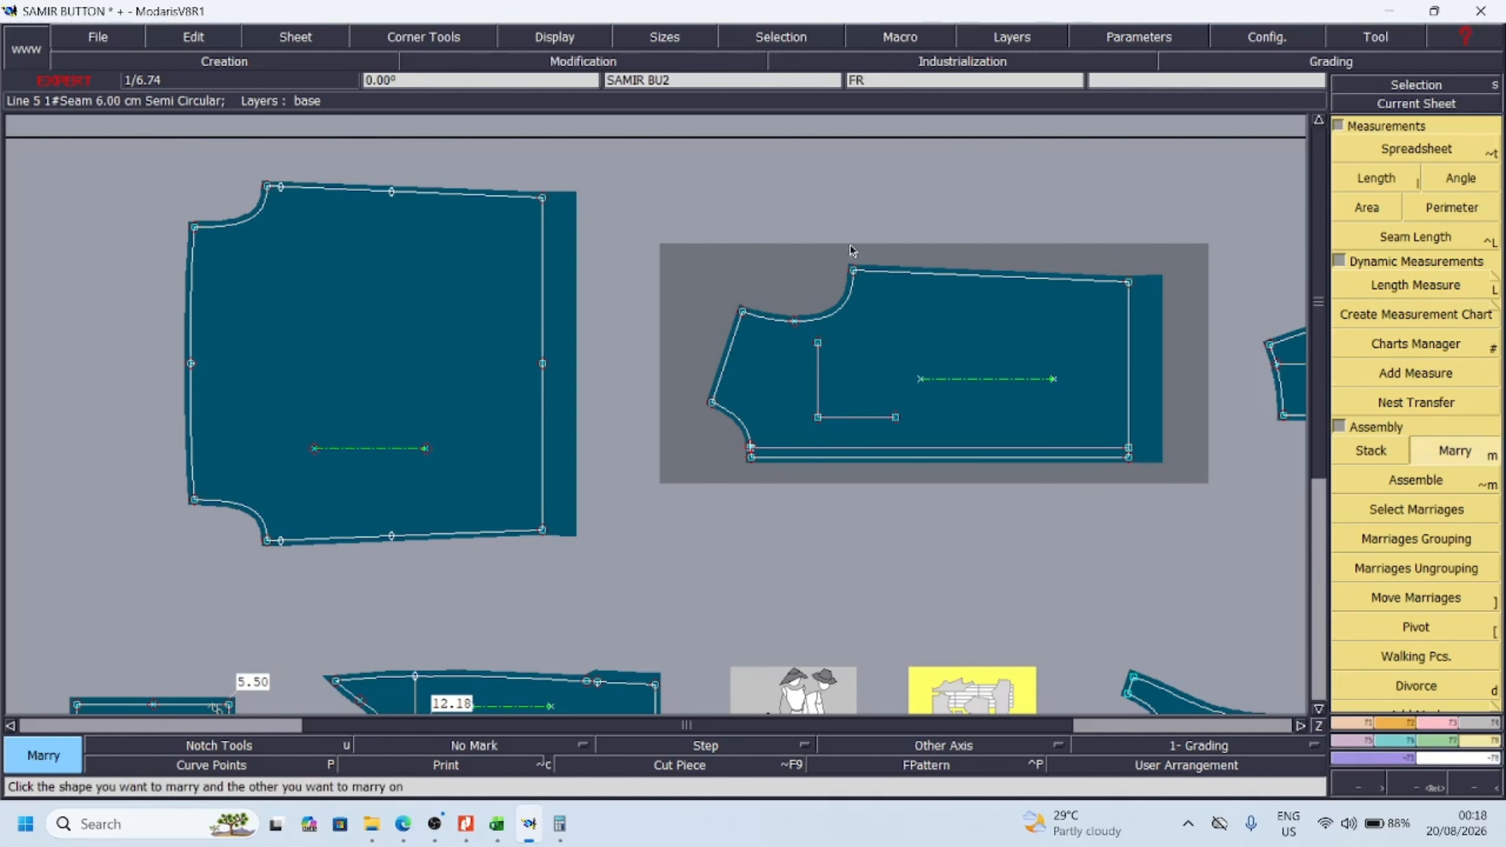
{"action": "left_click", "coordinate": [852, 271]}
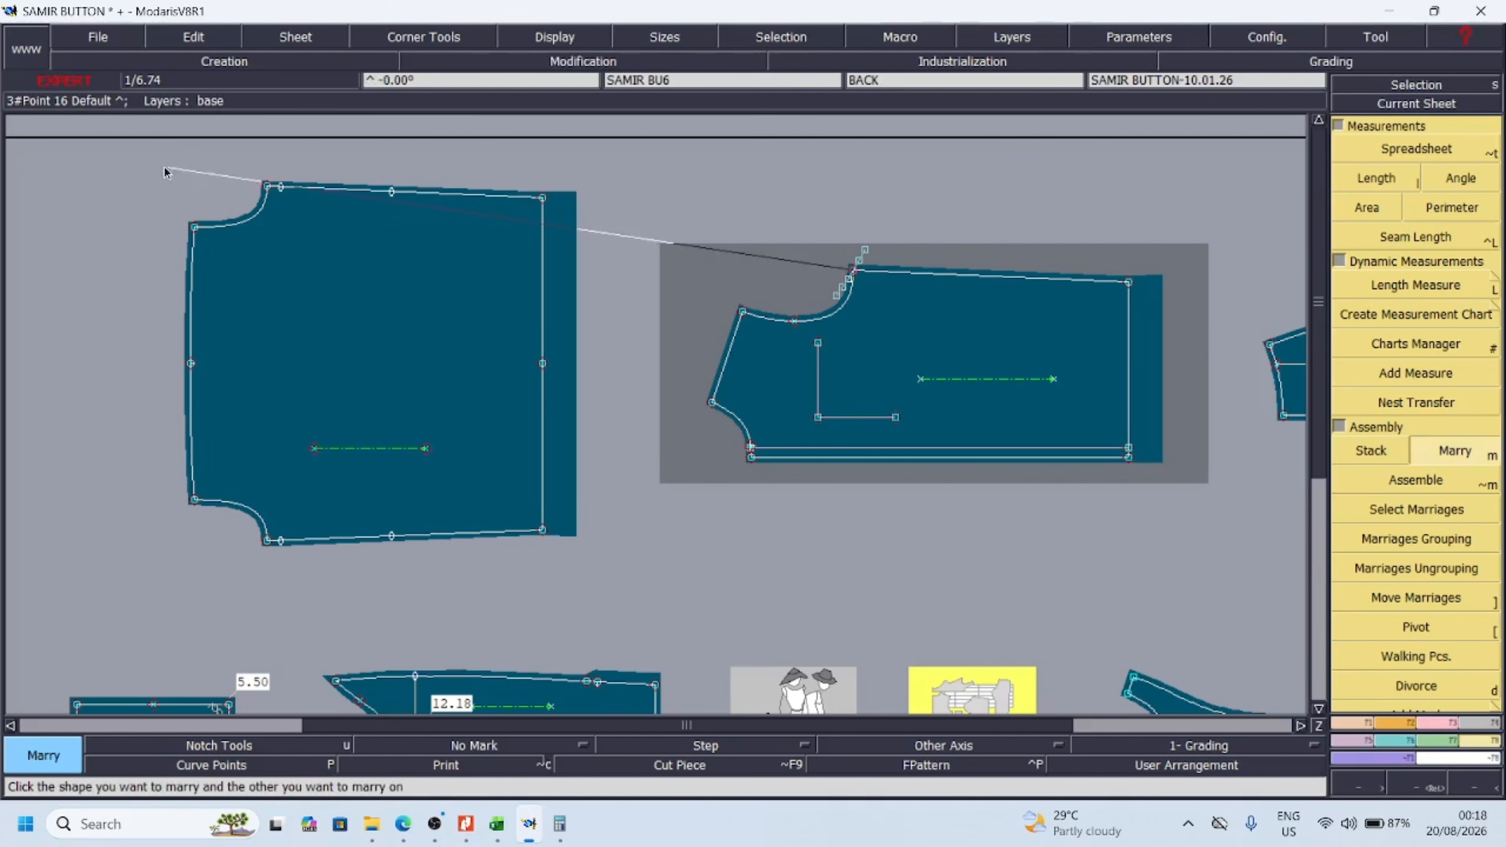
{"action": "left_click", "coordinate": [266, 187]}
{"action": "key", "text": "z"}
{"action": "left_click_drag", "start_coordinate": [272, 165], "coordinate": [448, 225]}
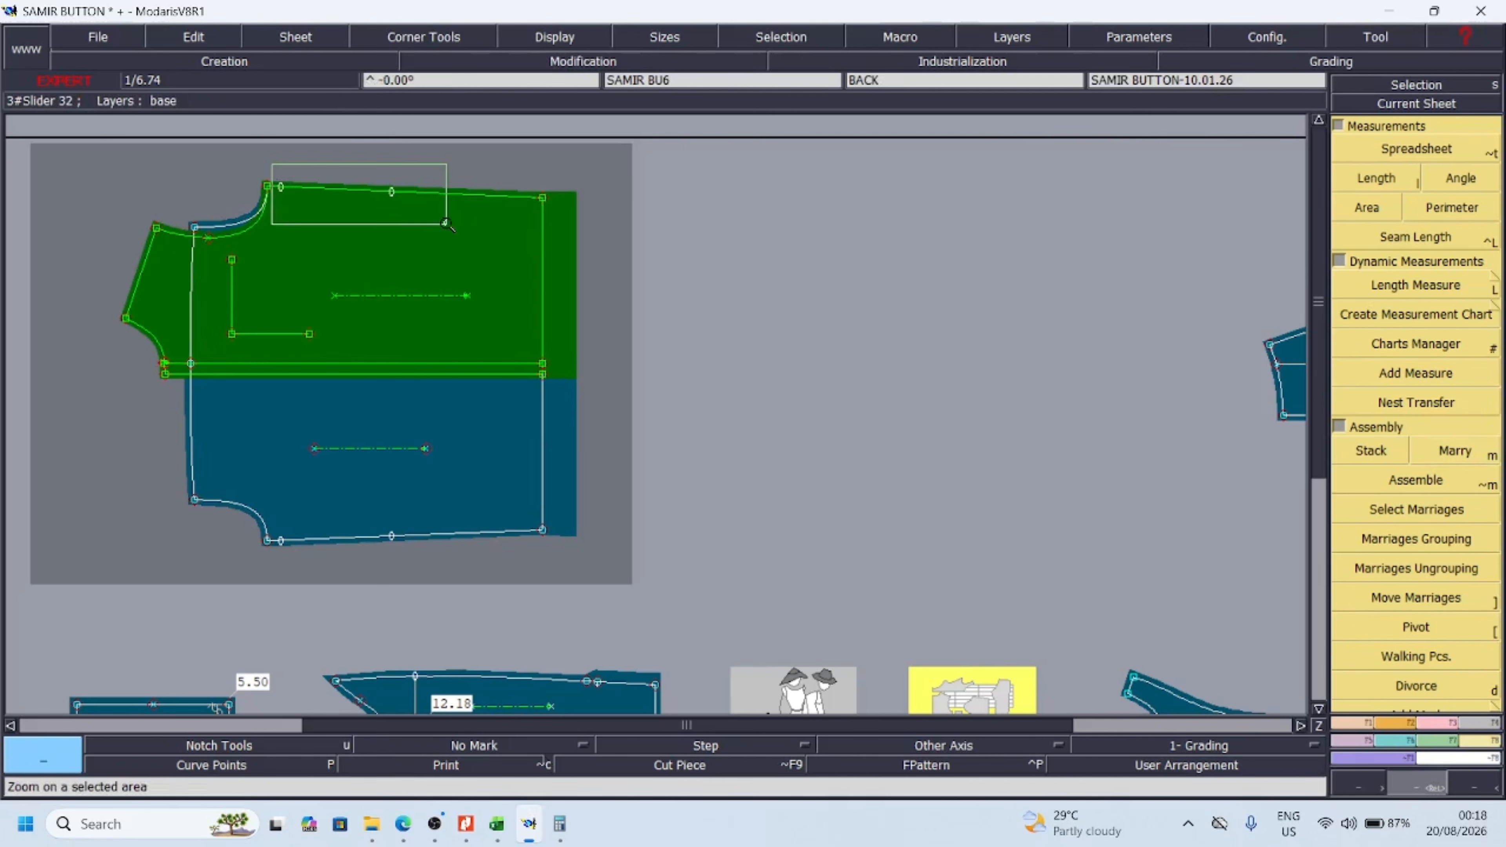
{"action": "key", "text": "Delete"}
{"action": "left_click", "coordinate": [394, 195]}
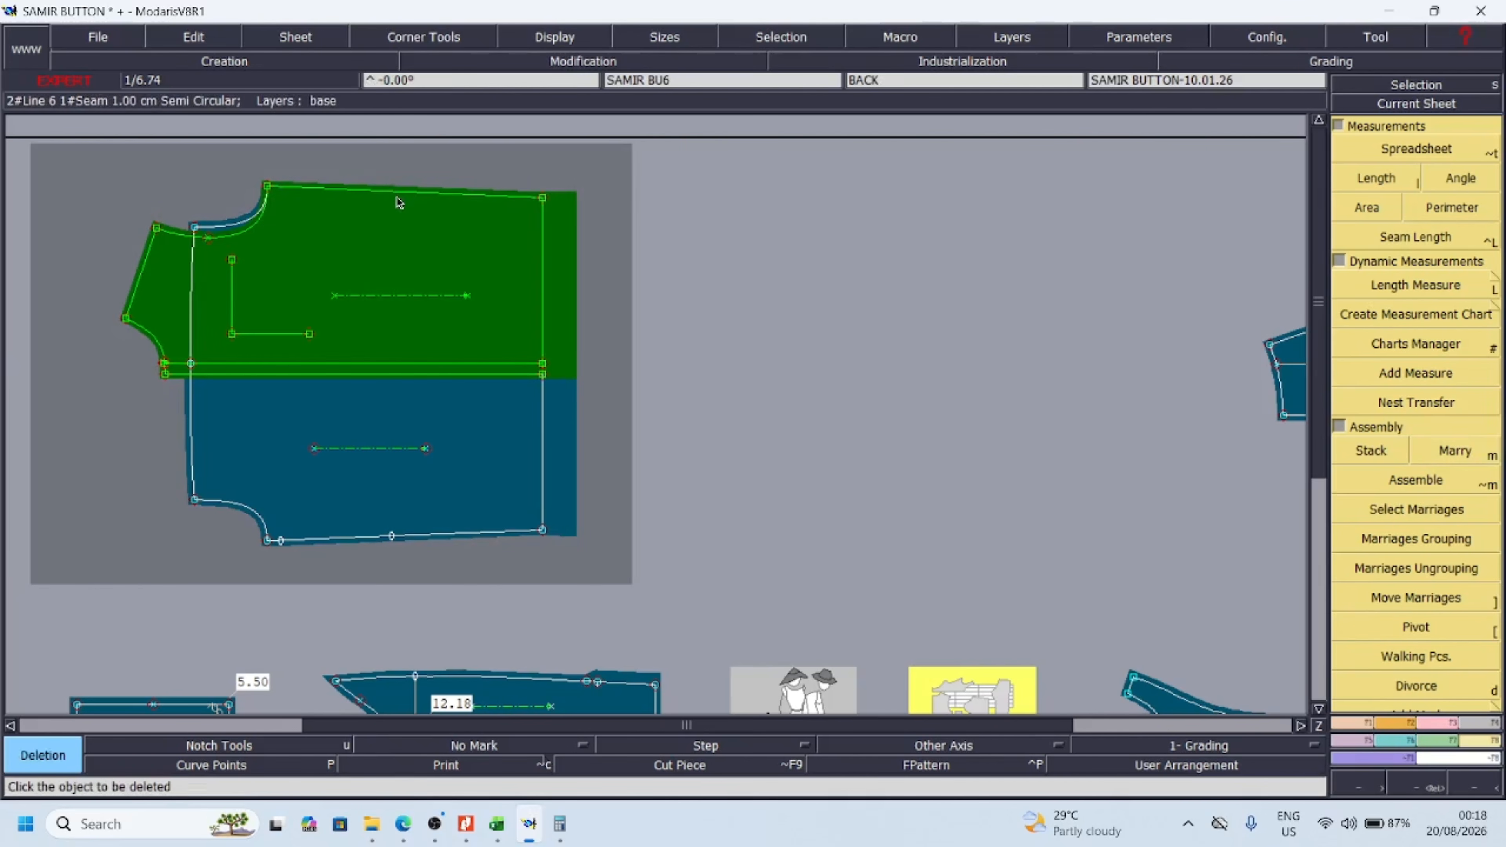
Move the married back and front sheet out of the desk arrangement, to the free space beside the yoke
{"action": "left_click", "coordinate": [1477, 788]}
{"action": "left_click", "coordinate": [1477, 788]}
{"action": "key", "text": "Return"}
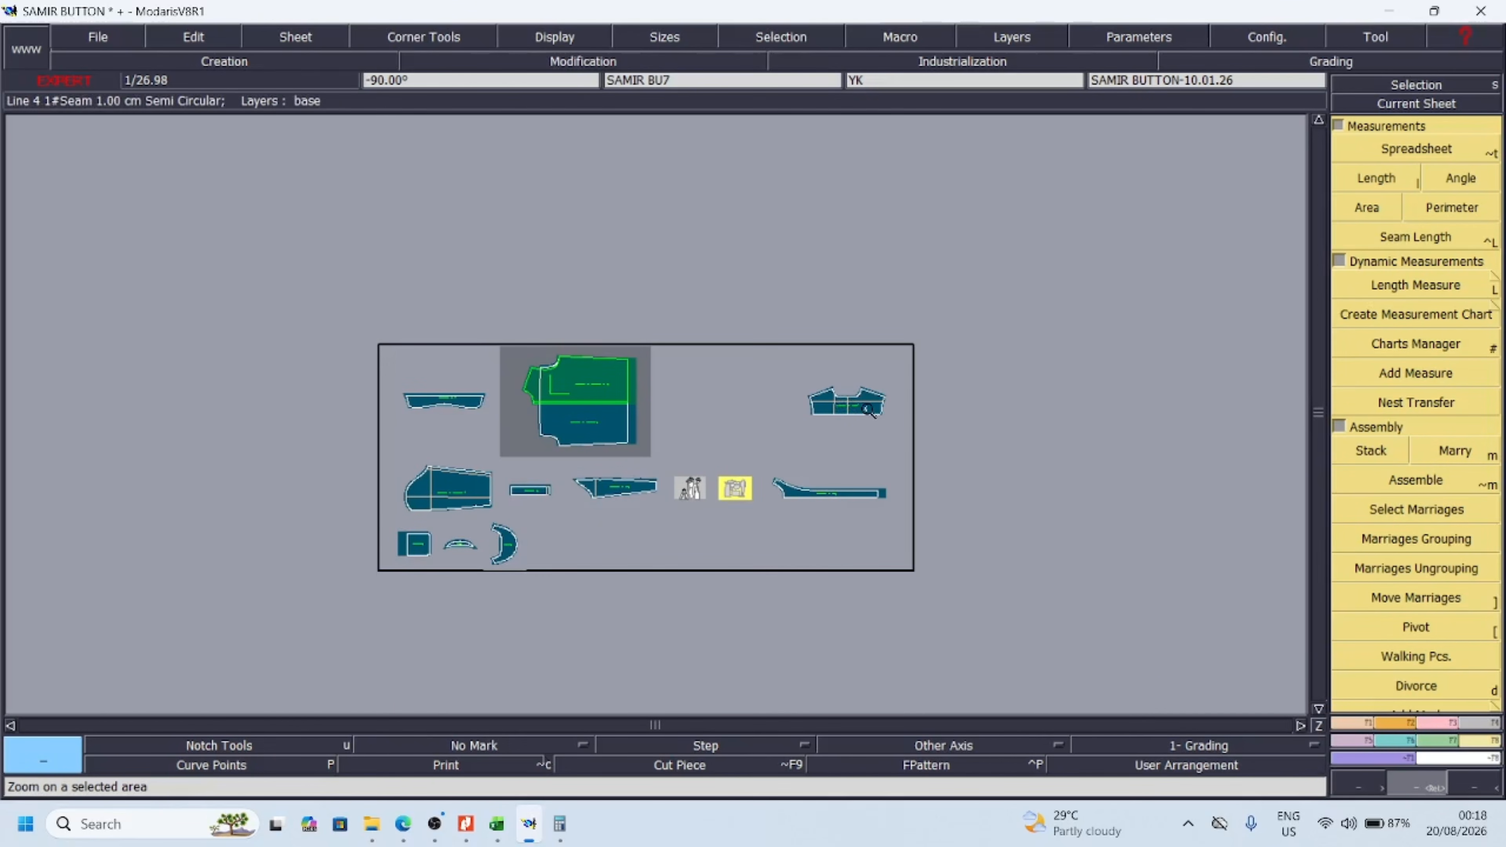
{"action": "key", "text": "a"}
{"action": "left_click", "coordinate": [586, 408]}
{"action": "left_click", "coordinate": [1011, 405]}
{"action": "key", "text": "Return"}
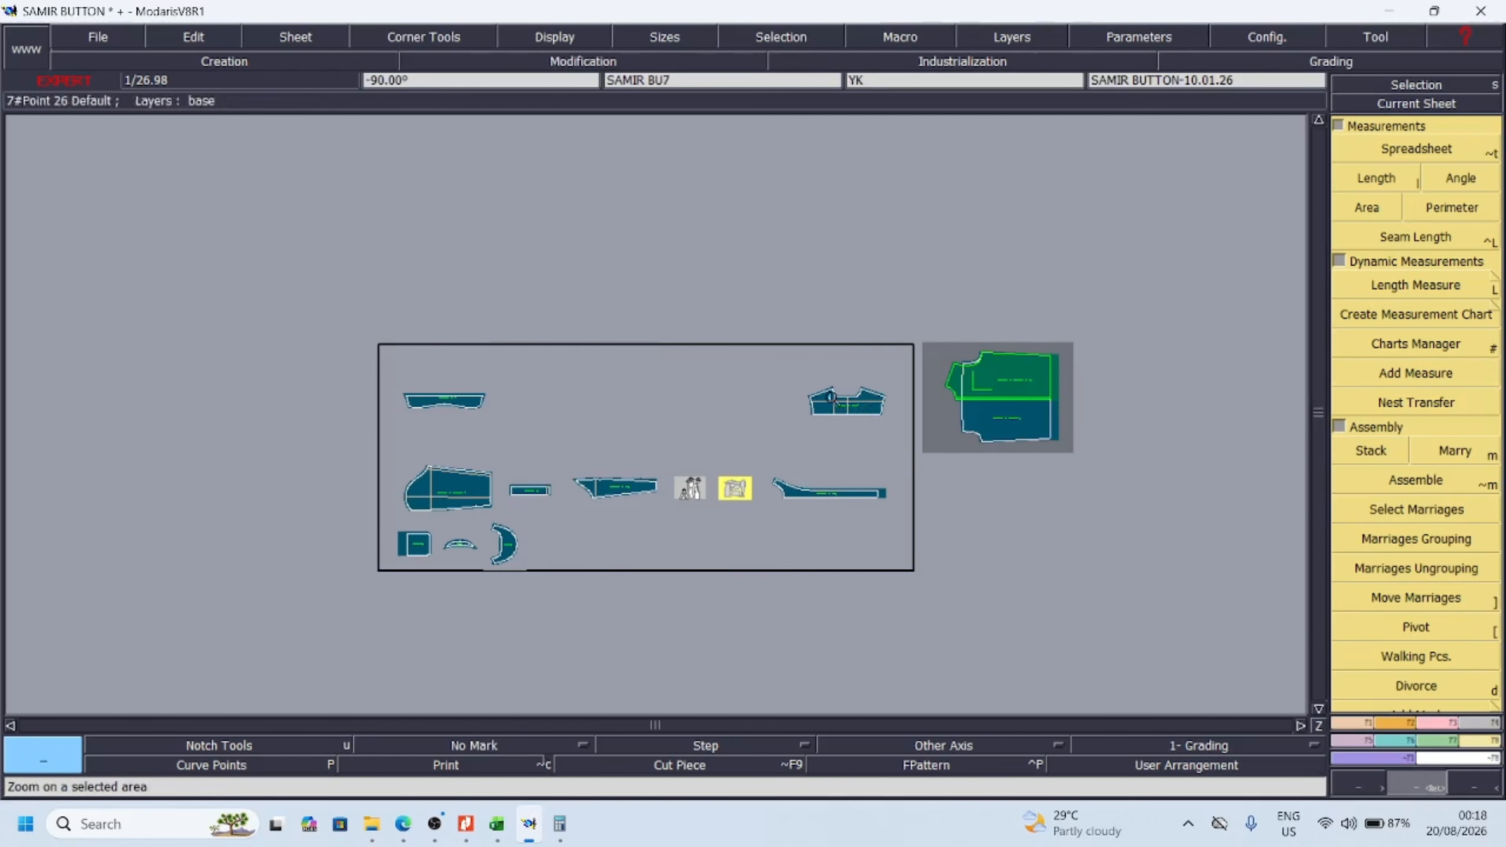
Delete the three dynamic length measures and their slider points from the yoke, undoing a deletion of the centre neckline point
{"action": "left_click_drag", "start_coordinate": [763, 328], "coordinate": [998, 447]}
{"action": "key", "text": "i"}
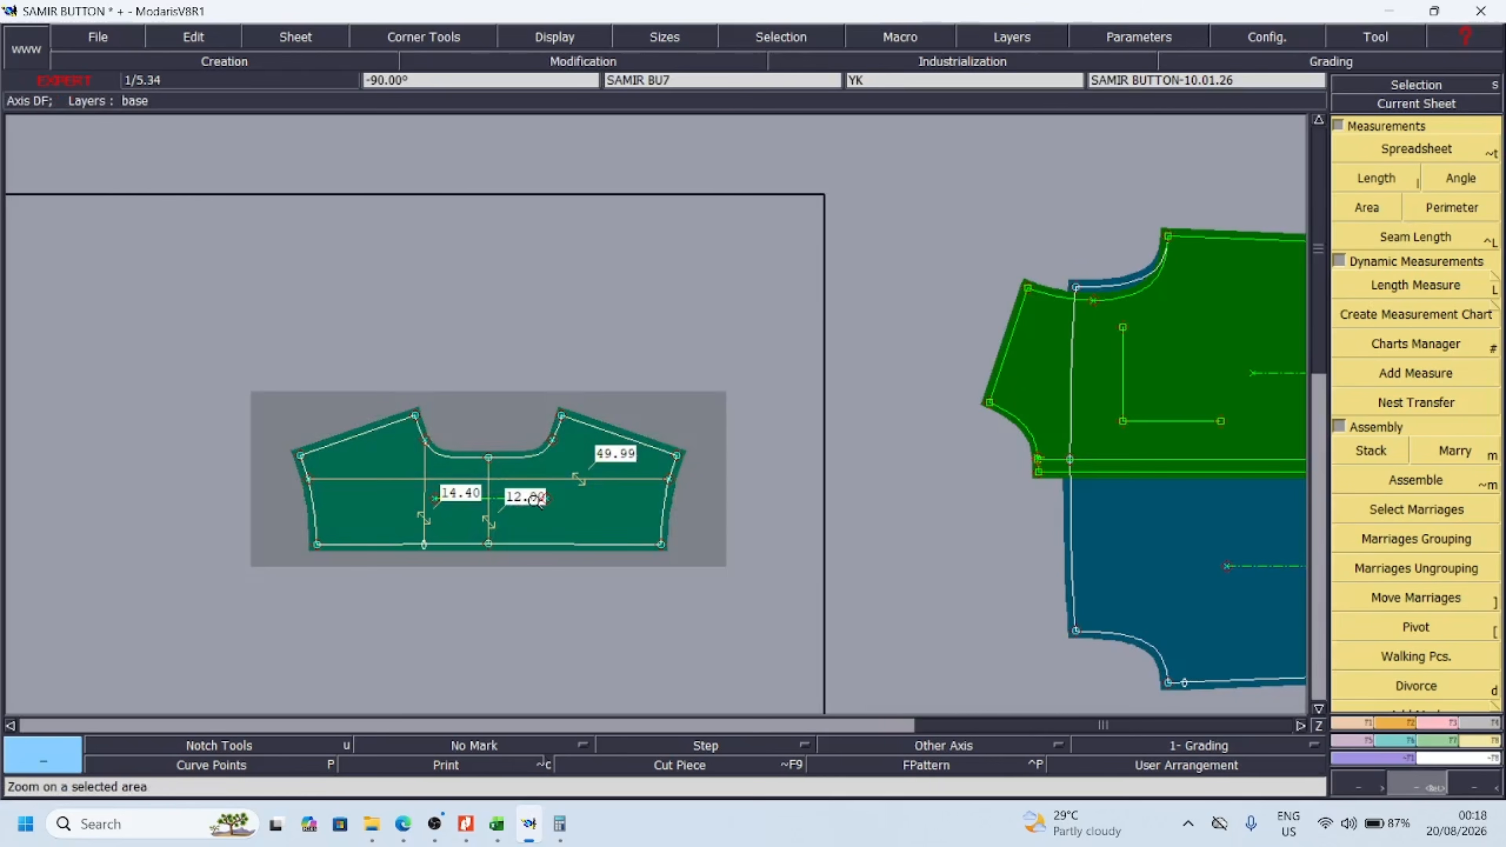
{"action": "key", "text": "Delete"}
{"action": "left_click", "coordinate": [406, 480]}
{"action": "left_click", "coordinate": [427, 516]}
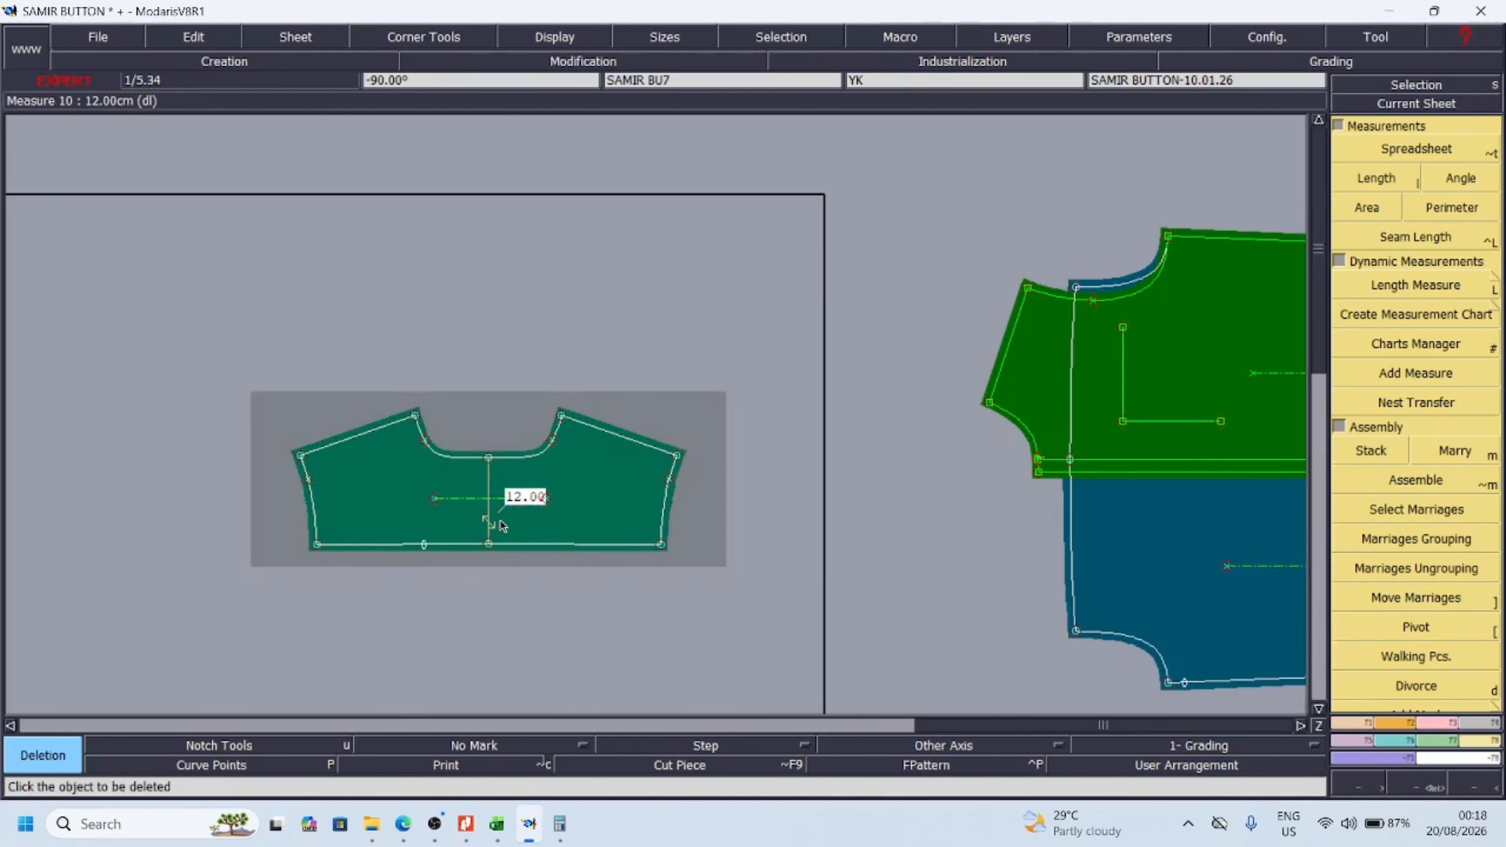
{"action": "left_click", "coordinate": [491, 522]}
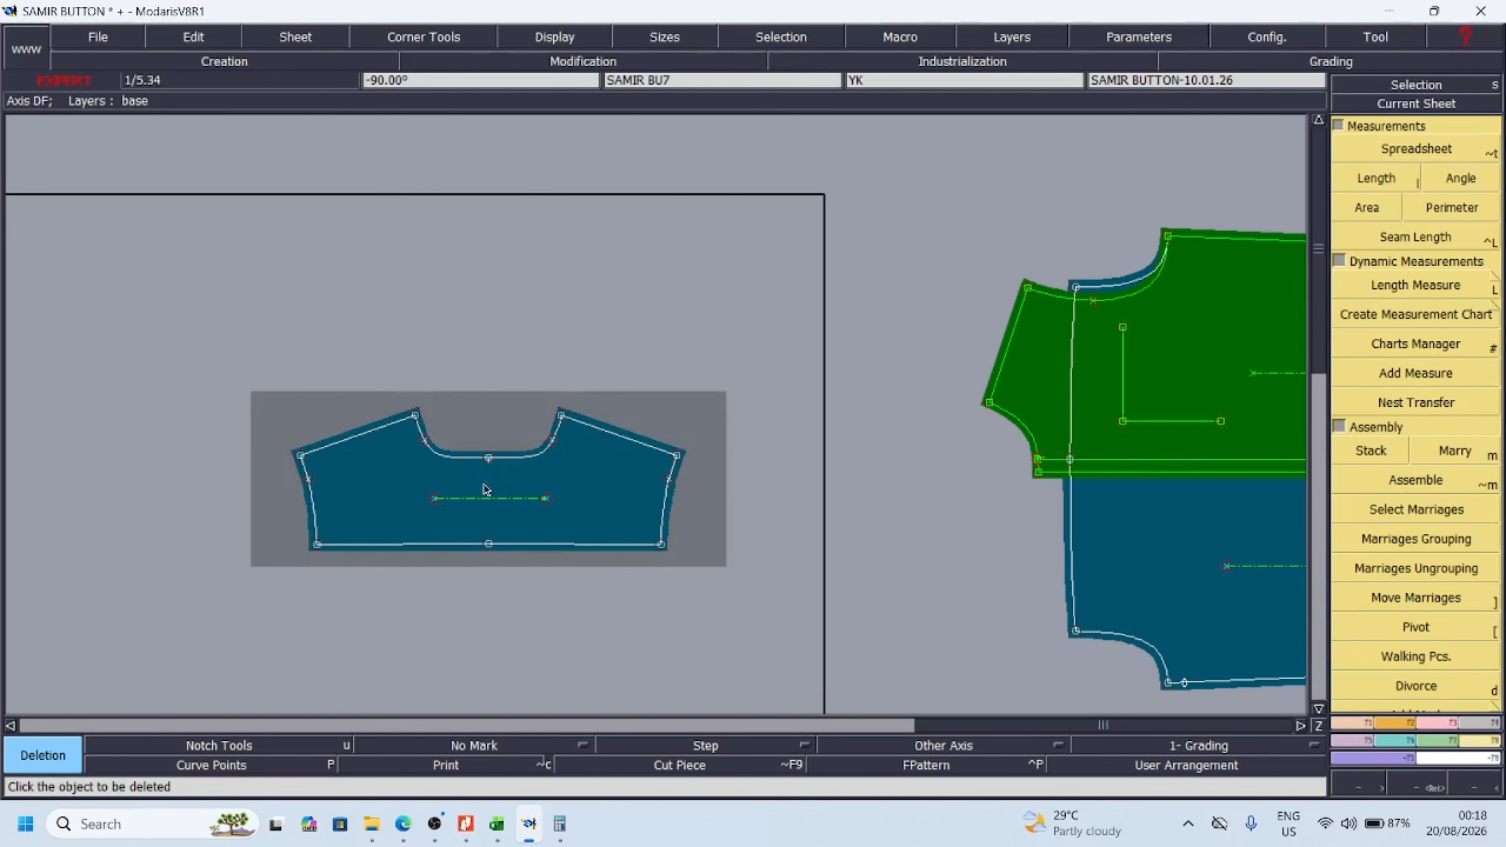
{"action": "left_click", "coordinate": [490, 460]}
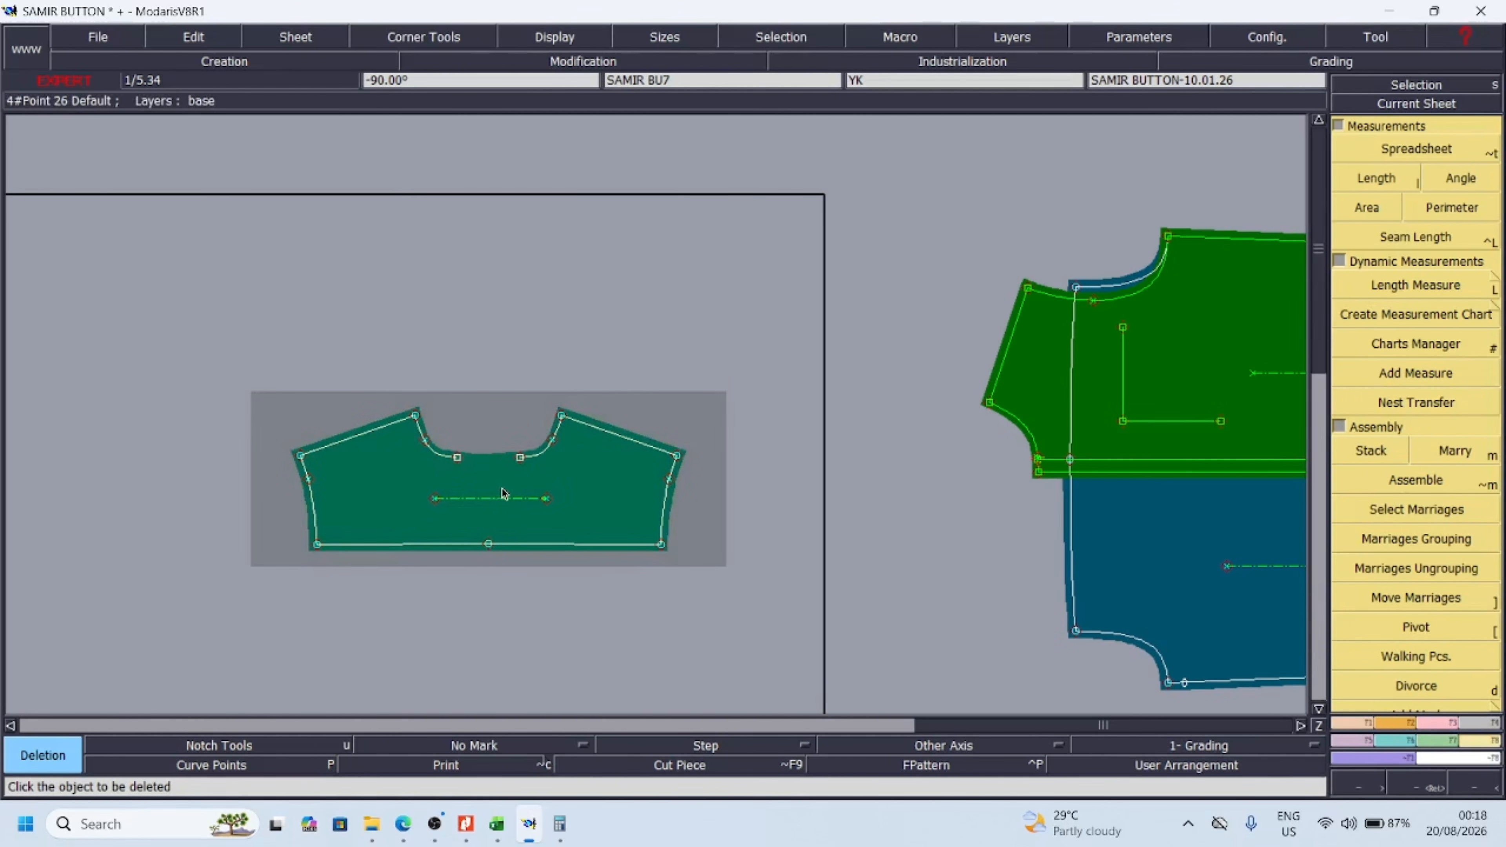
{"action": "key", "text": "ctrl+z"}
Rotate the yoke sheet by -90° and mirror it with Y symmetry
{"action": "key", "text": "F2"}
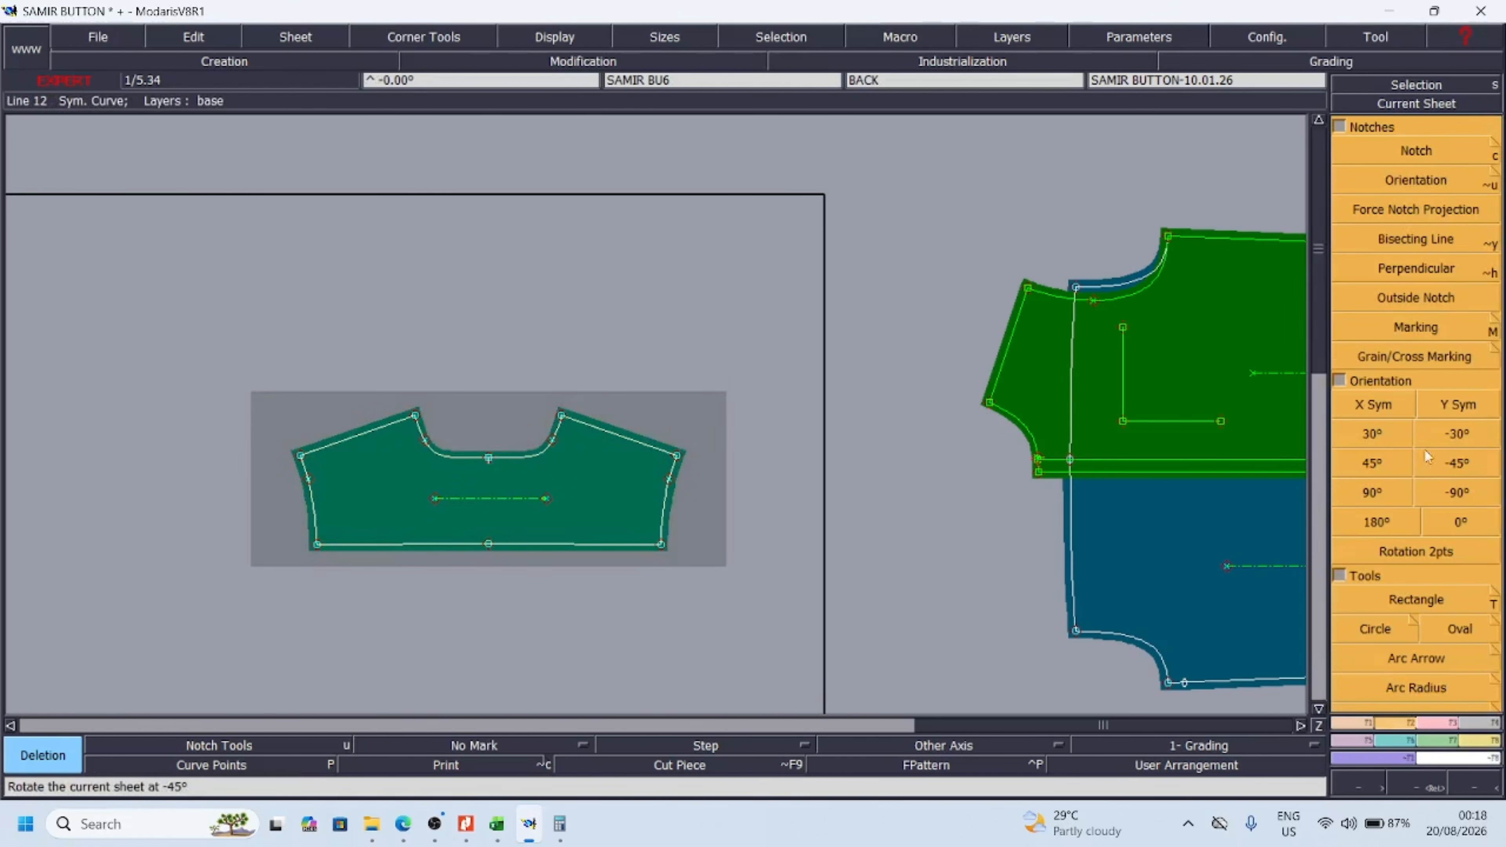
{"action": "left_click", "coordinate": [1457, 496]}
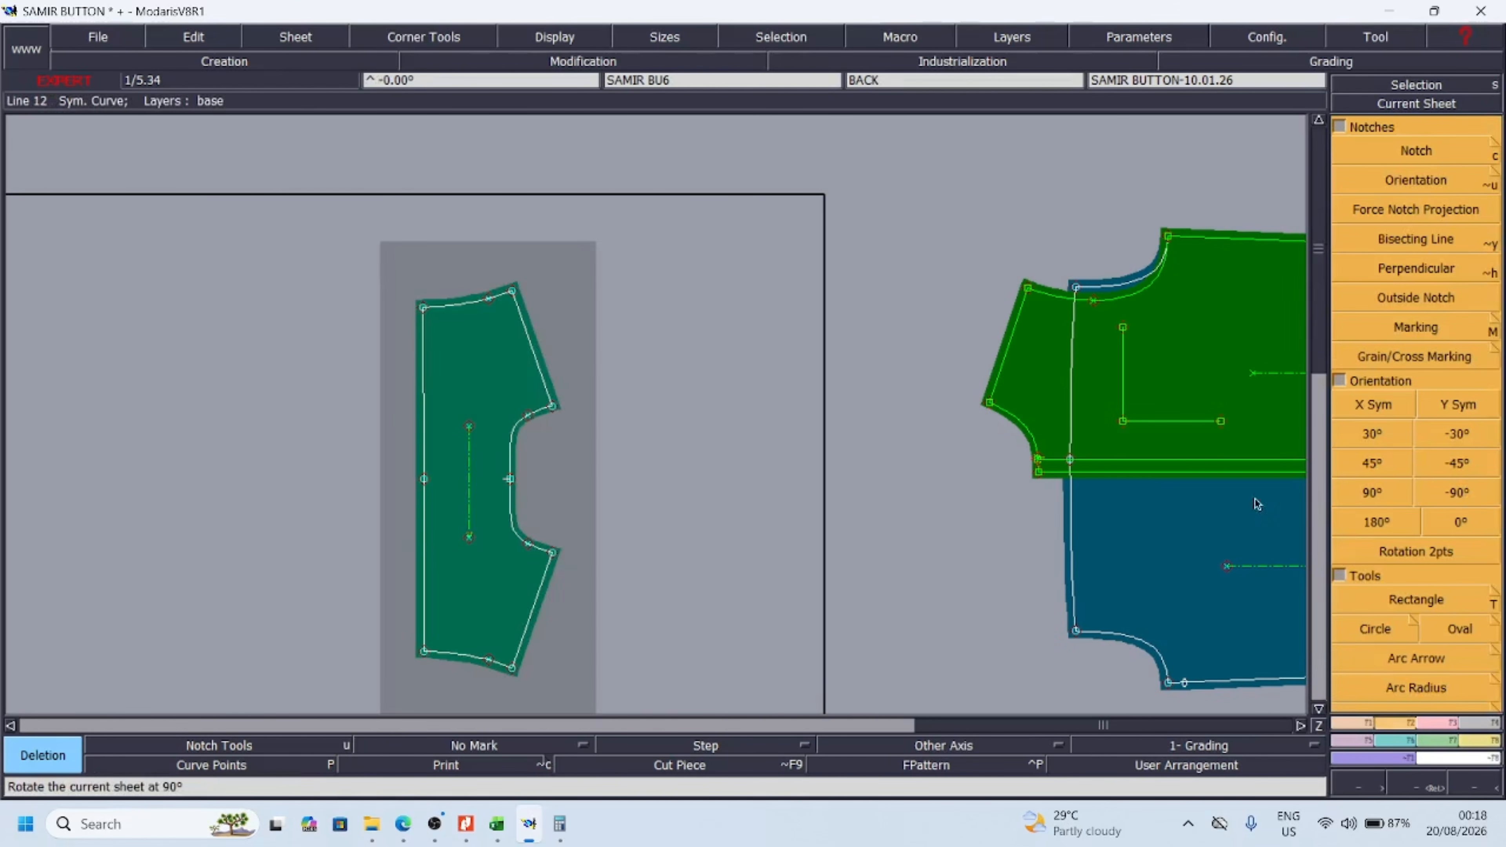
{"action": "left_click", "coordinate": [1457, 405]}
{"action": "left_click", "coordinate": [750, 483]}
Marry the yoke onto the back, joining the midpoints of their shared seam
{"action": "key", "text": "m"}
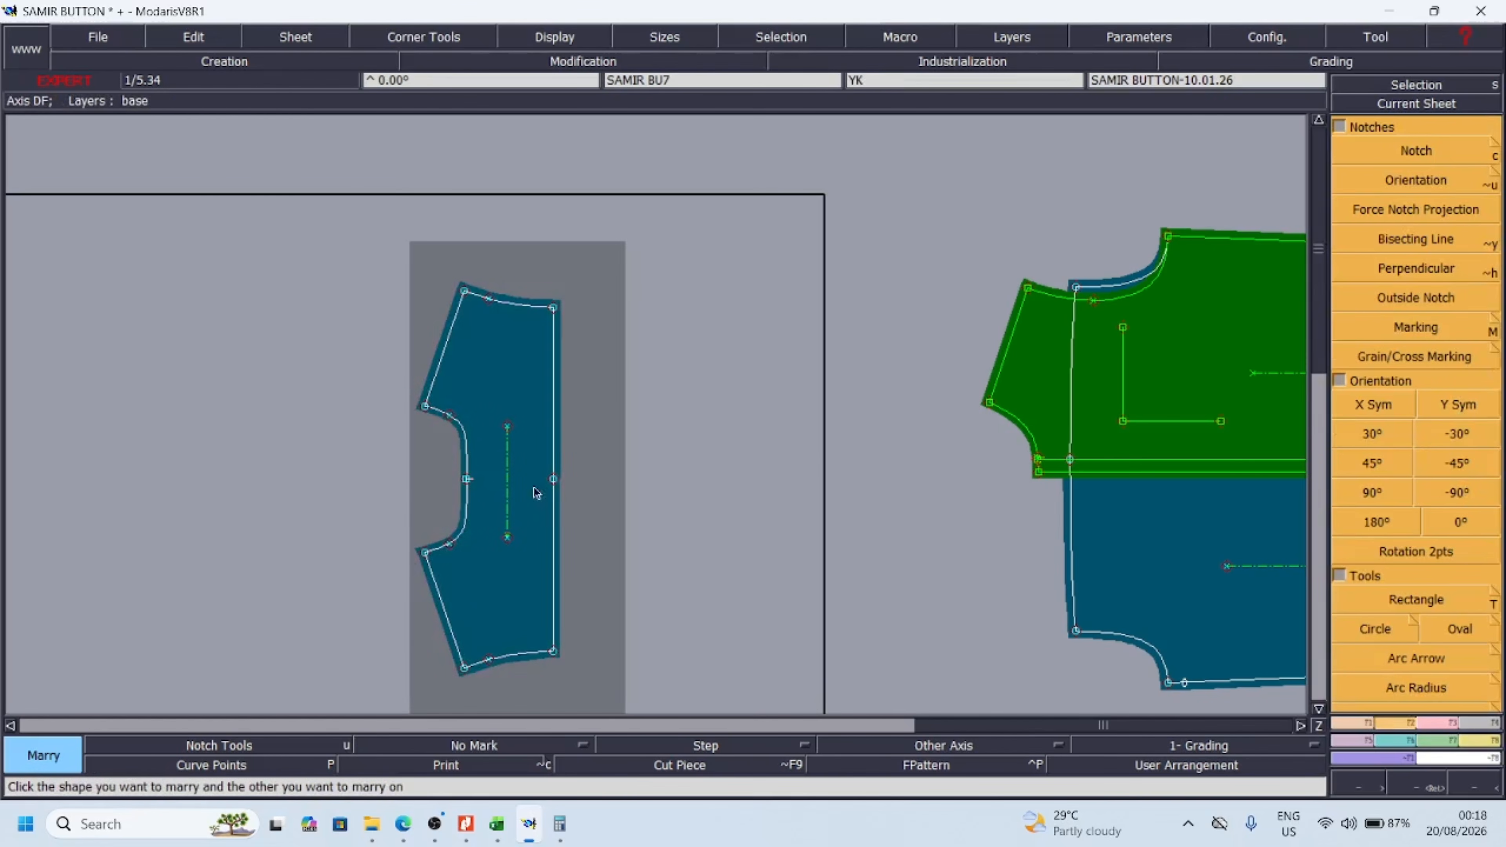
{"action": "left_click", "coordinate": [553, 480]}
{"action": "left_click", "coordinate": [1070, 463]}
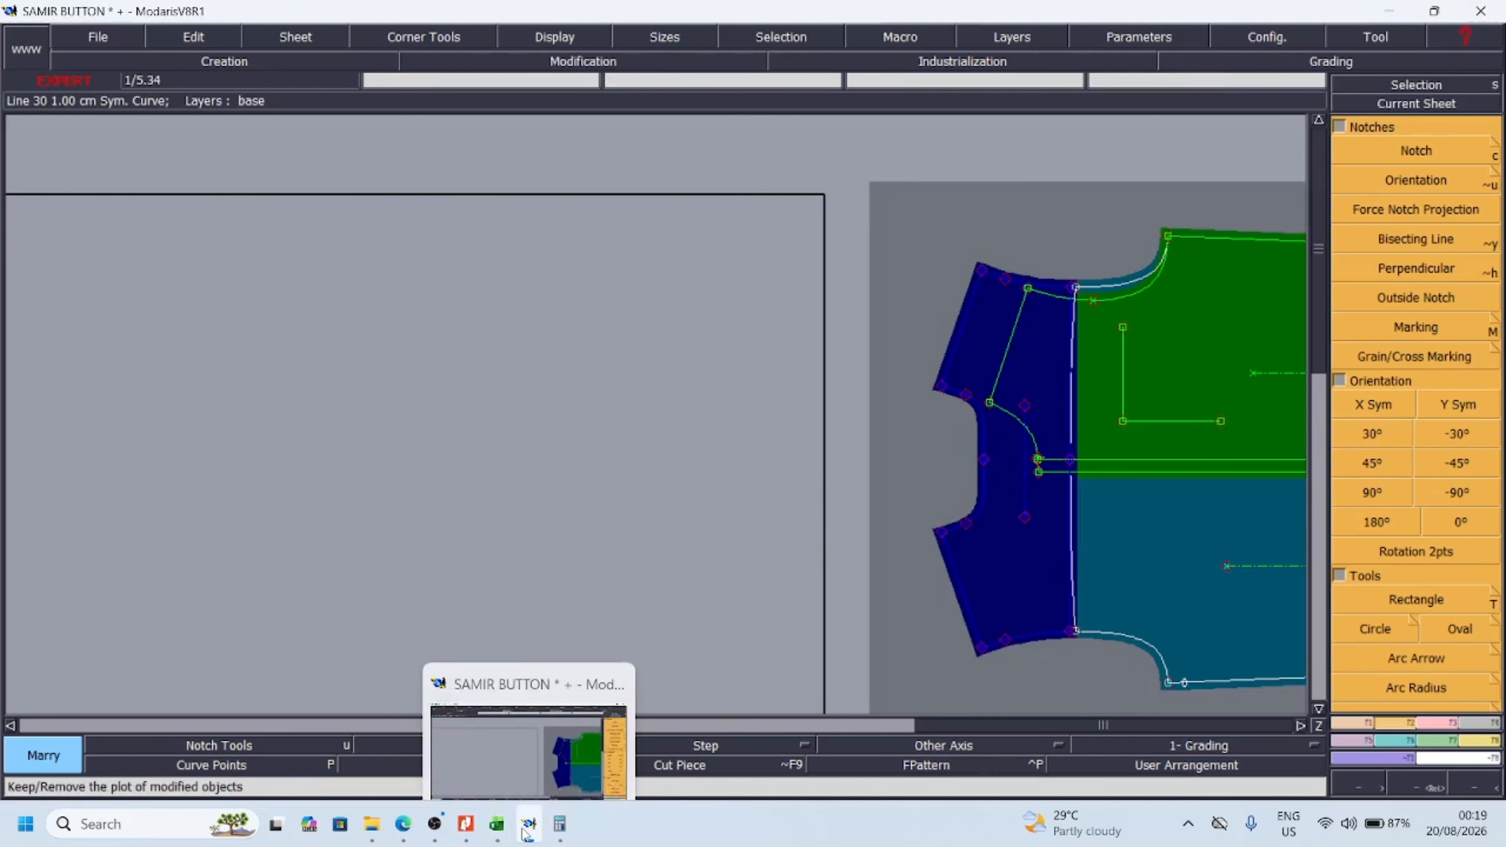
{"action": "mouse_move", "coordinate": [434, 824]}
{"action": "left_click", "coordinate": [428, 720]}
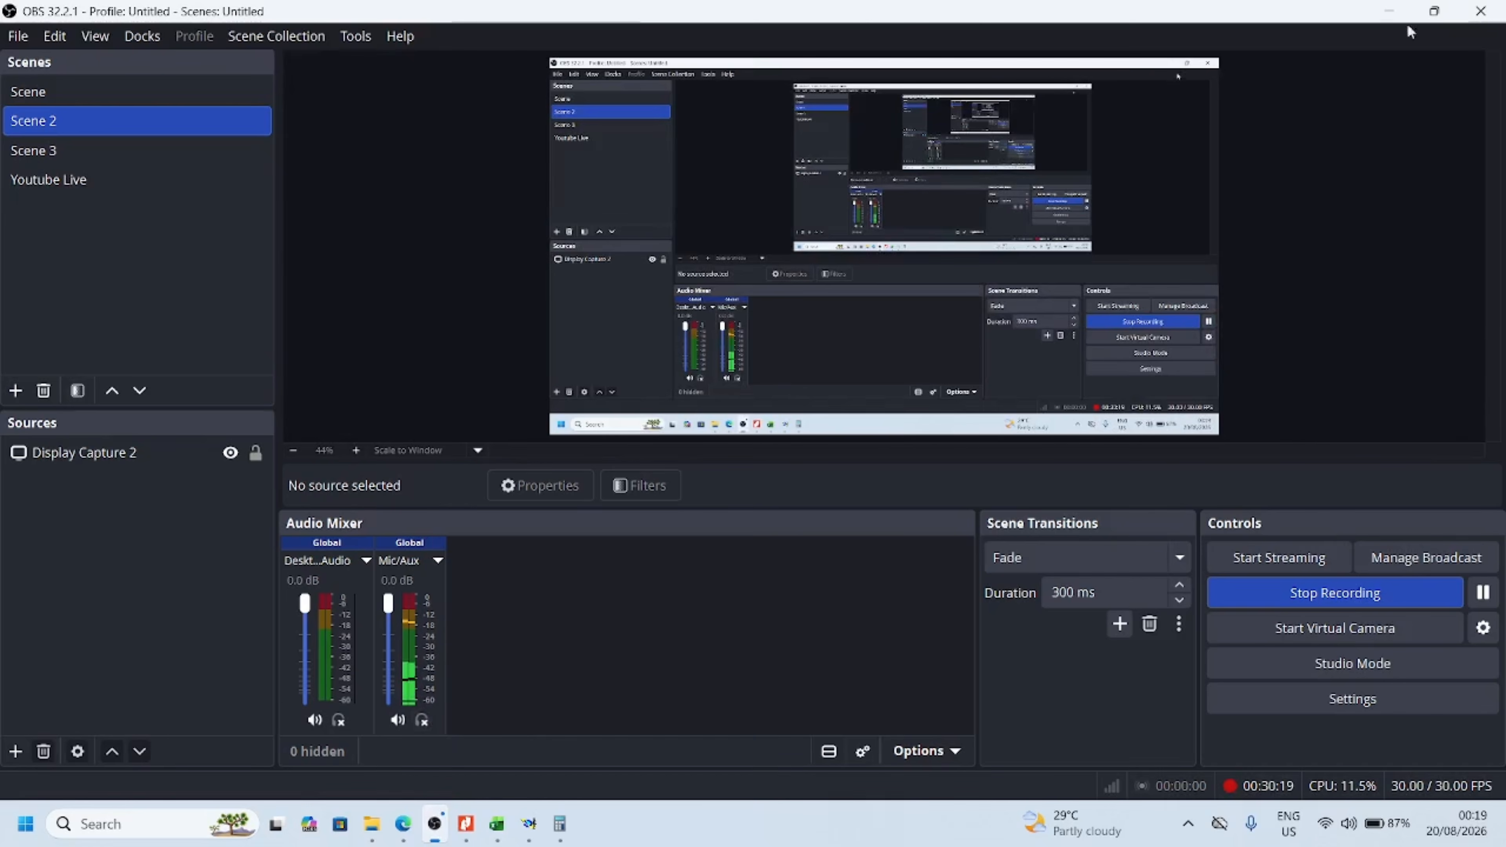
{"action": "left_click", "coordinate": [1396, 10]}
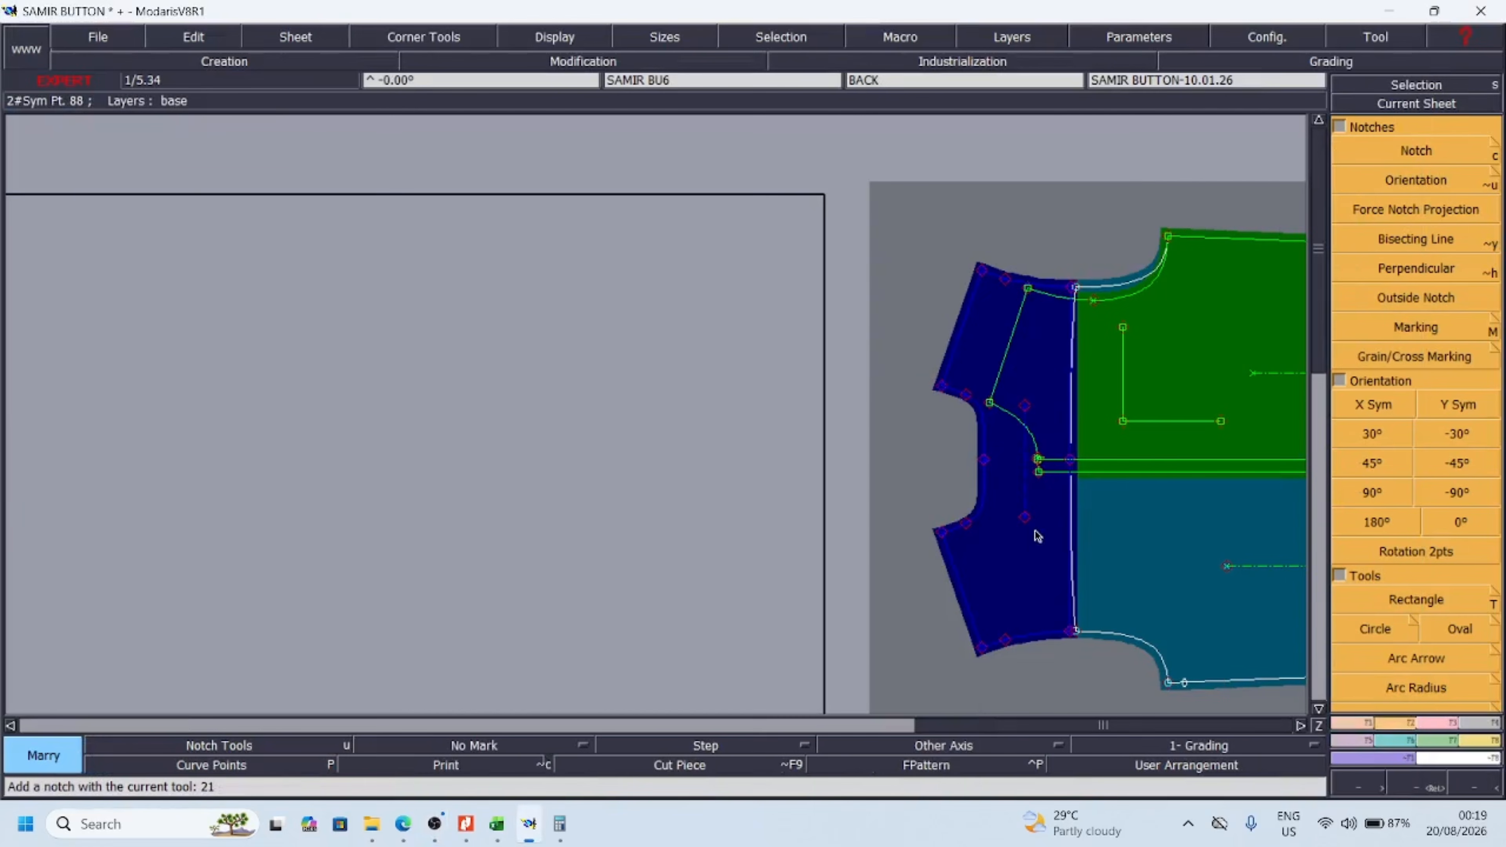
Arrange all sheets on the desk, shift the married body assembly to open space and place the FR FC facing beside it
{"action": "key", "text": "8"}
{"action": "key", "text": "j"}
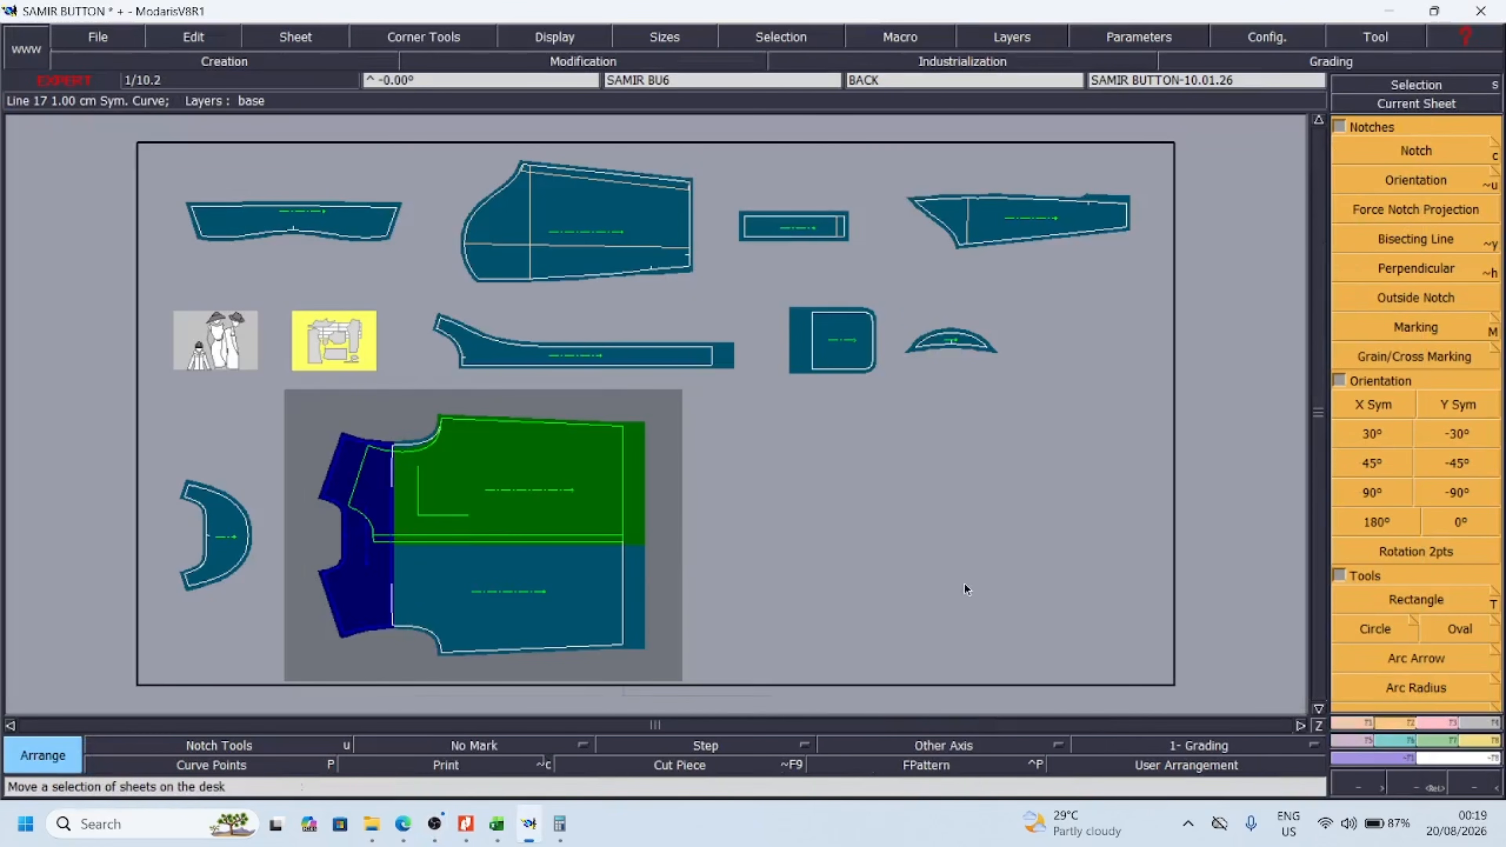
{"action": "left_click", "coordinate": [966, 589]}
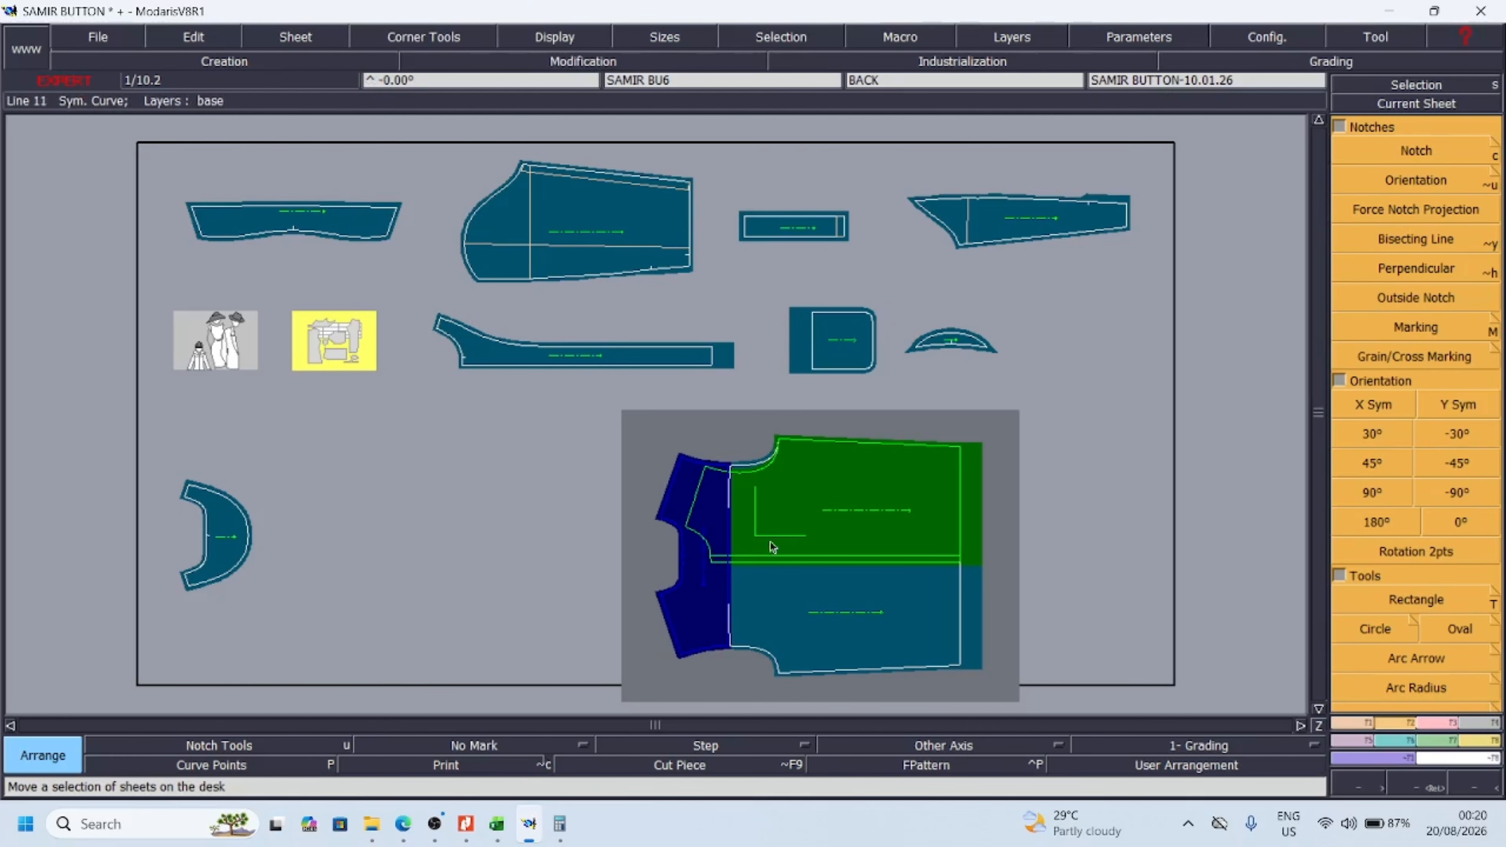
{"action": "left_click_drag", "start_coordinate": [810, 530], "coordinate": [849, 543]}
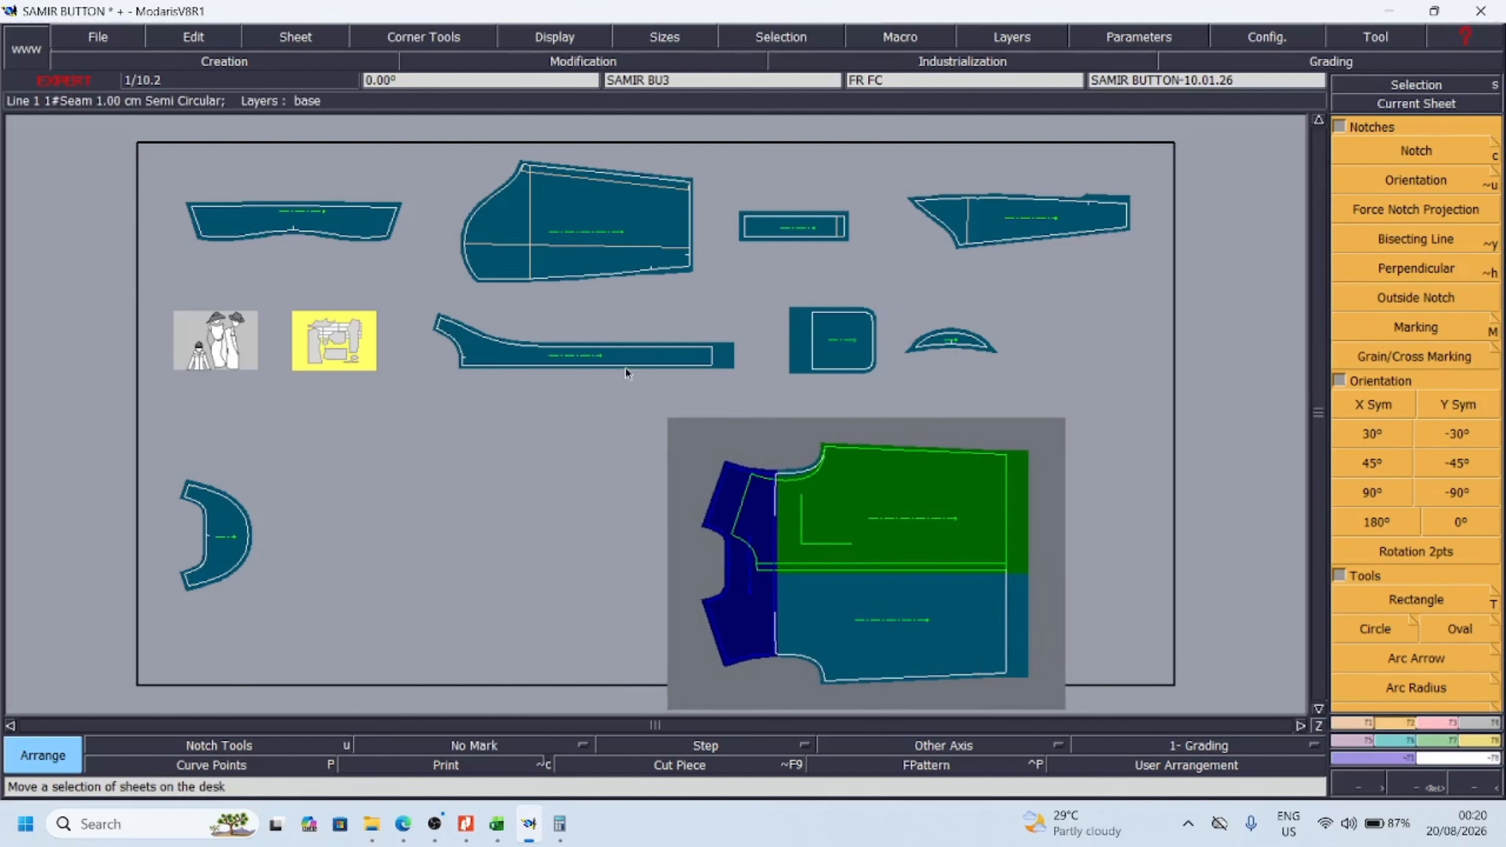
{"action": "left_click_drag", "start_coordinate": [626, 370], "coordinate": [582, 537]}
{"action": "key", "text": "Return"}
Marry the FR FC facing onto the front, matching its outer hem corner to the front's hem corner at the front edge
{"action": "left_click_drag", "start_coordinate": [321, 392], "coordinate": [1106, 655]}
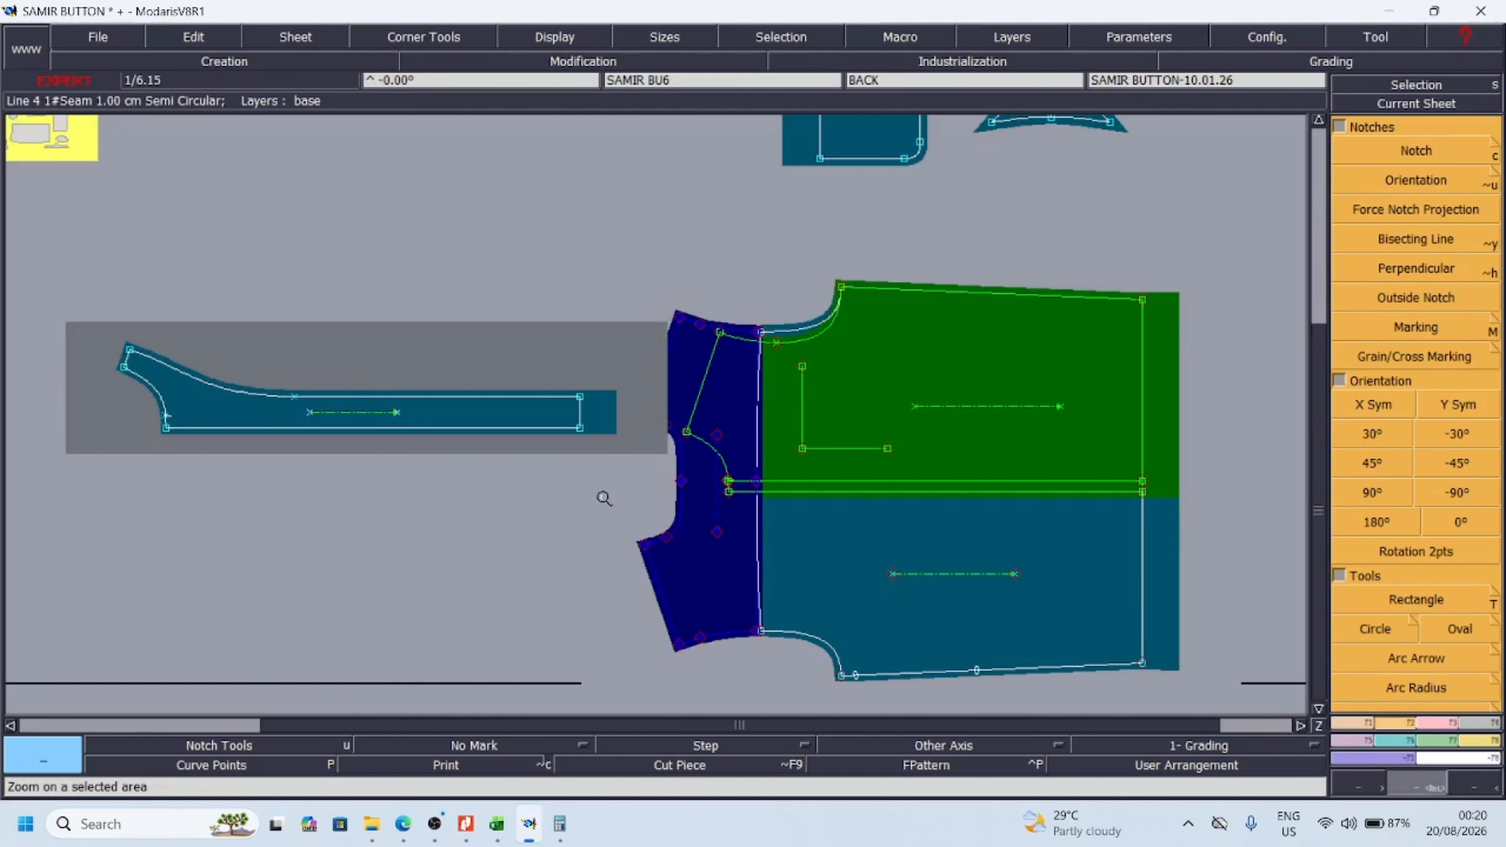
{"action": "key", "text": "m"}
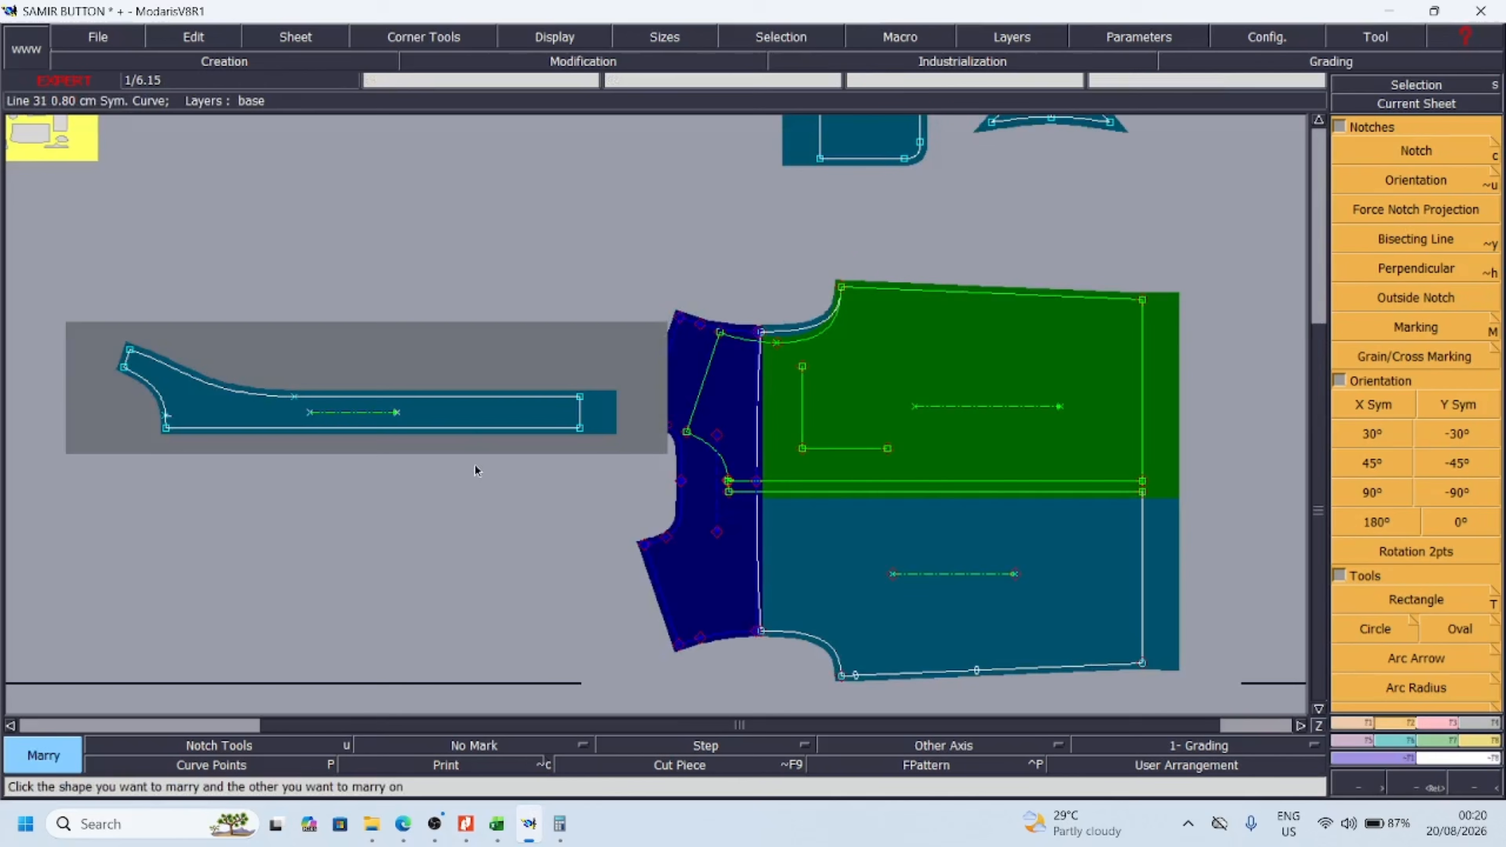
{"action": "left_click", "coordinate": [580, 428]}
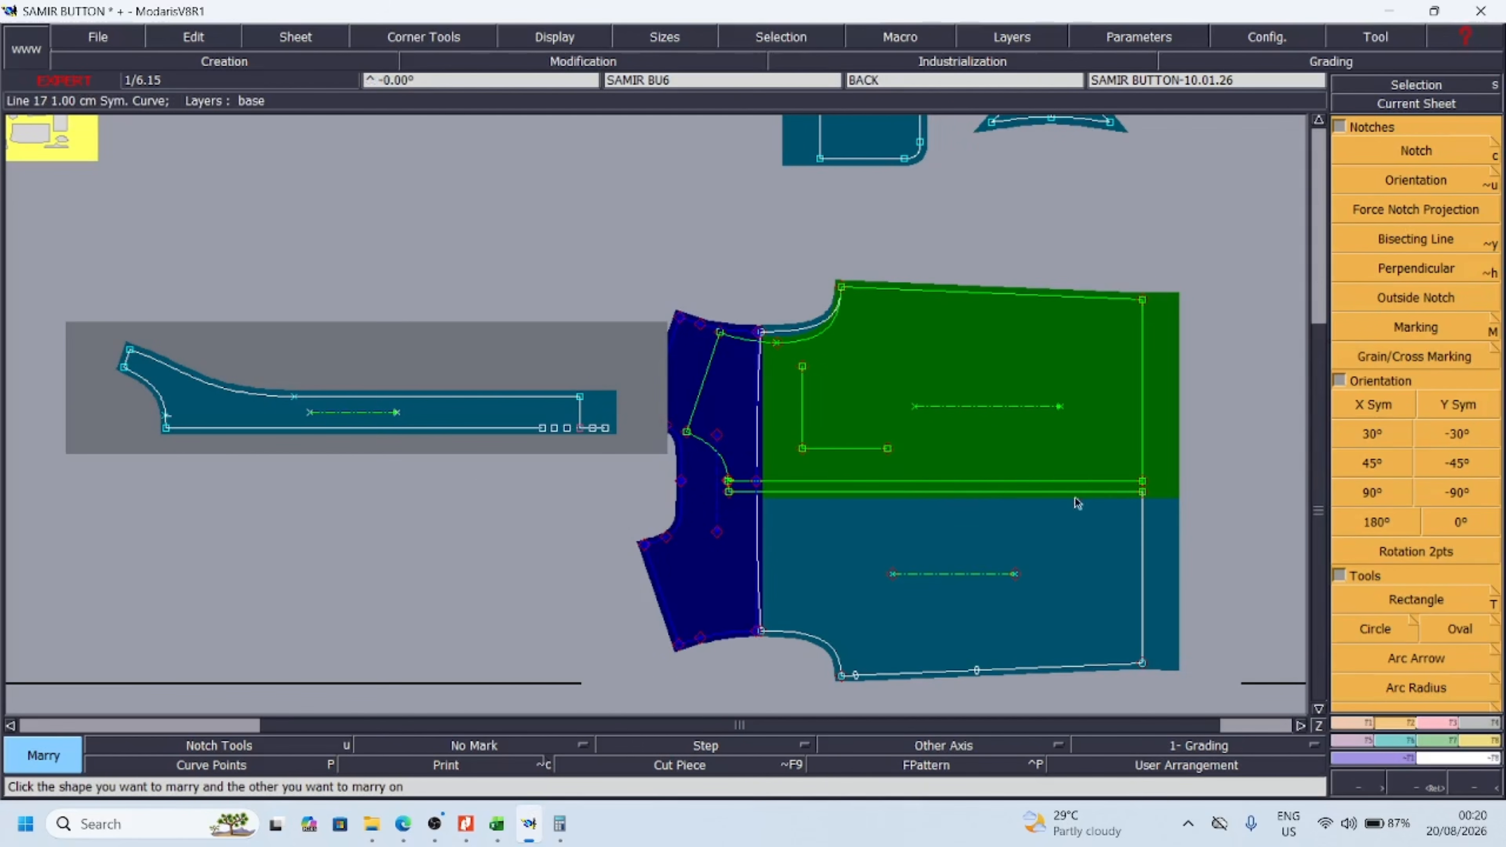
{"action": "left_click", "coordinate": [1143, 492]}
{"action": "key", "text": "Return"}
{"action": "left_click_drag", "start_coordinate": [878, 367], "coordinate": [623, 552]}
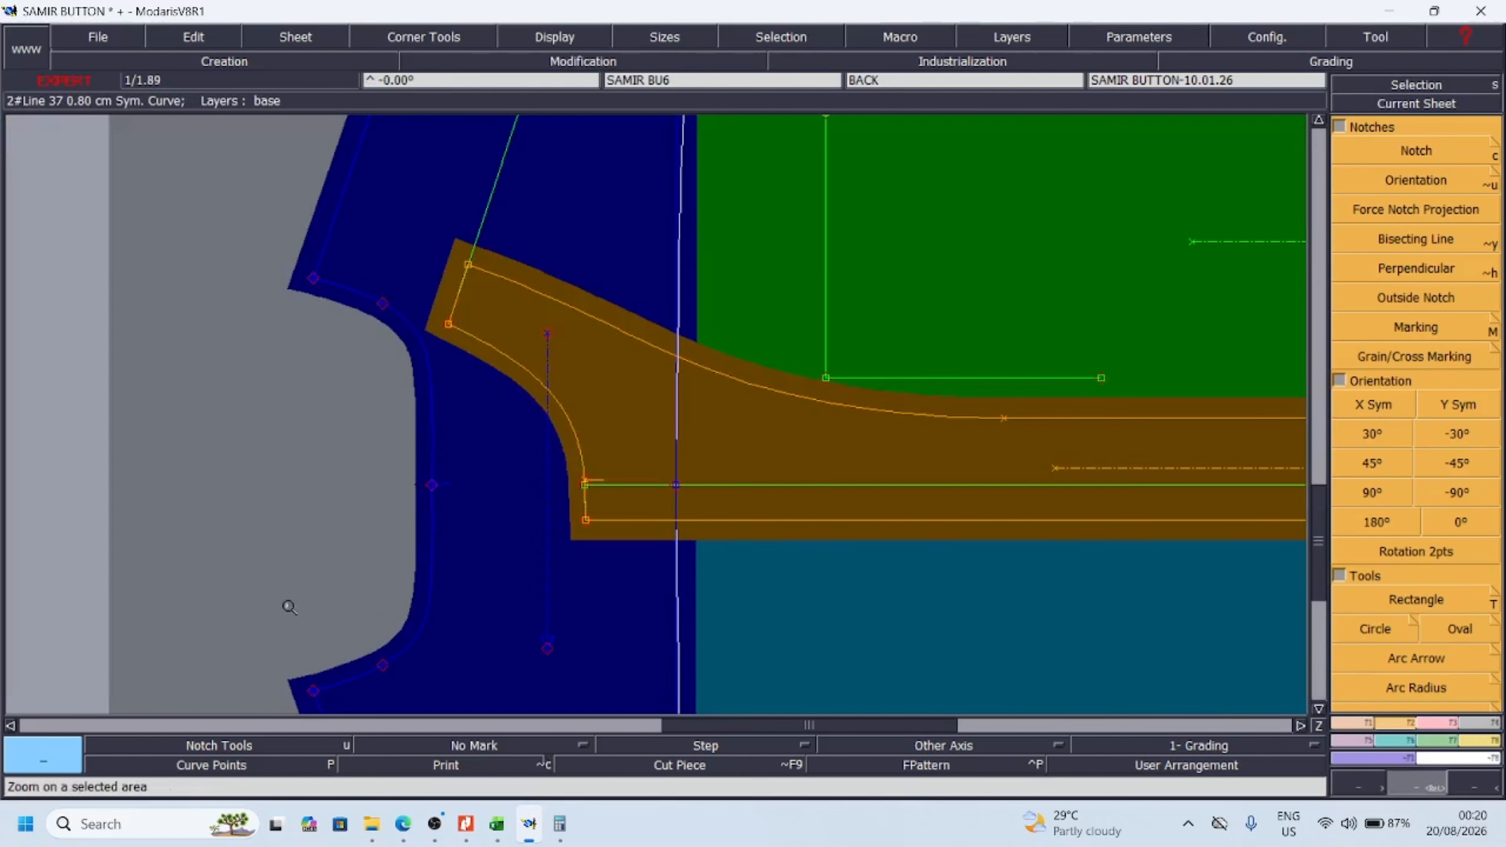
Marry the pocket onto the front at the corner of its placement lines, undoing the first placement at the underarm
{"action": "left_click", "coordinate": [1465, 784]}
{"action": "left_click", "coordinate": [1466, 785]}
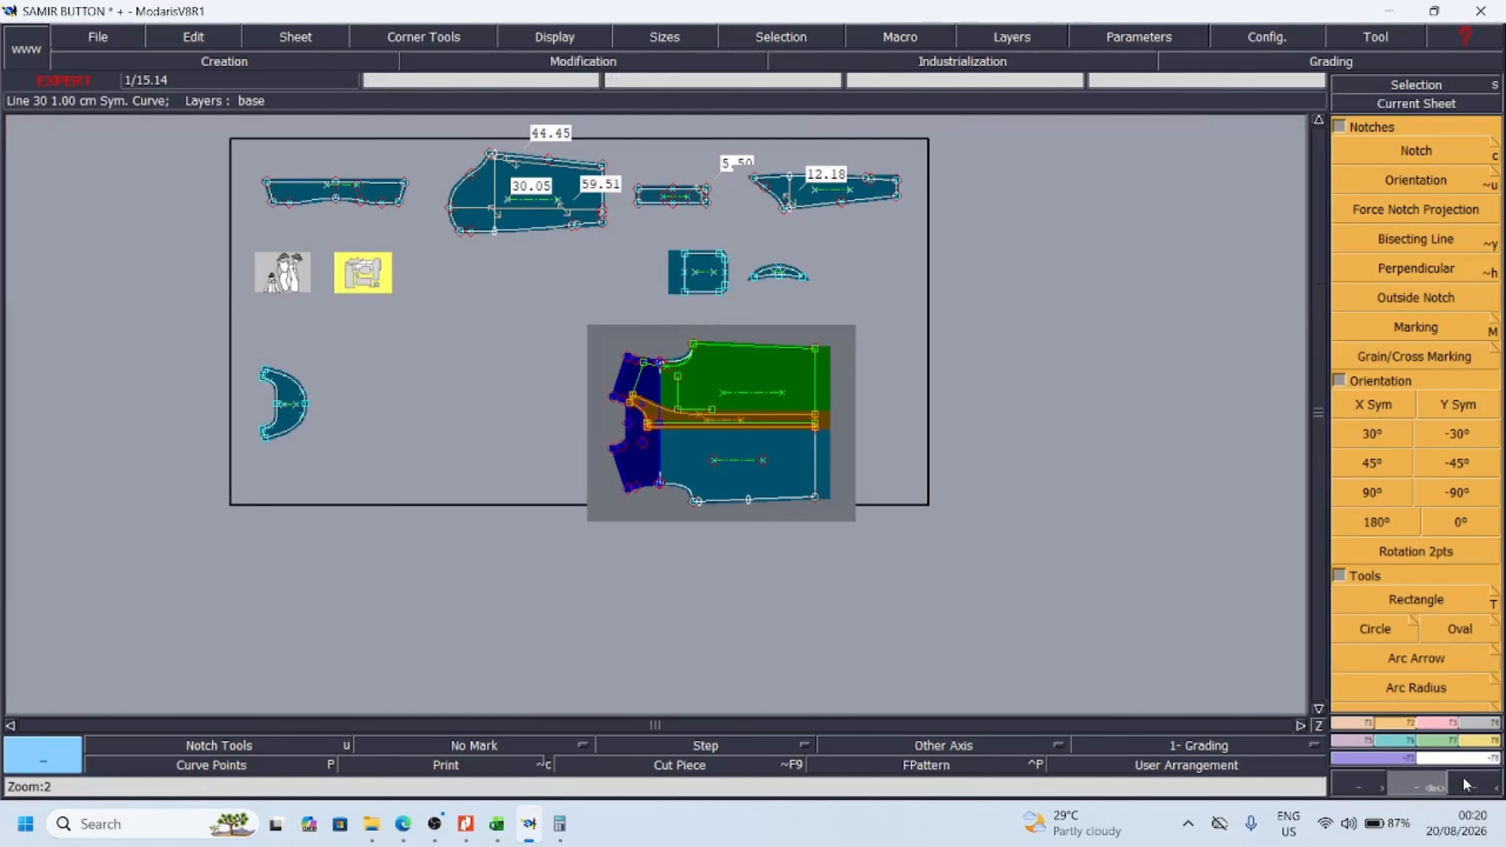
{"action": "left_click", "coordinate": [1465, 785]}
{"action": "left_click_drag", "start_coordinate": [523, 253], "coordinate": [921, 529]}
{"action": "left_click_drag", "start_coordinate": [332, 234], "coordinate": [830, 574]}
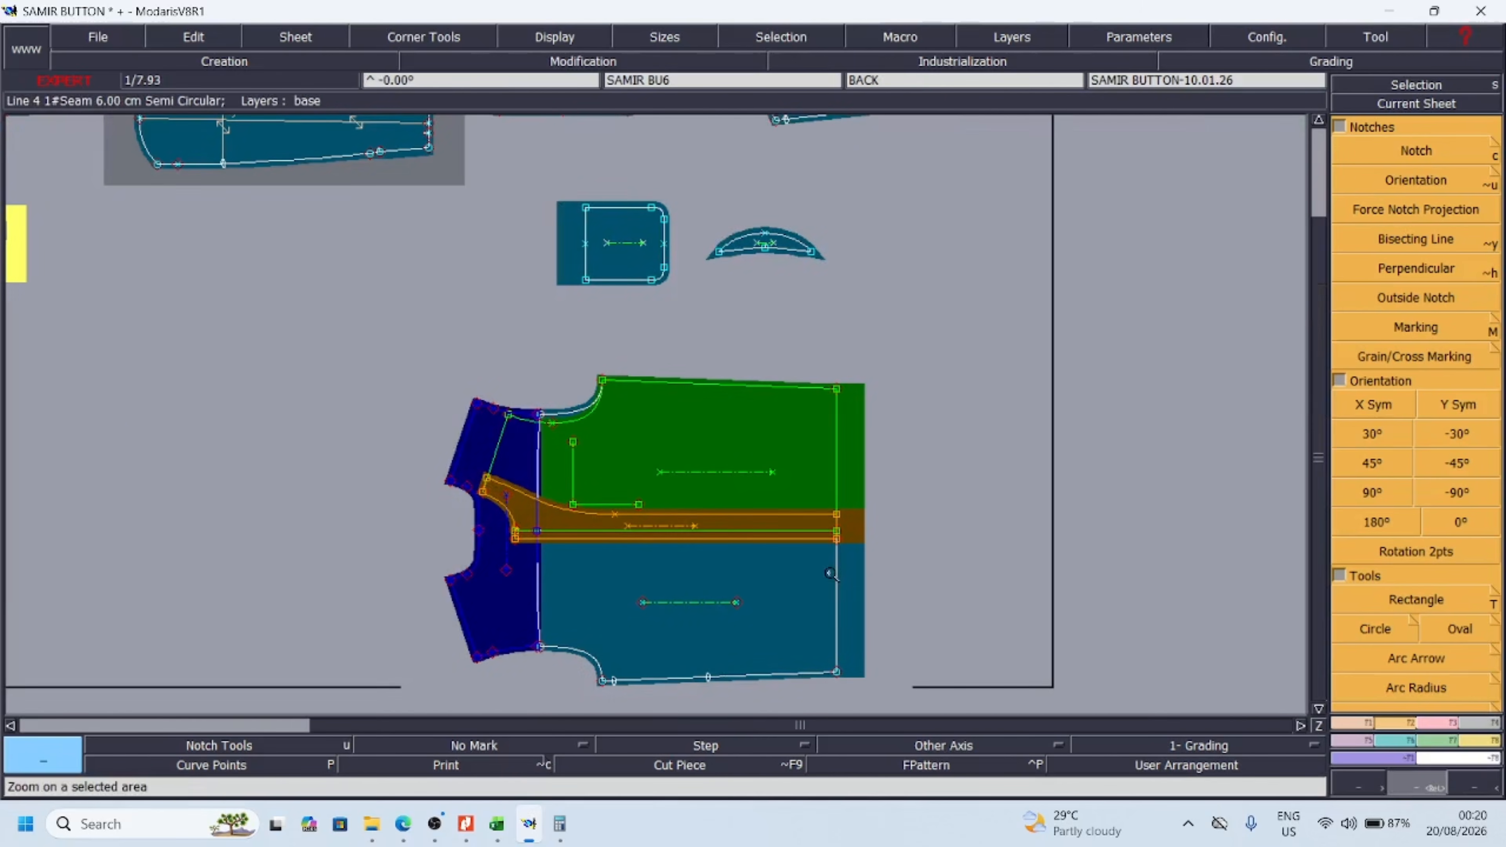
{"action": "left_click", "coordinate": [586, 225]}
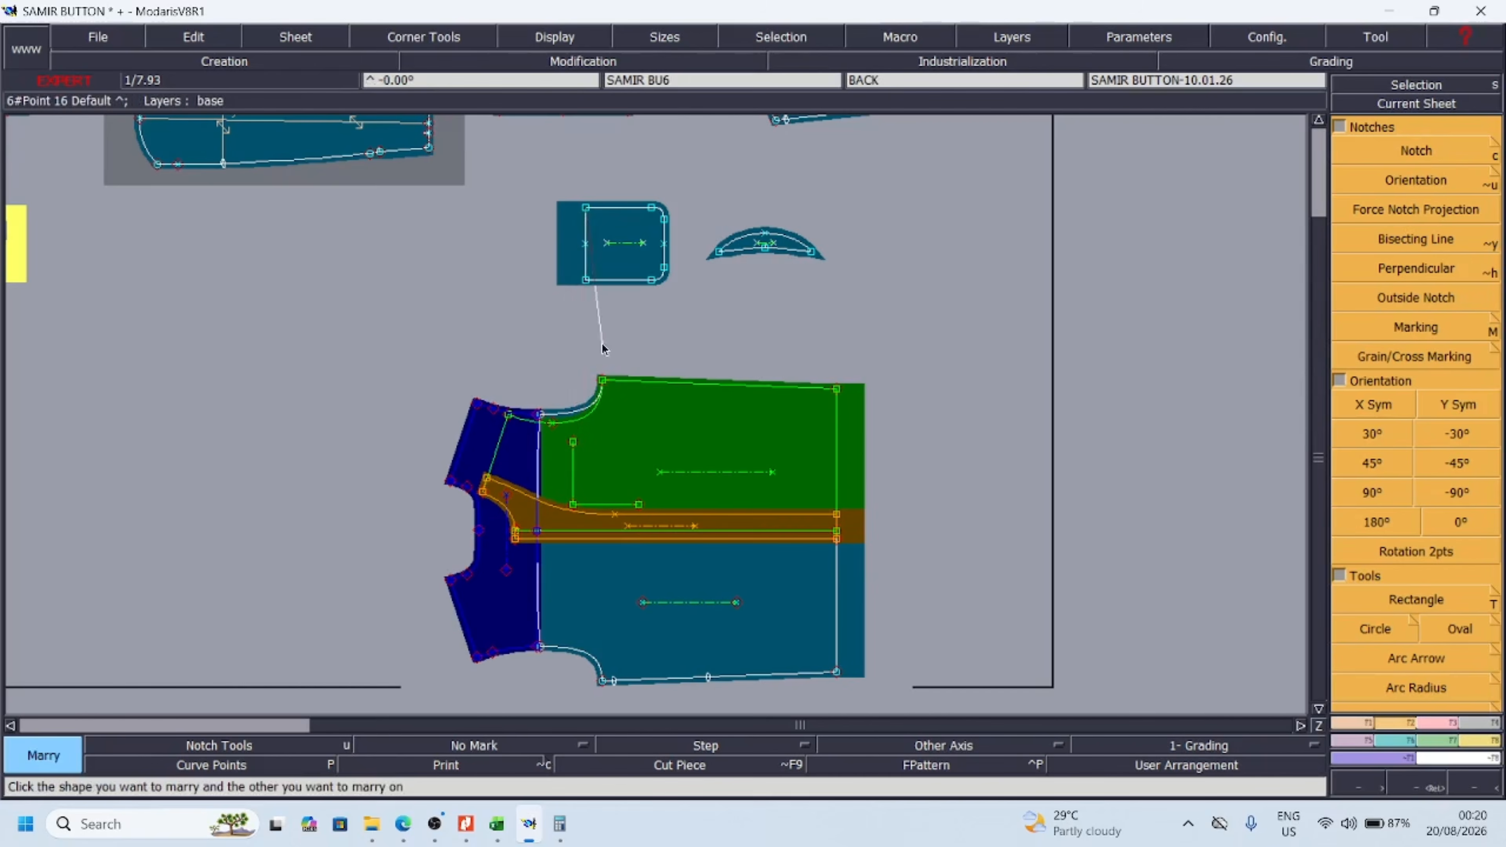
{"action": "left_click", "coordinate": [601, 380]}
{"action": "key", "text": "ctrl+z"}
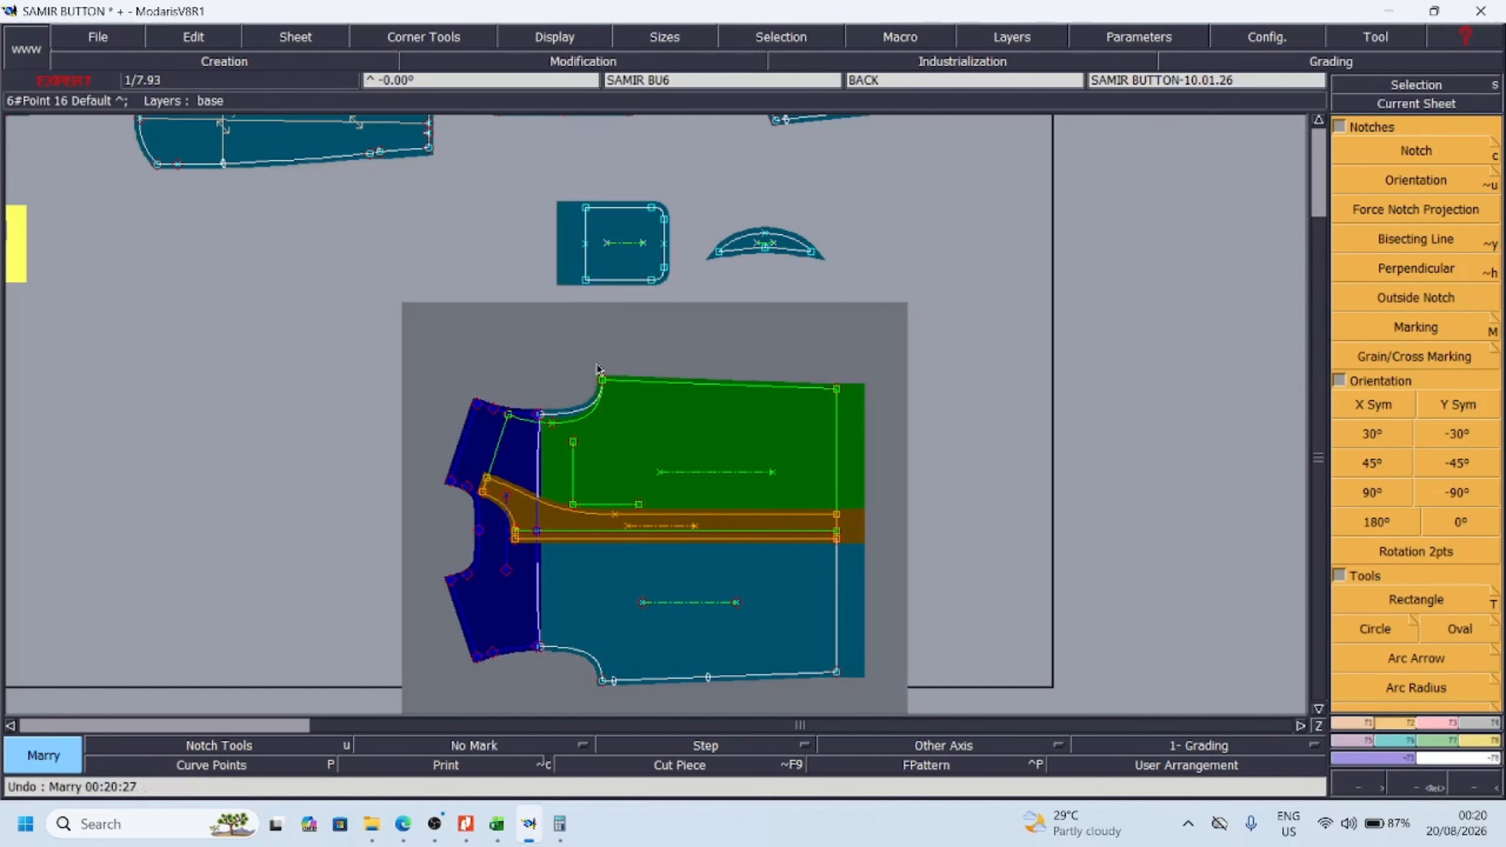
{"action": "left_click", "coordinate": [573, 505]}
Move the MOON and BAND sheets next to the neckline side of the married body assembly
{"action": "left_click", "coordinate": [1462, 783]}
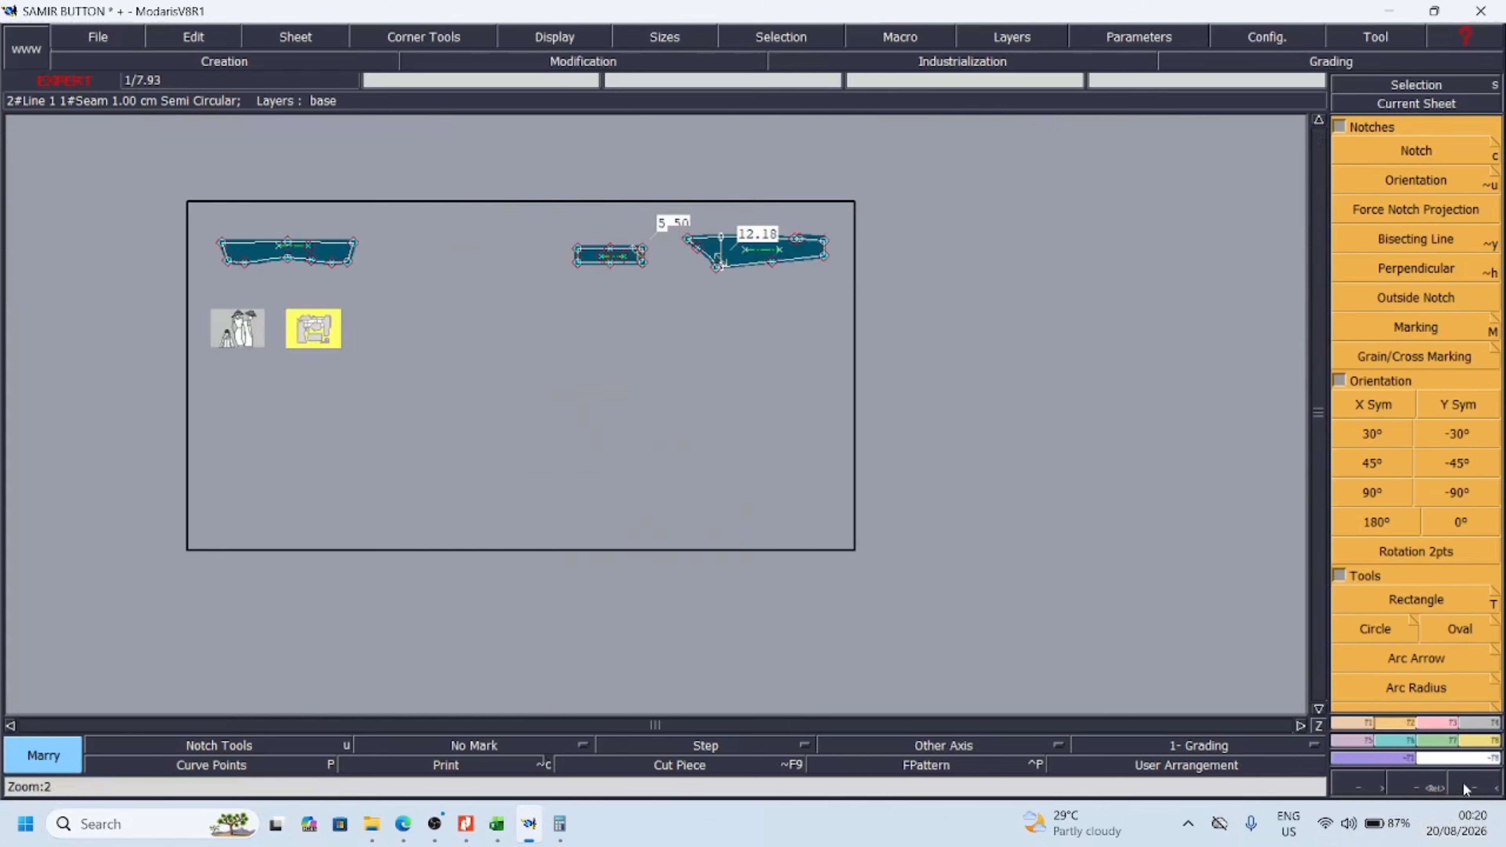
{"action": "left_click", "coordinate": [1462, 783]}
{"action": "key", "text": "Return"}
{"action": "left_click_drag", "start_coordinate": [421, 293], "coordinate": [758, 537]}
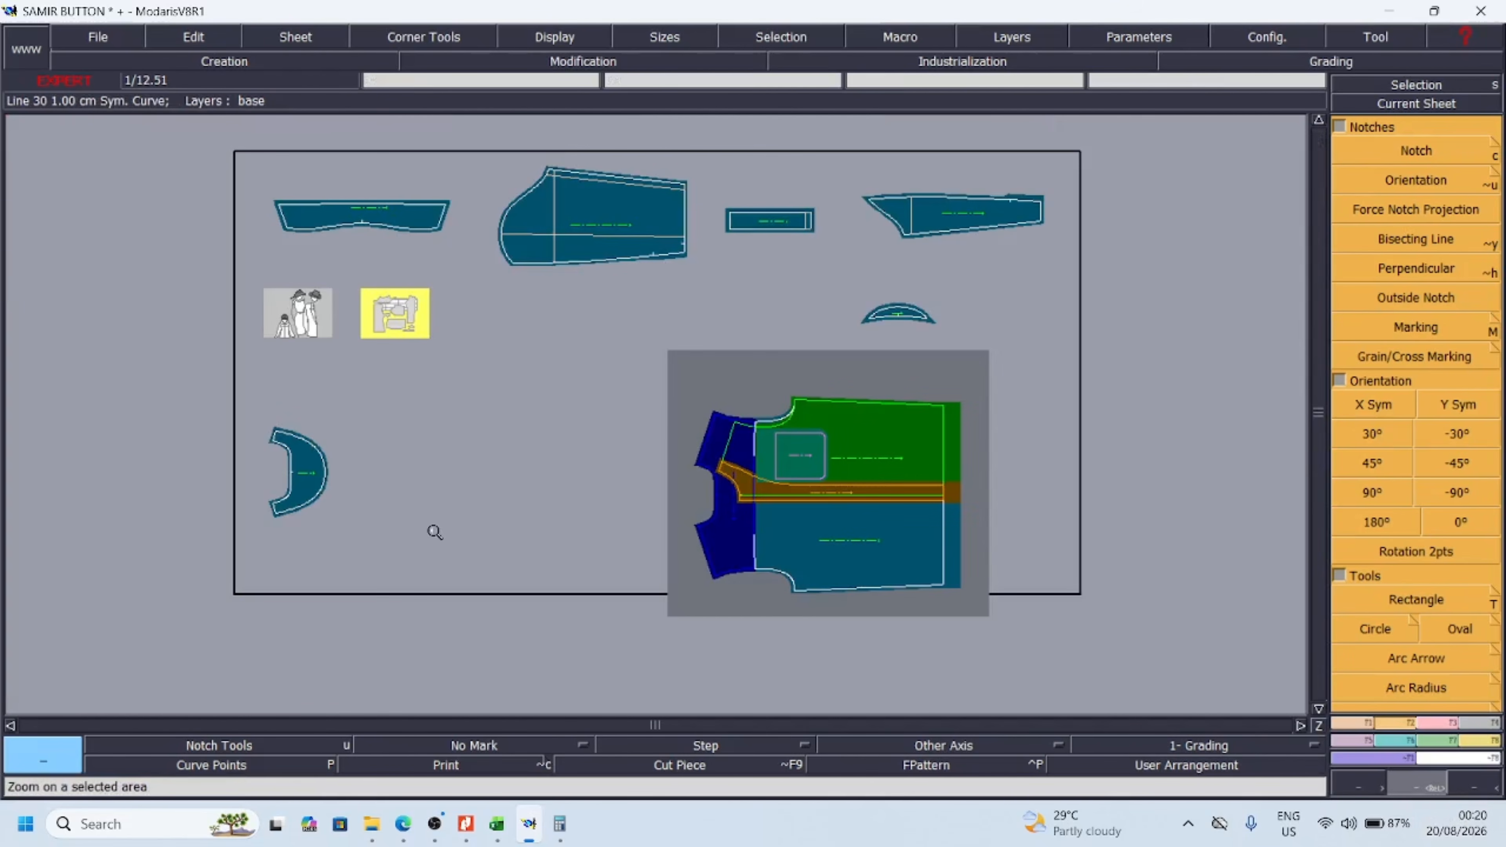
{"action": "key", "text": "space"}
{"action": "left_click", "coordinate": [312, 486]}
{"action": "left_click", "coordinate": [620, 506]}
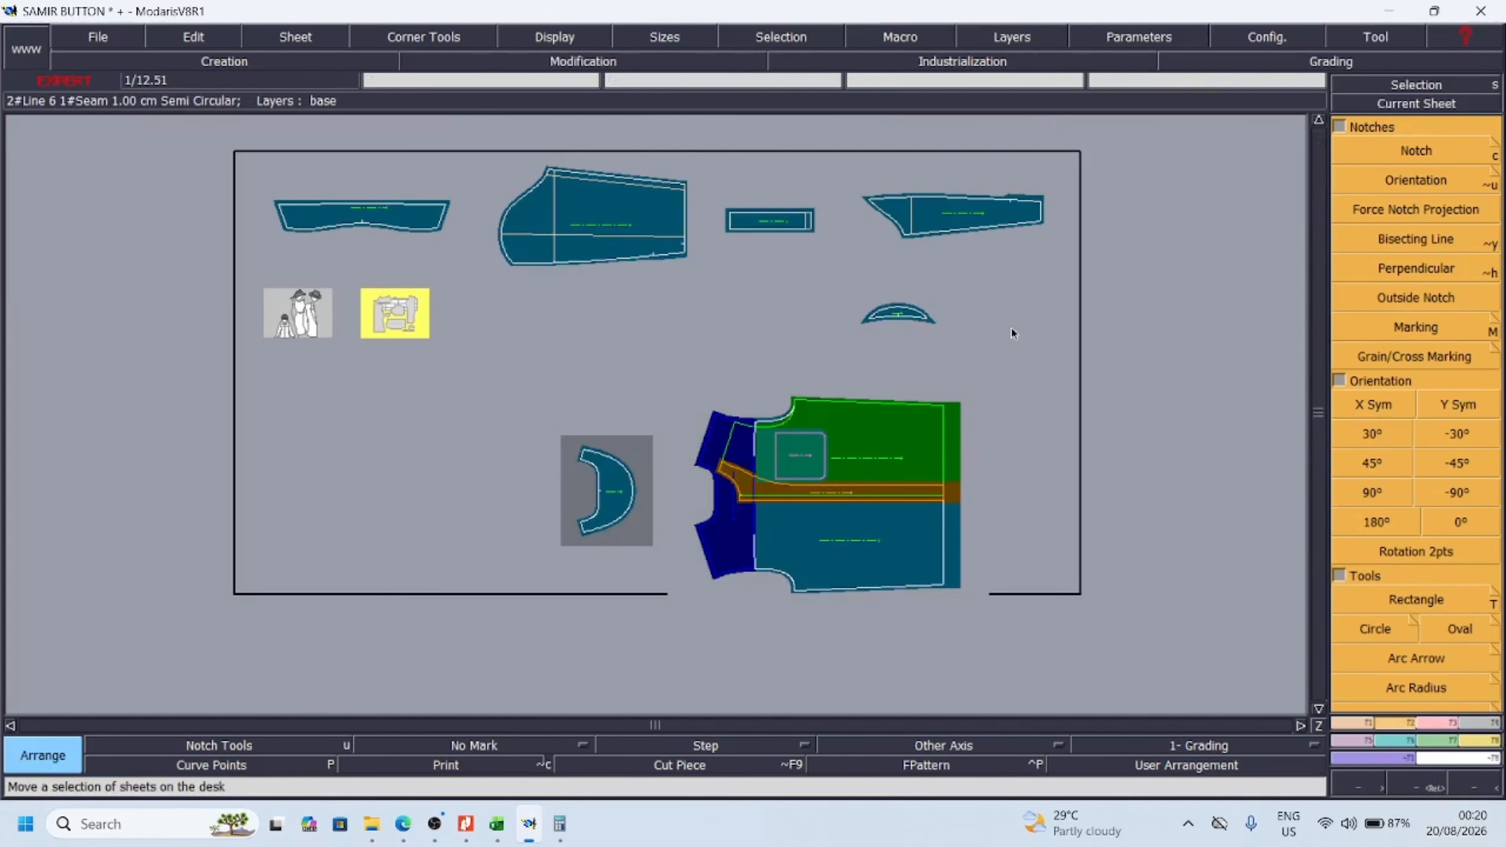
{"action": "left_click", "coordinate": [943, 314]}
{"action": "left_click", "coordinate": [551, 490]}
{"action": "key", "text": "Return"}
Marry the MOON piece onto the yoke, joining the centre points of their necklines
{"action": "left_click_drag", "start_coordinate": [511, 407], "coordinate": [833, 597]}
{"action": "left_click_drag", "start_coordinate": [285, 269], "coordinate": [1022, 609]}
{"action": "key", "text": "m"}
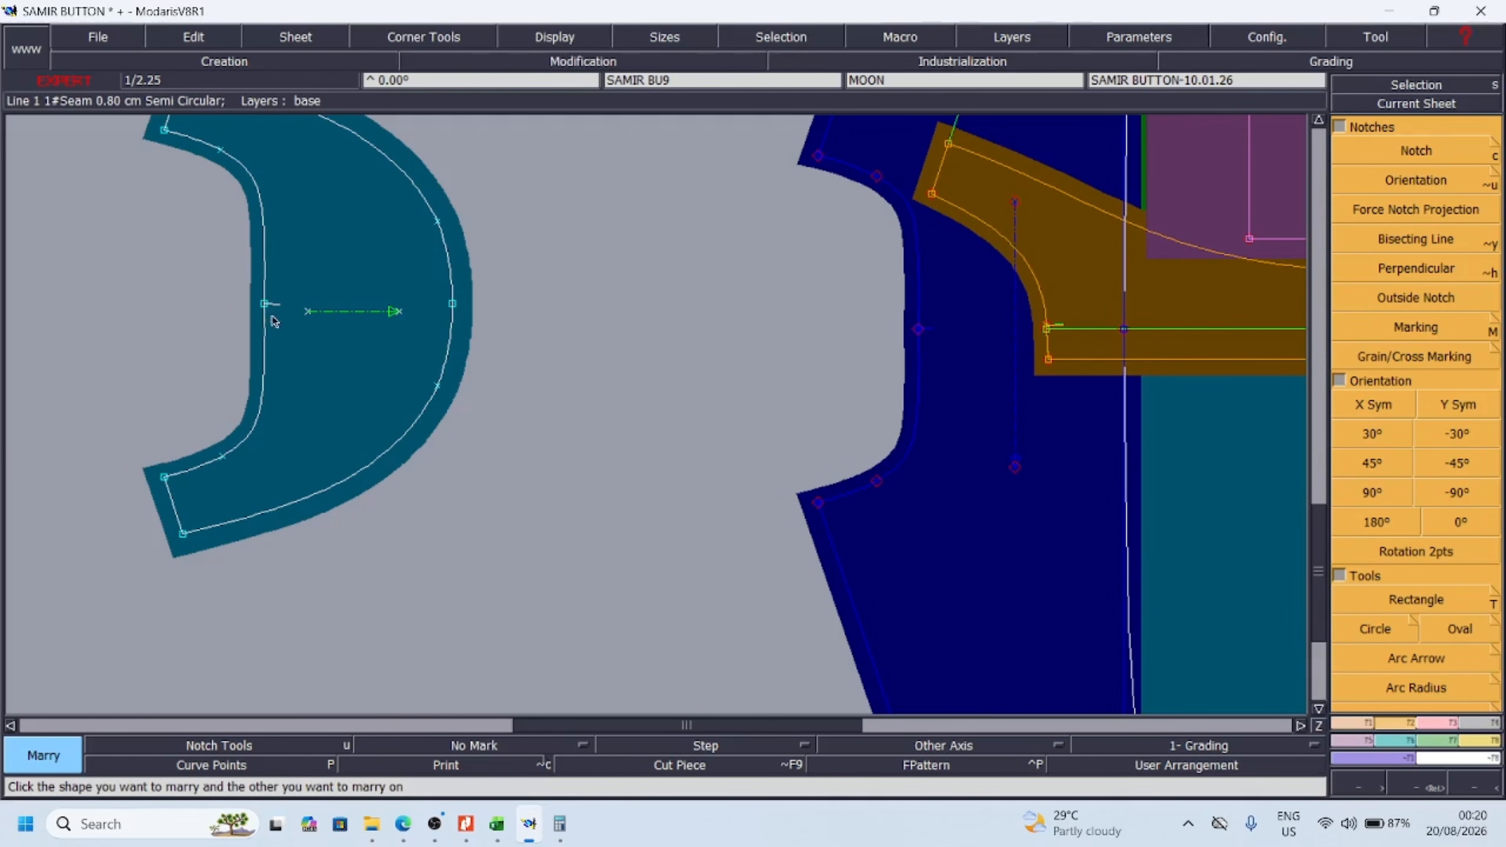
{"action": "left_click", "coordinate": [265, 304]}
{"action": "left_click", "coordinate": [918, 329]}
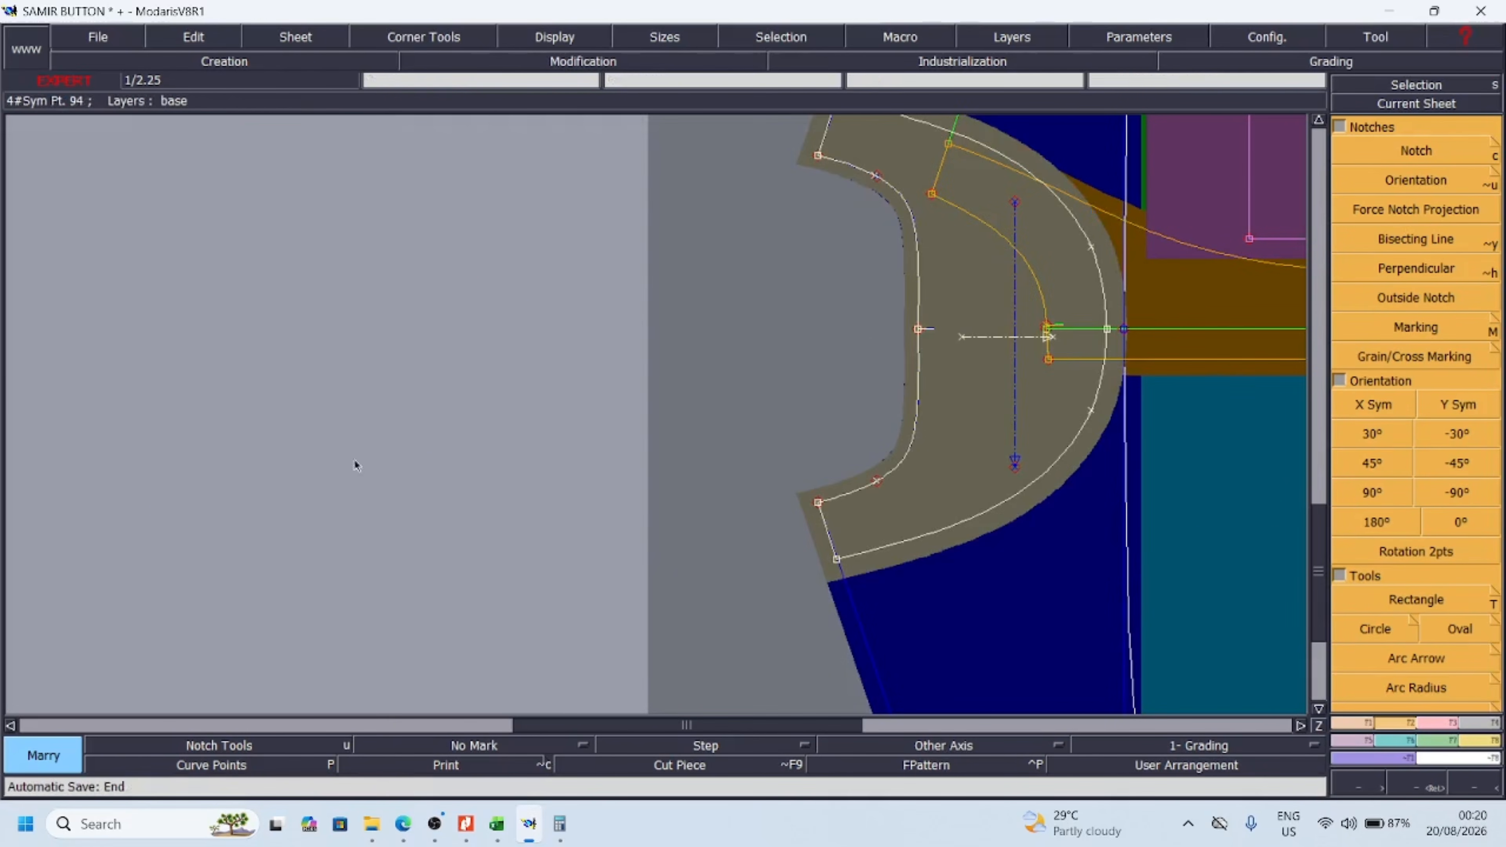
{"action": "left_click", "coordinate": [1462, 793]}
{"action": "left_click", "coordinate": [1462, 792]}
{"action": "left_click", "coordinate": [1462, 793]}
{"action": "key", "text": "Return"}
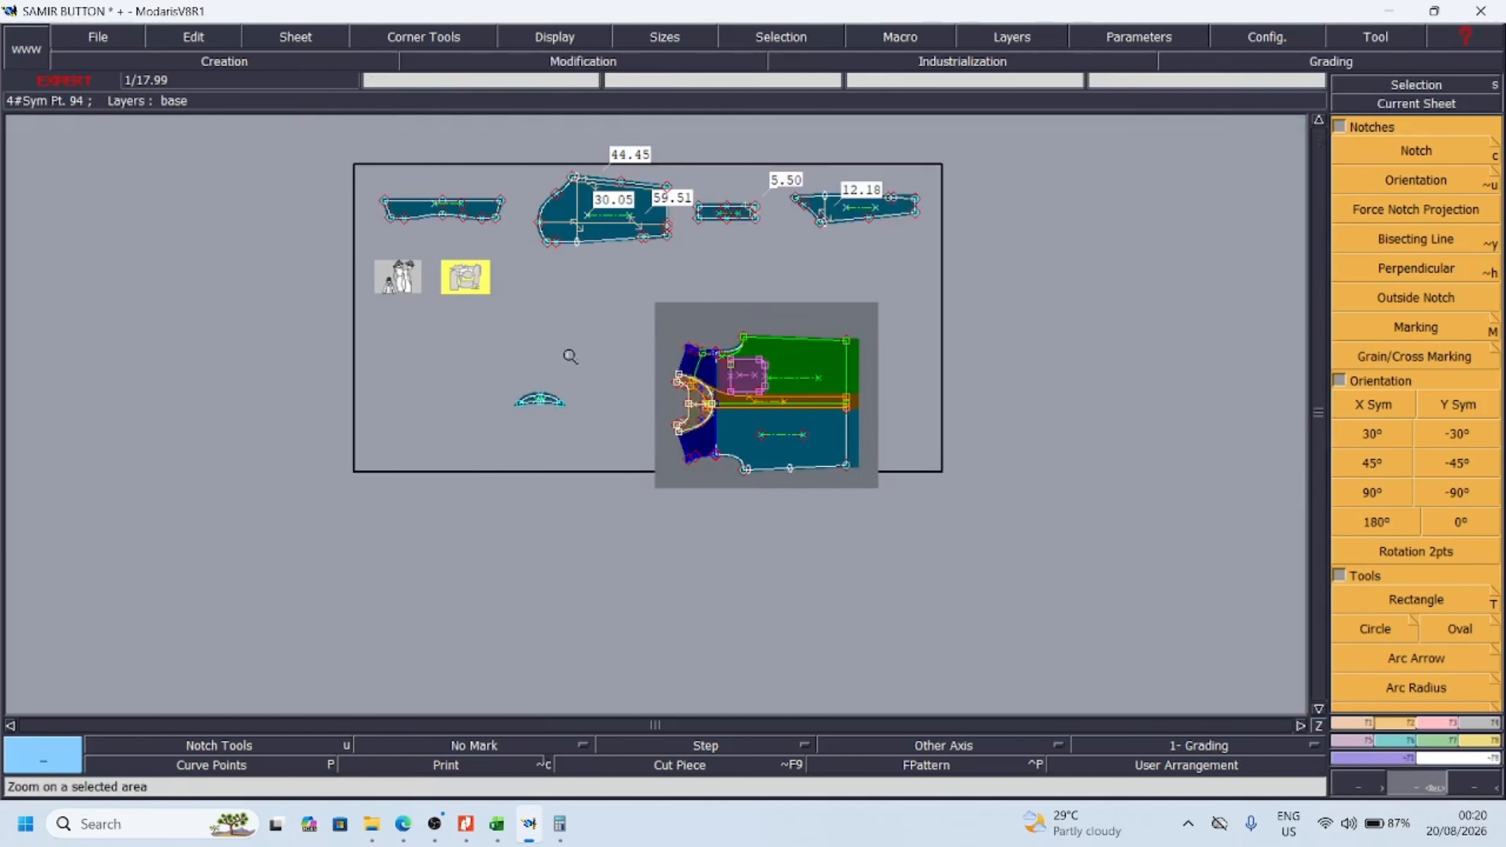
{"action": "left_click_drag", "start_coordinate": [491, 314], "coordinate": [860, 531]}
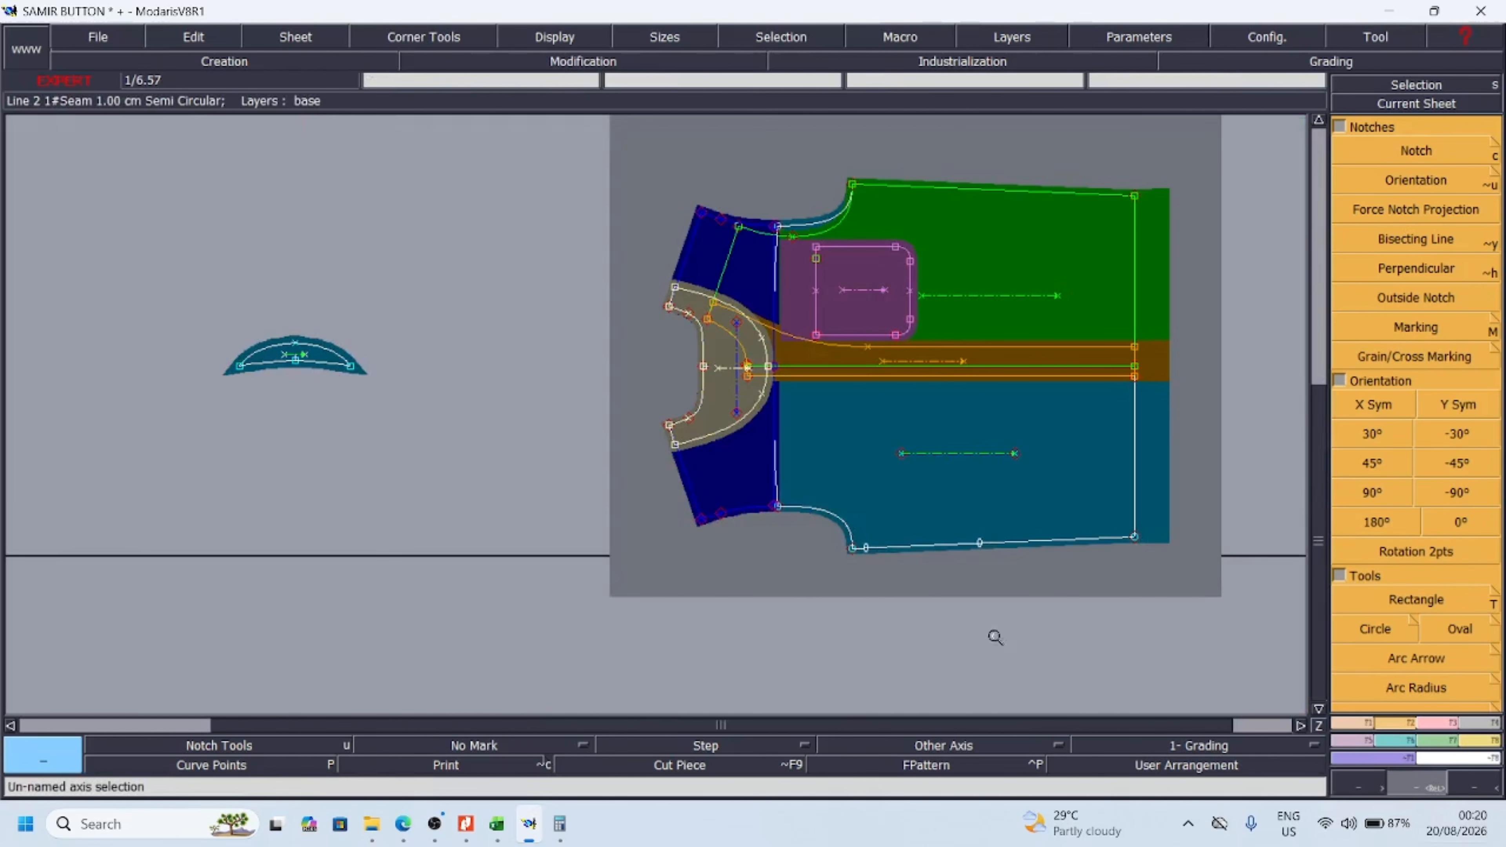
{"action": "left_click", "coordinate": [1462, 793]}
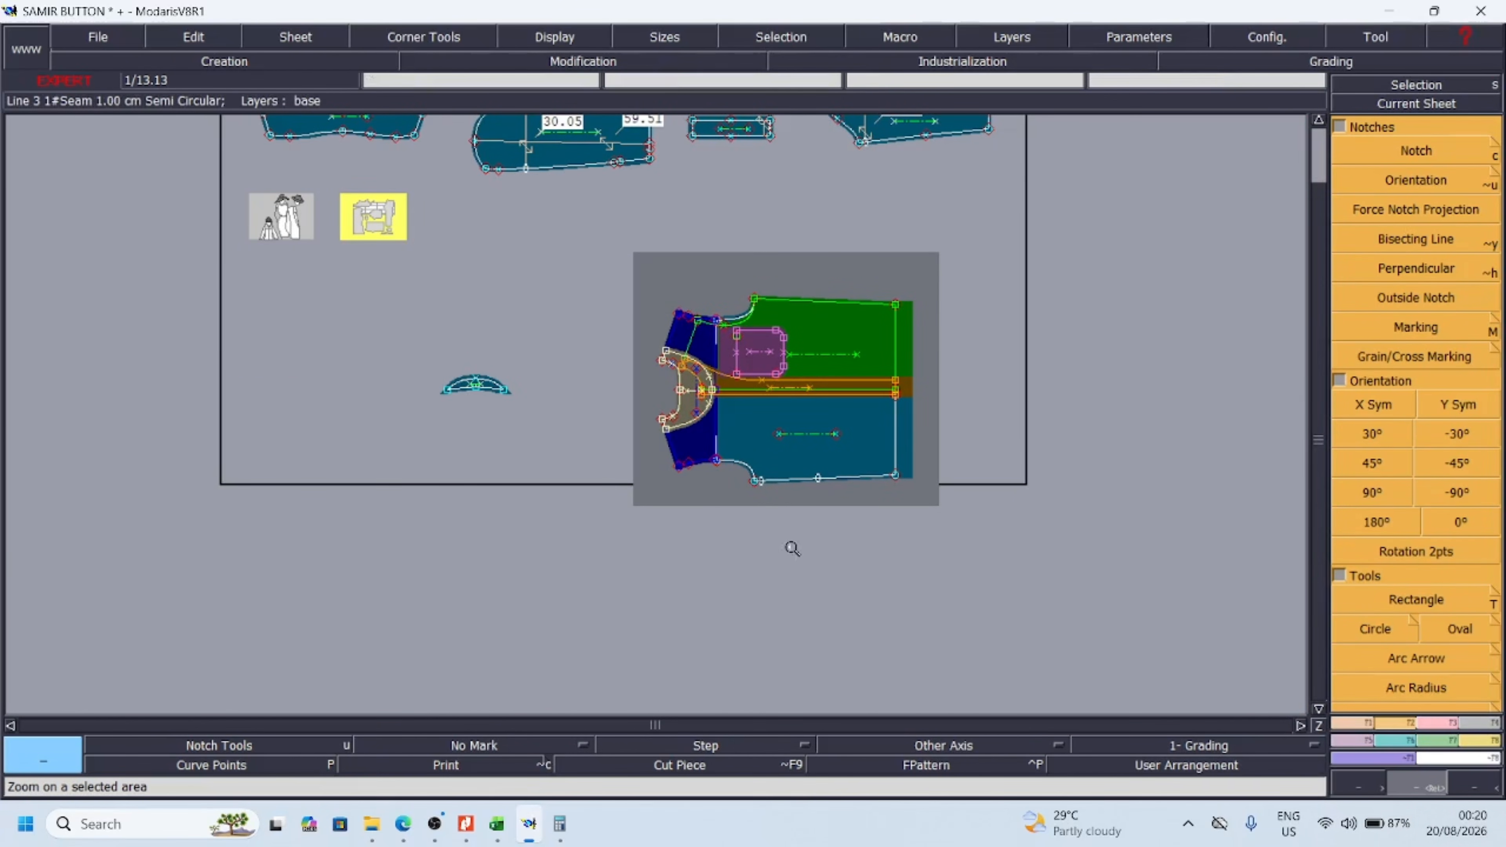
Move the SLV and SLV SI sheets to the empty desk area beside the BAND sheet
{"action": "key", "text": "j"}
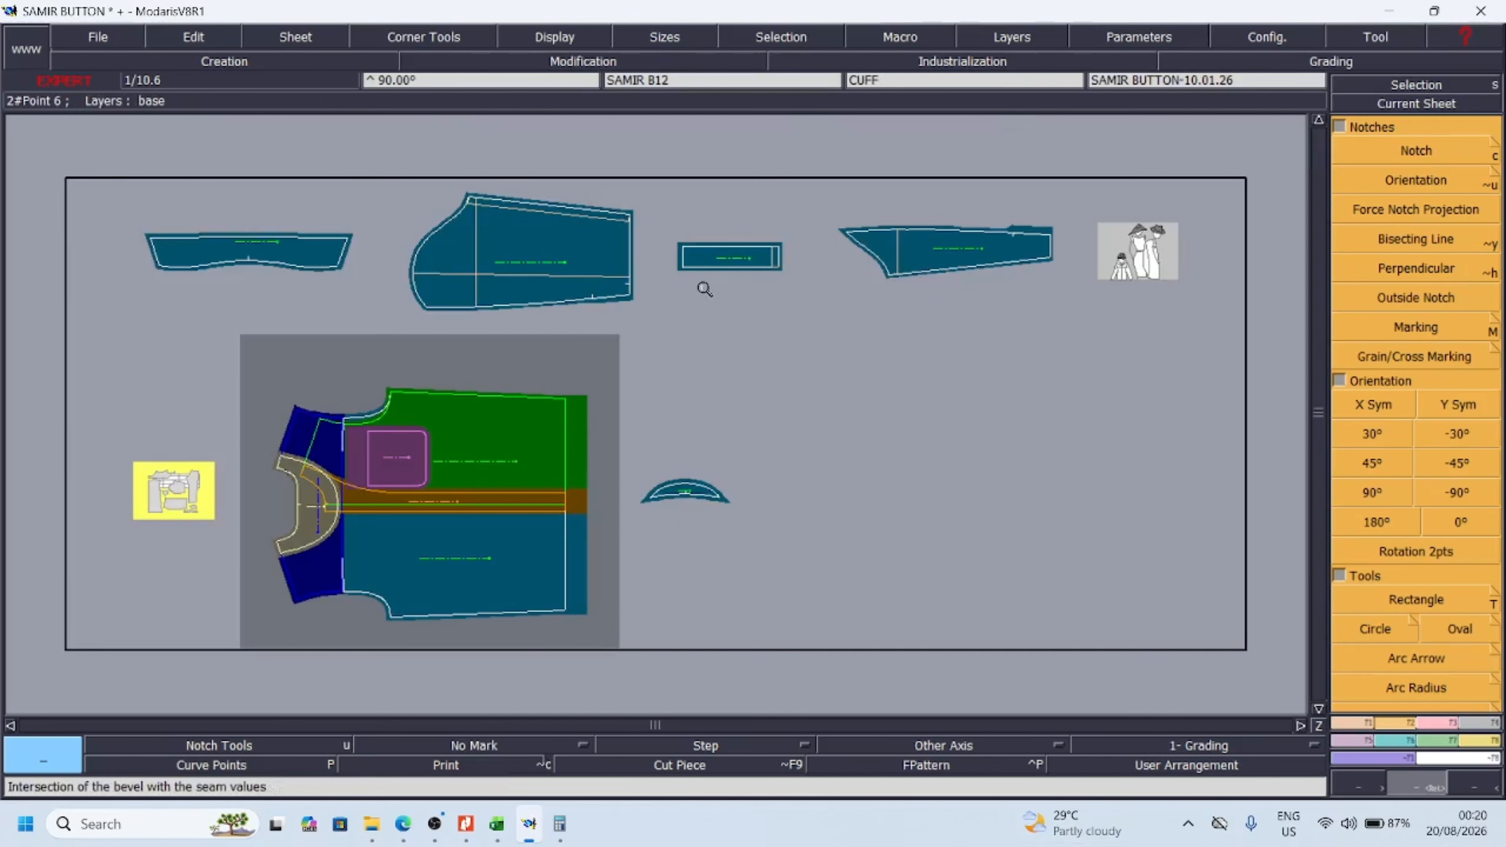
{"action": "key", "text": "a"}
{"action": "left_click", "coordinate": [467, 244]}
{"action": "left_click", "coordinate": [929, 385]}
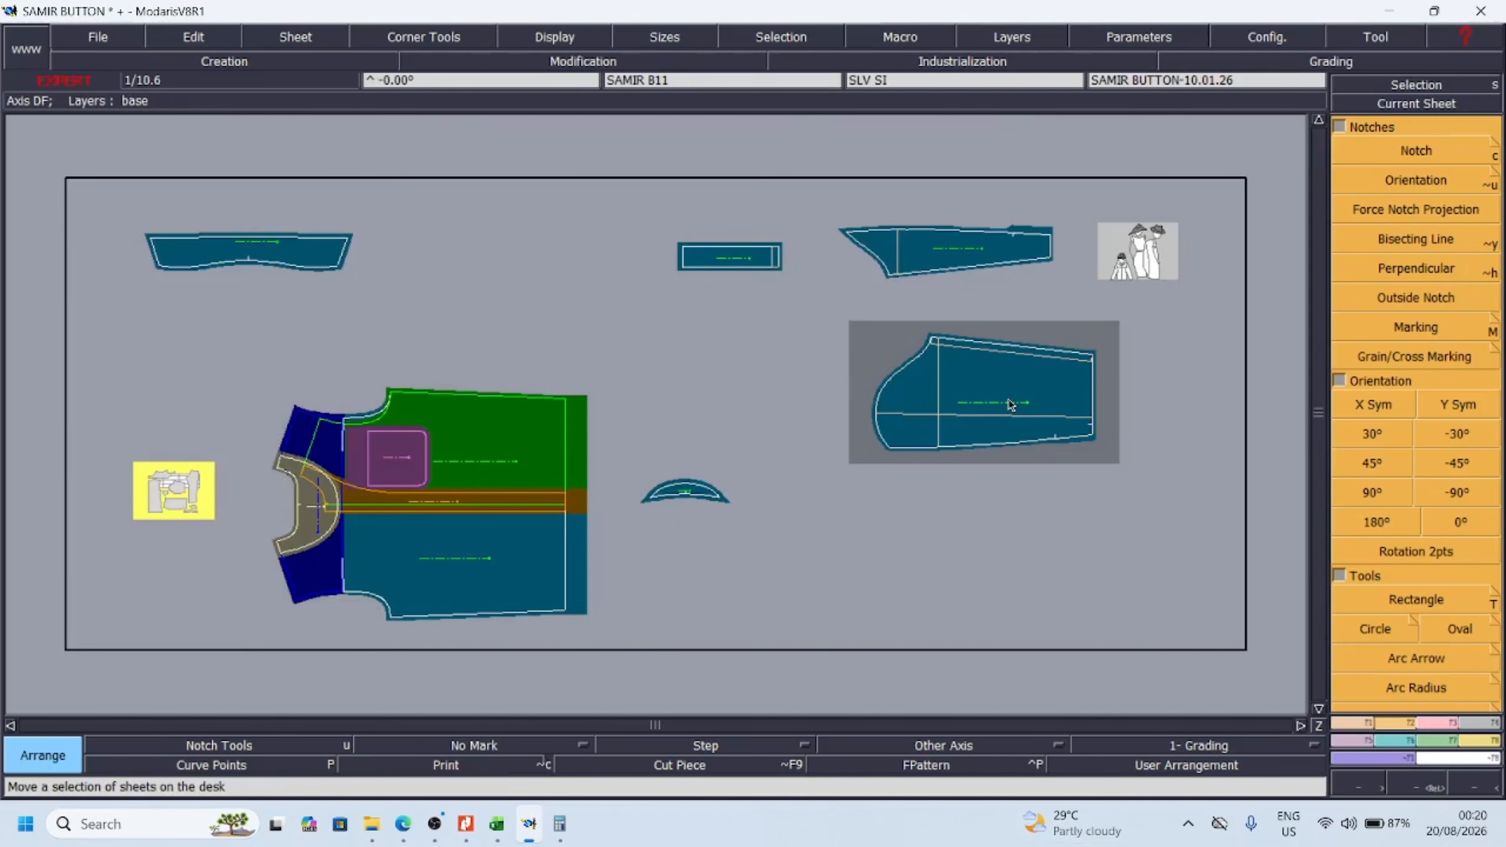
{"action": "left_click", "coordinate": [999, 503]}
Place the sketch image sheet above the COLLAR, stack SLV above SLV SI over the body assembly, and set the CUFF beside SLV
{"action": "left_click", "coordinate": [1189, 235]}
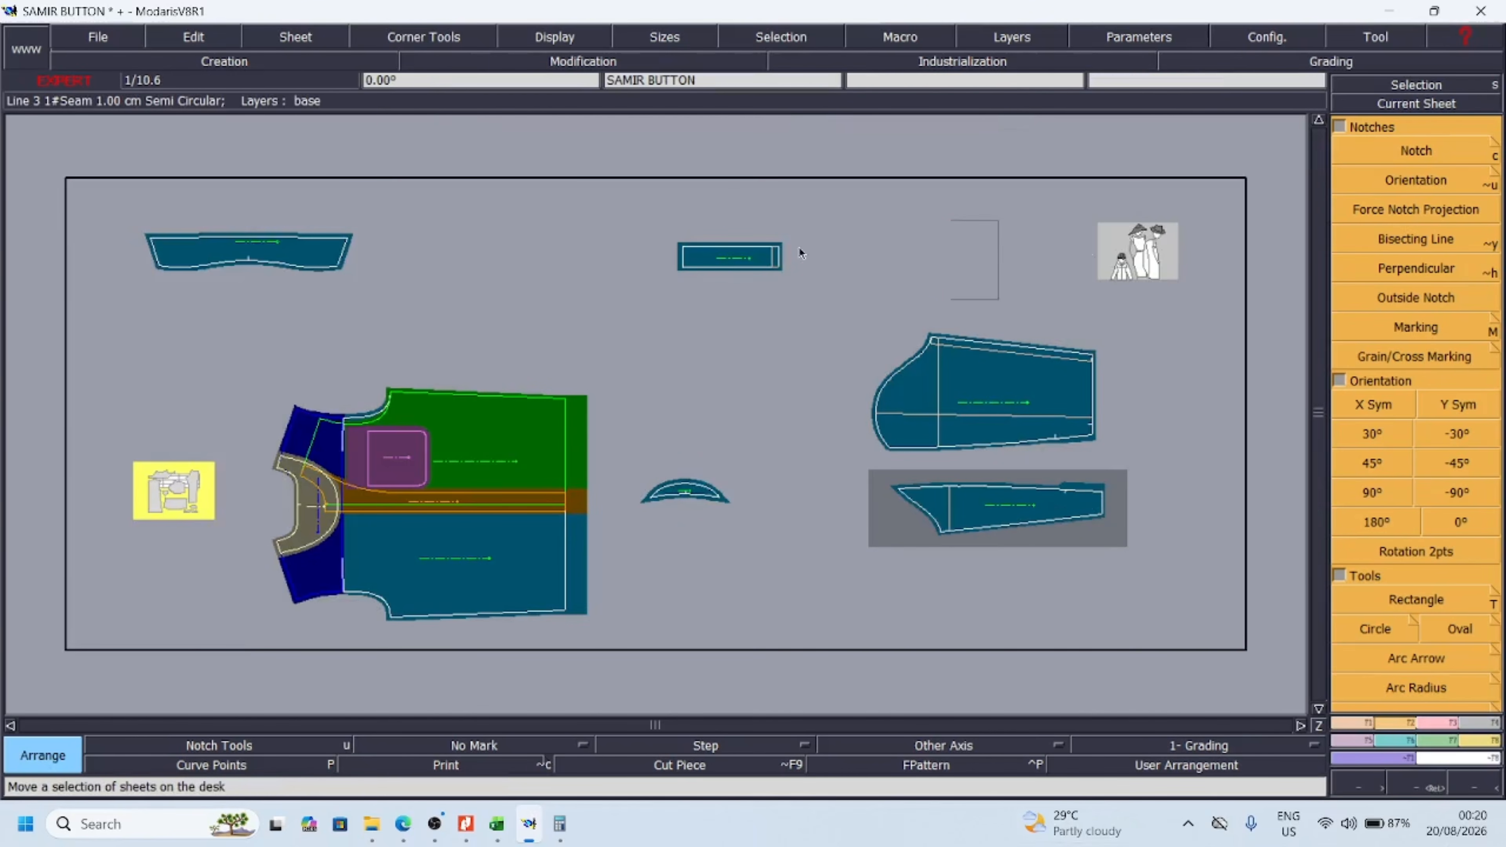
{"action": "left_click", "coordinate": [197, 164]}
{"action": "left_click", "coordinate": [908, 372]}
{"action": "left_click", "coordinate": [434, 195]}
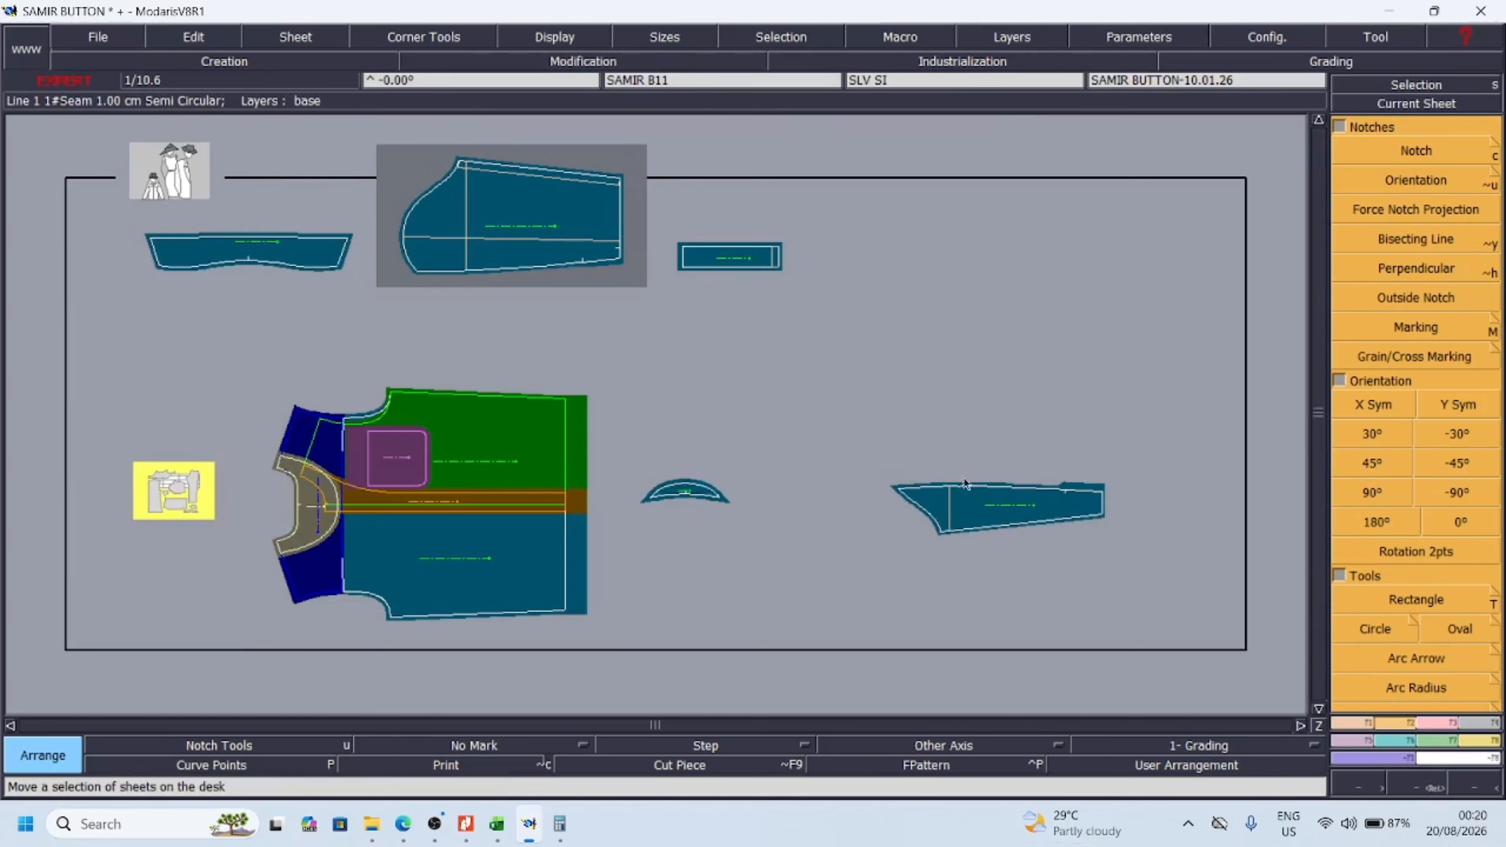
{"action": "left_click", "coordinate": [964, 479]}
{"action": "left_click", "coordinate": [465, 304]}
{"action": "left_click", "coordinate": [675, 287]}
{"action": "left_click", "coordinate": [646, 270]}
Move the married body assembly to the empty side of the desk, with the COLLAR below it and the BAND beside the COLLAR
{"action": "left_click", "coordinate": [521, 413]}
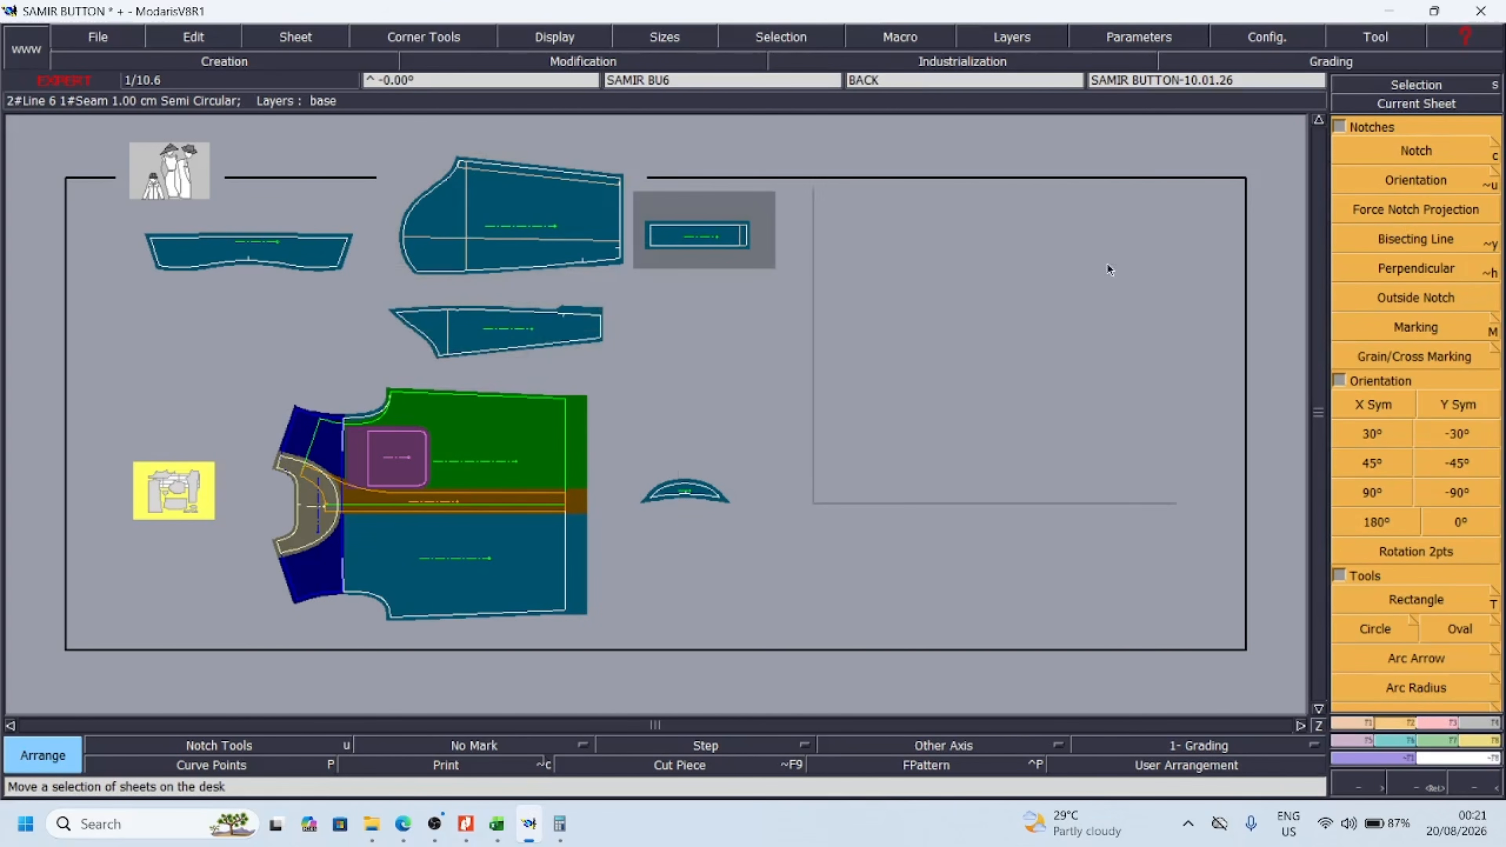
{"action": "left_click", "coordinate": [1142, 261]}
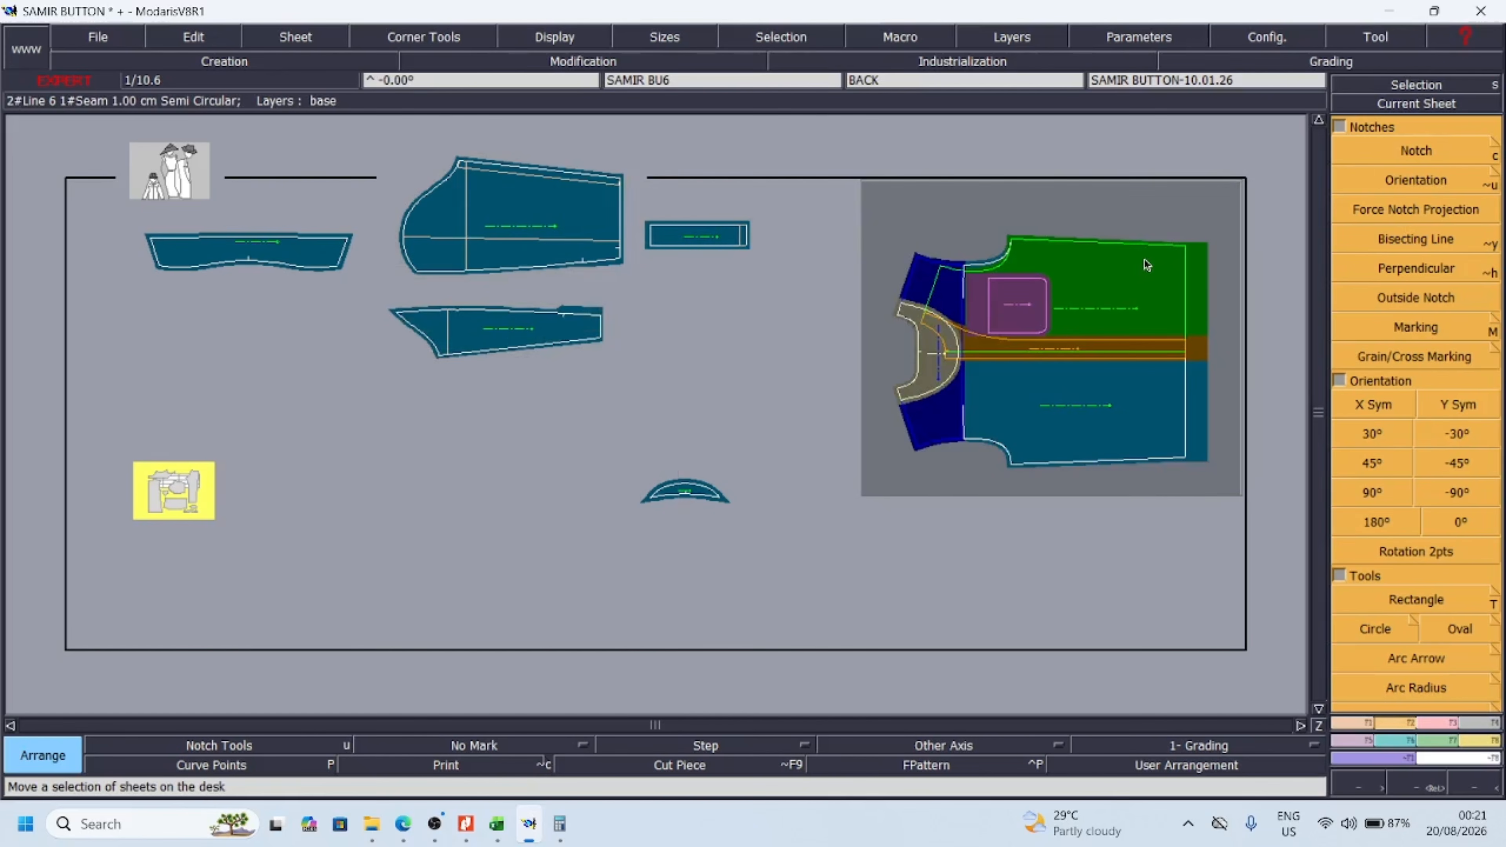
{"action": "left_click", "coordinate": [683, 490]}
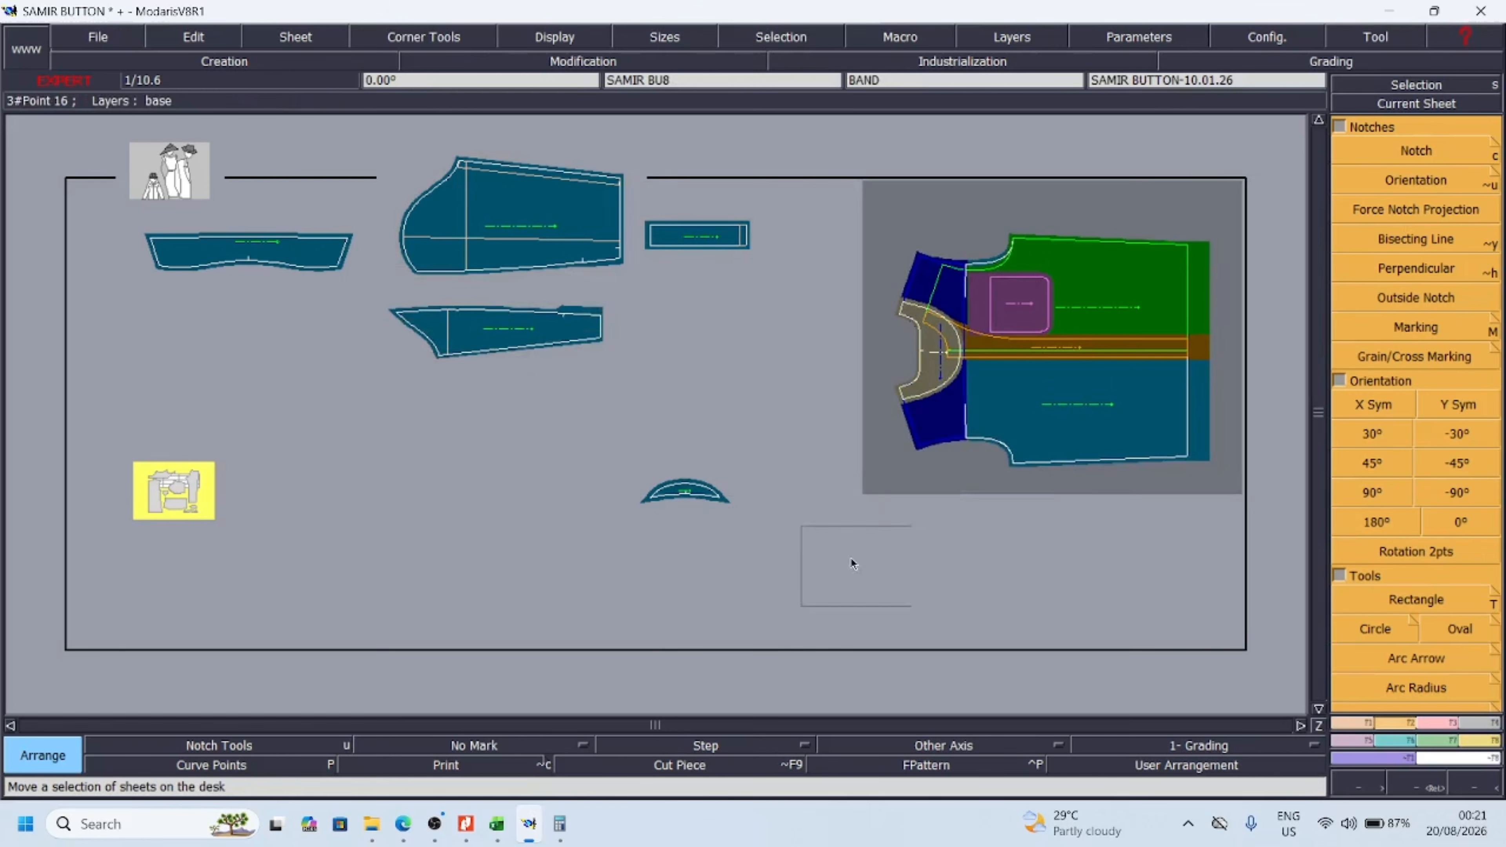
{"action": "left_click", "coordinate": [710, 565]}
{"action": "left_click", "coordinate": [324, 279]}
{"action": "left_click", "coordinate": [1131, 553]}
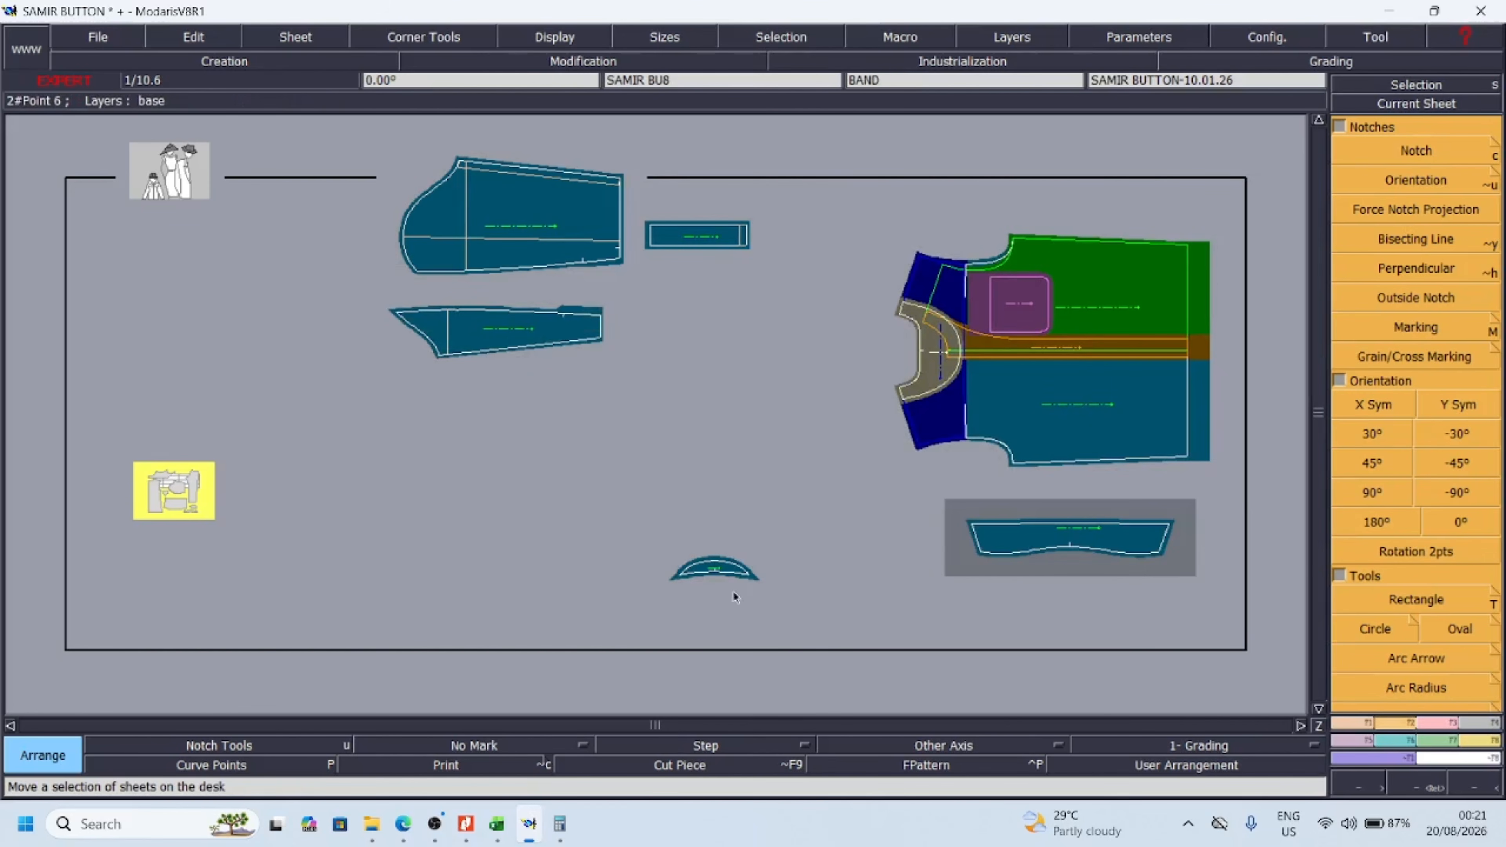
{"action": "left_click", "coordinate": [732, 581]}
{"action": "left_click", "coordinate": [898, 560]}
Marry the BAND piece onto the COLLAR, joining the centre points of their lower edges
{"action": "key", "text": "Return"}
{"action": "left_click_drag", "start_coordinate": [716, 466], "coordinate": [1172, 622]}
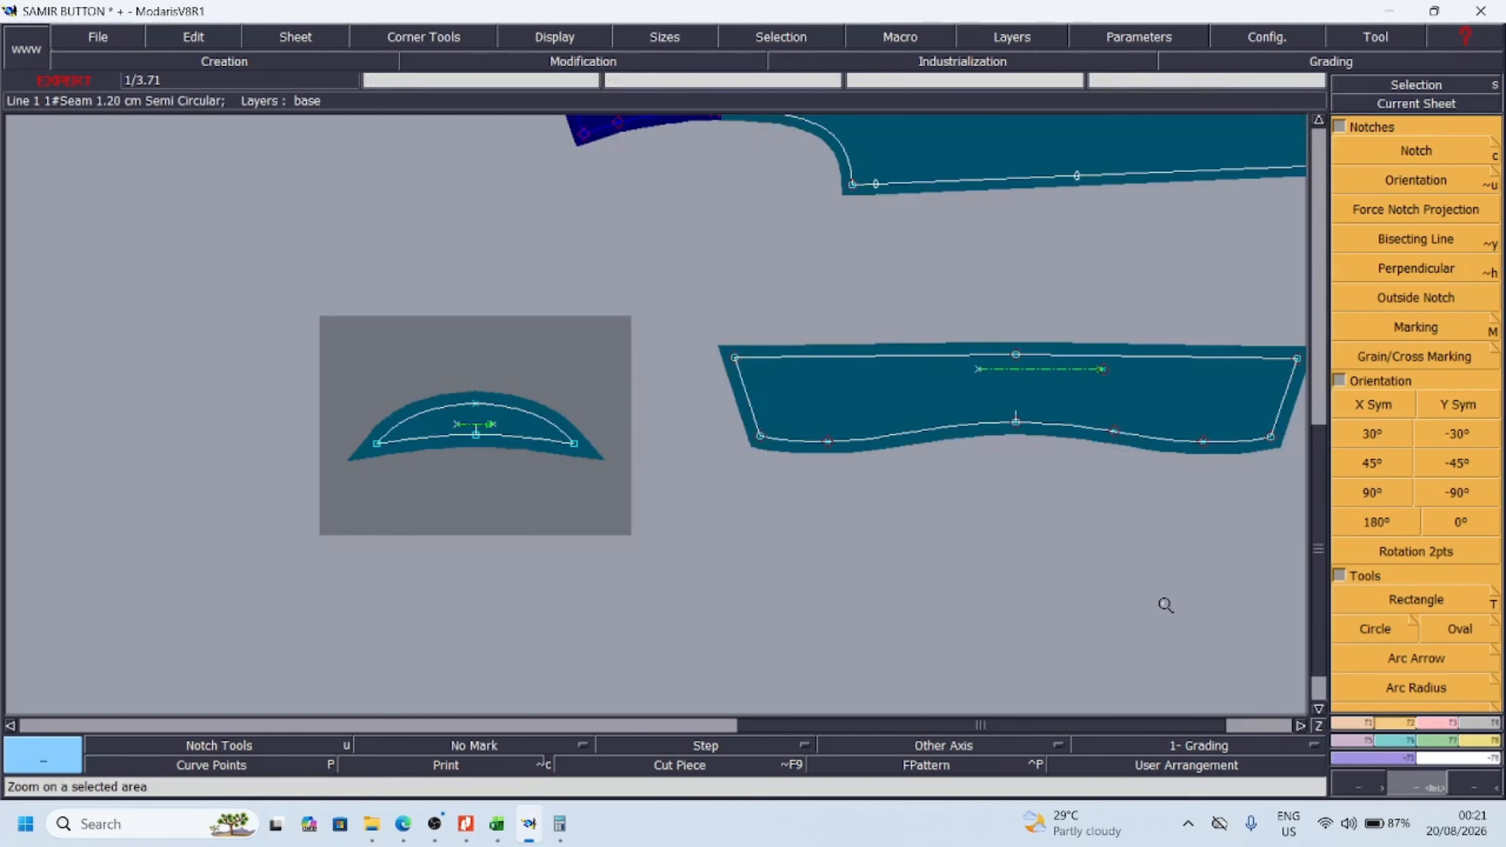
{"action": "key", "text": "m"}
{"action": "left_click", "coordinate": [476, 436]}
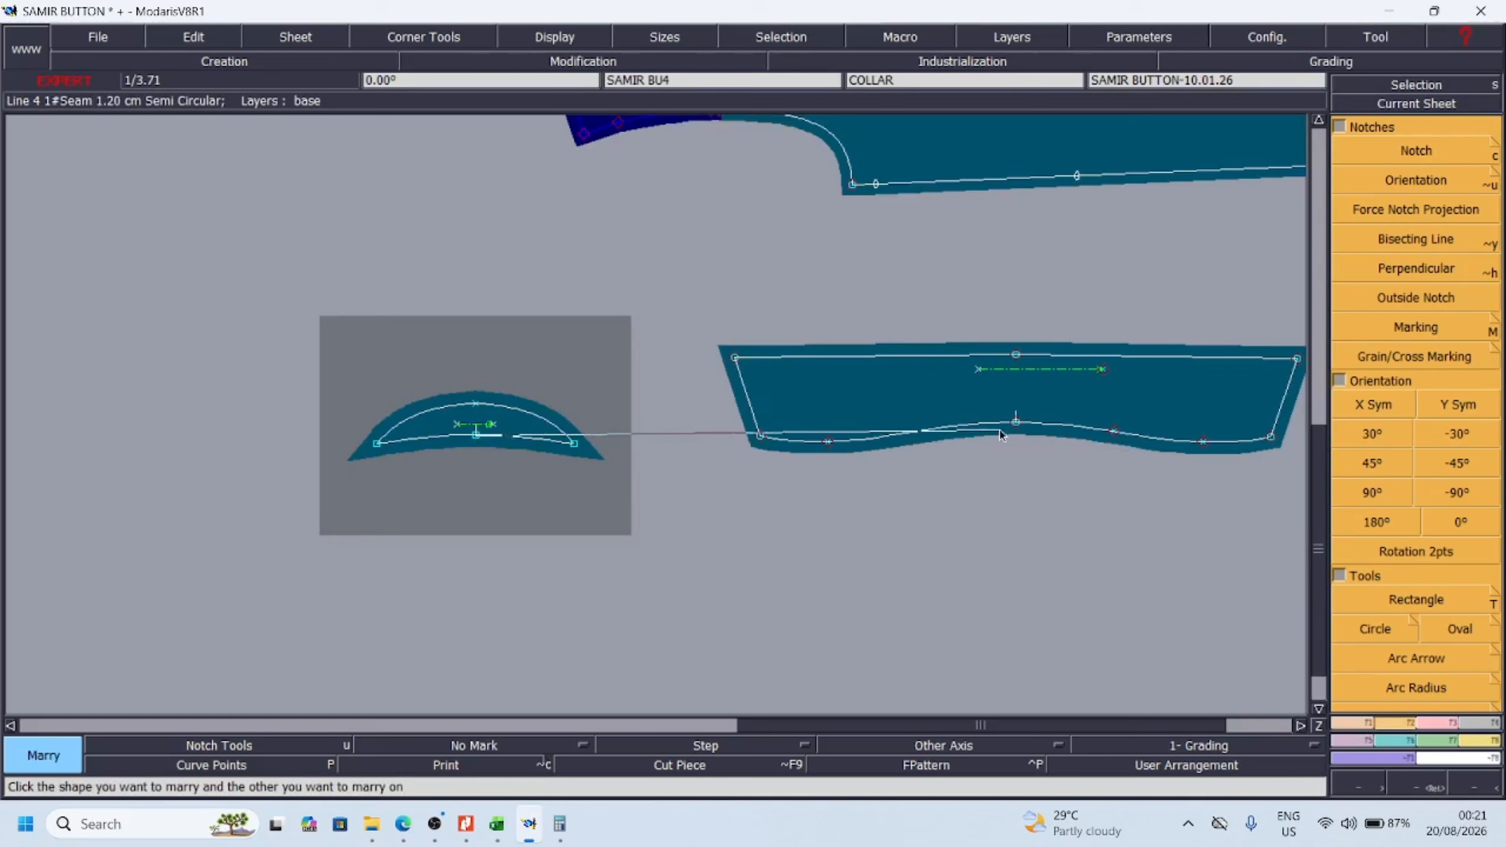
{"action": "left_click", "coordinate": [1031, 433]}
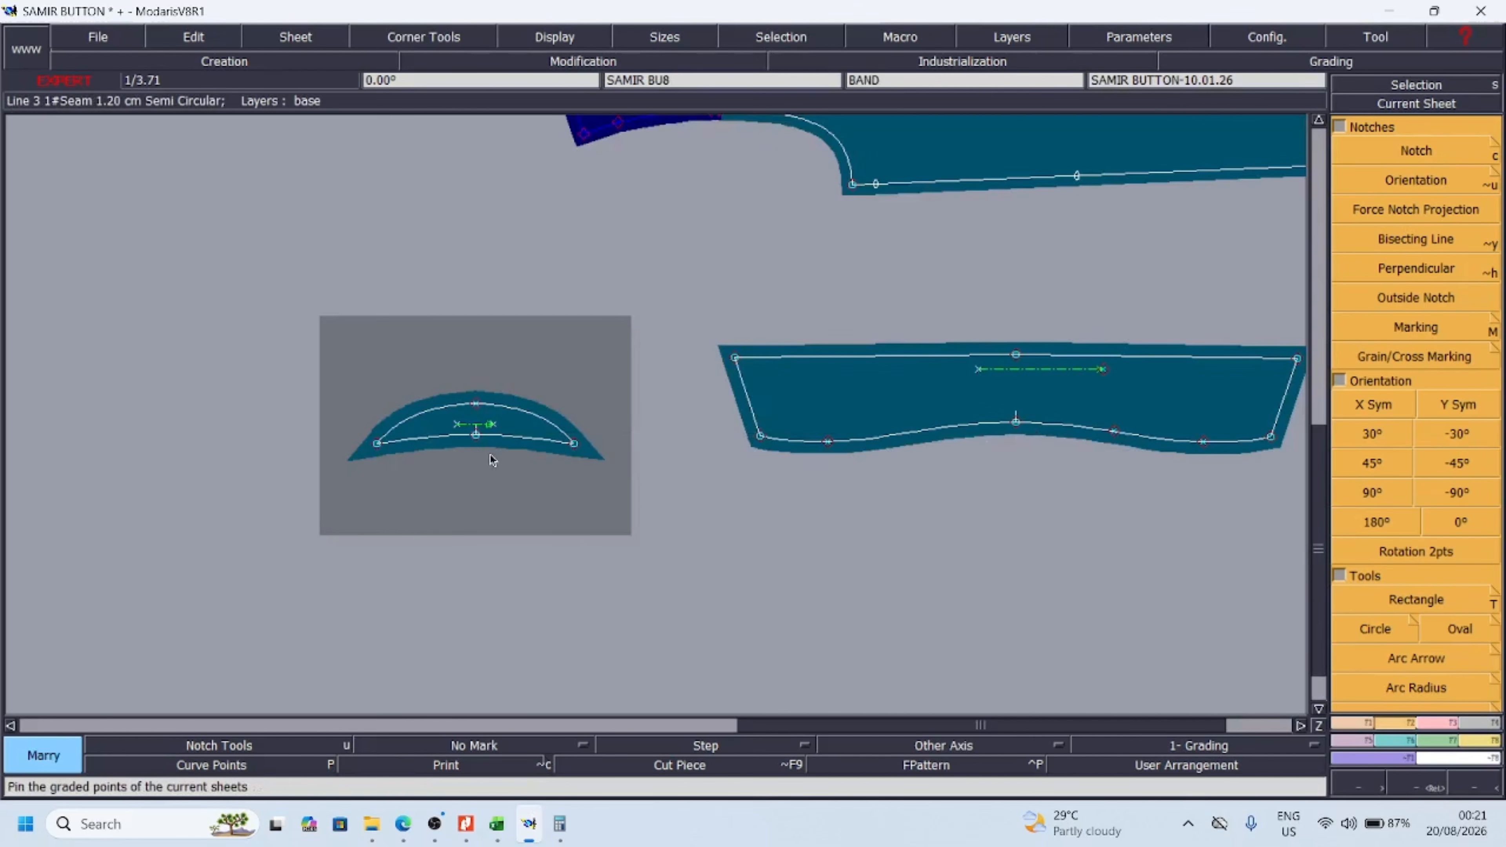
{"action": "left_click", "coordinate": [478, 436]}
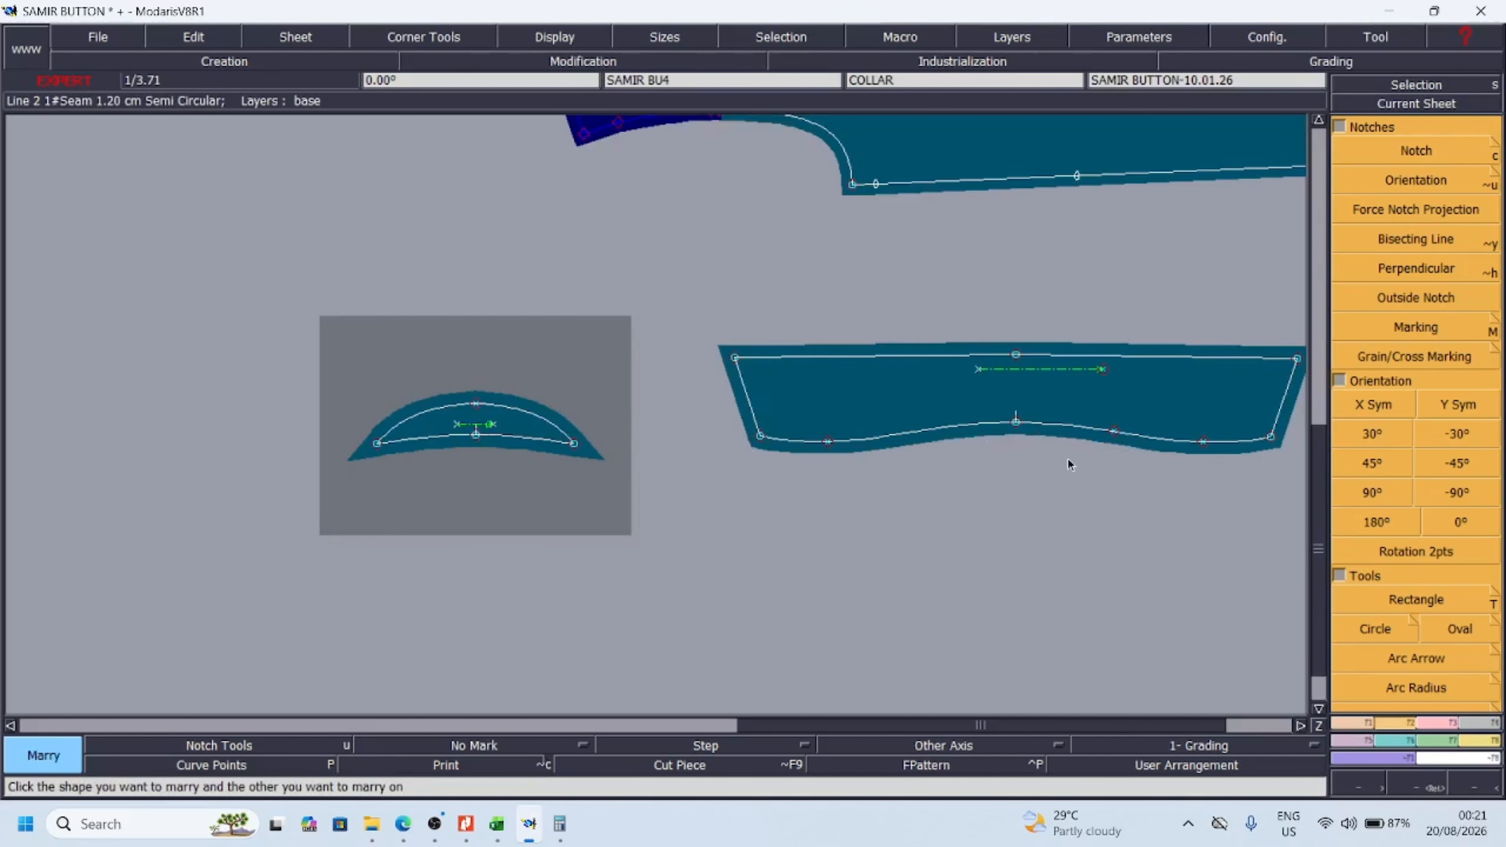
{"action": "left_click", "coordinate": [1021, 425]}
Arrange the SLV SI, SLV and CUFF sheets in a column beside the body assembly, with the CUFF uppermost
{"action": "left_click", "coordinate": [1473, 789]}
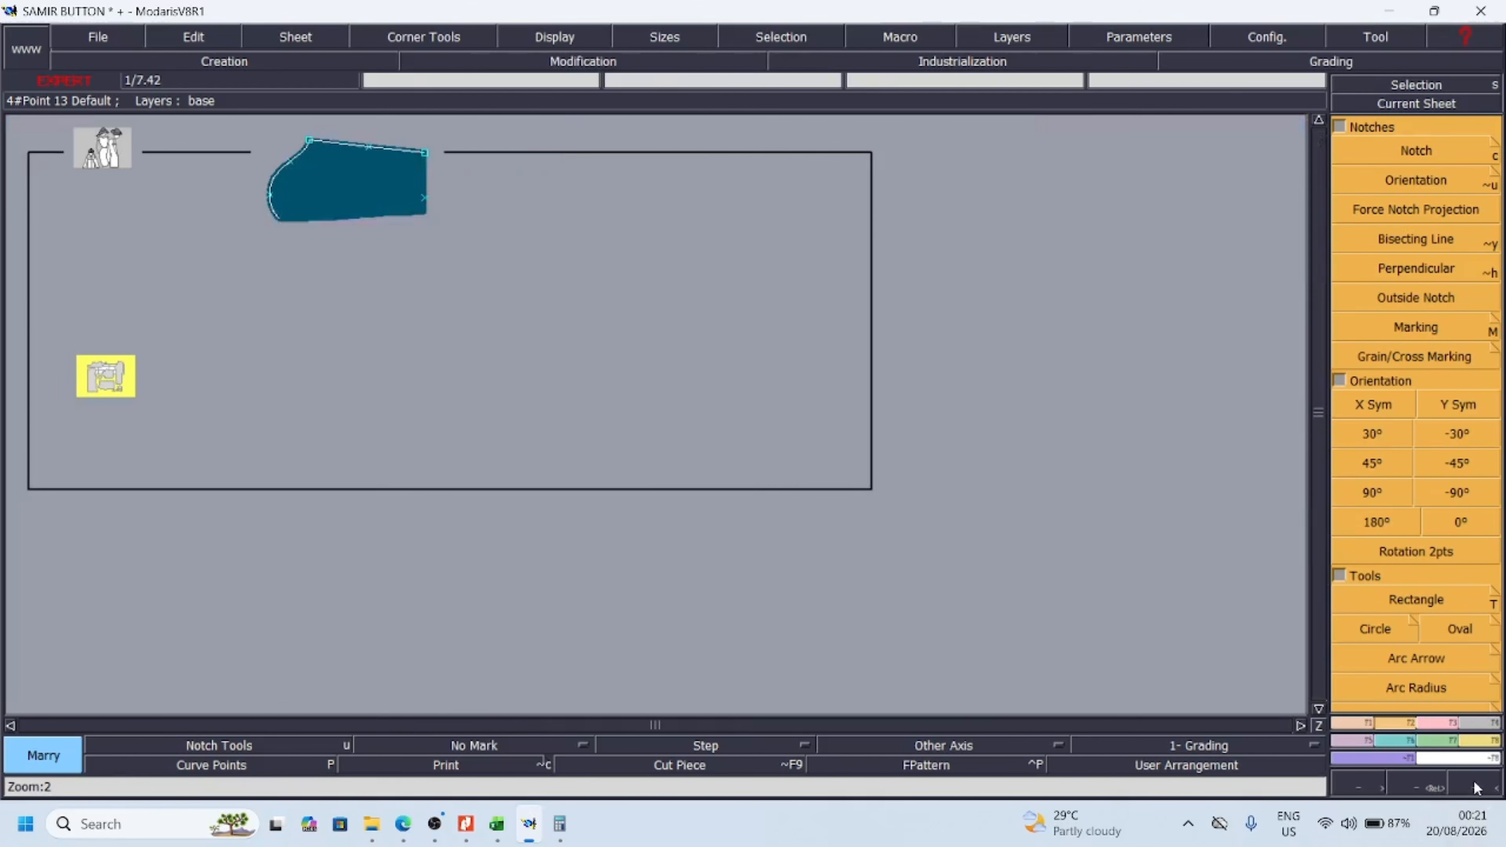
{"action": "left_click", "coordinate": [328, 260]}
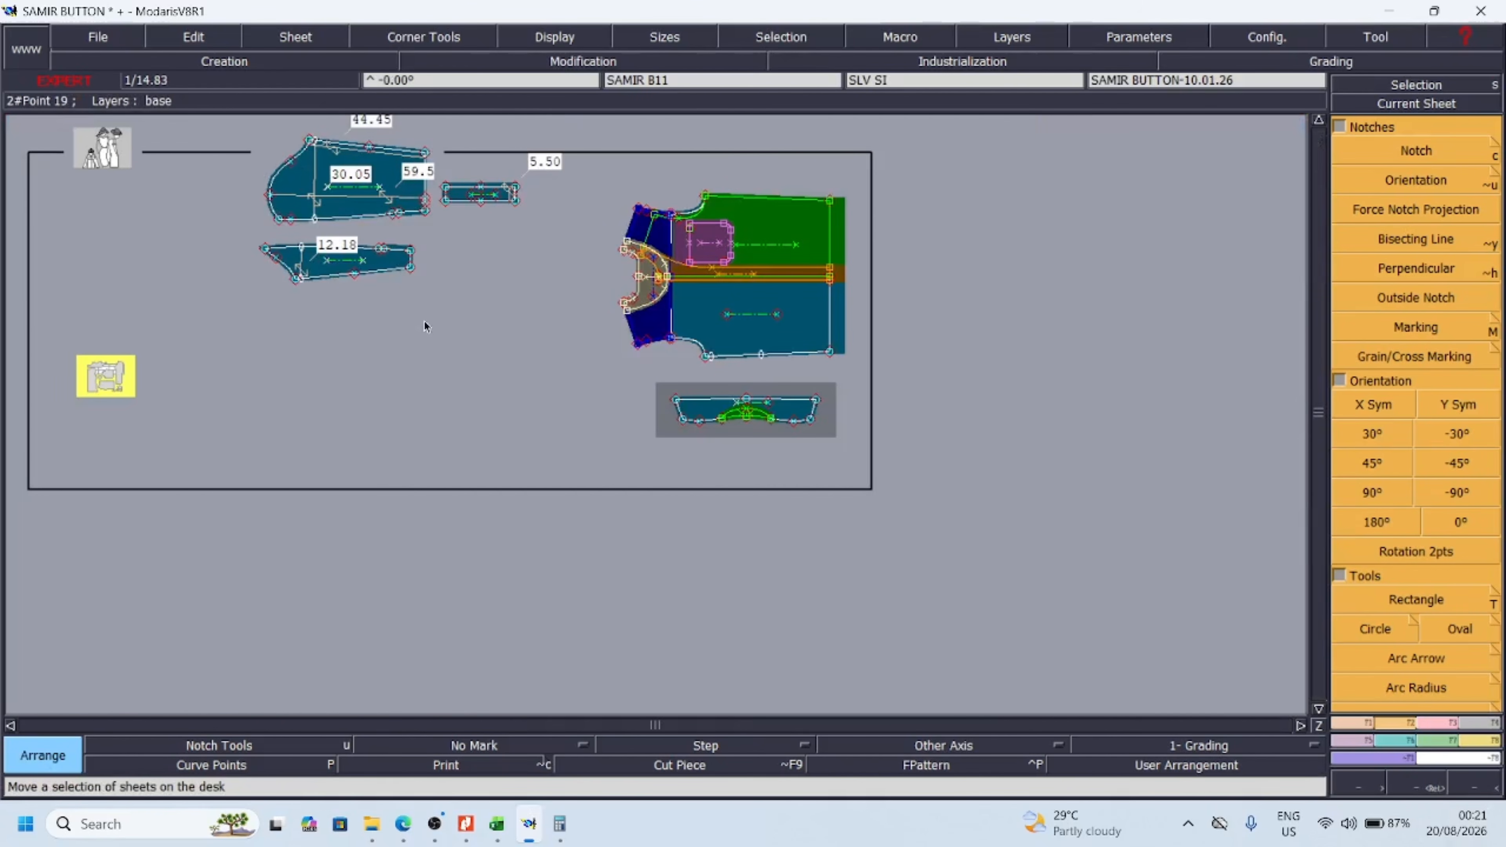
{"action": "left_click", "coordinate": [514, 423]}
{"action": "left_click", "coordinate": [477, 408]}
{"action": "left_click", "coordinate": [419, 398]}
{"action": "left_click", "coordinate": [421, 227]}
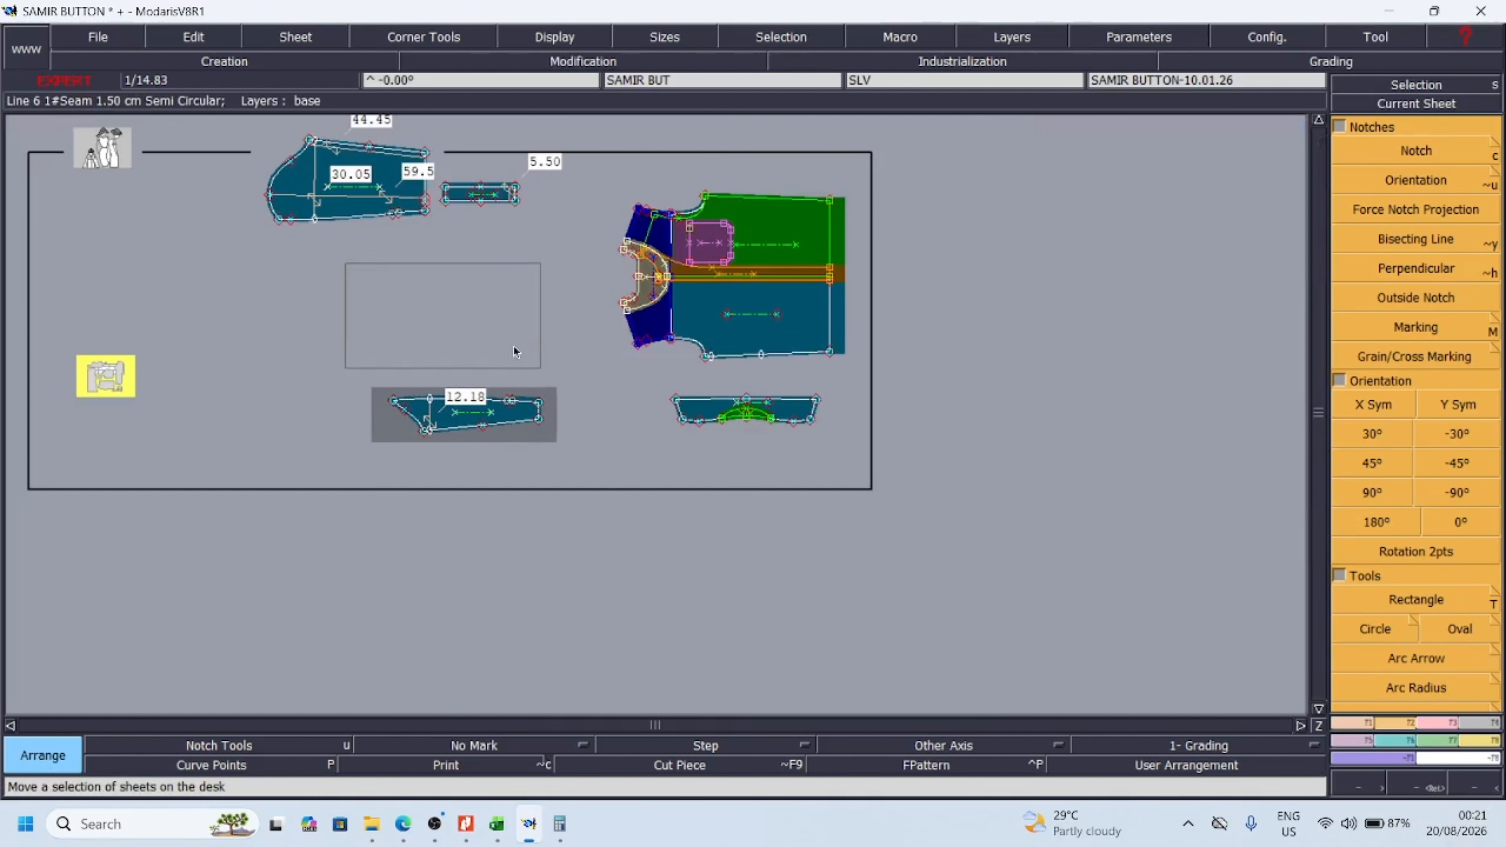
{"action": "left_click", "coordinate": [537, 363]}
{"action": "left_click", "coordinate": [485, 193]}
{"action": "left_click", "coordinate": [478, 229]}
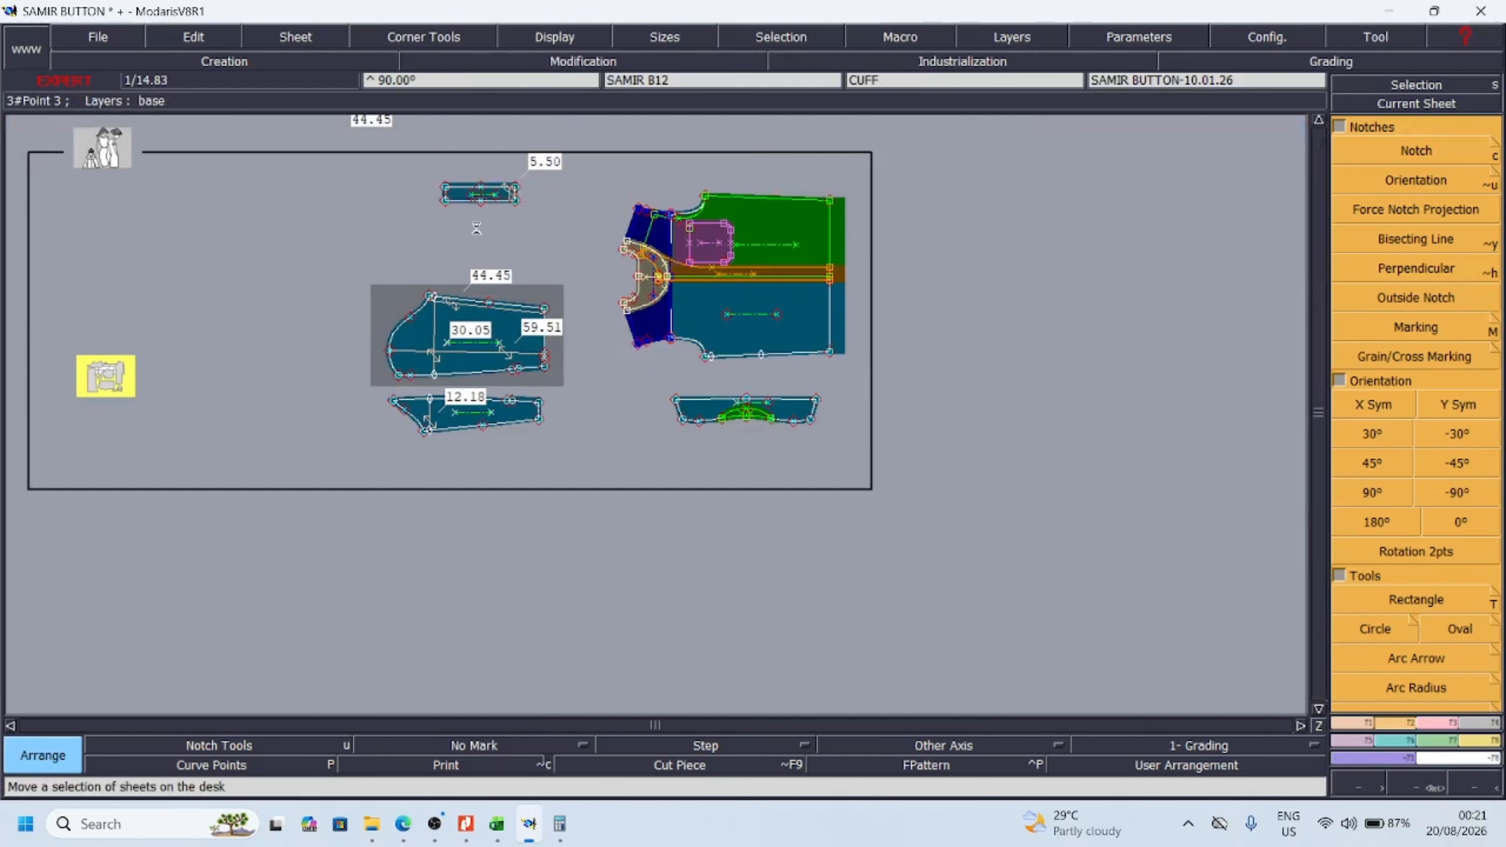
{"action": "key", "text": "Return"}
{"action": "left_click_drag", "start_coordinate": [284, 154], "coordinate": [960, 454]}
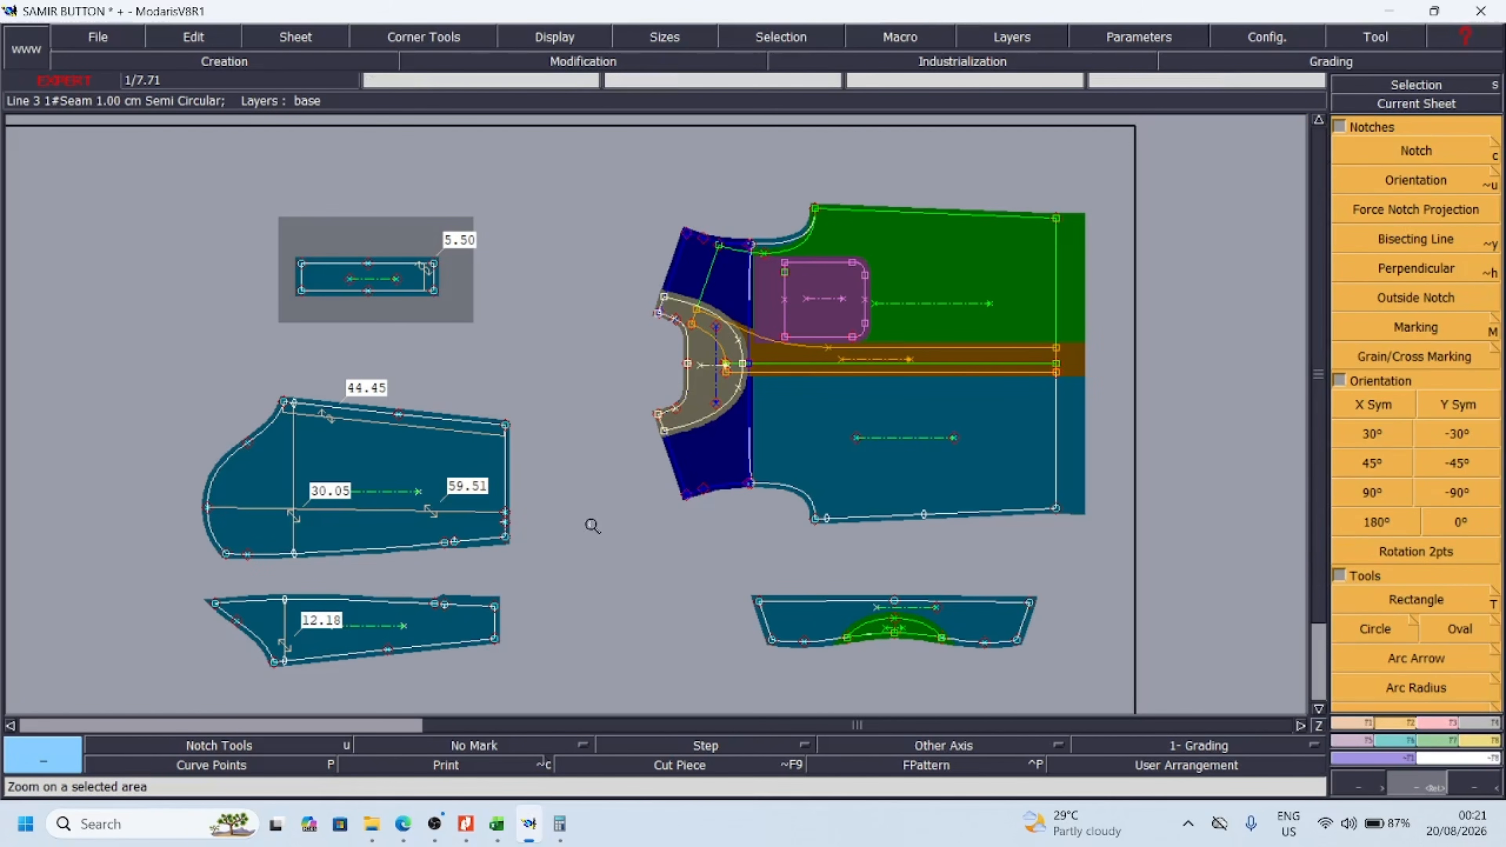
Activate Print on the body assembly, collar, SLV SI, SLV and CUFF sheets in turn
{"action": "left_click", "coordinate": [923, 448]}
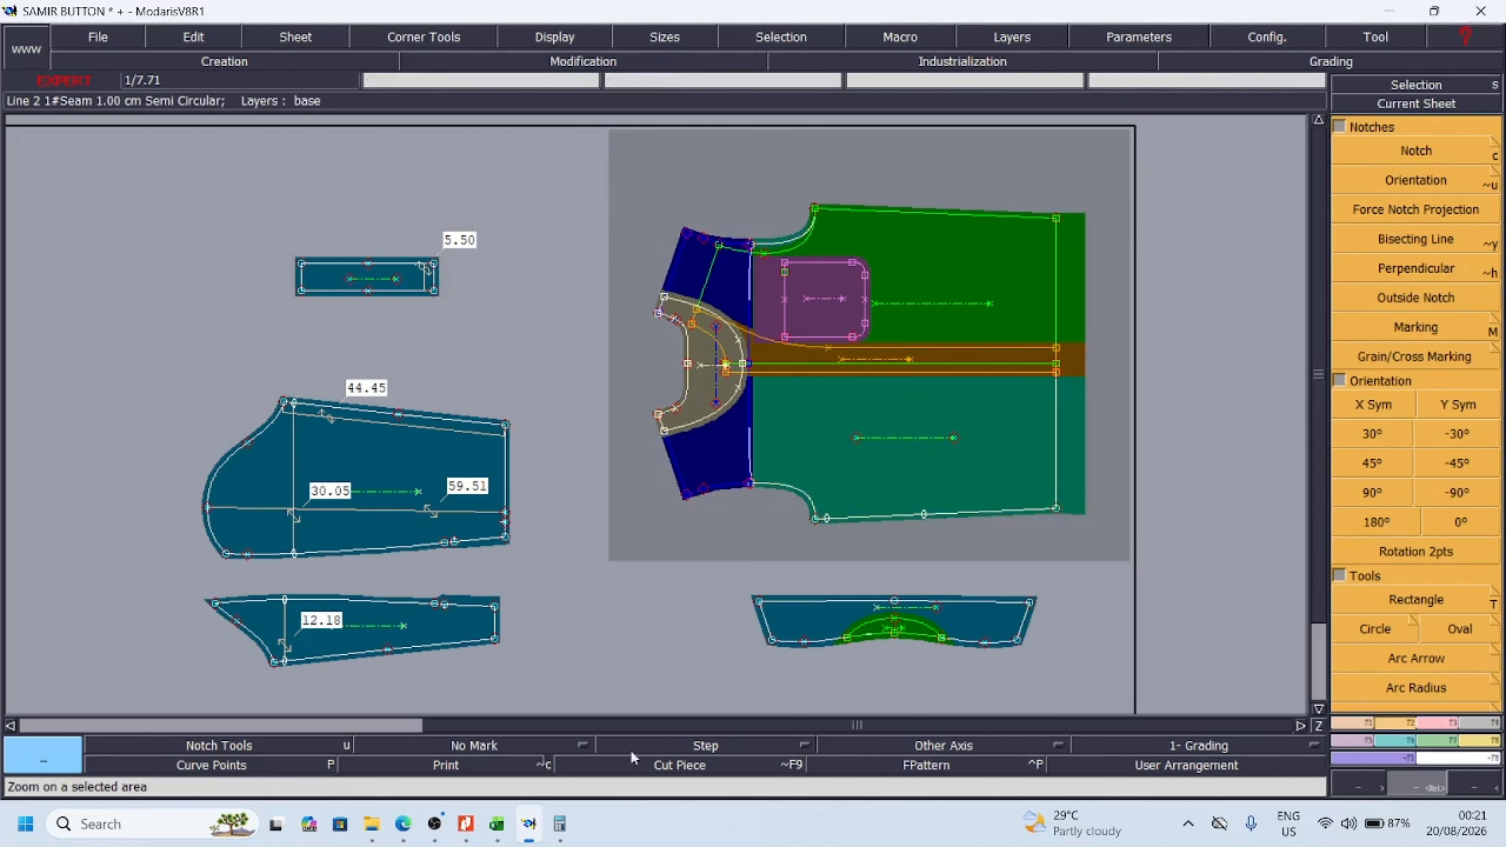
{"action": "left_click", "coordinate": [486, 771]}
{"action": "left_click", "coordinate": [854, 622]}
{"action": "left_click", "coordinate": [483, 773]}
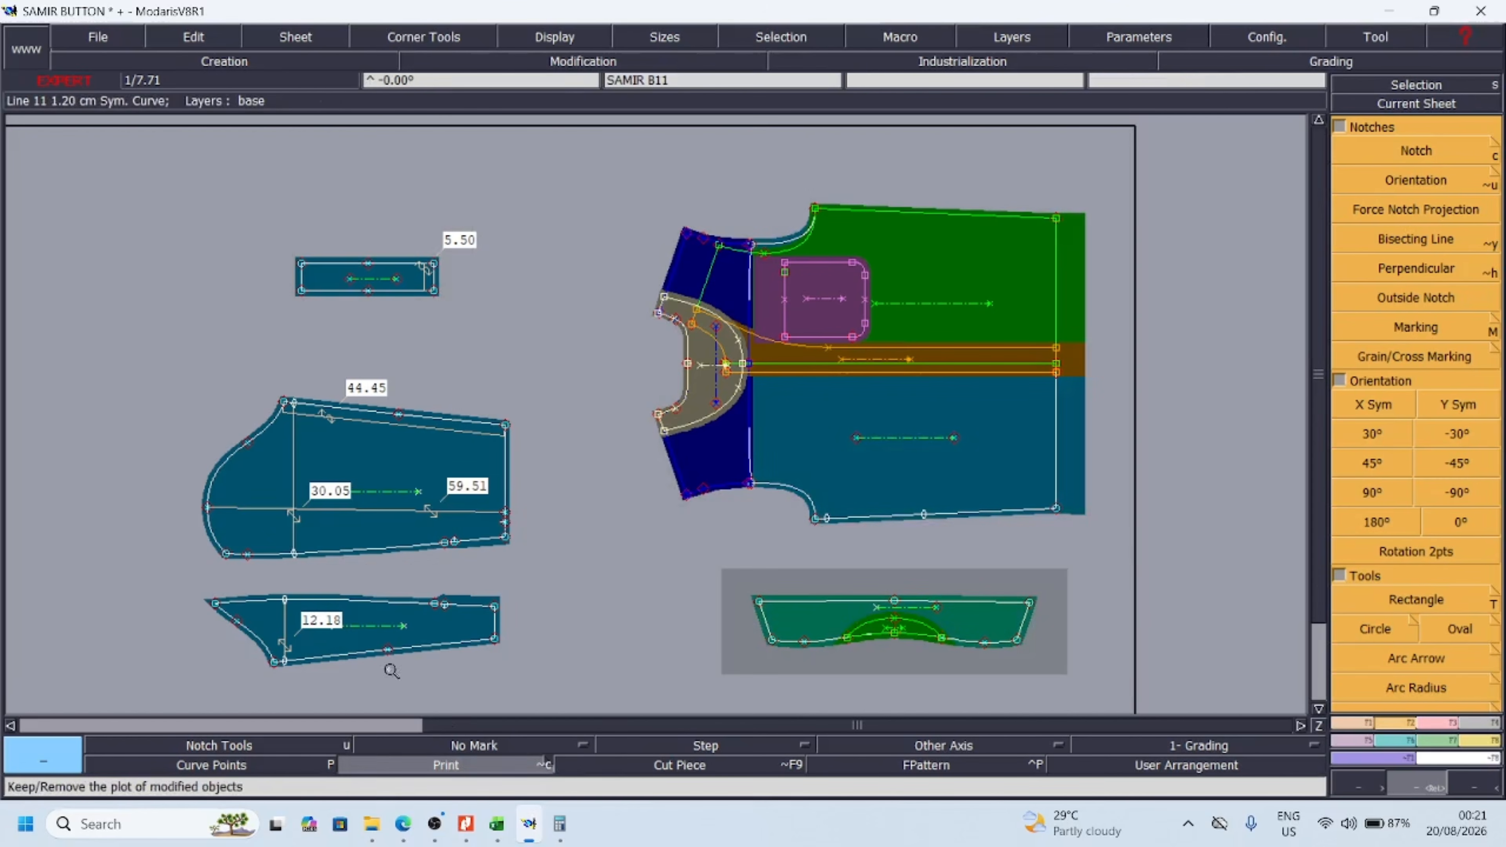
{"action": "left_click", "coordinate": [385, 636]}
{"action": "left_click", "coordinate": [444, 767]}
{"action": "left_click", "coordinate": [393, 510]}
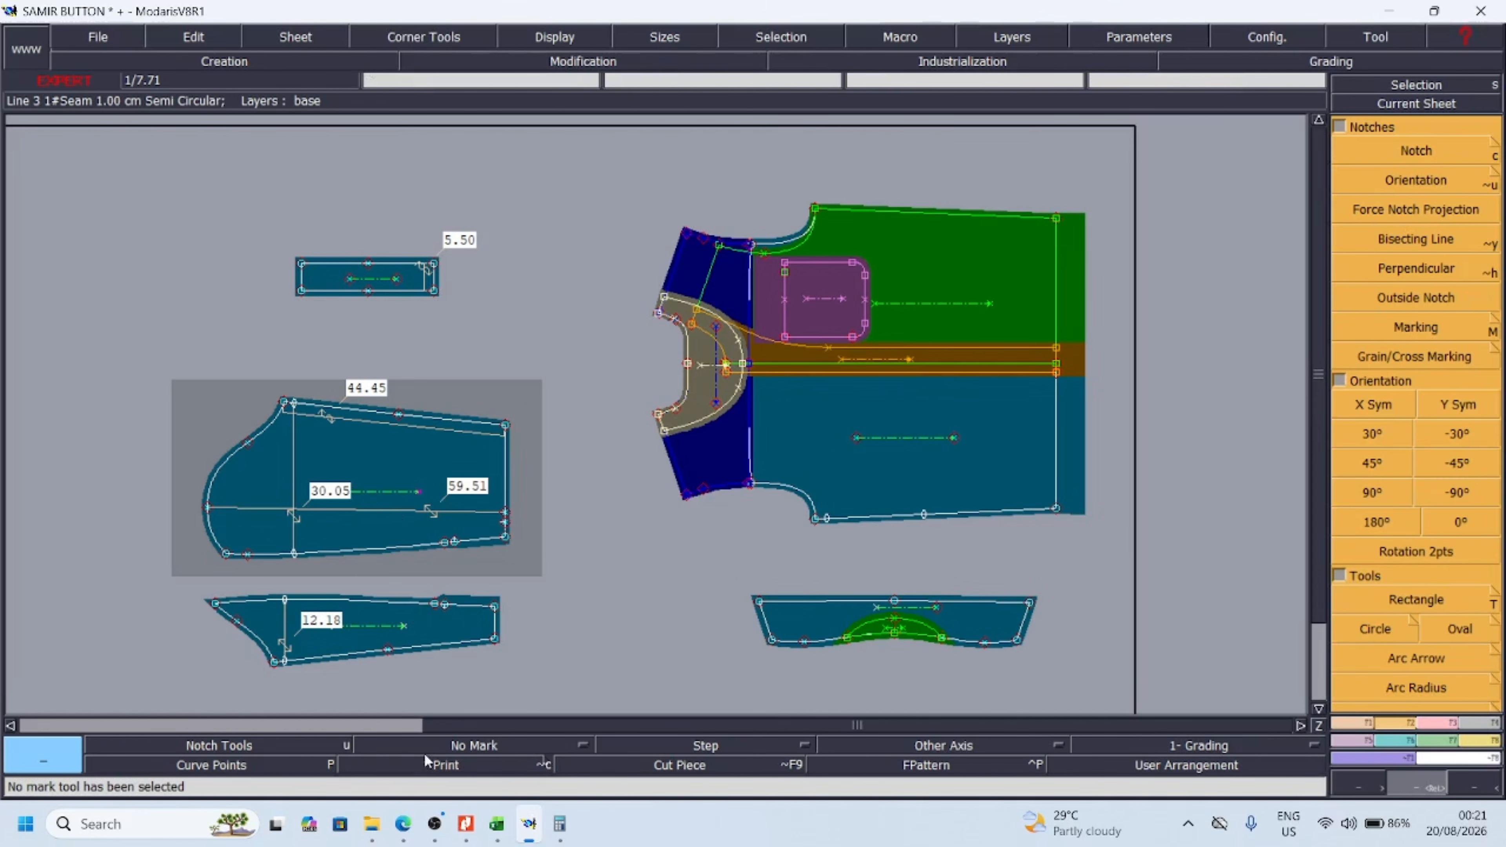
{"action": "left_click", "coordinate": [384, 285]}
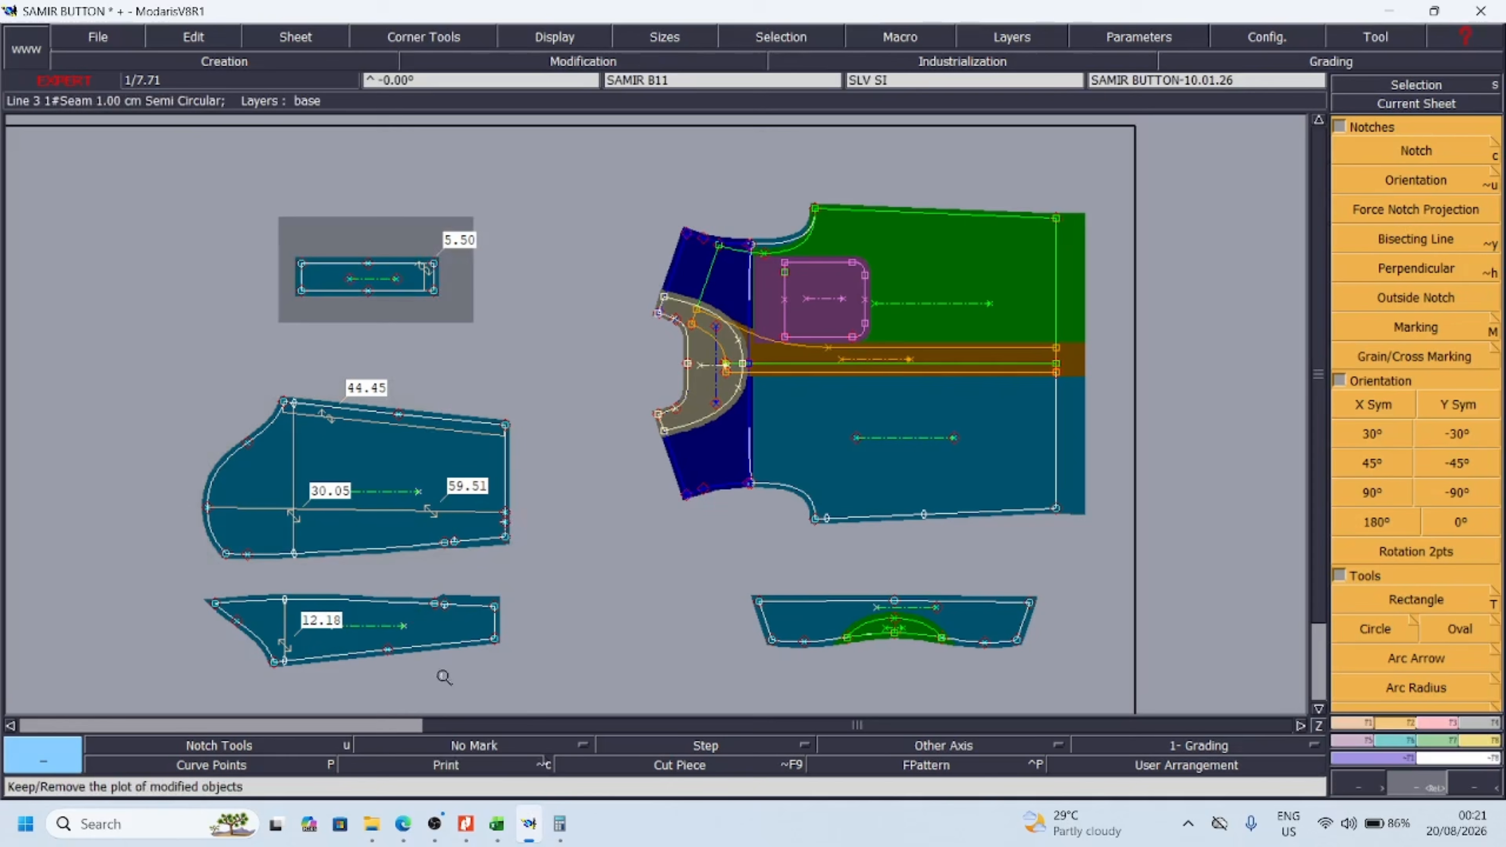
{"action": "left_click", "coordinate": [456, 768]}
Select the body assembly sheet, then review the deviations noted beside the measurement chart in Excel and return to Modaris
{"action": "left_click_drag", "start_coordinate": [548, 163], "coordinate": [1154, 571]}
{"action": "left_click", "coordinate": [698, 457]}
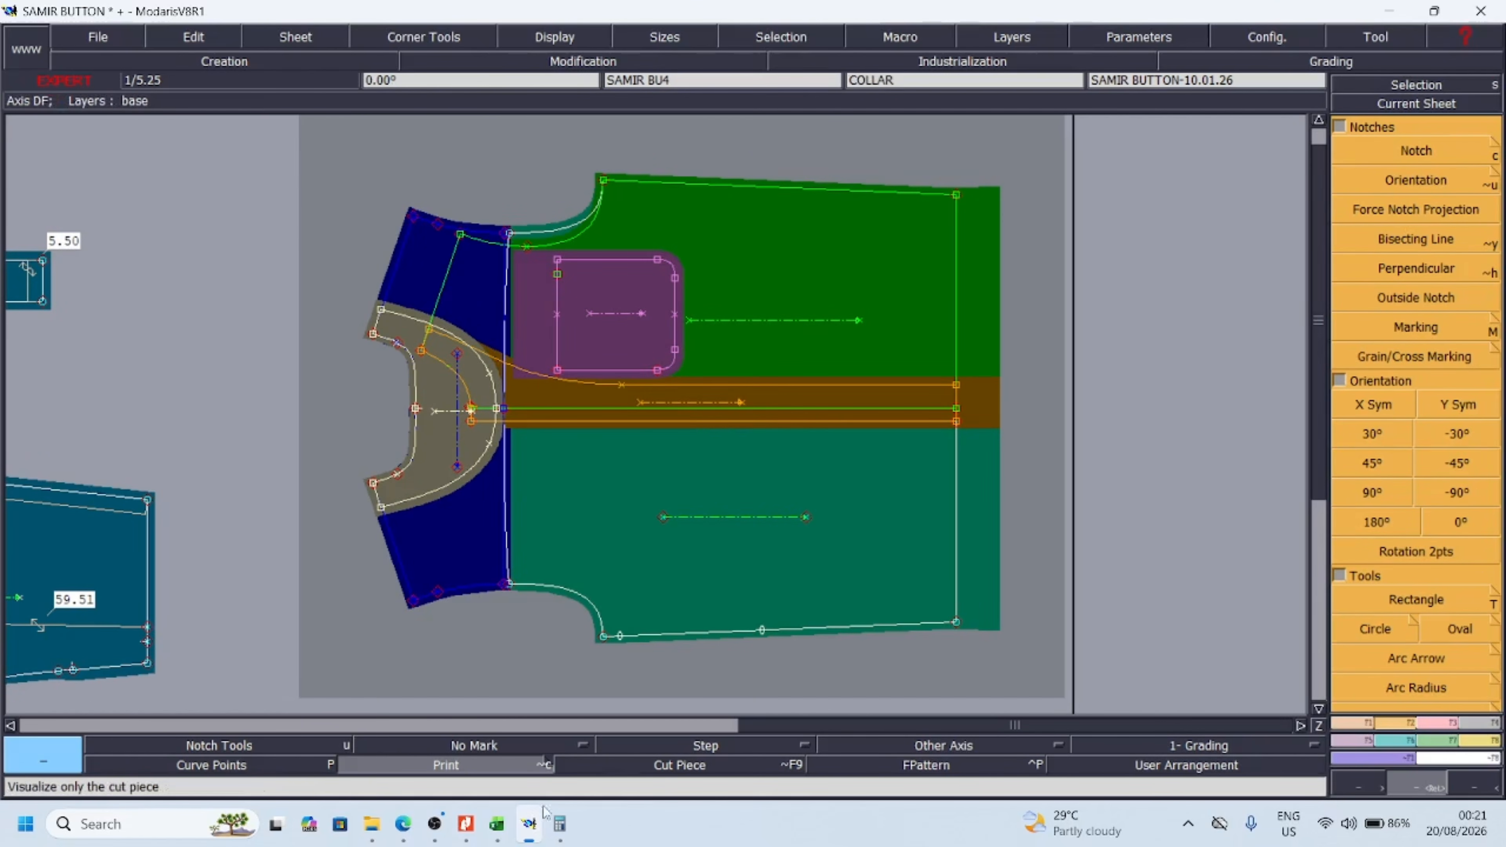
{"action": "mouse_move", "coordinate": [532, 827]}
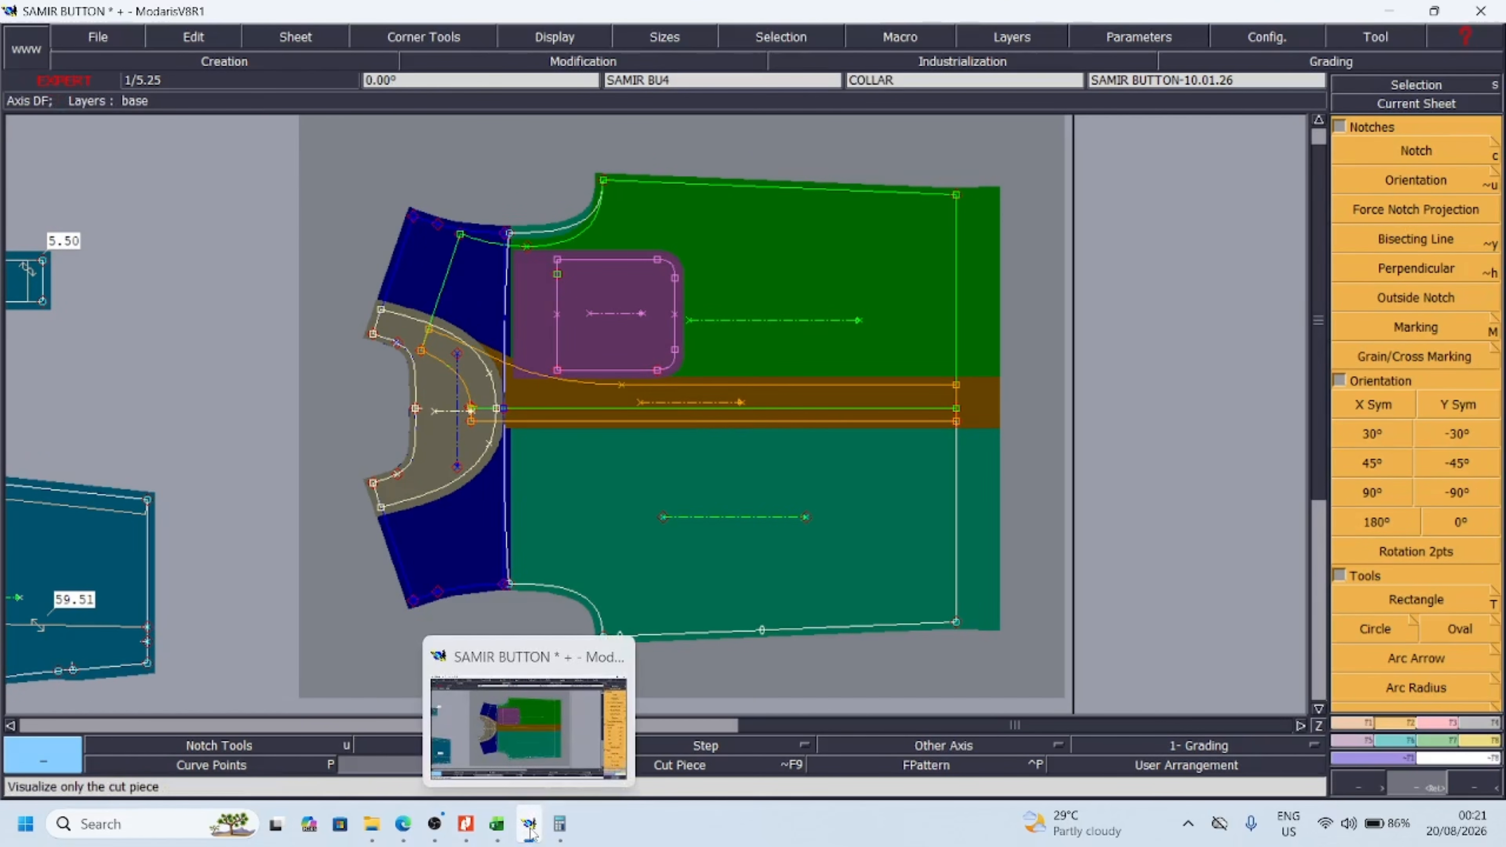
{"action": "left_click", "coordinate": [497, 824]}
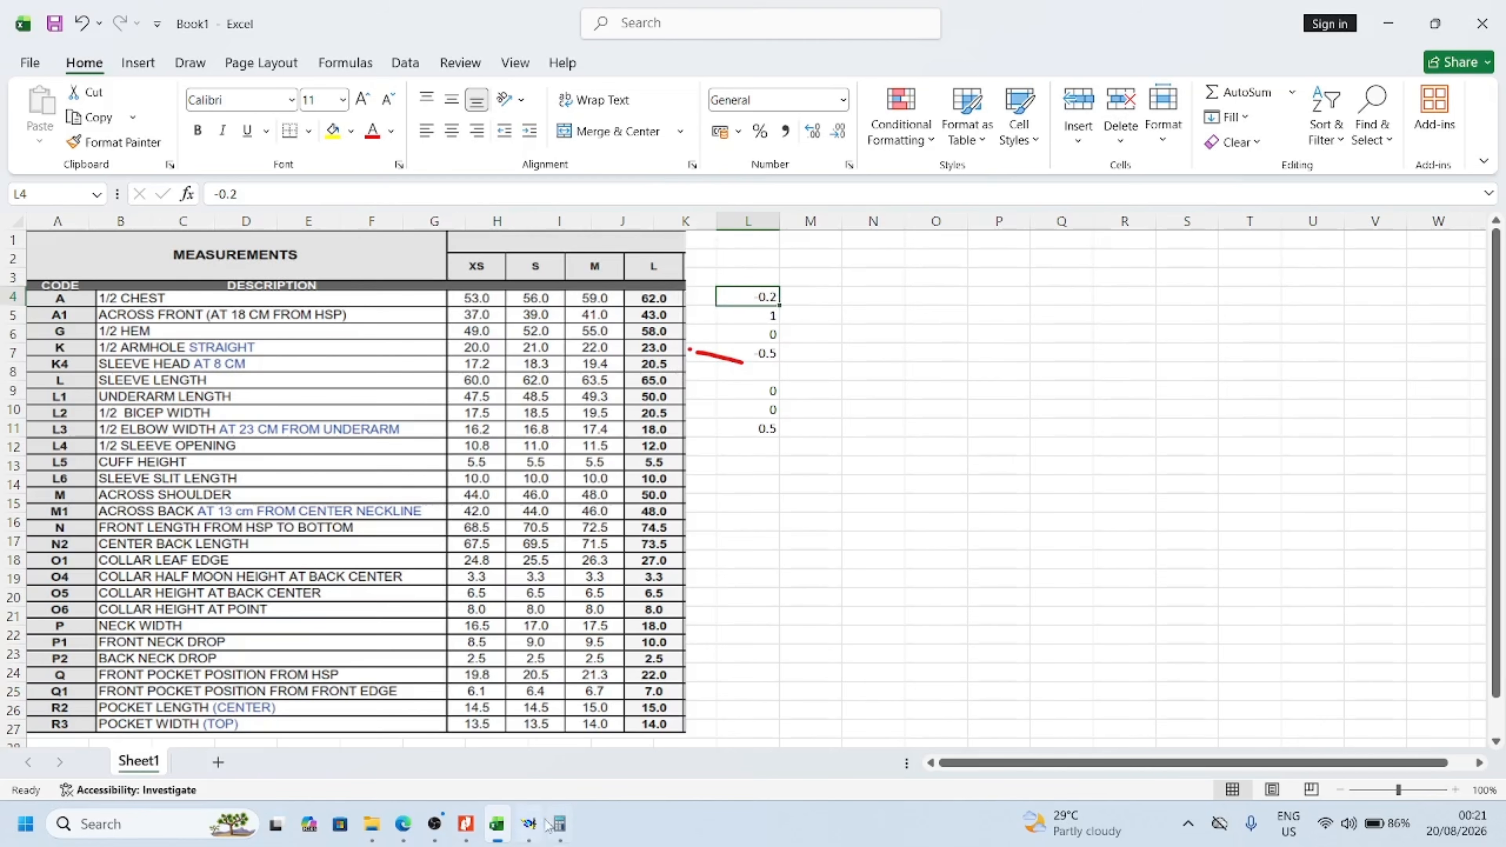
{"action": "left_click", "coordinate": [528, 824]}
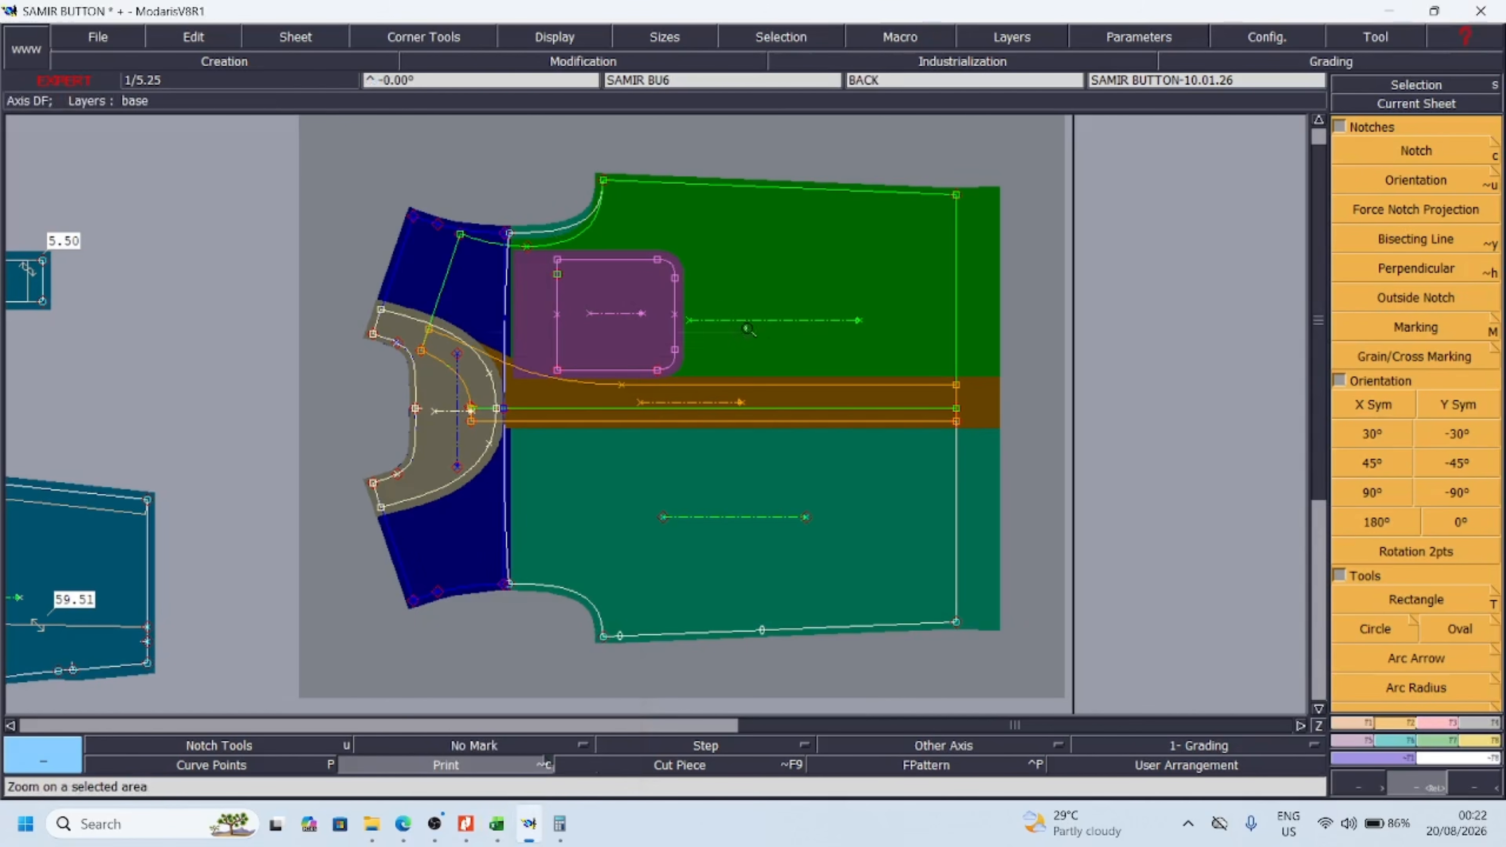
Measure the armhole curve lengths of the front, back and yoke between their end points
{"action": "left_click_drag", "start_coordinate": [748, 328], "coordinate": [791, 361]}
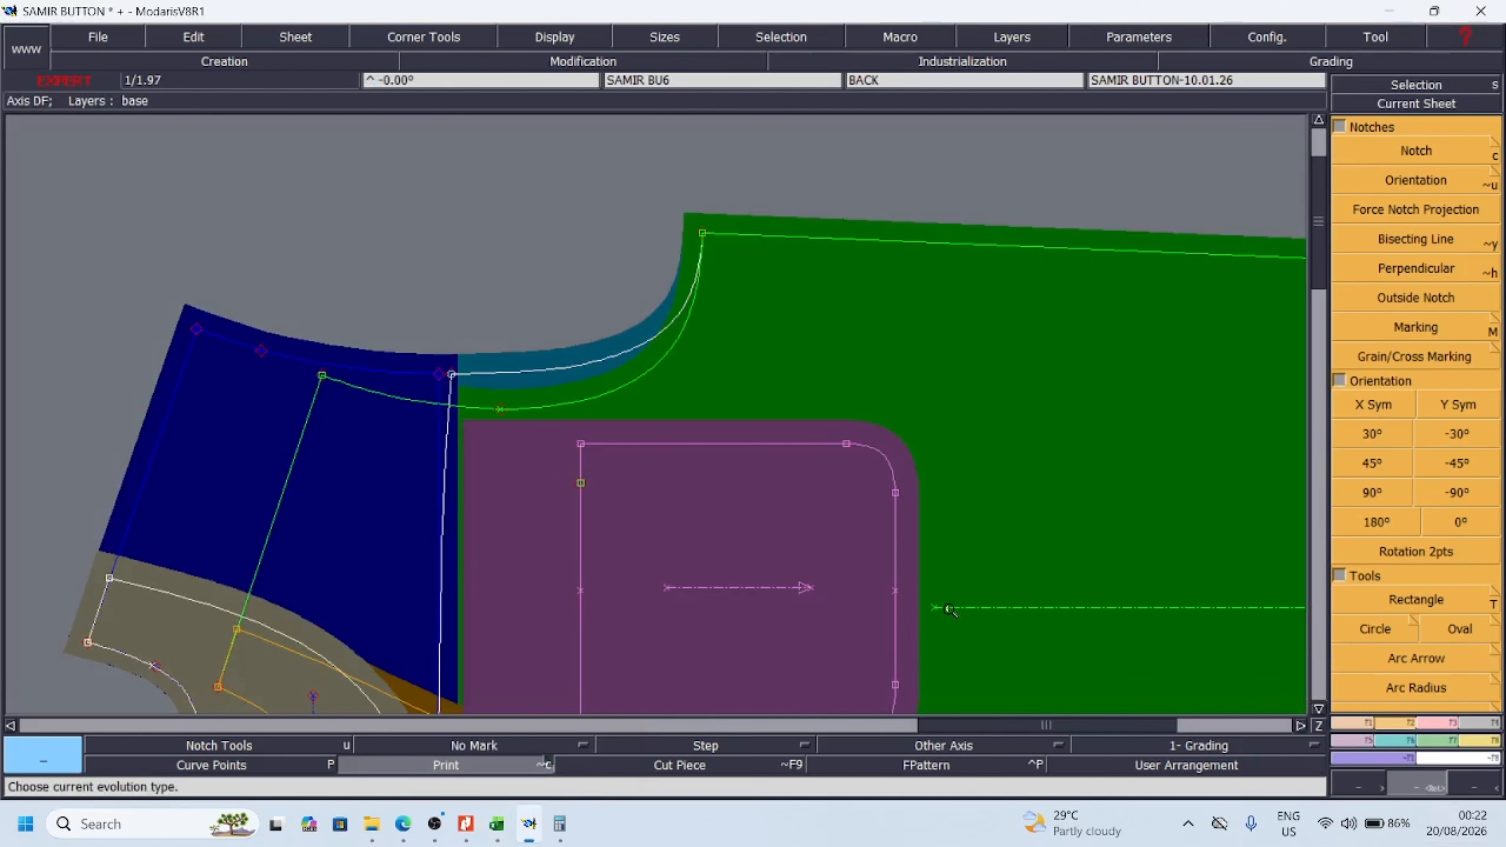
{"action": "key", "text": "l"}
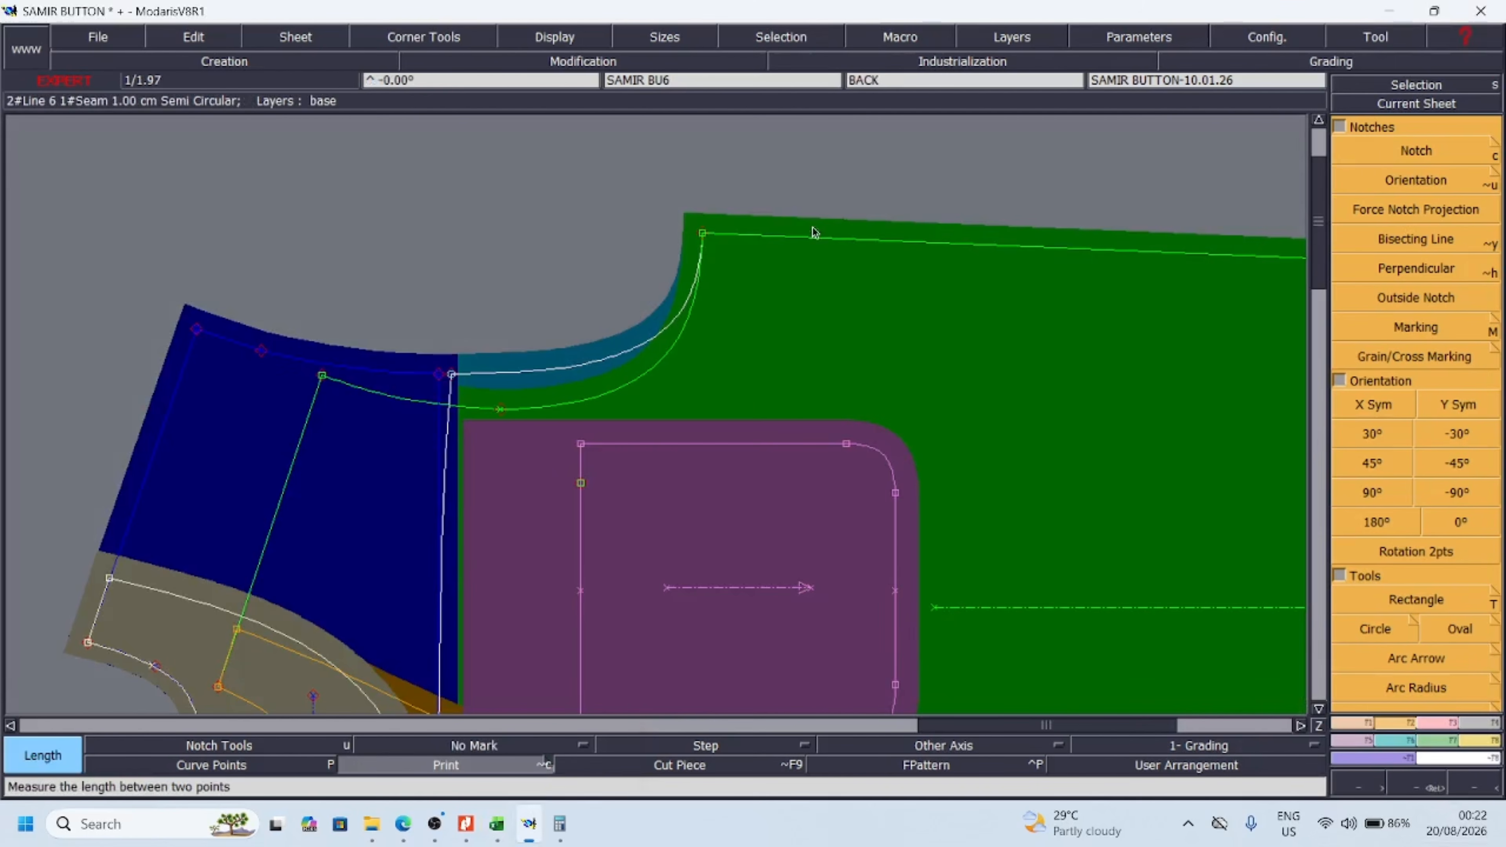
{"action": "left_click", "coordinate": [700, 244]}
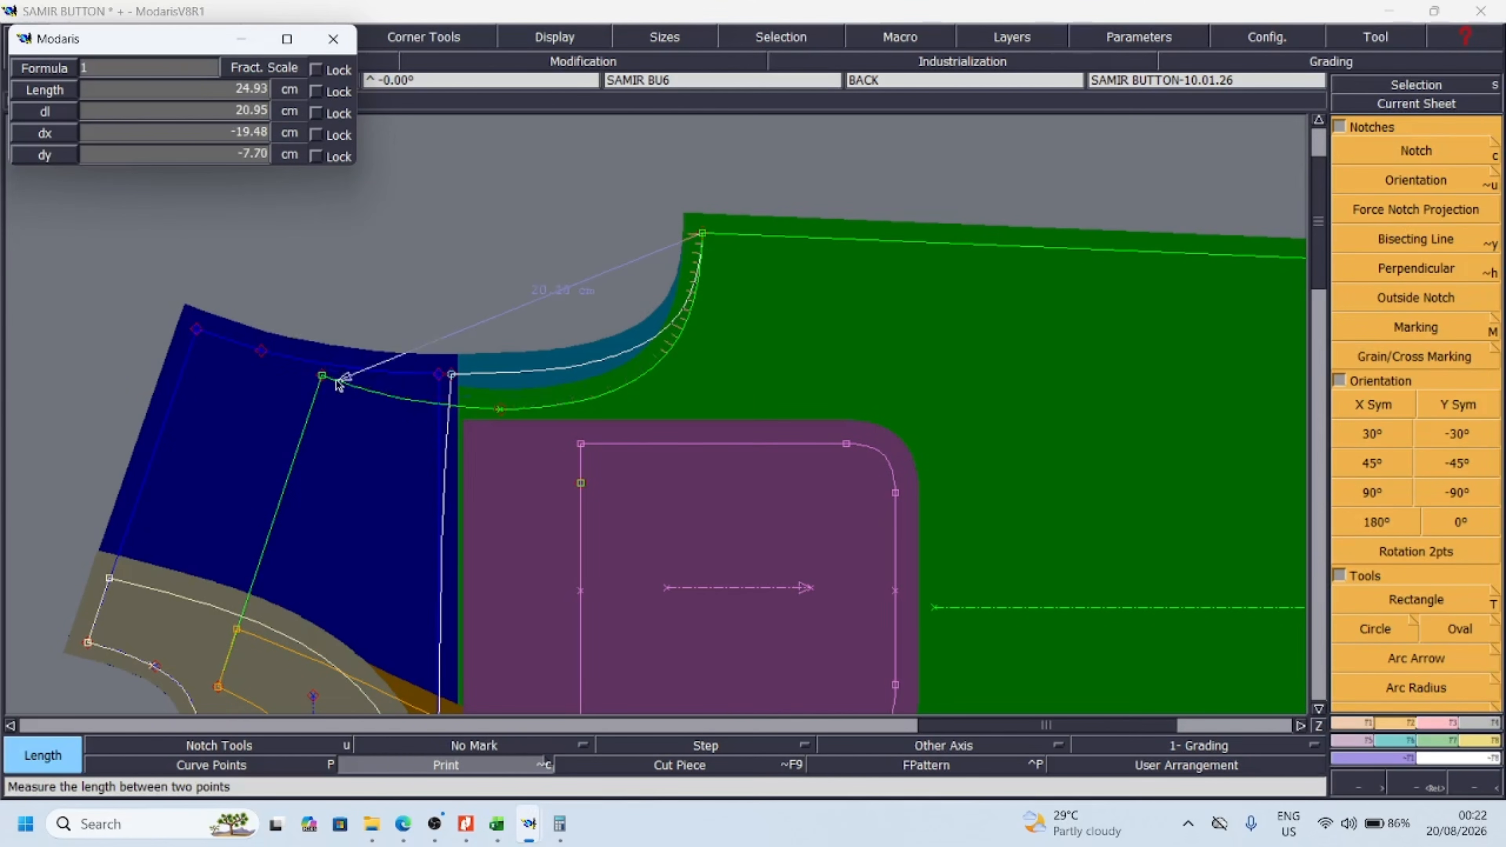
{"action": "left_click", "coordinate": [322, 377]}
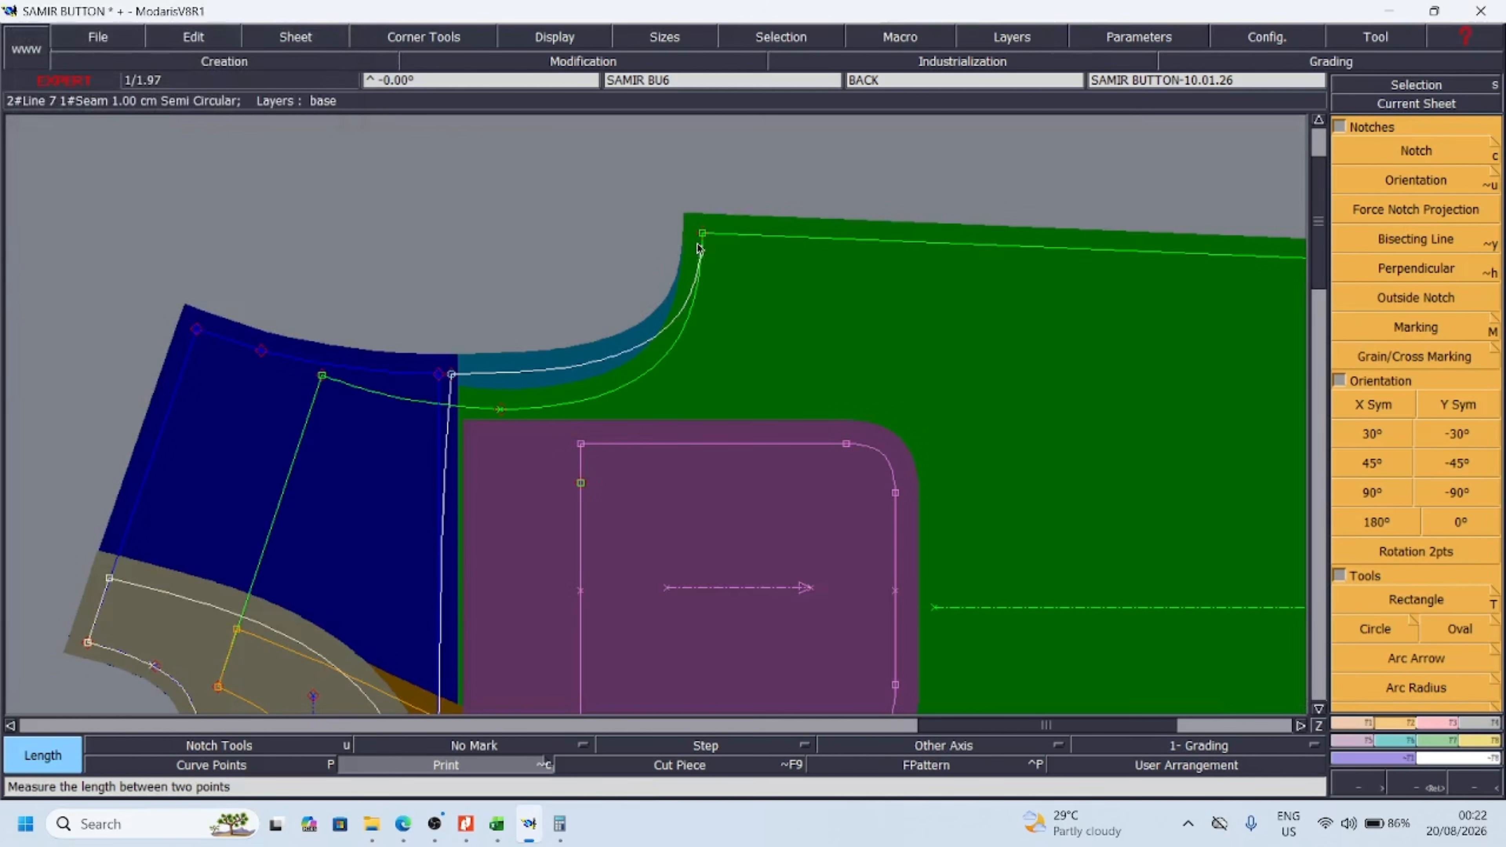
{"action": "left_click", "coordinate": [702, 233]}
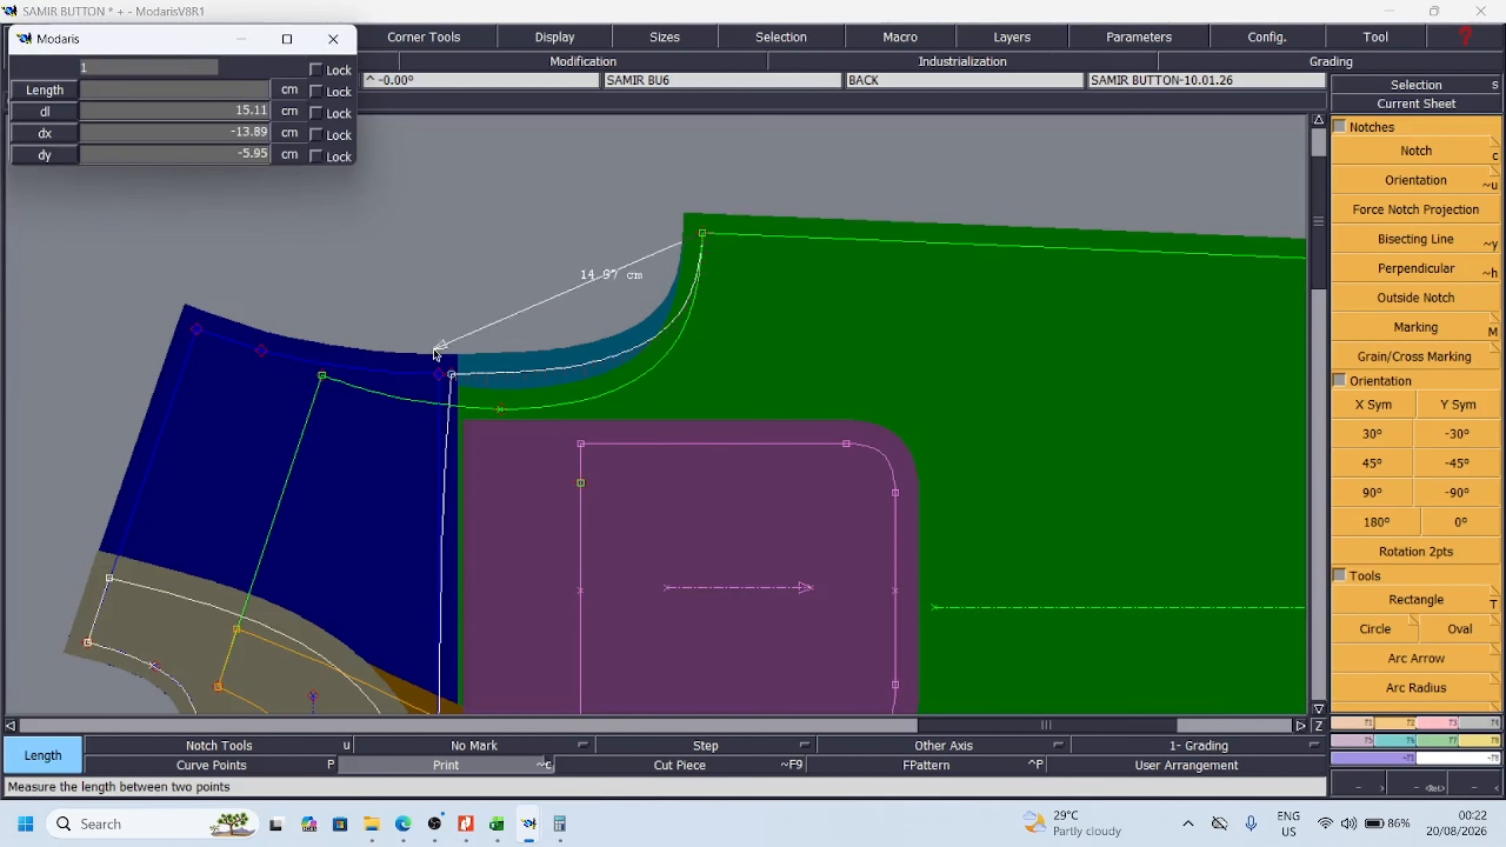
{"action": "left_click", "coordinate": [453, 376]}
{"action": "left_click", "coordinate": [437, 377]}
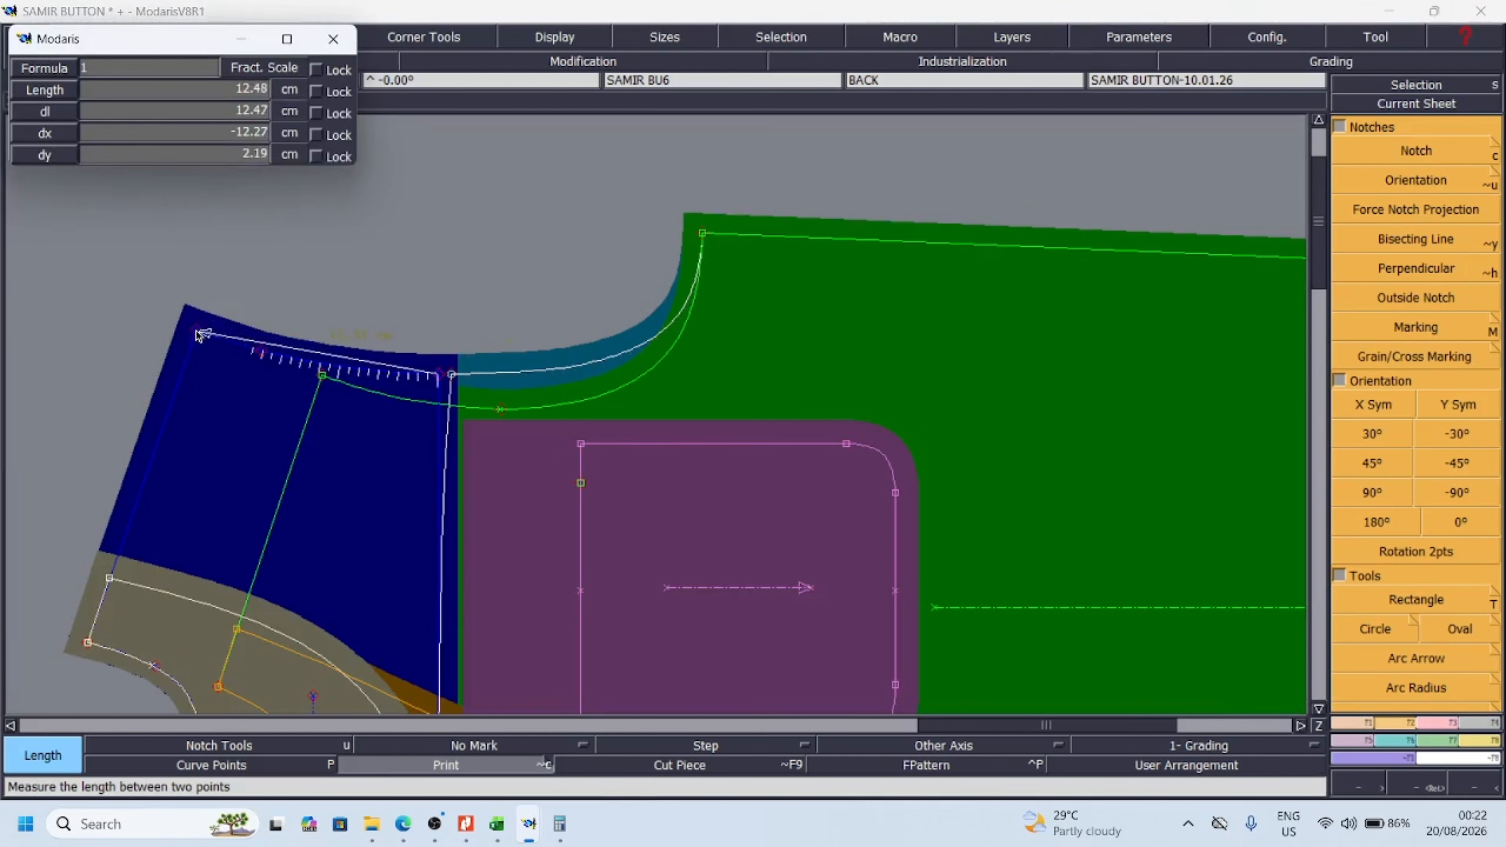
{"action": "left_click", "coordinate": [196, 330]}
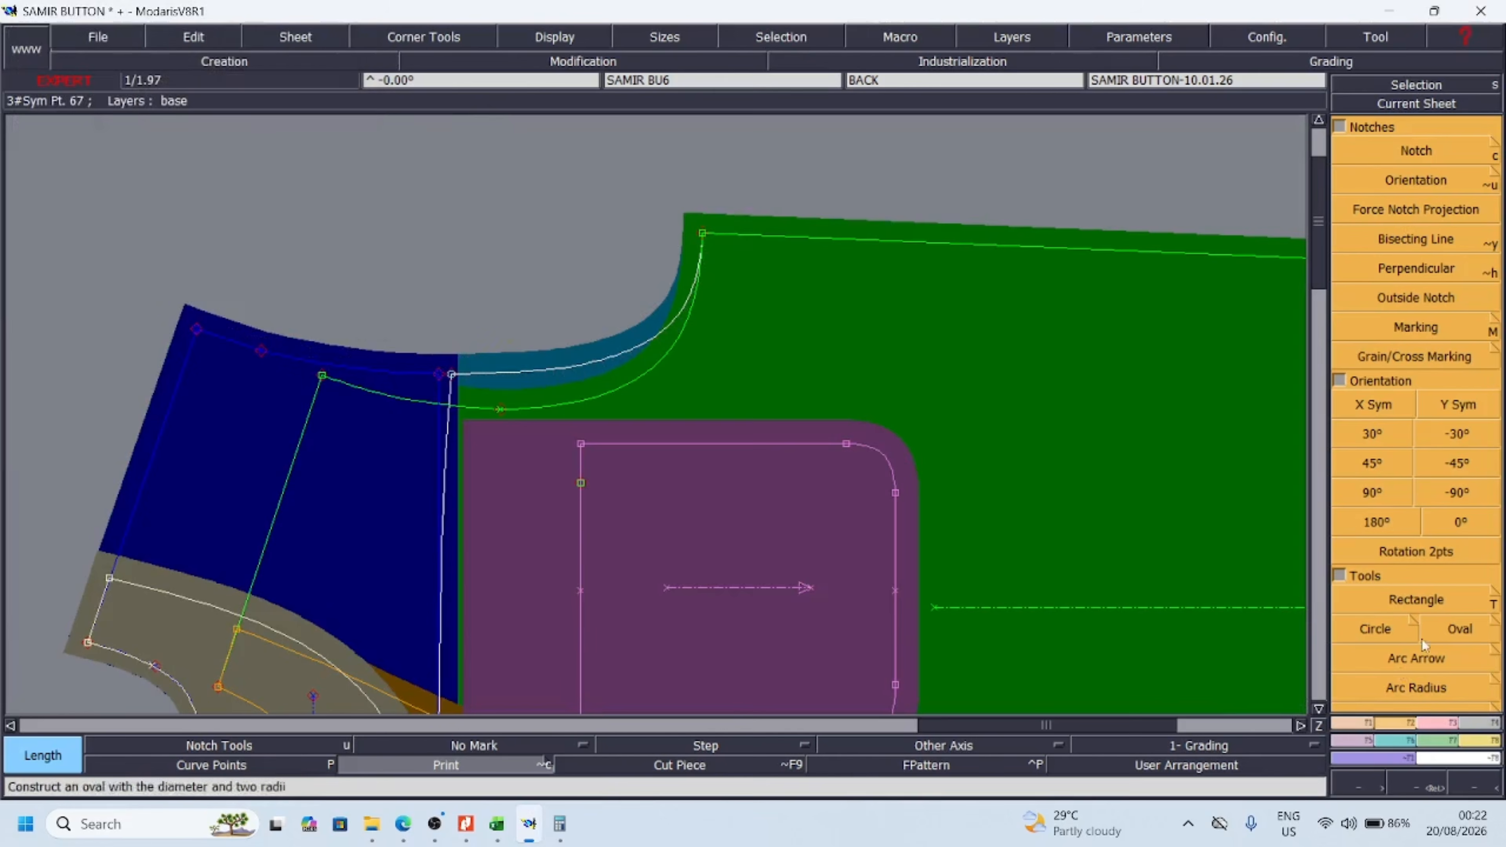
Display the measurement spreadsheet and add an Accumulation of the three armhole lengths
{"action": "left_click", "coordinate": [1473, 743]}
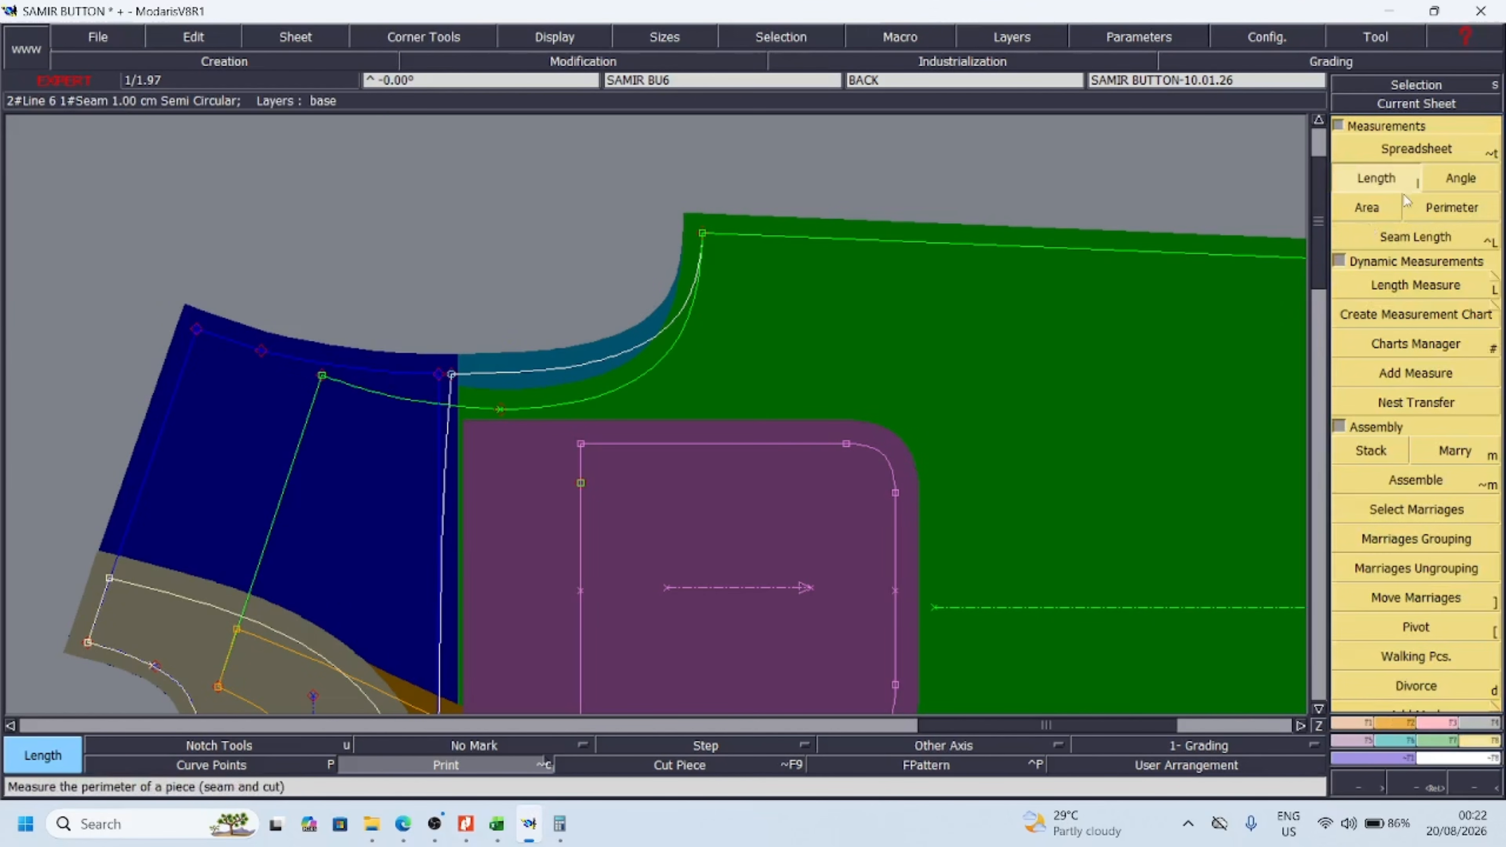
{"action": "left_click", "coordinate": [1402, 150]}
{"action": "left_click", "coordinate": [408, 287]}
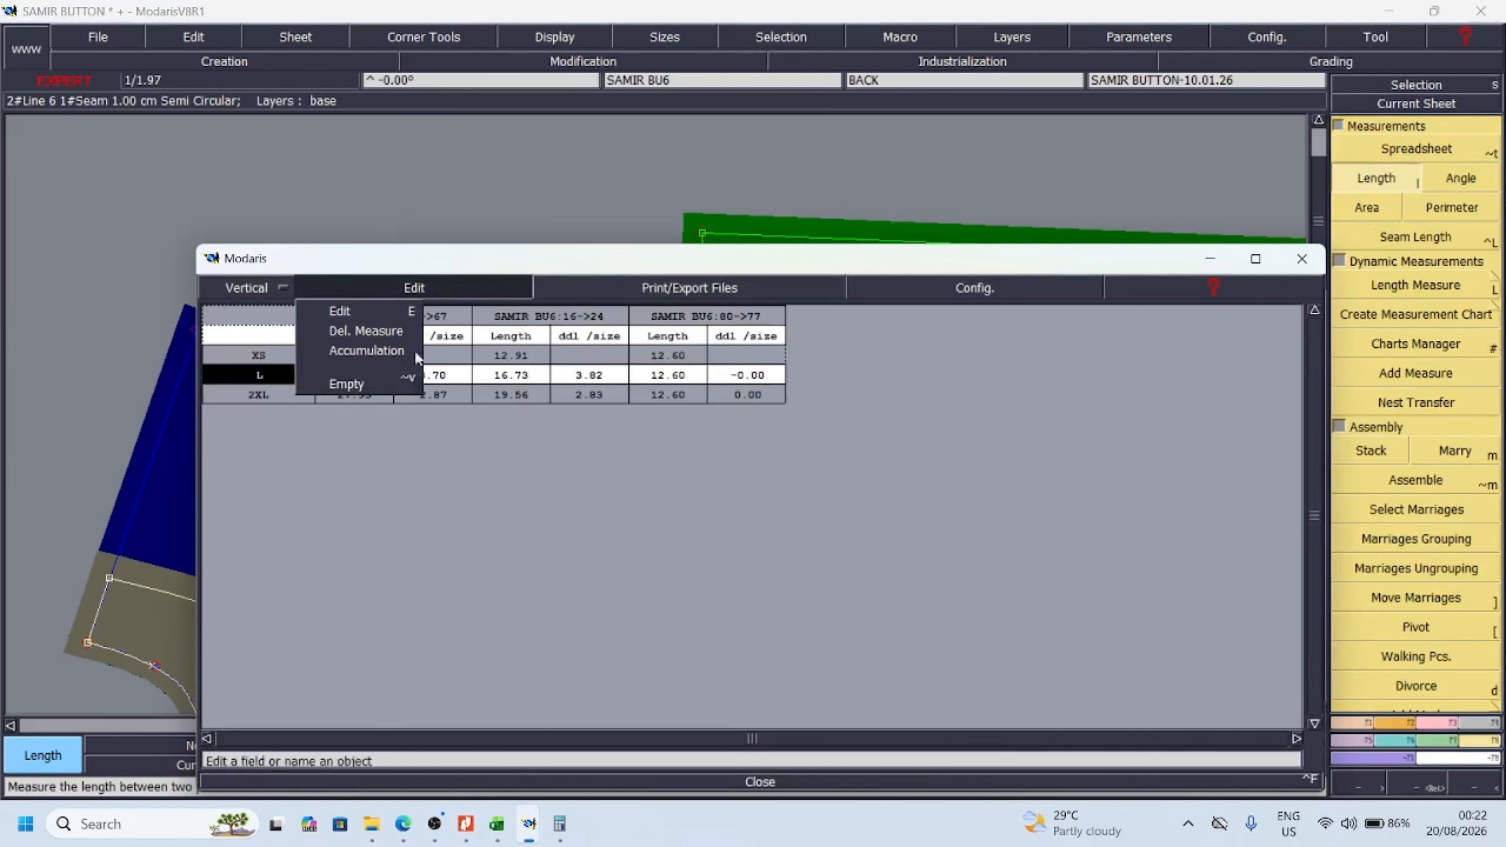
{"action": "left_click", "coordinate": [368, 351]}
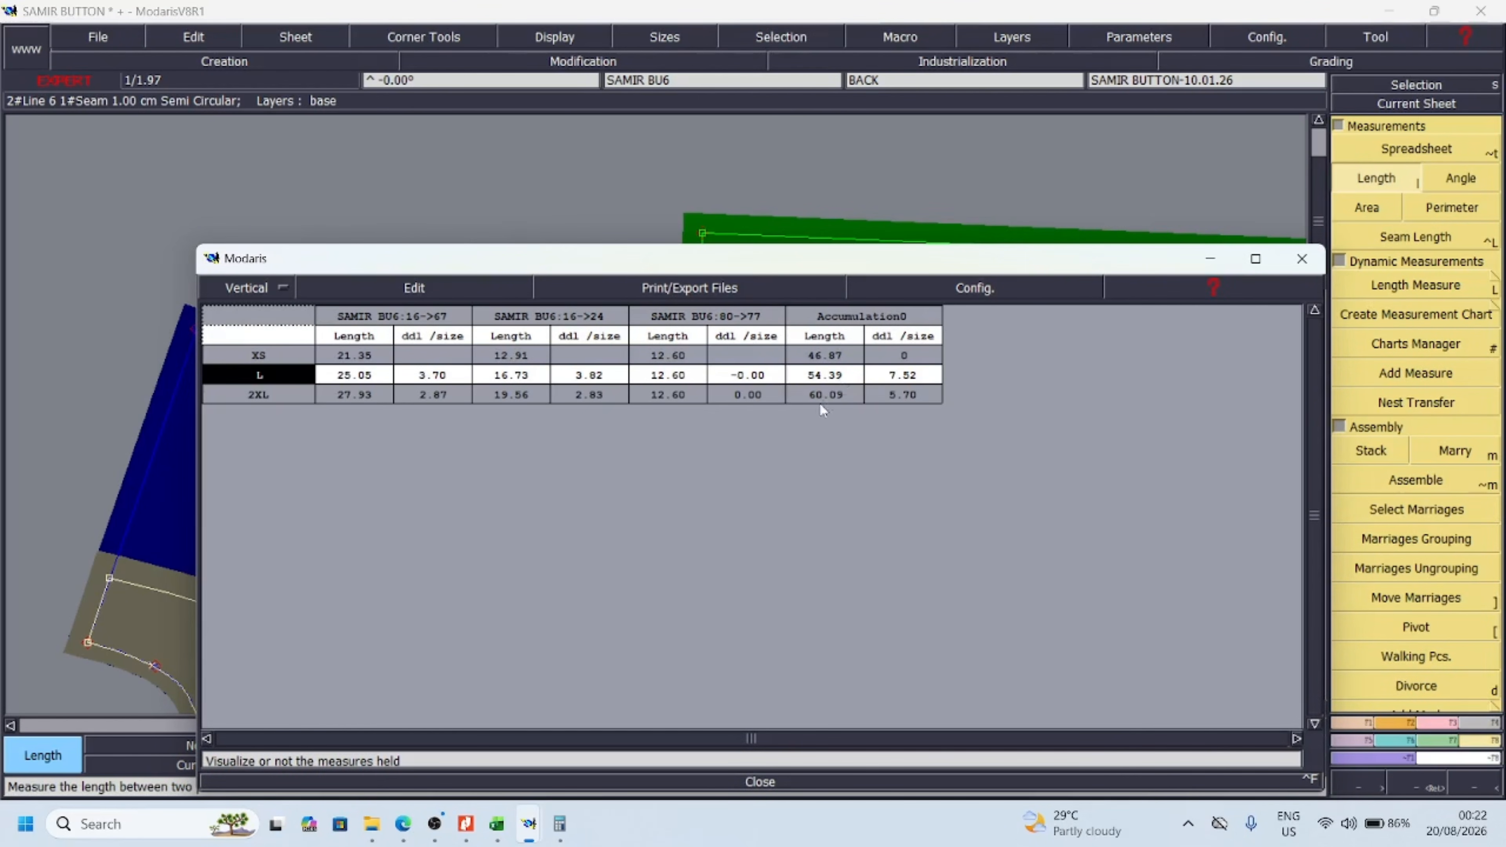
Erase the measurement table and close it, then enter the armhole total as 54.5 in Calculator and minimize Calculator
{"action": "key", "text": "Delete"}
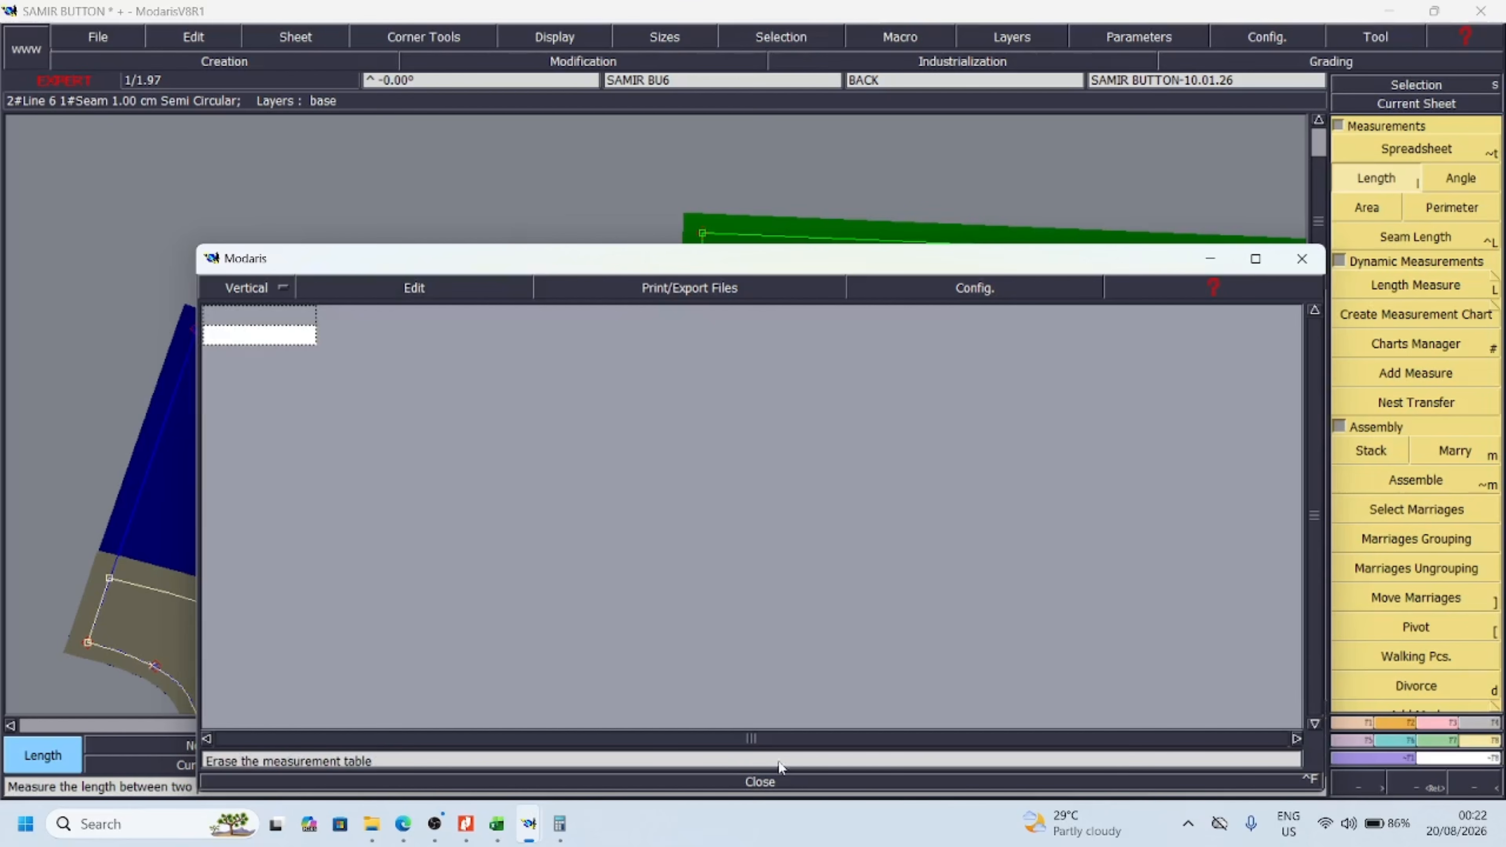
{"action": "left_click", "coordinate": [762, 782]}
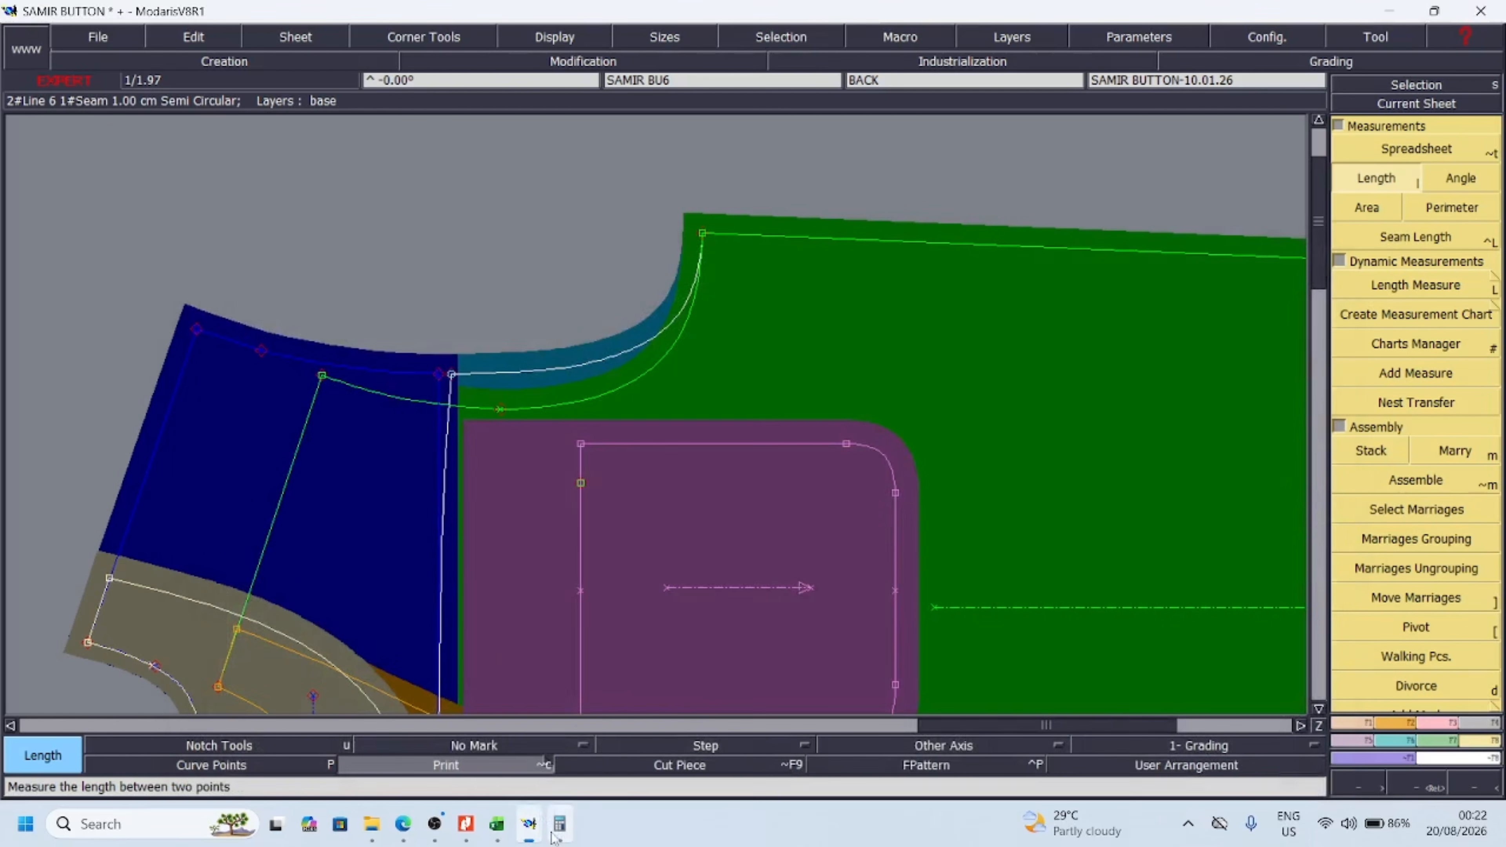
{"action": "left_click", "coordinate": [560, 824]}
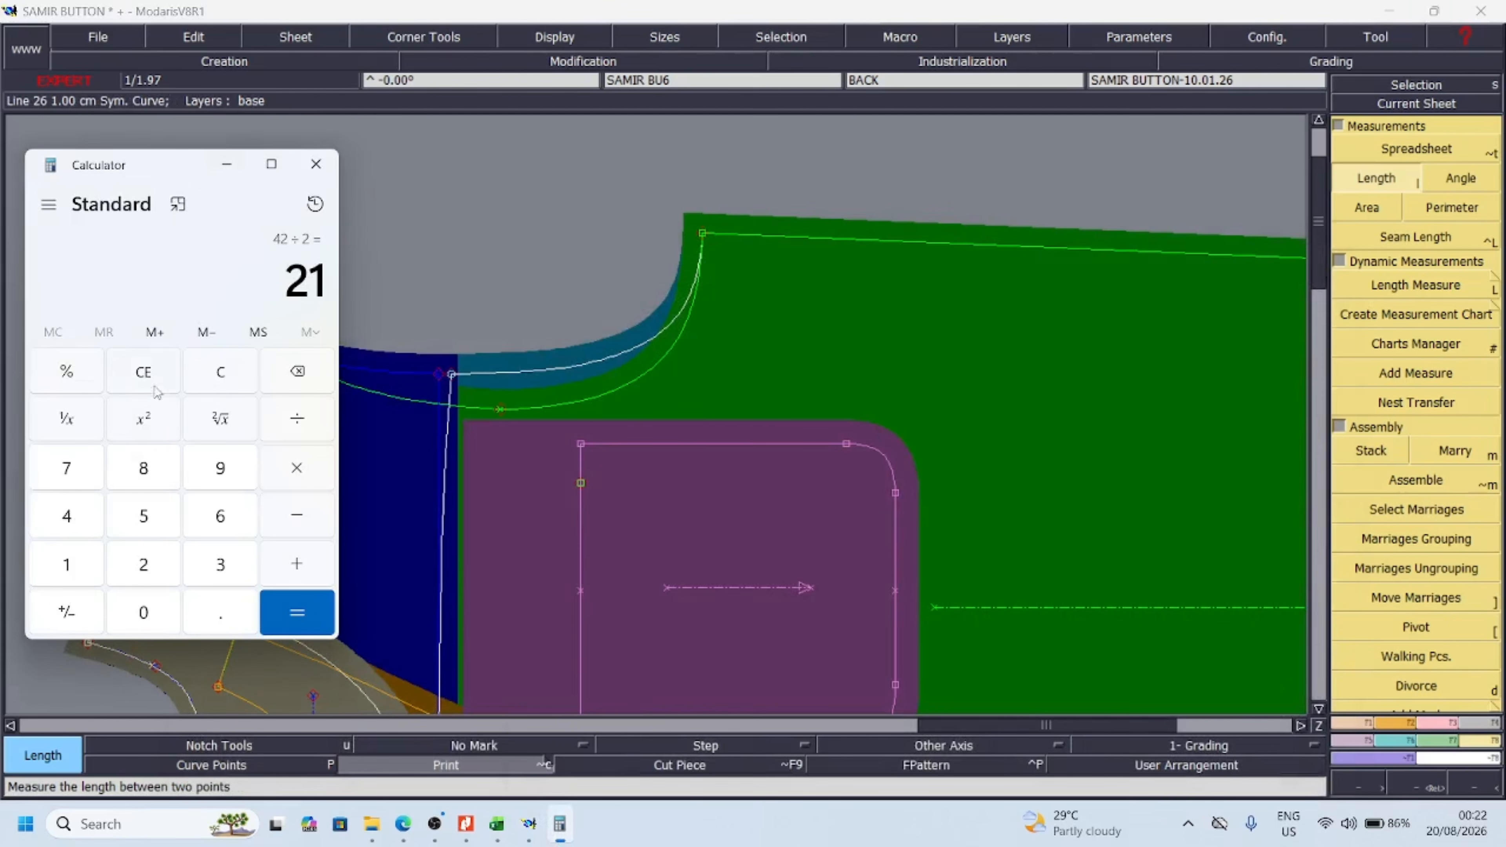
{"action": "left_click", "coordinate": [237, 379]}
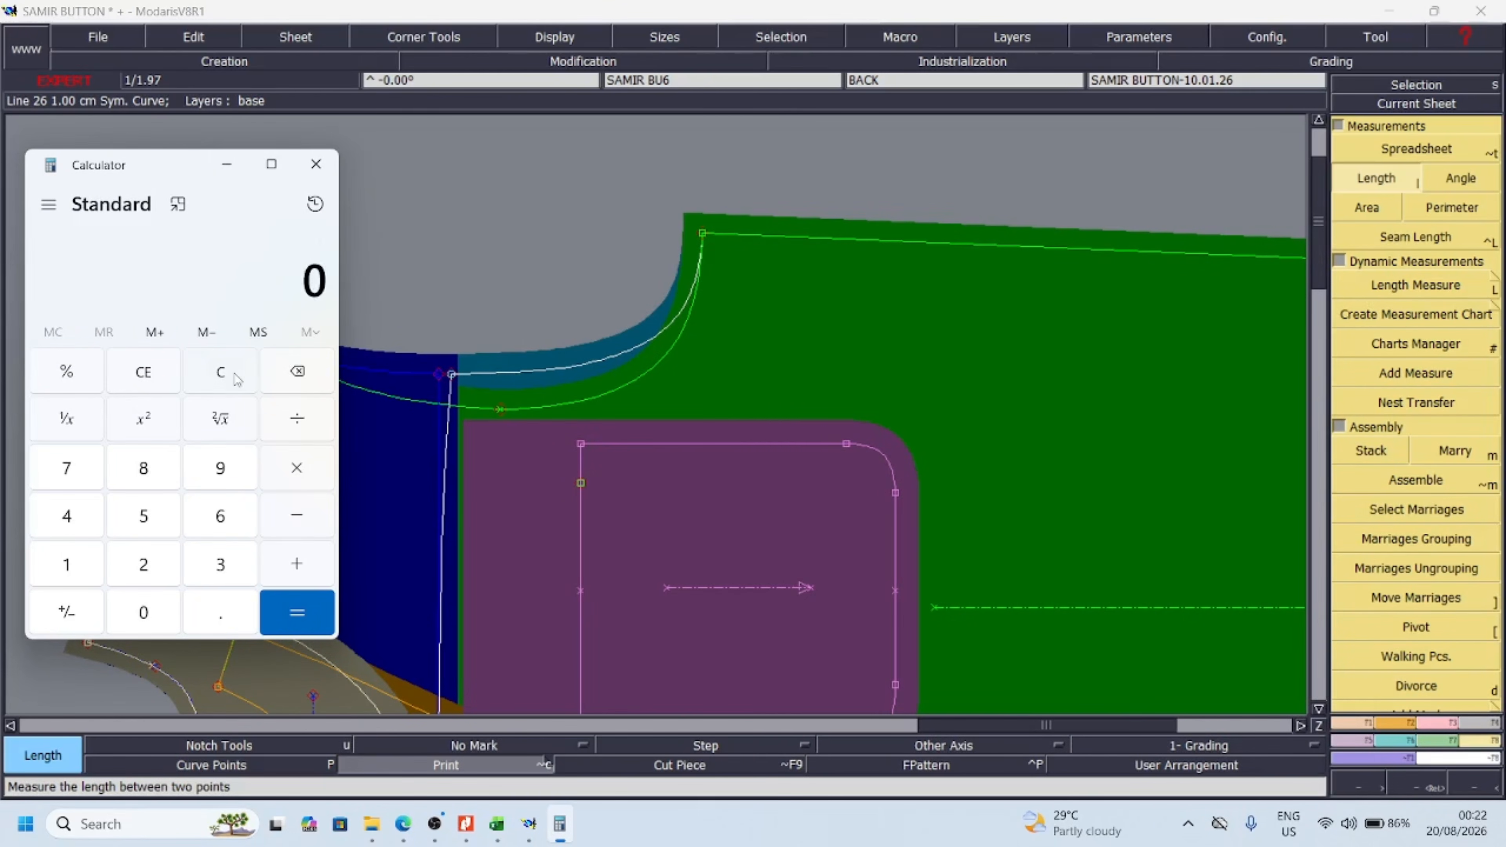
{"action": "left_click", "coordinate": [157, 521]}
{"action": "left_click", "coordinate": [85, 518]}
{"action": "left_click", "coordinate": [233, 613]}
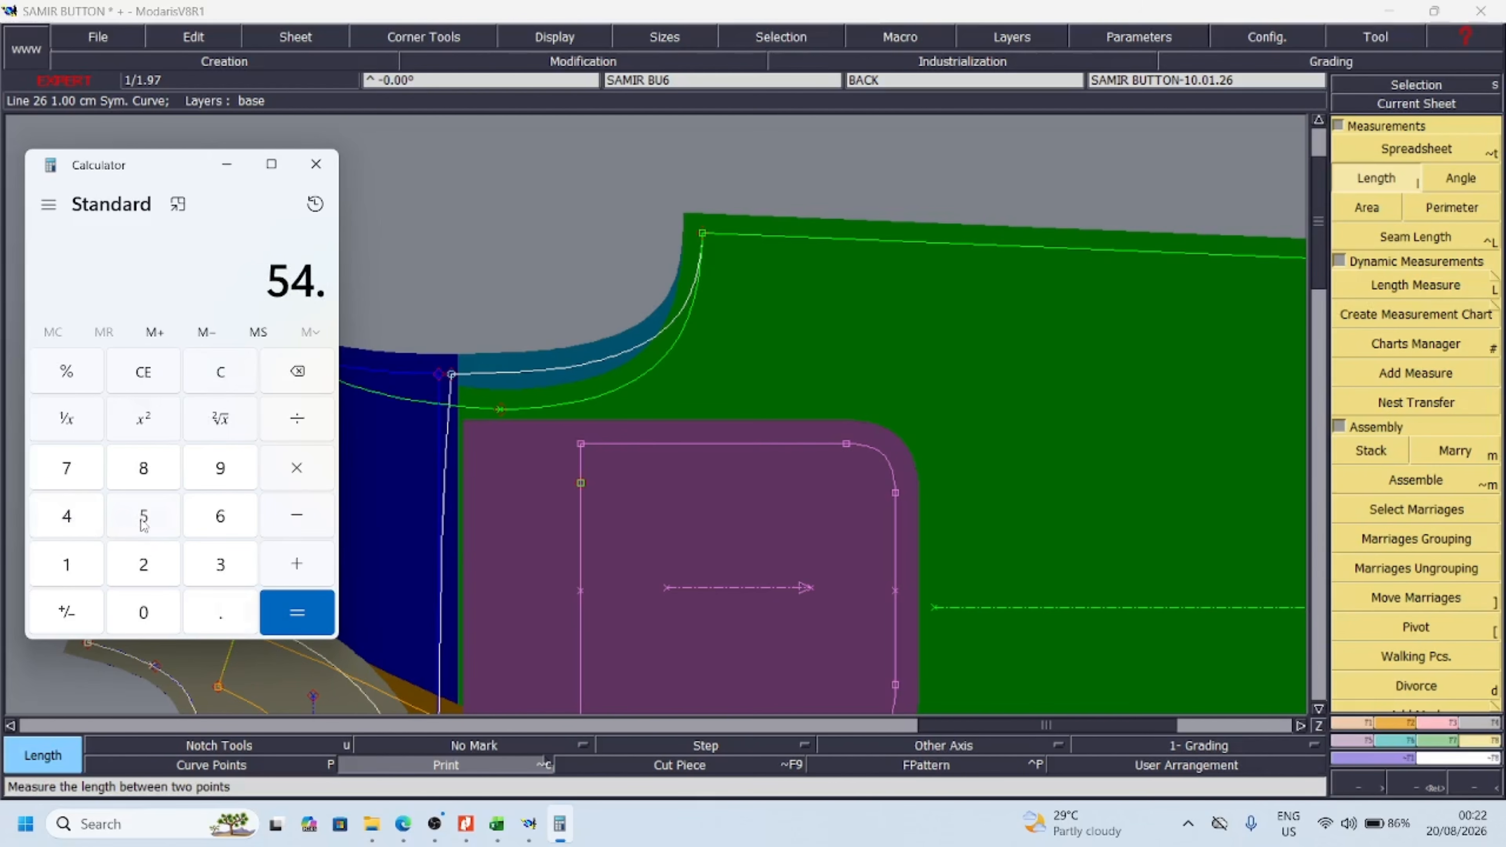
{"action": "left_click", "coordinate": [144, 519]}
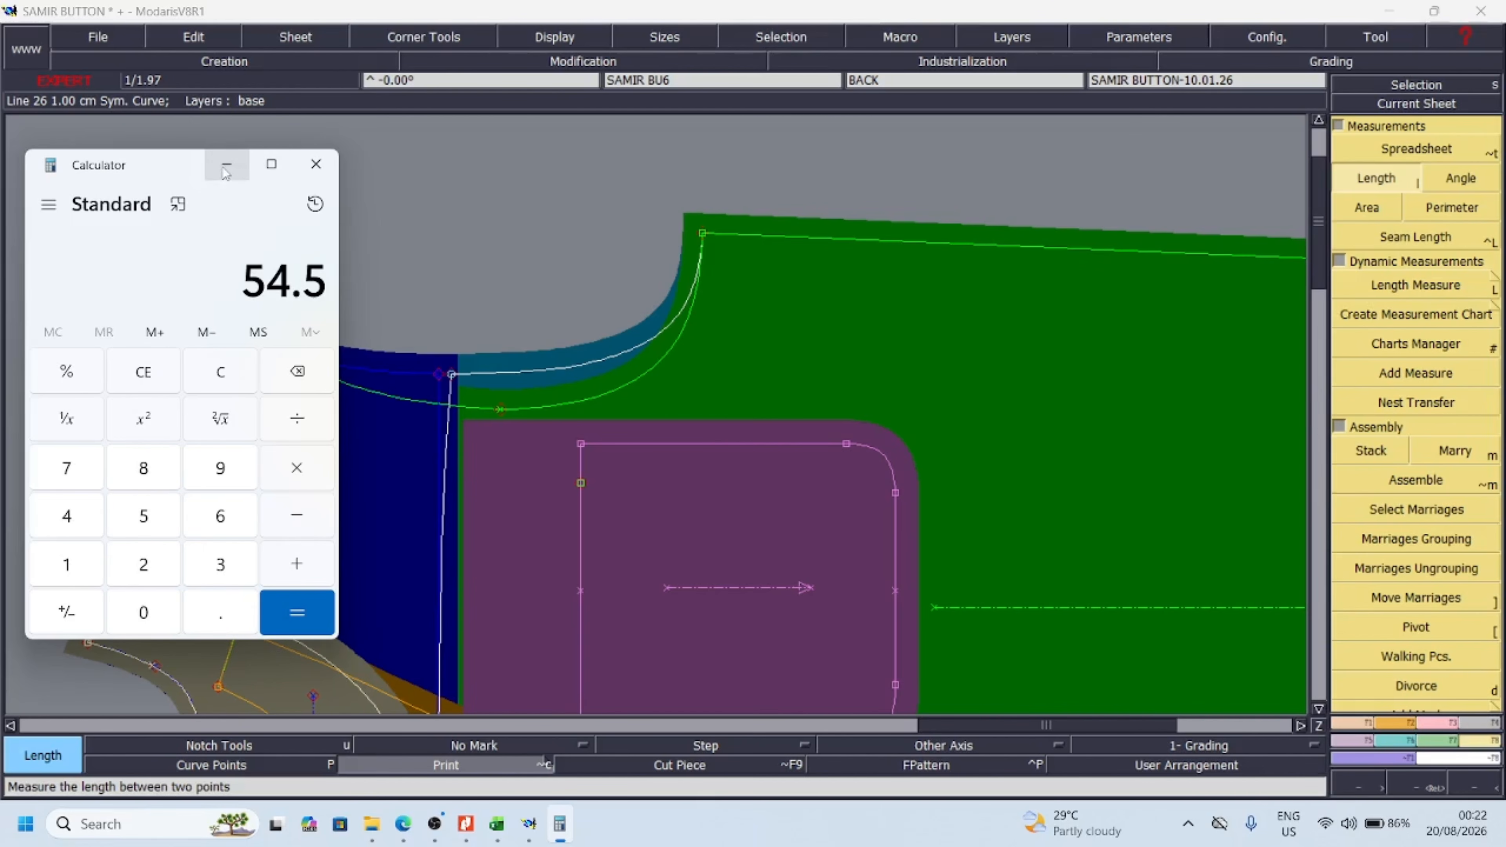
{"action": "left_click", "coordinate": [228, 178]}
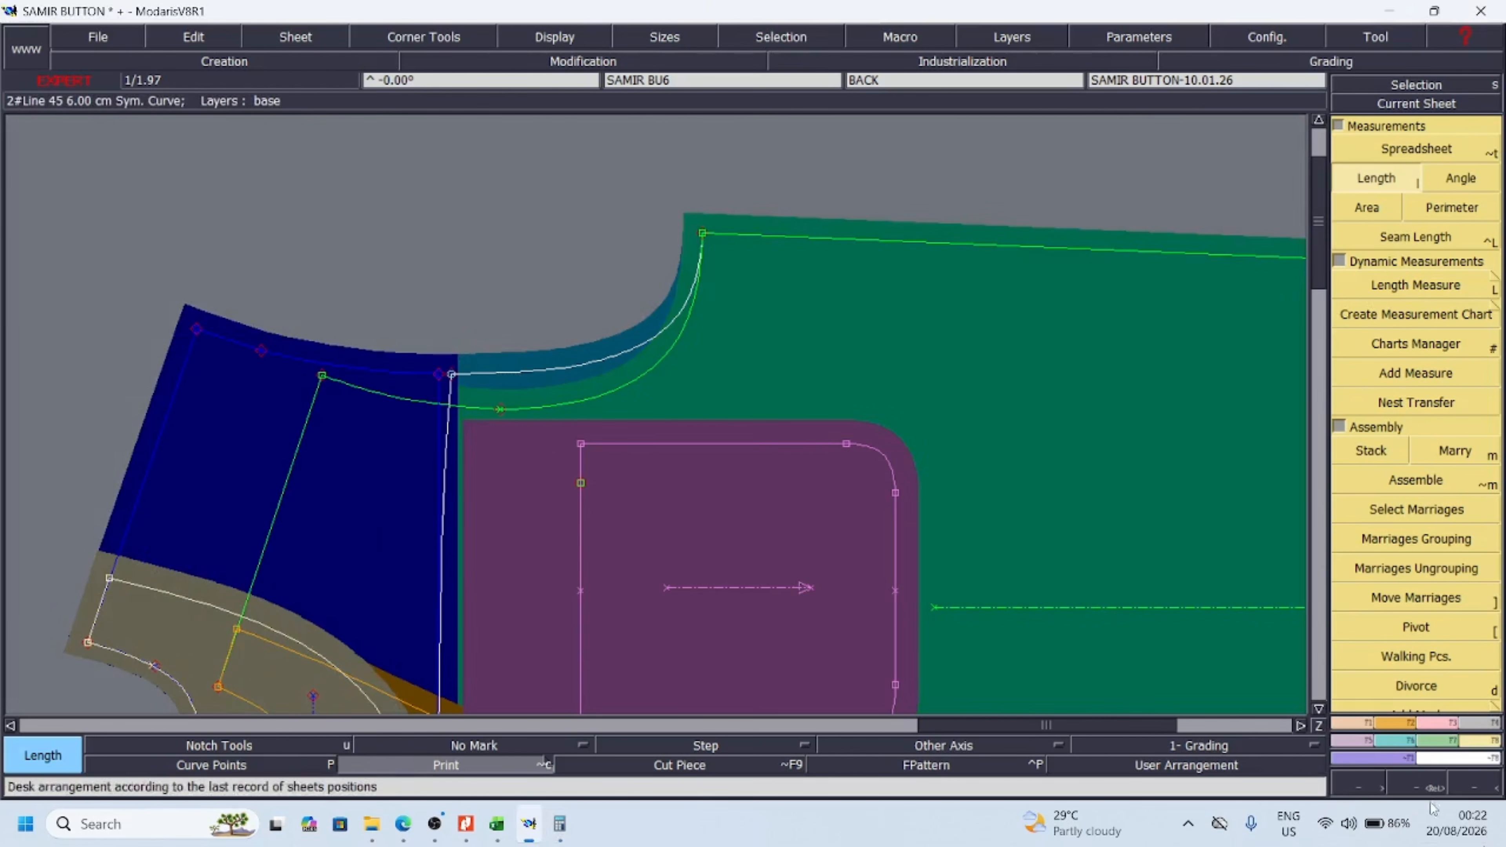
Check the 1/2 chest deviation beside the measurement chart in Excel, then return to the pattern in Modaris
{"action": "left_click", "coordinate": [1476, 789]}
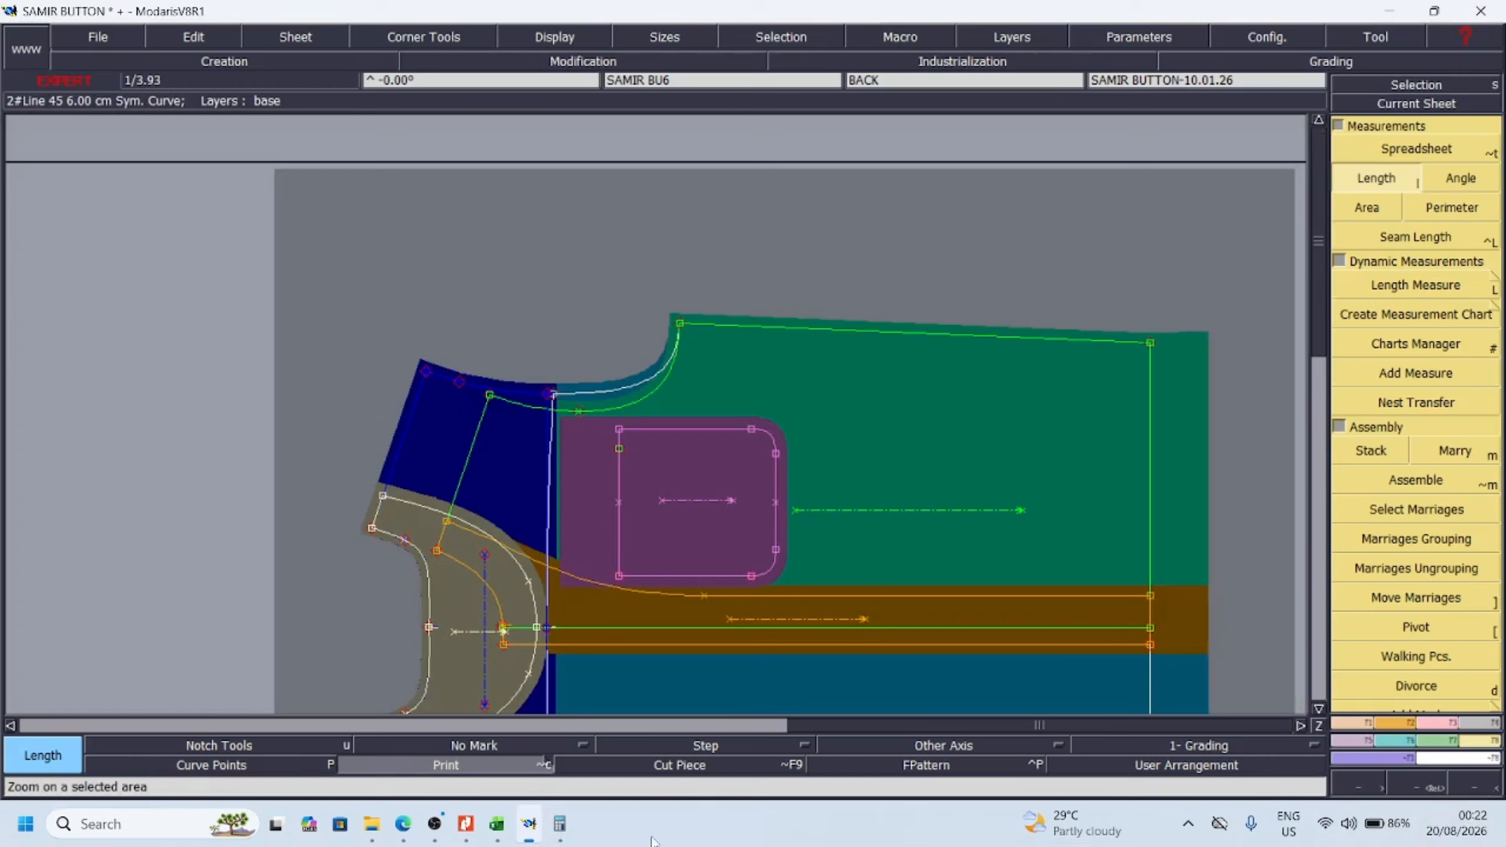
{"action": "left_click", "coordinate": [497, 824]}
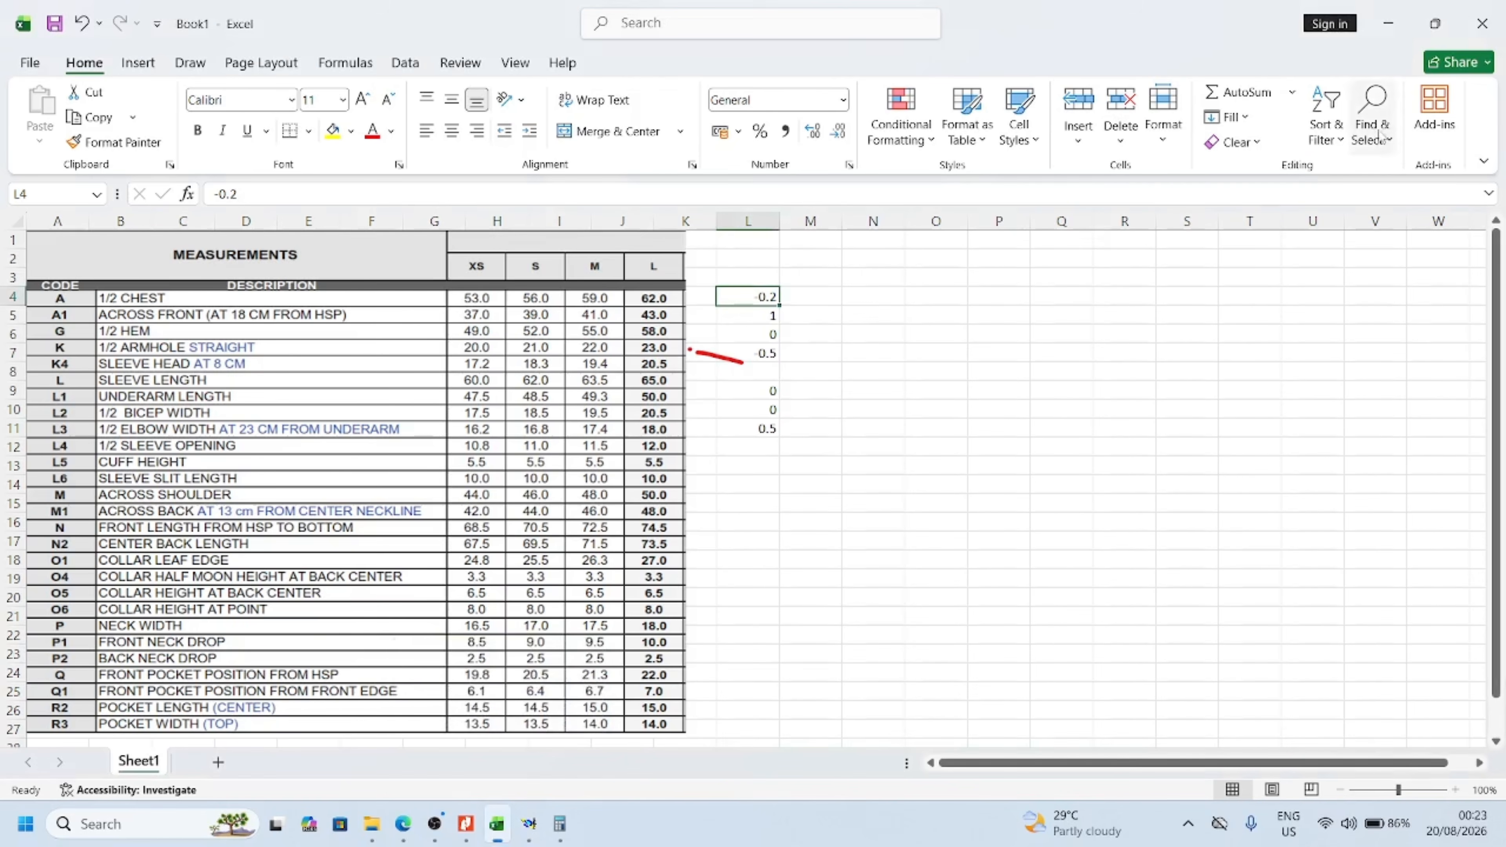
{"action": "left_click", "coordinate": [1388, 23]}
Move the underarm point of the married body pieces with a ShiftX of 0 and a ShiftY of 0.6 cm
{"action": "left_click_drag", "start_coordinate": [557, 273], "coordinate": [943, 499]}
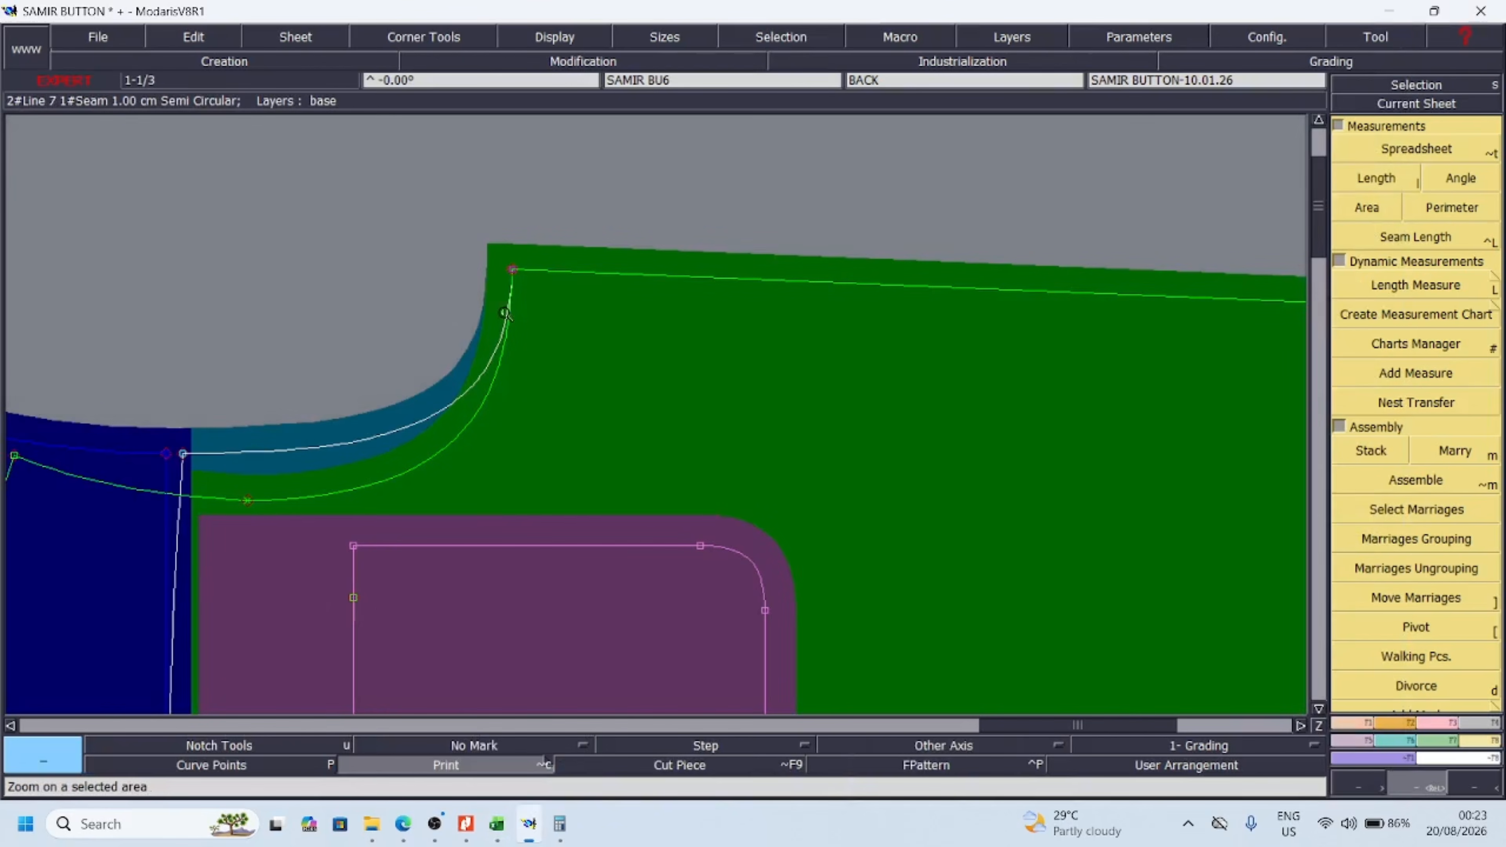
{"action": "left_click_drag", "start_coordinate": [452, 210], "coordinate": [645, 415]}
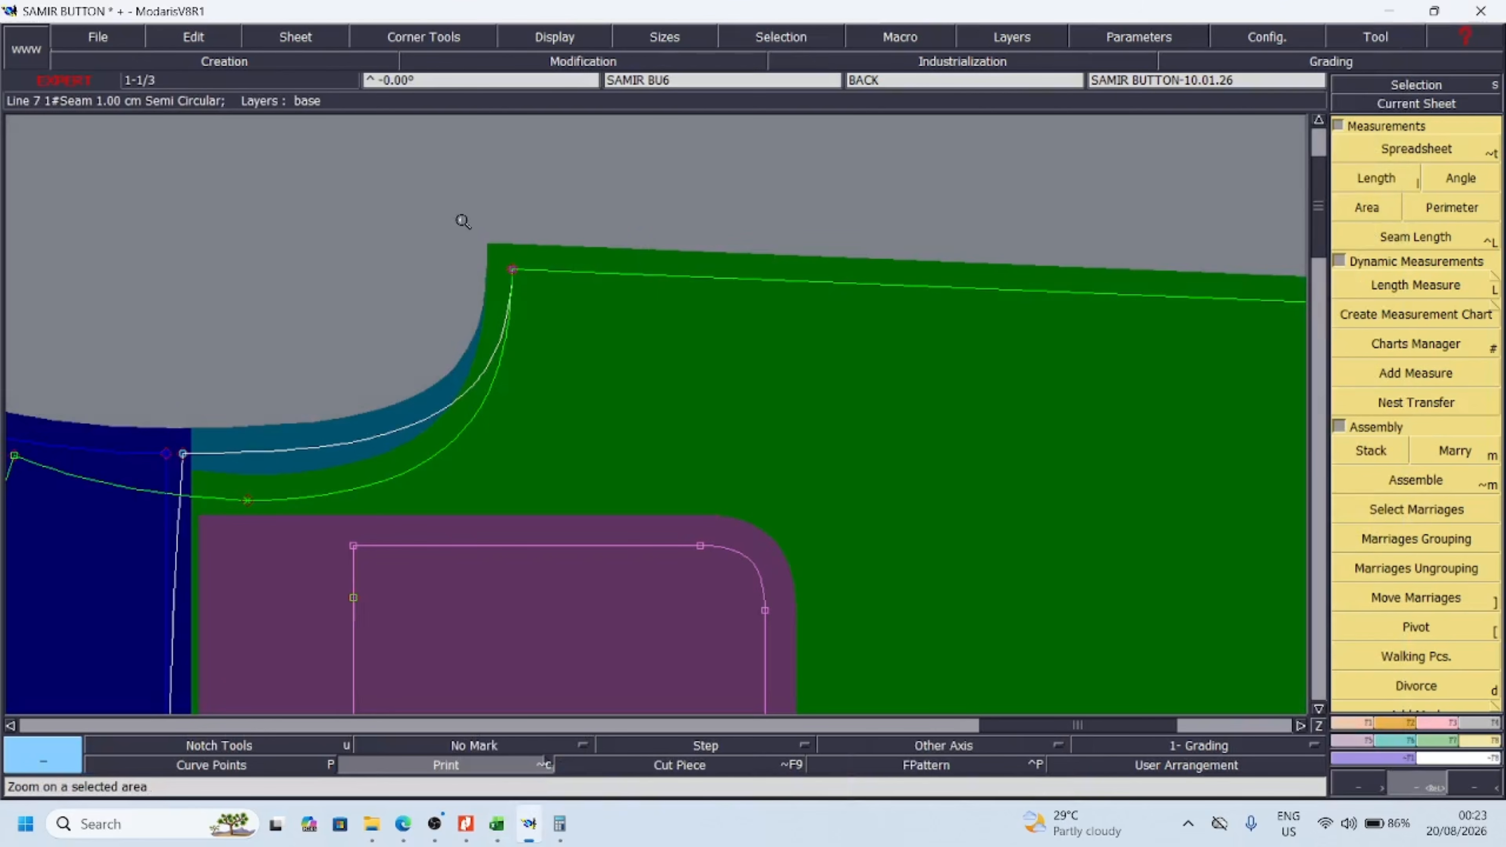
{"action": "left_click_drag", "start_coordinate": [461, 220], "coordinate": [649, 437]}
{"action": "left_click_drag", "start_coordinate": [475, 245], "coordinate": [667, 395]}
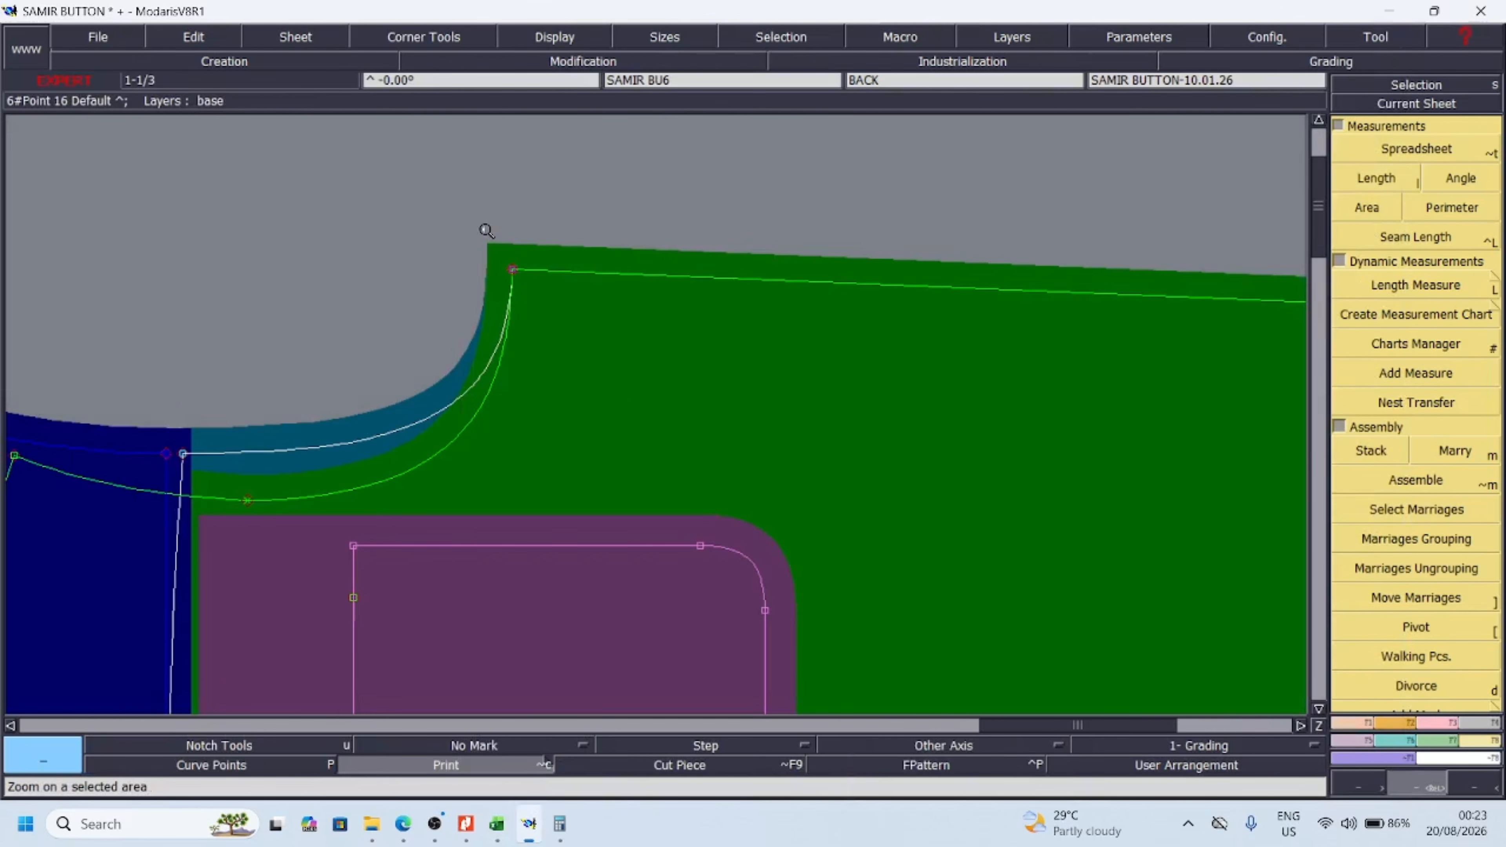
{"action": "left_click_drag", "start_coordinate": [472, 215], "coordinate": [602, 398]}
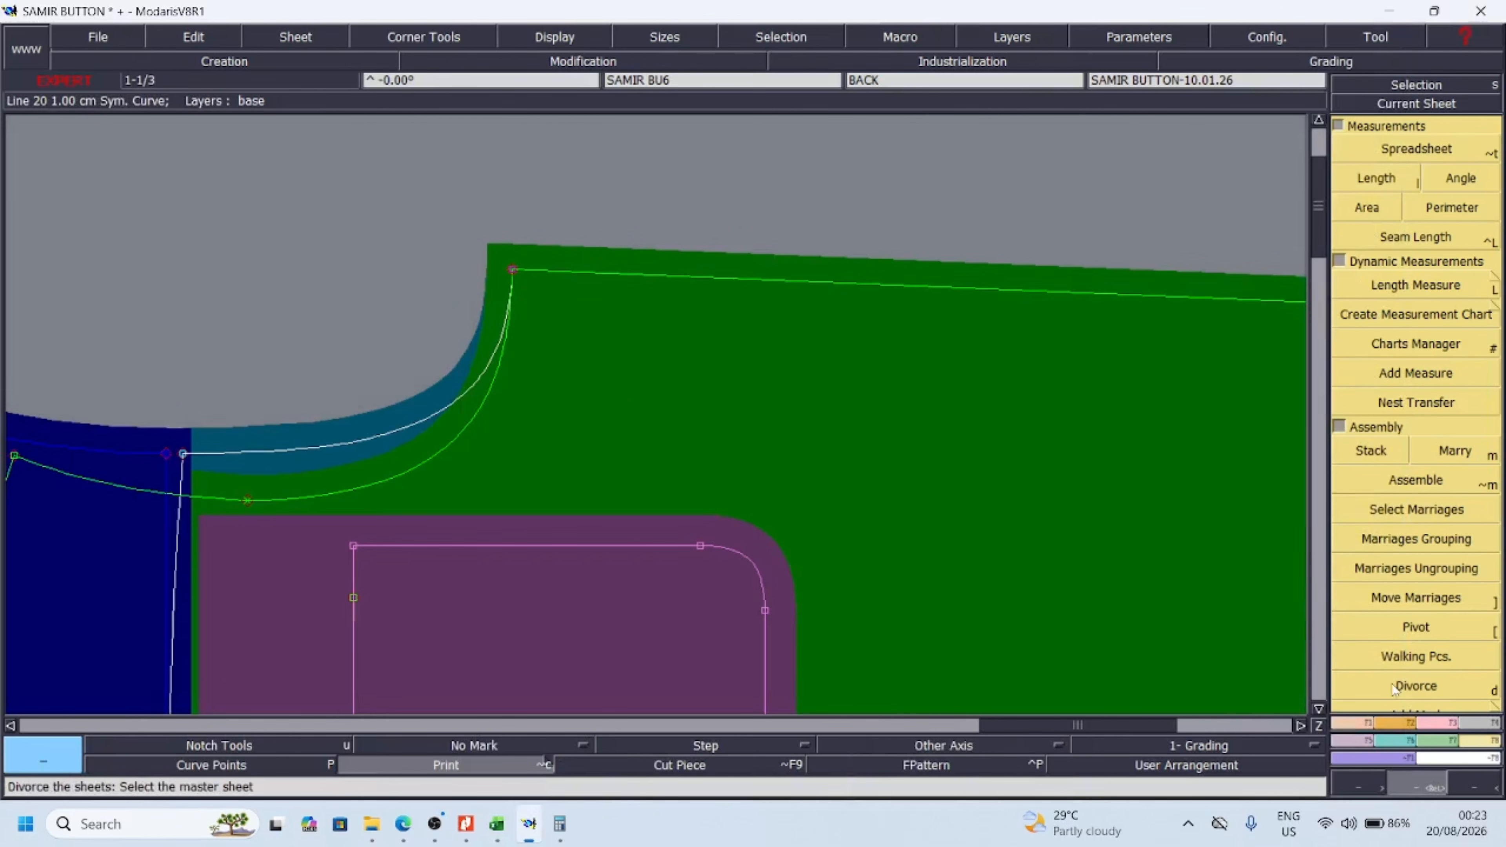
{"action": "left_click", "coordinate": [1439, 725]}
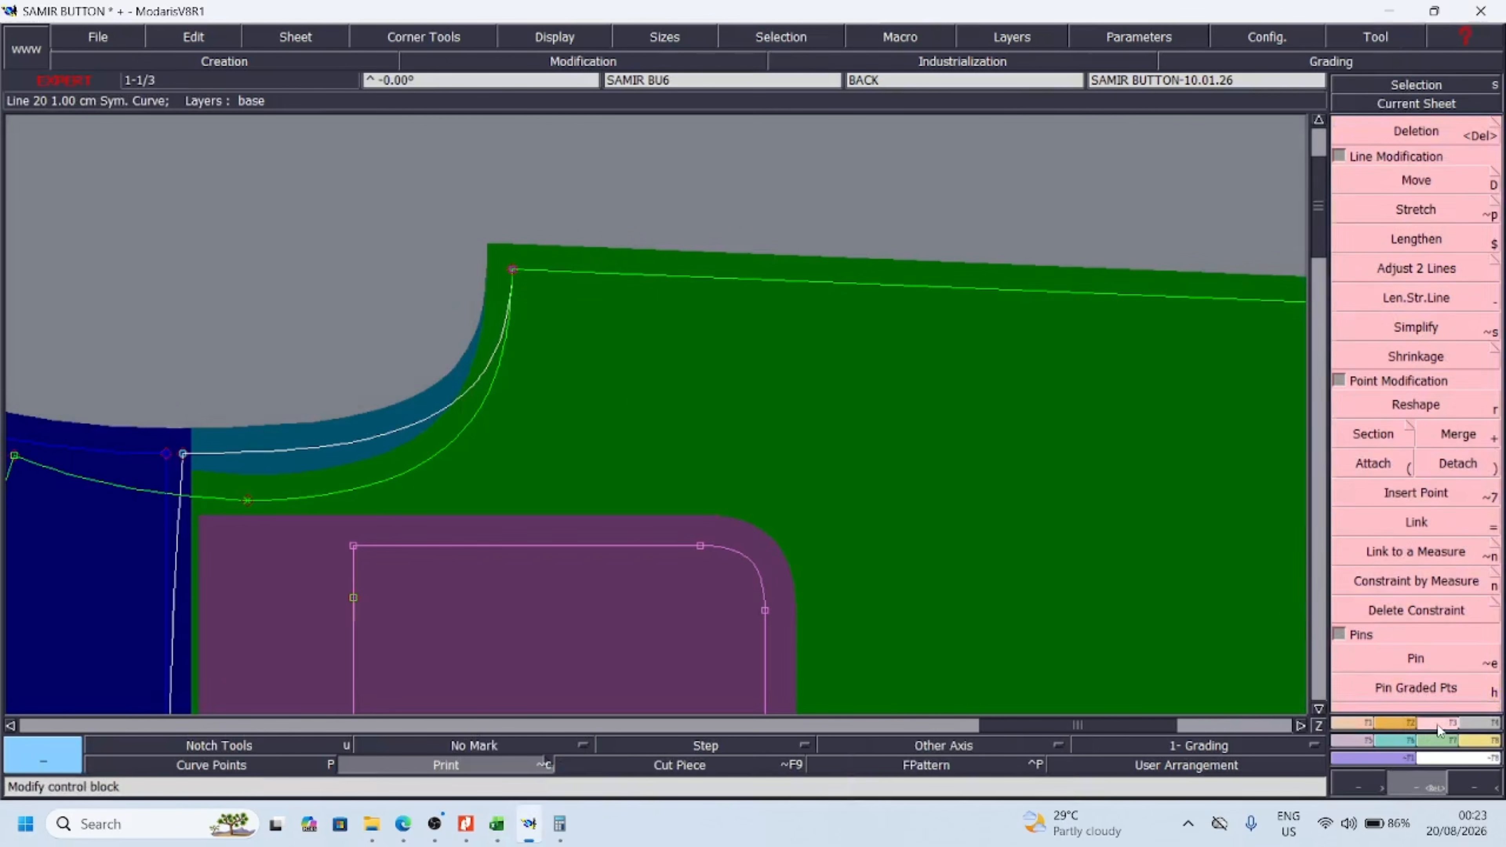
{"action": "left_click", "coordinate": [1416, 180]}
{"action": "left_click", "coordinate": [512, 270]}
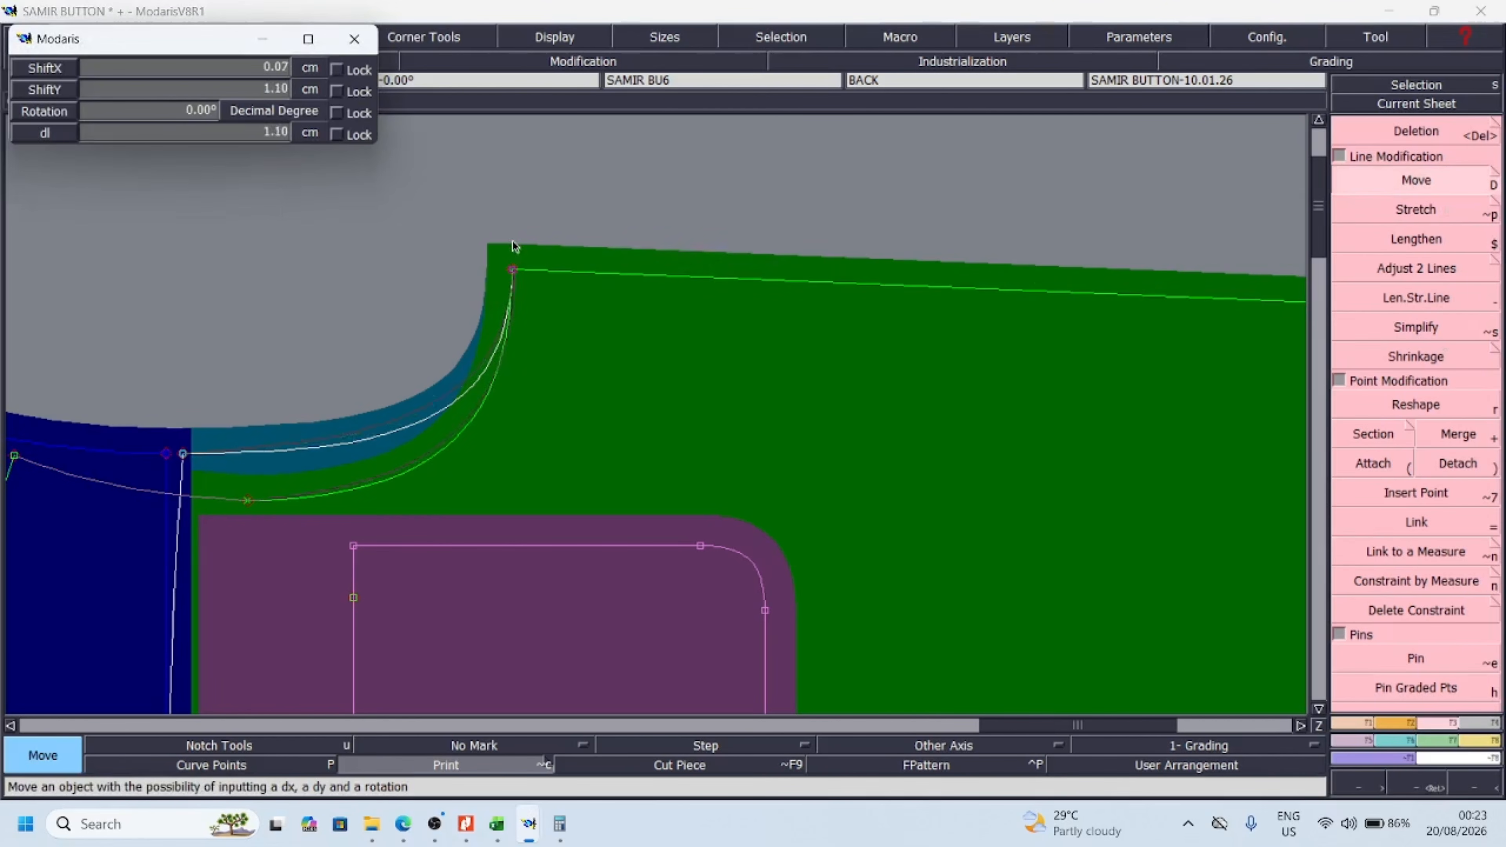
{"action": "key", "text": "Down"}
{"action": "type", "text": "0"}
{"action": "key", "text": "Down"}
{"action": "type", "text": ".6"}
{"action": "key", "text": "Return"}
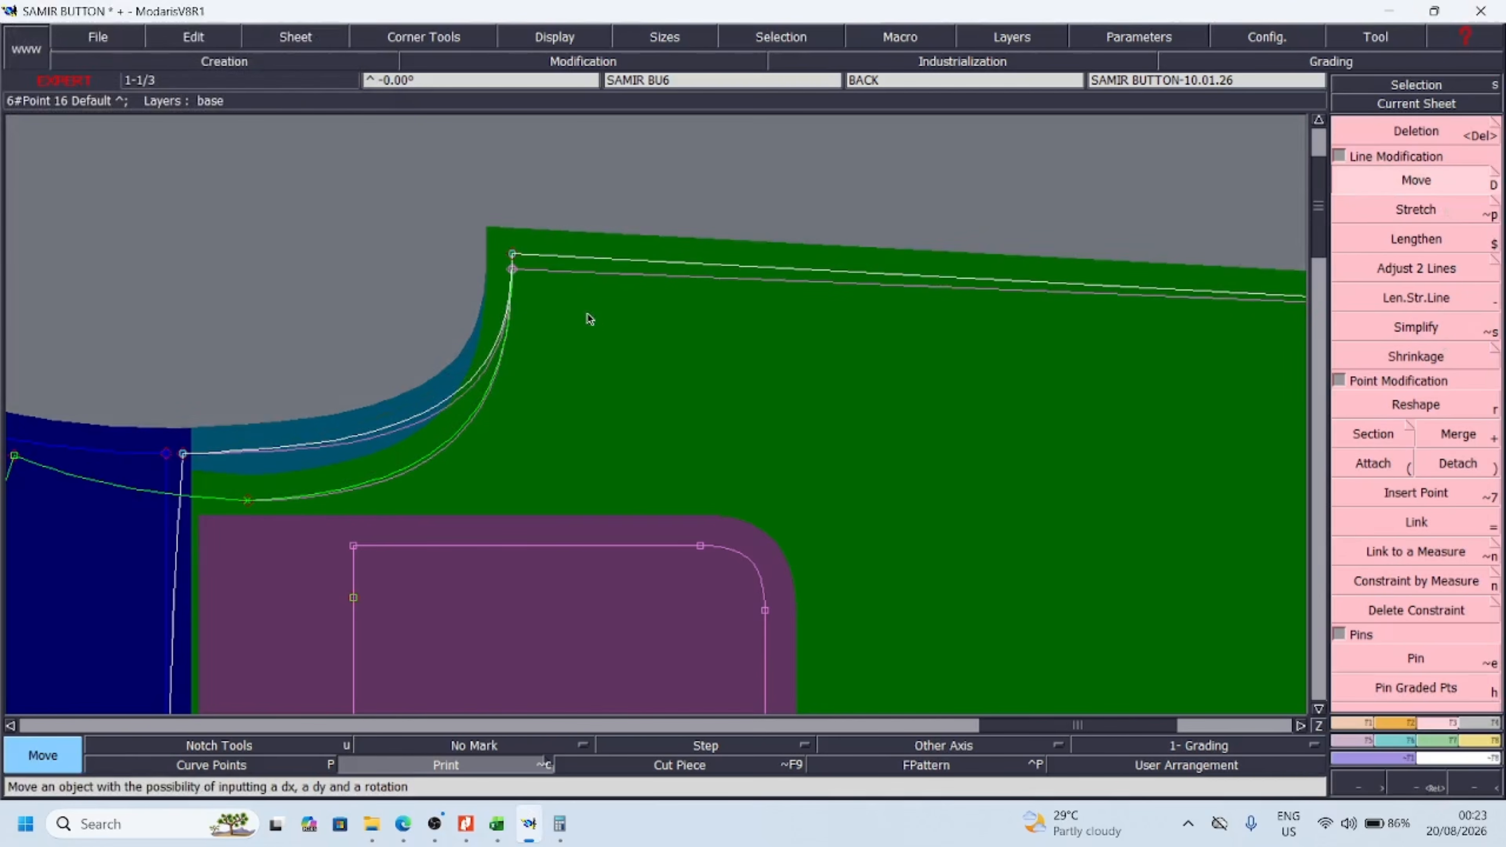
Check the across front deviation beside the measurement chart in Excel and return to Modaris
{"action": "left_click", "coordinate": [1473, 789]}
{"action": "left_click", "coordinate": [1473, 789]}
{"action": "mouse_move", "coordinate": [497, 824]}
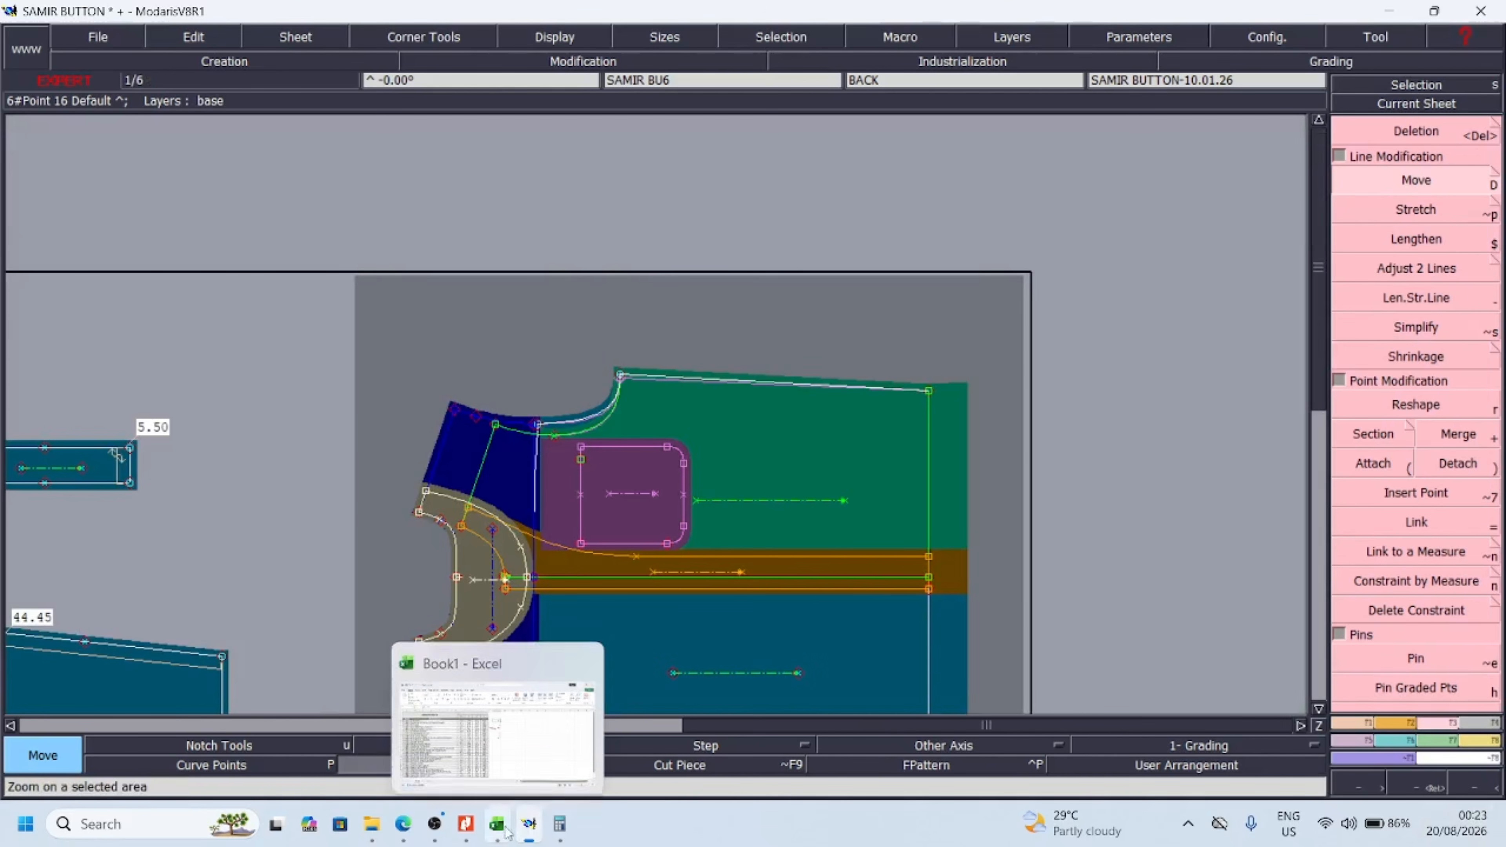
{"action": "left_click", "coordinate": [498, 727]}
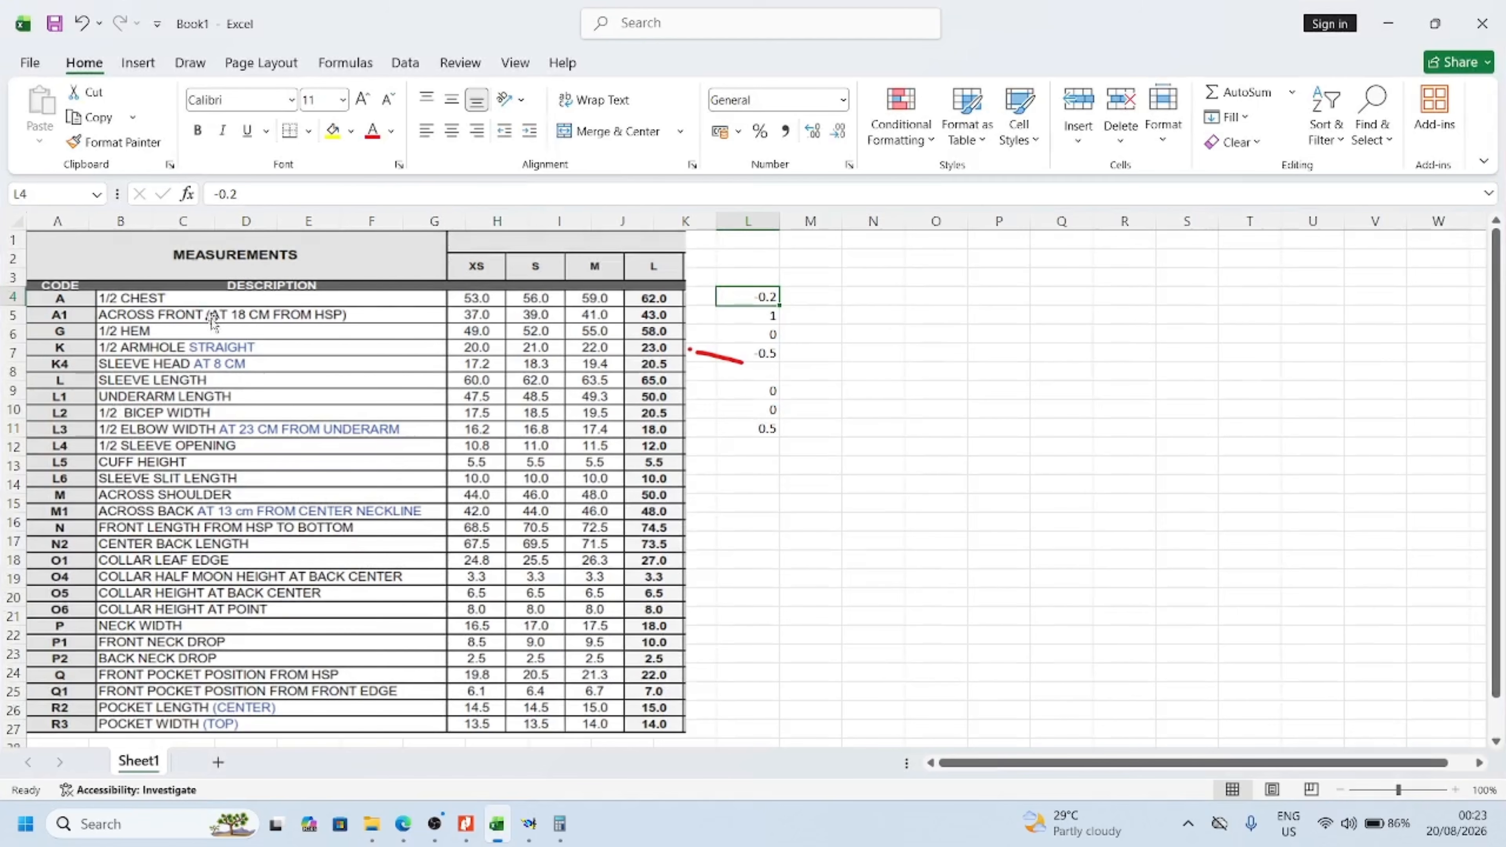
{"action": "mouse_move", "coordinate": [777, 315]}
{"action": "left_mouse_down"}
{"action": "mouse_move", "coordinate": [802, 321]}
{"action": "mouse_move", "coordinate": [760, 321]}
{"action": "left_mouse_up"}
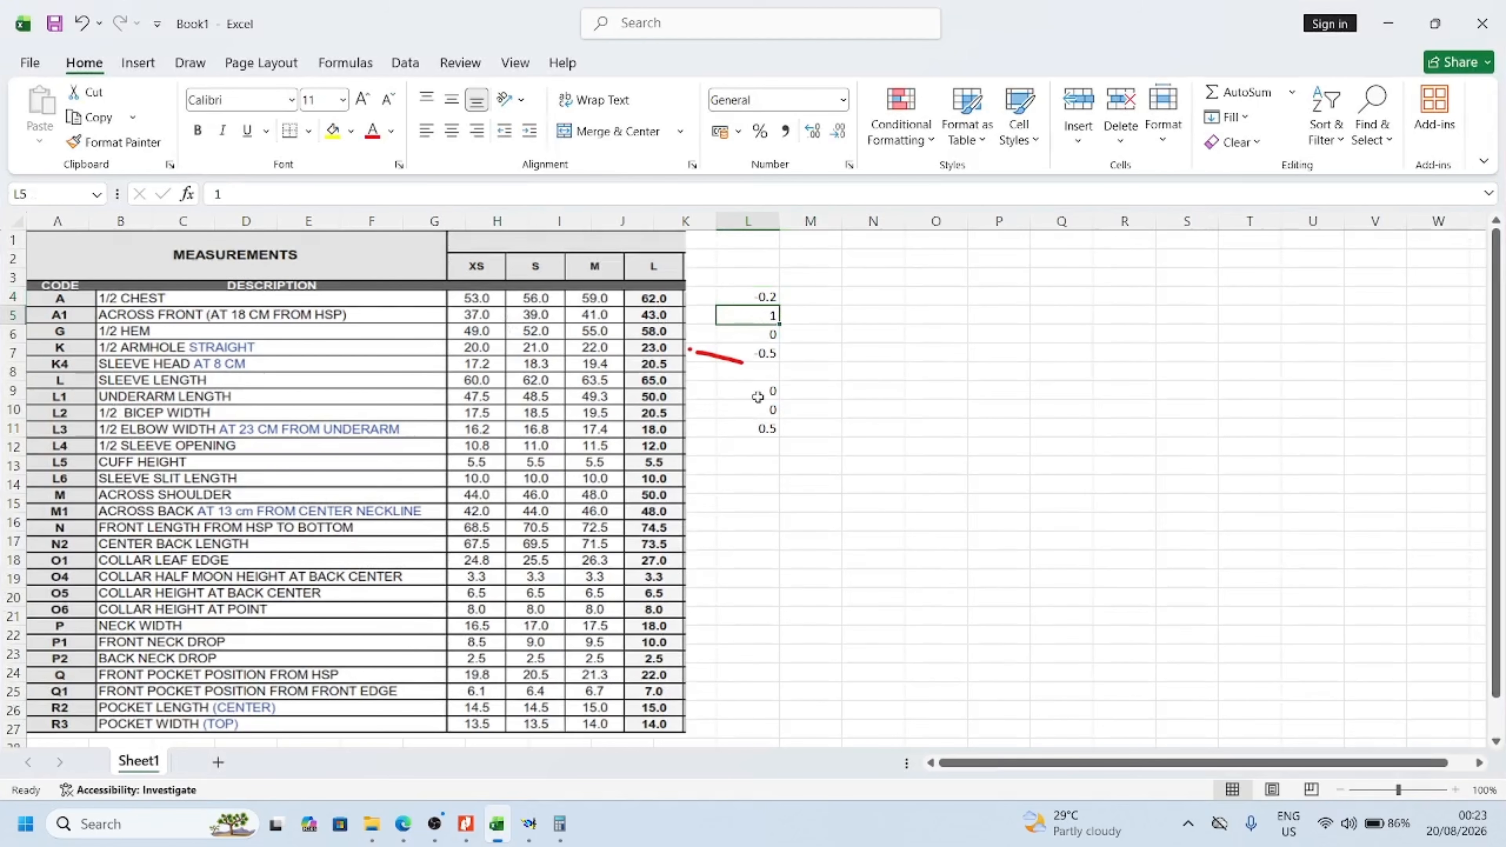
{"action": "left_click", "coordinate": [529, 825]}
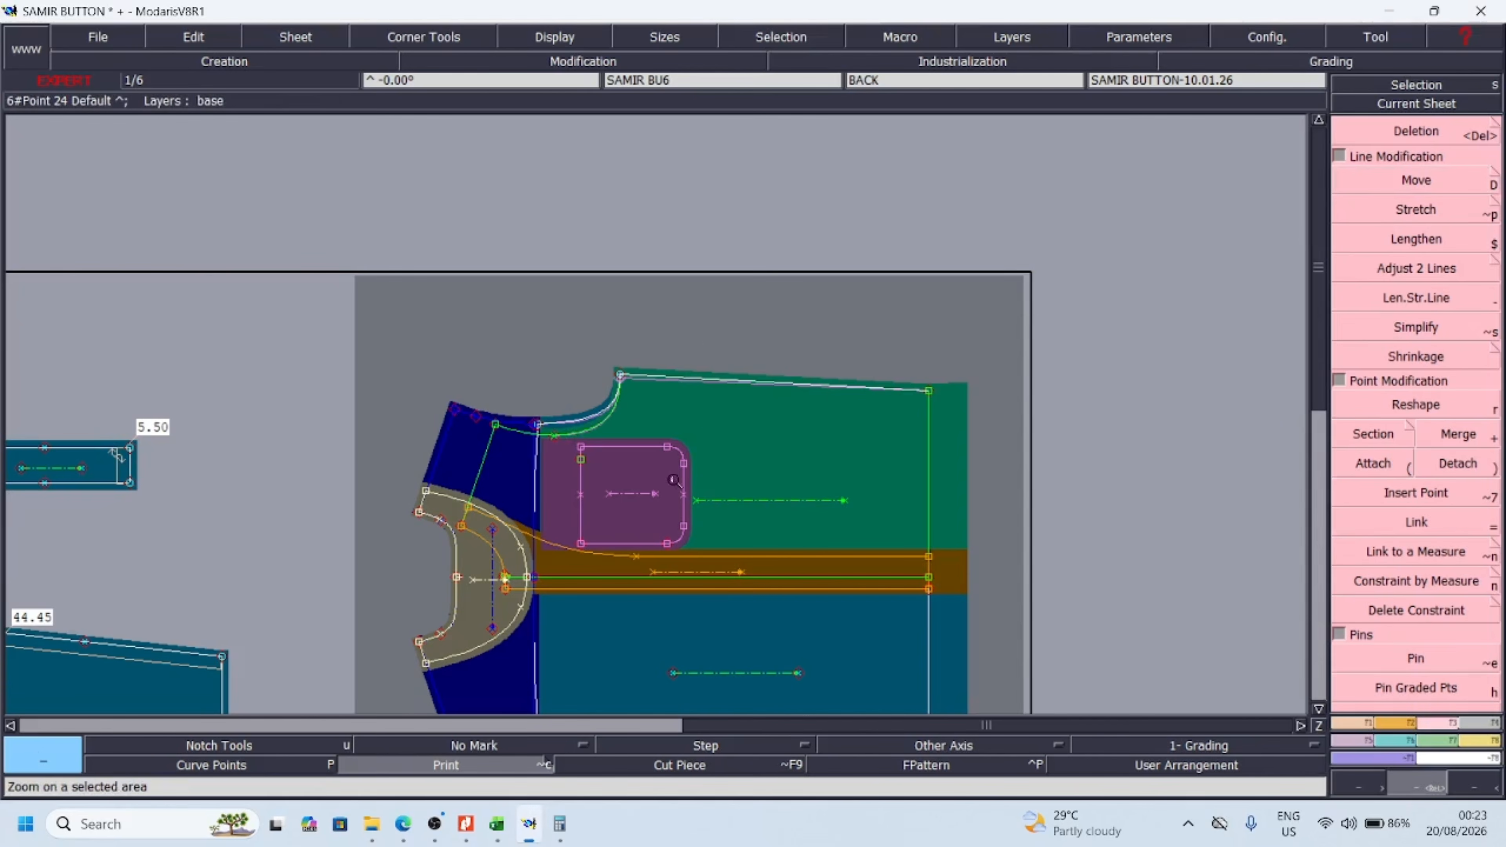
Move the curve point of the front armhole slightly inward with a negative ShiftY
{"action": "scroll", "coordinate": [540, 424], "scroll_direction": "up", "scroll_amount": 4}
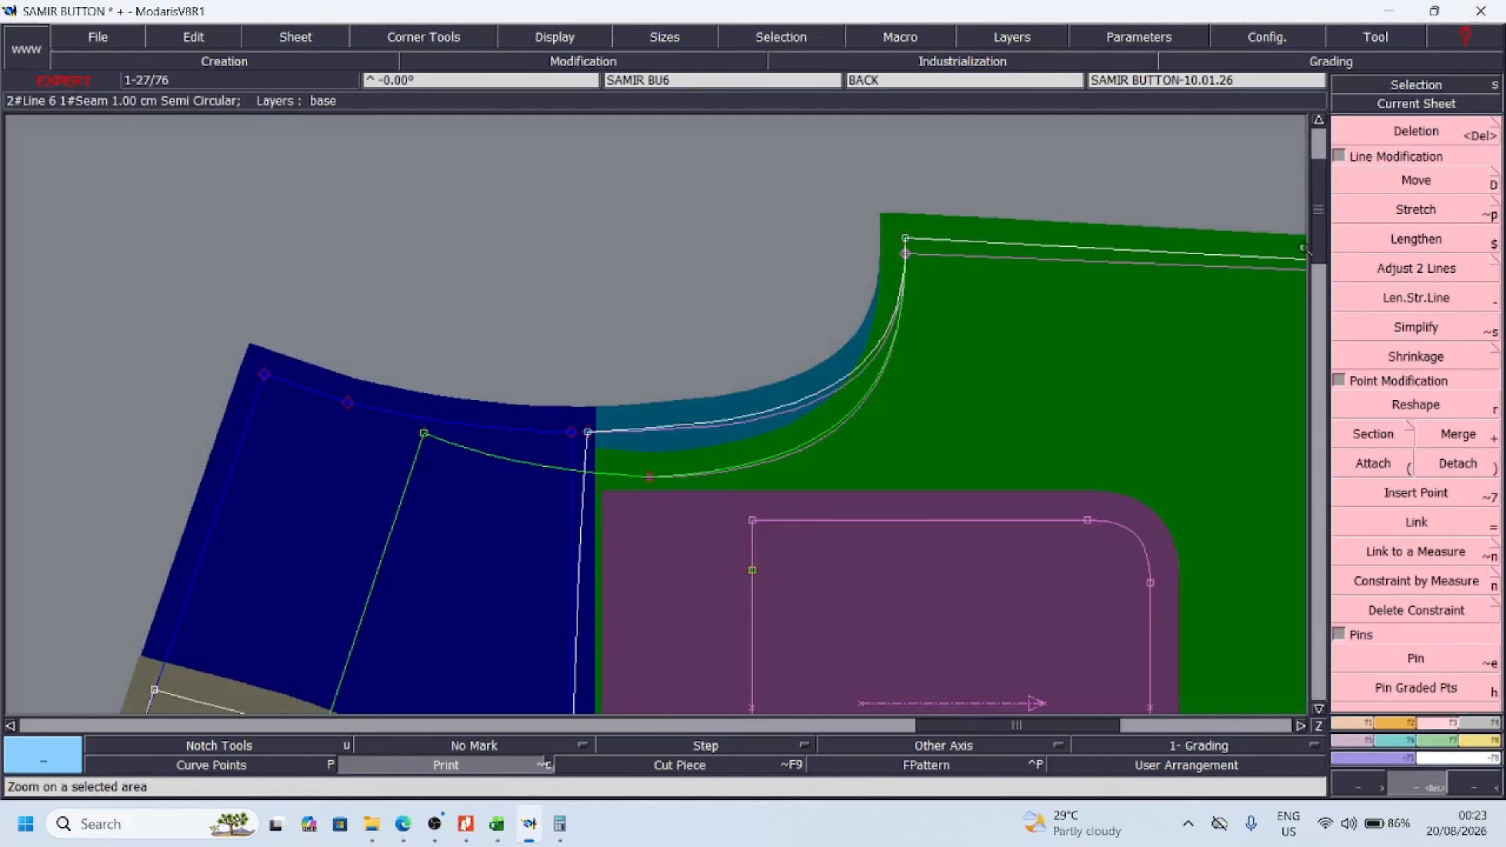
{"action": "left_click", "coordinate": [1415, 180]}
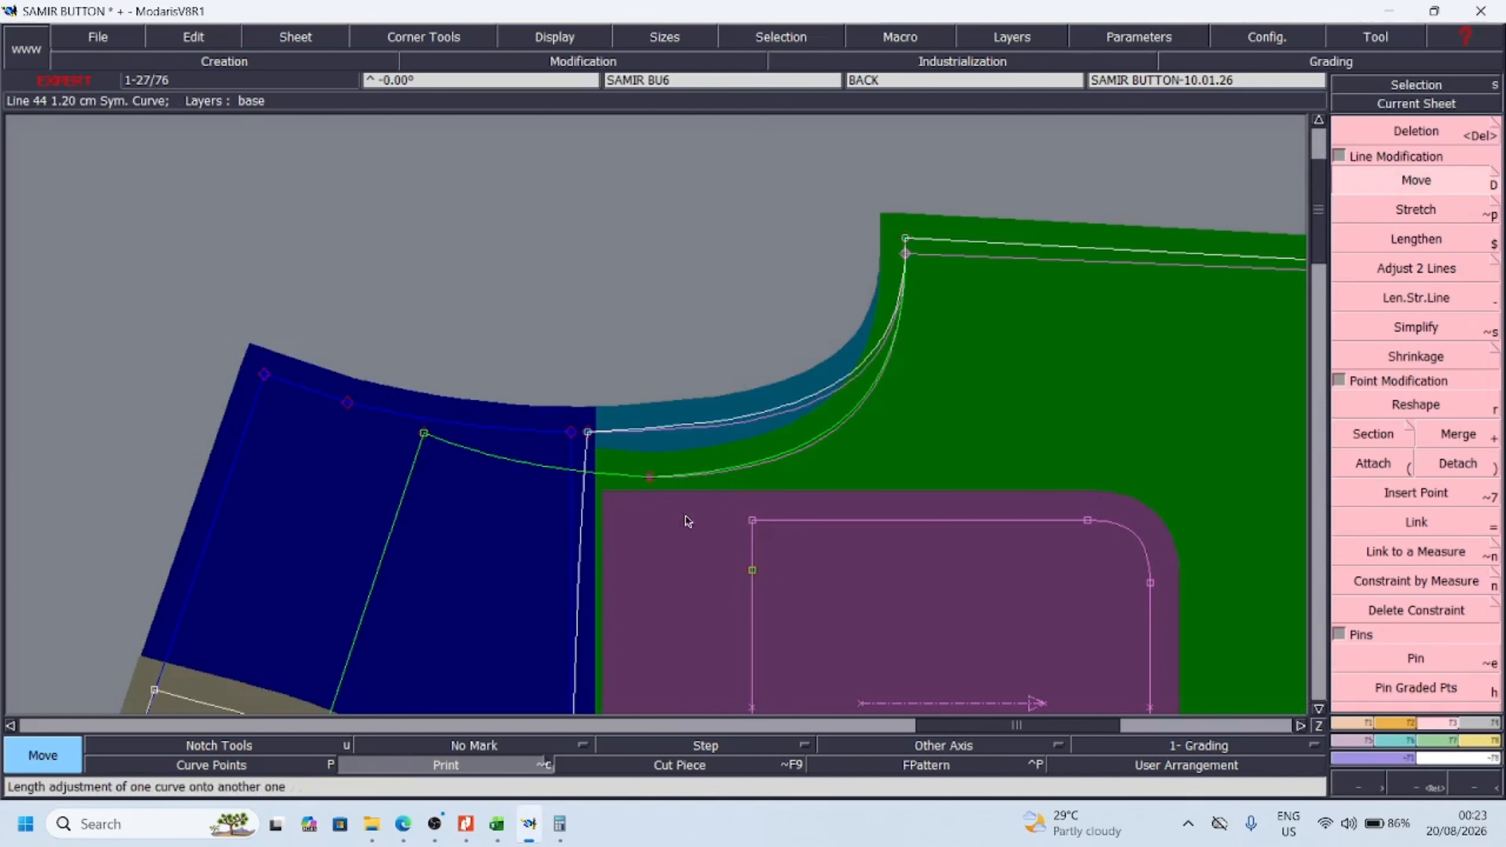
{"action": "left_click", "coordinate": [650, 480]}
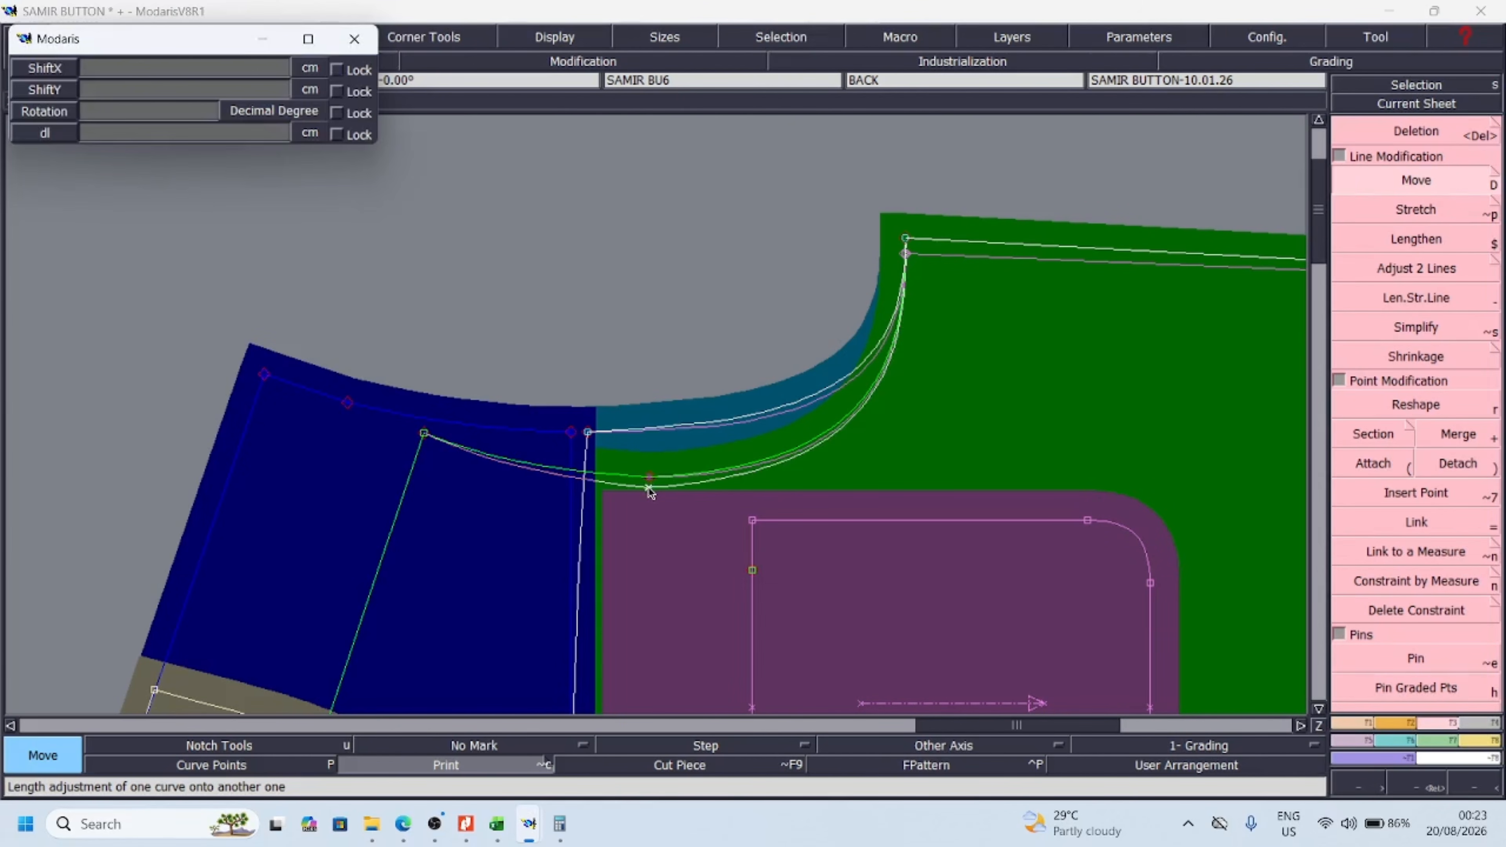
{"action": "key", "text": "Down"}
{"action": "key", "text": "Down"}
{"action": "type", "text": "-"}
{"action": "key", "text": "Return"}
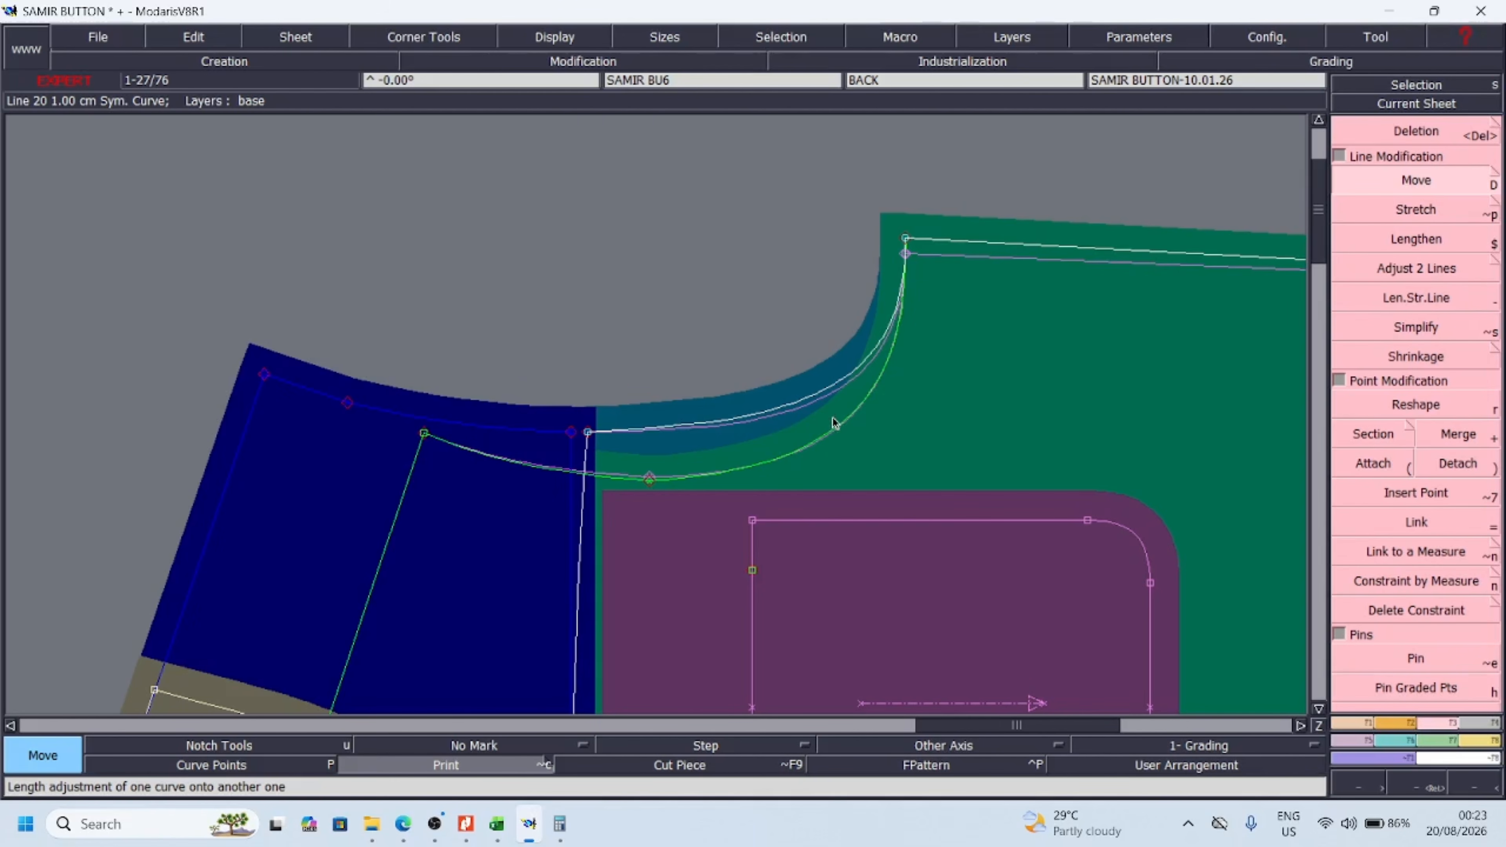
Check the 1/2 hem deviation beside the measurement chart in Excel and return to Modaris
{"action": "left_click", "coordinate": [497, 823]}
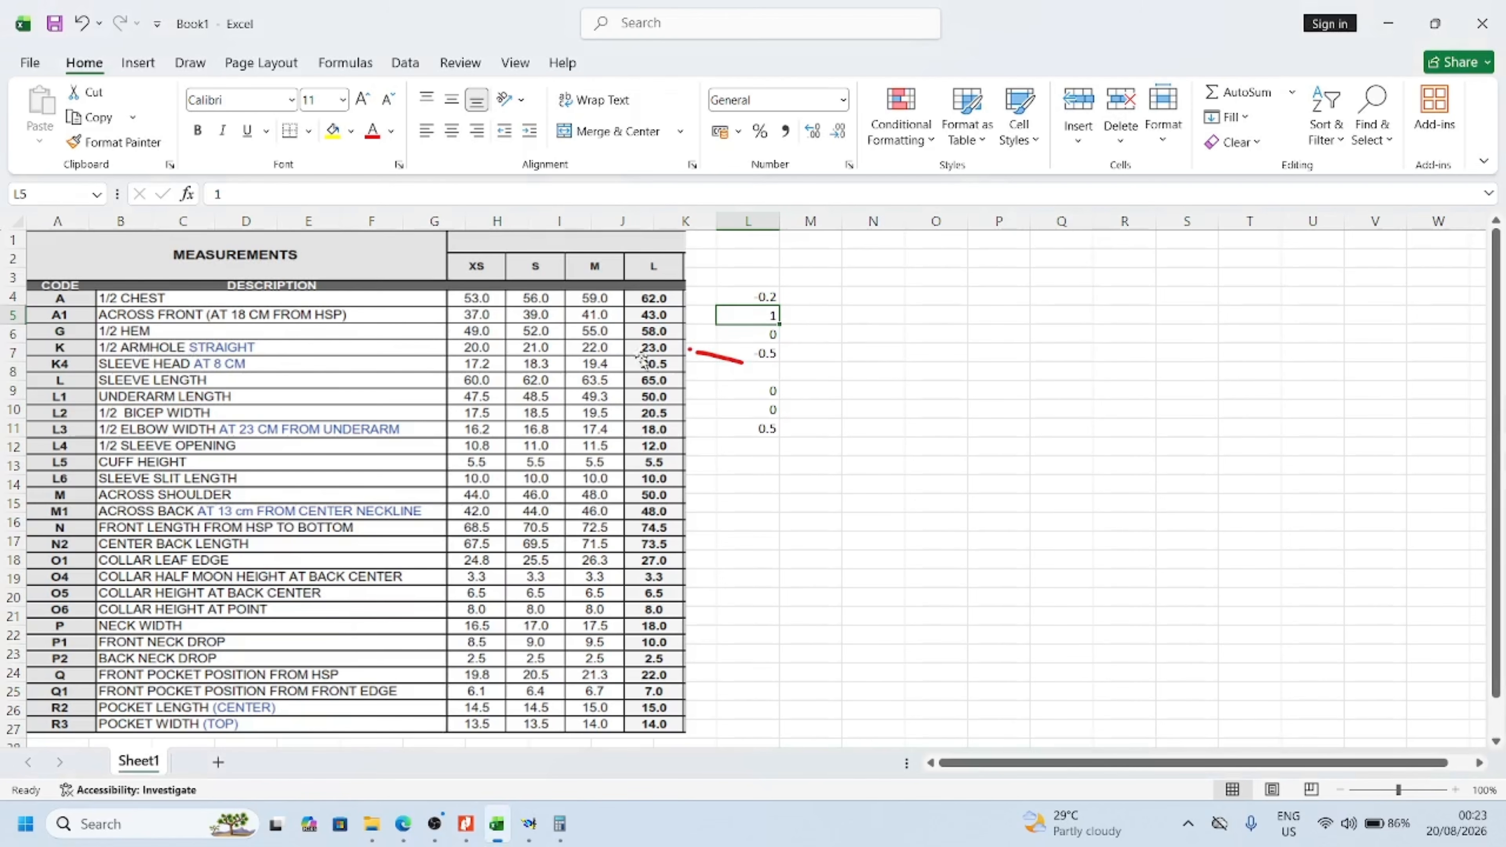
{"action": "left_click", "coordinate": [772, 337]}
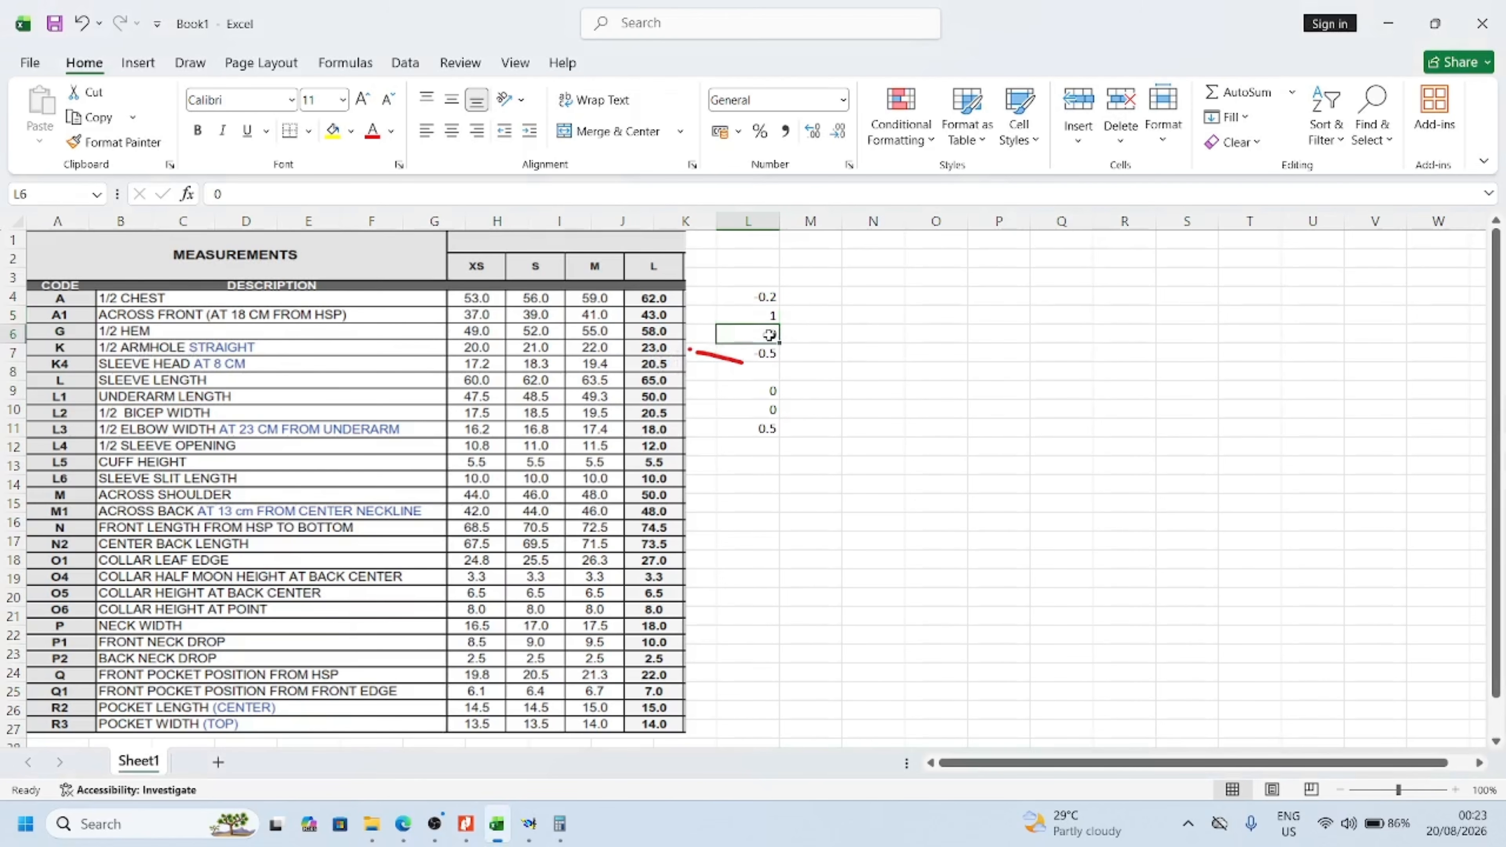
{"action": "mouse_move", "coordinate": [543, 833]}
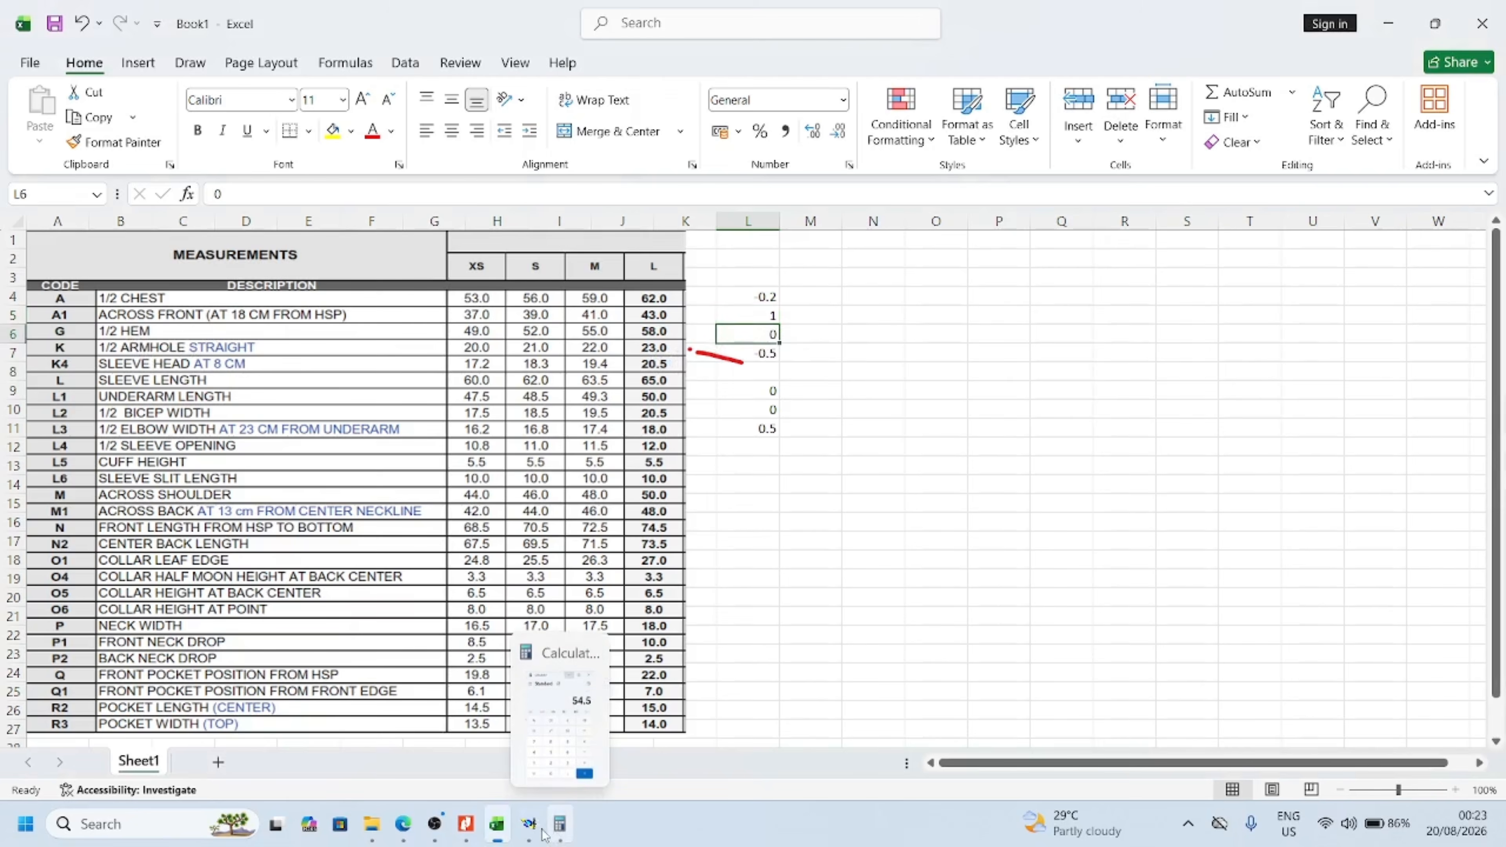
{"action": "left_click", "coordinate": [533, 825]}
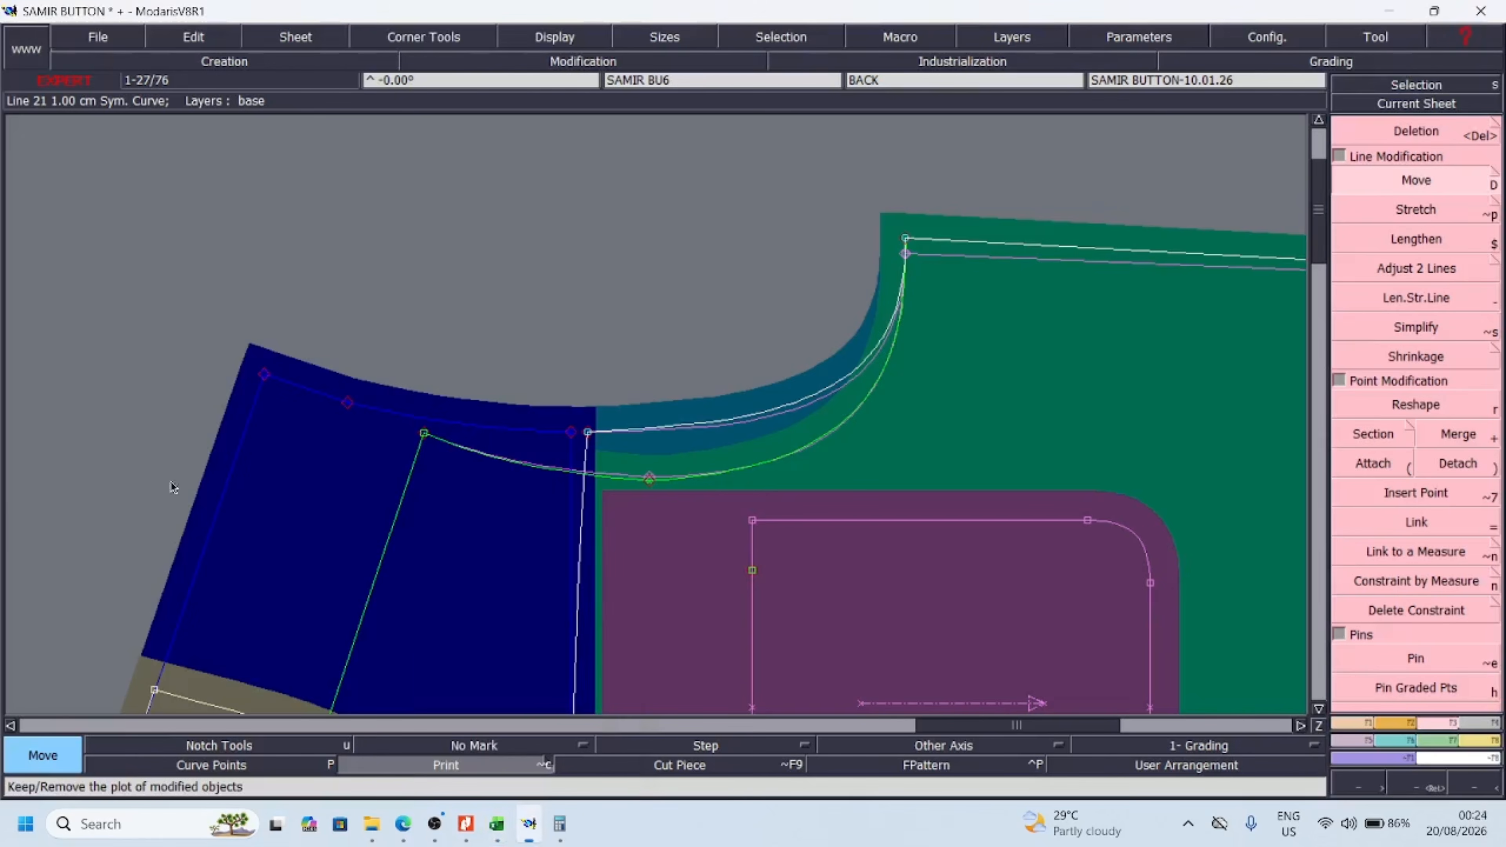
Move the side seam's hem point on the body assembly slightly outward, with a ShiftX of 0 and a small positive ShiftY
{"action": "left_click", "coordinate": [1485, 788]}
{"action": "left_click", "coordinate": [1485, 788]}
{"action": "left_click", "coordinate": [1426, 788]}
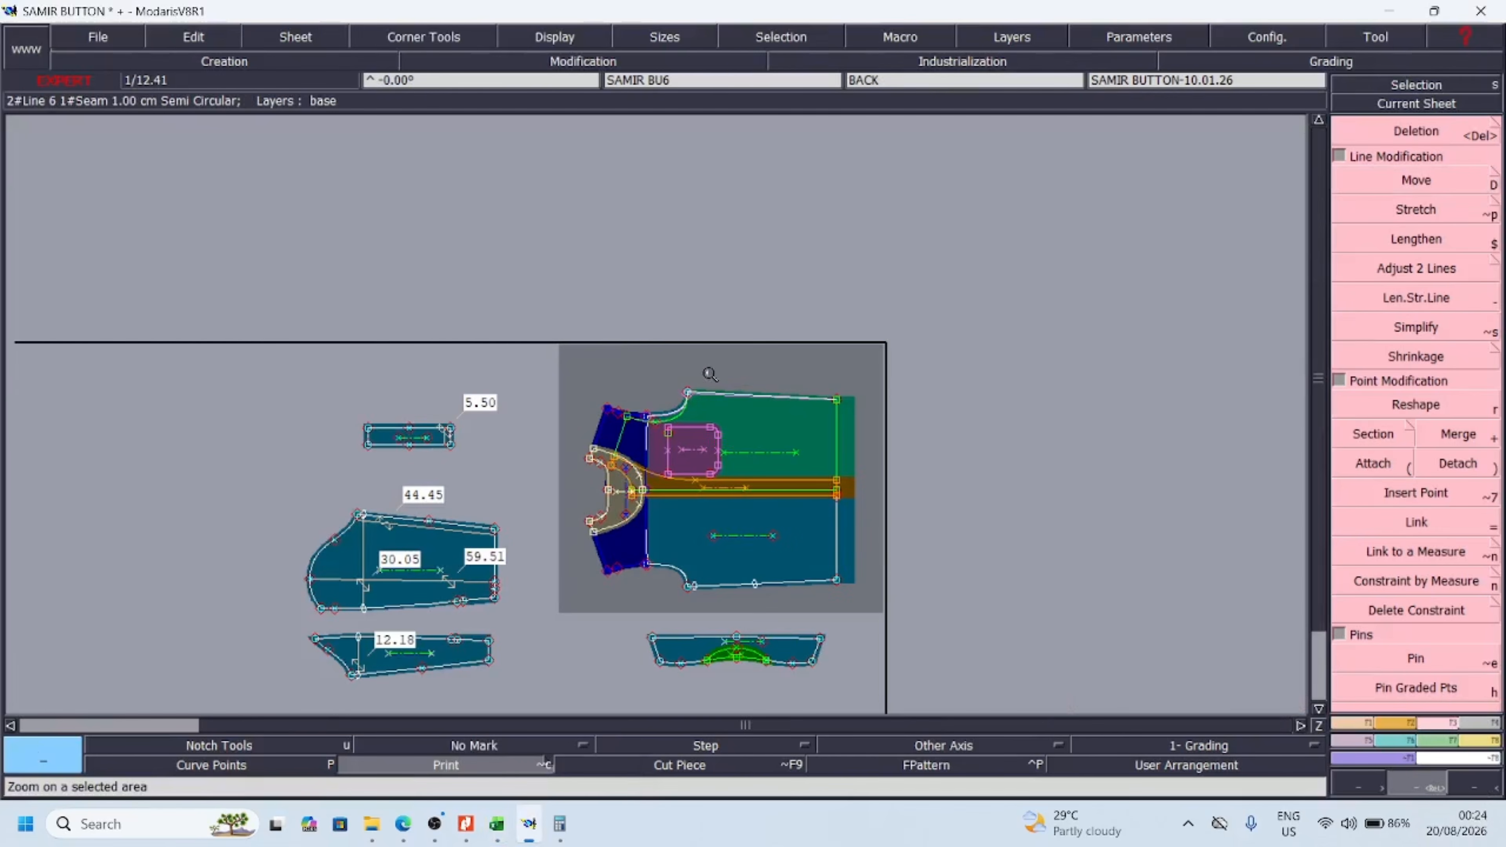
{"action": "left_click_drag", "start_coordinate": [655, 323], "coordinate": [1024, 517]}
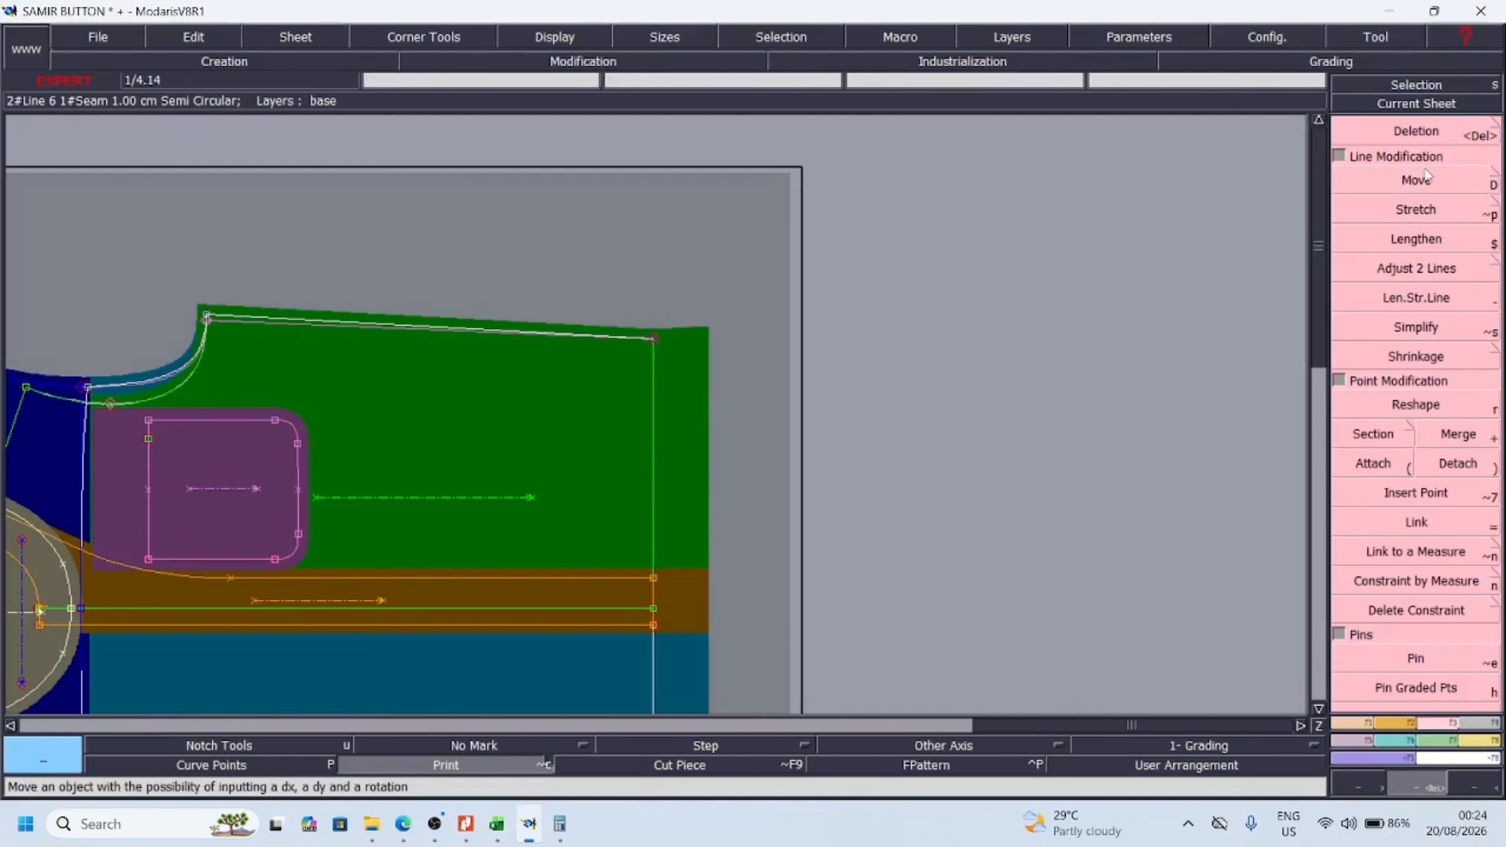
{"action": "left_click", "coordinate": [1415, 181]}
{"action": "left_click", "coordinate": [654, 337]}
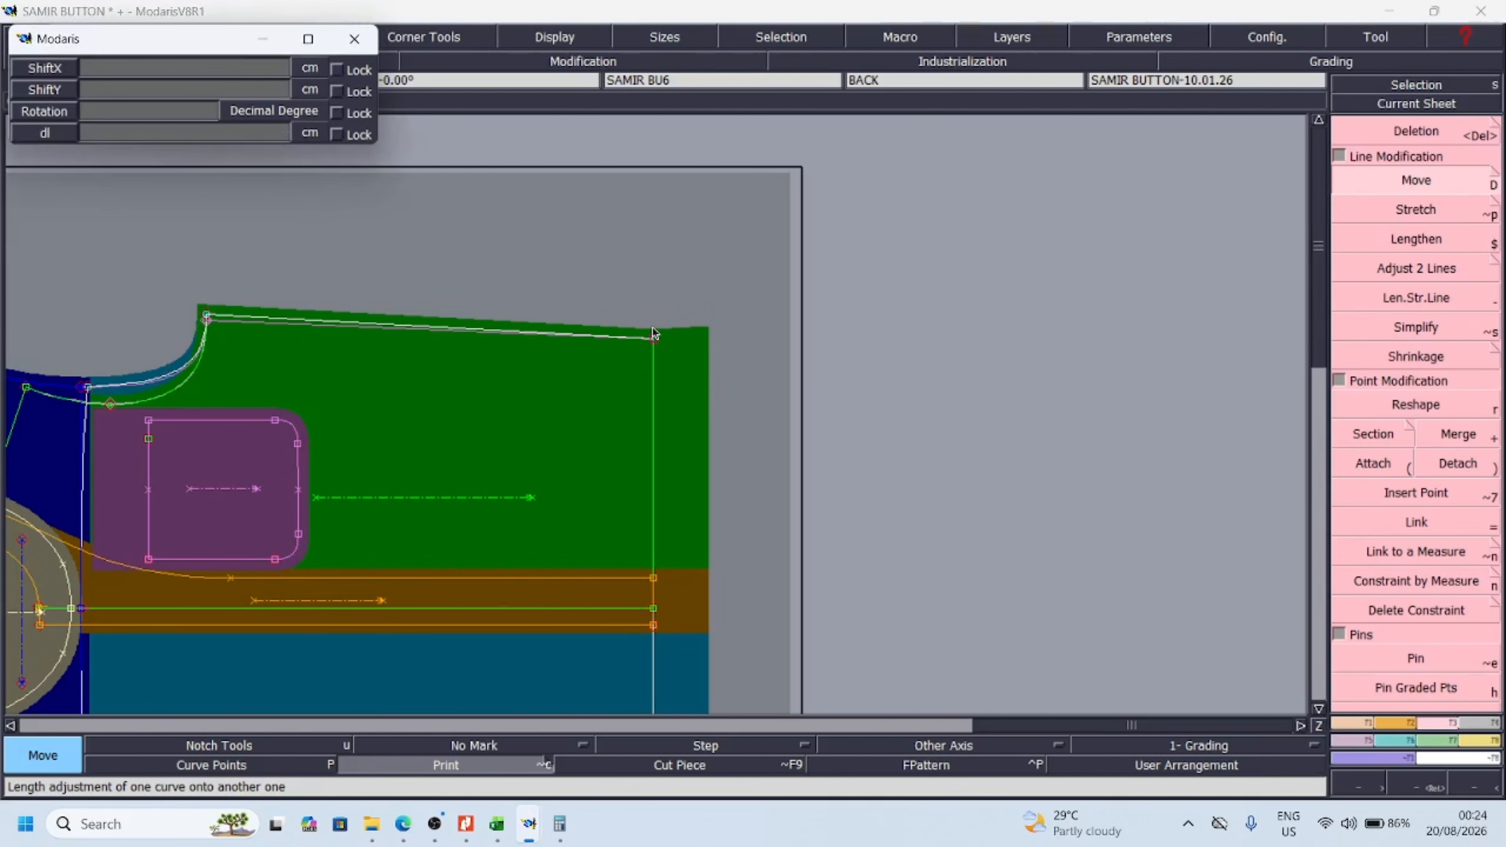
{"action": "key", "text": "Down"}
{"action": "type", "text": "0"}
{"action": "key", "text": "Down"}
{"action": "type", "text": "."}
{"action": "key", "text": "Return"}
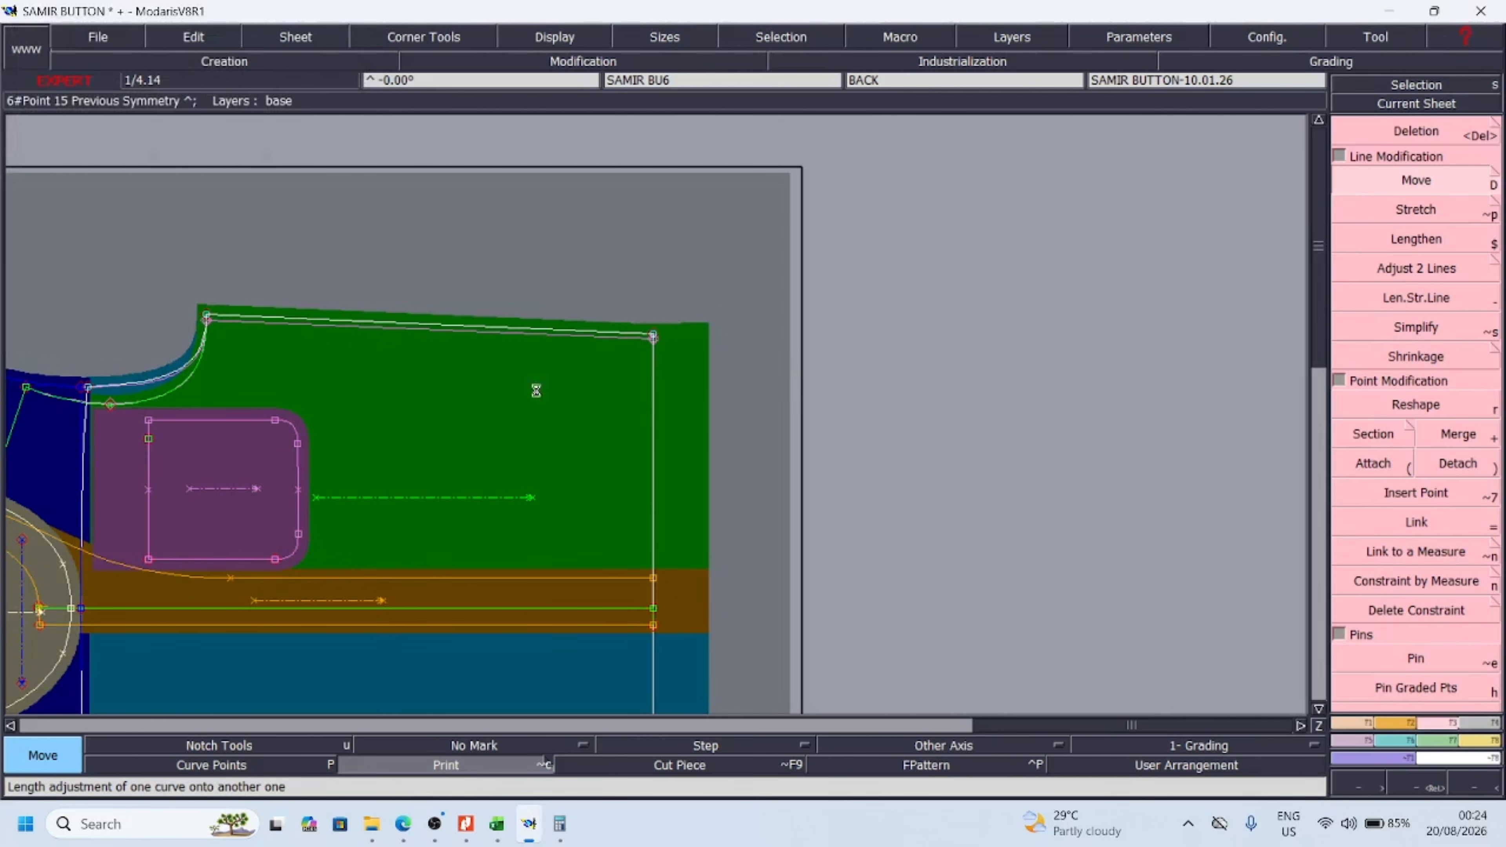
{"action": "key", "text": "alt+e"}
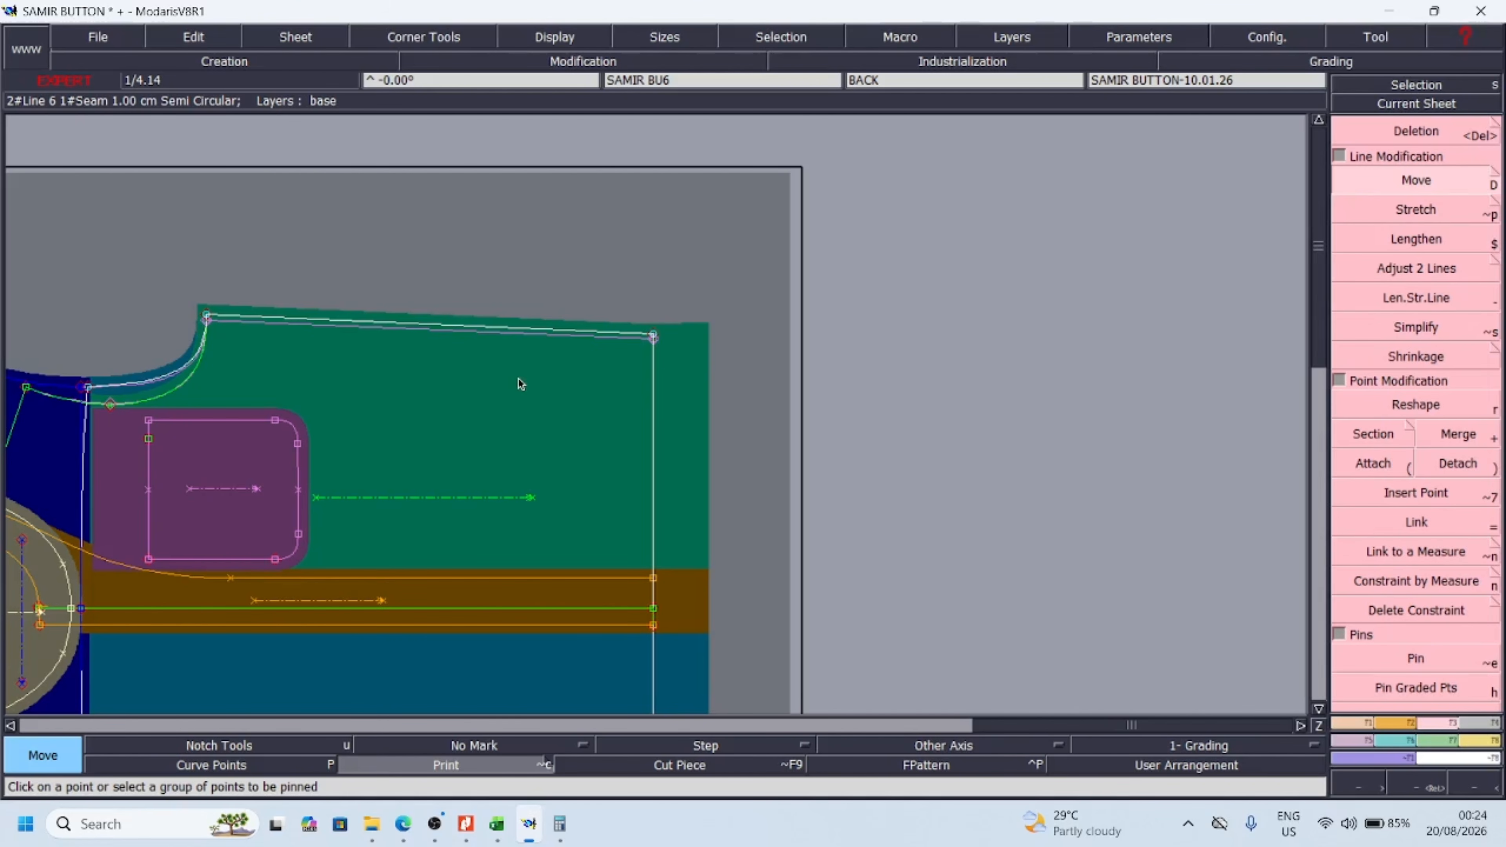
{"action": "mouse_move", "coordinate": [497, 824]}
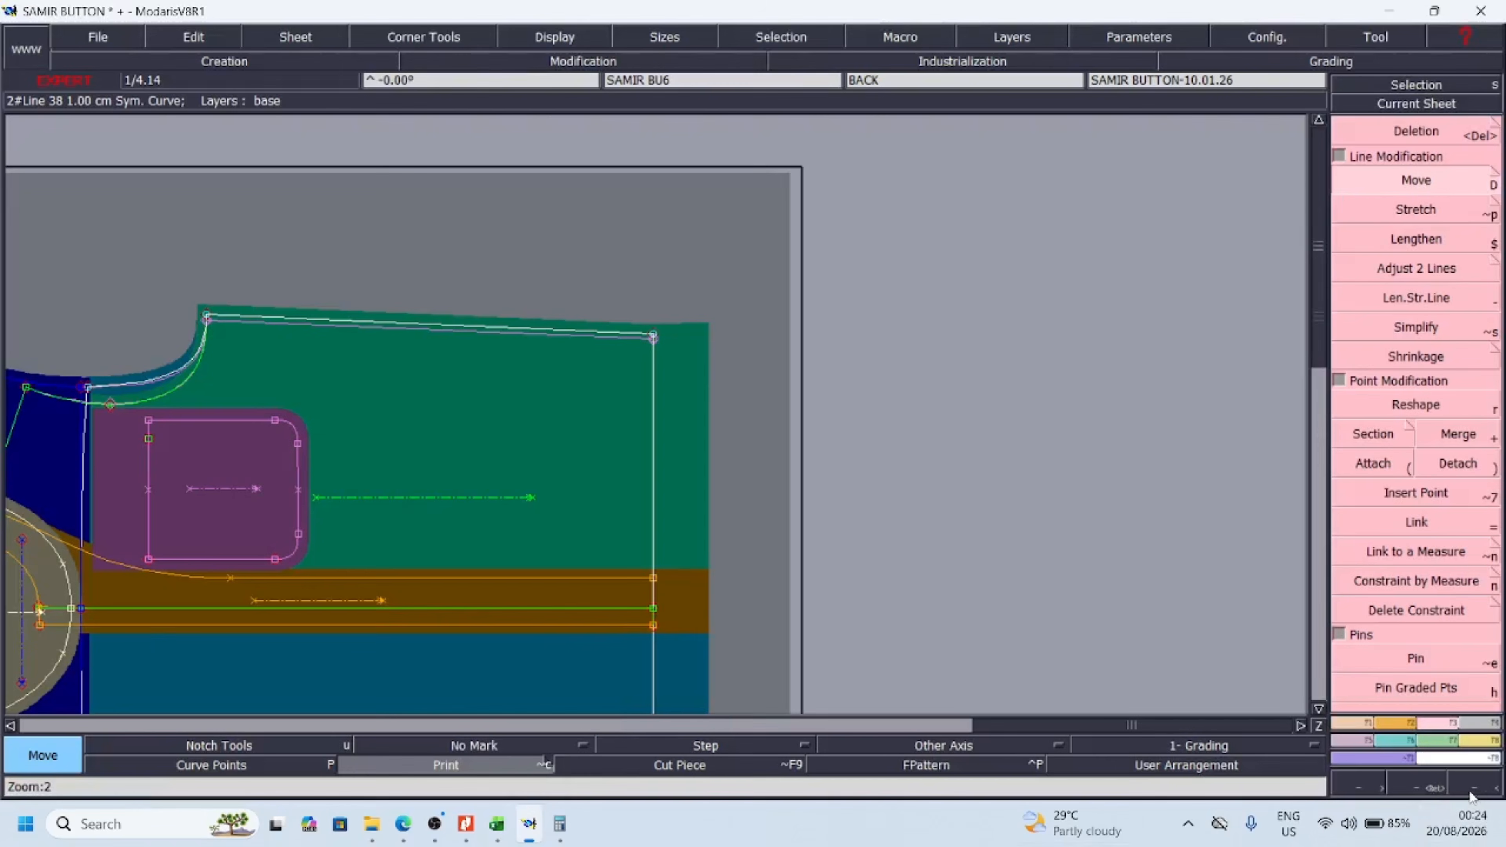
{"action": "double_click", "coordinate": [1470, 792]}
{"action": "key", "text": "Return"}
{"action": "left_click_drag", "start_coordinate": [398, 353], "coordinate": [701, 605]}
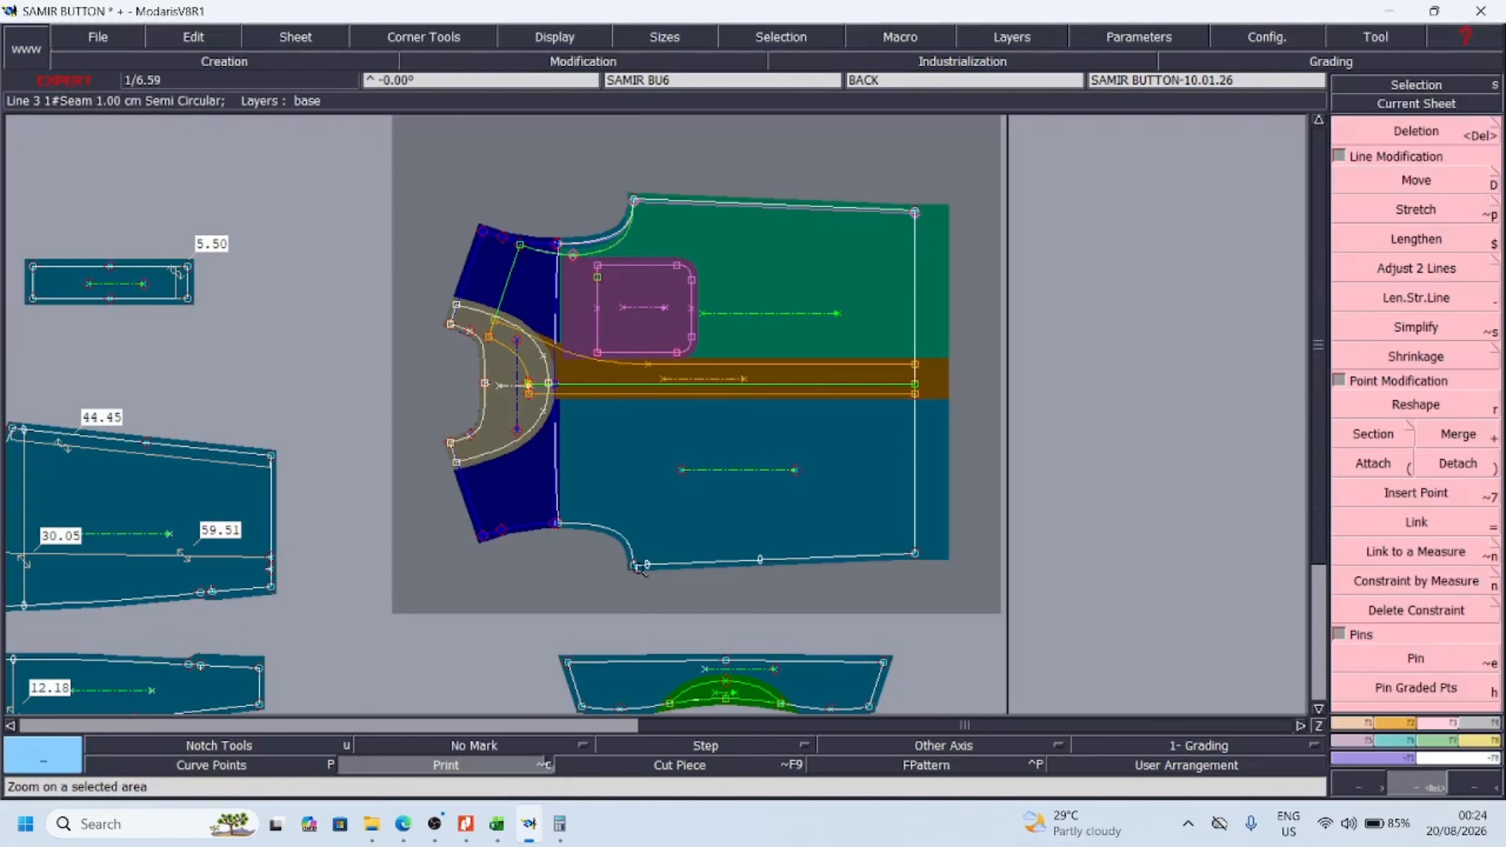
Move the back's underarm point slightly outward at the side seam with a negative ShiftY
{"action": "key", "text": "Delete"}
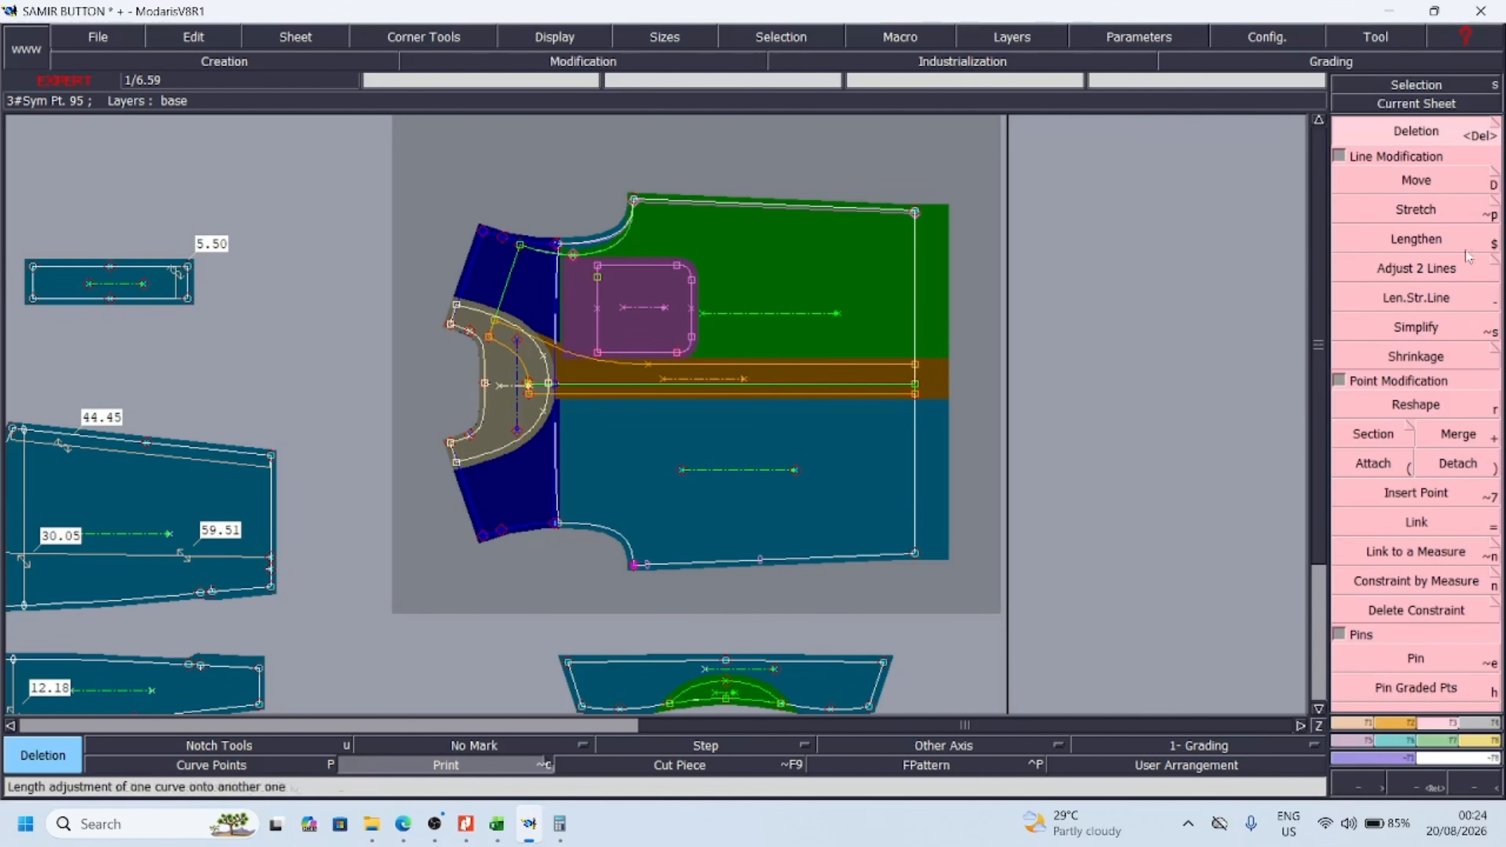
{"action": "key", "text": "d"}
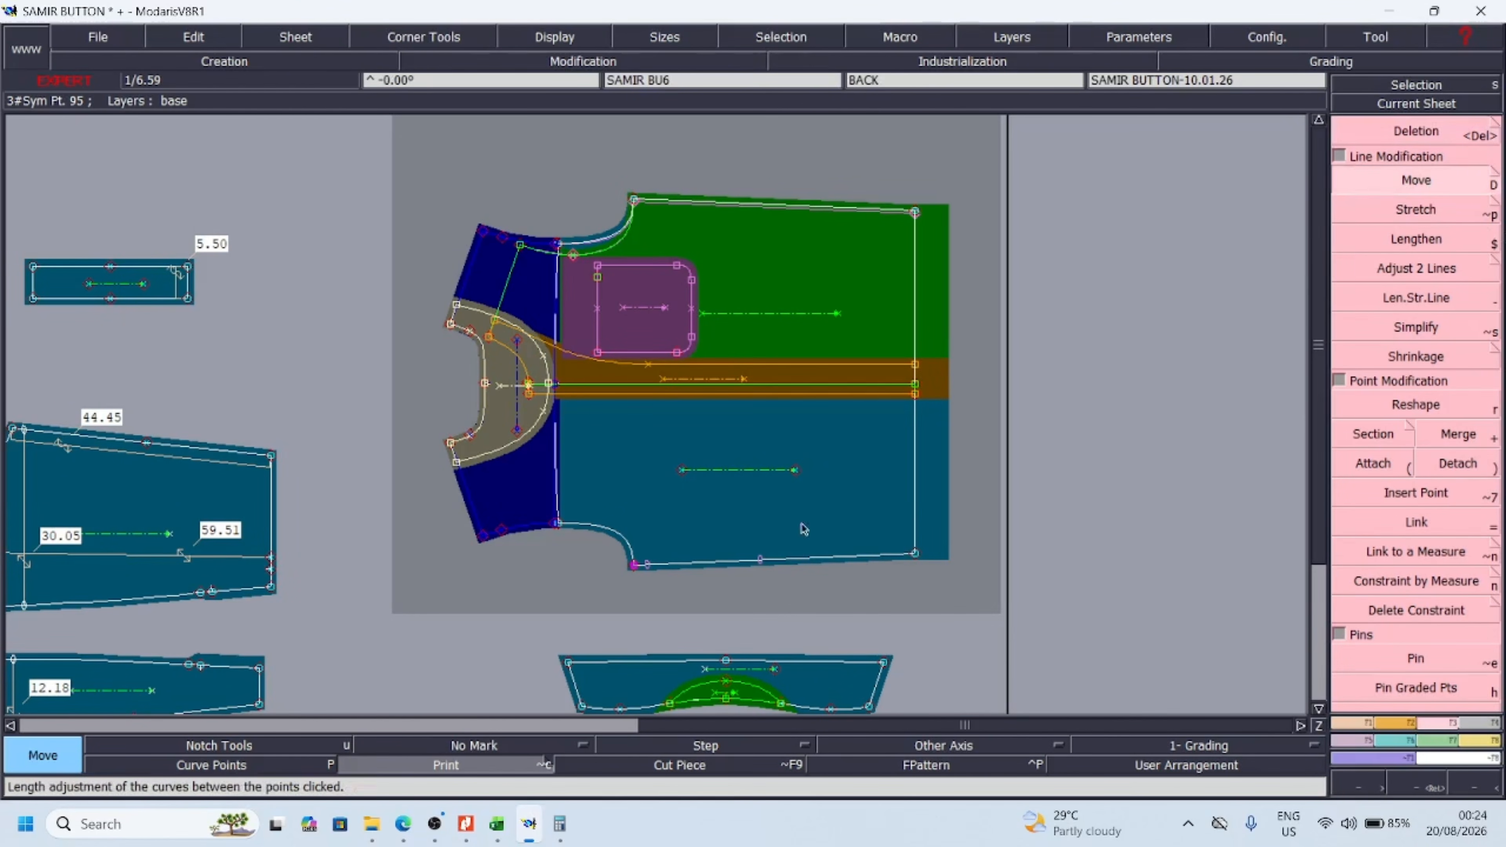
{"action": "left_click", "coordinate": [634, 566]}
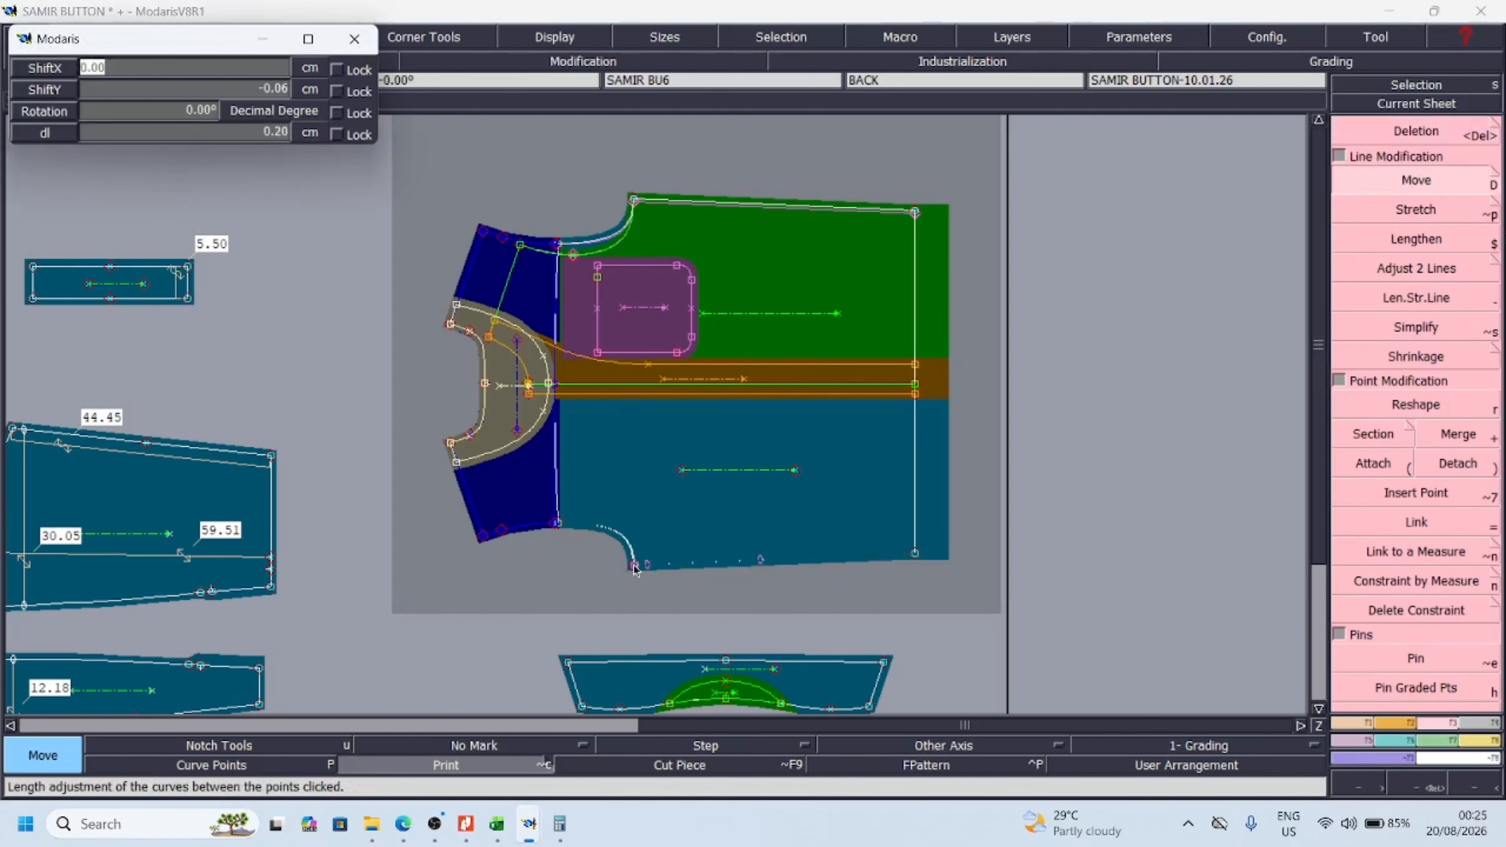
{"action": "key", "text": "Tab"}
{"action": "type", "text": "-"}
{"action": "key", "text": "Return"}
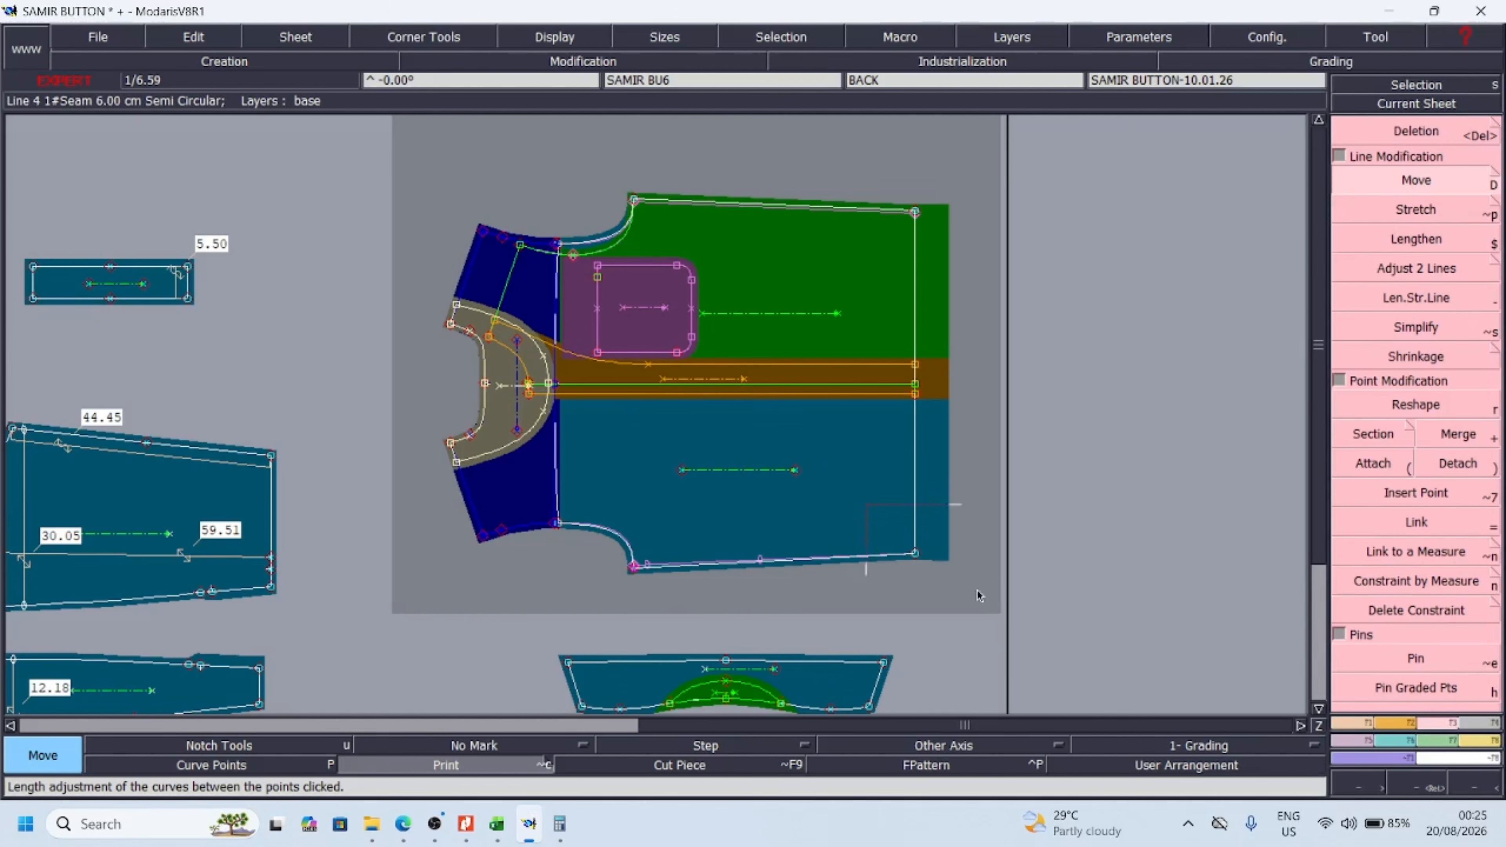
Move the back side seam's hem point outward with a ShiftX of 0 and a ShiftY of -0.5 cm
{"action": "left_click", "coordinate": [915, 557]}
{"action": "key", "text": "Down"}
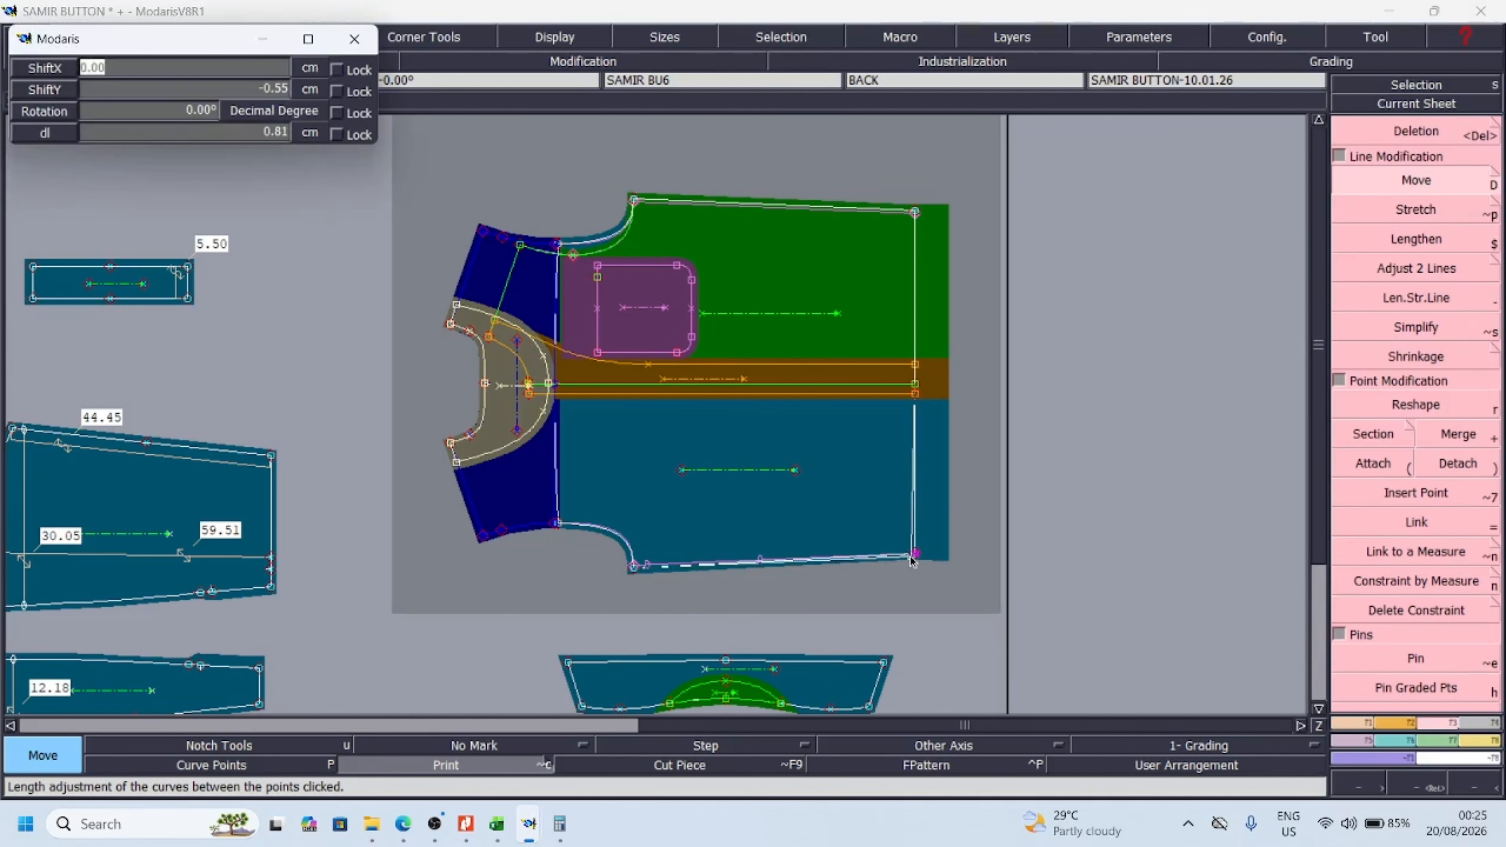
{"action": "type", "text": "0"}
{"action": "key", "text": "Down"}
{"action": "type", "text": "-"}
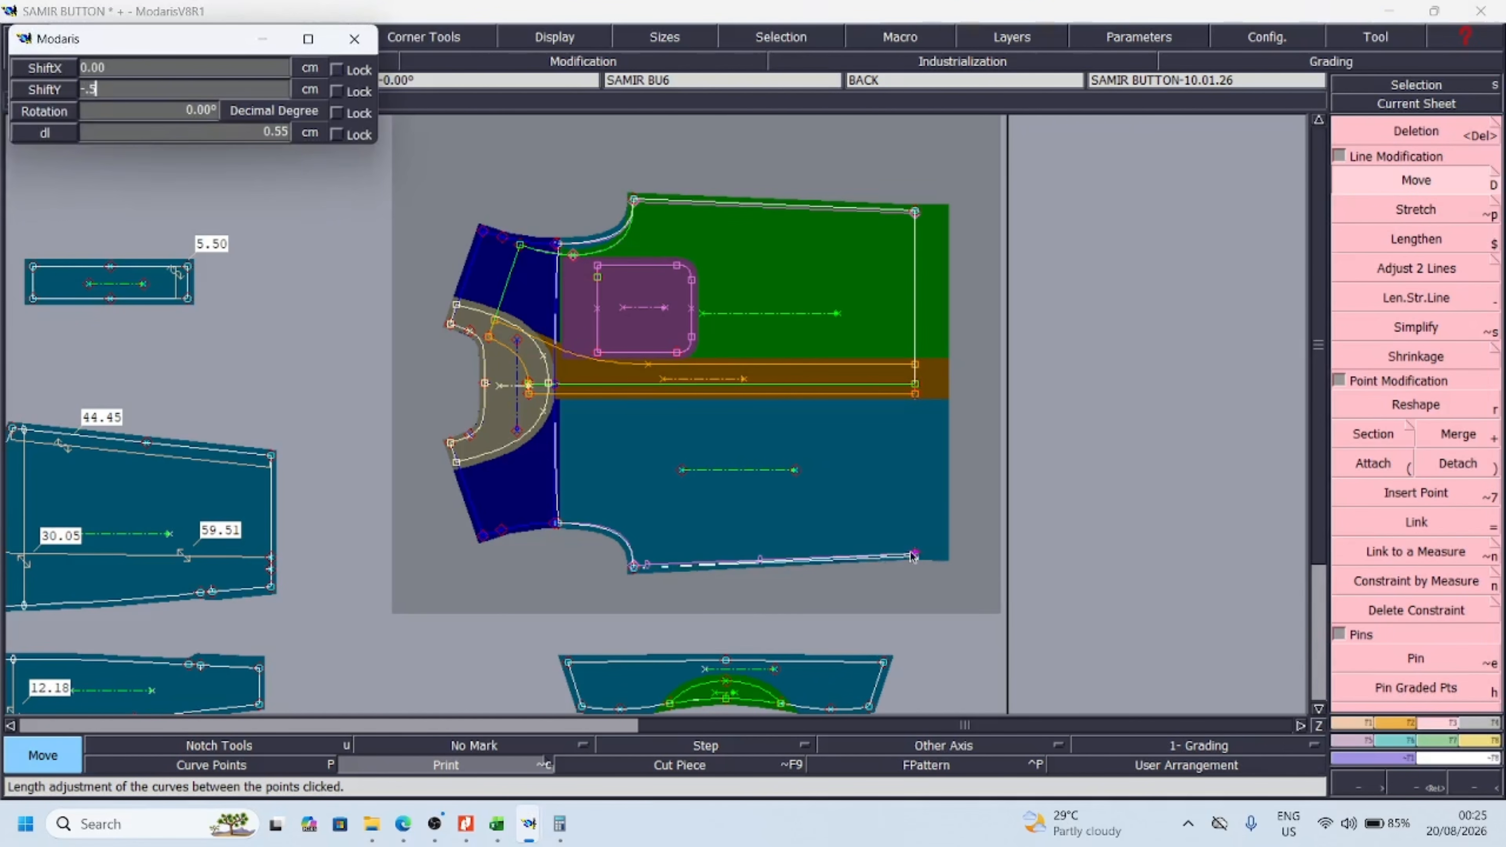
{"action": "type", "text": ".5"}
{"action": "key", "text": "Return"}
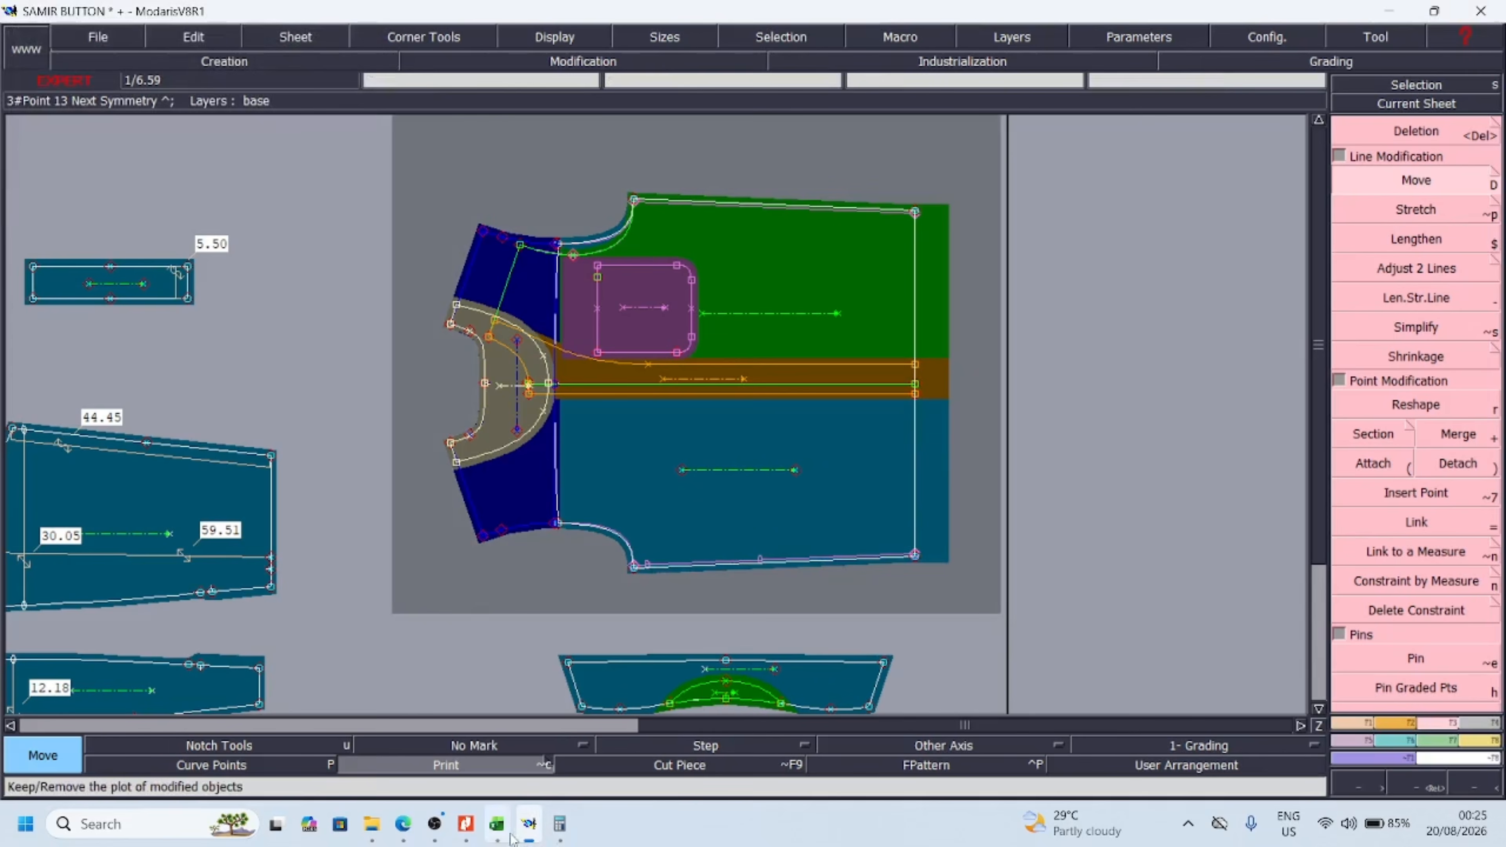
Check the 1/2 armhole deviation beside the measurement chart in Excel and return to Modaris
{"action": "left_click", "coordinate": [505, 831]}
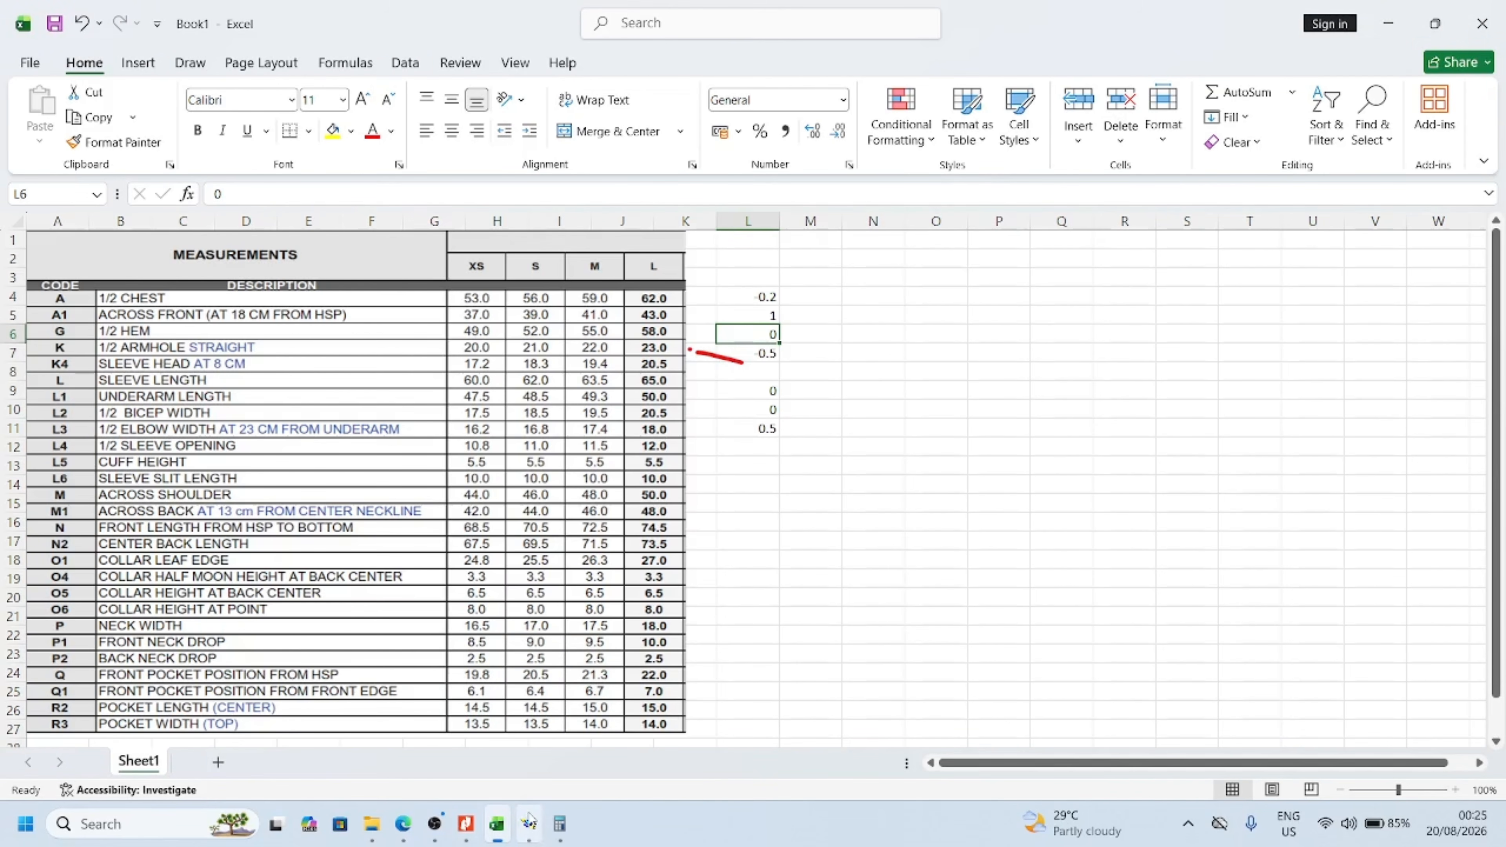
{"action": "mouse_move", "coordinate": [529, 823]}
{"action": "left_click", "coordinate": [528, 730]}
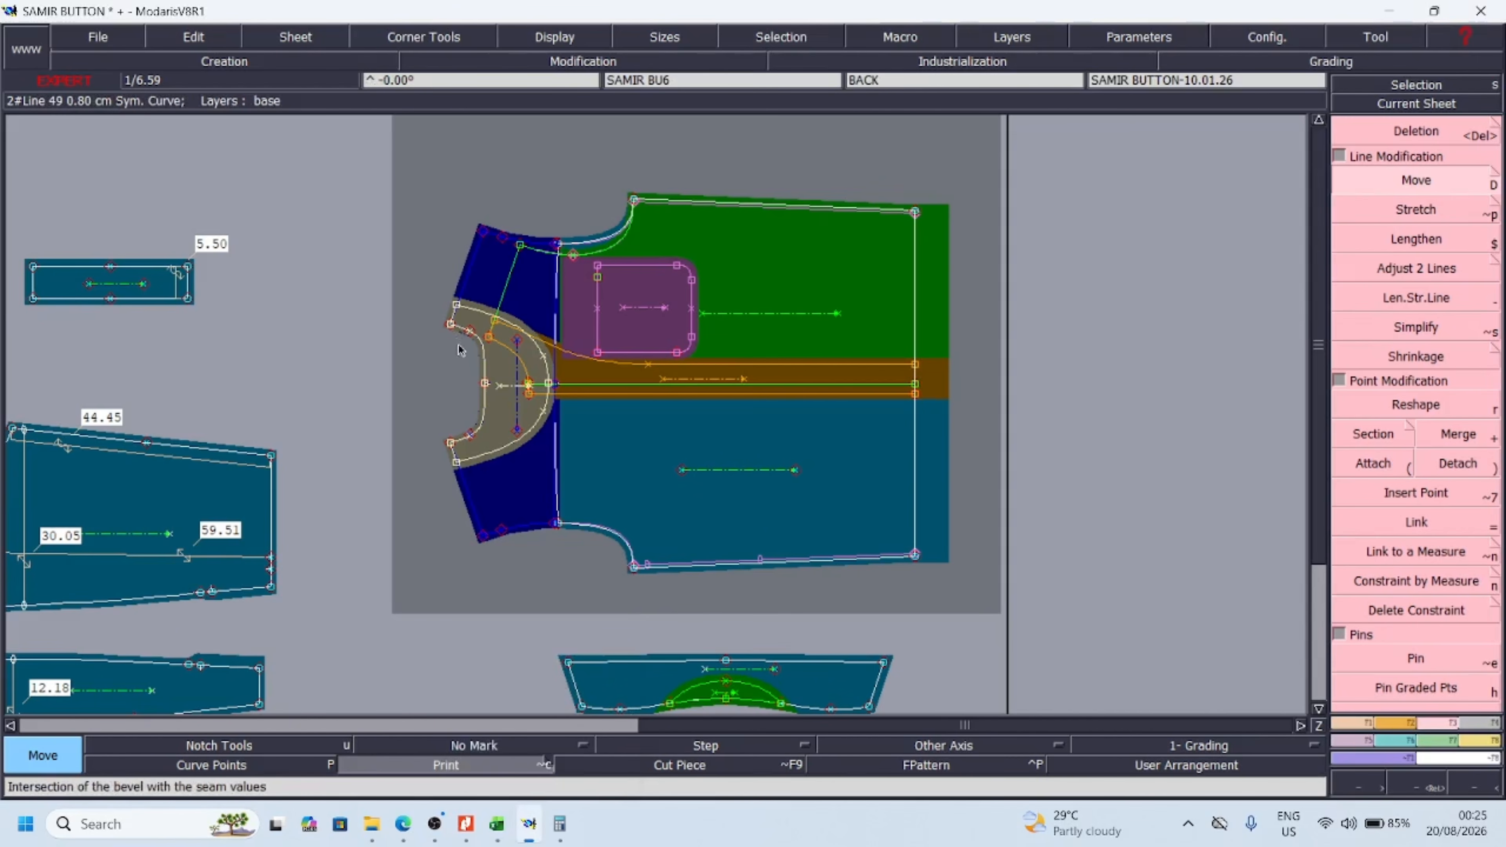
{"action": "left_click", "coordinate": [558, 825]}
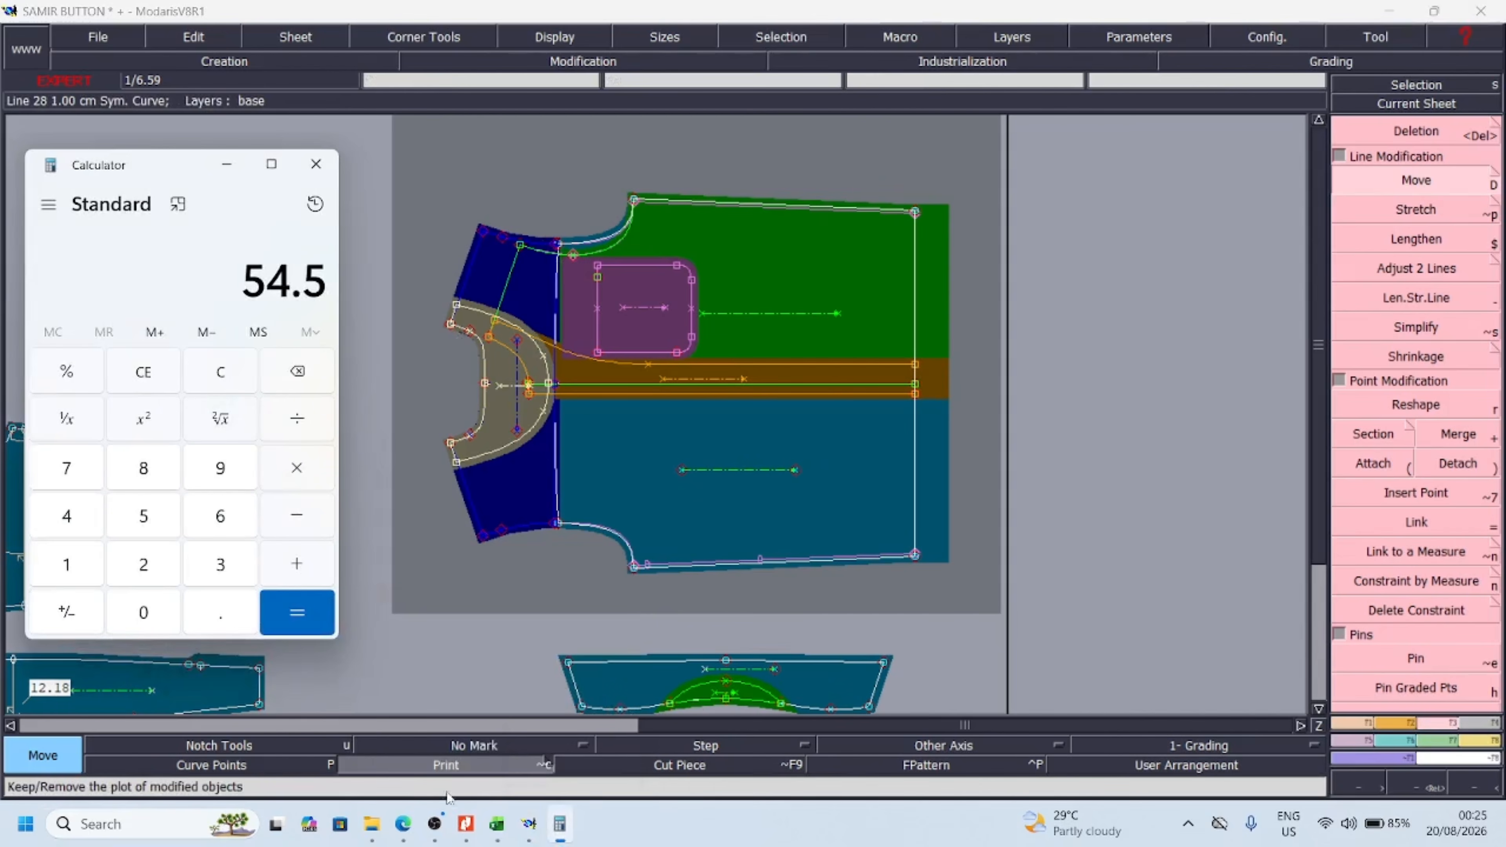
{"action": "left_click", "coordinate": [497, 824]}
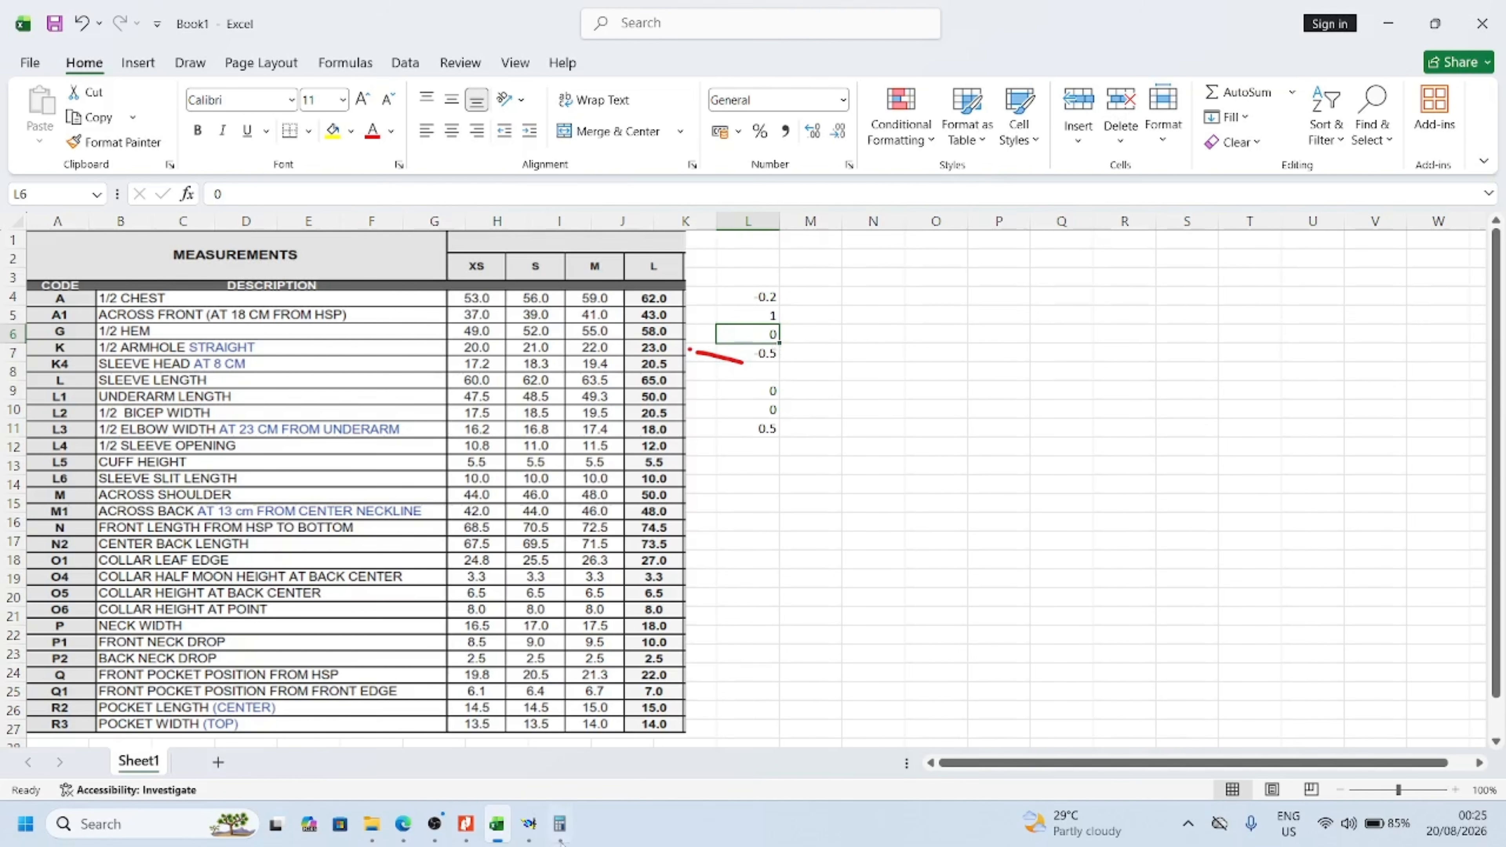
{"action": "mouse_move", "coordinate": [529, 827]}
{"action": "left_click", "coordinate": [536, 729]}
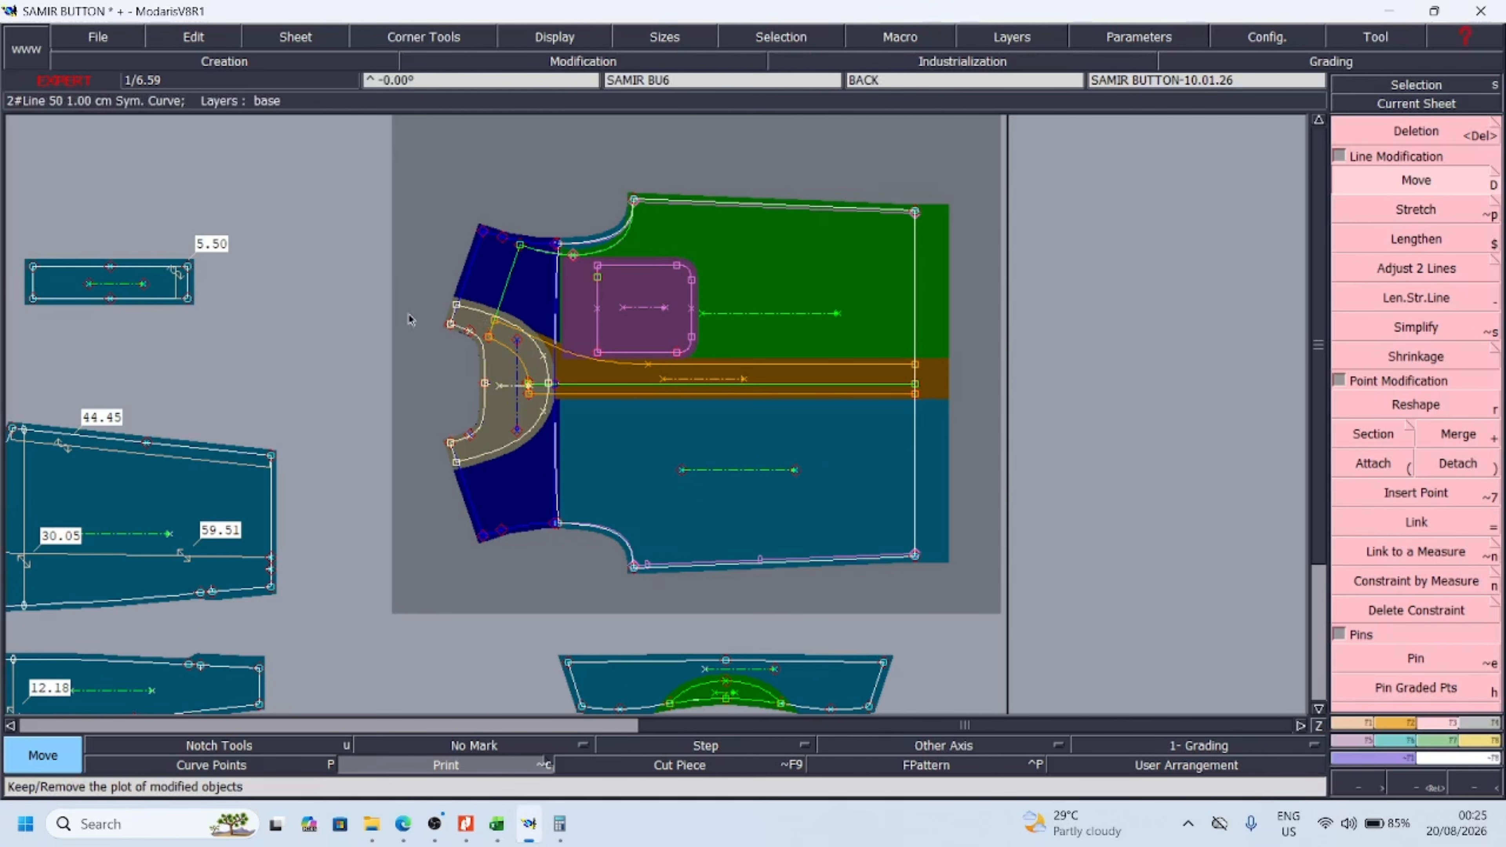
Lower the front's underarm point with a ShiftX of 1.20 cm and a ShiftY of 0
{"action": "key", "text": "Return"}
{"action": "left_click_drag", "start_coordinate": [513, 170], "coordinate": [753, 316]}
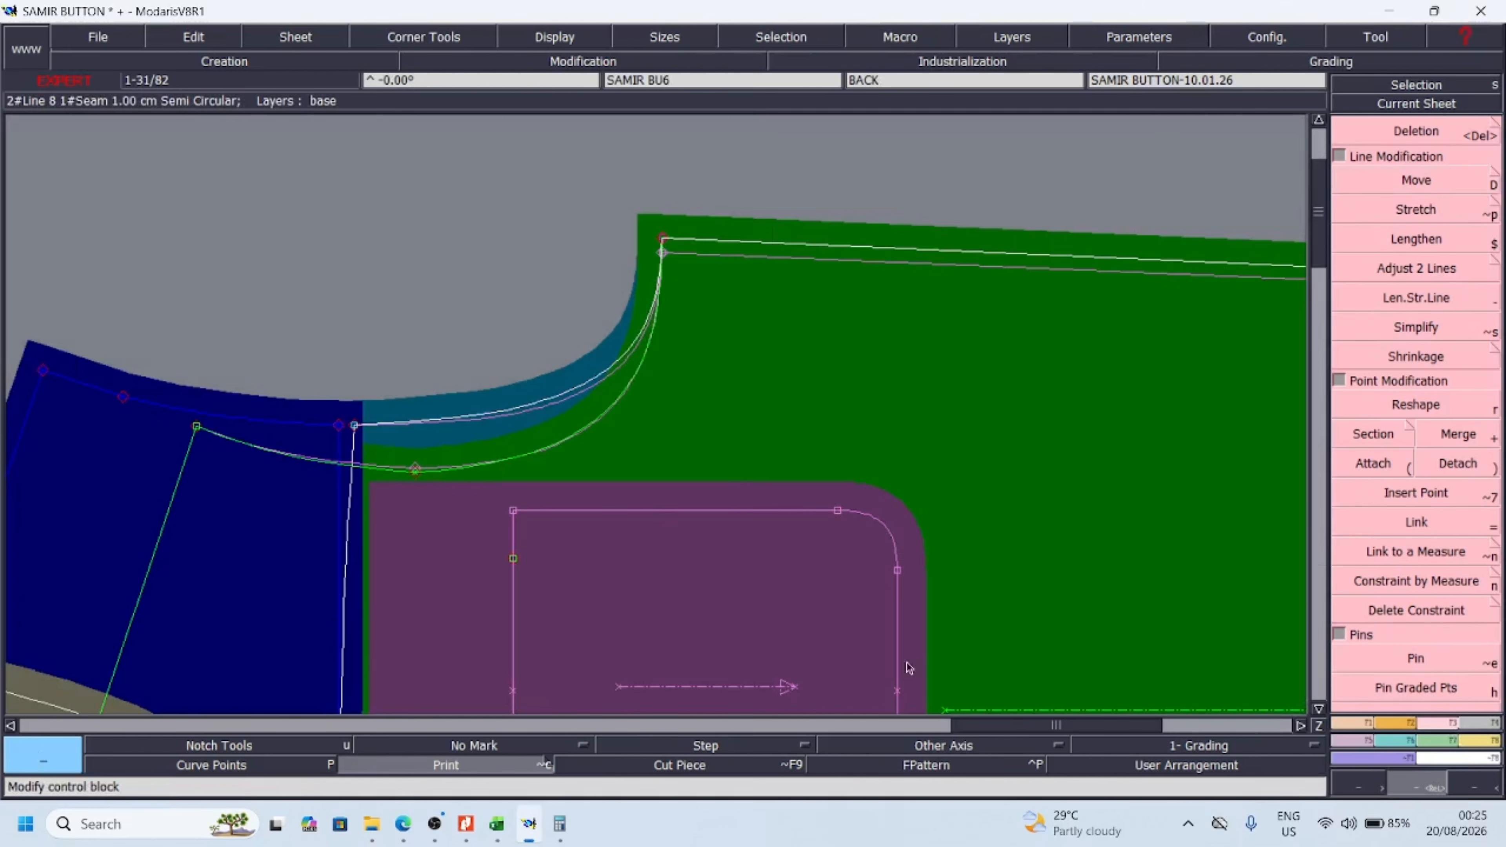
{"action": "key", "text": "d"}
{"action": "left_click", "coordinate": [673, 247]}
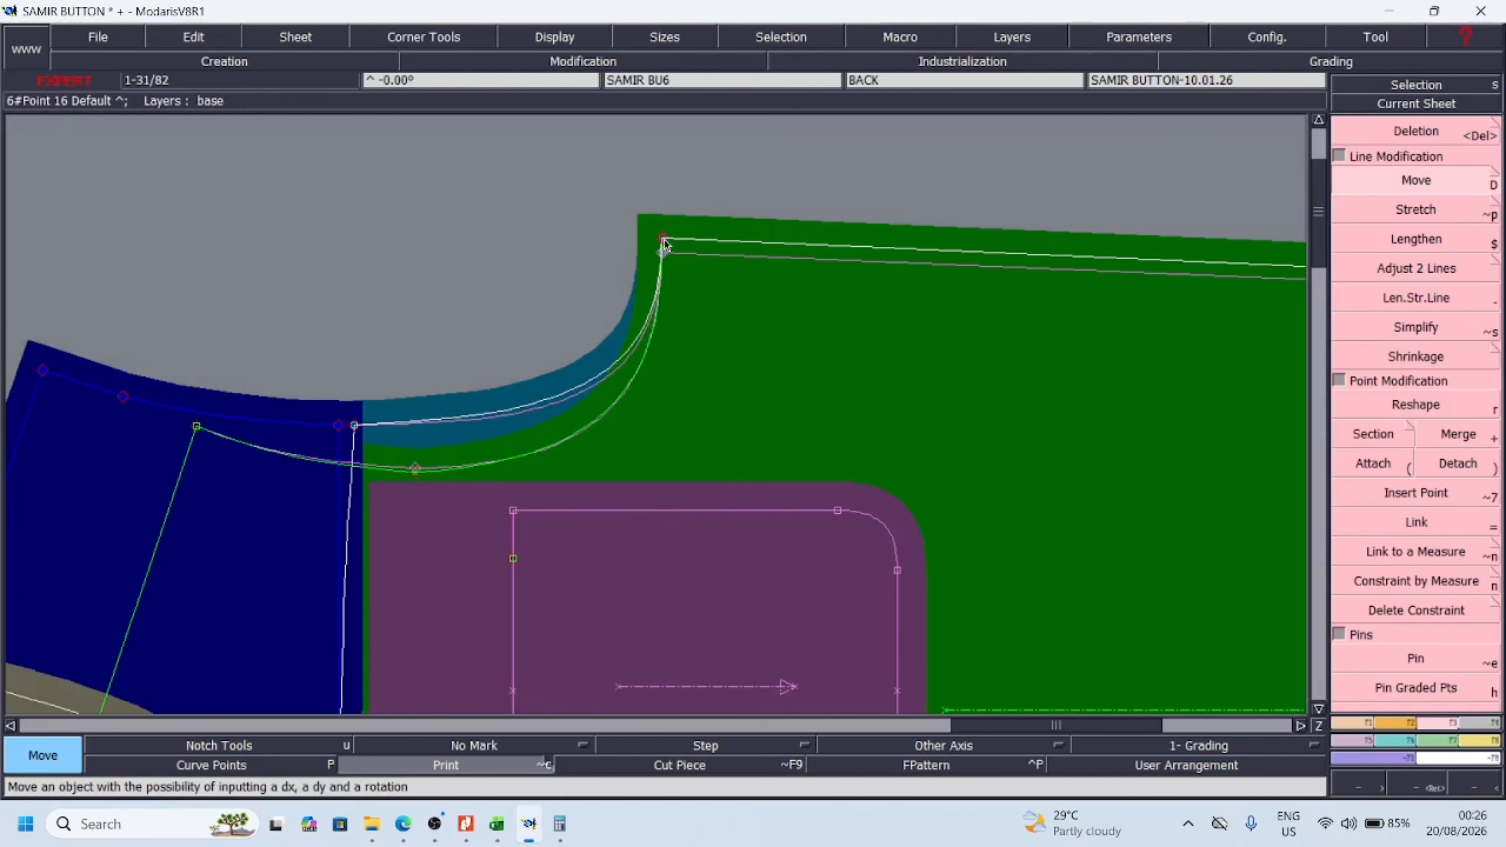
{"action": "type", "text": ".7"}
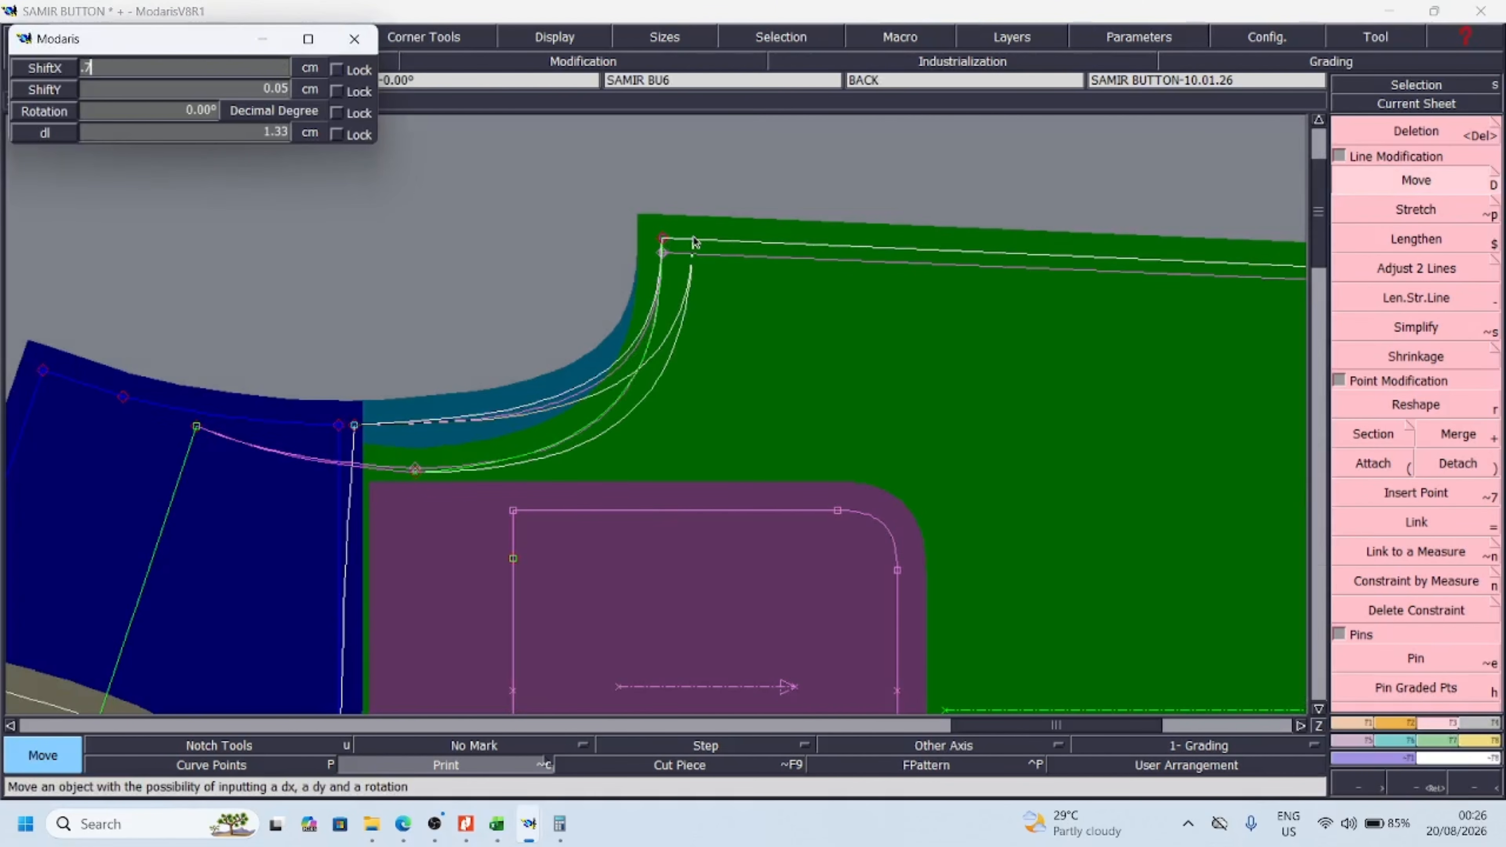
{"action": "key", "text": "BackSpace"}
{"action": "key", "text": "BackSpace"}
{"action": "type", "text": "1.20"}
{"action": "key", "text": "Tab"}
{"action": "type", "text": "0"}
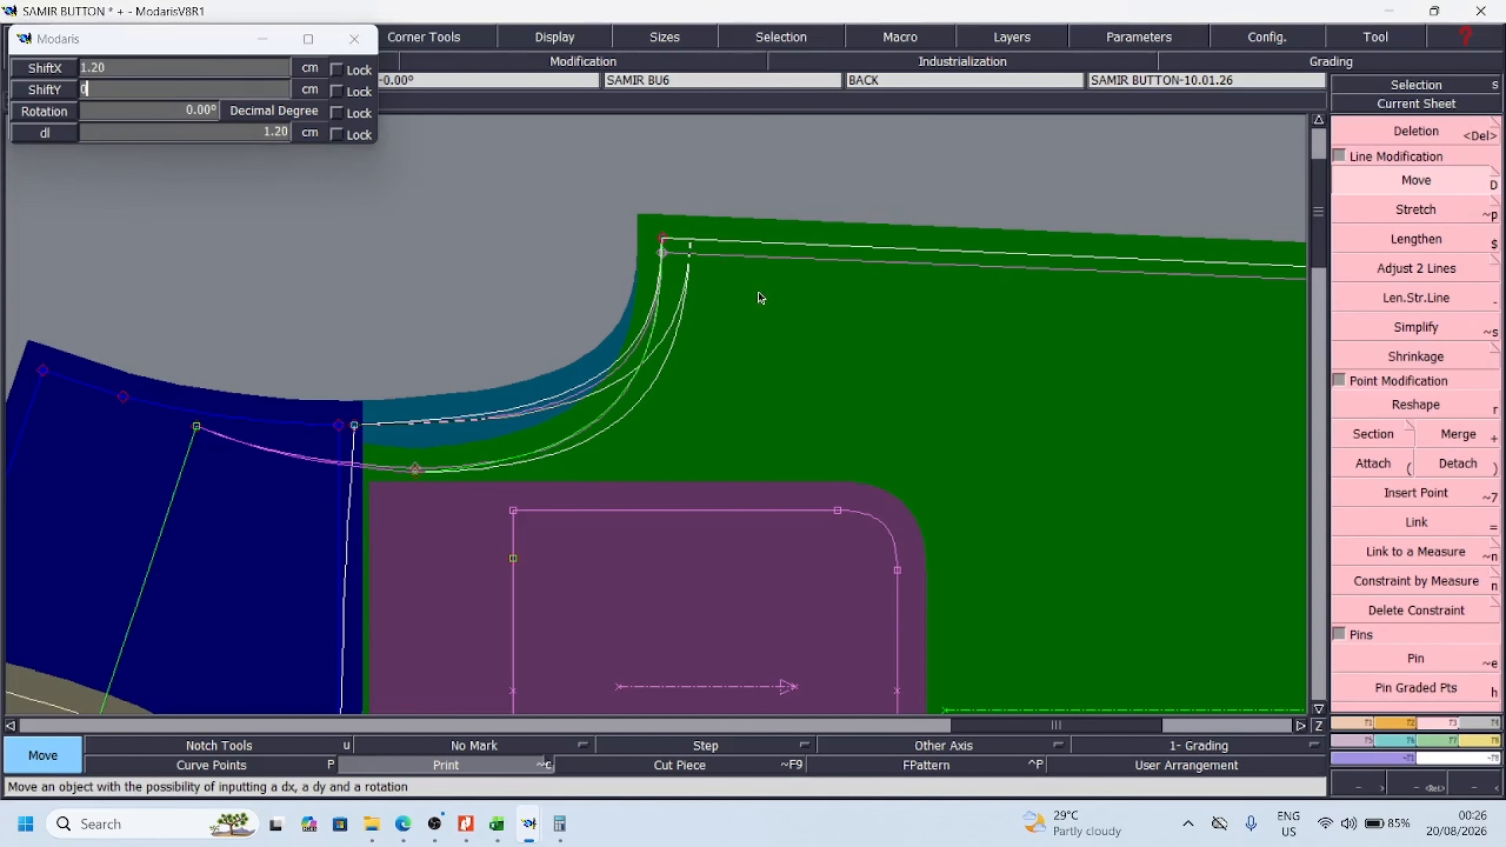
{"action": "key", "text": "Return"}
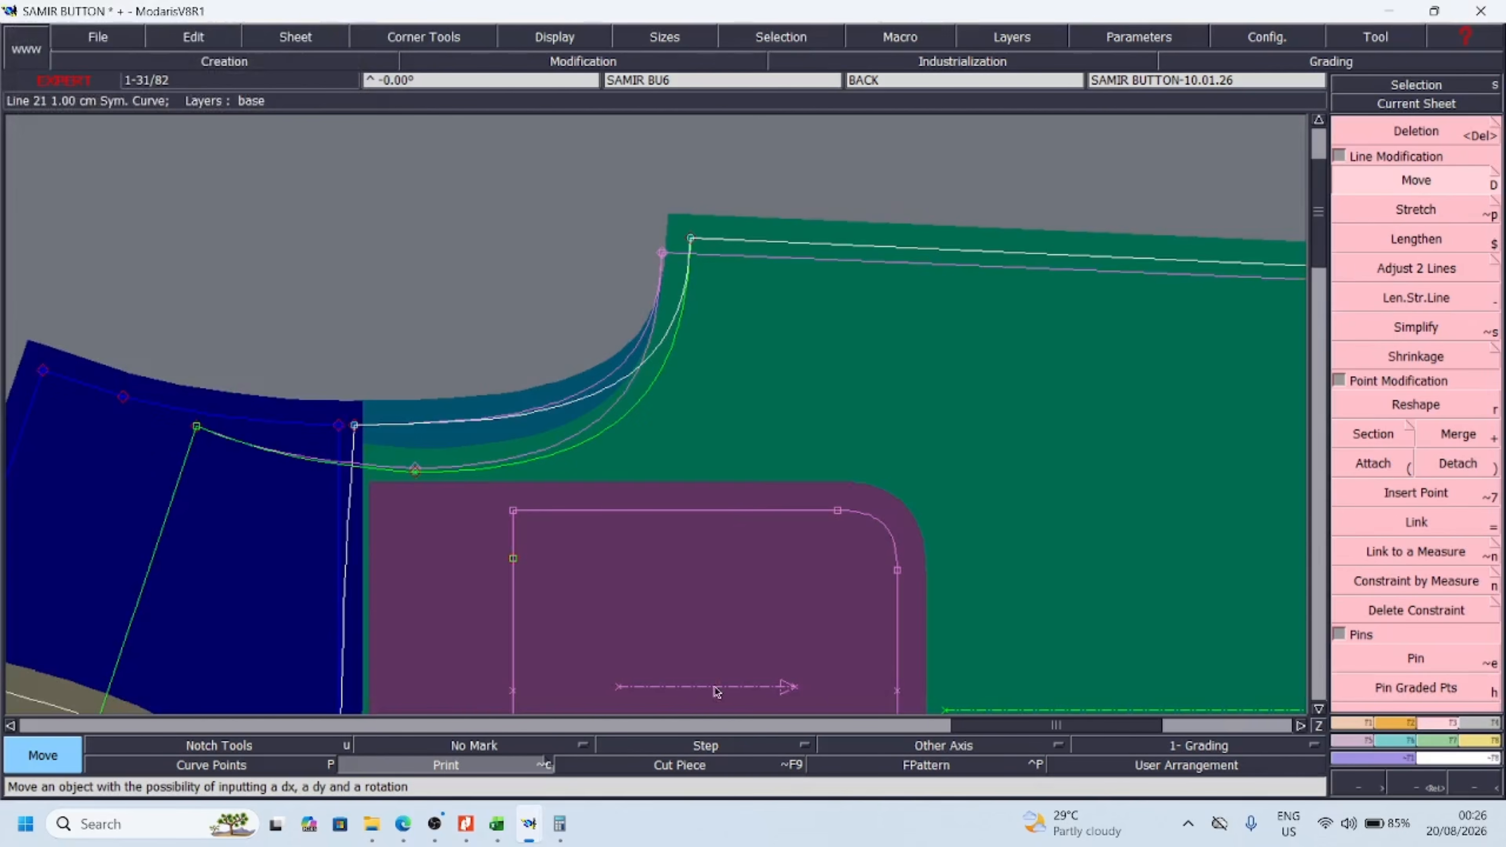
Lower the back's underarm point by the same ShiftX of 1.20 cm, without any vertical shift
{"action": "left_click", "coordinate": [1475, 789]}
{"action": "left_click", "coordinate": [1474, 789]}
{"action": "left_click", "coordinate": [1475, 789]}
{"action": "key", "text": "Return"}
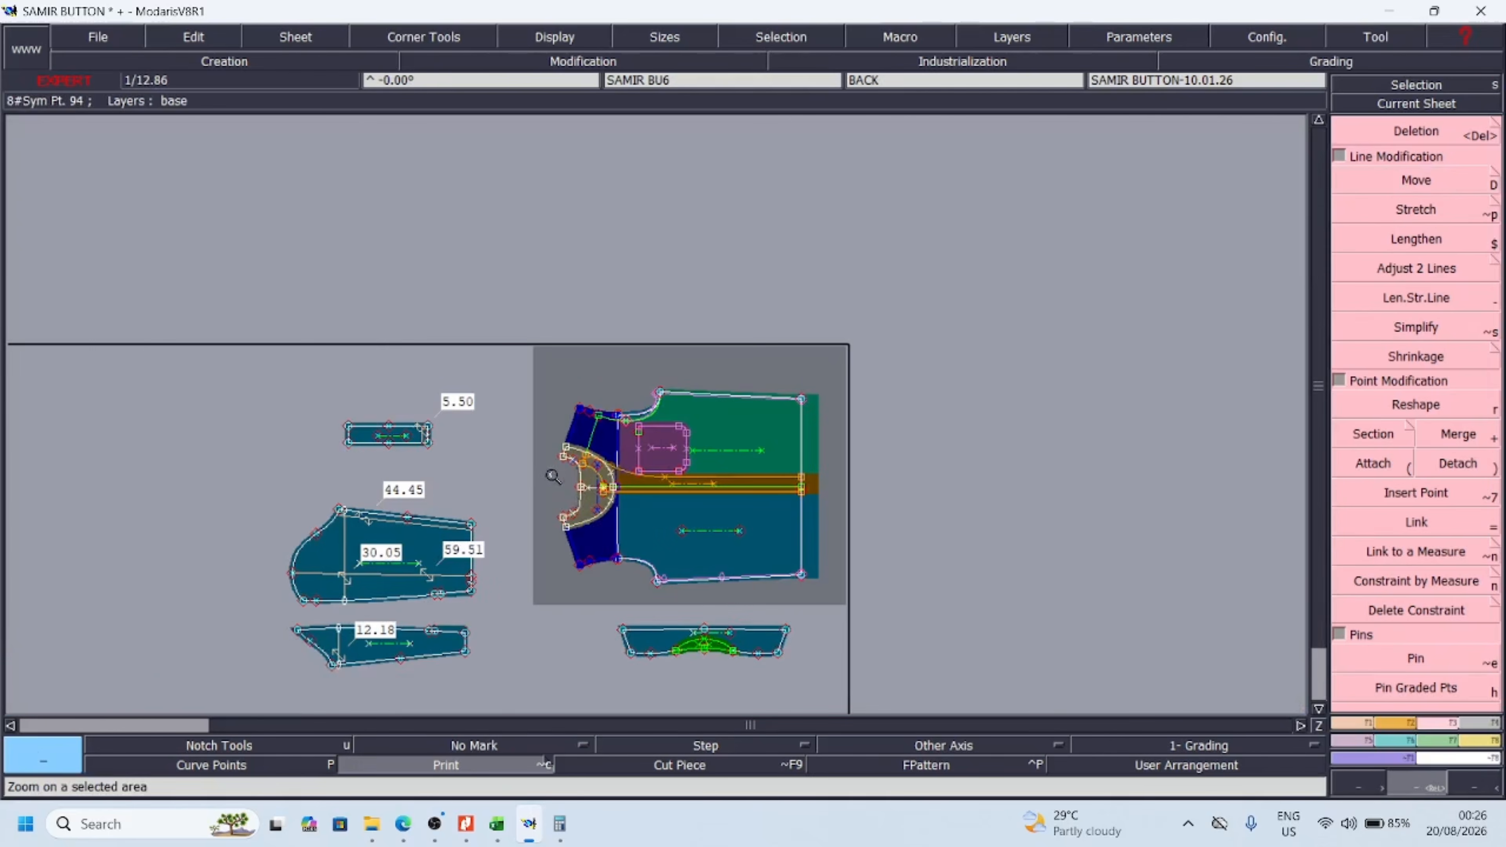
{"action": "left_click_drag", "start_coordinate": [757, 473], "coordinate": [549, 608]}
{"action": "left_click_drag", "start_coordinate": [619, 443], "coordinate": [751, 612]}
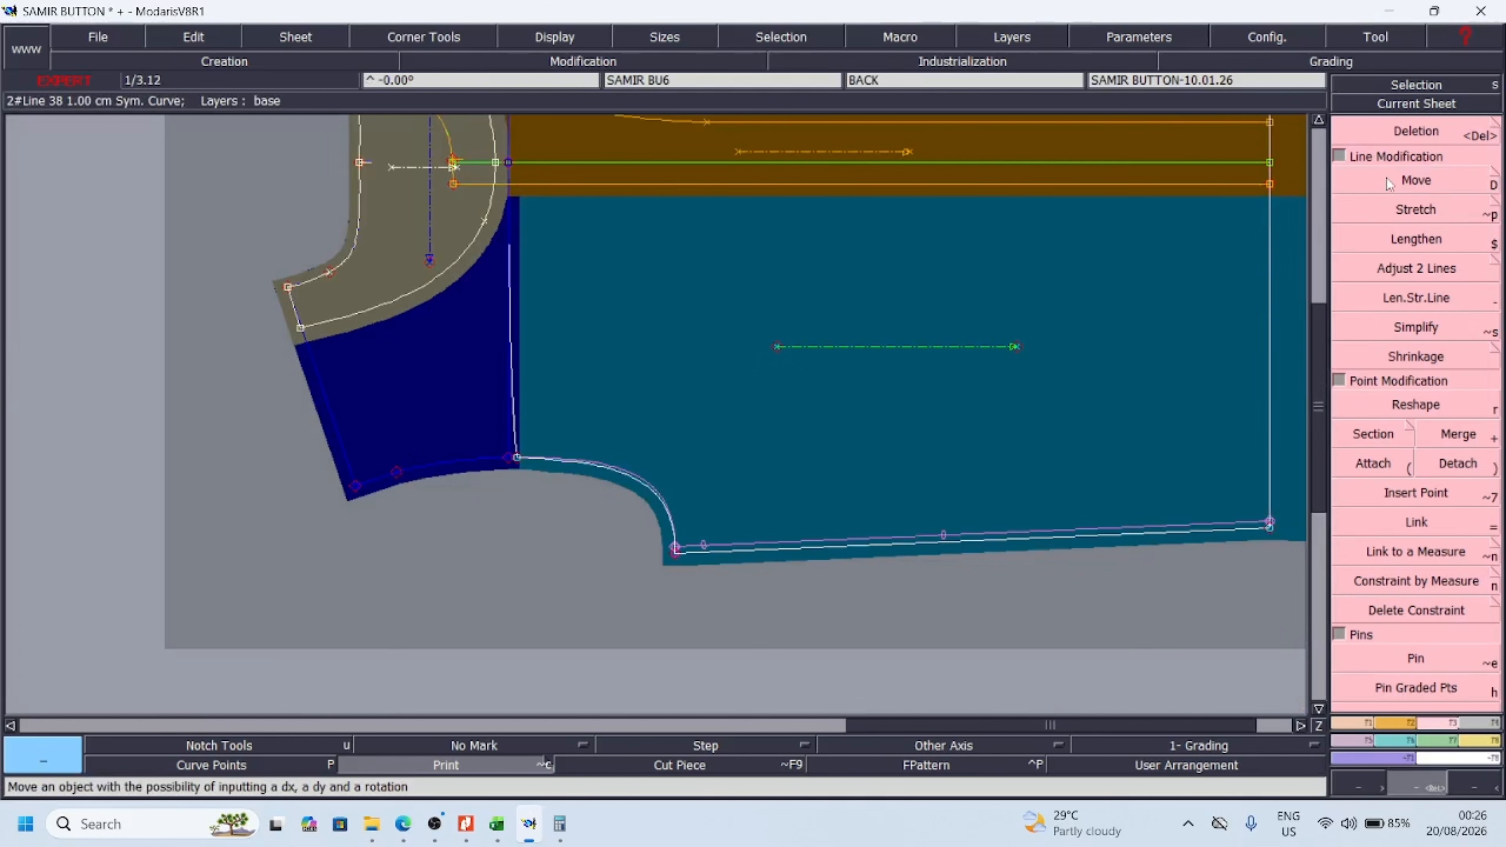
{"action": "left_click", "coordinate": [1411, 182]}
{"action": "left_click", "coordinate": [680, 558]}
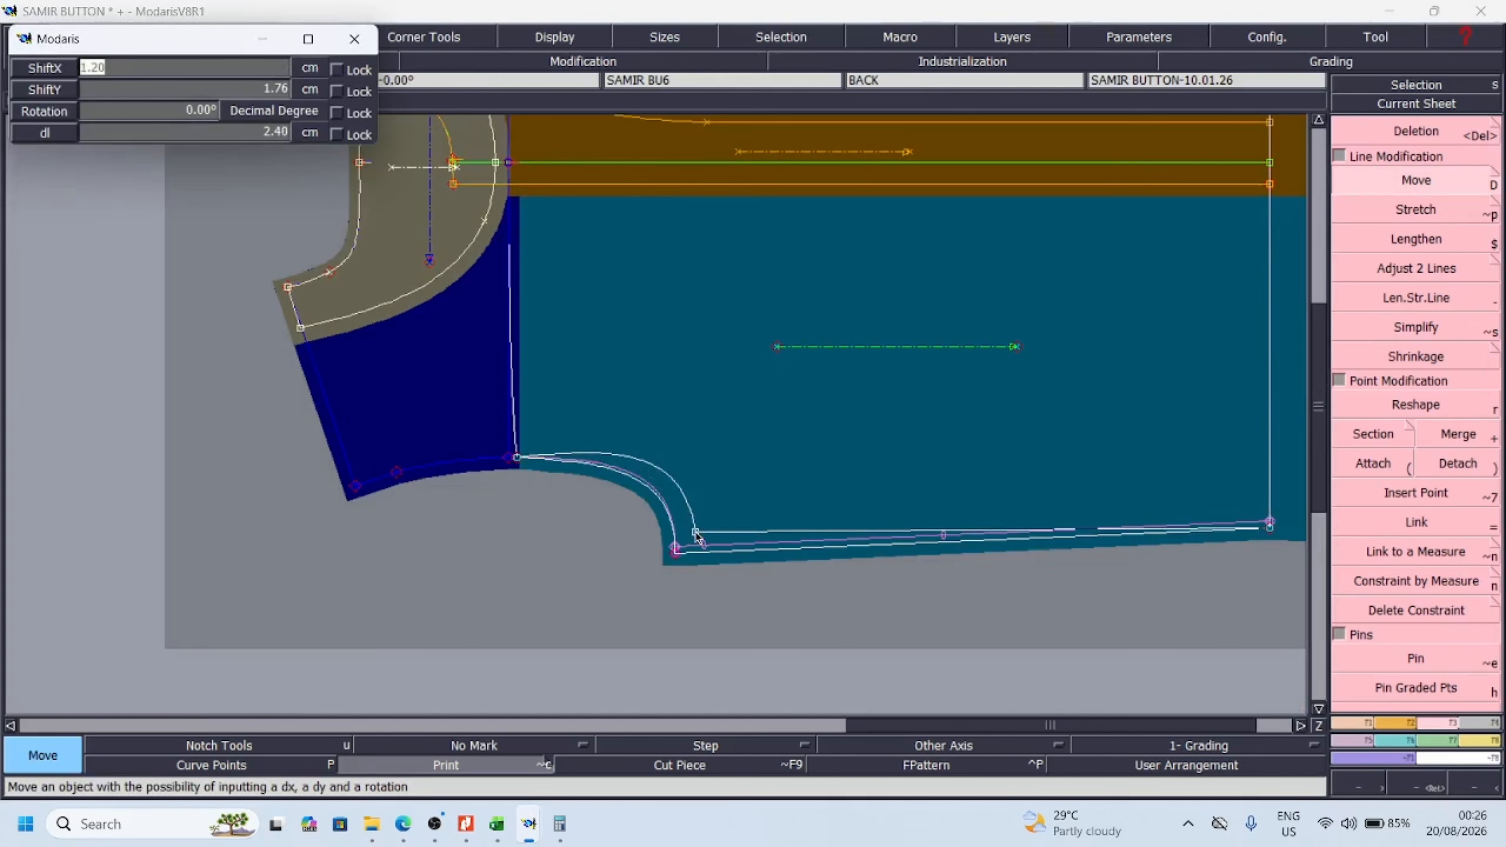
{"action": "left_click", "coordinate": [697, 537]}
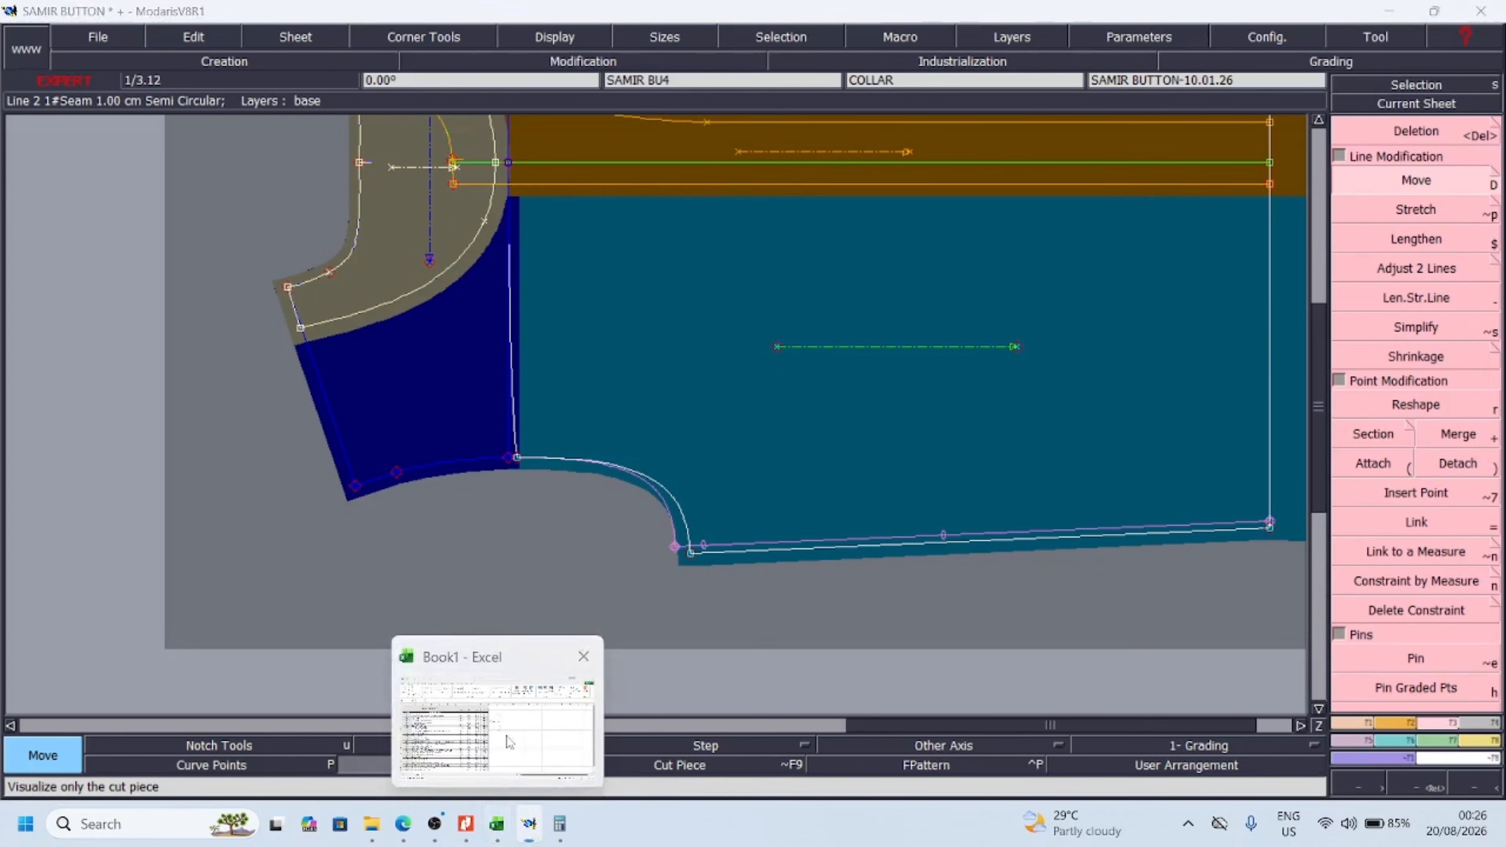
Consult the measurement chart in Excel, then lengthen both sleeve pieces in Modaris by moving their selected hem-end points with ShiftX 1 cm and ShiftY 0
{"action": "left_click", "coordinate": [497, 823]}
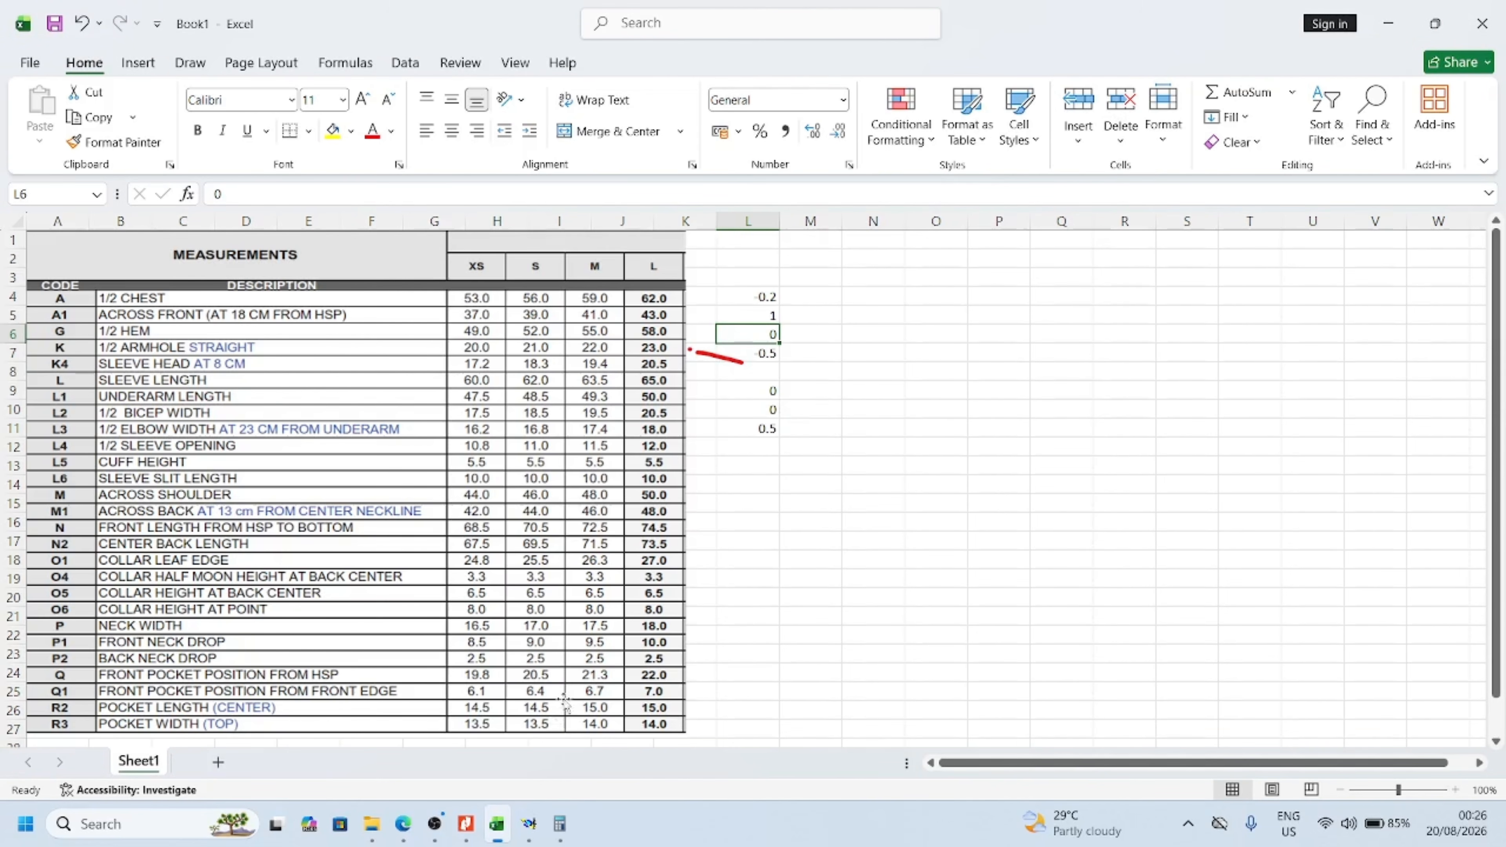
{"action": "left_click", "coordinate": [531, 824]}
{"action": "left_click", "coordinate": [1436, 791]}
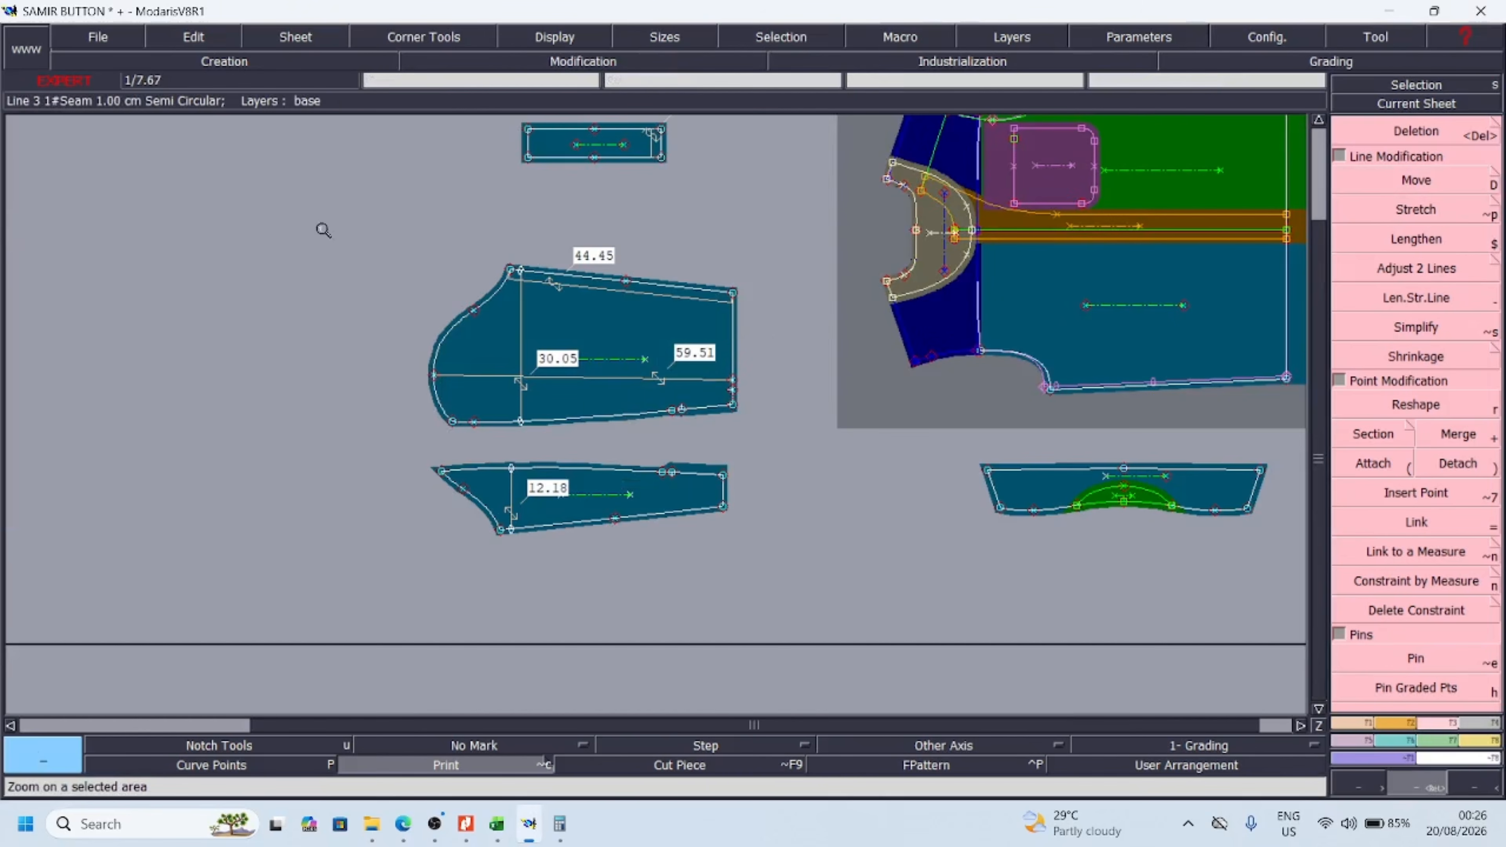
{"action": "left_click_drag", "start_coordinate": [323, 229], "coordinate": [918, 596]}
{"action": "left_click_drag", "start_coordinate": [676, 154], "coordinate": [963, 675]}
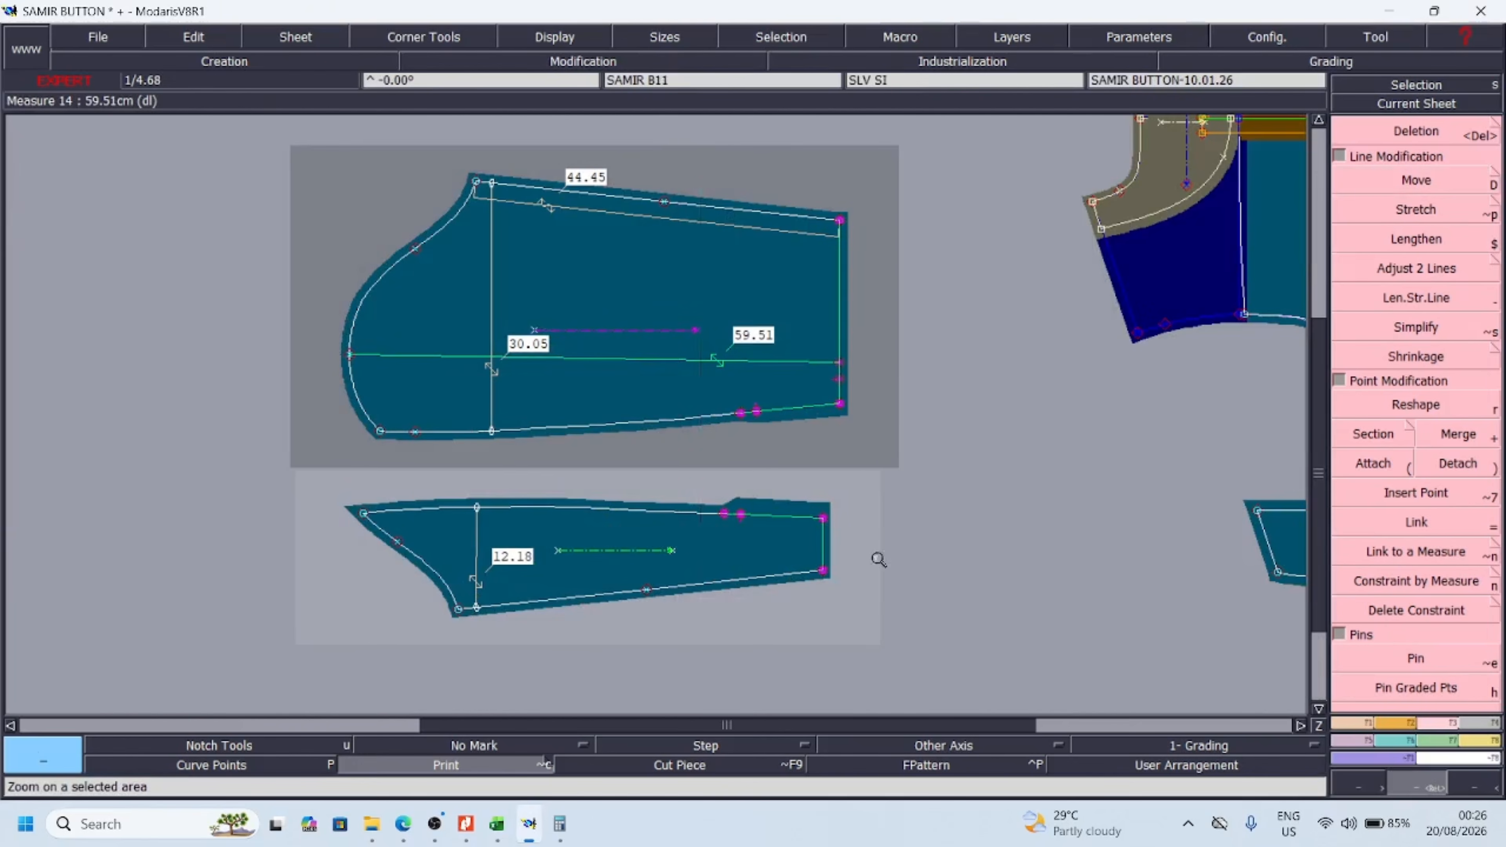
{"action": "left_click_drag", "start_coordinate": [682, 158], "coordinate": [979, 690]}
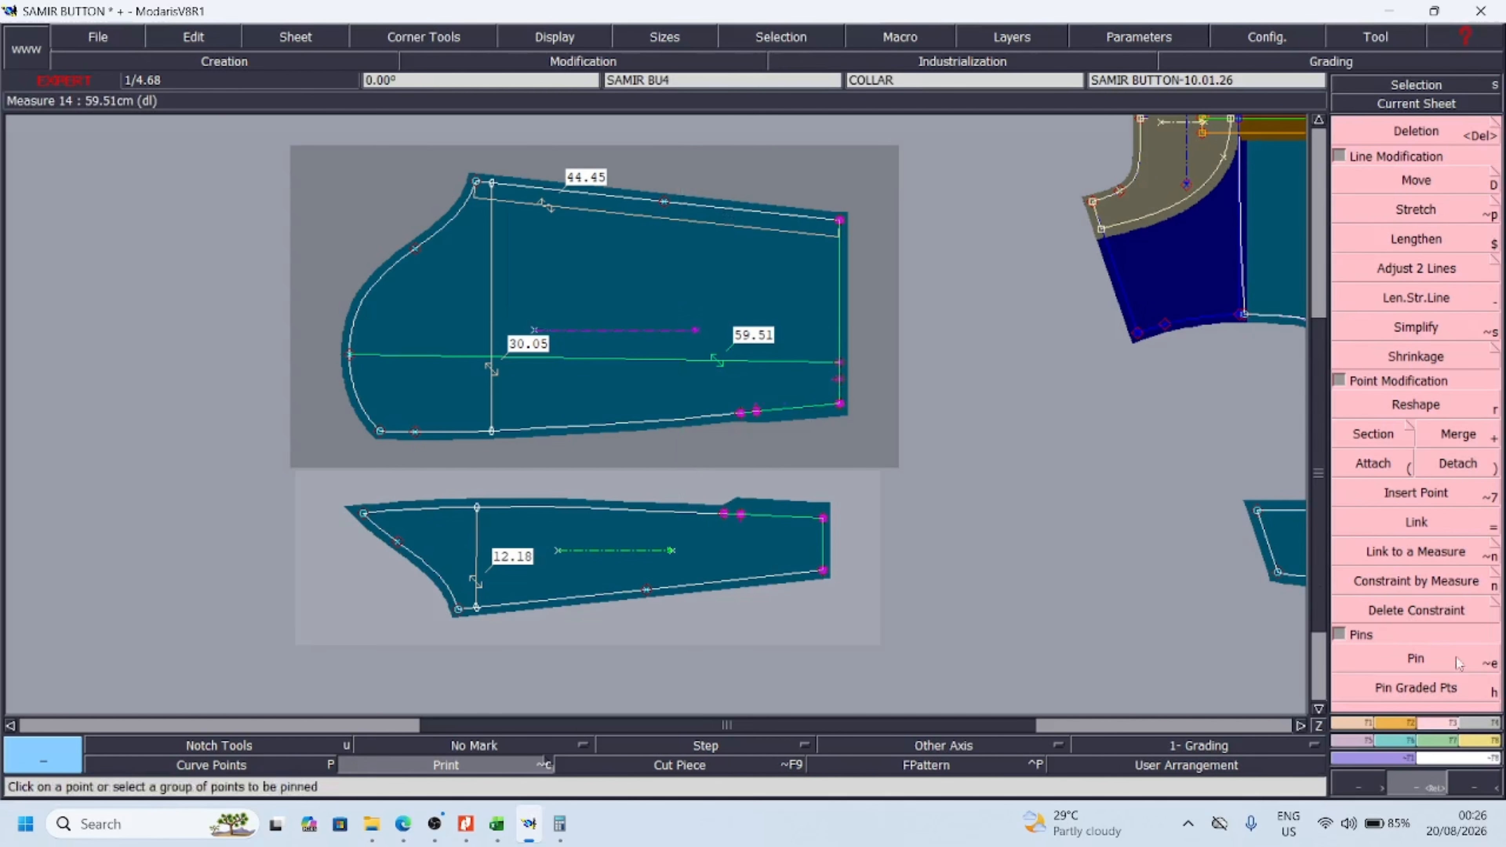
{"action": "key", "text": "d"}
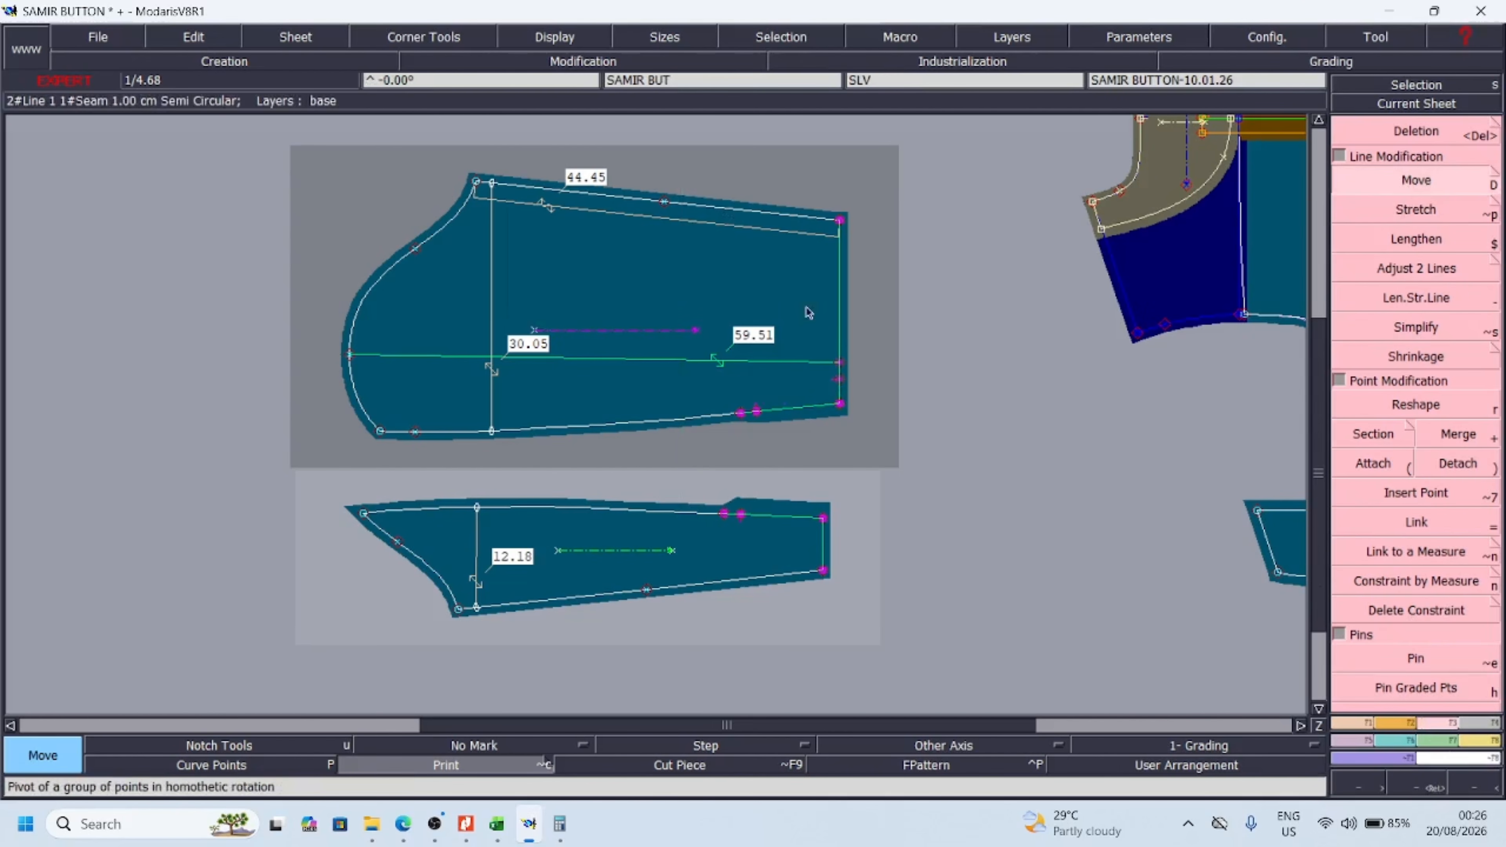
{"action": "left_click", "coordinate": [845, 411]}
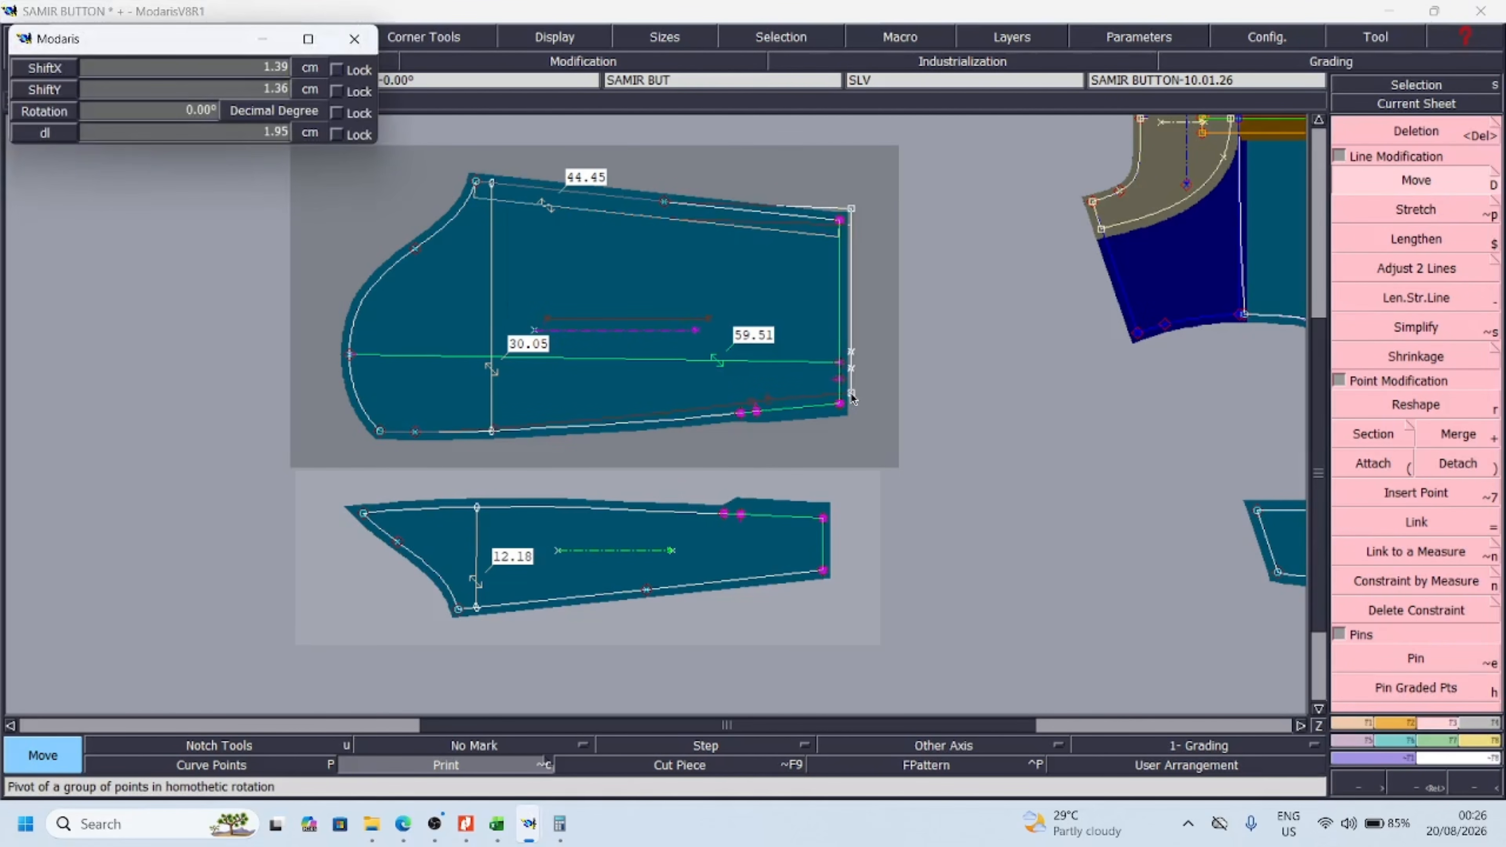
{"action": "type", "text": "1"}
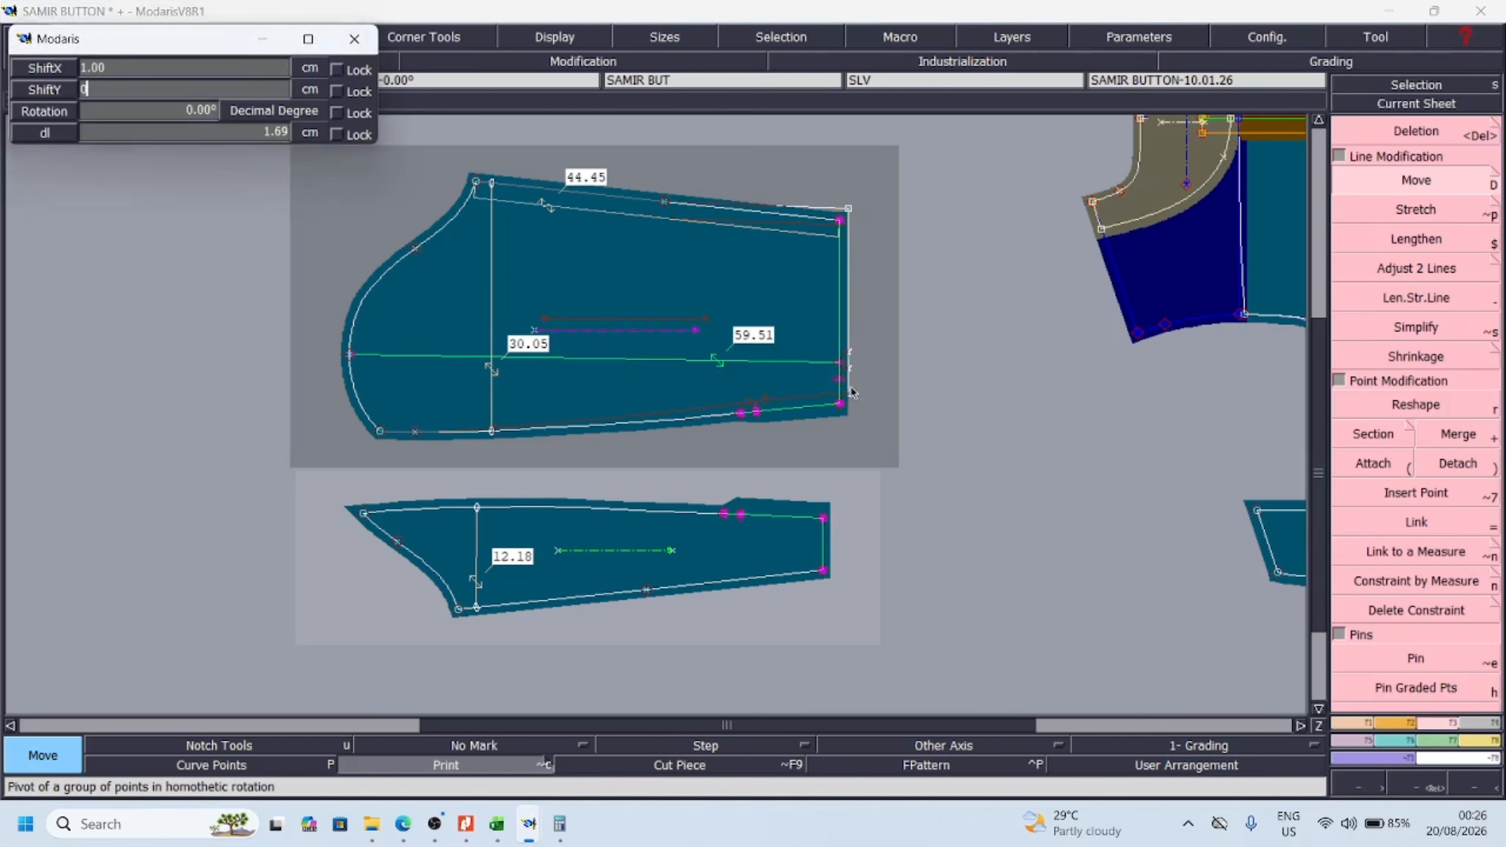
{"action": "key", "text": "Return"}
{"action": "key", "text": "Return"}
Inspect the lengthened sleeve hem and arrange the small under-sleeve sheet slightly away from the main sleeve
{"action": "left_click_drag", "start_coordinate": [279, 156], "coordinate": [978, 643]}
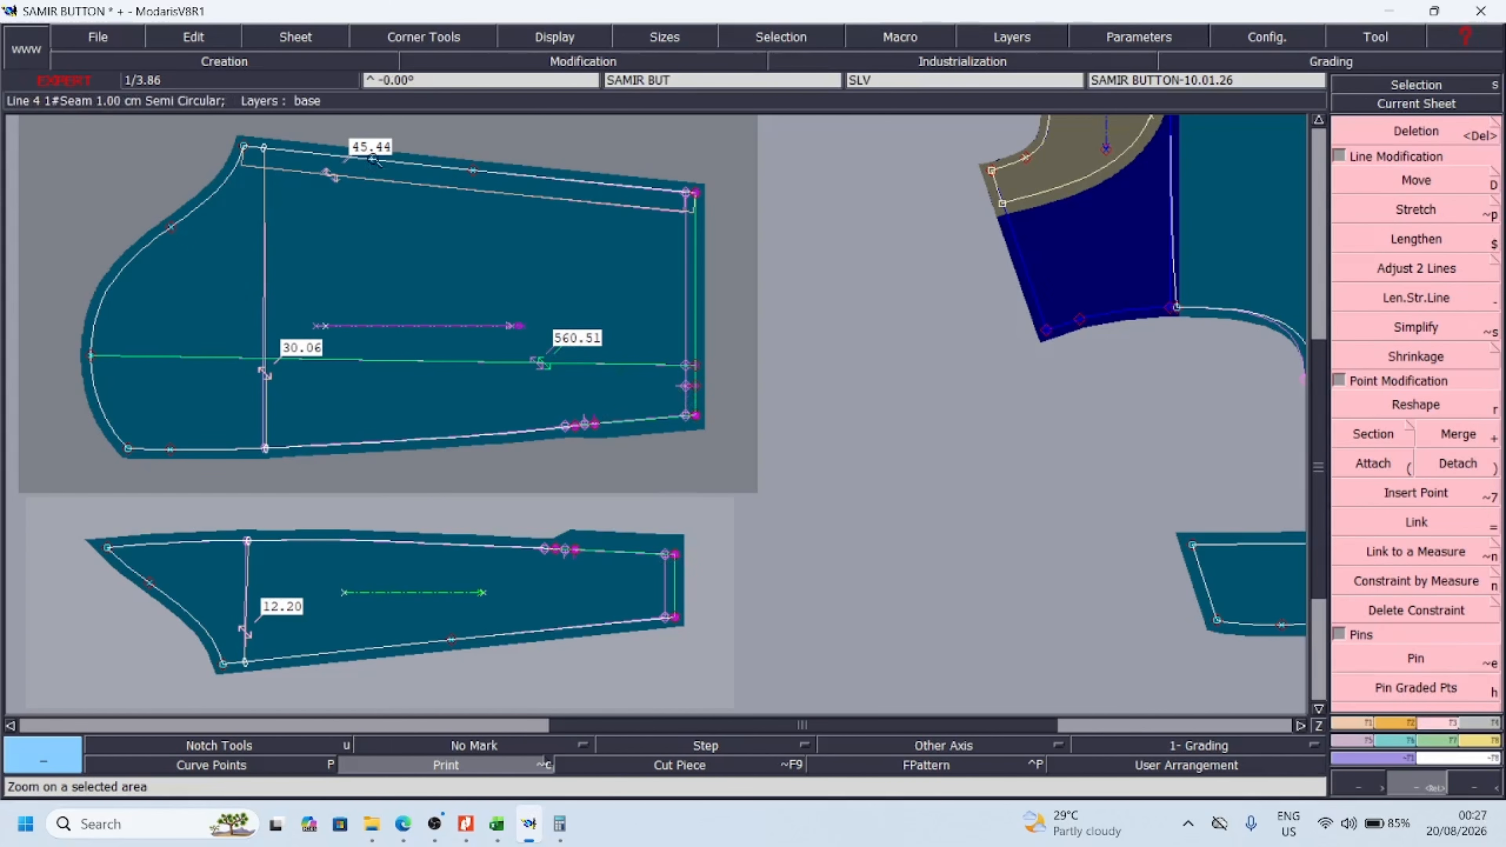
{"action": "left_click_drag", "start_coordinate": [370, 160], "coordinate": [756, 426]}
{"action": "left_click", "coordinate": [757, 460]}
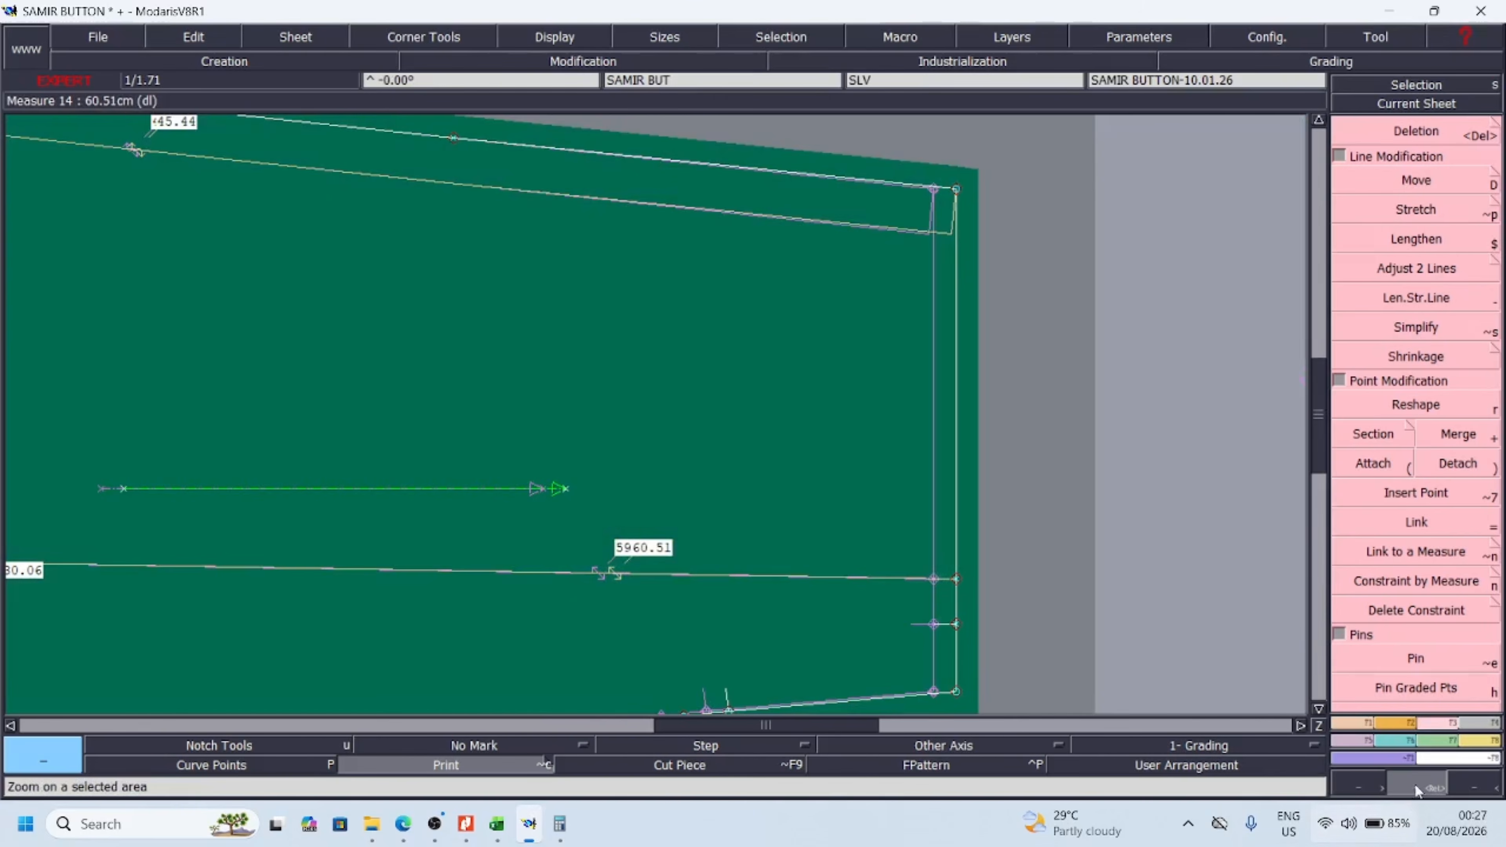
{"action": "left_click", "coordinate": [1447, 787]}
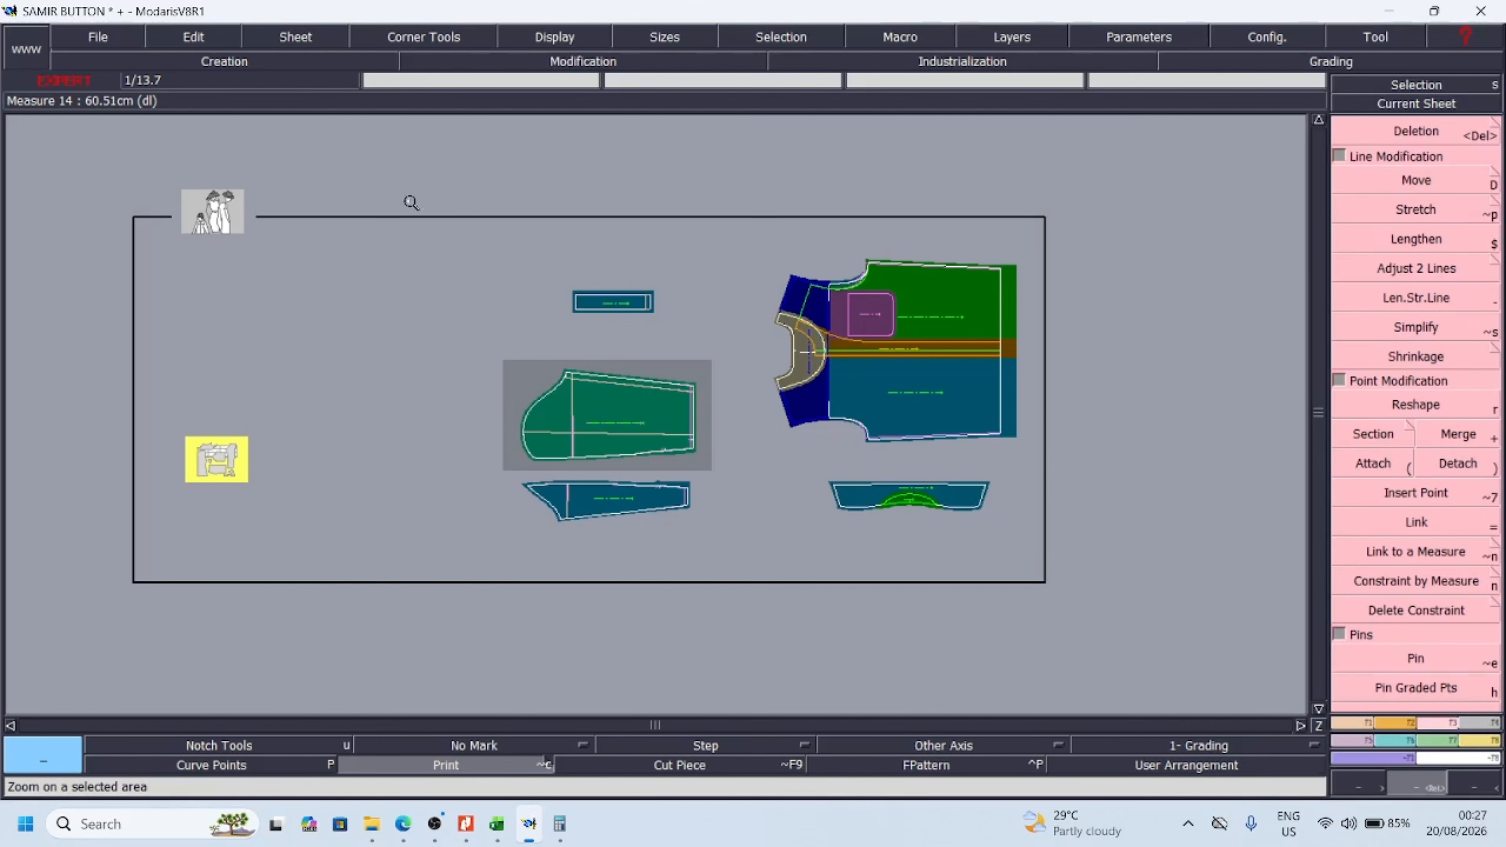
{"action": "left_click_drag", "start_coordinate": [410, 202], "coordinate": [1027, 561]}
{"action": "key", "text": "period"}
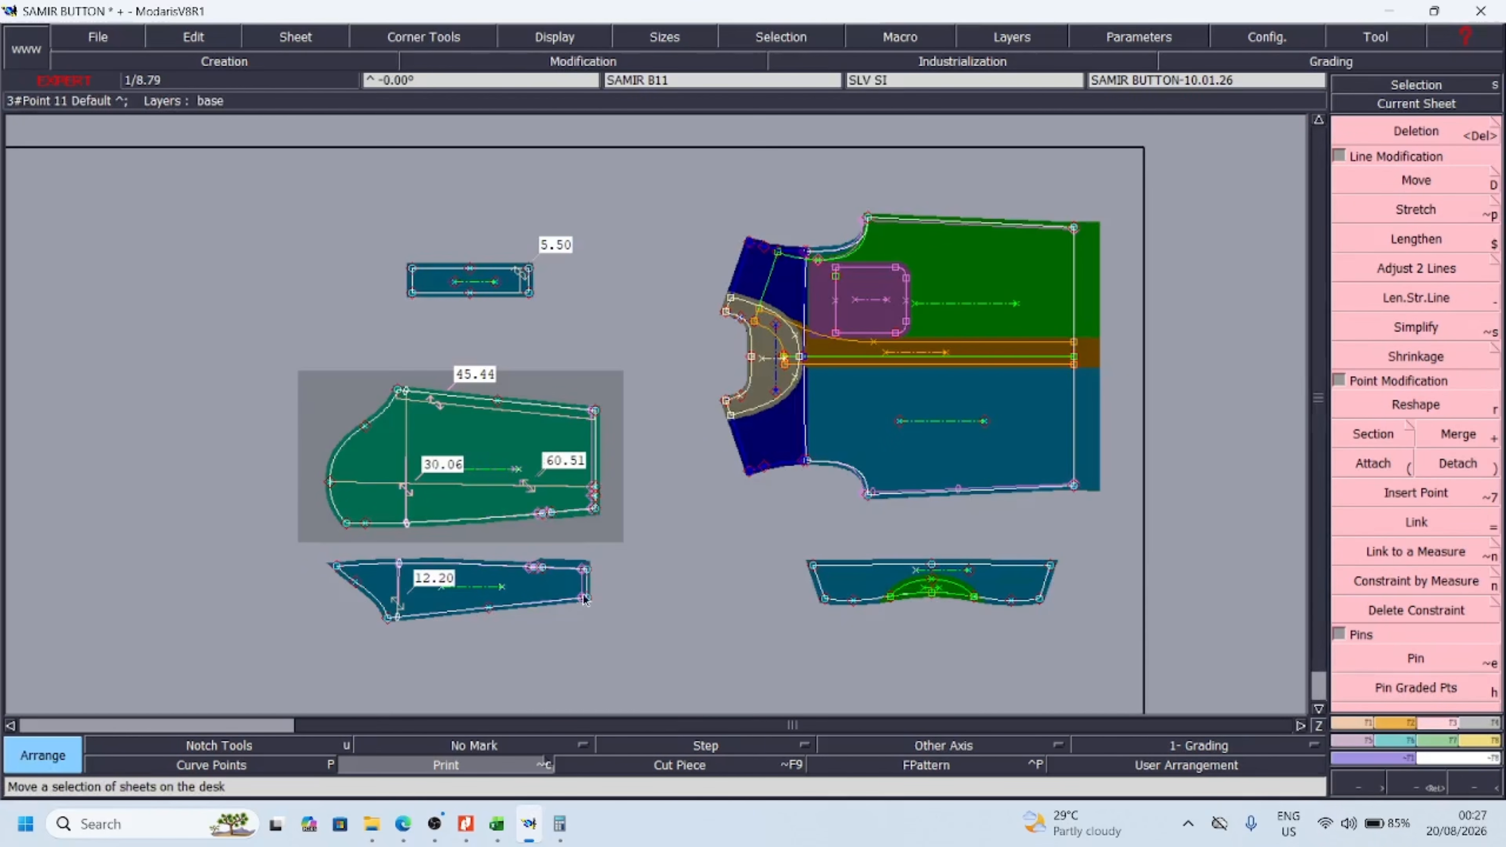
{"action": "left_click_drag", "start_coordinate": [575, 595], "coordinate": [593, 608]}
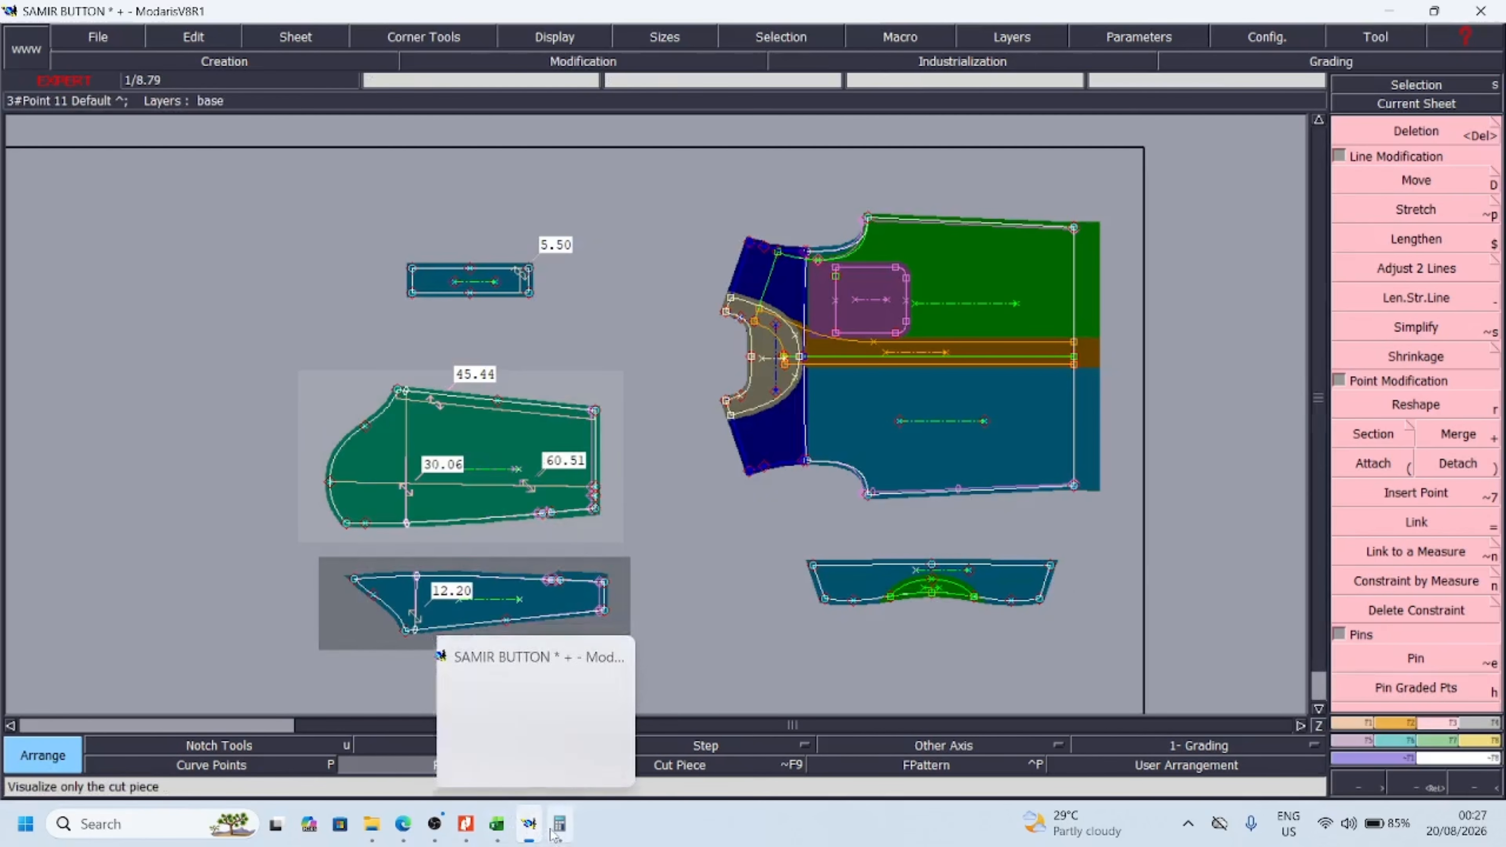
Switch to Excel and review the bicep and elbow width rows of the measurement chart with their correction entries in column L
{"action": "left_click", "coordinate": [497, 824]}
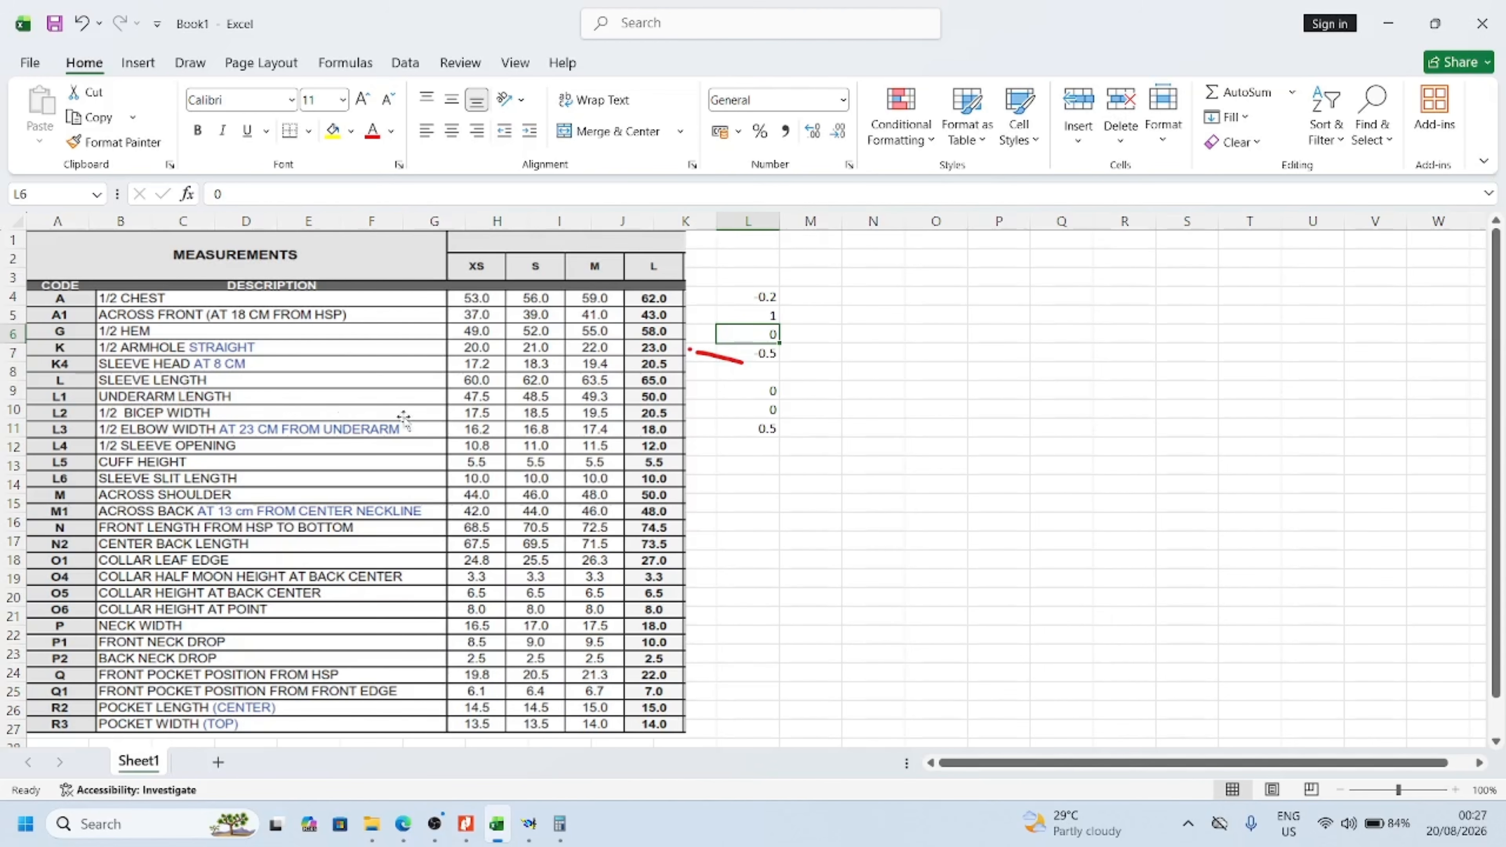
{"action": "left_click", "coordinate": [785, 411]}
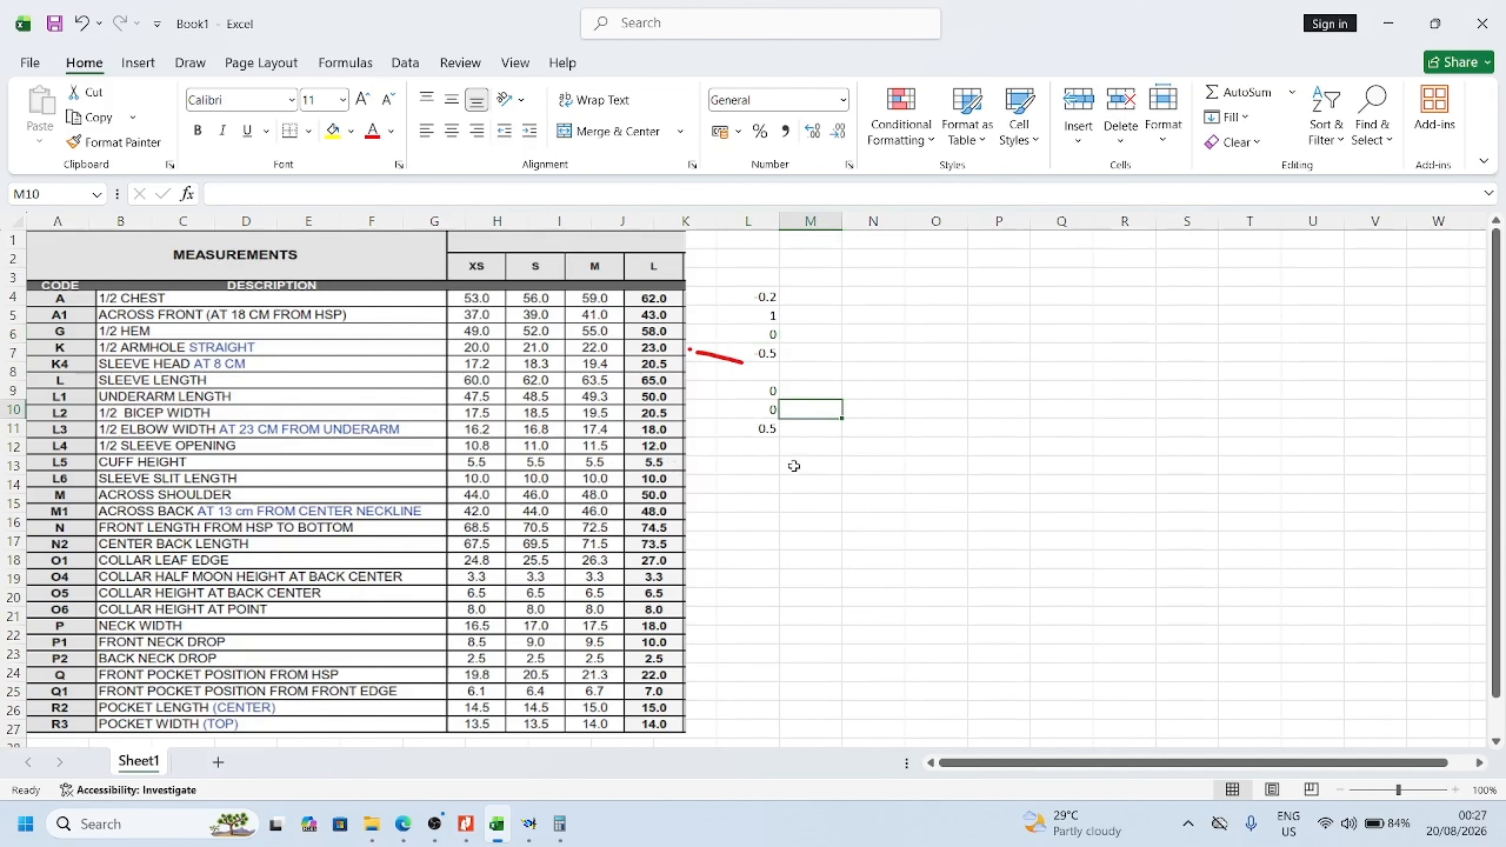
{"action": "left_click", "coordinate": [771, 432]}
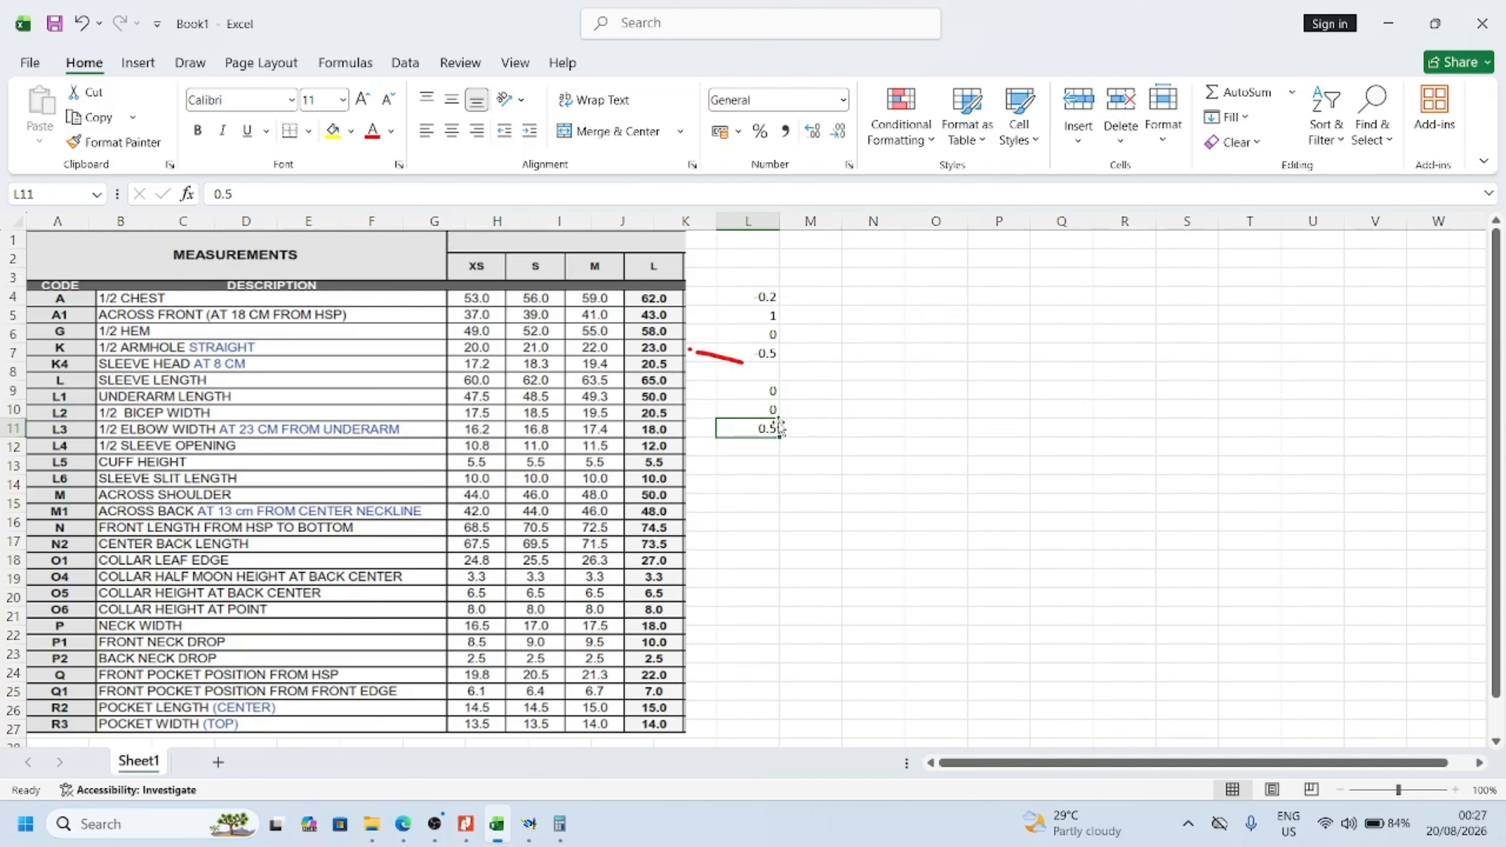
Consult the overshirt's front and back sketch in the Nitro Pro tech pack, then return to the pattern in Modaris
{"action": "mouse_move", "coordinate": [530, 835]}
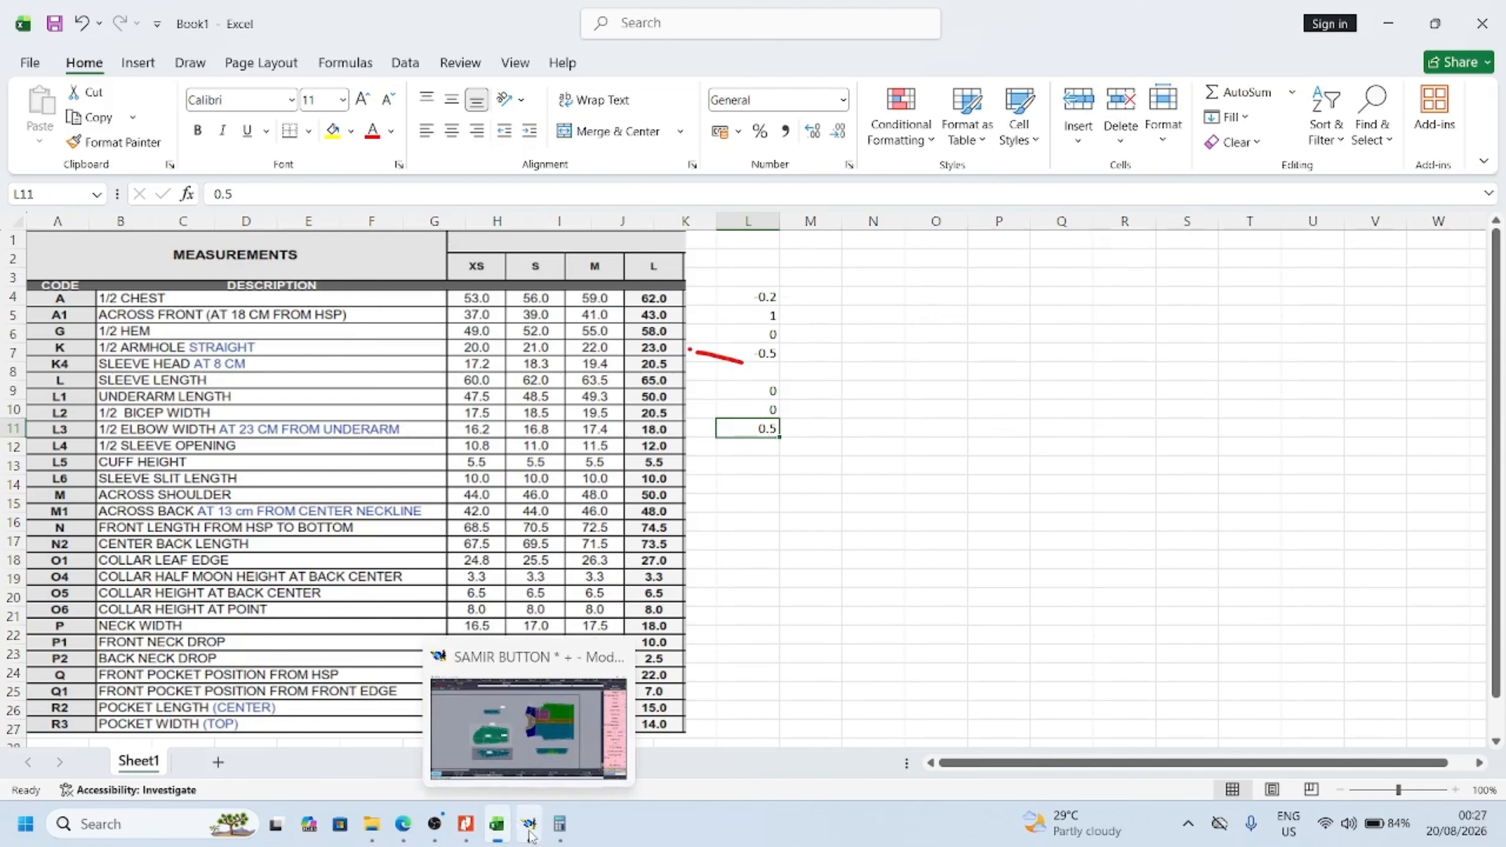
{"action": "left_click", "coordinate": [466, 829]}
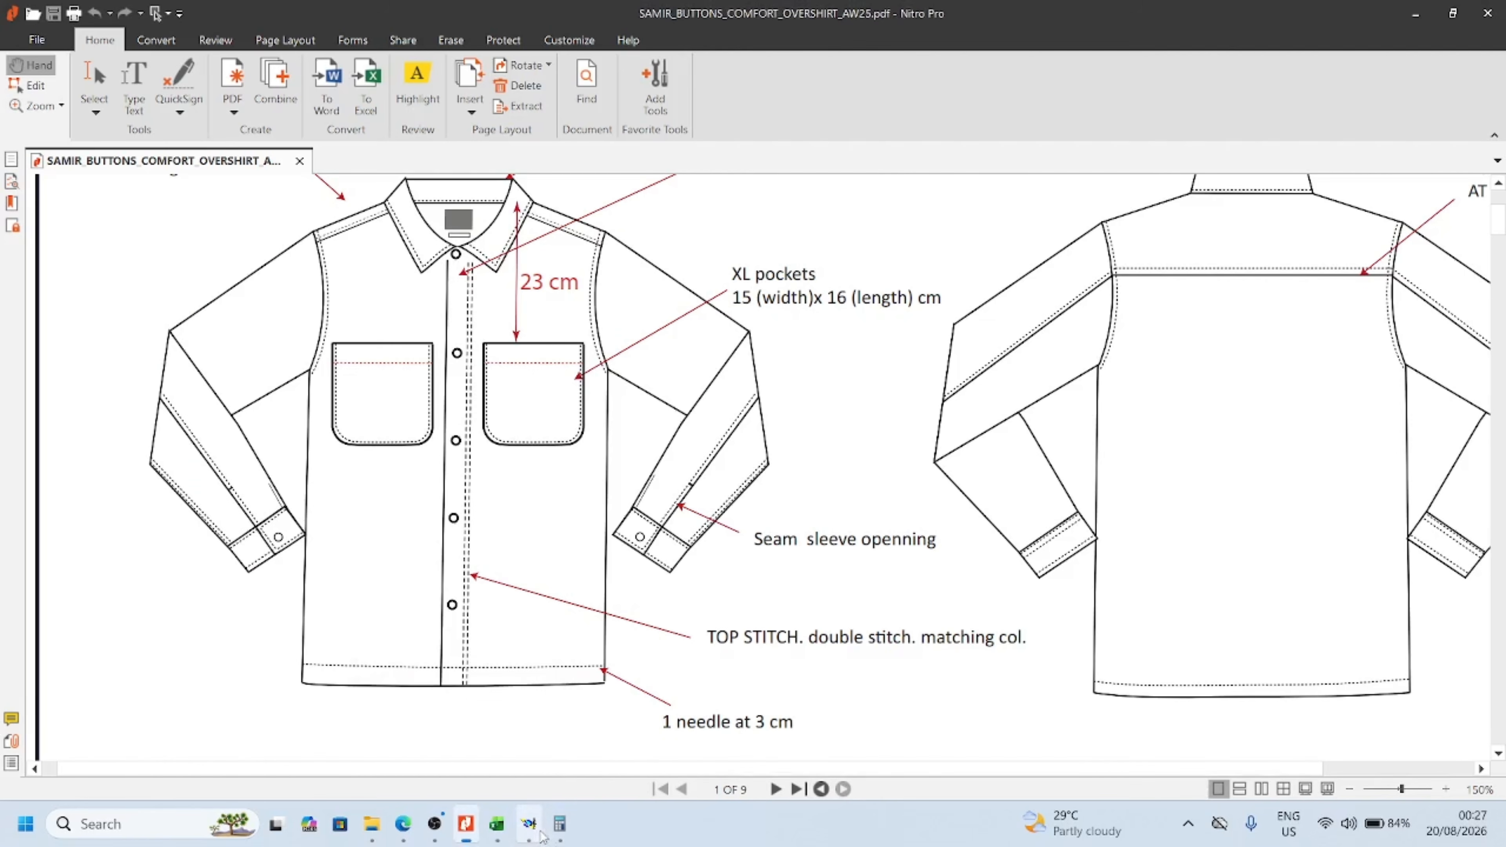
{"action": "mouse_move", "coordinate": [528, 831]}
{"action": "left_click", "coordinate": [435, 824]}
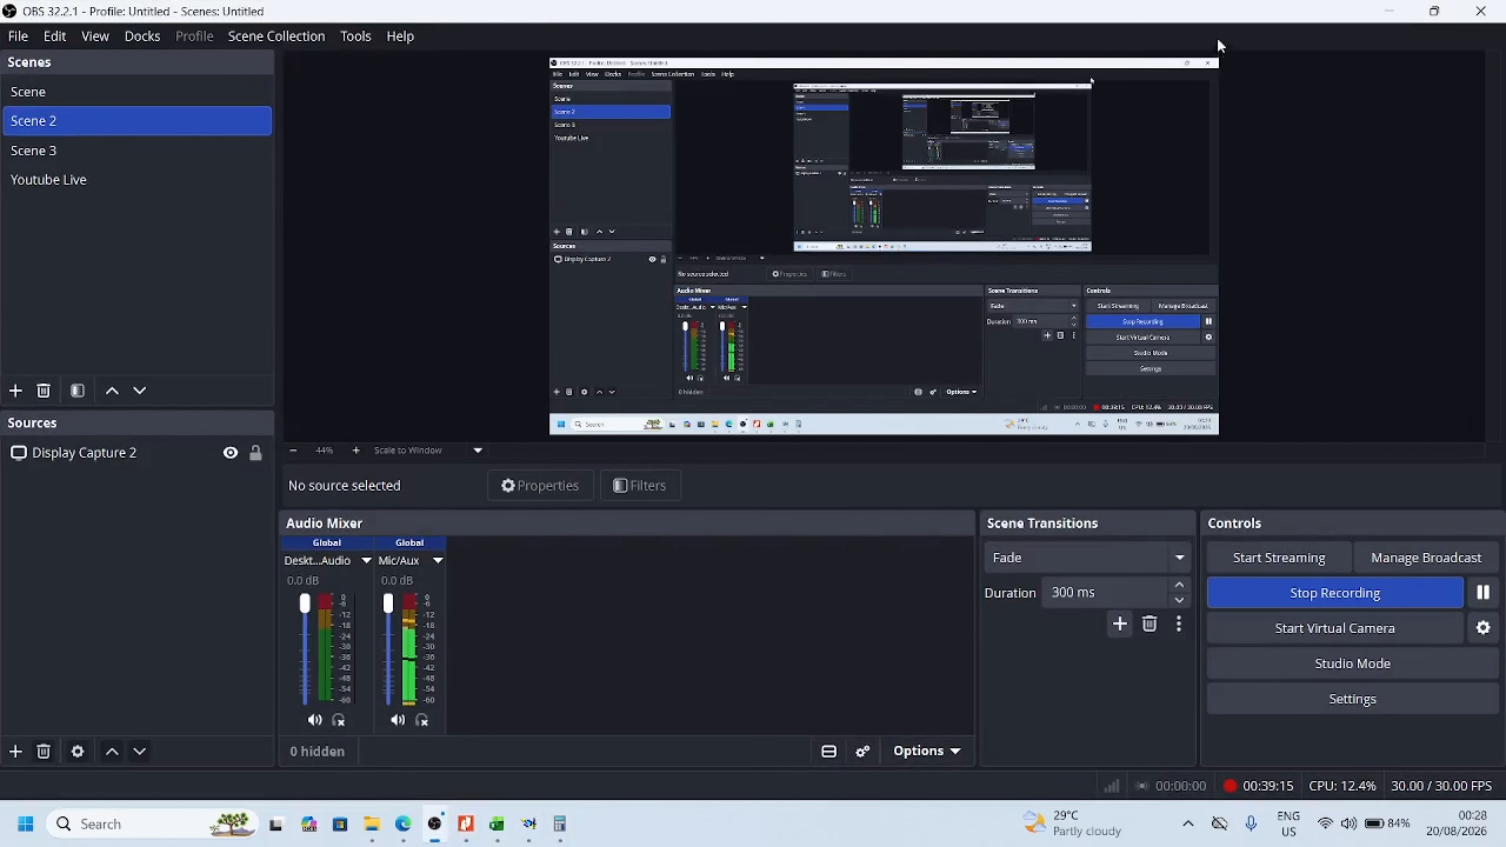
{"action": "left_click", "coordinate": [1389, 10]}
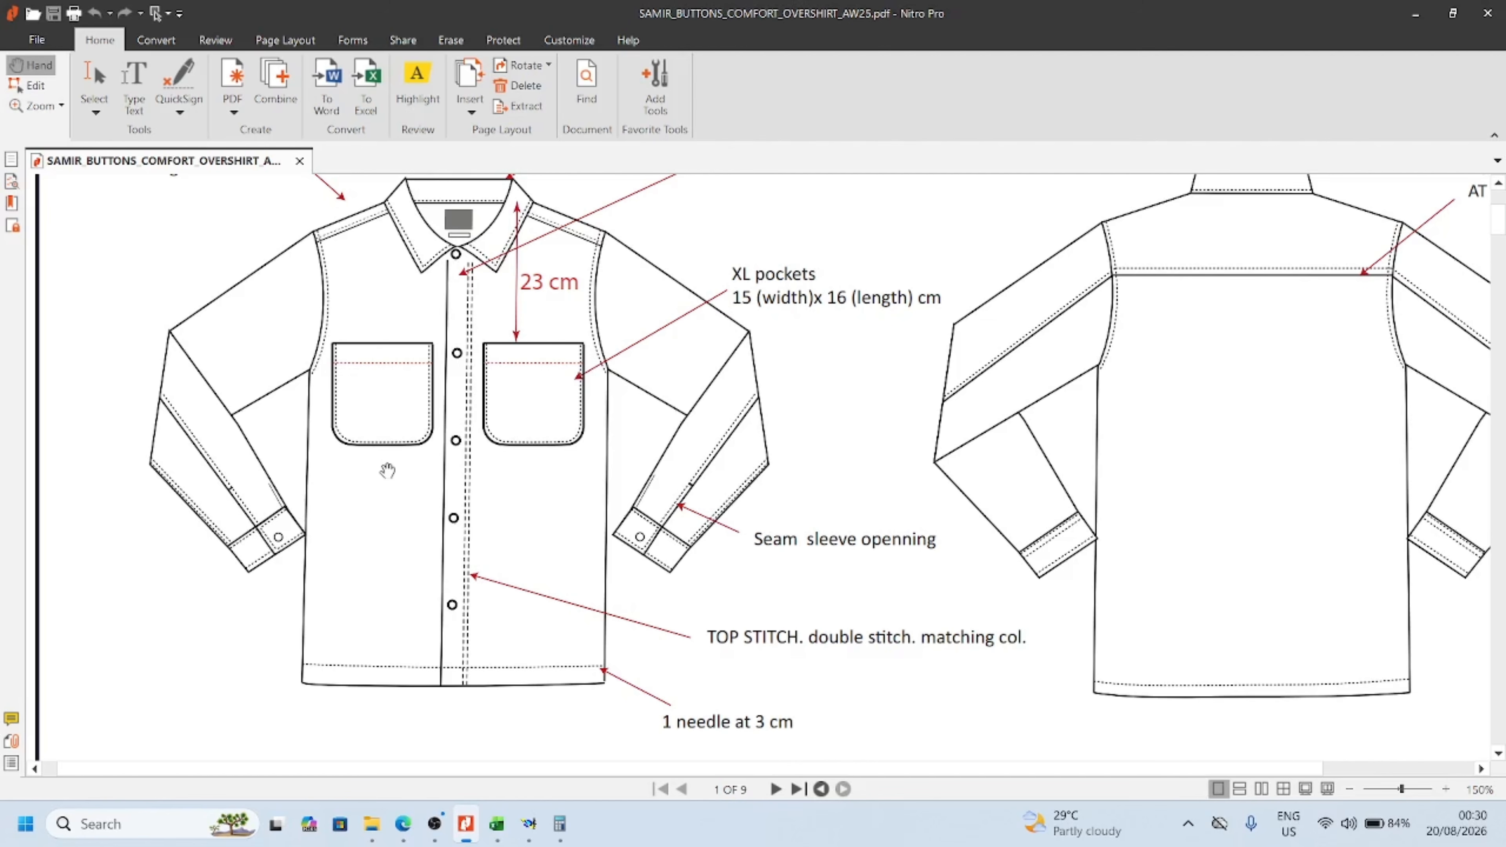
{"action": "left_click", "coordinate": [530, 833]}
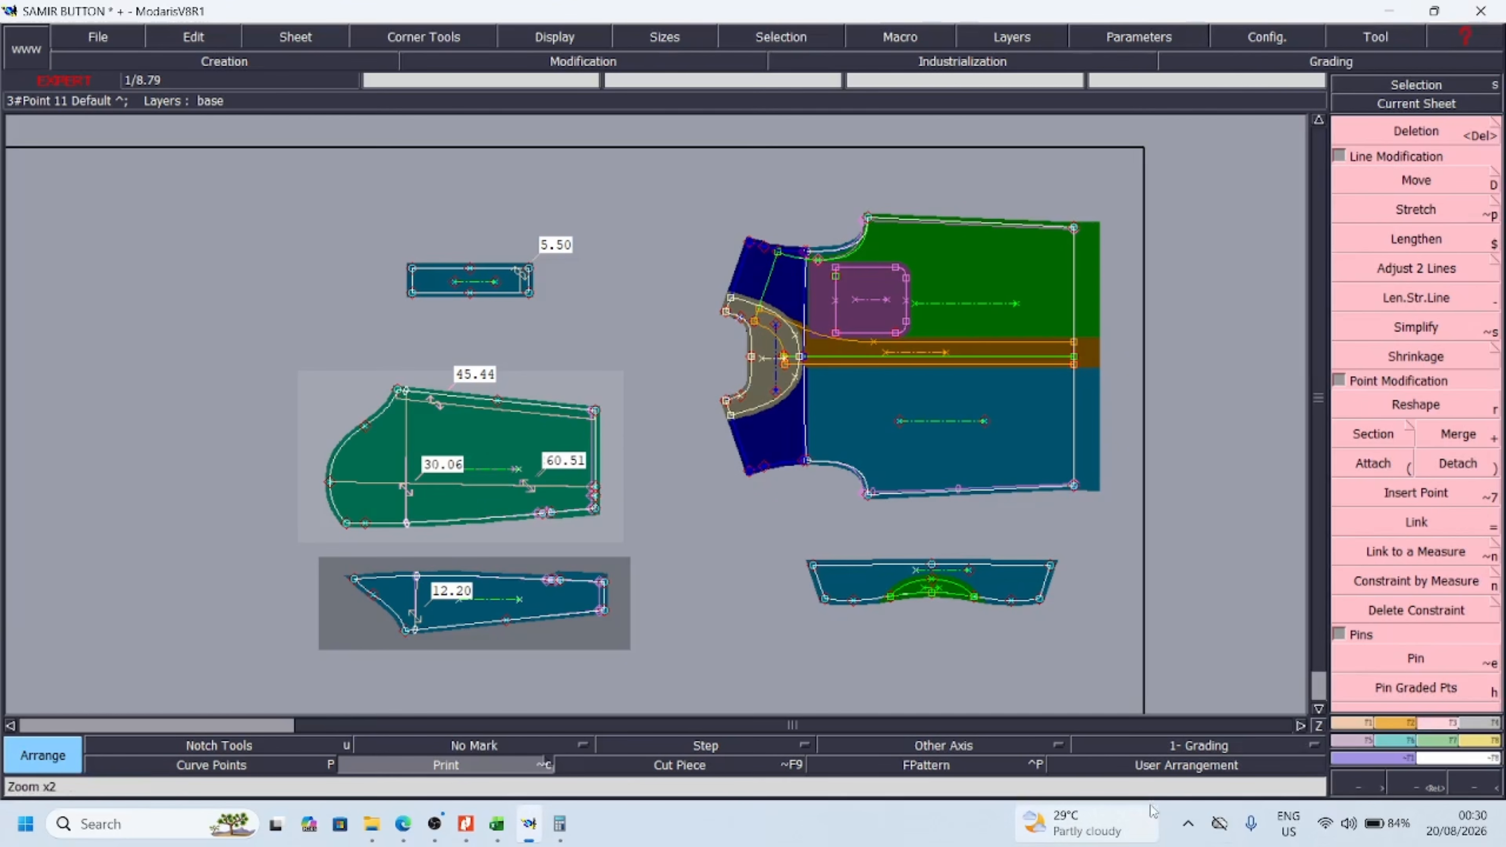